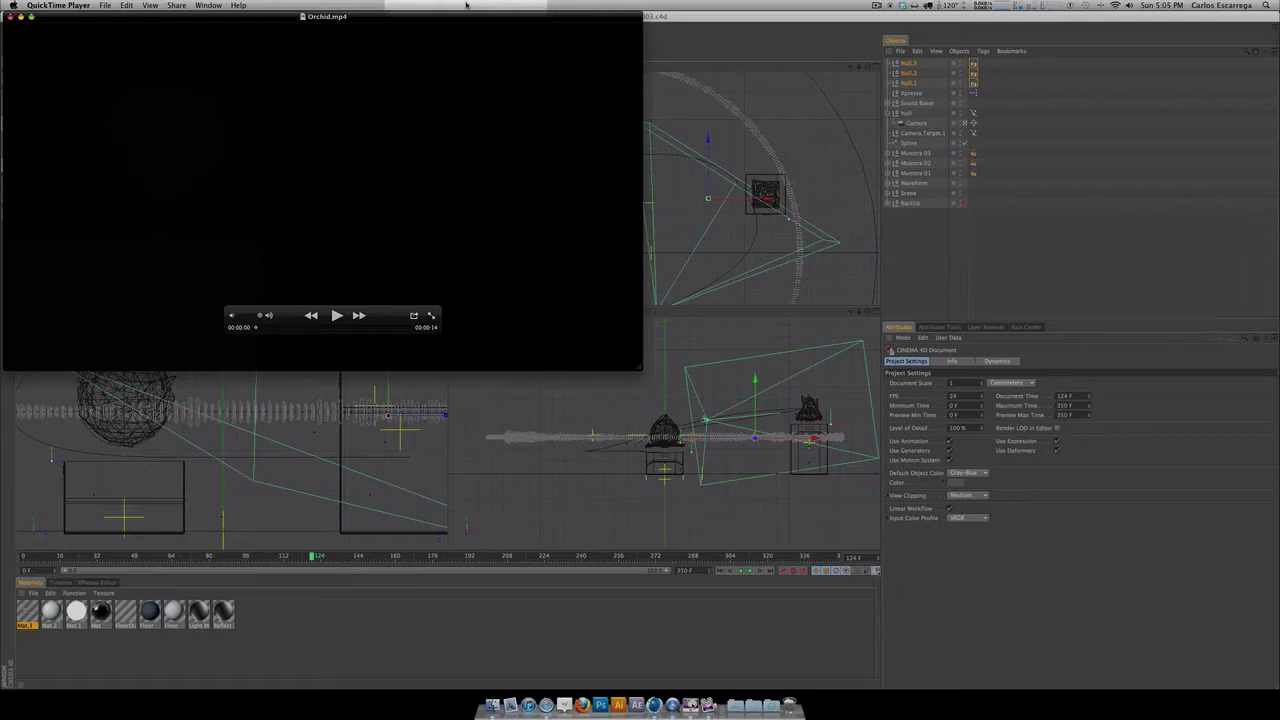
Step: Play the reference animation Orchid.mp4 in full screen and exit full screen when it ends
left_click_drag(441, 20, 706, 91)
key("super+f")
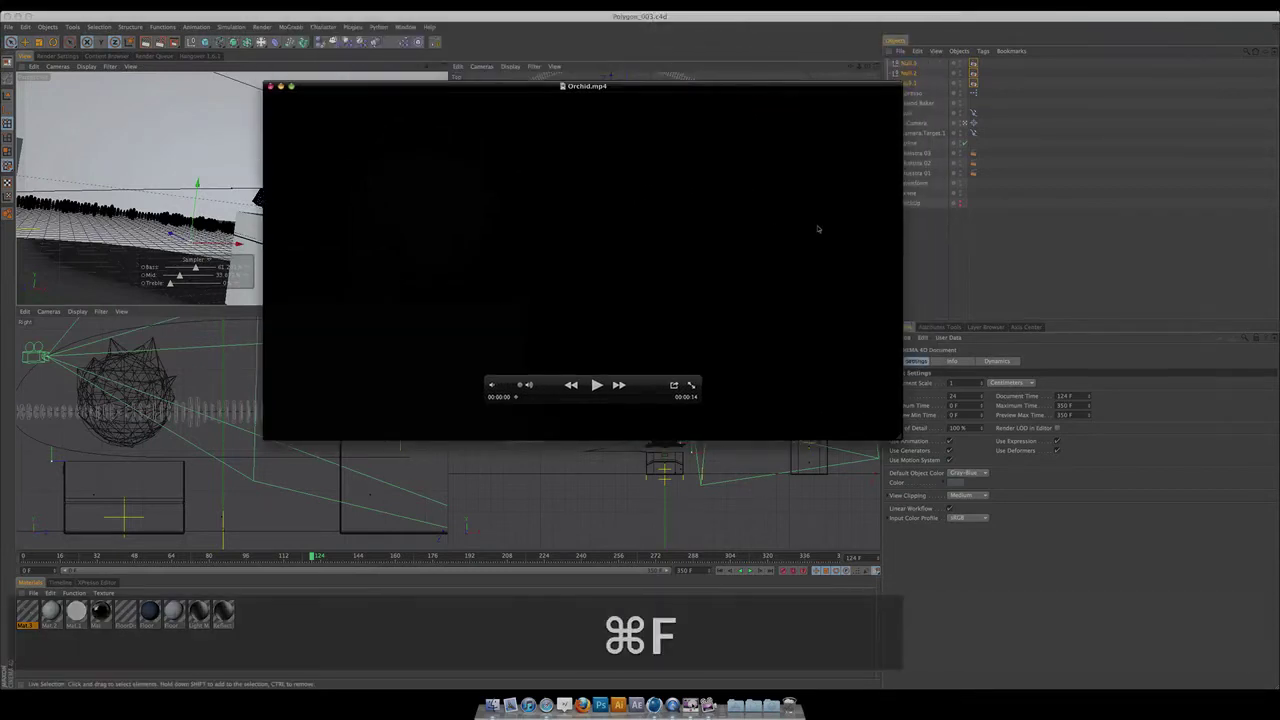
key("space")
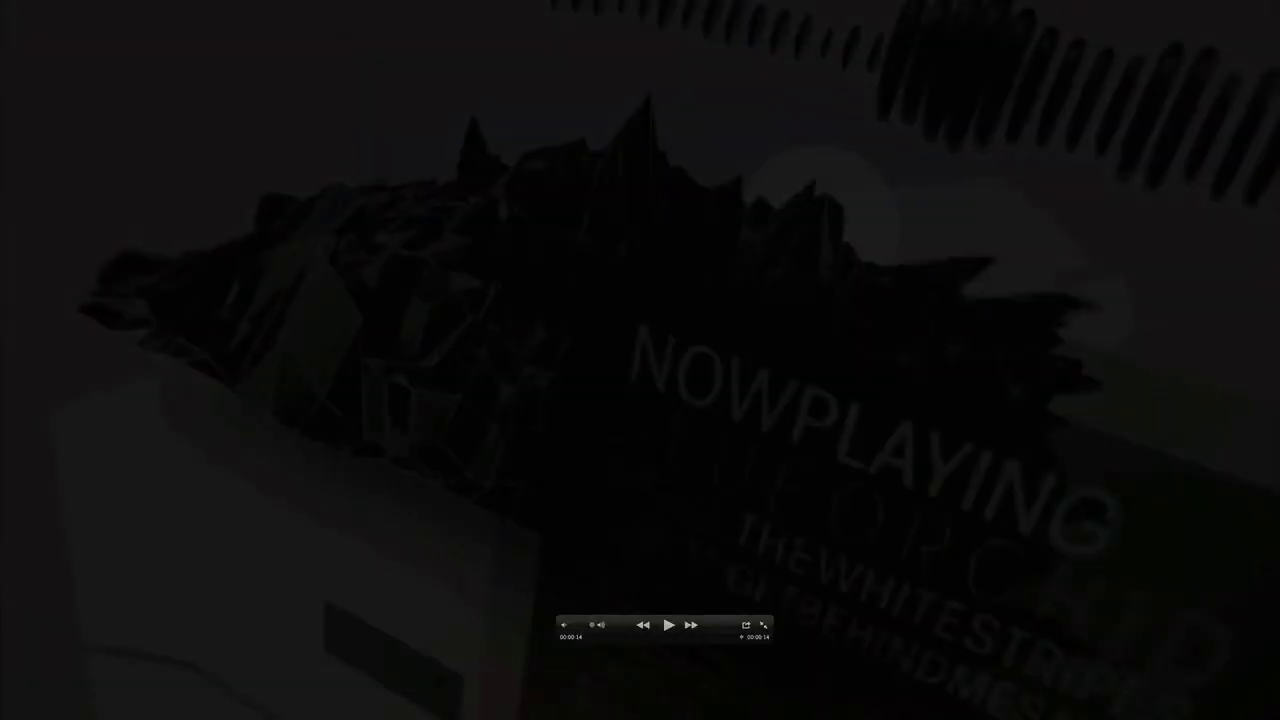
key("Escape")
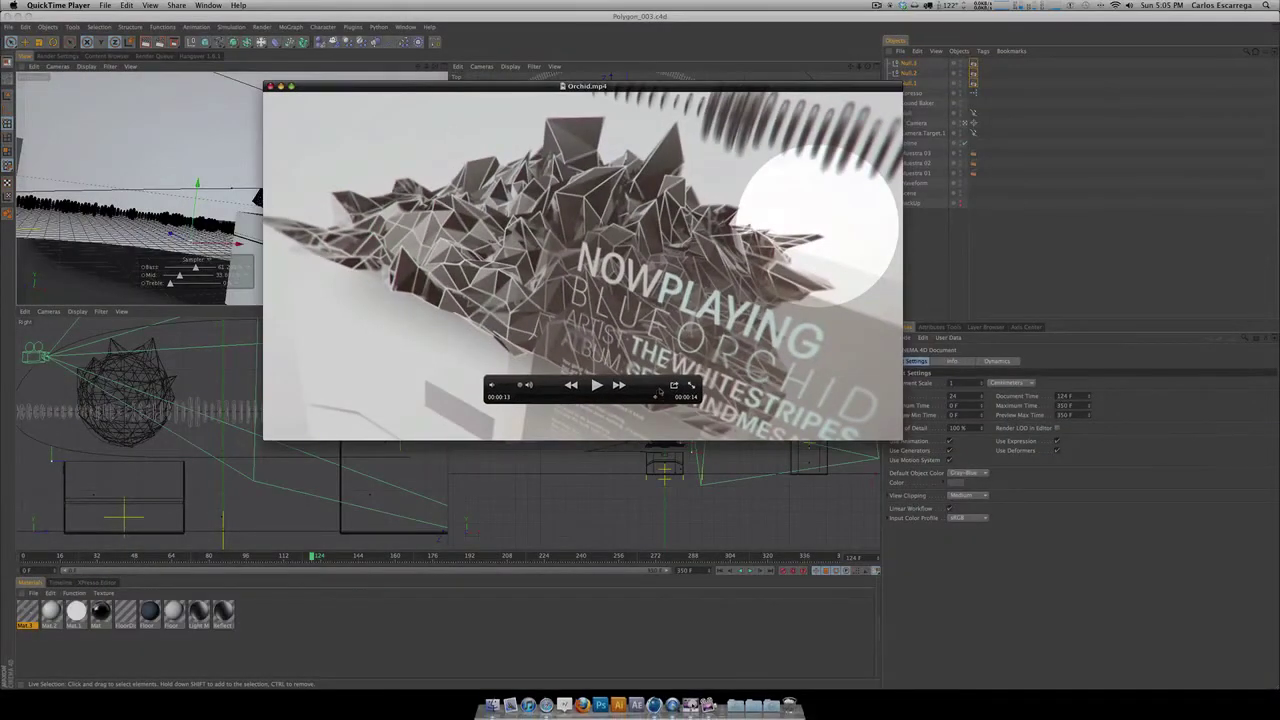
Step: Enlarge the Orchid.mp4 player window and scrub through the movie to examine the platonic solids, waveform and Now Playing shots
left_click_drag(660, 392, 502, 376)
left_click_drag(900, 440, 1051, 523)
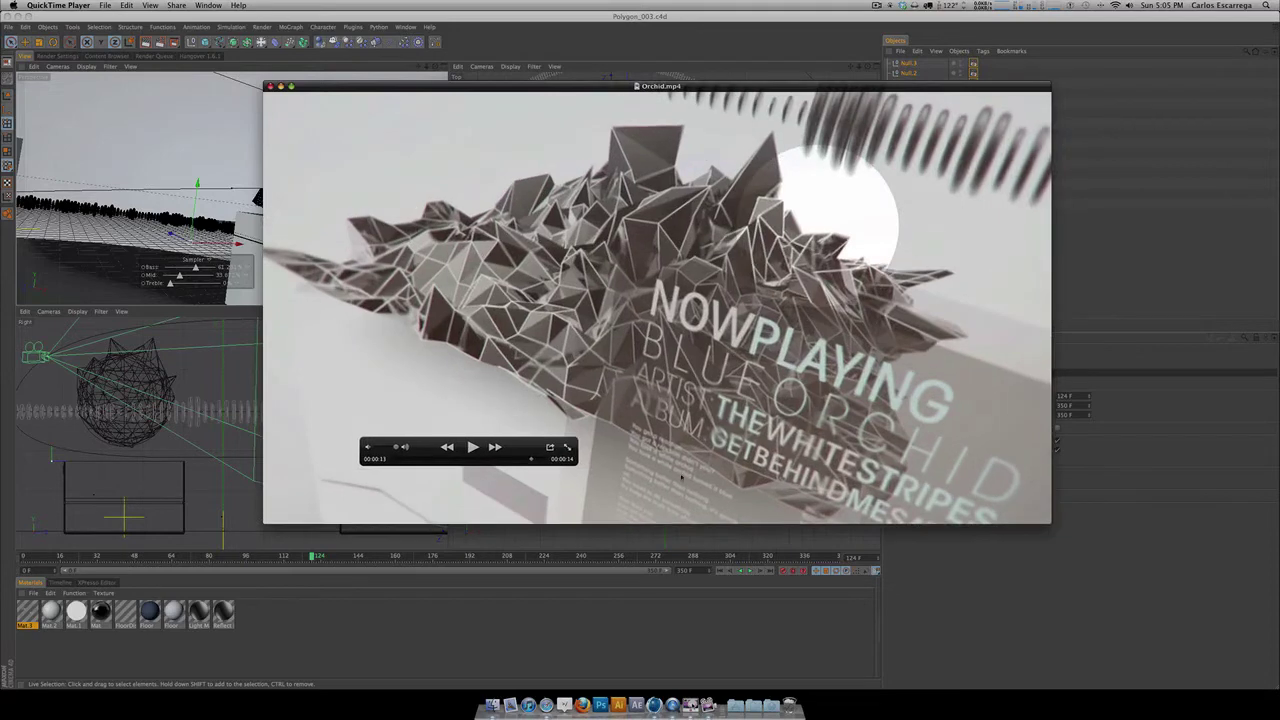
left_click_drag(530, 460, 469, 461)
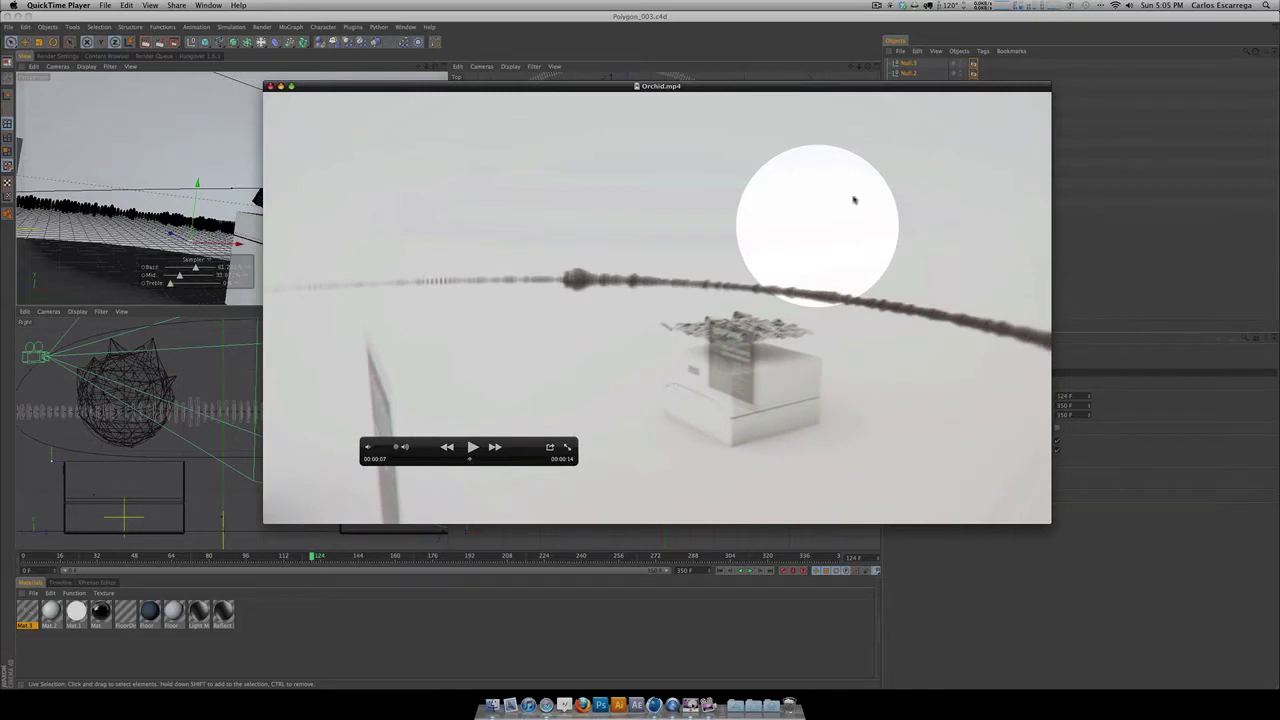
left_click_drag(706, 101, 565, 116)
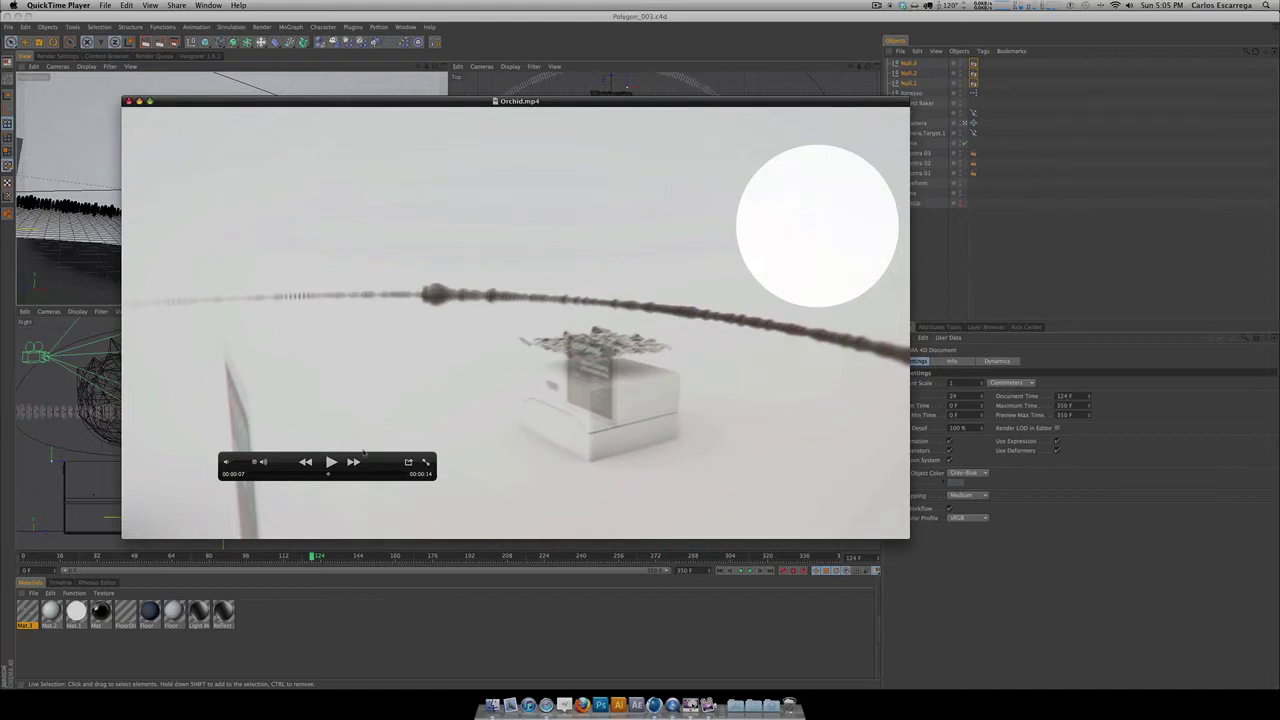
left_click_drag(330, 475, 287, 476)
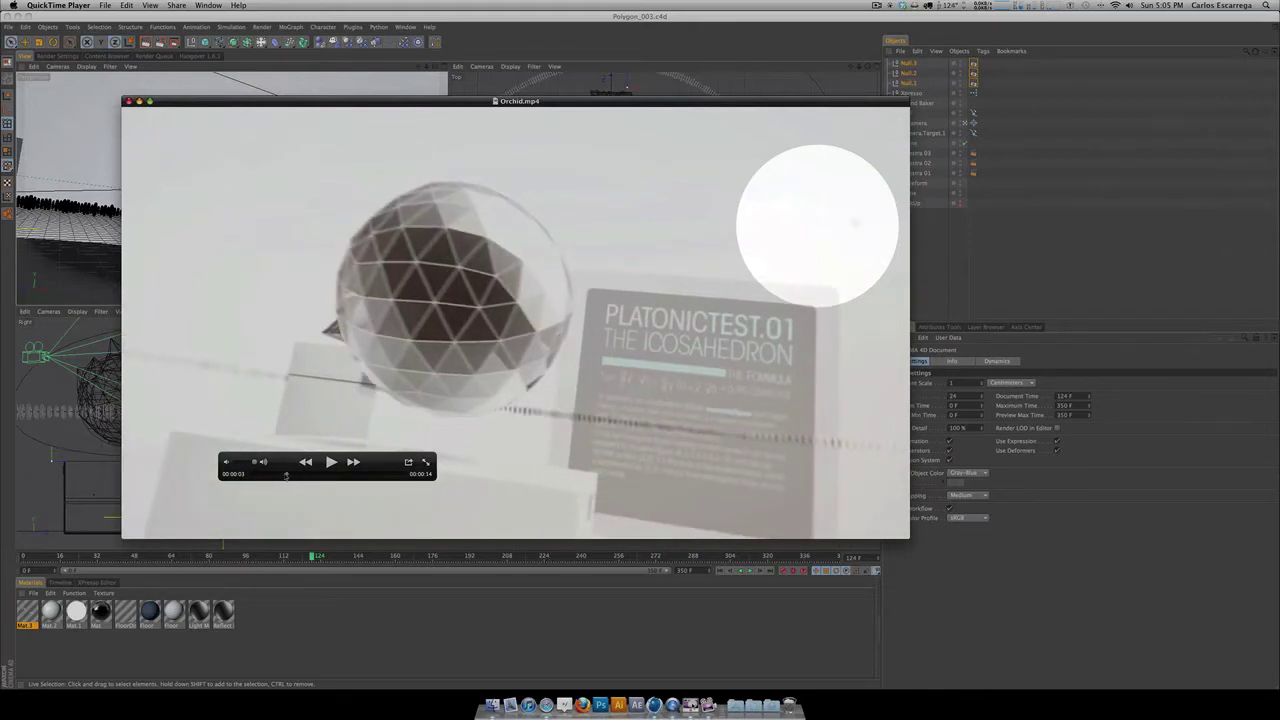
left_click_drag(286, 476, 290, 477)
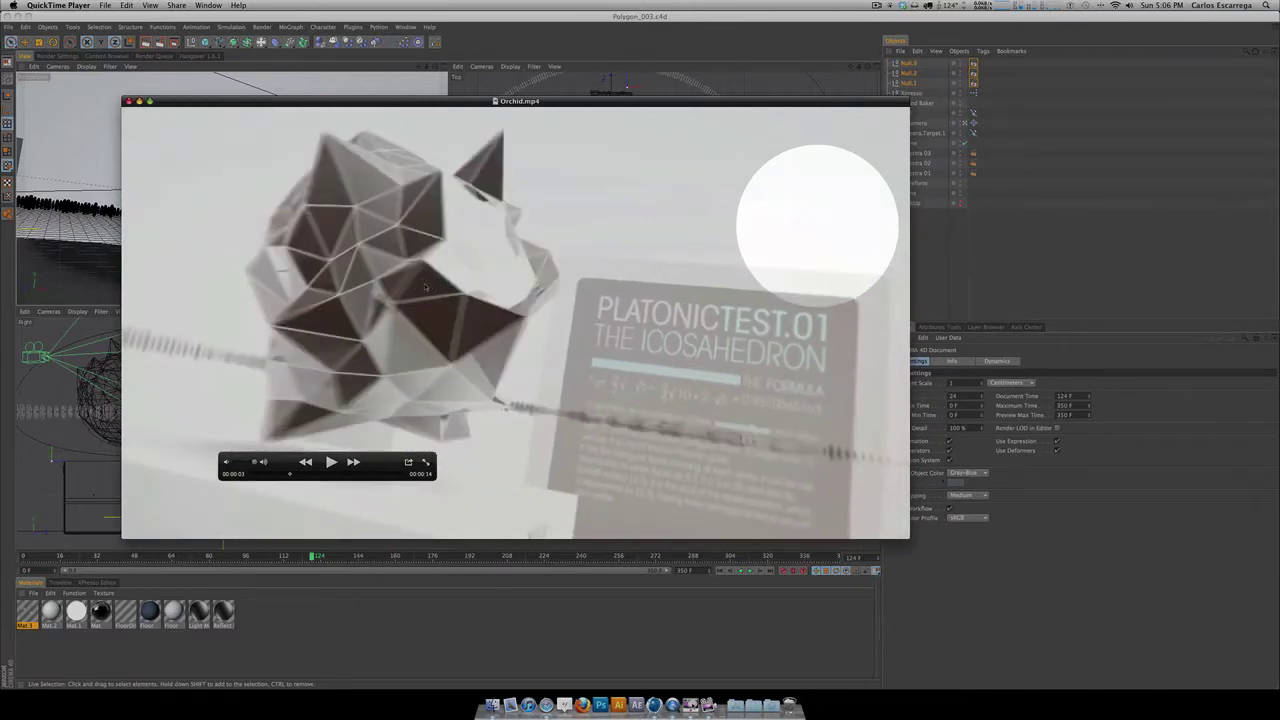
left_click_drag(495, 101, 539, 69)
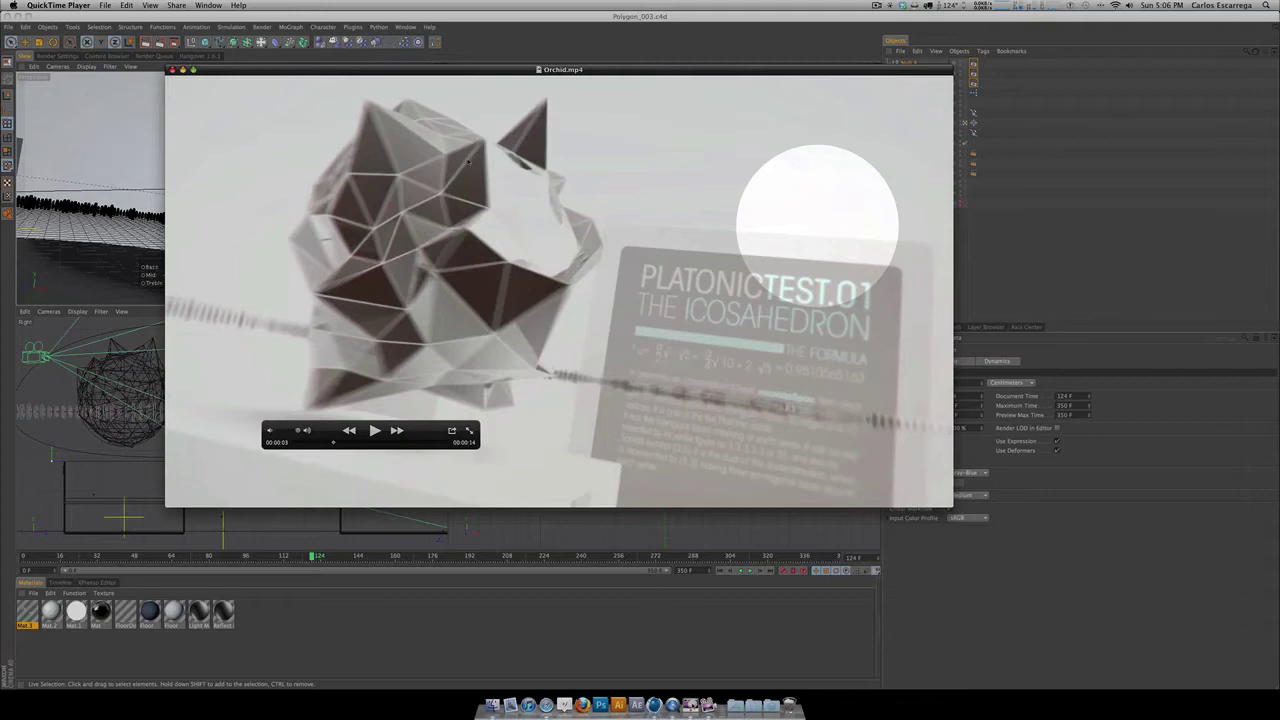
left_click_drag(333, 444, 349, 444)
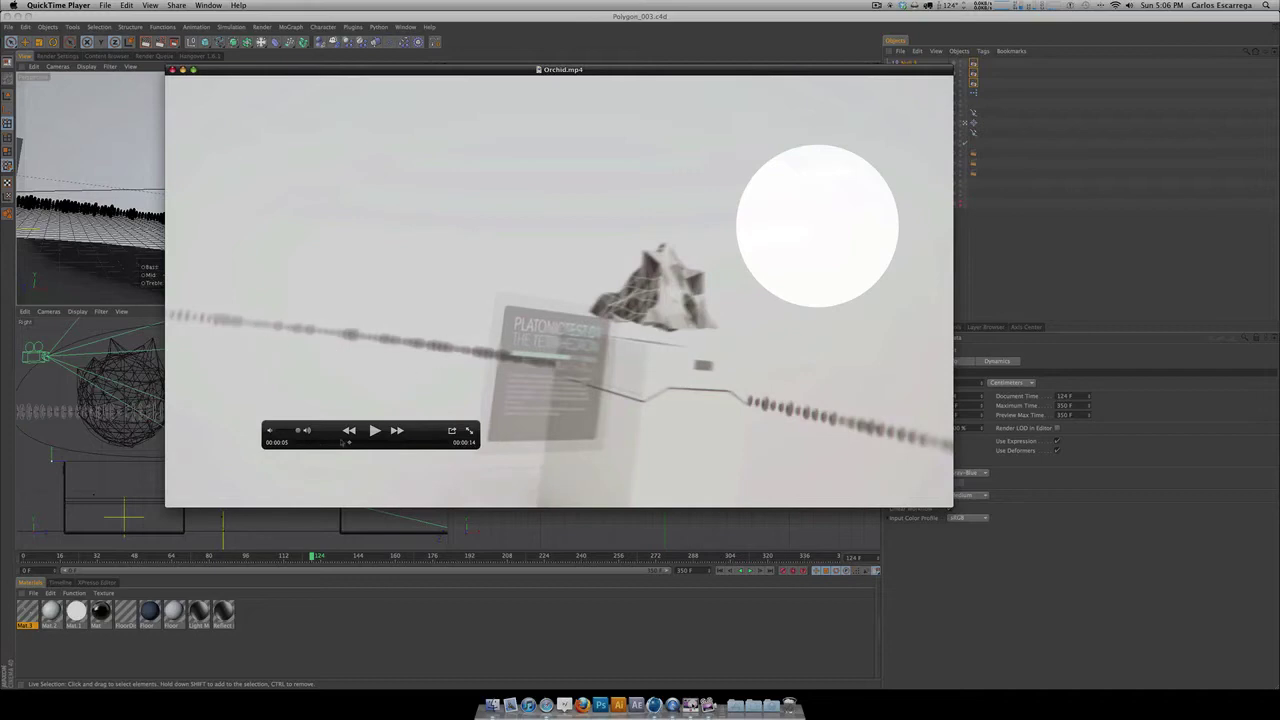
left_click_drag(350, 444, 415, 440)
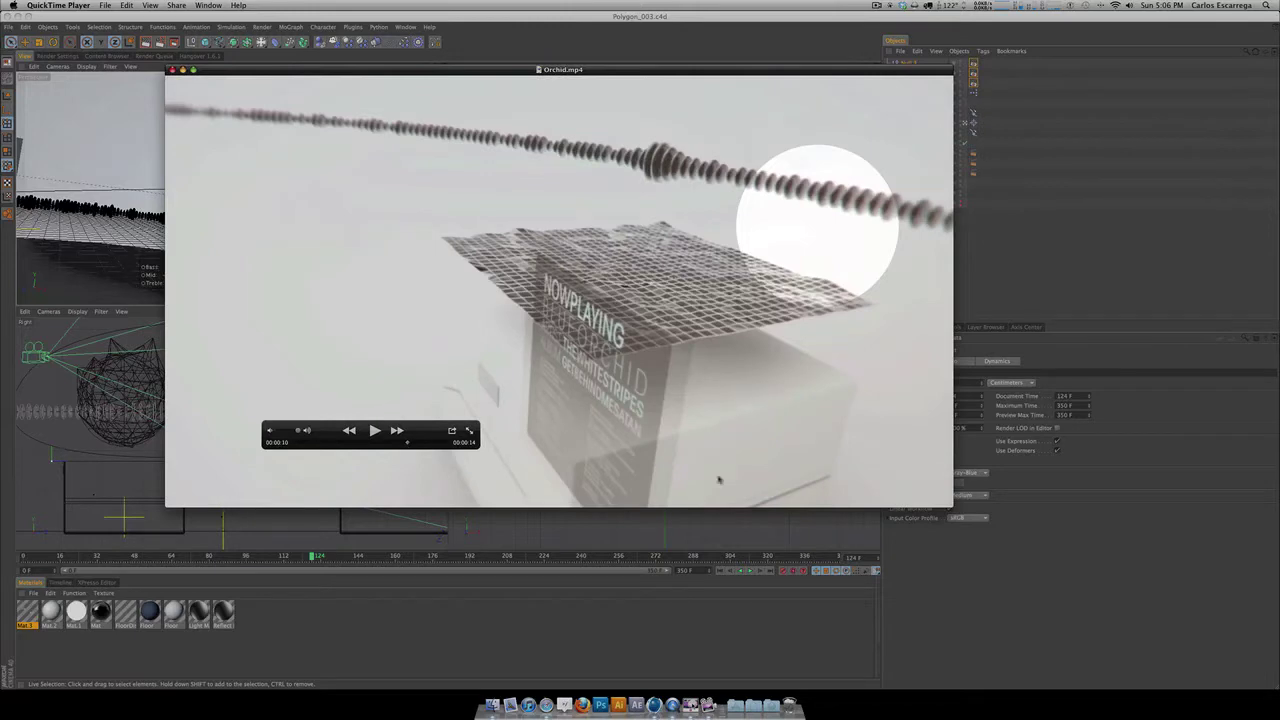
Step: Close the Orchid.mp4 movie and scrub the Polygon_003 scene in CINEMA 4D to frame 135
left_click(171, 70)
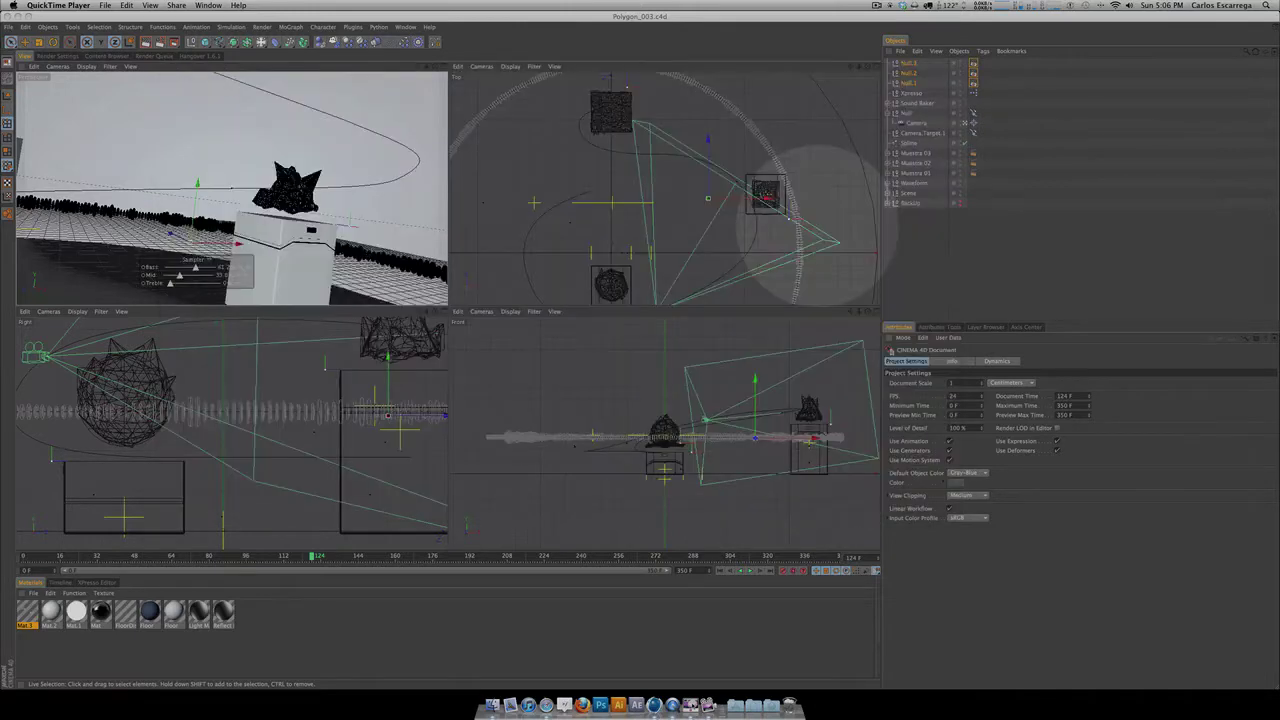
mouse_move(317, 558)
left_mouse_down()
mouse_move(43, 559)
mouse_move(373, 572)
mouse_move(326, 570)
left_mouse_up()
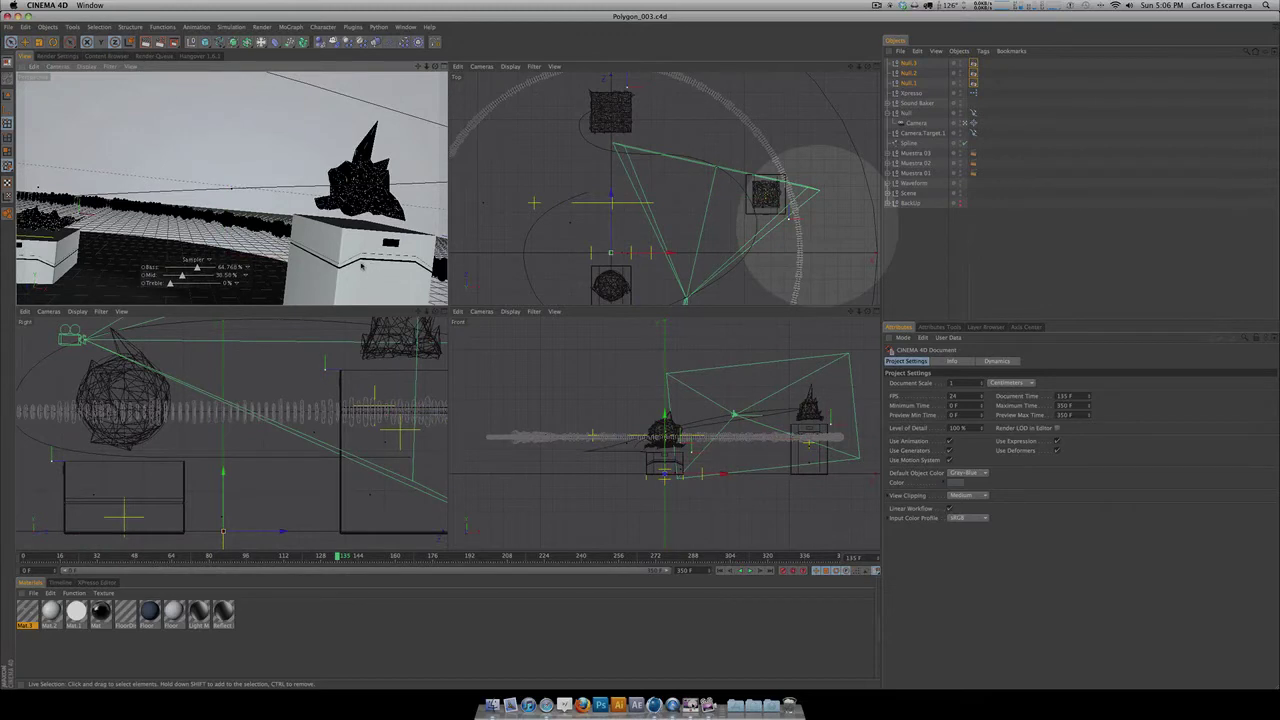
left_click(386, 263)
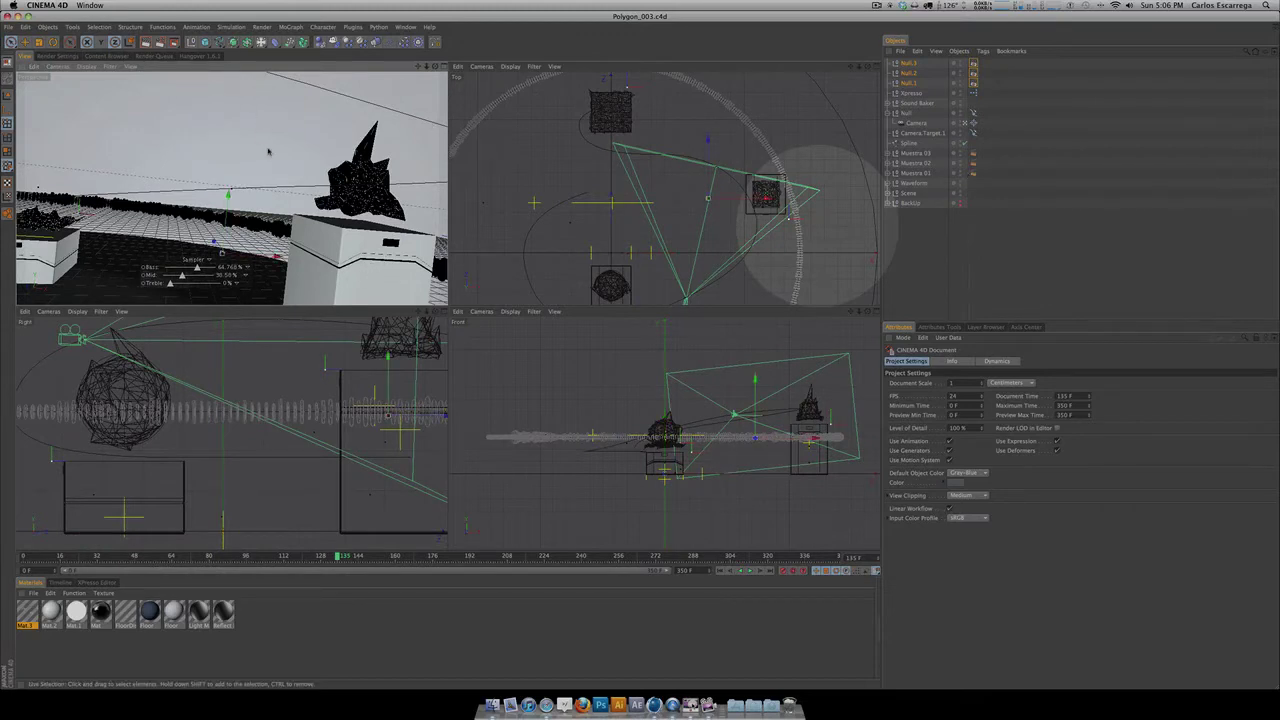
Step: Create a new project and add a Cube primitive
key("super+n")
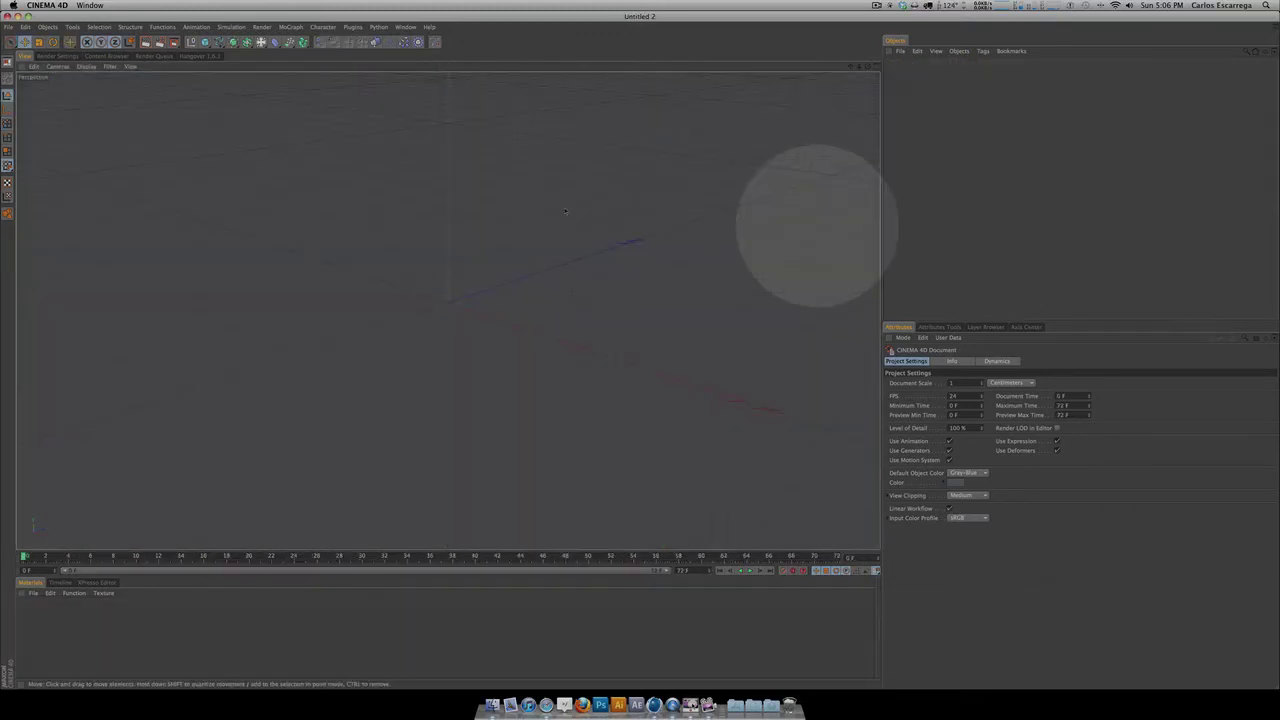
key("3")
left_click_drag(205, 42, 225, 52)
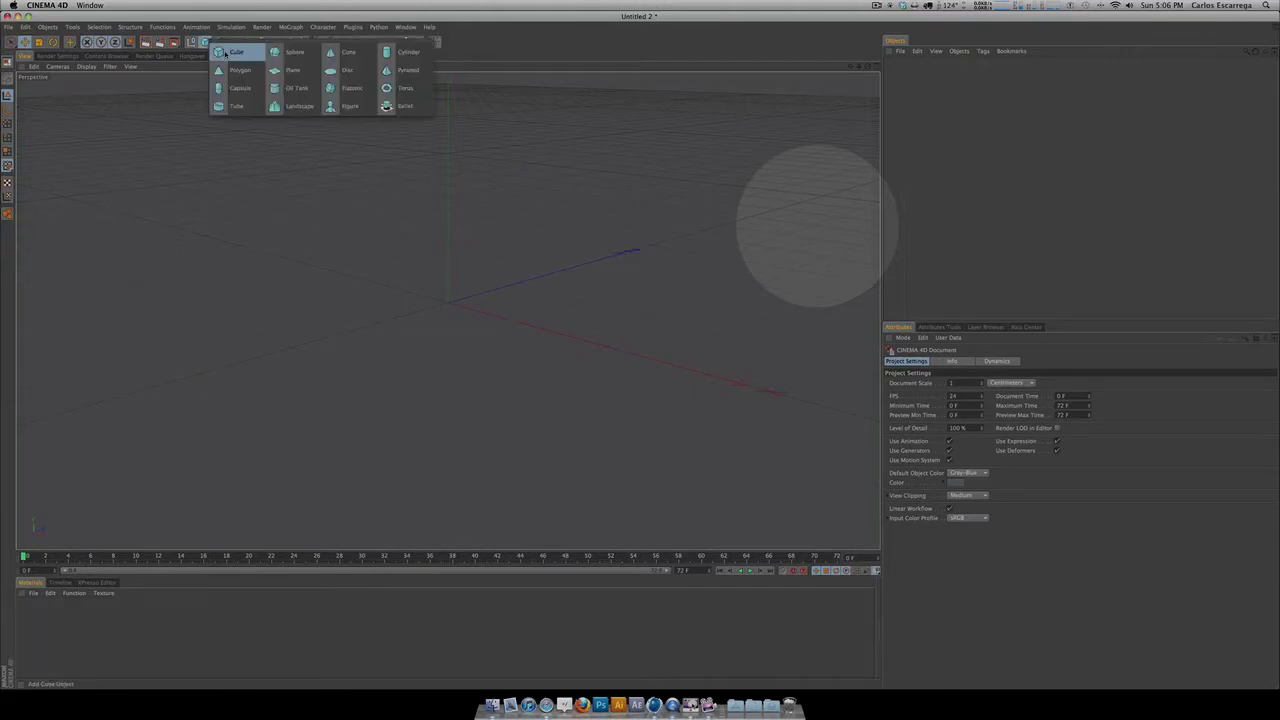
left_click(225, 52)
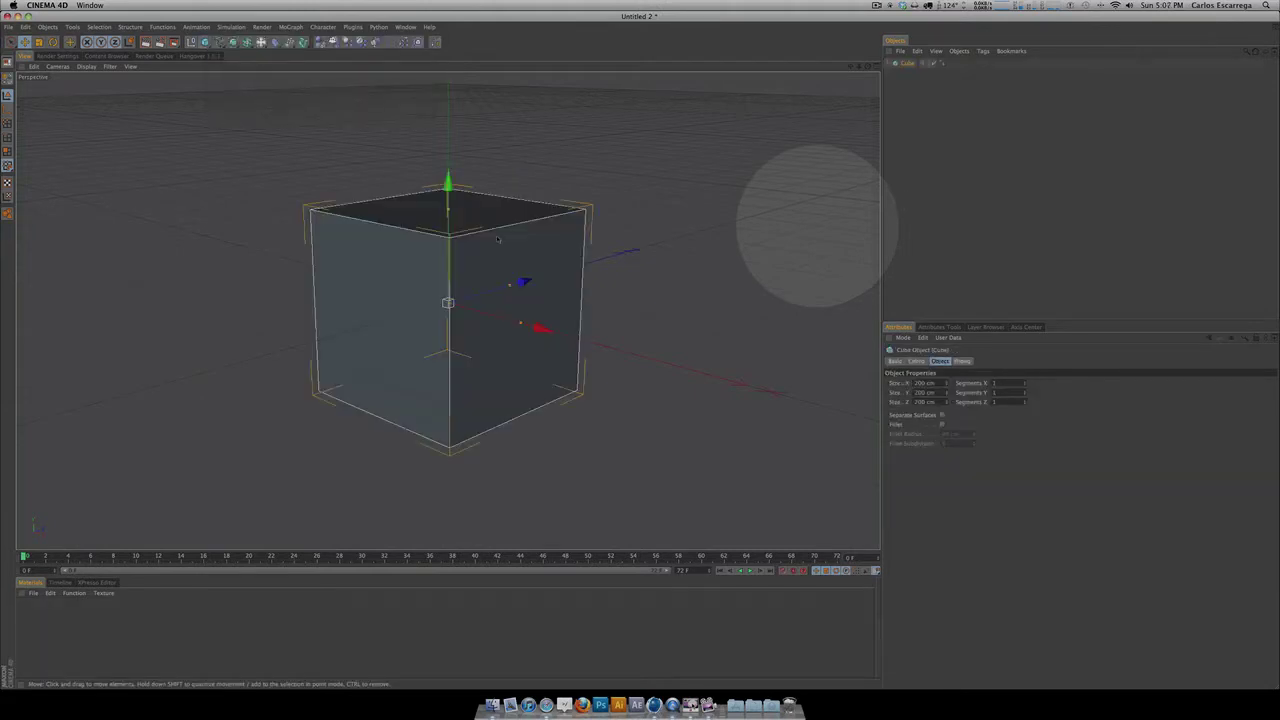
Step: Enable the cube's fillet and reduce the fillet radius to 7 cm
left_click(941, 424)
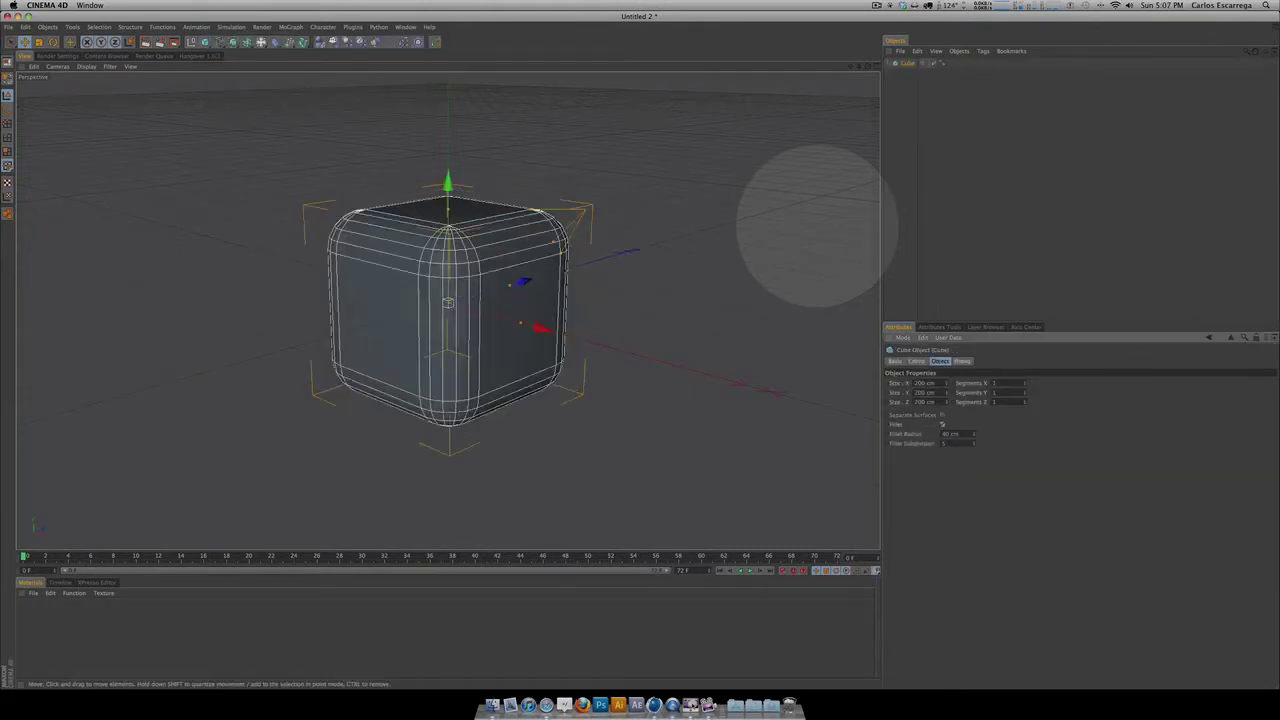
left_click_drag(600, 300, 535, 305)
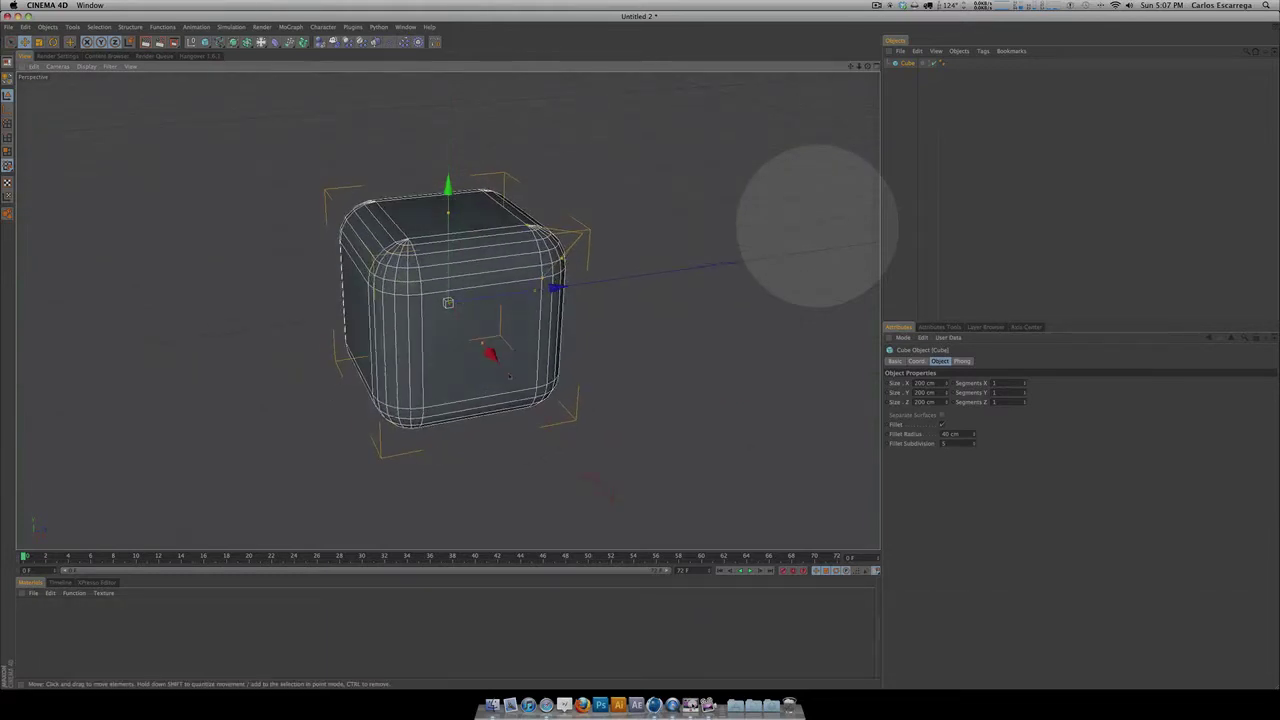
left_click_drag(617, 348, 597, 350)
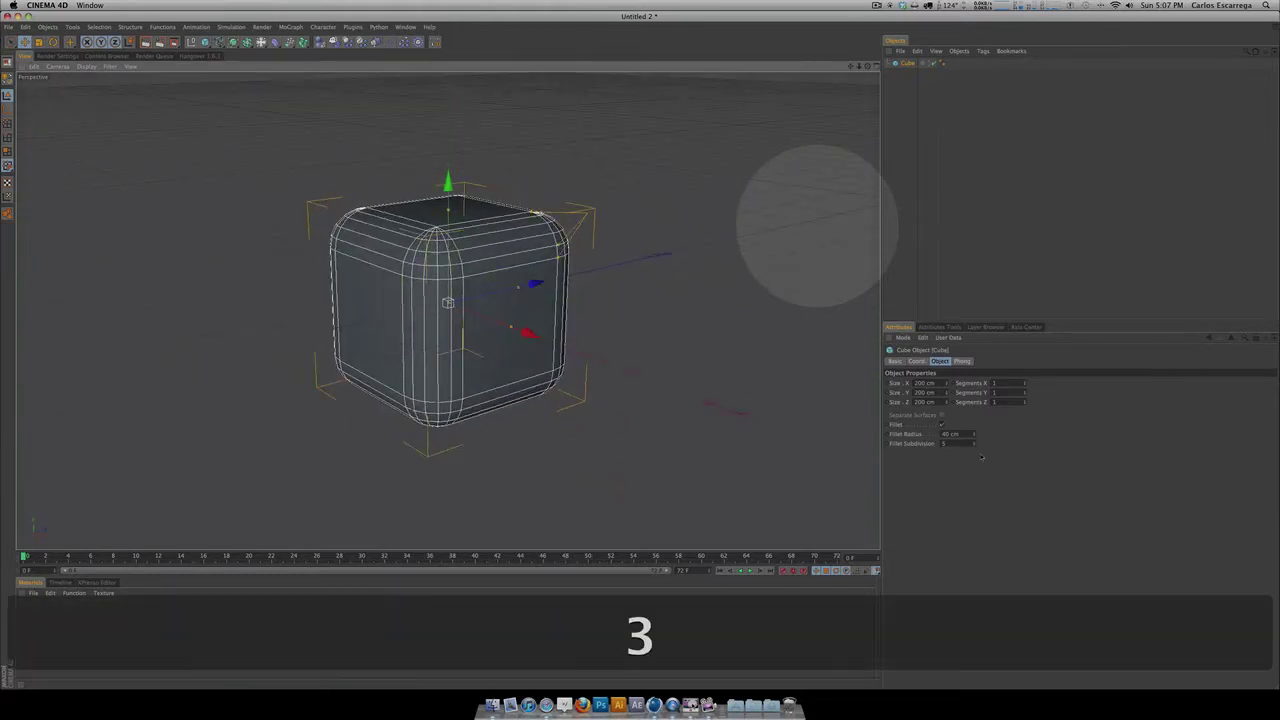
mouse_move(976, 437)
left_mouse_down()
mouse_move(955, 449)
mouse_move(974, 444)
mouse_move(978, 424)
mouse_move(974, 444)
left_mouse_up()
key("3")
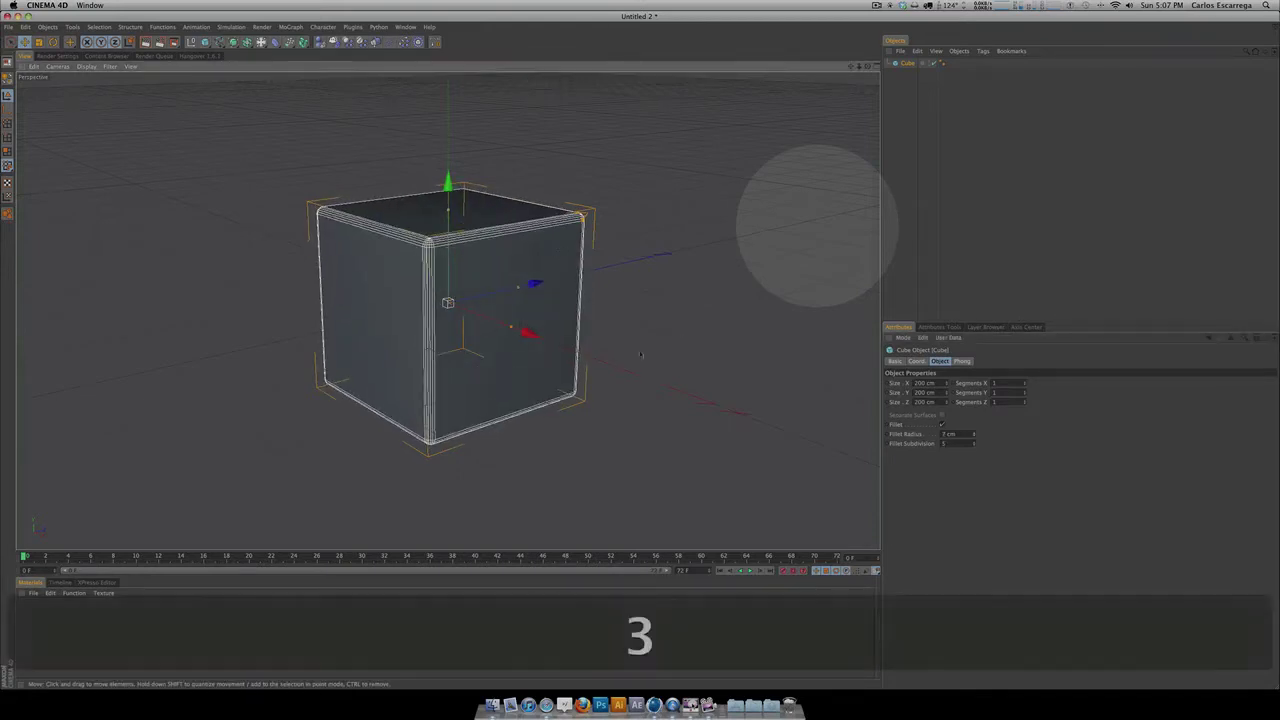
left_click_drag(448, 302, 448, 302)
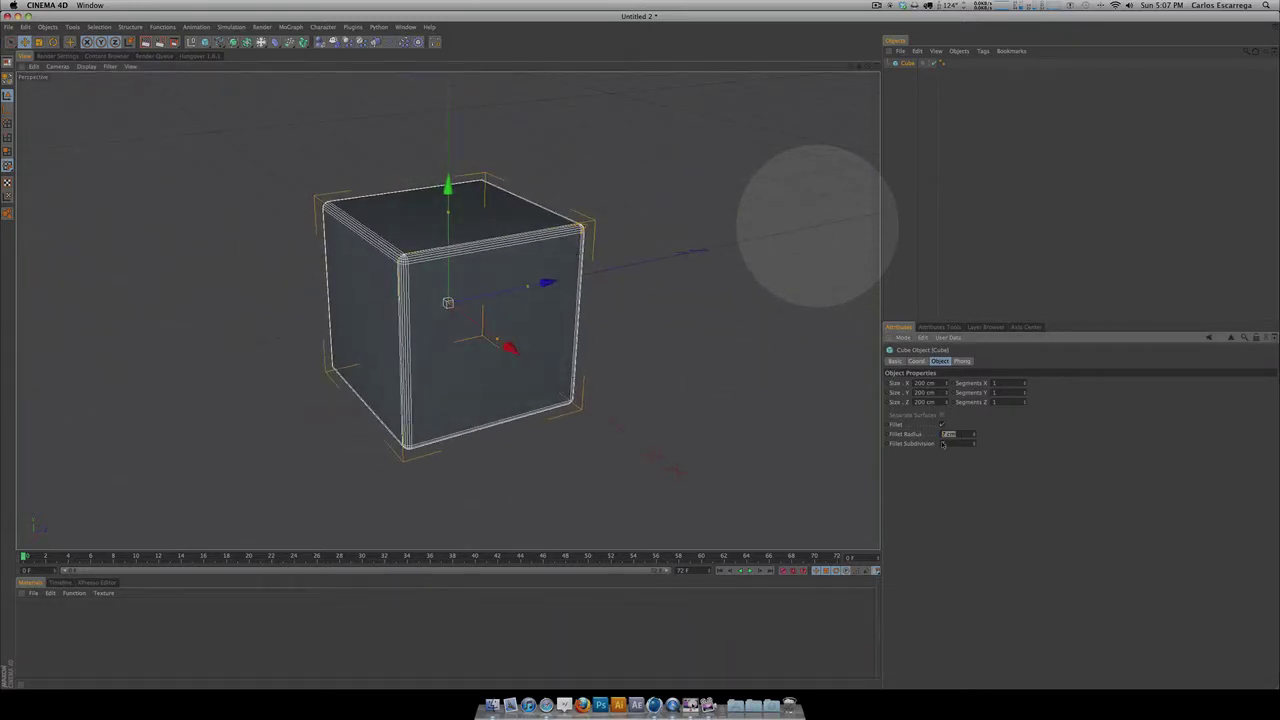
Step: Set the cube's fillet radius to 5 cm and its fillet subdivision to 4, and deselect the cube
type("5")
key("Return")
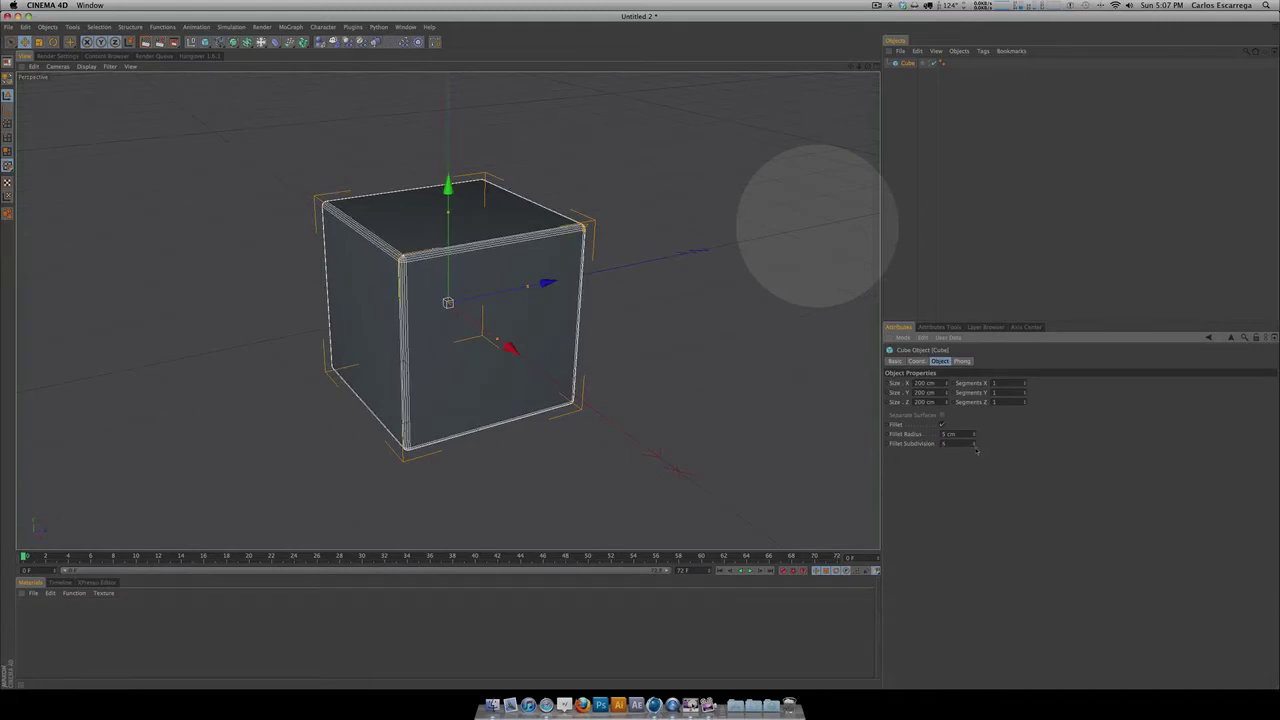
left_click(975, 447)
left_click_drag(590, 310, 470, 260)
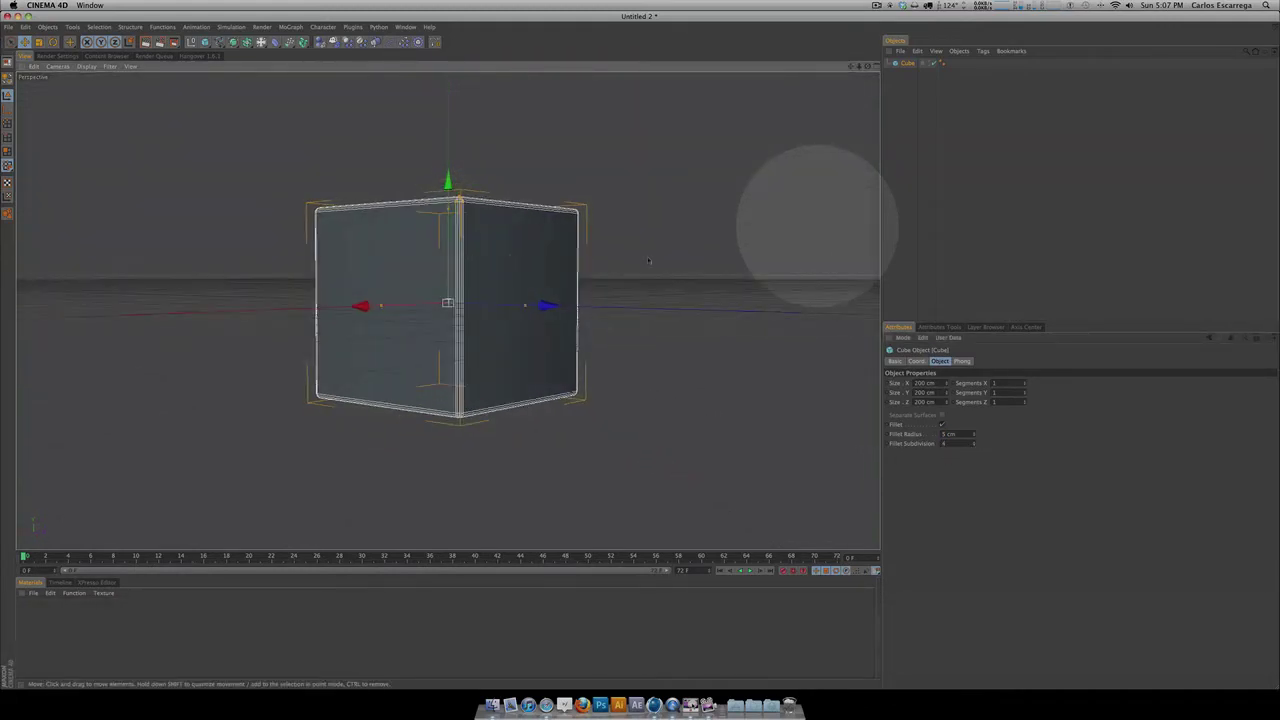
left_click(934, 234)
key("3")
left_click_drag(651, 357, 545, 400)
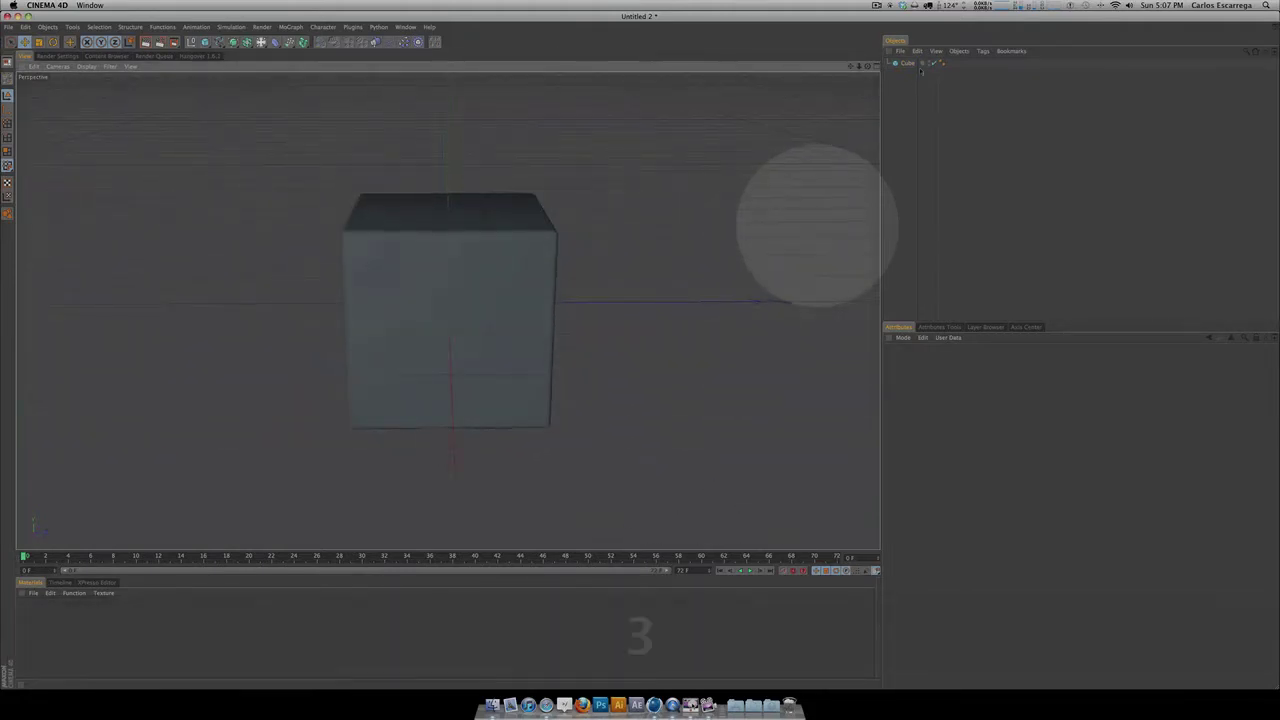
Step: Raise the cube to a Y position of 100 cm
left_click(912, 64)
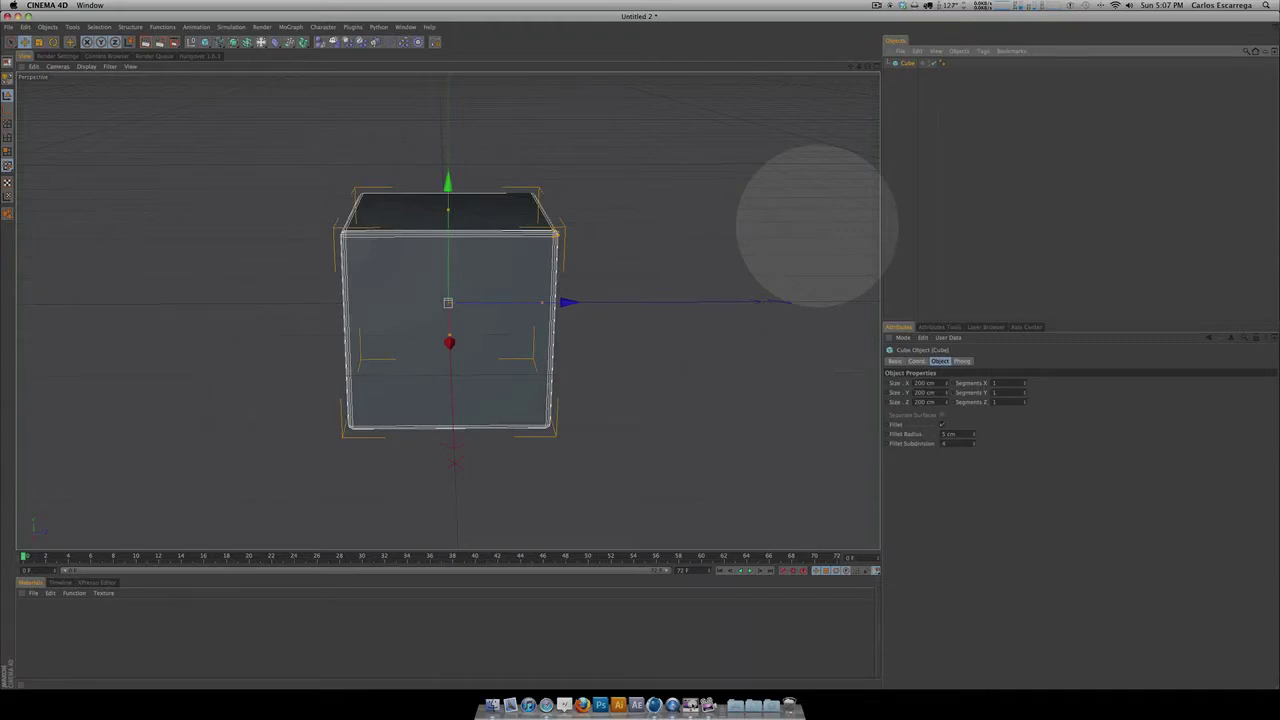
left_click(918, 362)
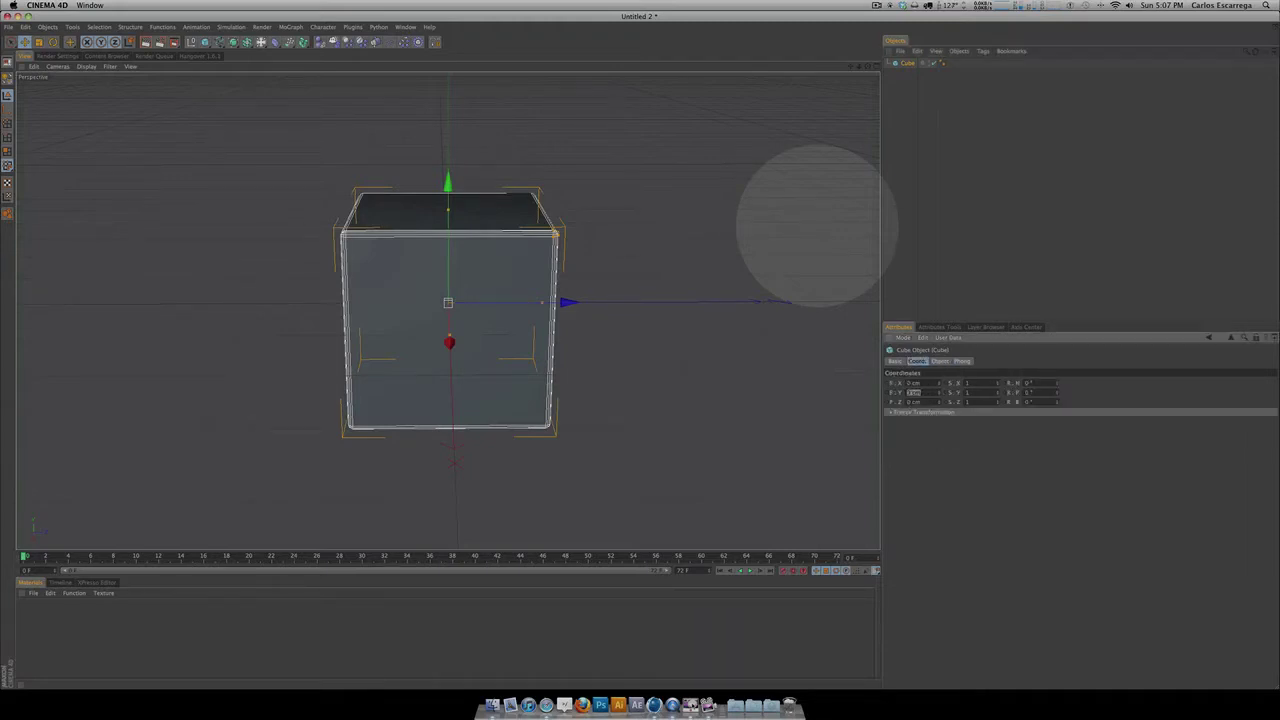
type("100")
key("Return")
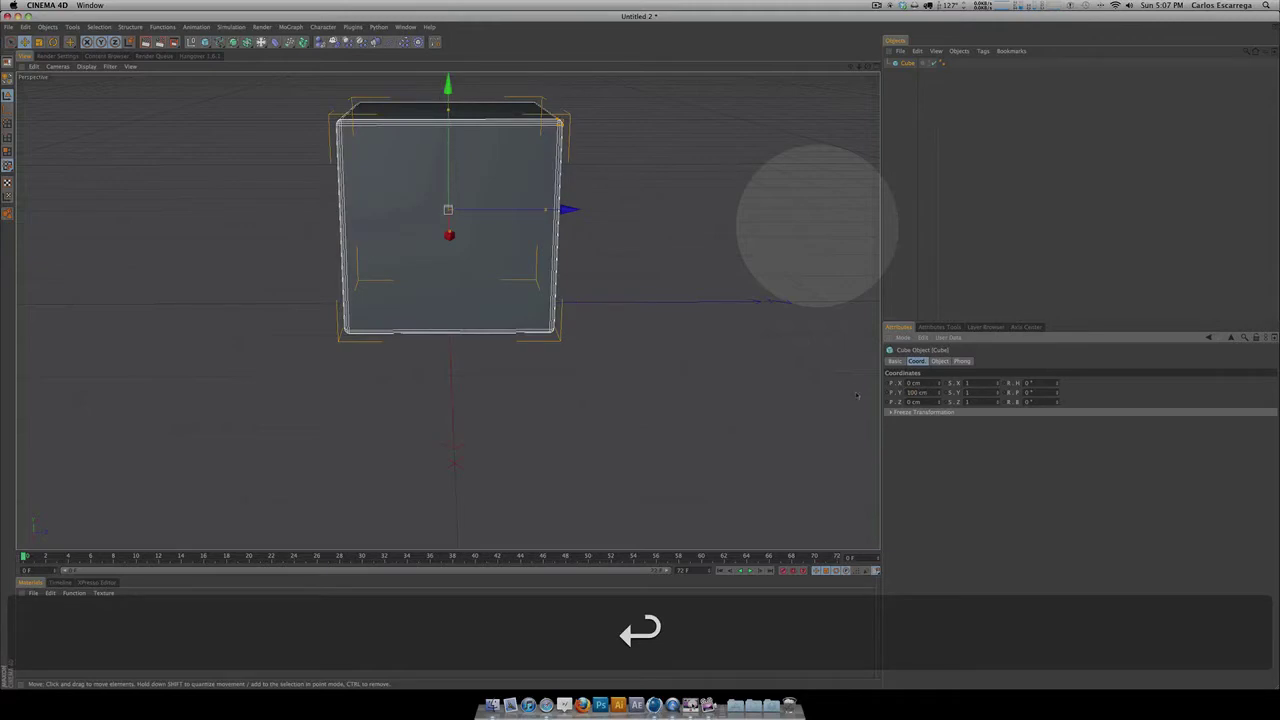
Step: Convert the filleted cube into an editable polygon object
key("3")
left_click_drag(856, 395, 880, 390)
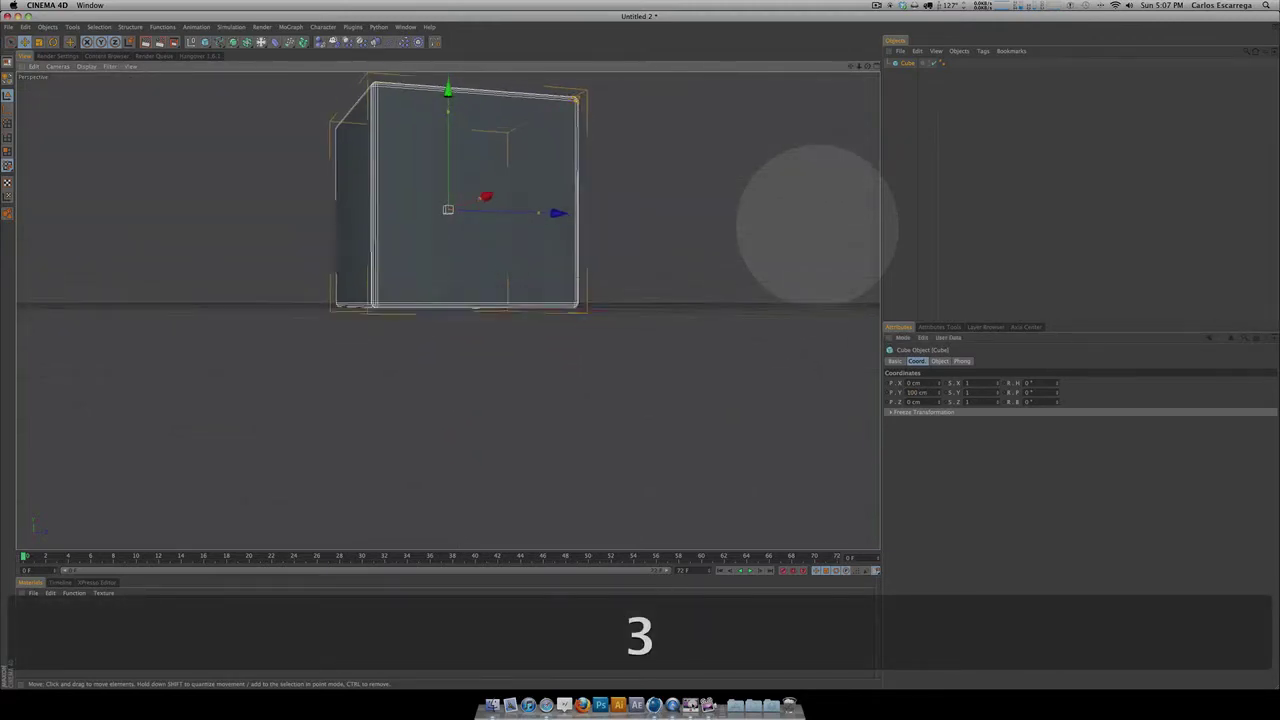
left_click_drag(818, 223, 818, 225)
key("1")
key("3")
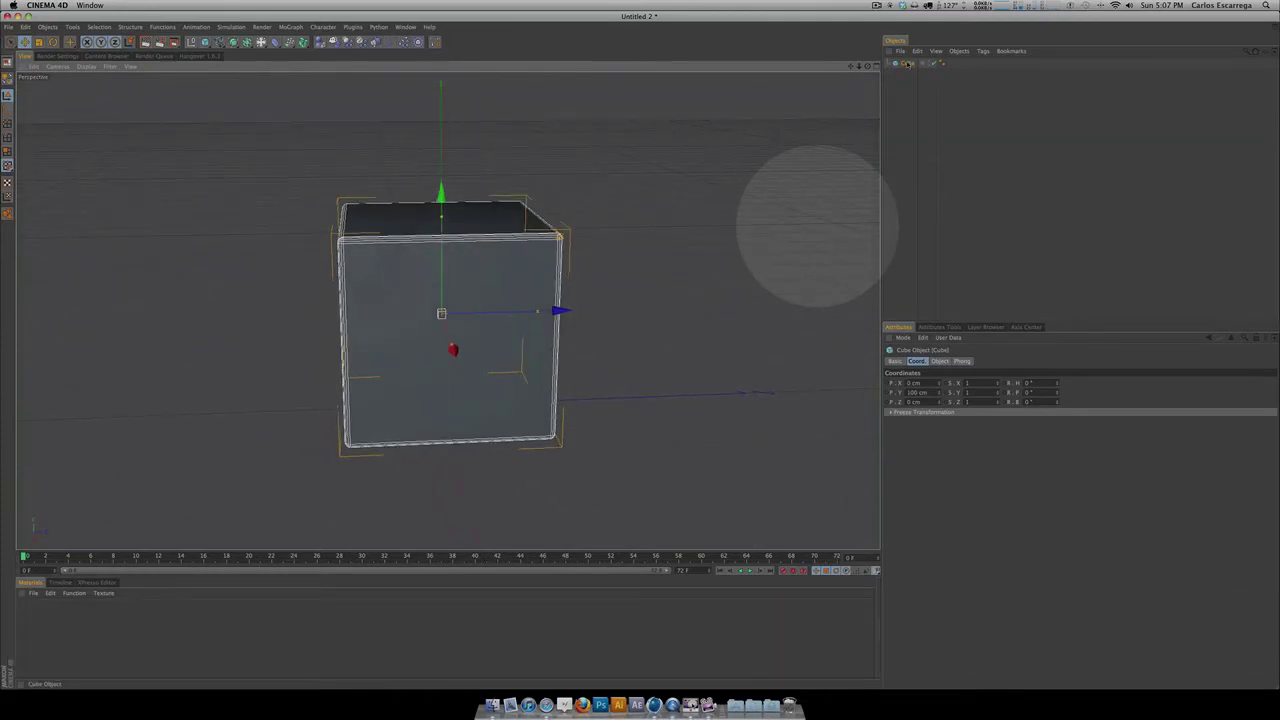
key("c")
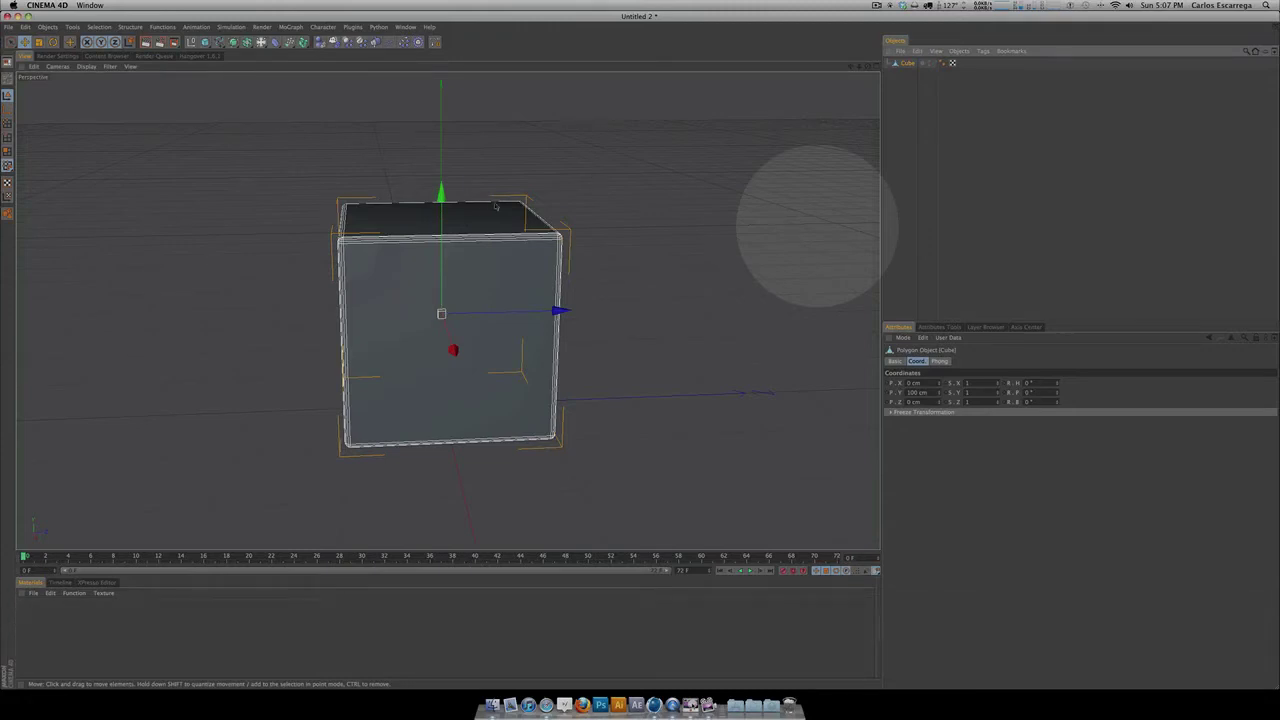
key("3")
left_click_drag(495, 206, 366, 200)
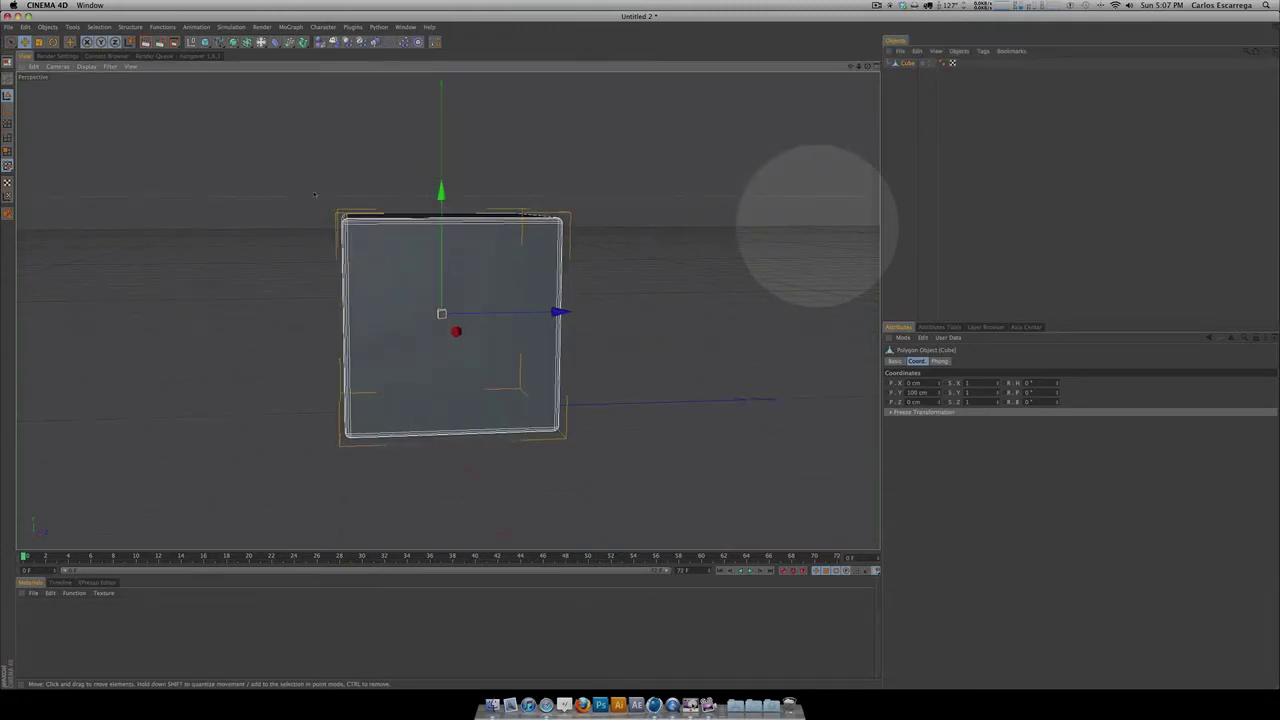
key("3")
left_click_drag(586, 188, 301, 216)
key("2")
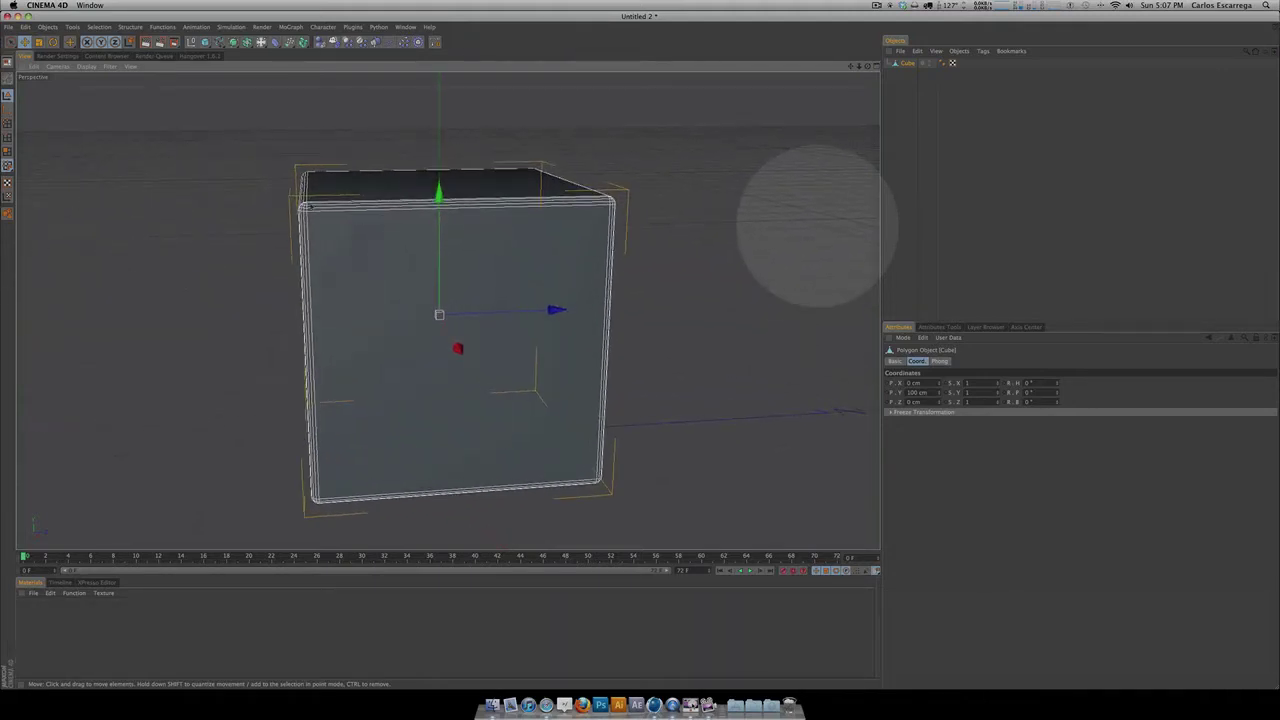
Step: Activate Rectangle Selection in polygon mode for the cube and show the selection tool's options
key("3")
left_click_drag(432, 466, 428, 432)
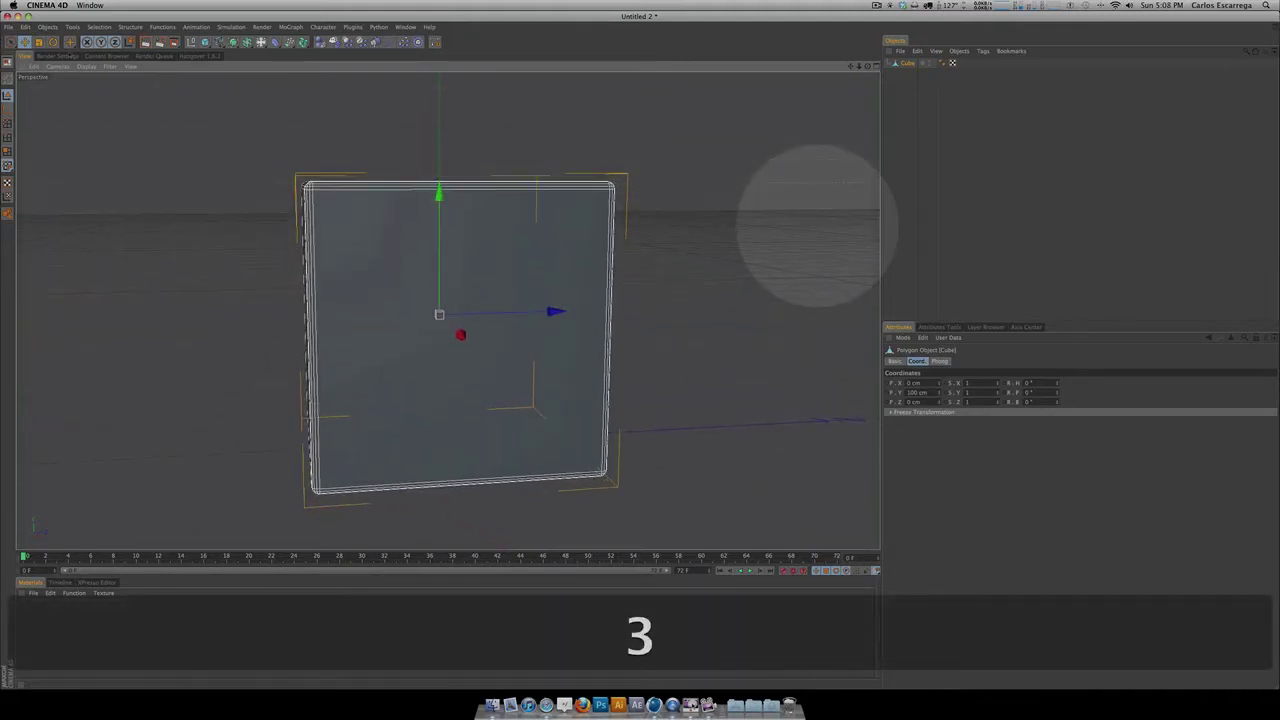
left_click_drag(10, 42, 41, 50)
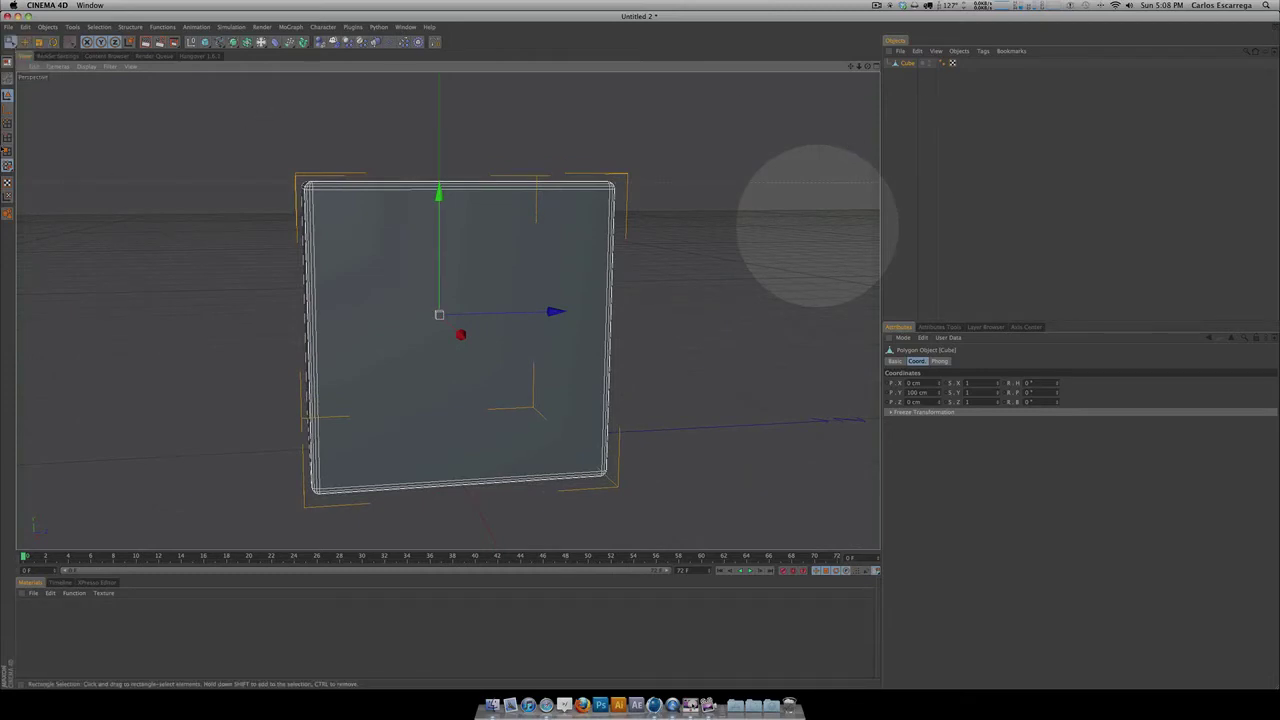
key("3")
left_click_drag(817, 226, 797, 217)
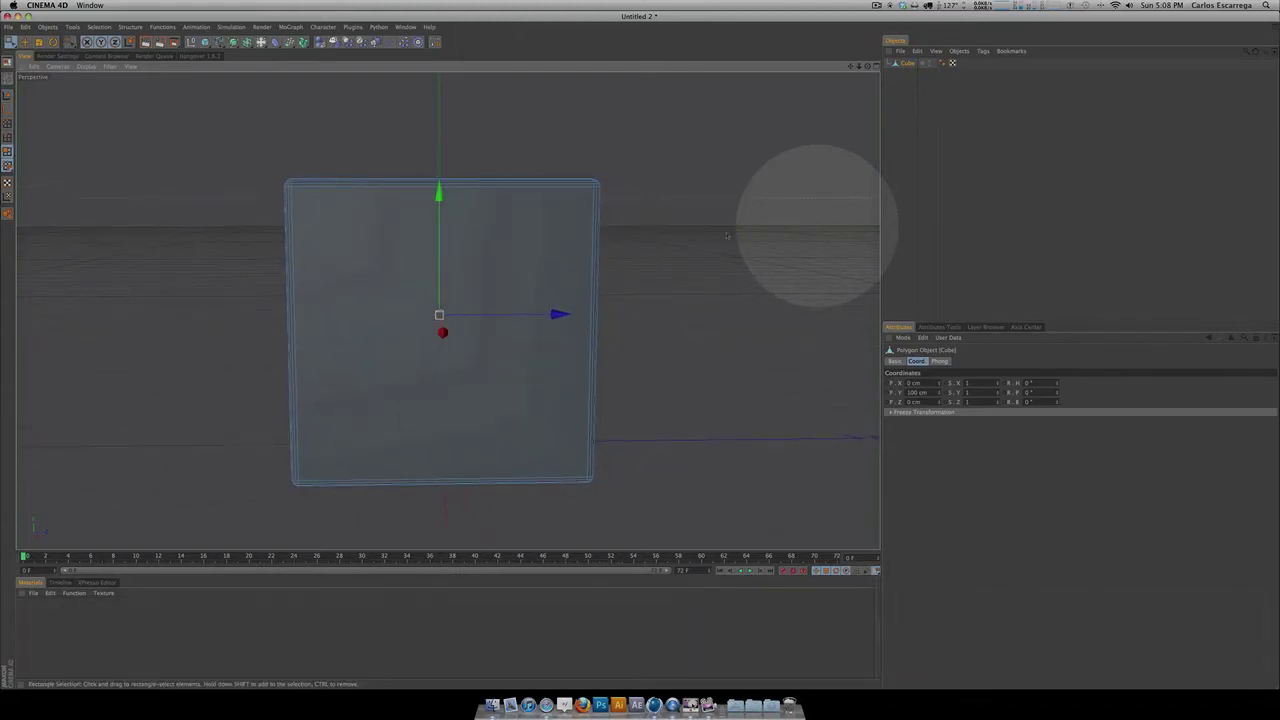
left_click(946, 328)
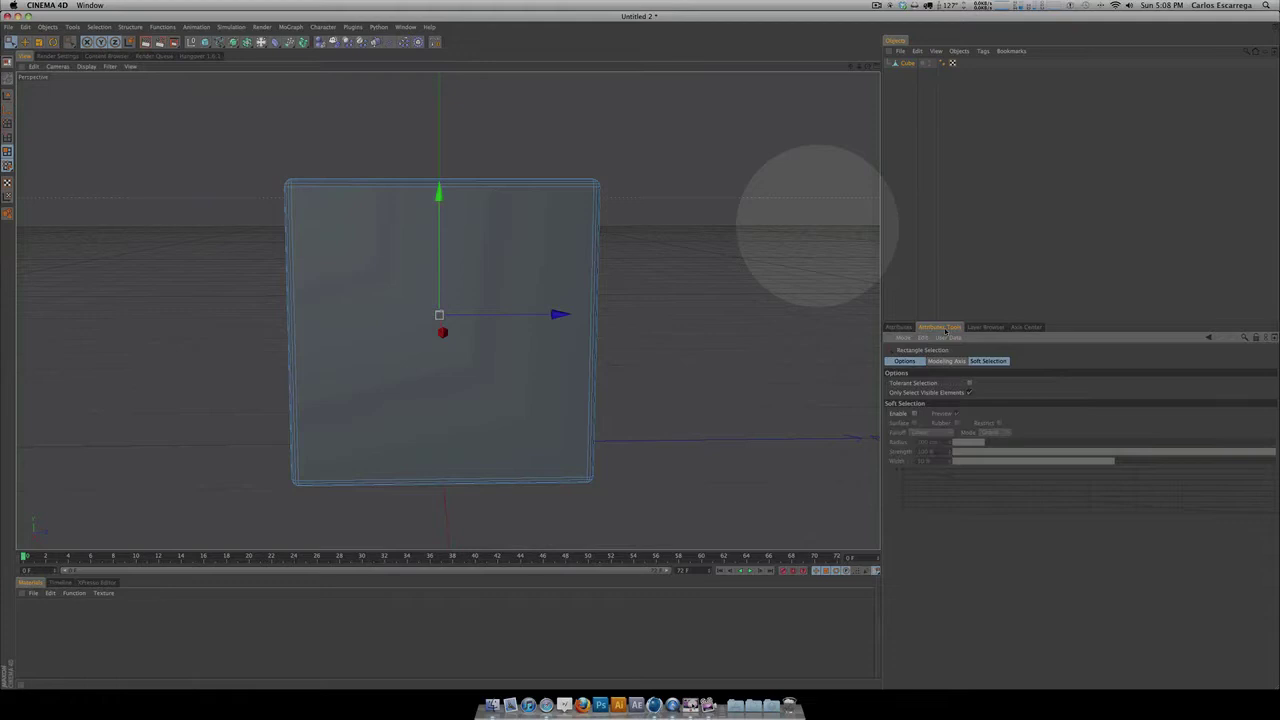
left_click(969, 392)
left_click(891, 6)
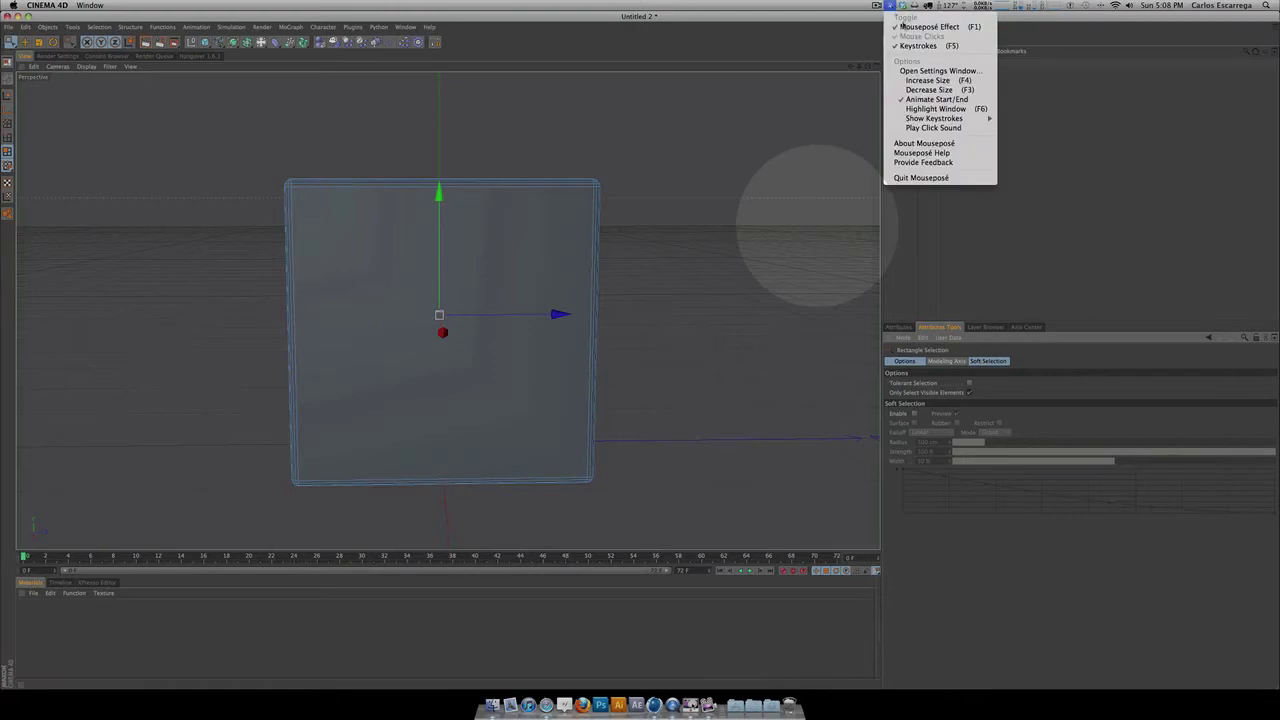
left_click(905, 27)
left_click(890, 6)
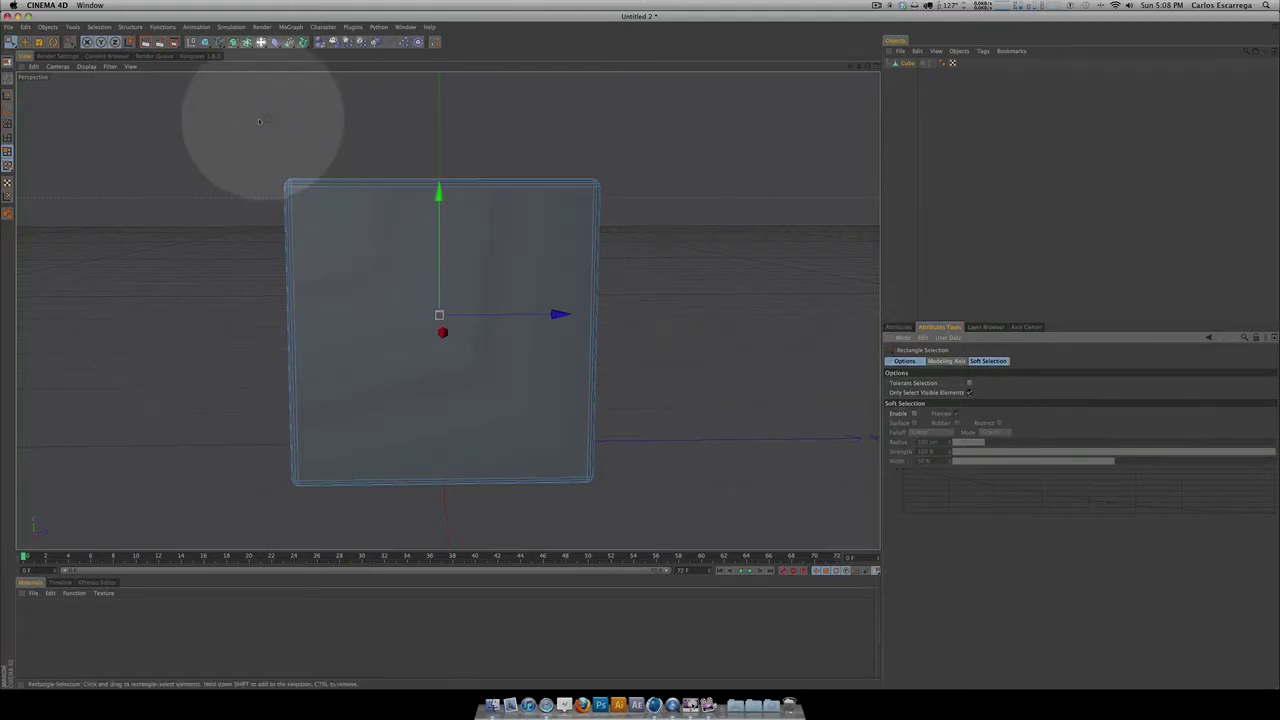
Step: Try to rectangle-select the cube's top polygons in the perspective view with Only Select Visible Elements enabled
left_click_drag(250, 119, 686, 217)
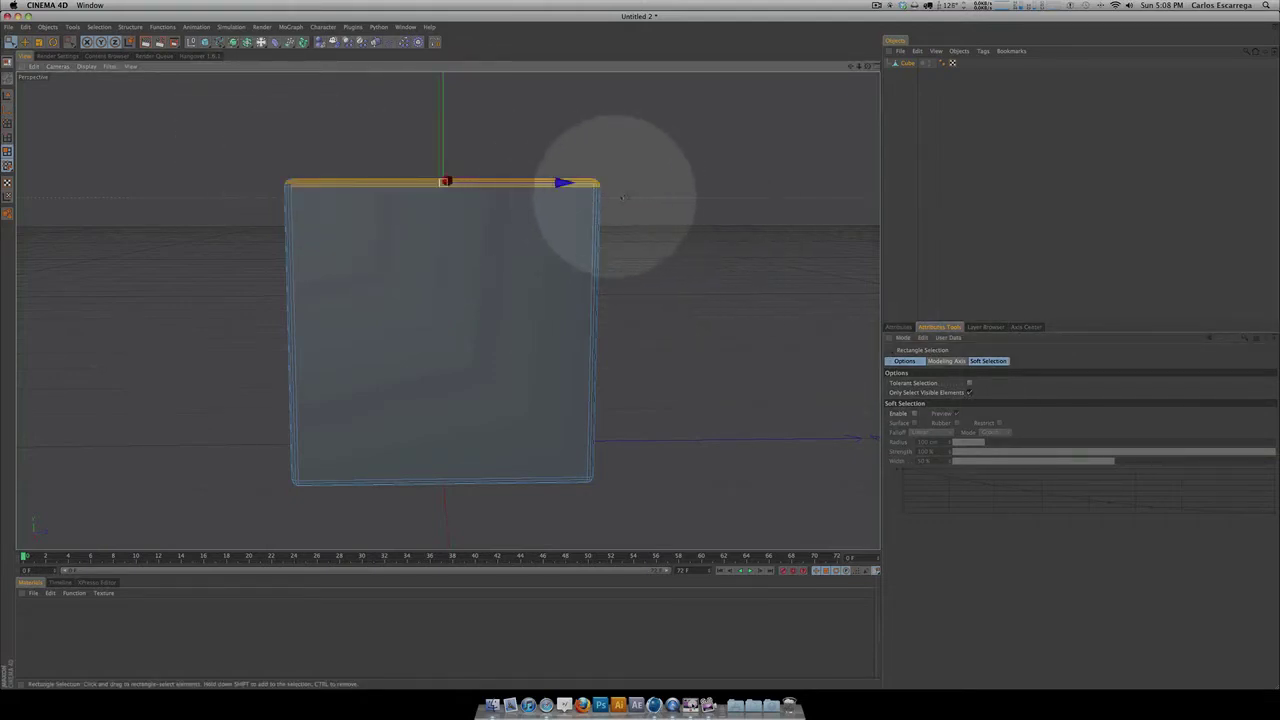
key("3")
mouse_move(634, 346)
left_mouse_down()
mouse_move(657, 363)
mouse_move(643, 351)
left_mouse_up()
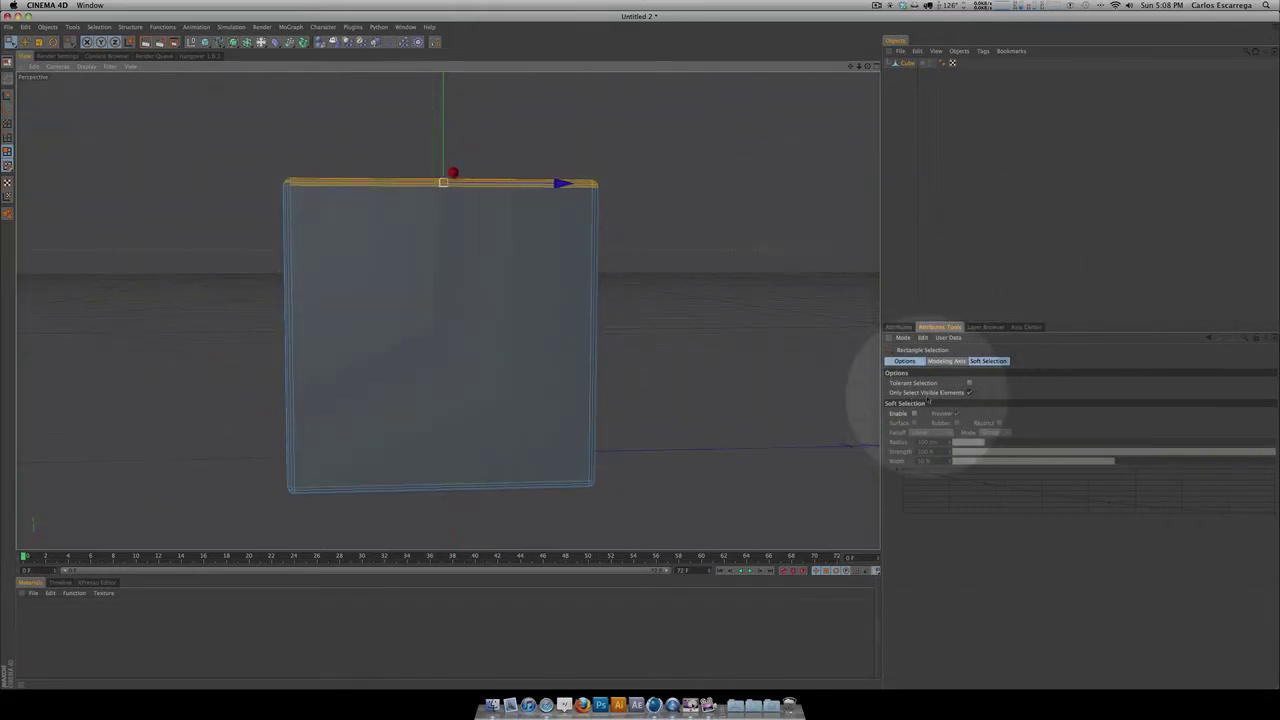
Step: Disable Only Select Visible Elements, and delete all of the cube's top polygons, including the top fillet, in the front view
left_click(969, 393)
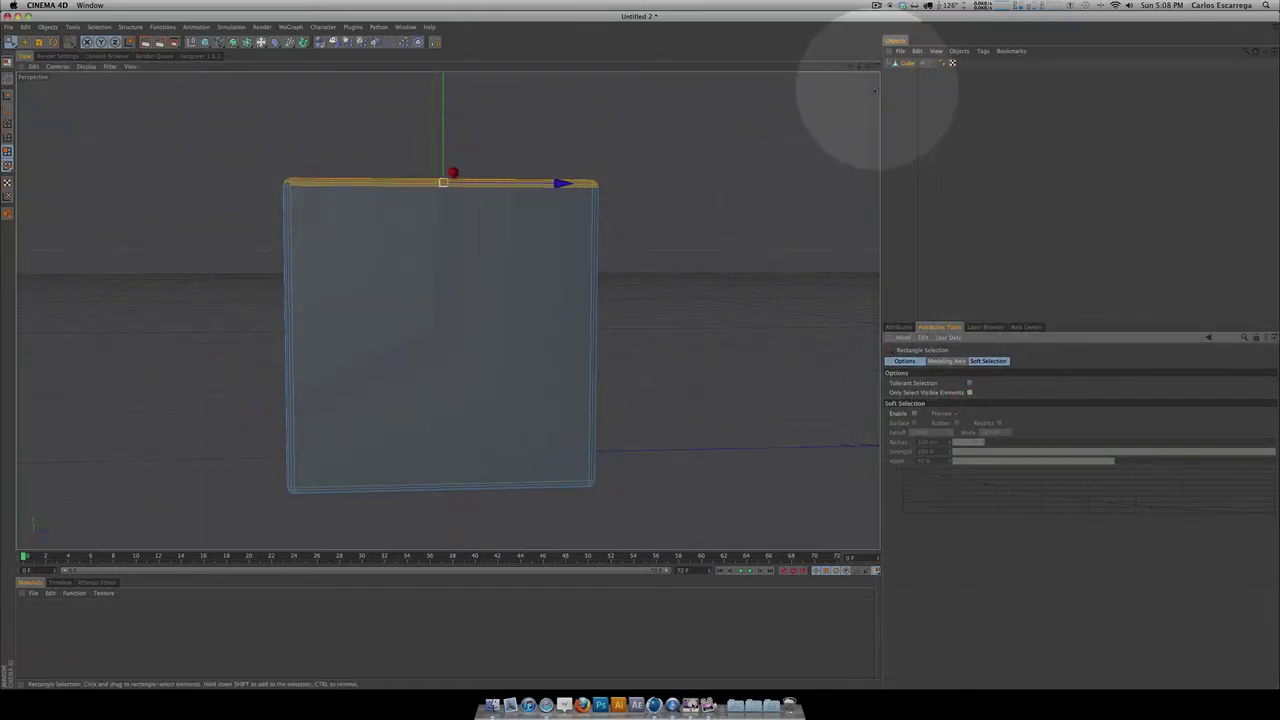
left_click(876, 66)
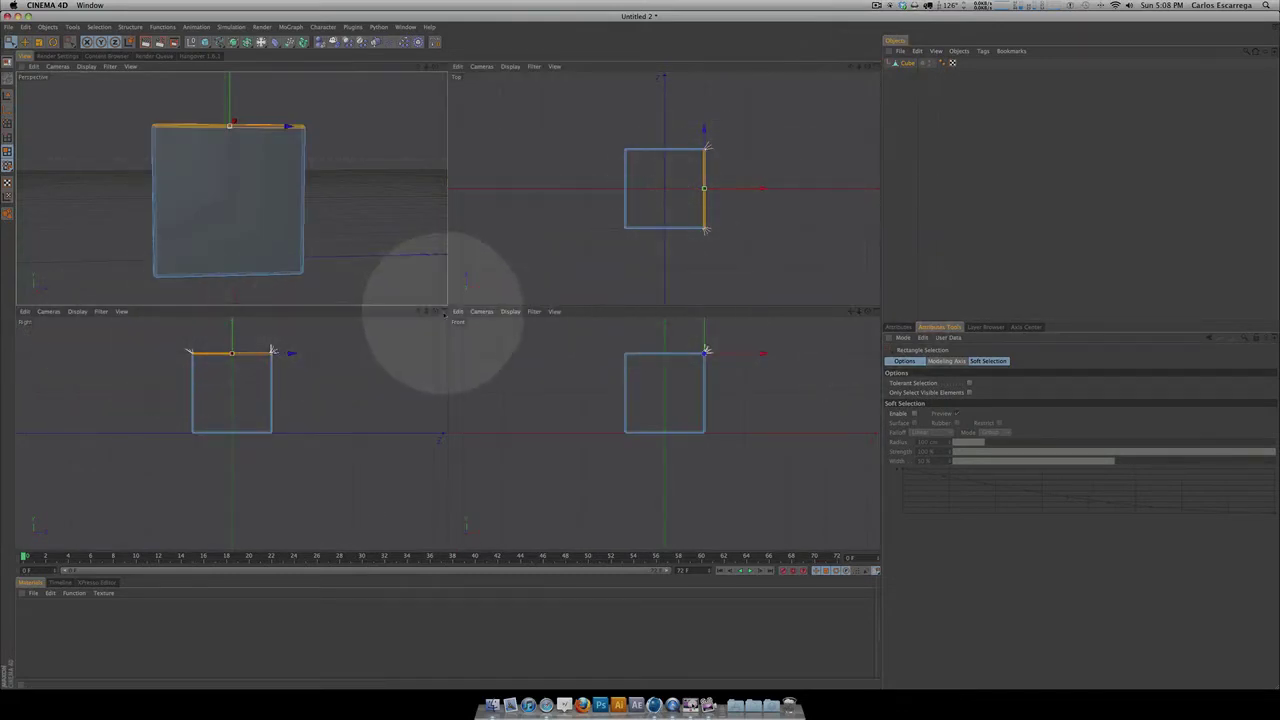
left_click(875, 311)
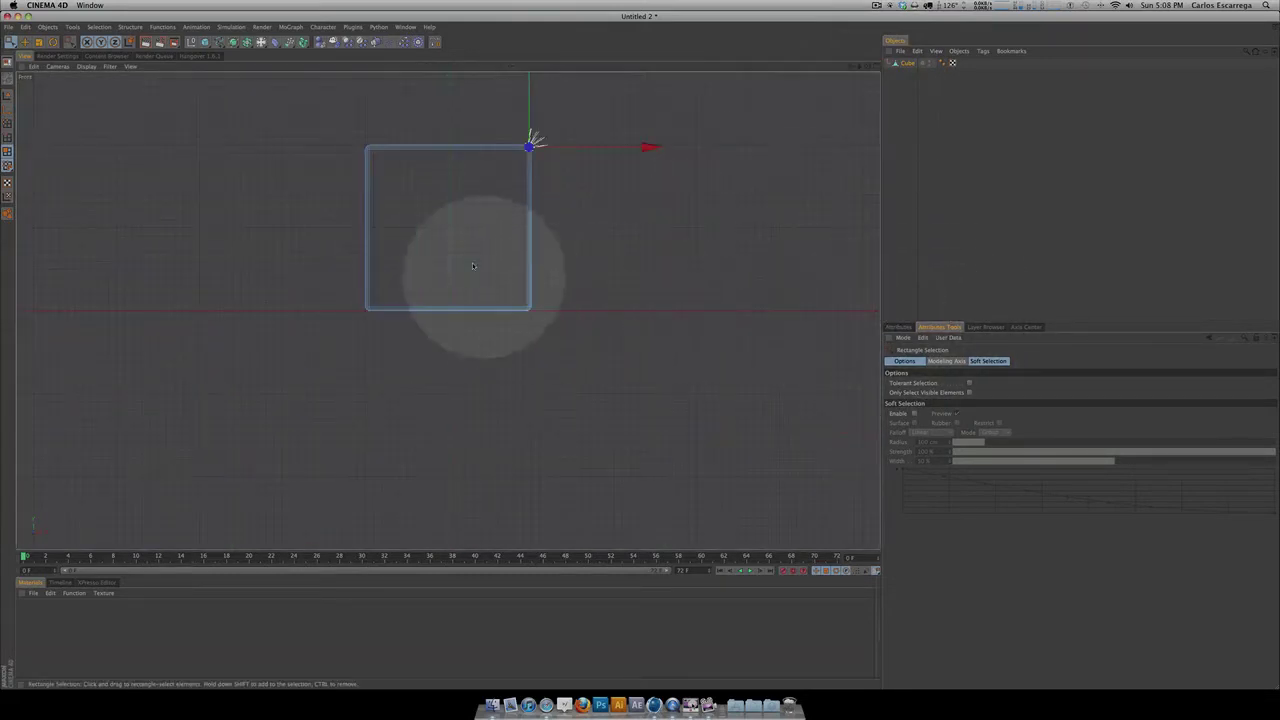
key("1")
left_click_drag(397, 149, 641, 353)
key("2")
left_click_drag(359, 135, 640, 345)
key("1")
left_click_drag(640, 345, 641, 362)
left_click_drag(281, 127, 752, 203)
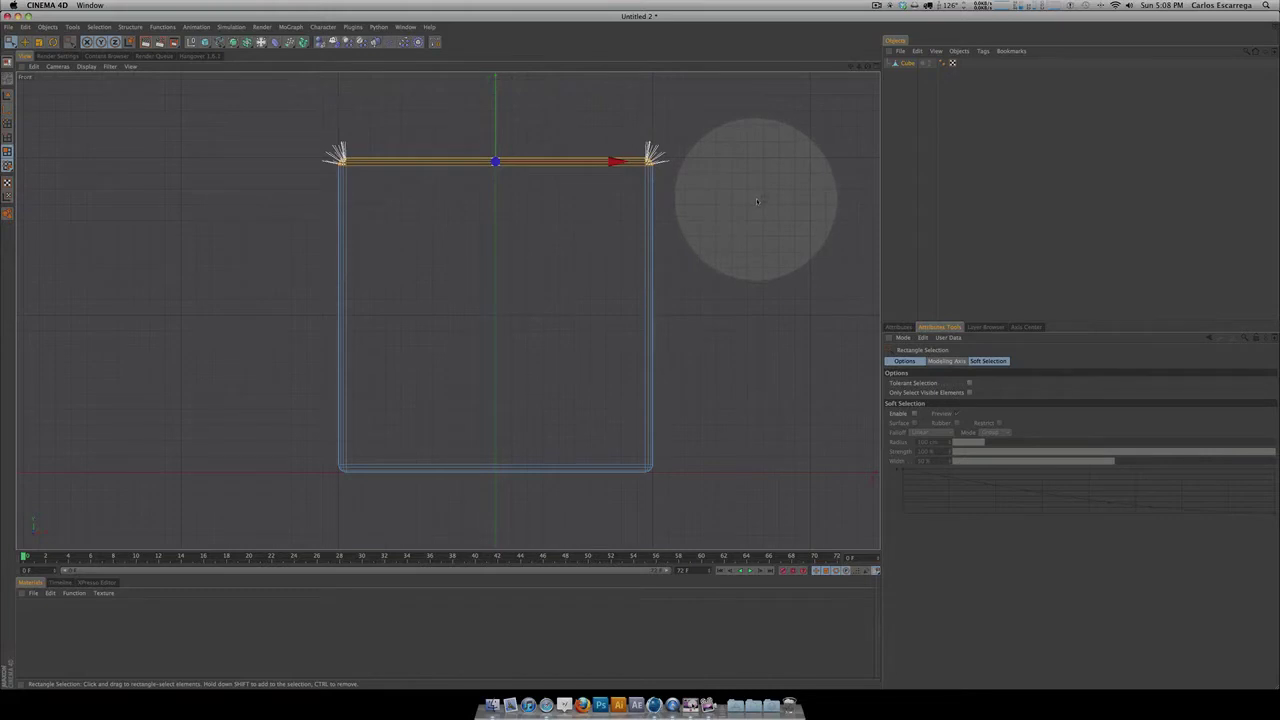
key("BackSpace")
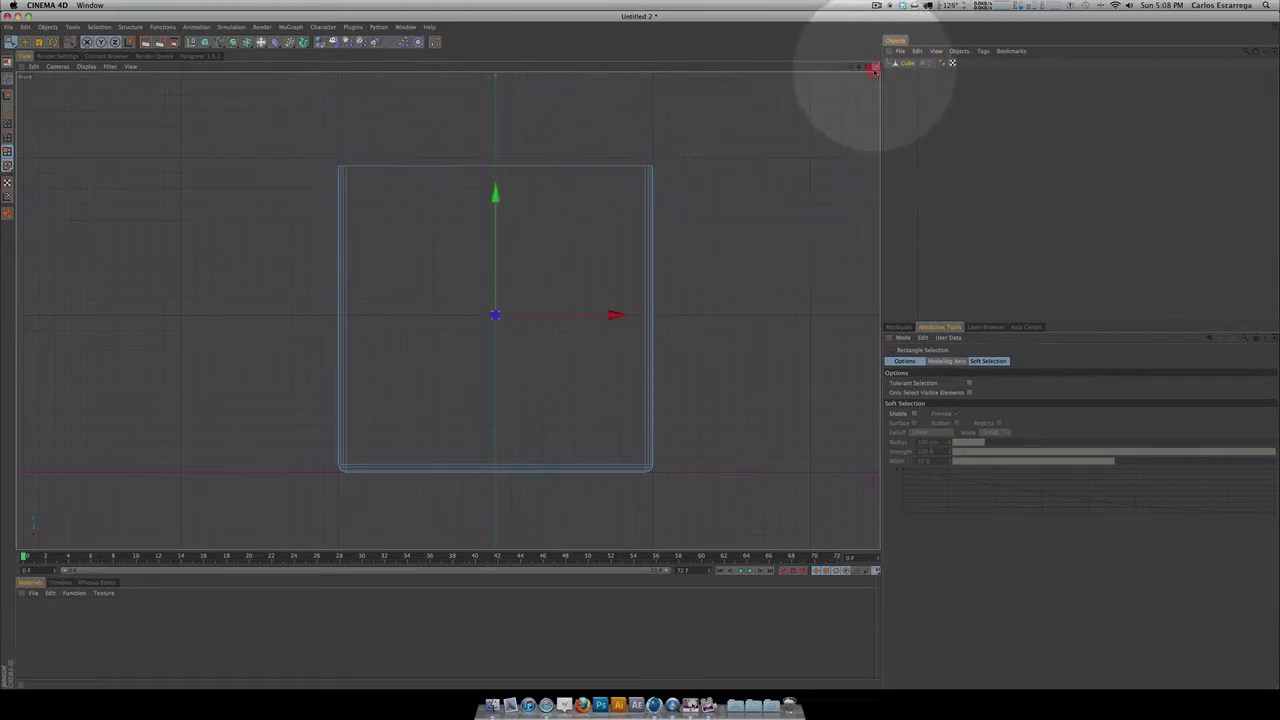
Step: In the perspective view, select the leftover points at one upper corner of the cube in point mode and optimize them
left_click(874, 66)
left_click(444, 66)
key("3")
left_click_drag(636, 342, 597, 223)
key("3")
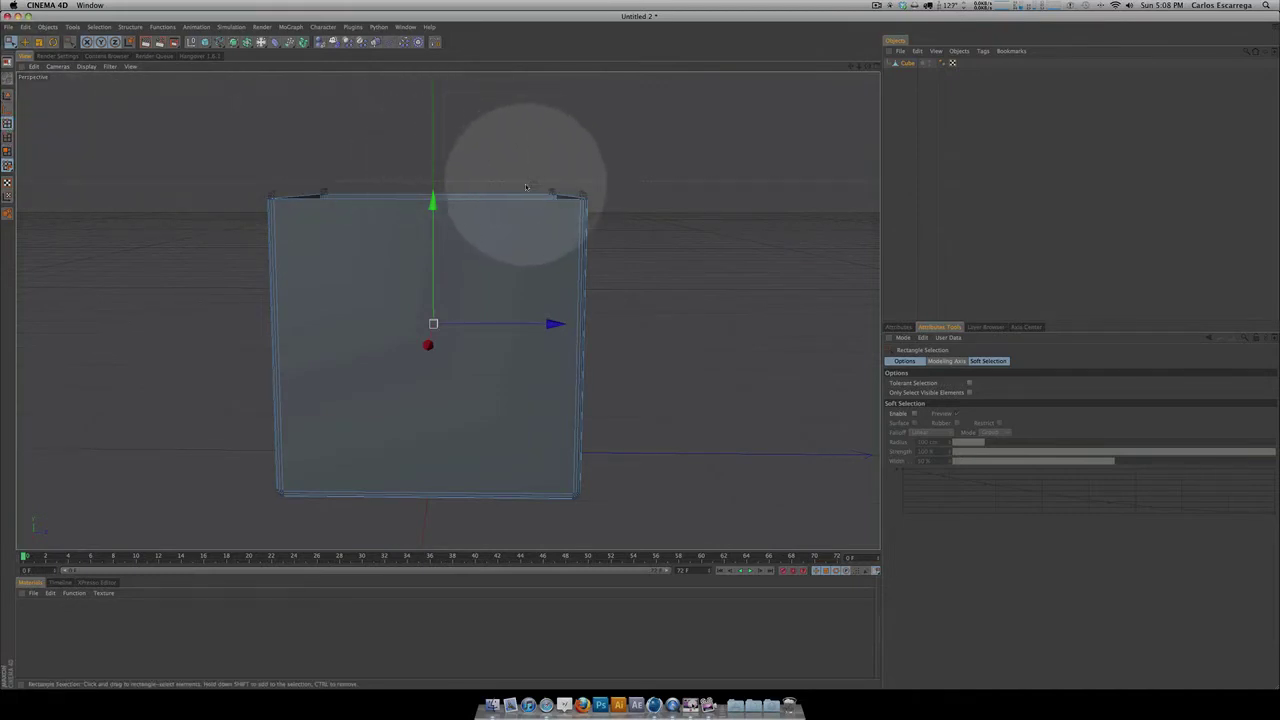
key("2")
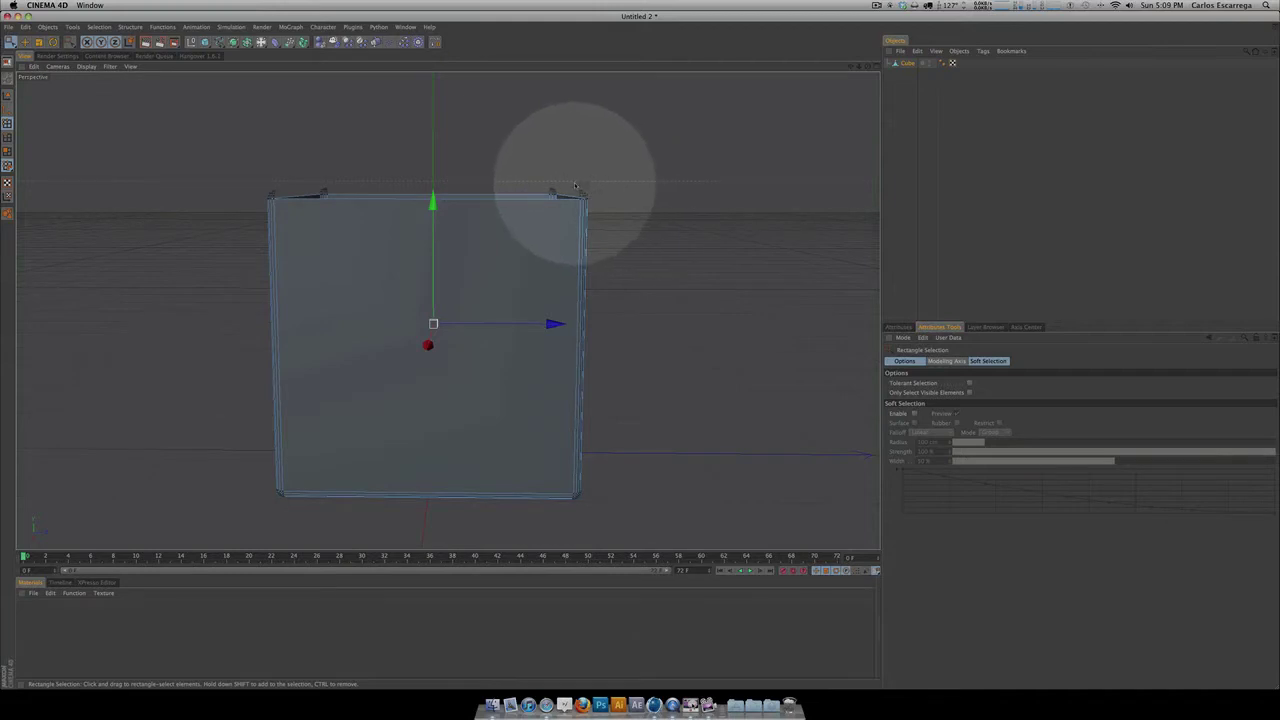
left_click_drag(575, 185, 621, 199)
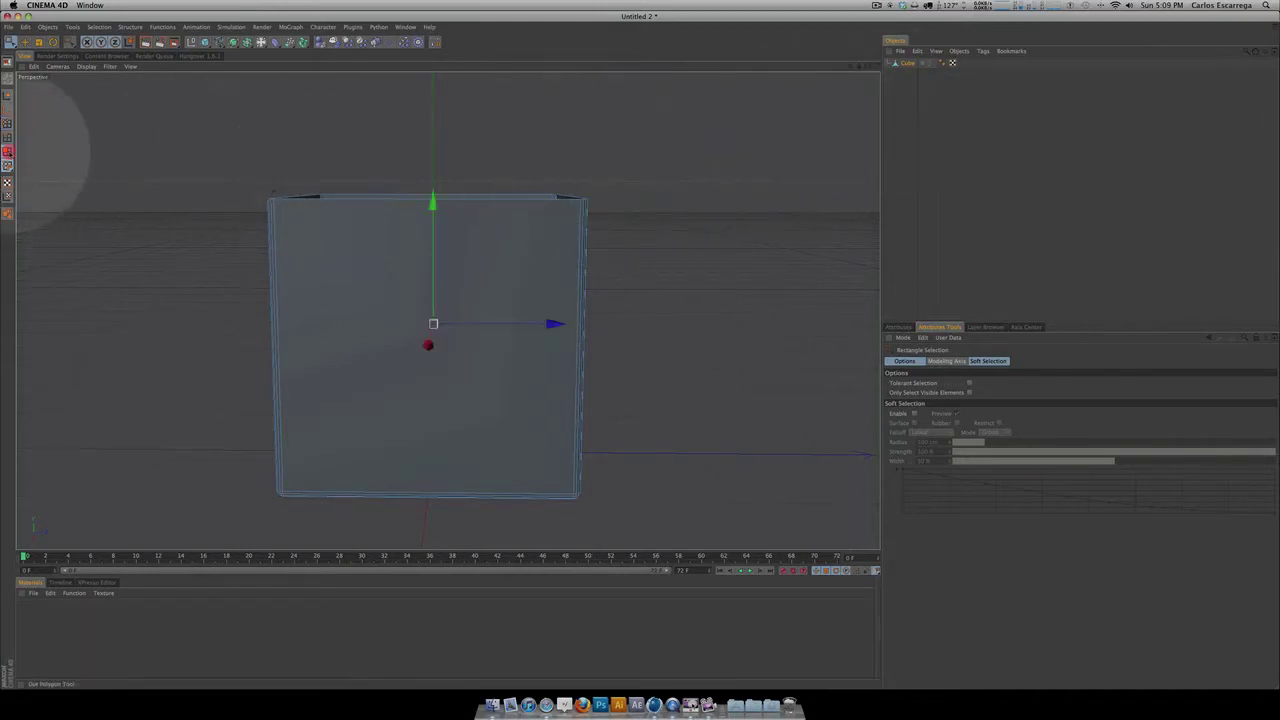
left_click(7, 152)
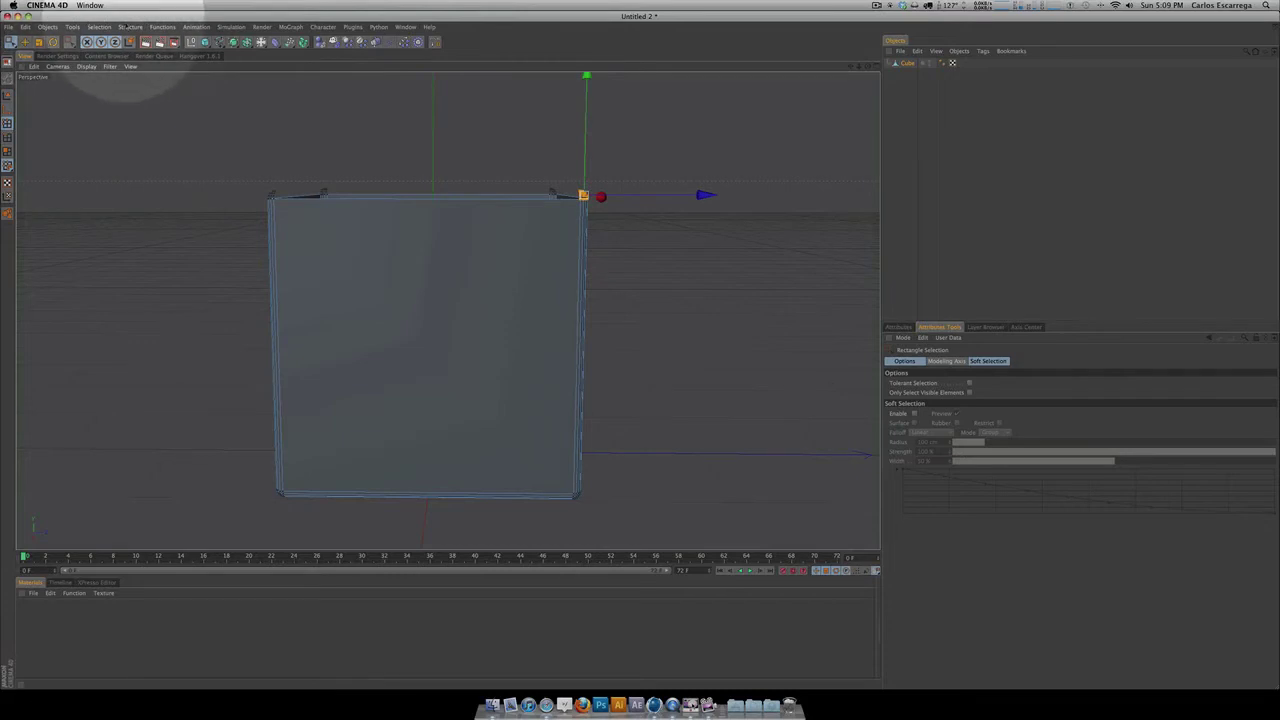
left_click(163, 27)
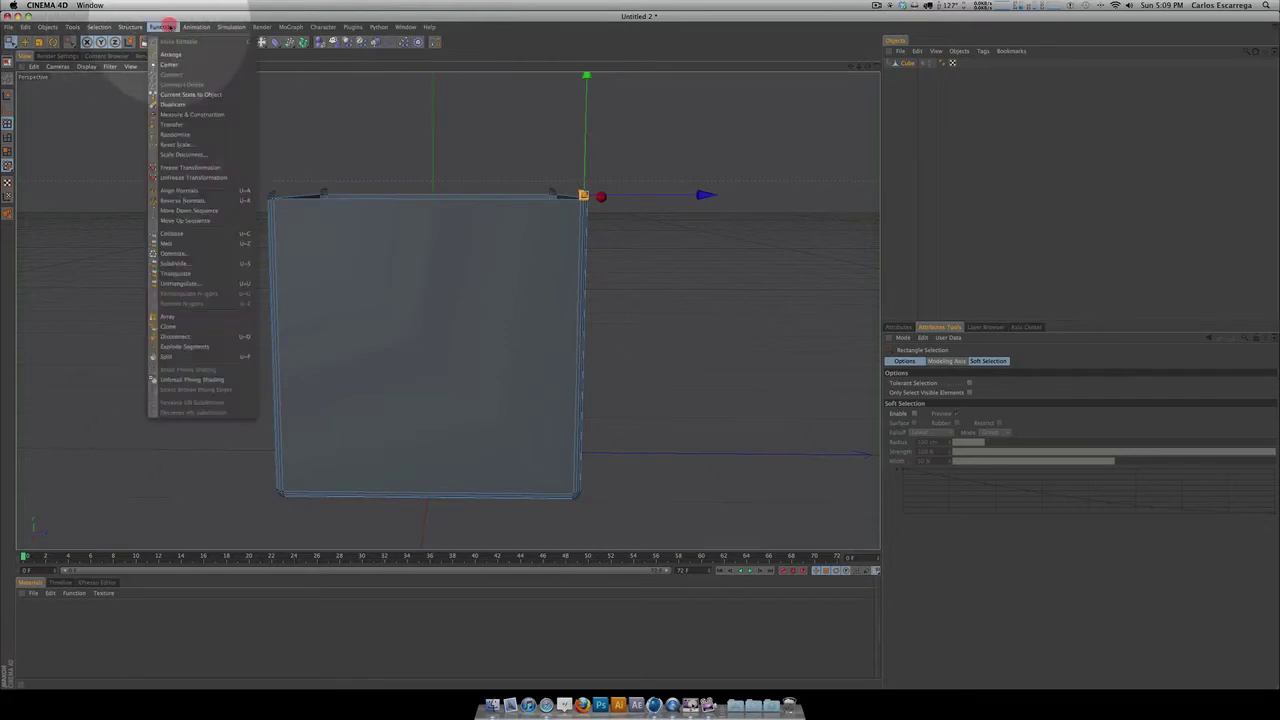
left_click(180, 253)
left_click(213, 280)
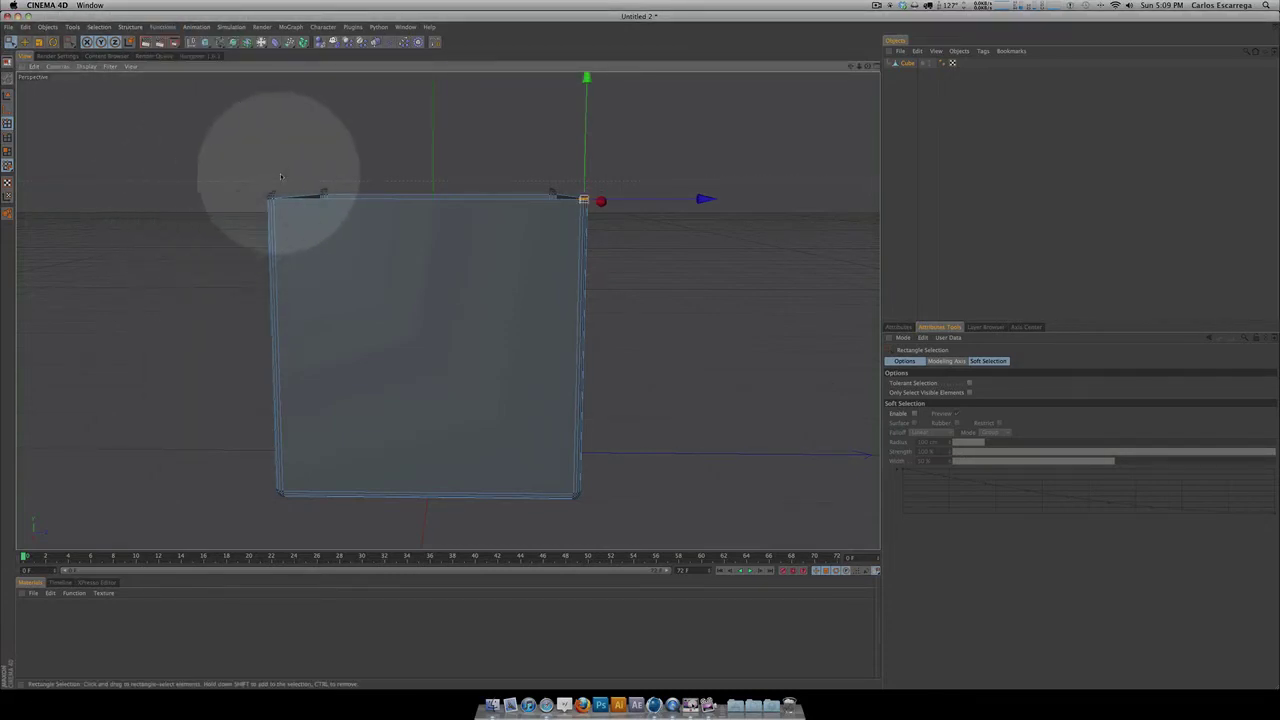
Step: Select all of the cube's points and run Optimize on the whole mesh
key("super+a")
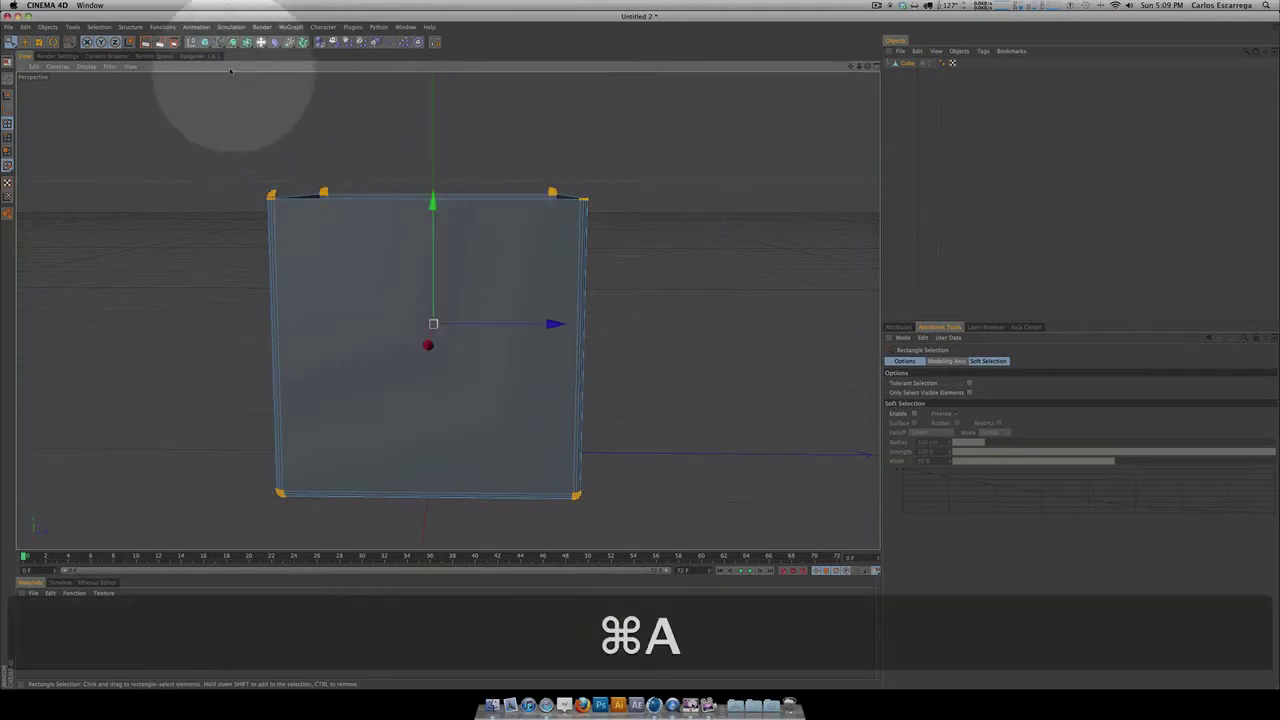
left_click(163, 27)
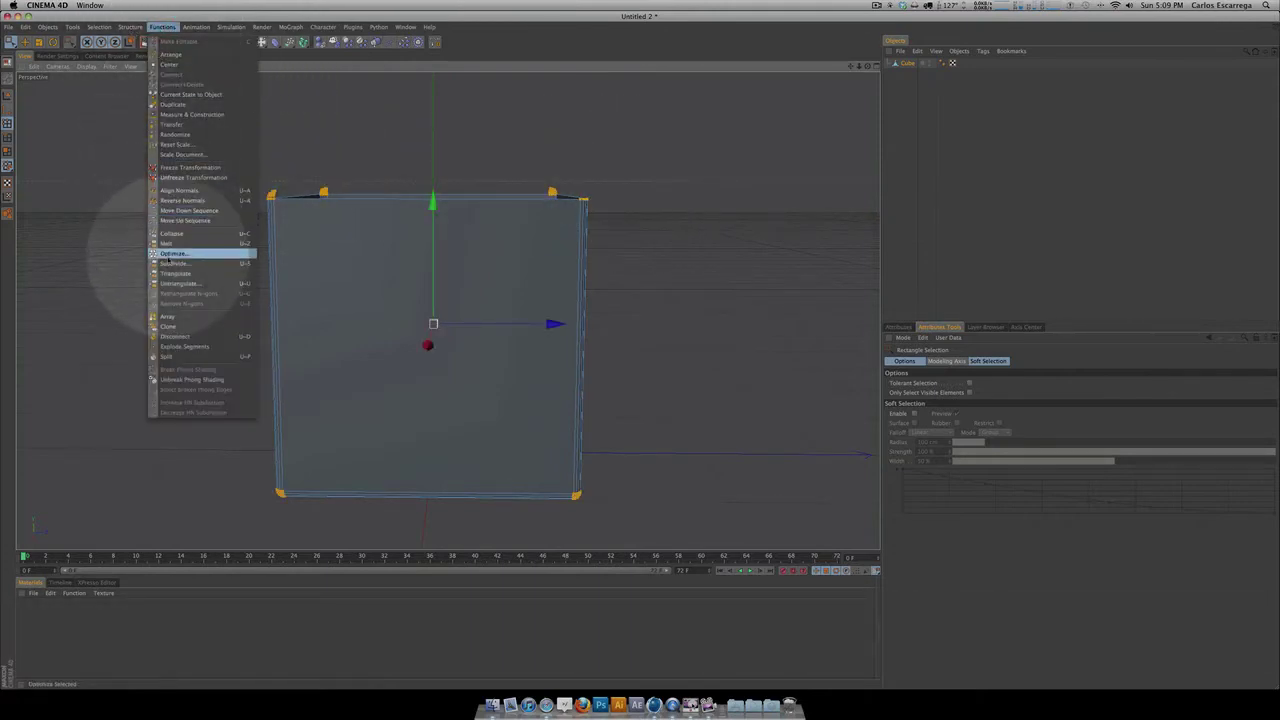
left_click(175, 253)
left_click(178, 283)
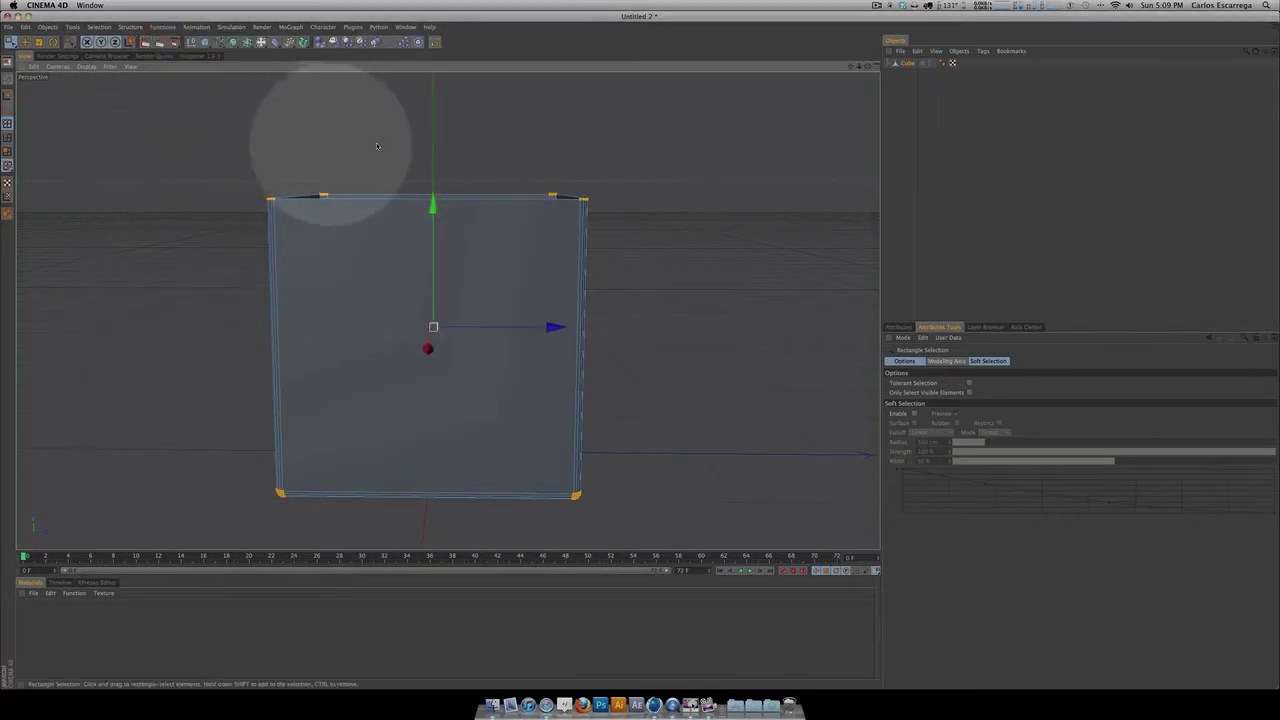
Step: Examine the open-topped box from above and bring up the front view
key("3")
left_click_drag(638, 177, 649, 349)
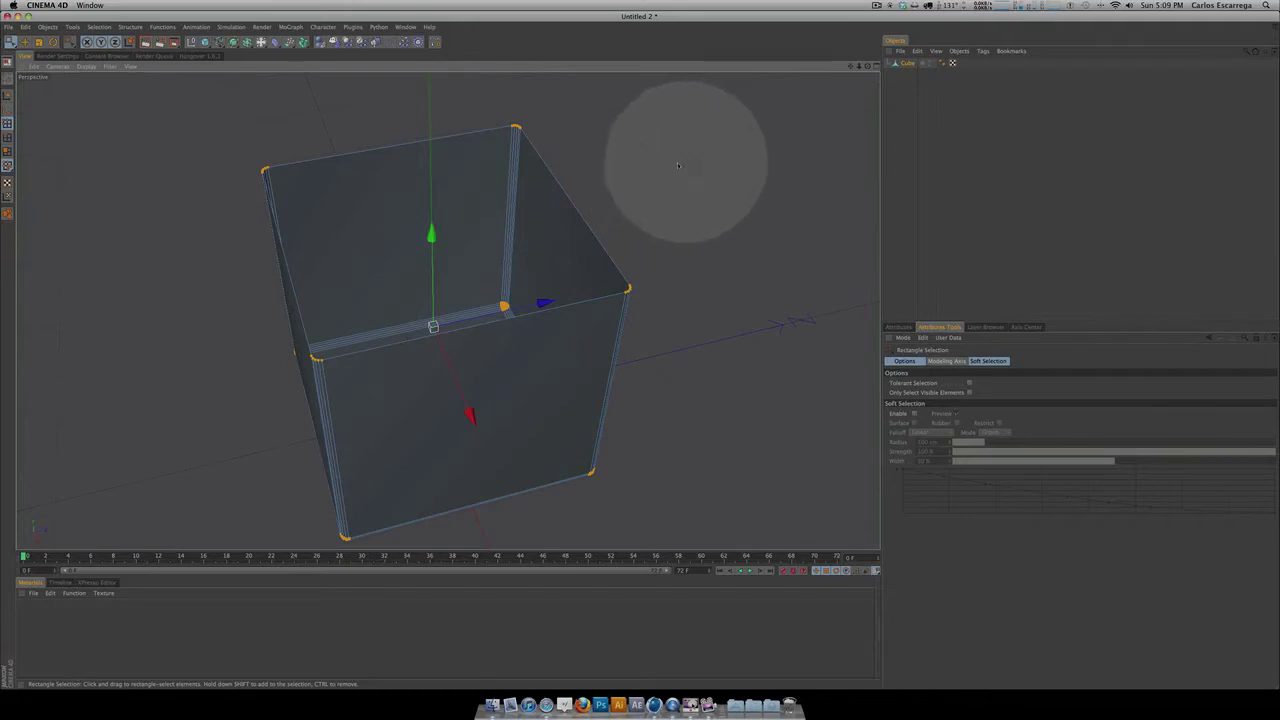
key("3")
left_click_drag(690, 181, 640, 349)
key("1")
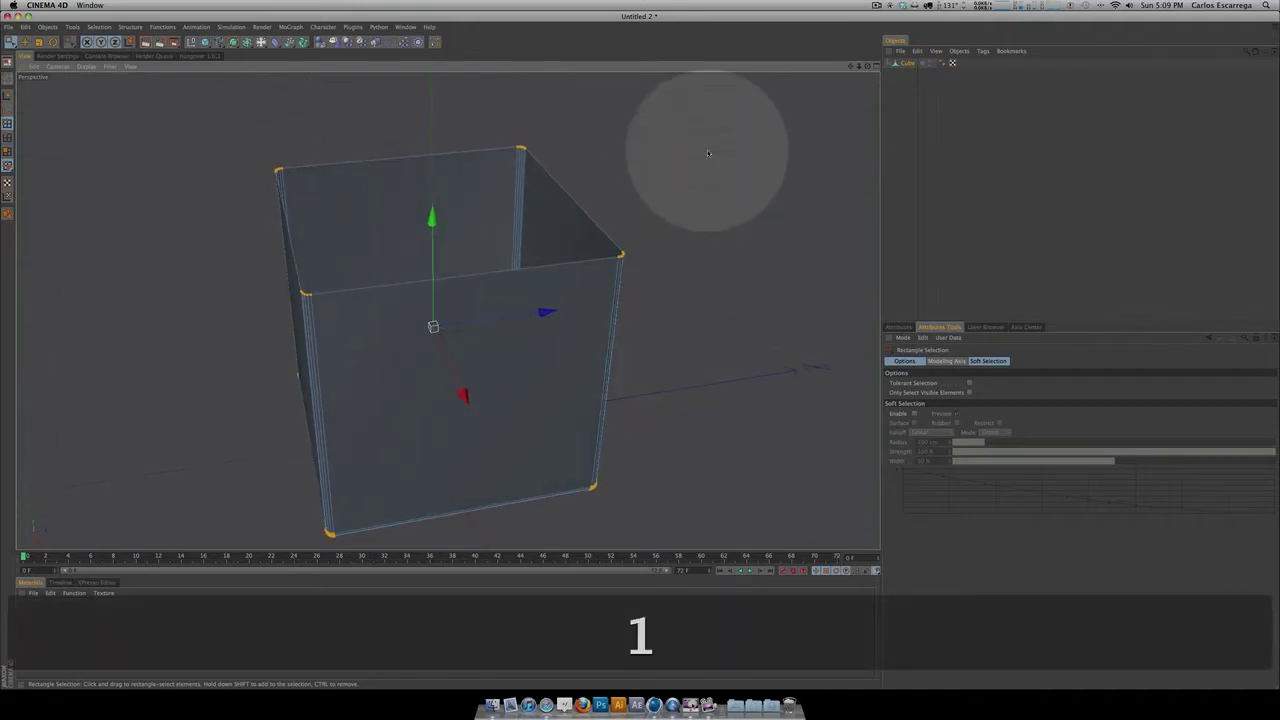
left_click_drag(706, 149, 700, 114)
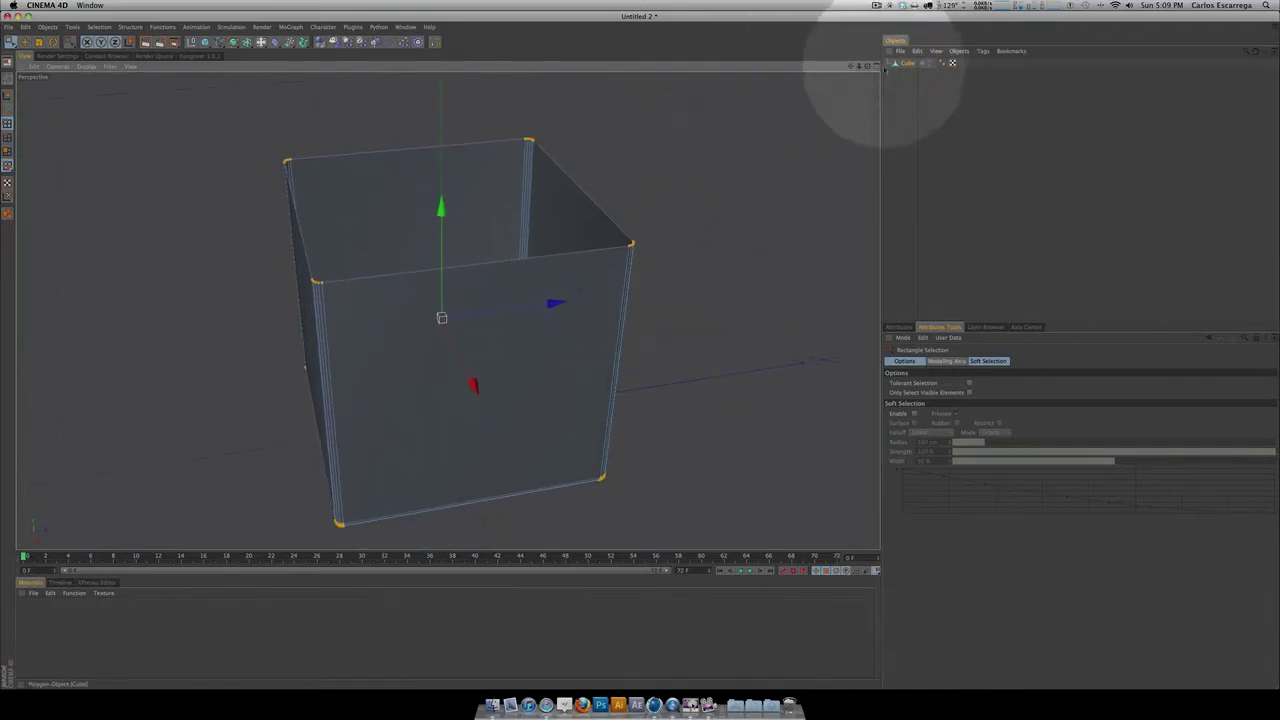
left_click(874, 66)
left_click(873, 311)
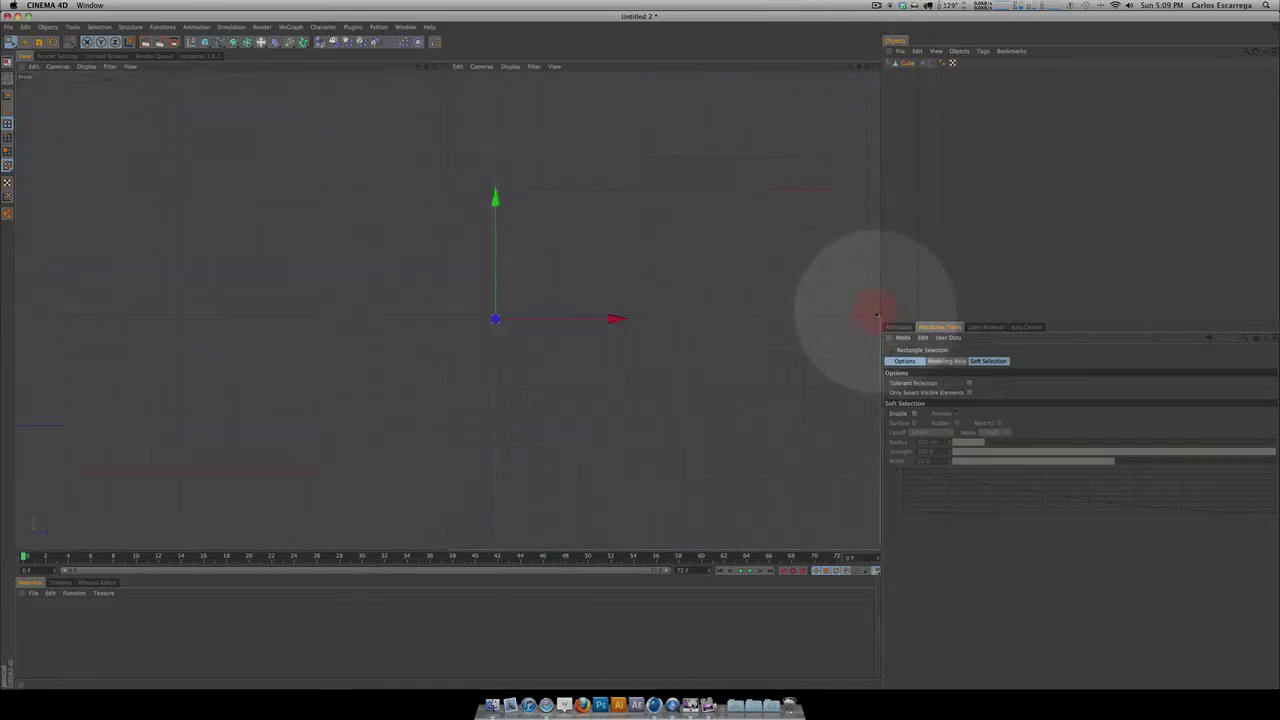
left_click_drag(312, 449, 683, 523)
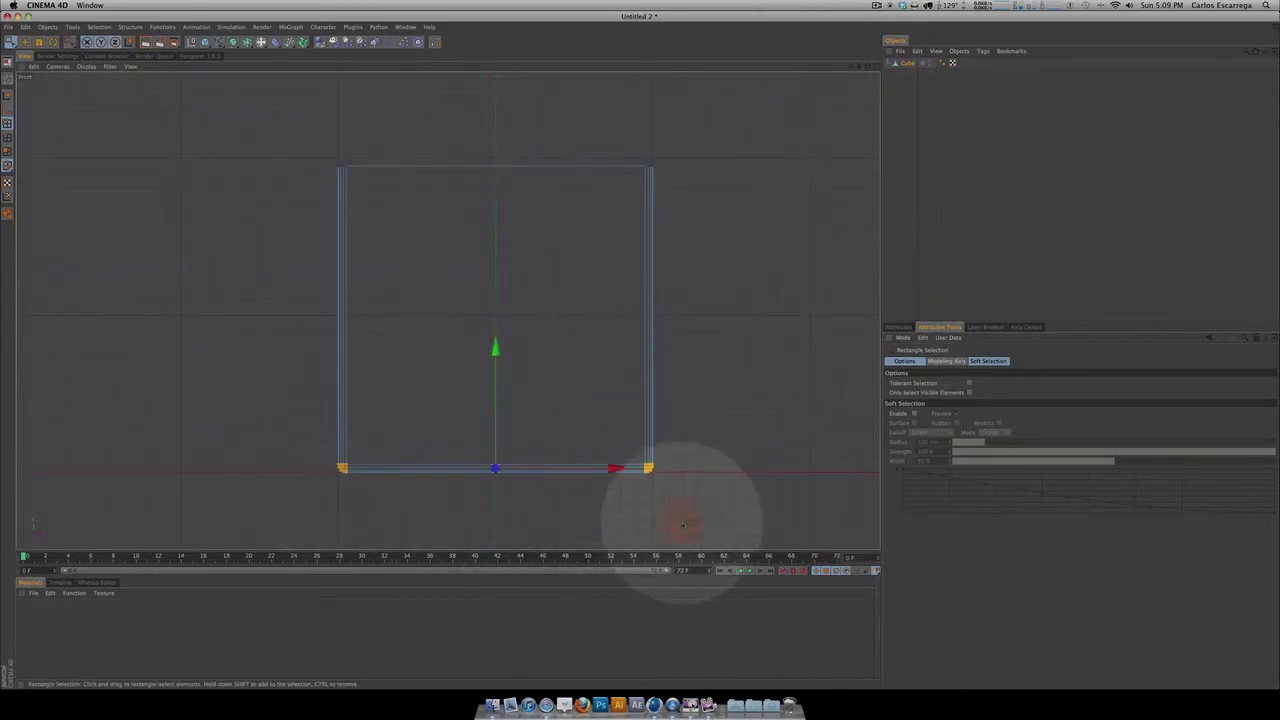
key("BackSpace")
key("super+z")
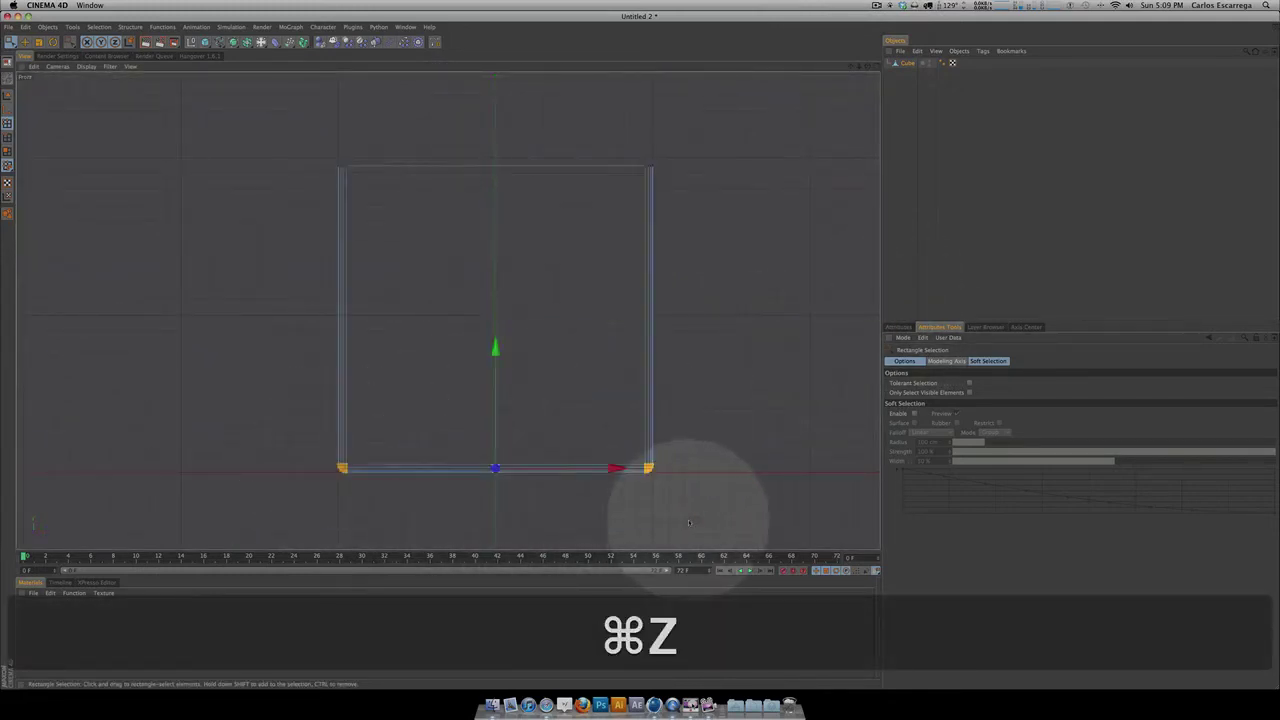
Step: Delete the cube's lower fillet points and move the remaining bottom points down about 5 cm onto the ground line
left_click_drag(331, 466, 692, 498)
key("BackSpace")
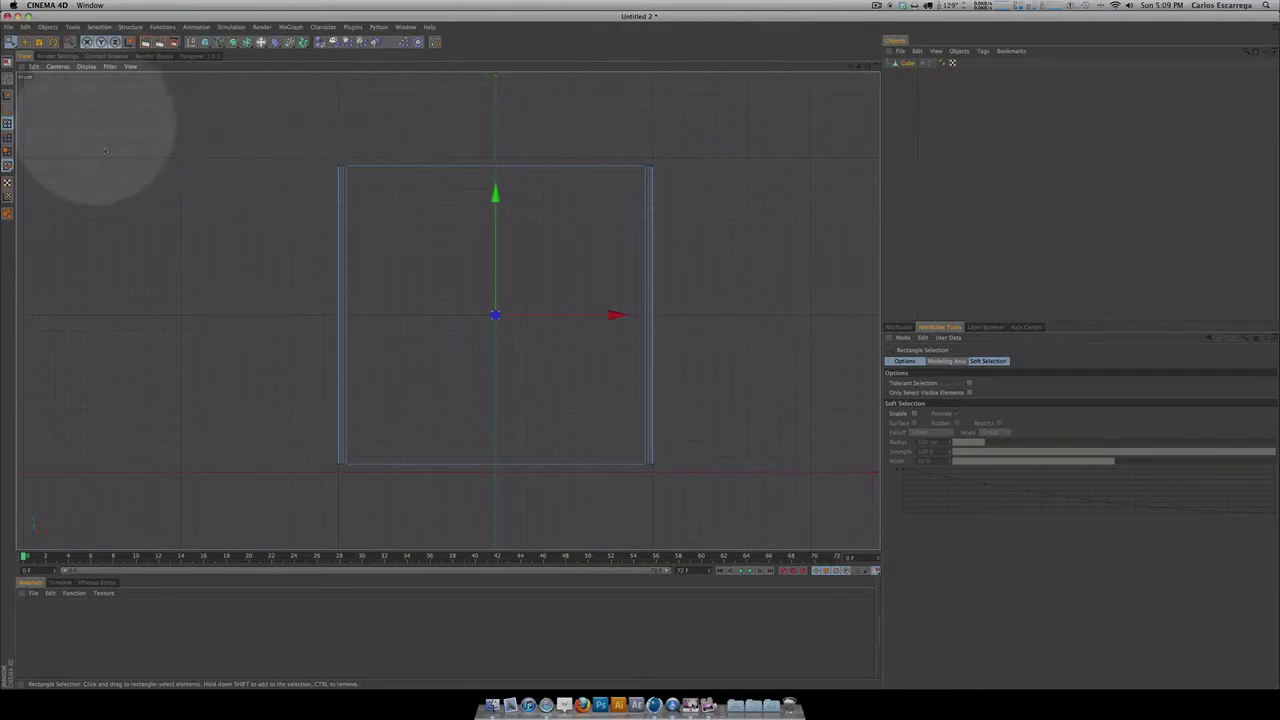
key("super+z")
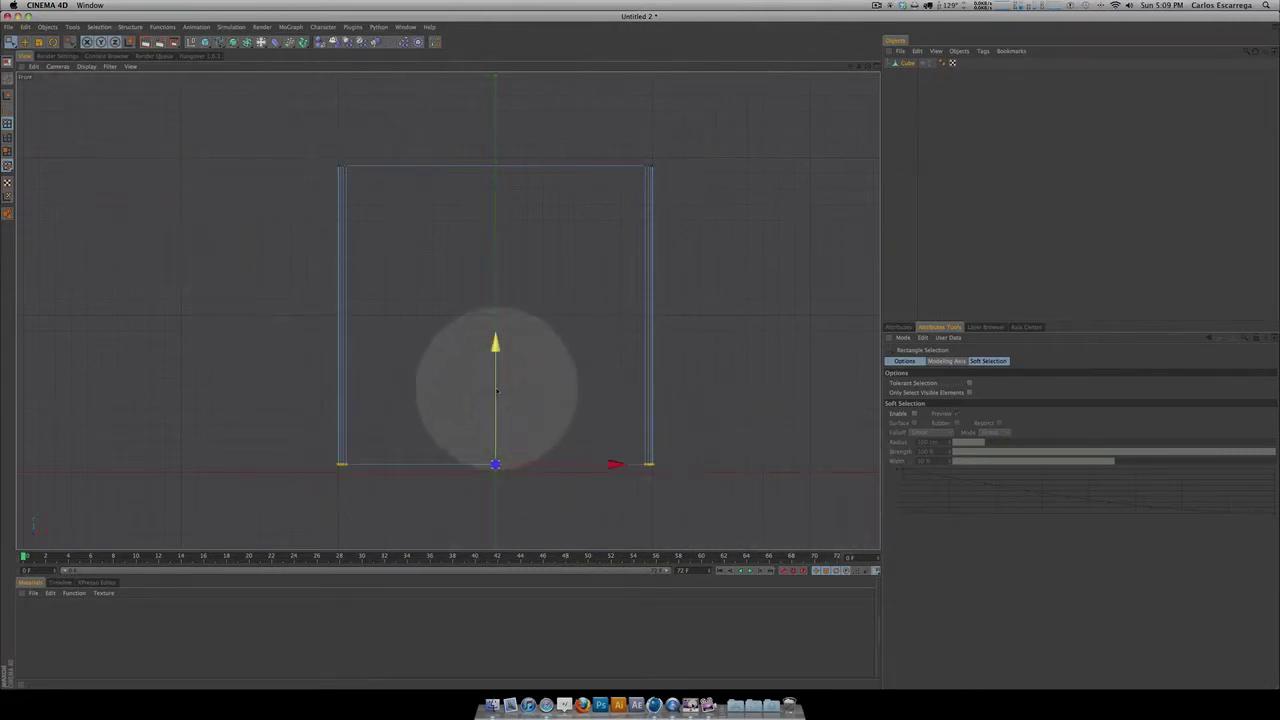
left_click_drag(497, 390, 640, 353)
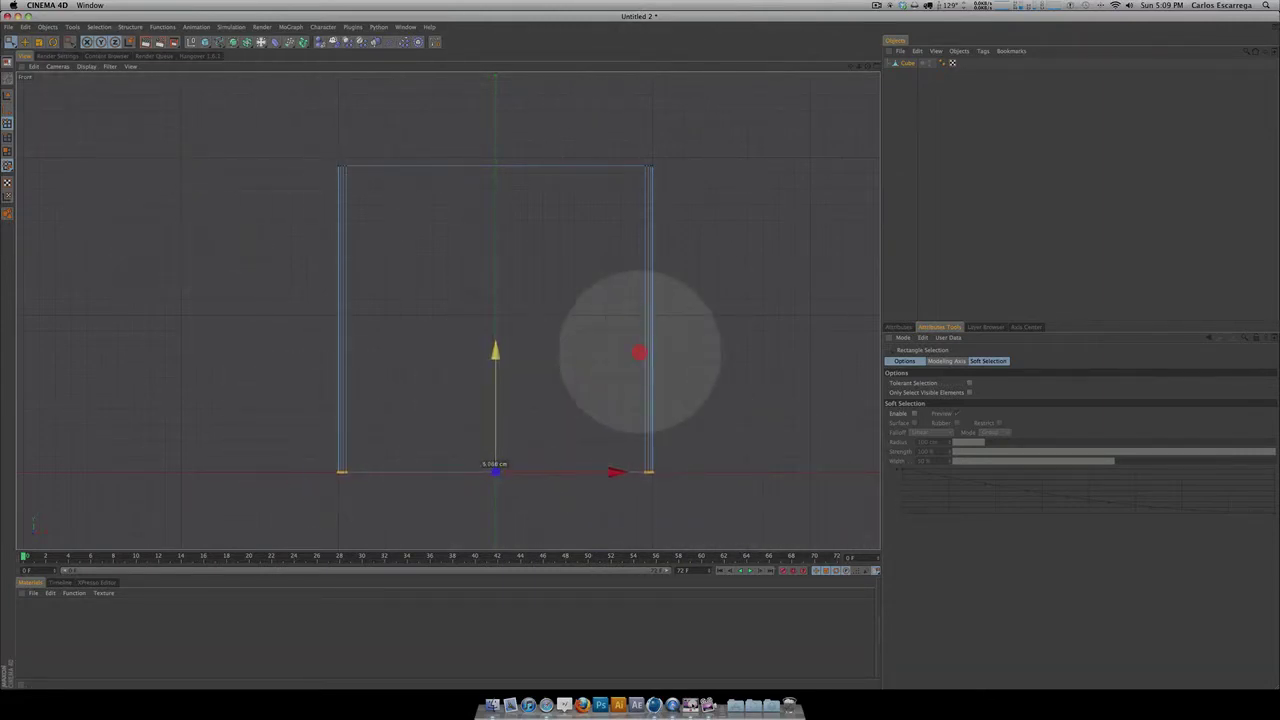
left_click_drag(640, 352, 642, 353)
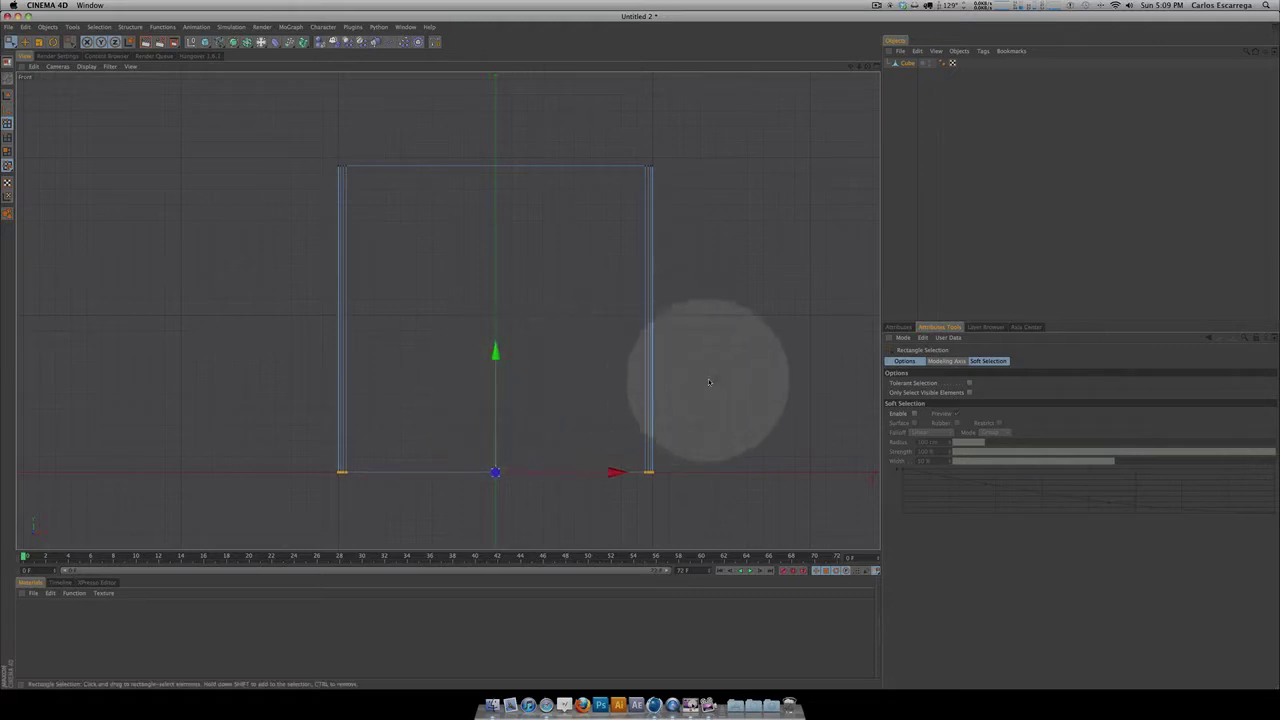
left_click(860, 66)
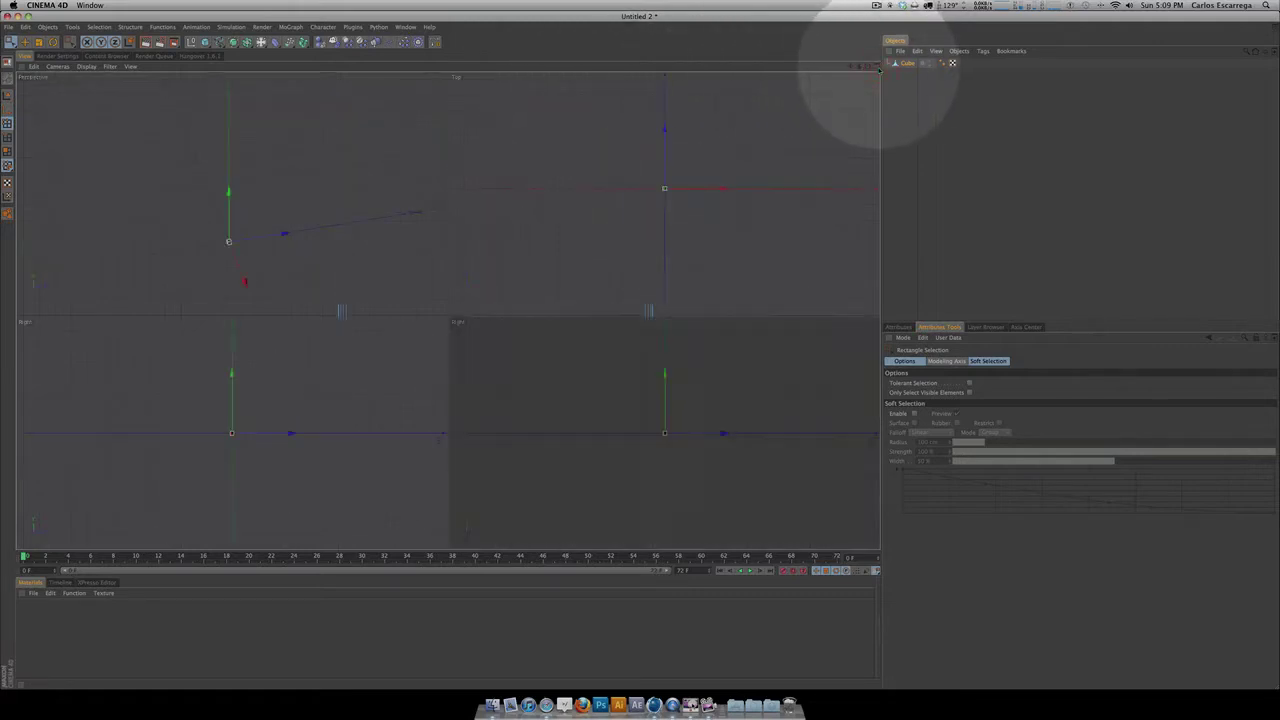
Step: Close the open hole at the top of the cube with Close Polygon Hole
left_click(447, 66)
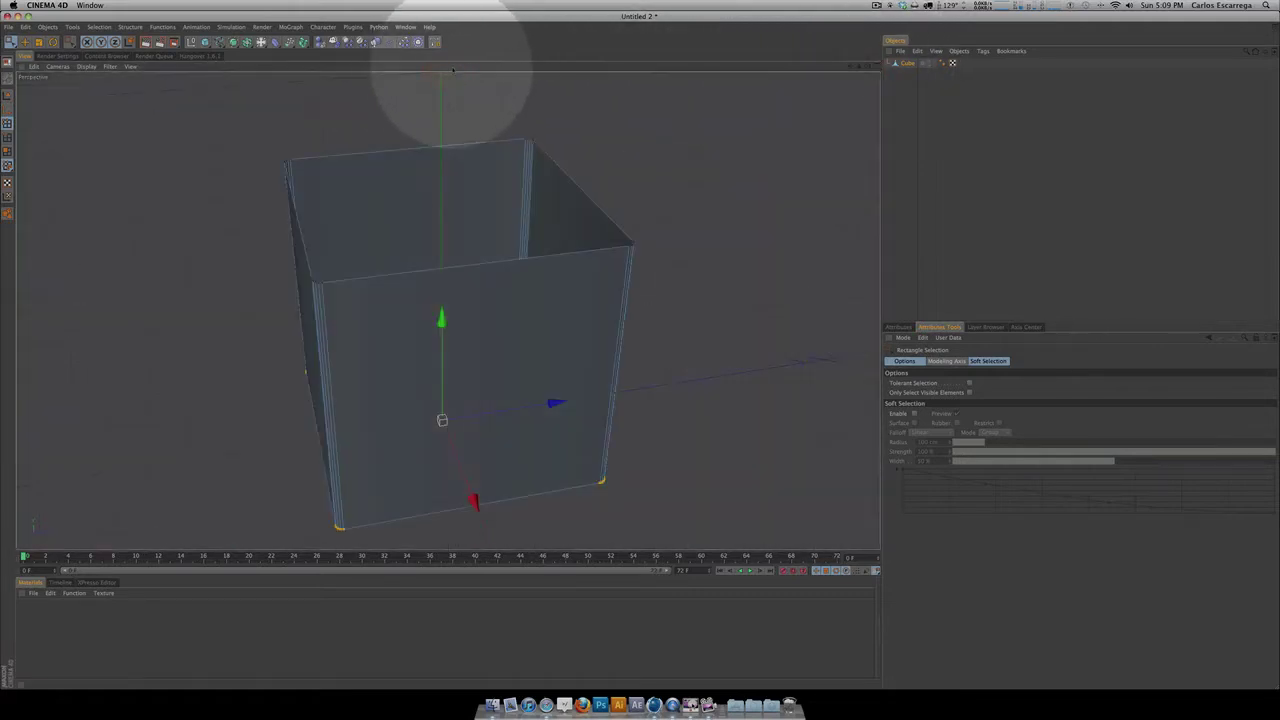
left_click(130, 27)
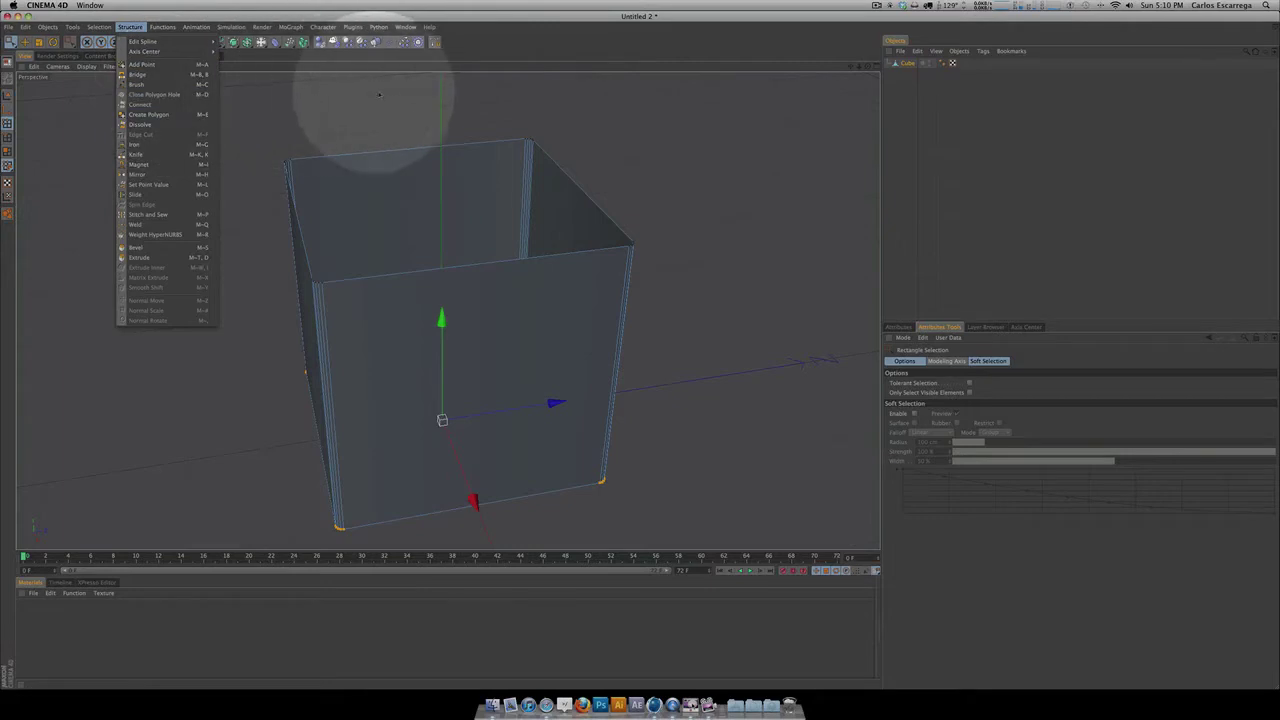
left_click(560, 149)
key("d")
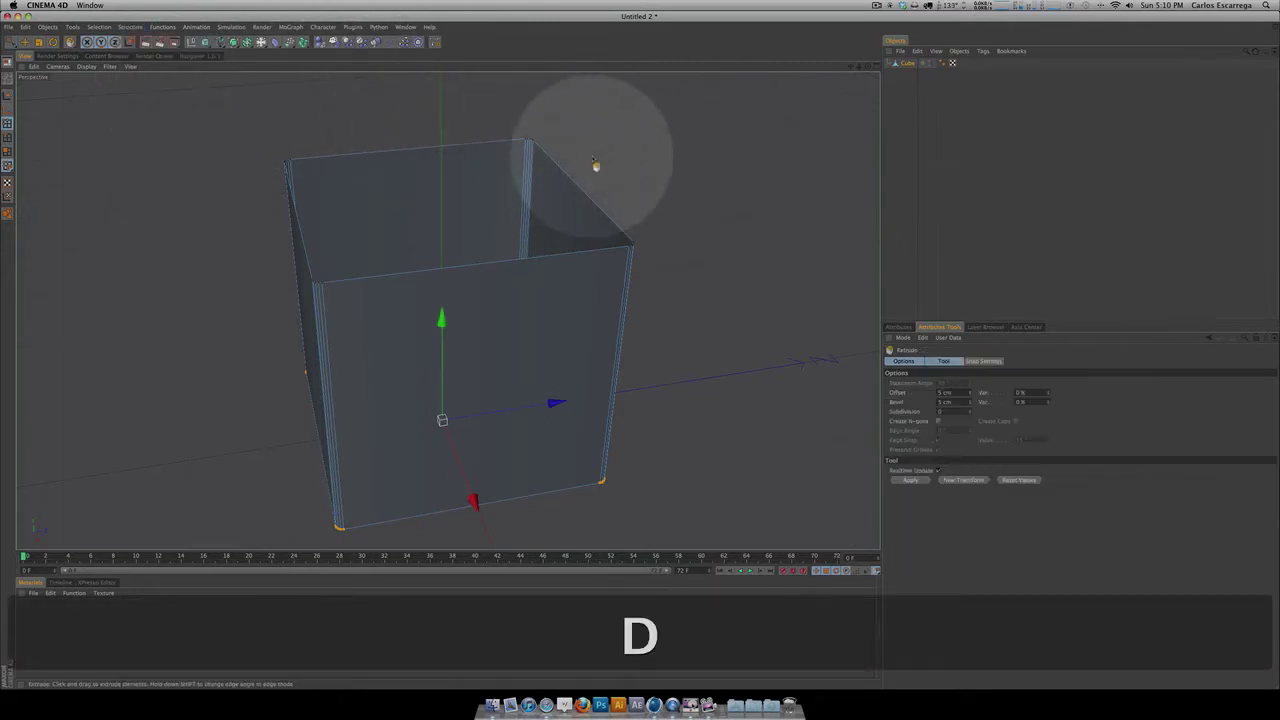
key("super+d")
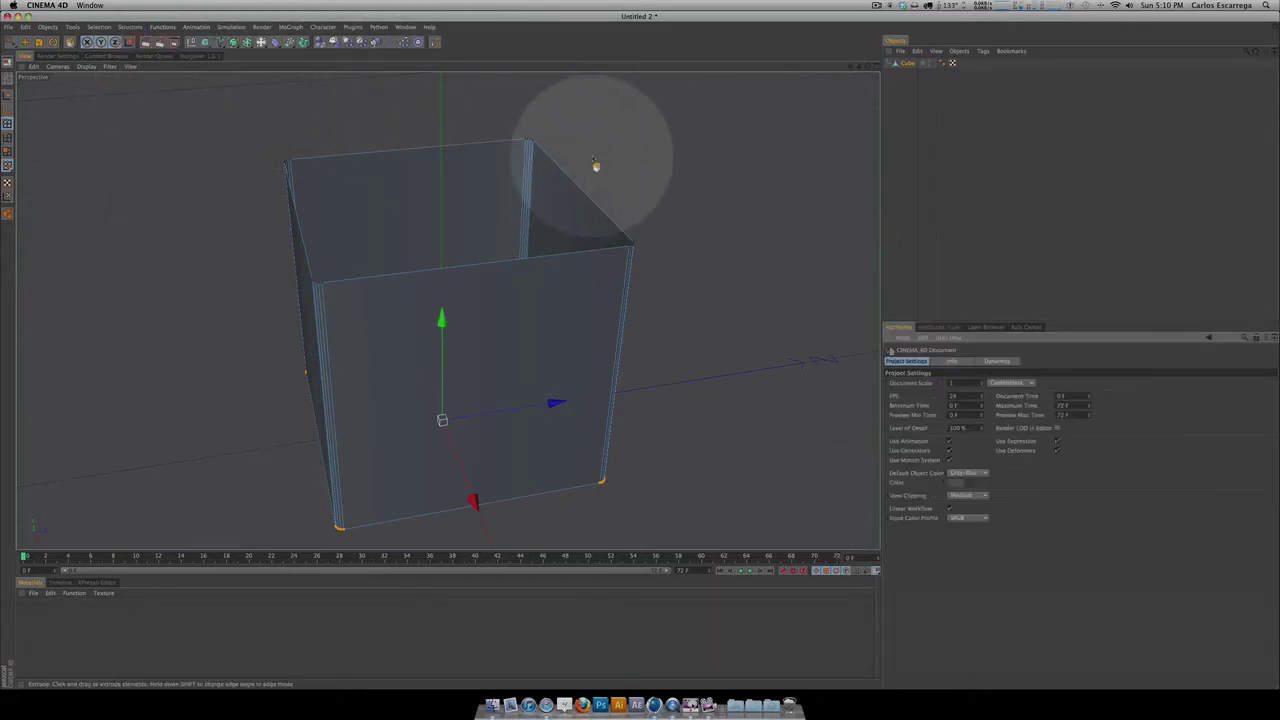
key("m")
key("d")
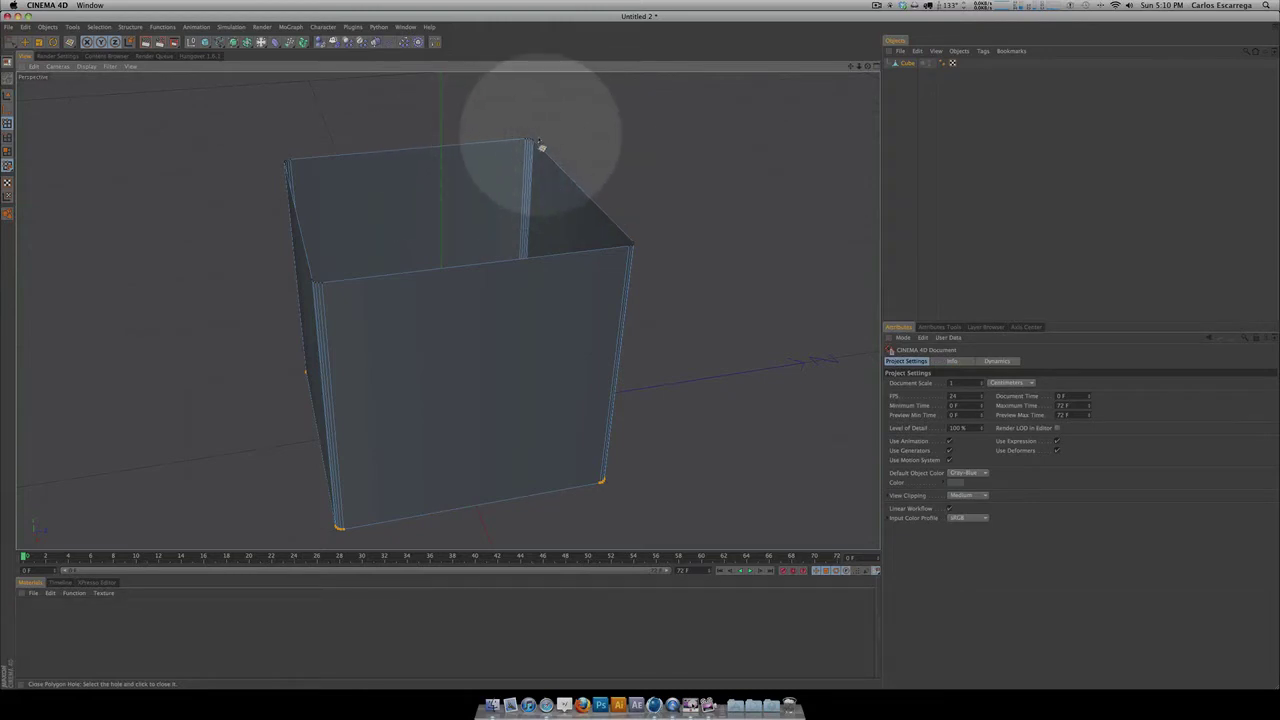
left_click(571, 188)
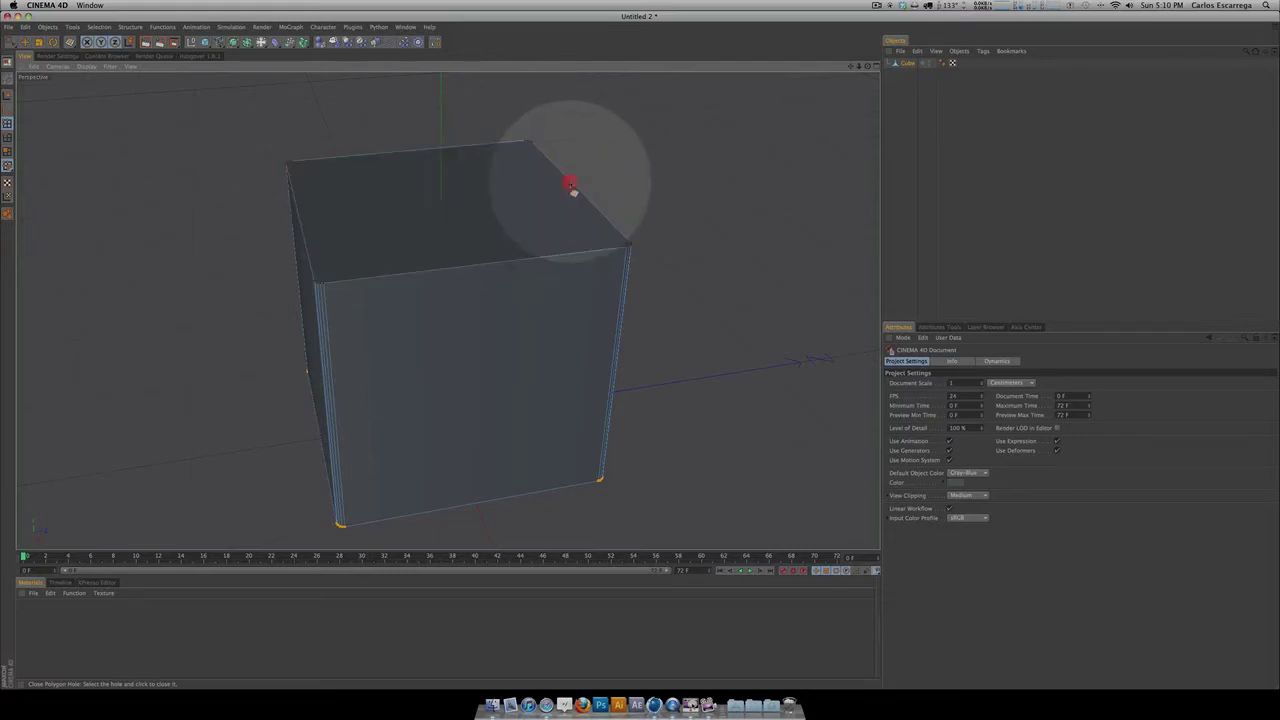
Step: Close the open hole on the underside of the cube with a polygon as well
key("3")
left_click_drag(547, 201, 471, 251)
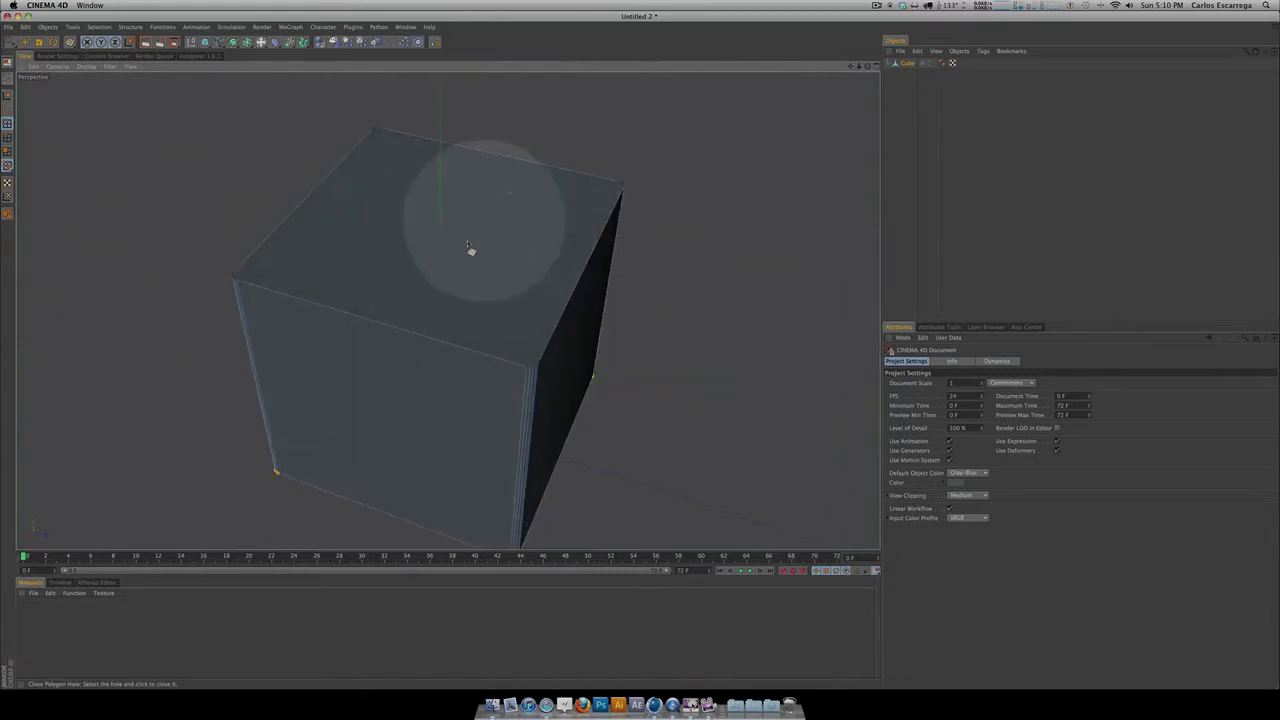
key("3")
left_click_drag(500, 294, 573, 256)
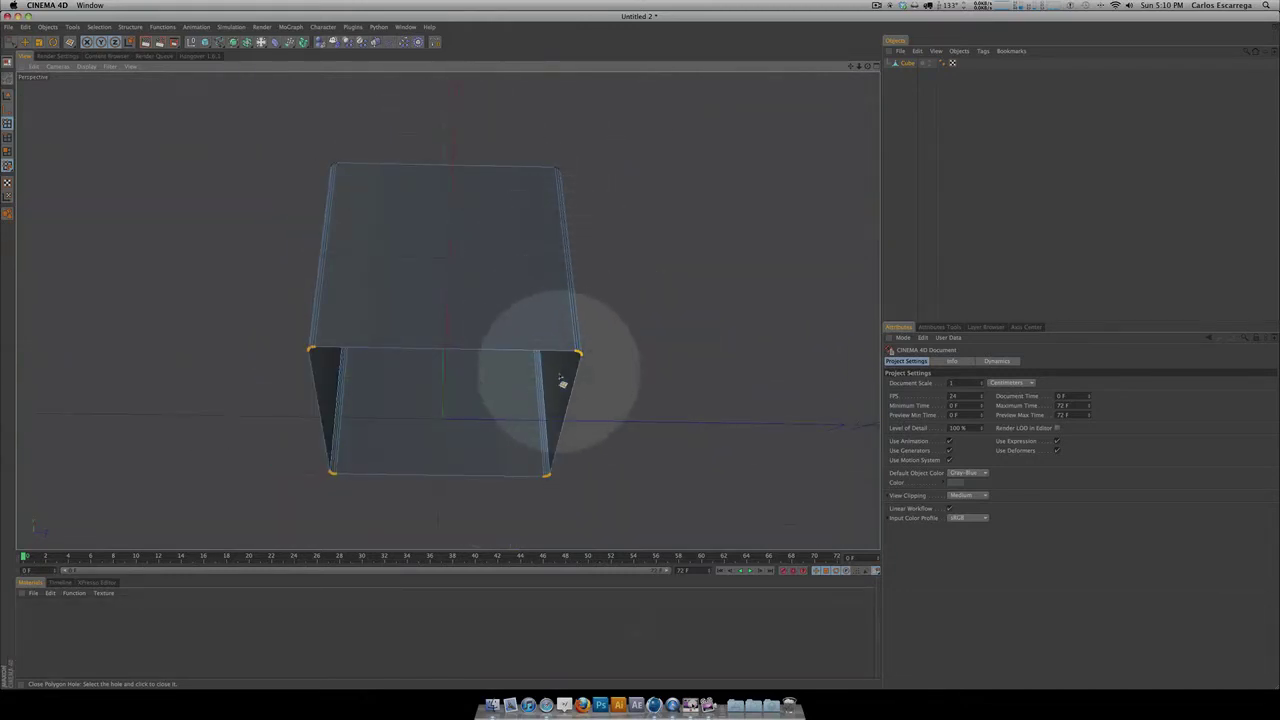
left_click(560, 352)
key("3")
left_click_drag(640, 345, 616, 300)
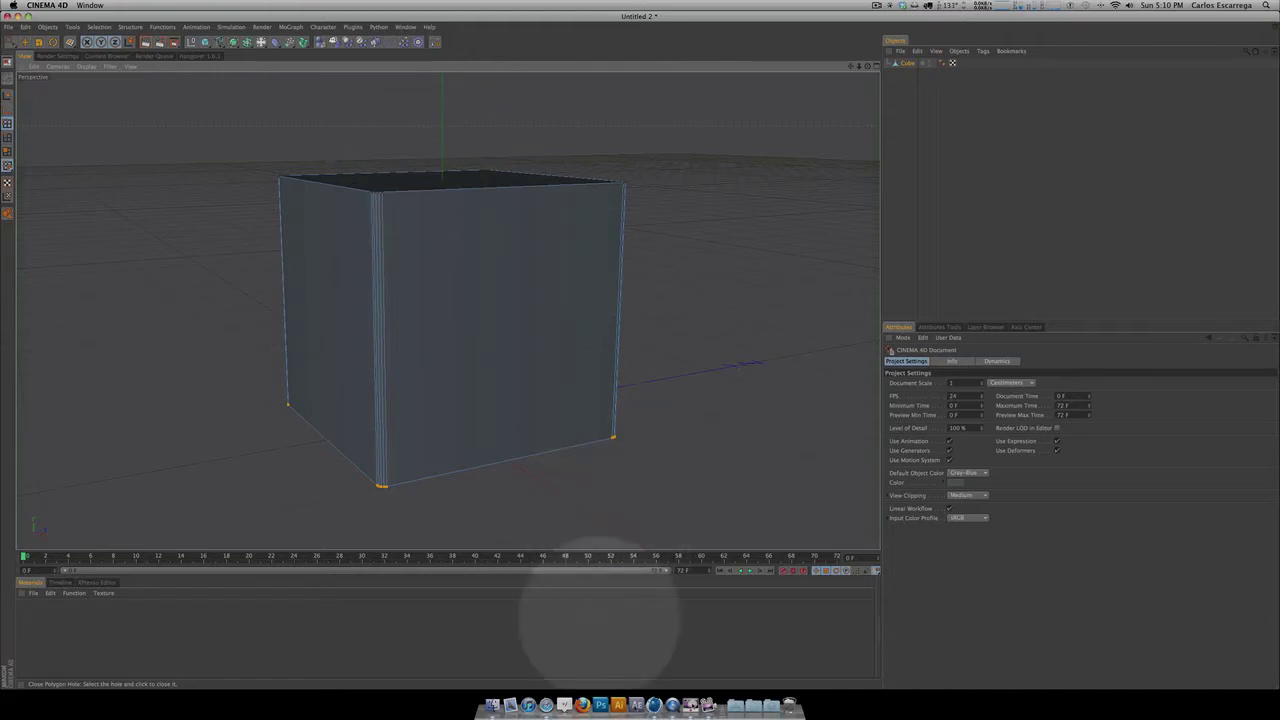
Step: Switch to QuickTime Player, open Orchid.mp4, examine the pedestal about one second in, and return to CINEMA 4D
left_click(731, 693)
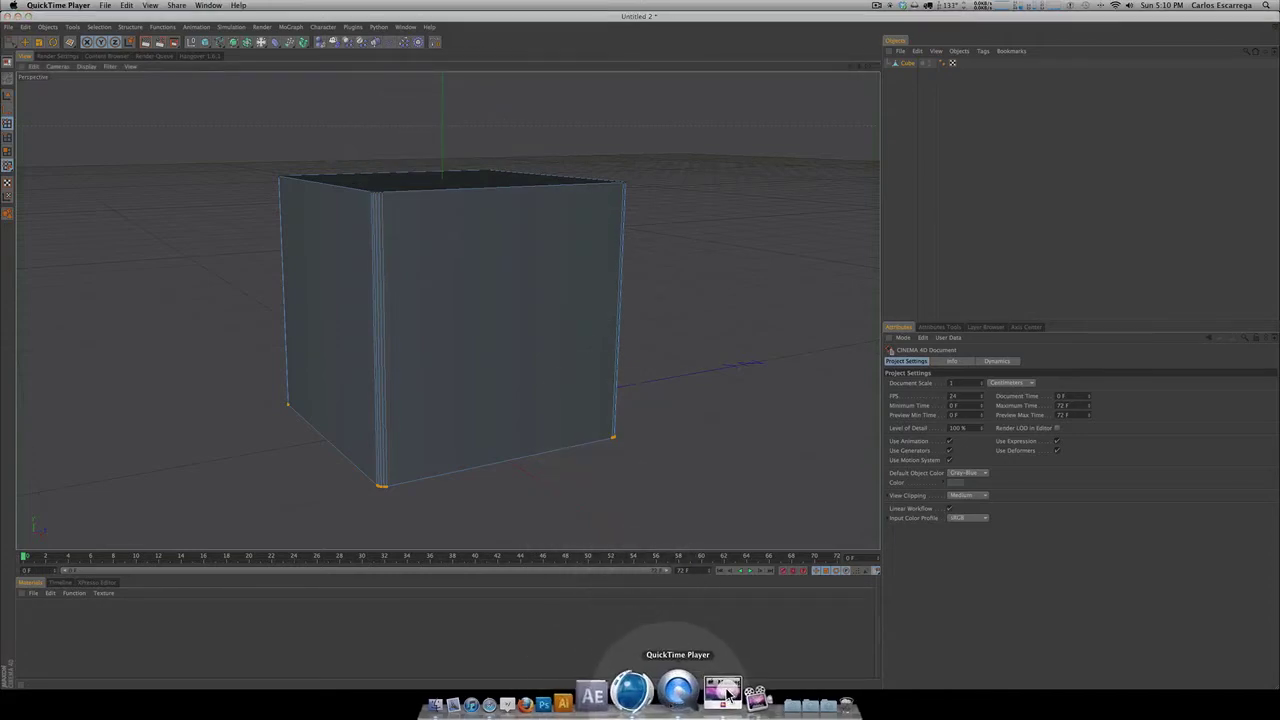
left_click(104, 5)
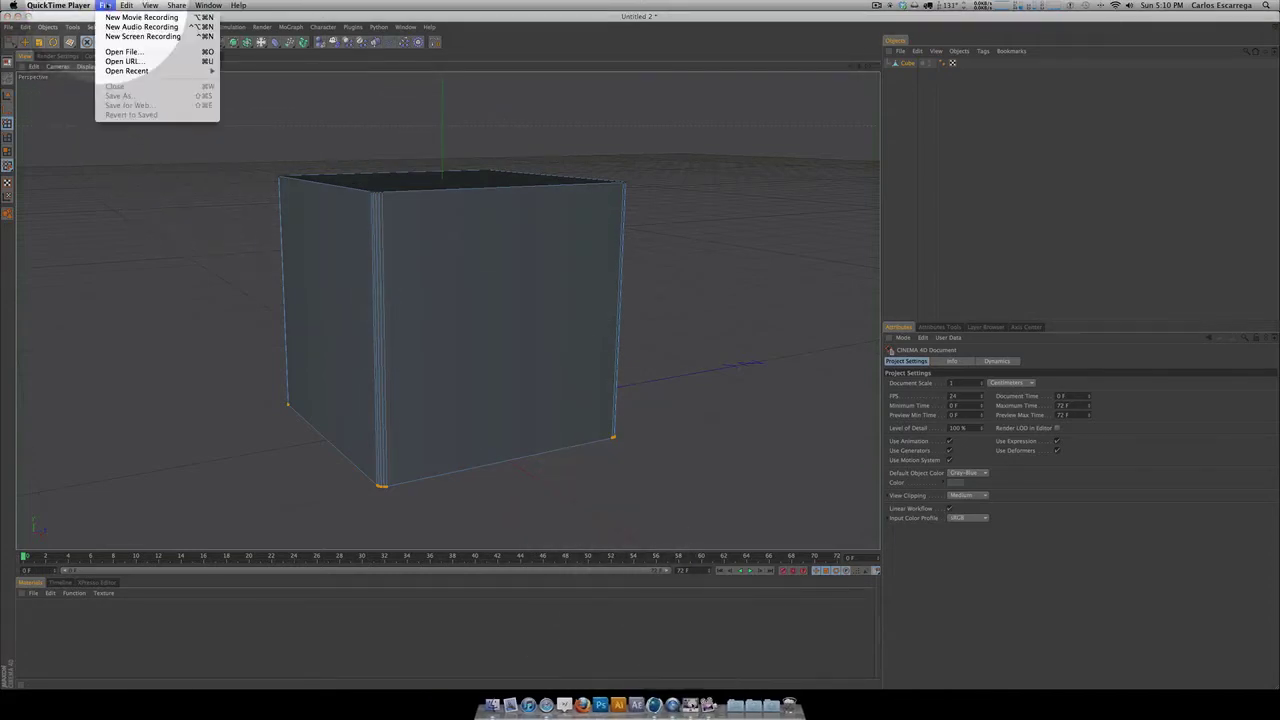
mouse_move(130, 70)
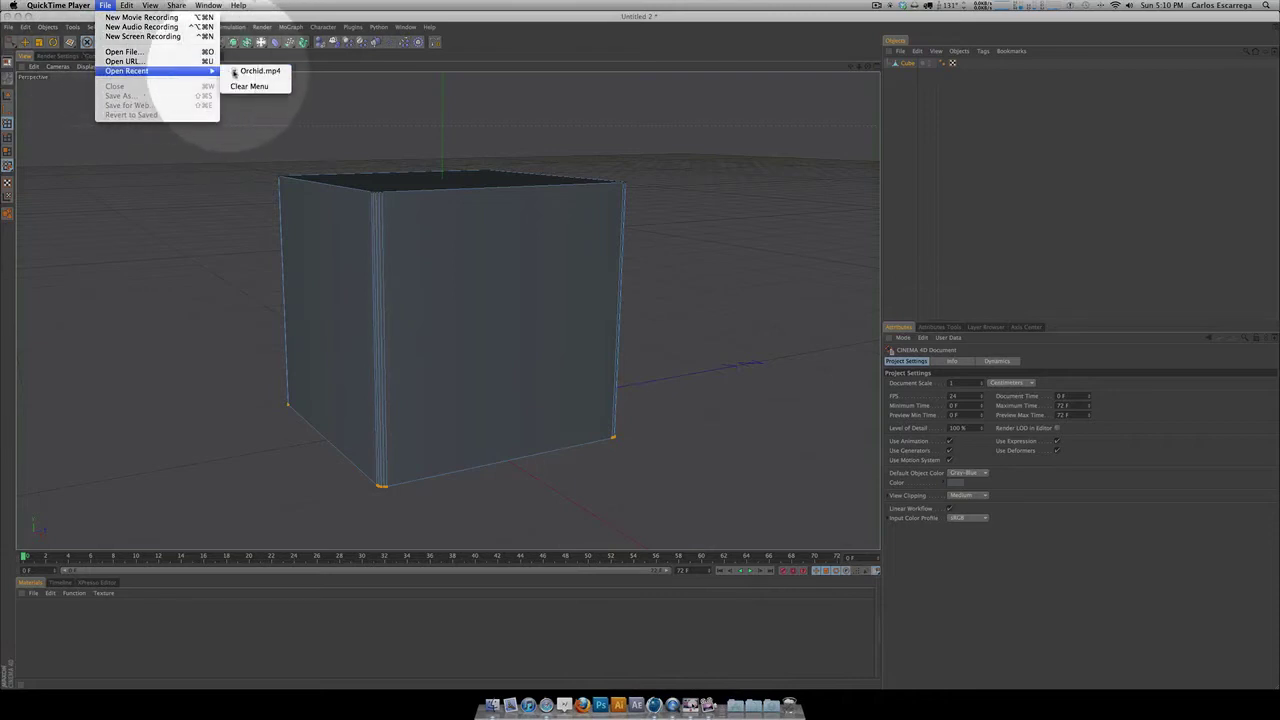
left_click(255, 74)
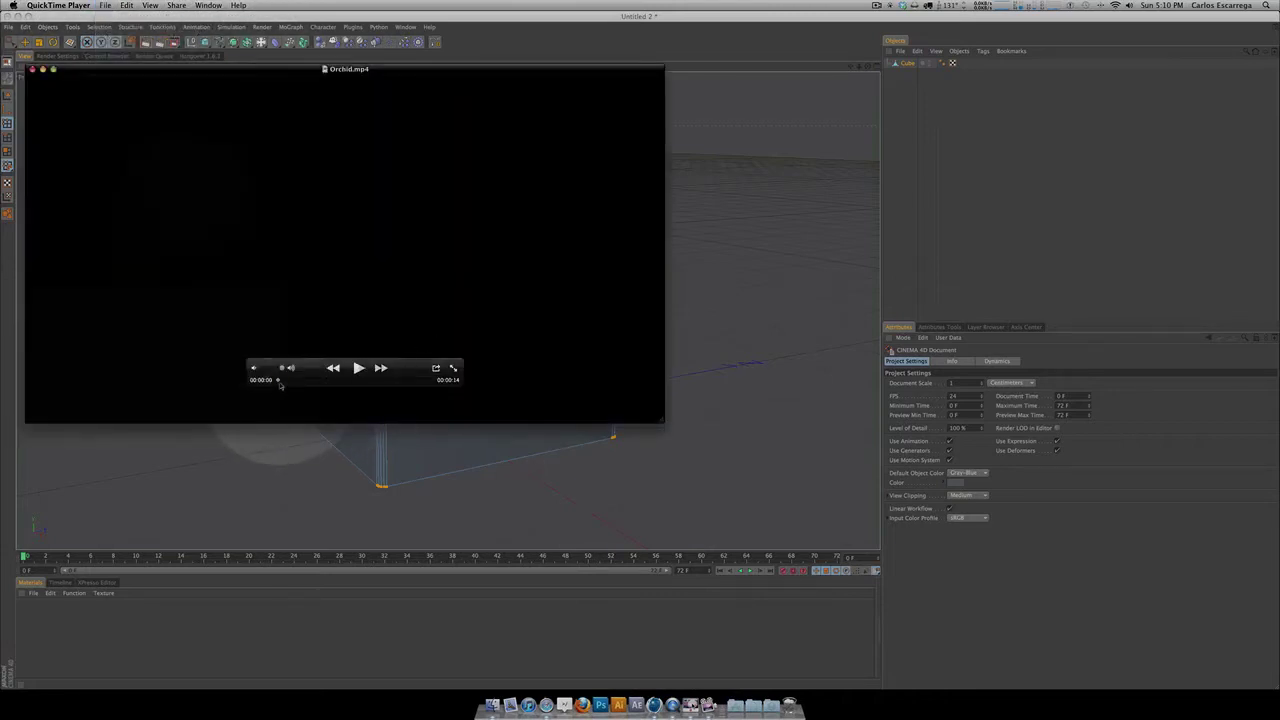
mouse_move(279, 382)
left_mouse_down()
mouse_move(303, 380)
mouse_move(57, 378)
mouse_move(290, 381)
left_mouse_up()
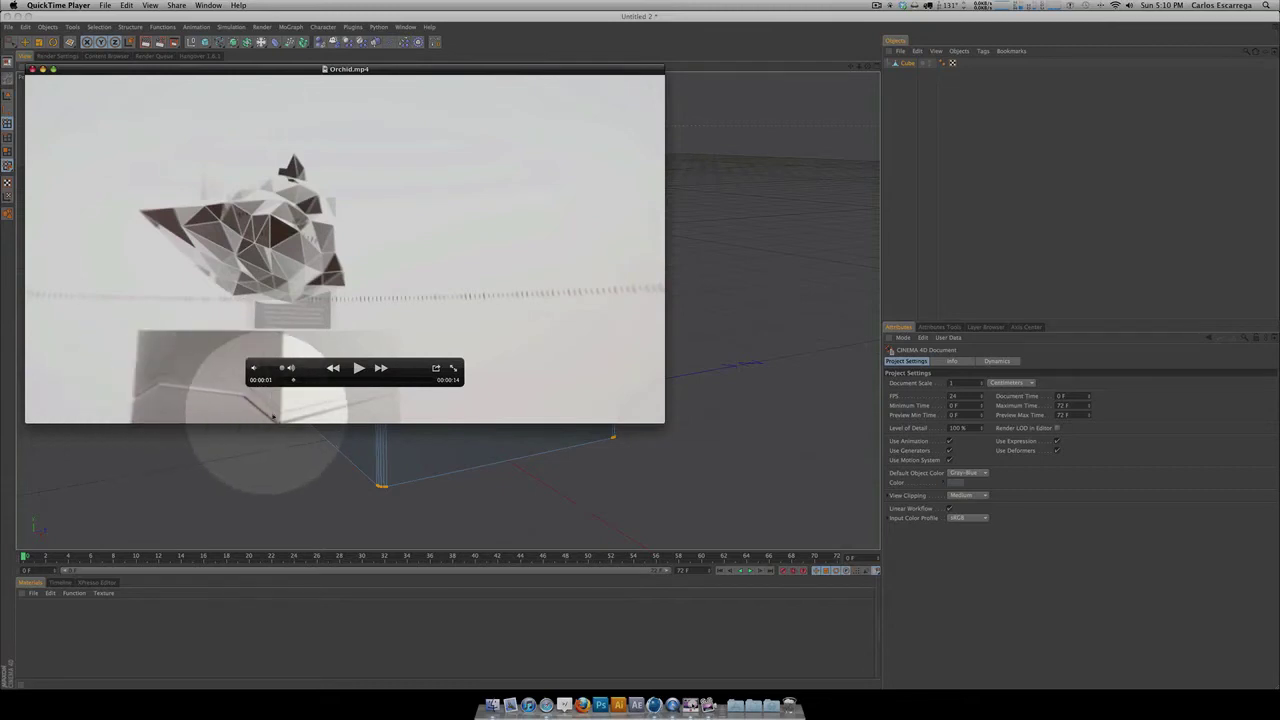
left_click(768, 207)
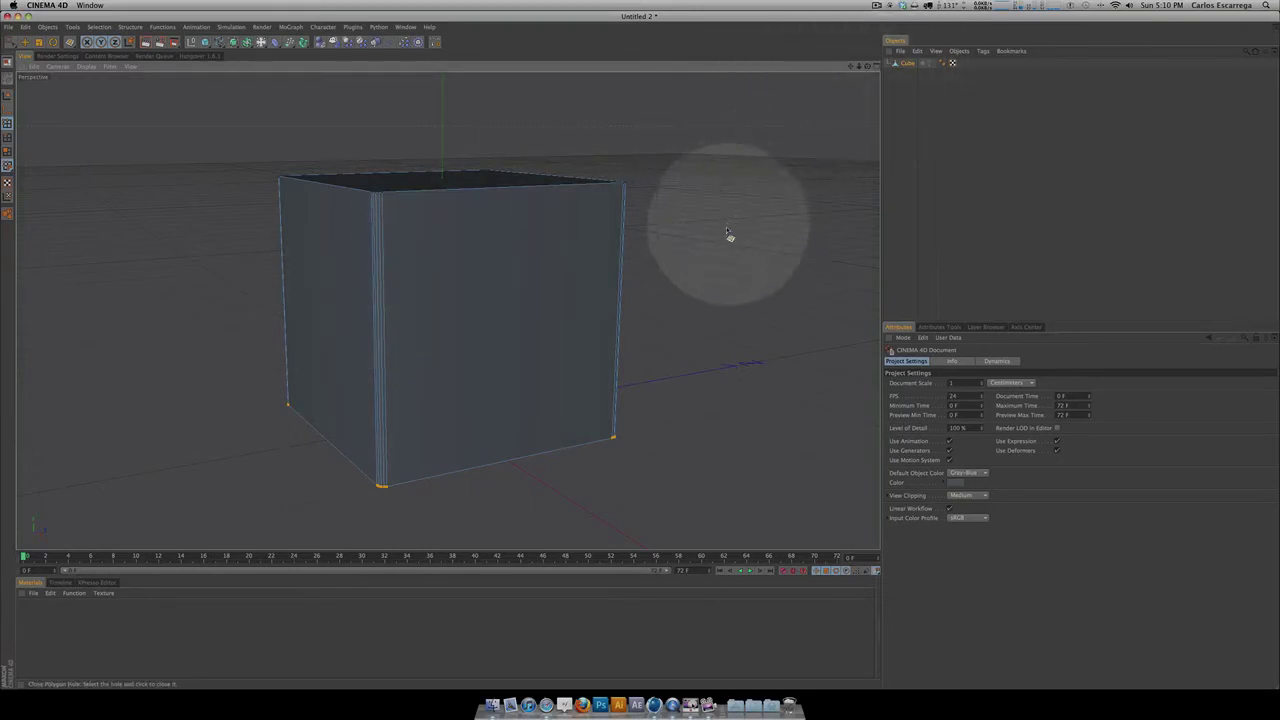
Step: Select all the cube's polygons and knife two vertical loops at about a quarter and three quarters of its width plus one horizontal loop at mid-height
left_click_drag(729, 237, 646, 351, "alt")
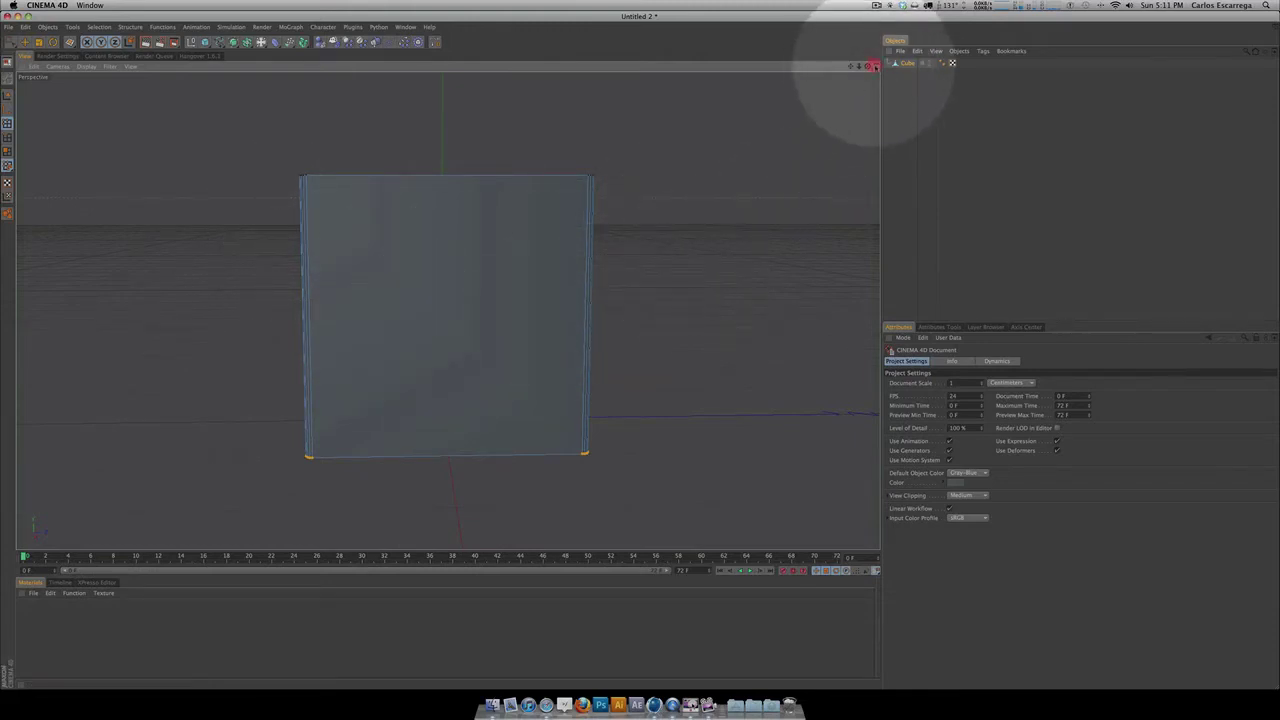
left_click(872, 65)
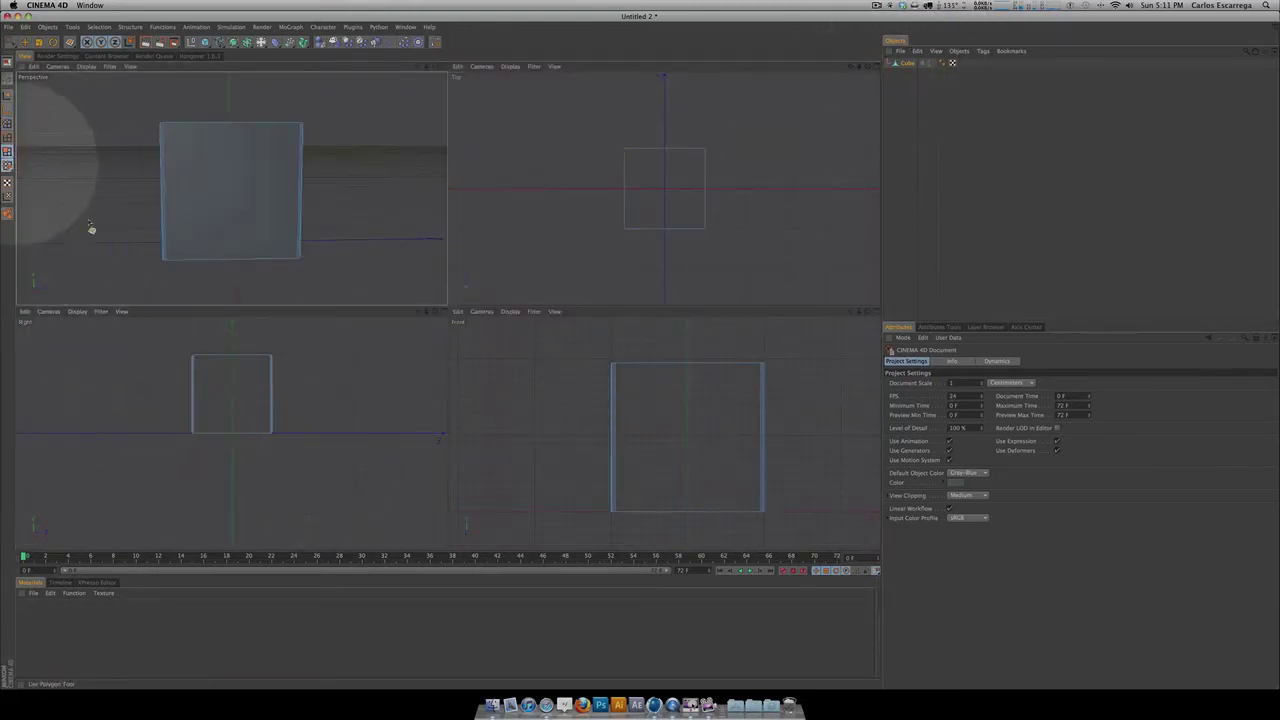
key("super+a")
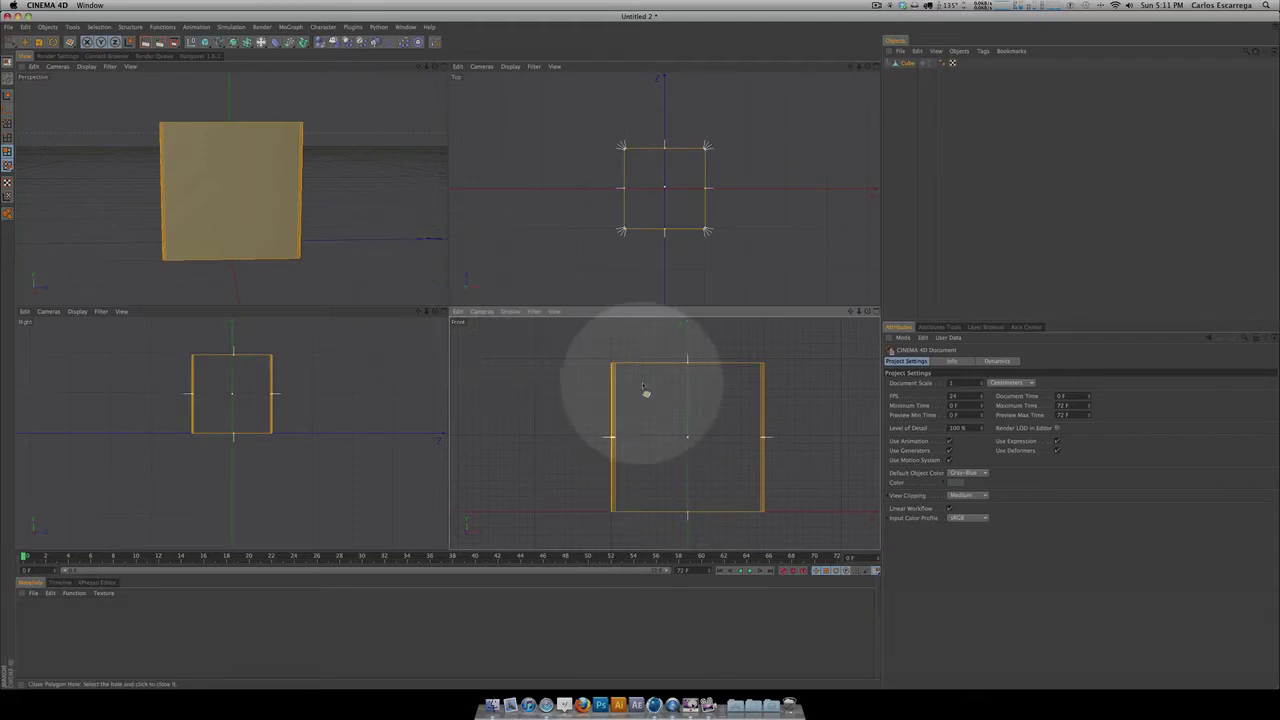
left_click(121, 27)
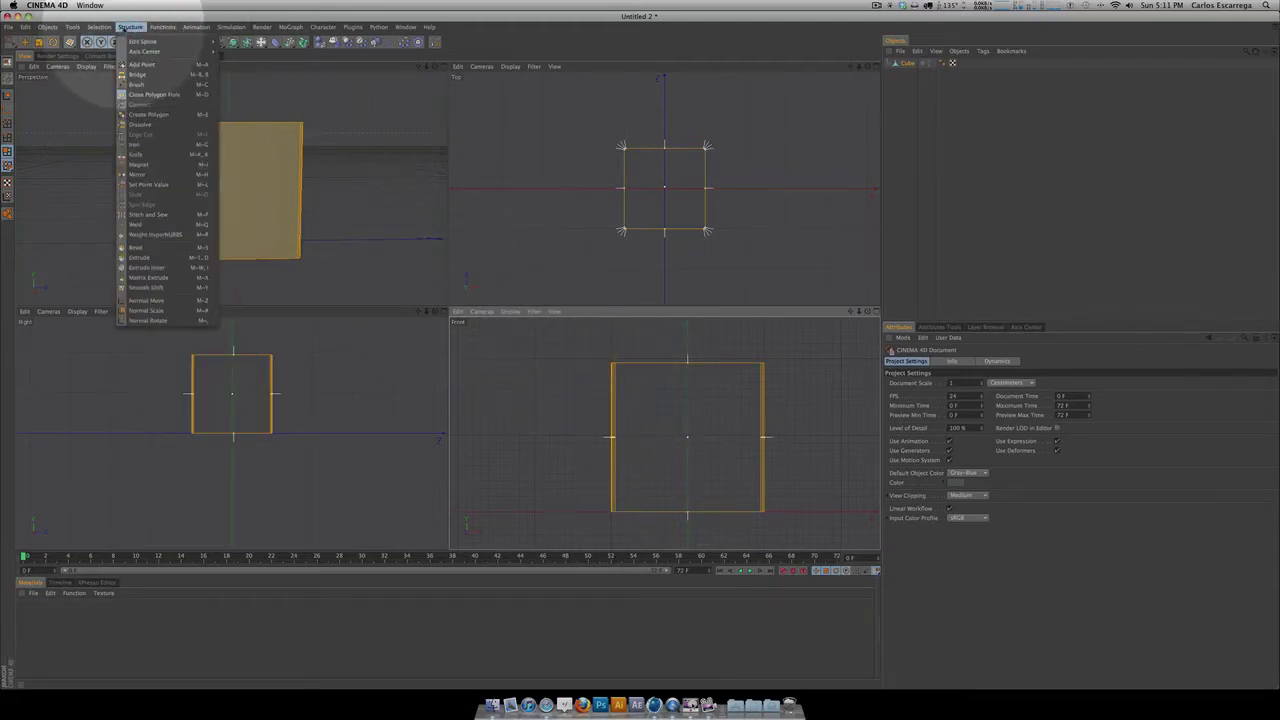
left_click(165, 155)
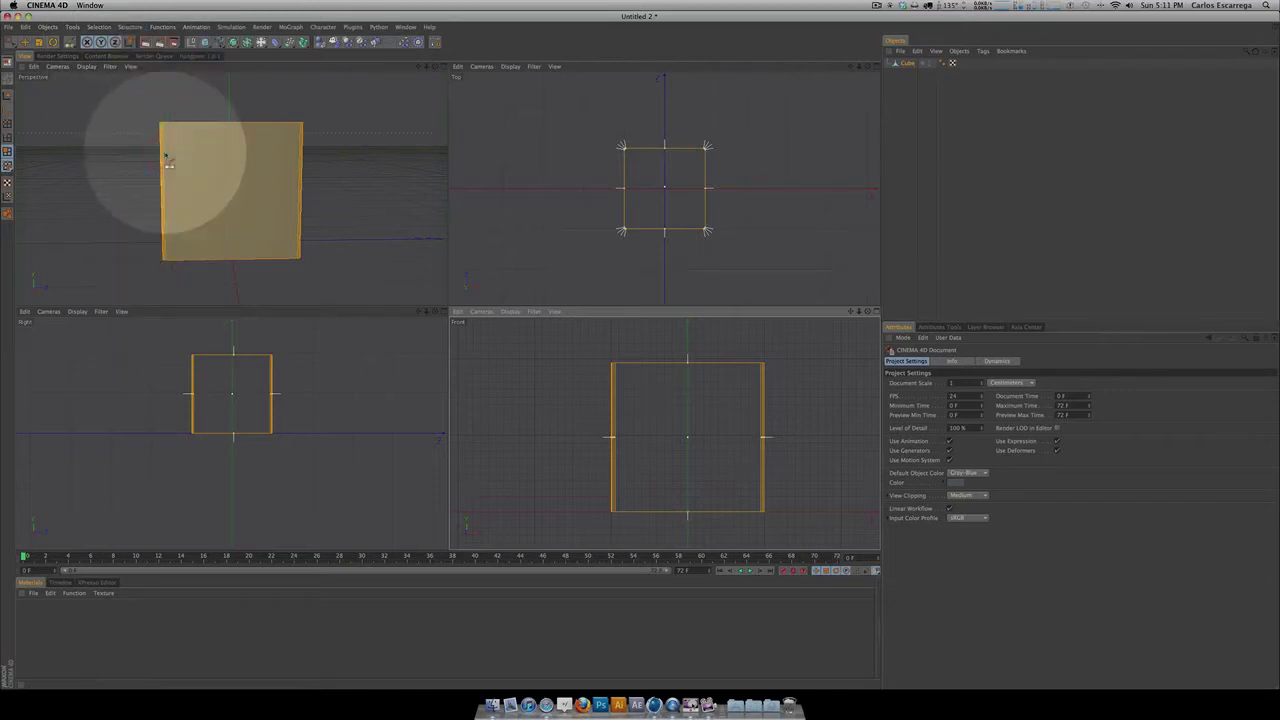
left_click(946, 327)
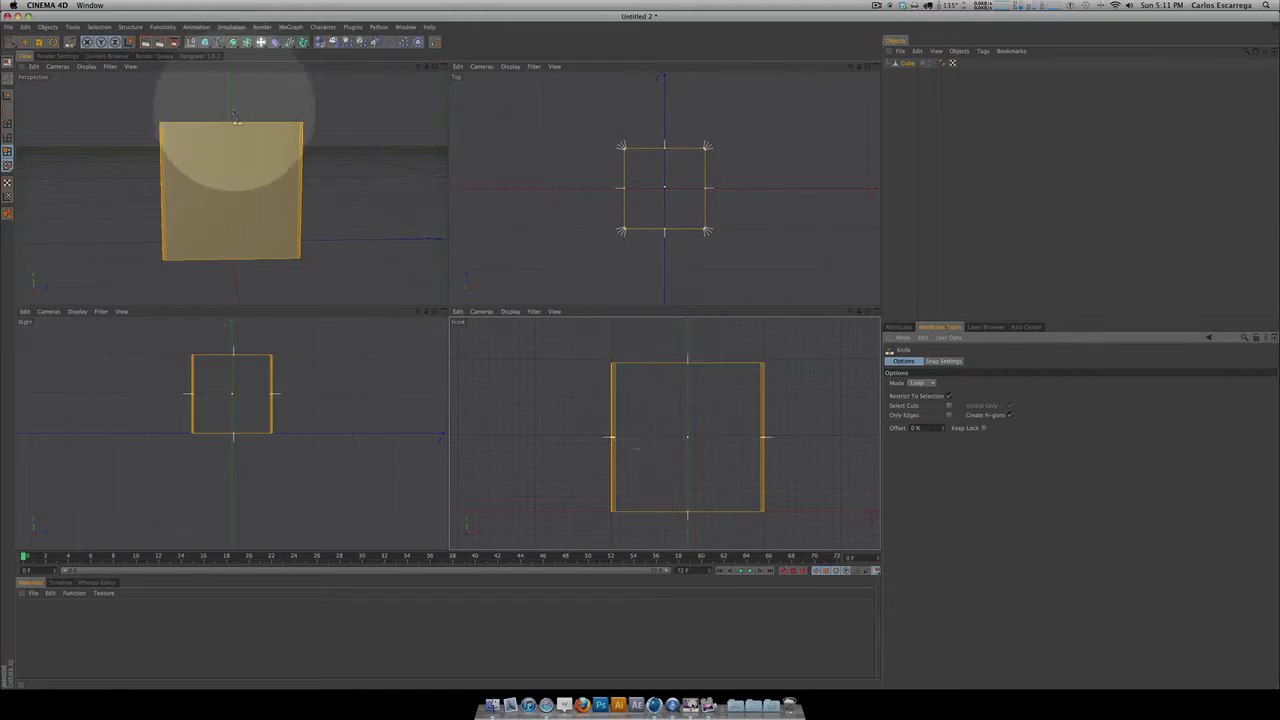
key("3")
left_click_drag(425, 270, 248, 152)
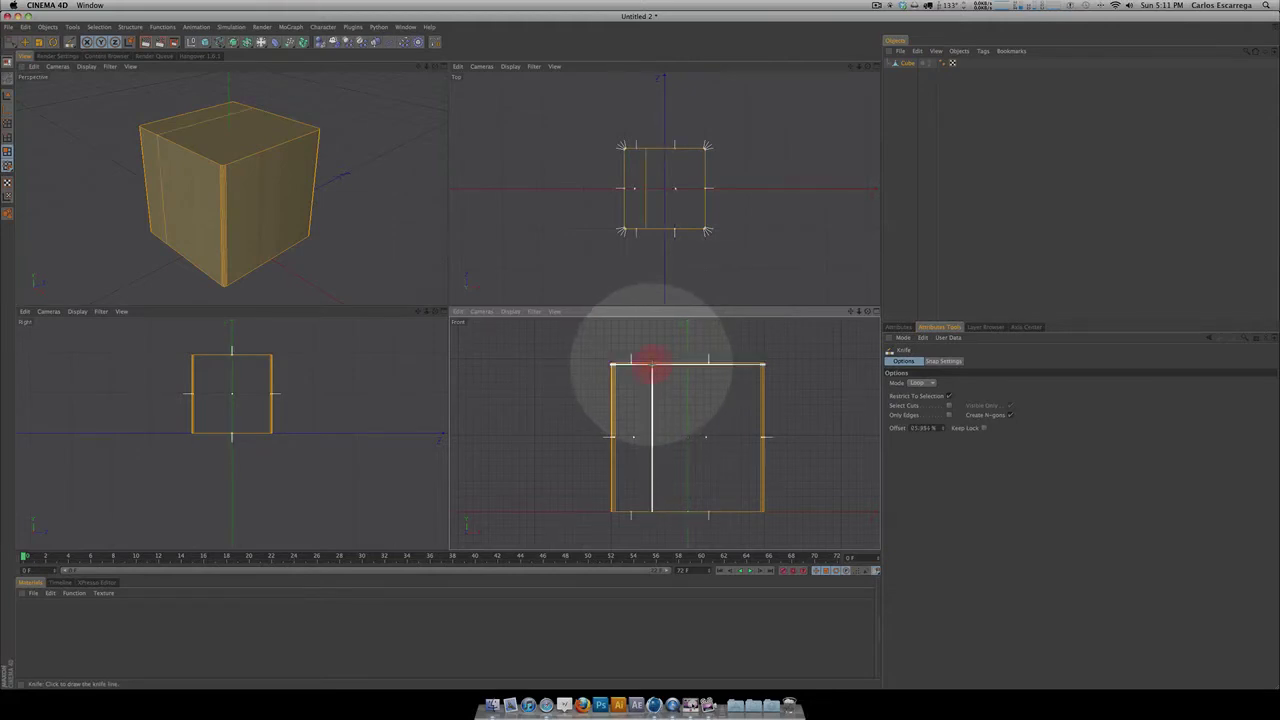
left_click(652, 365)
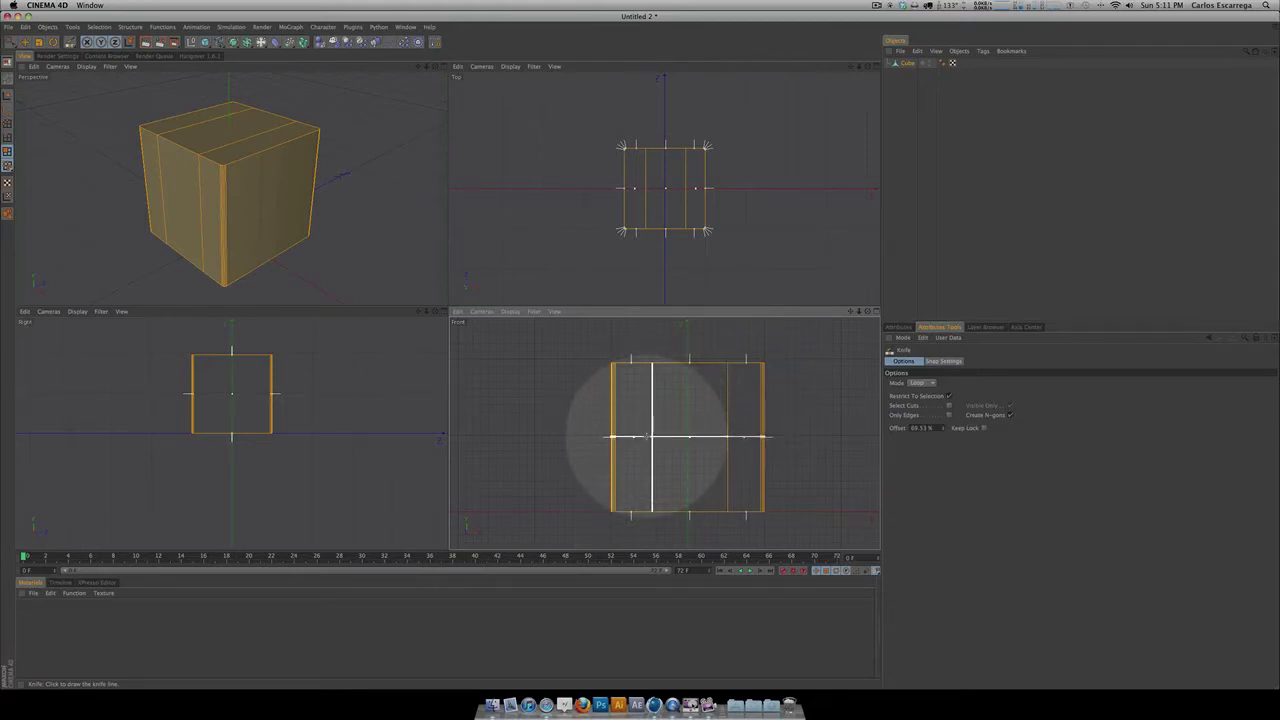
middle_click(445, 72)
key("3")
left_click_drag(629, 350, 430, 190)
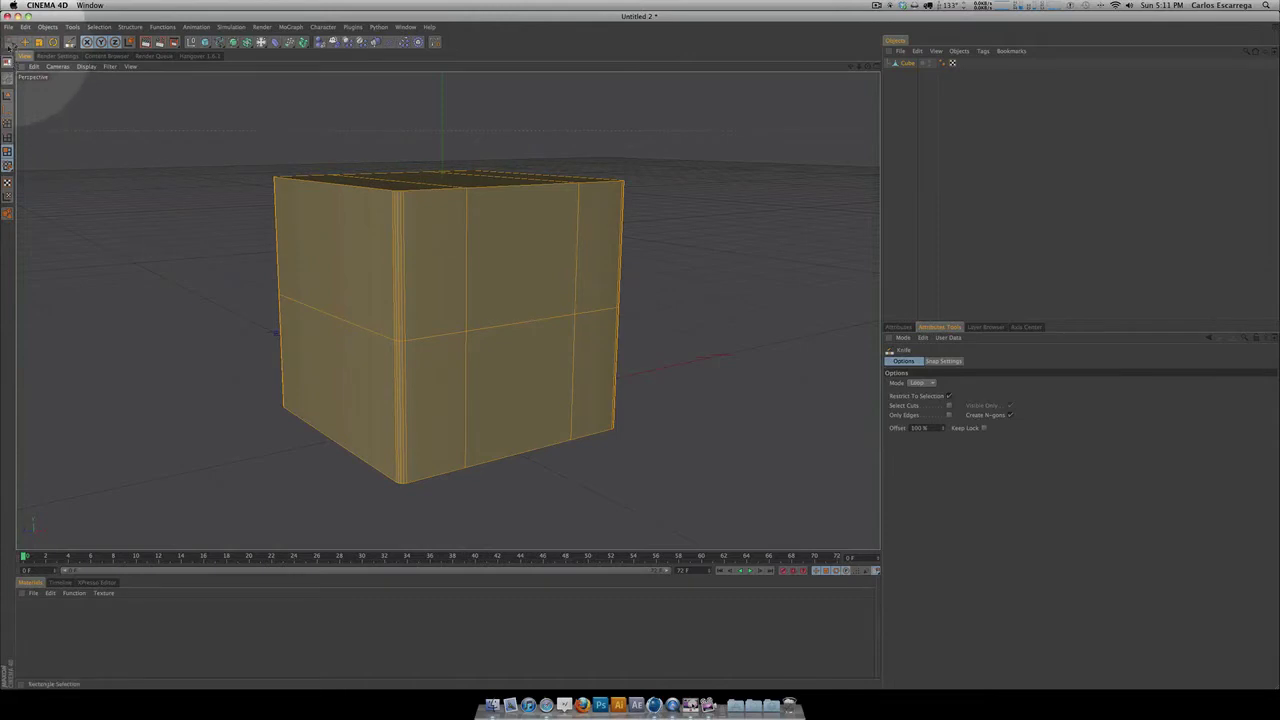
Step: In edge mode, select the horizontal edge loop around the middle of the cube with Loop Selection
left_click(11, 42)
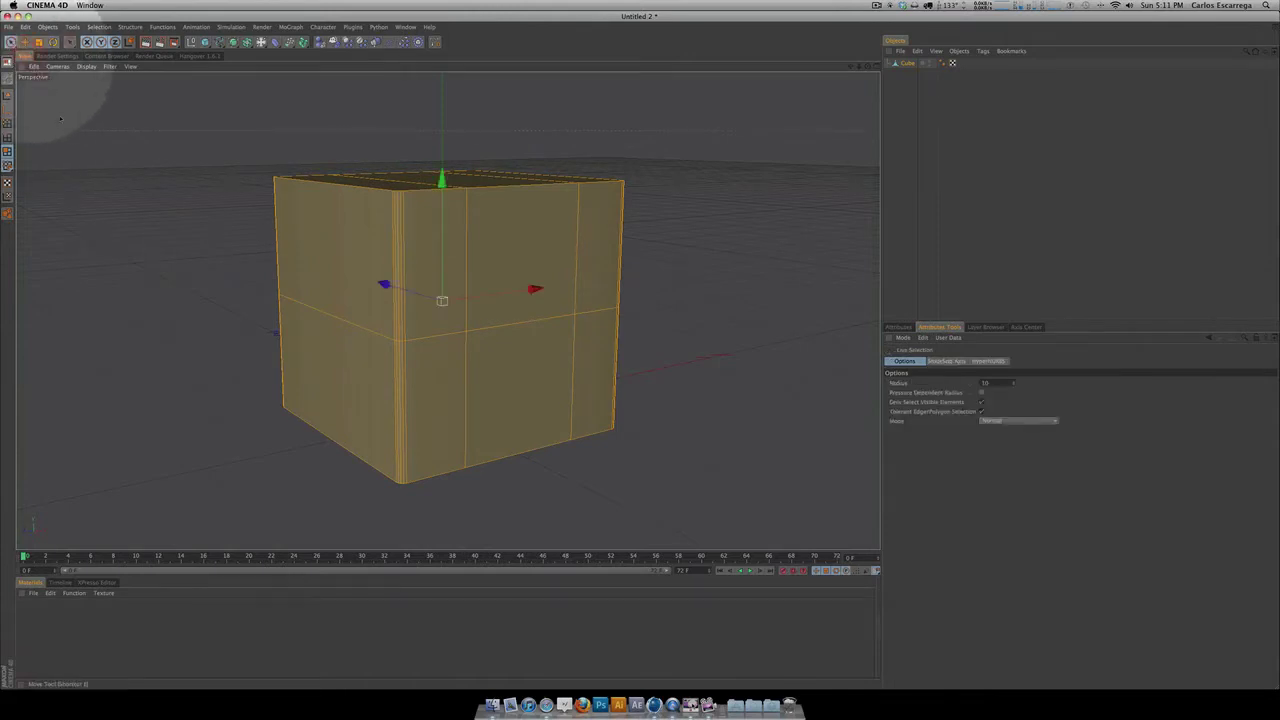
key("u")
key("l")
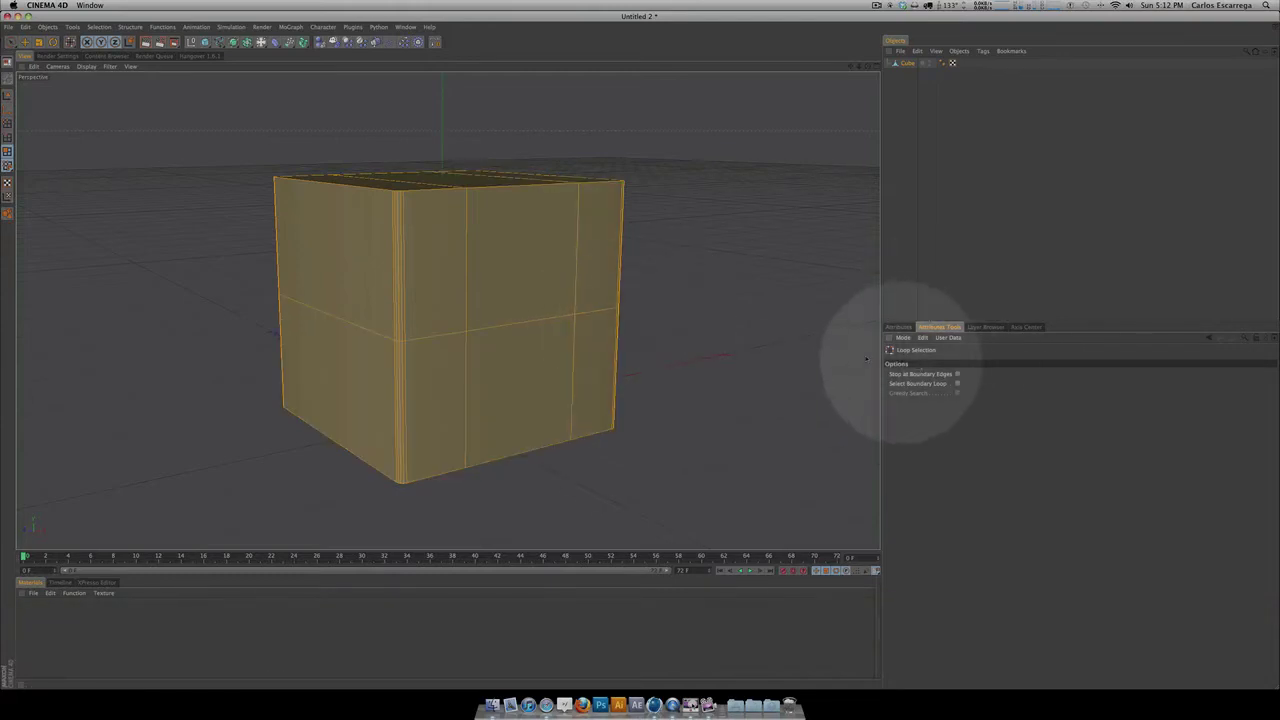
left_click(8, 137)
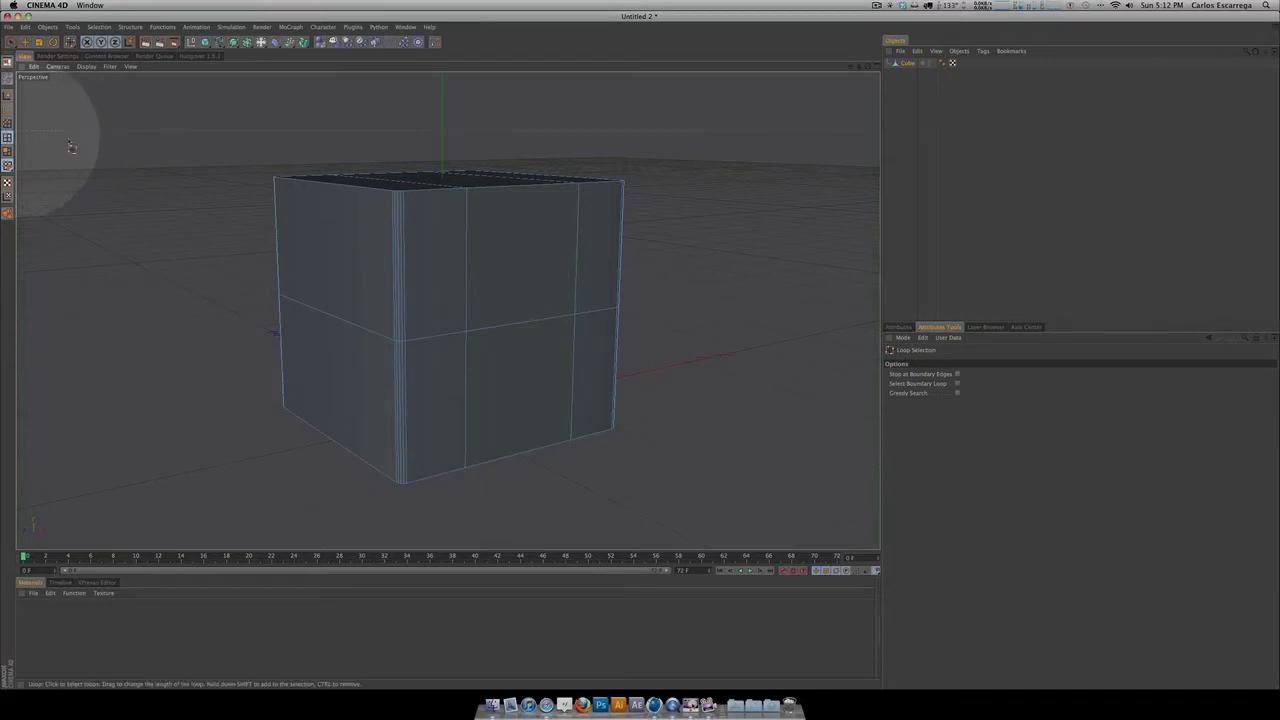
key("3")
left_click_drag(440, 220, 626, 365)
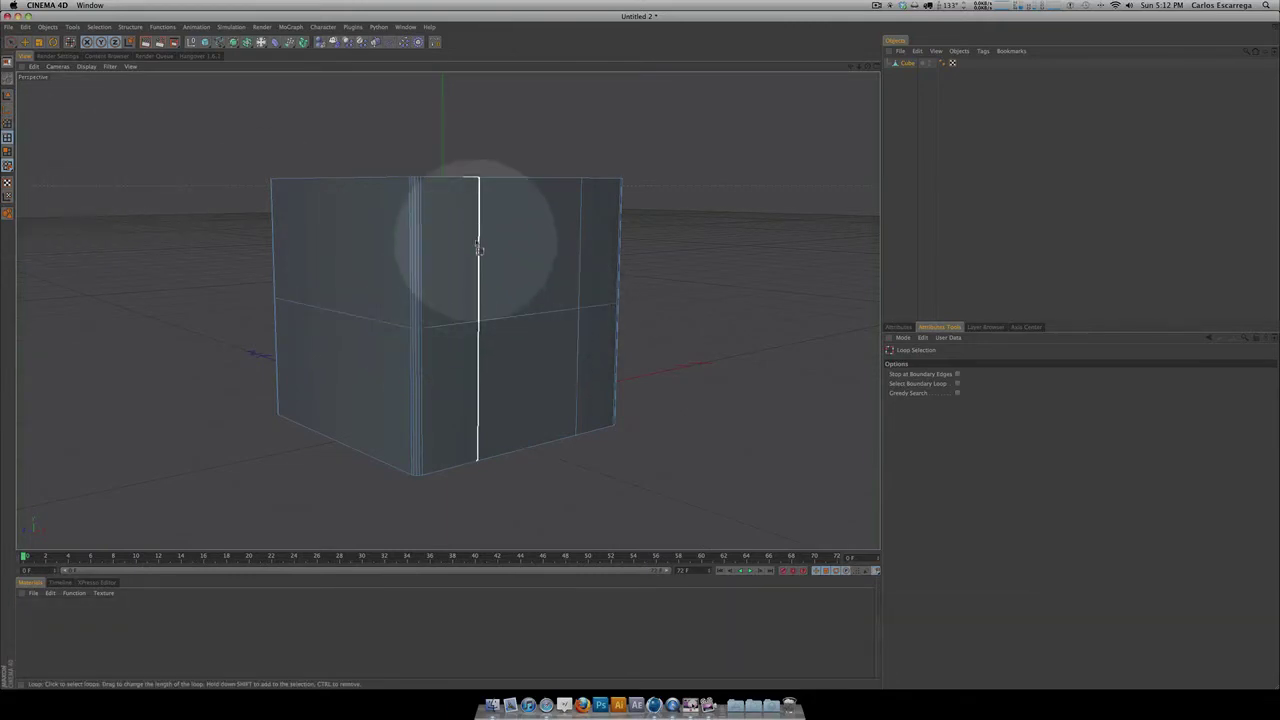
key("3")
left_click_drag(475, 215, 371, 200)
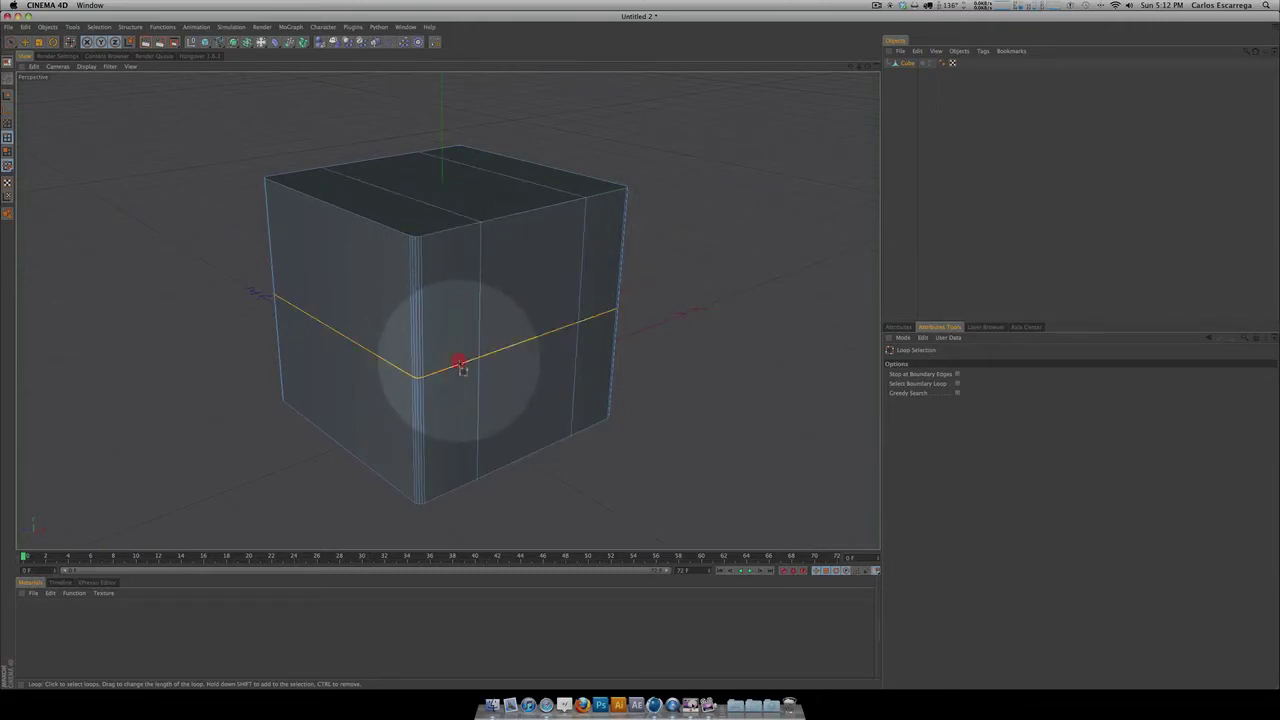
Step: Bevel the cube's horizontal middle edge loop into a narrow band with an inner offset of about 1.1 cm
key("3")
left_click_drag(537, 349, 647, 350)
key("2")
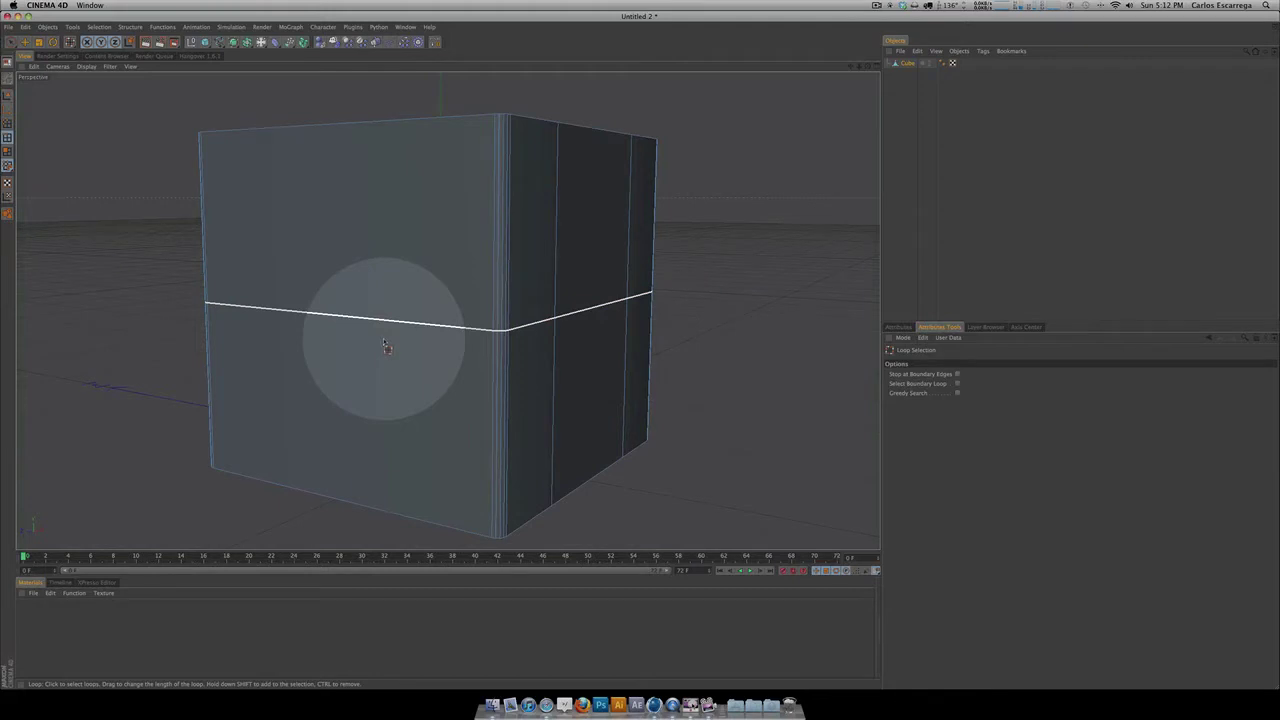
left_click(130, 26)
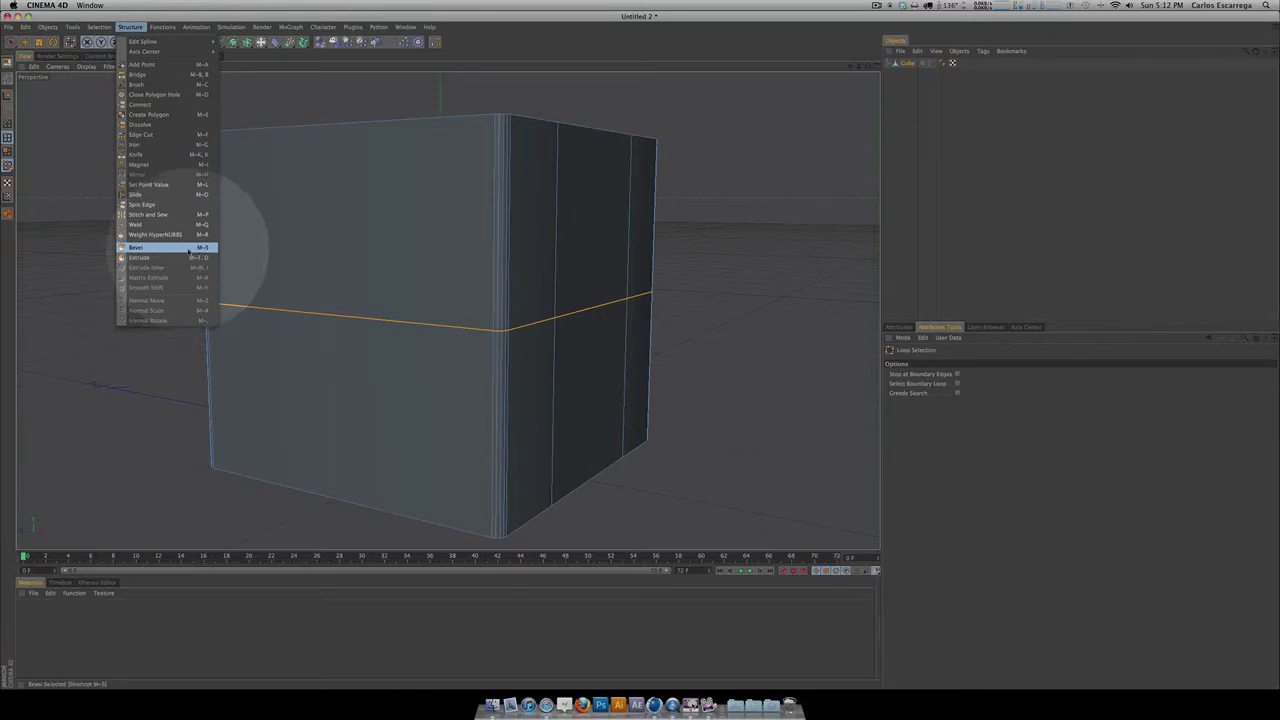
left_click(188, 250)
left_click_drag(523, 357, 640, 352)
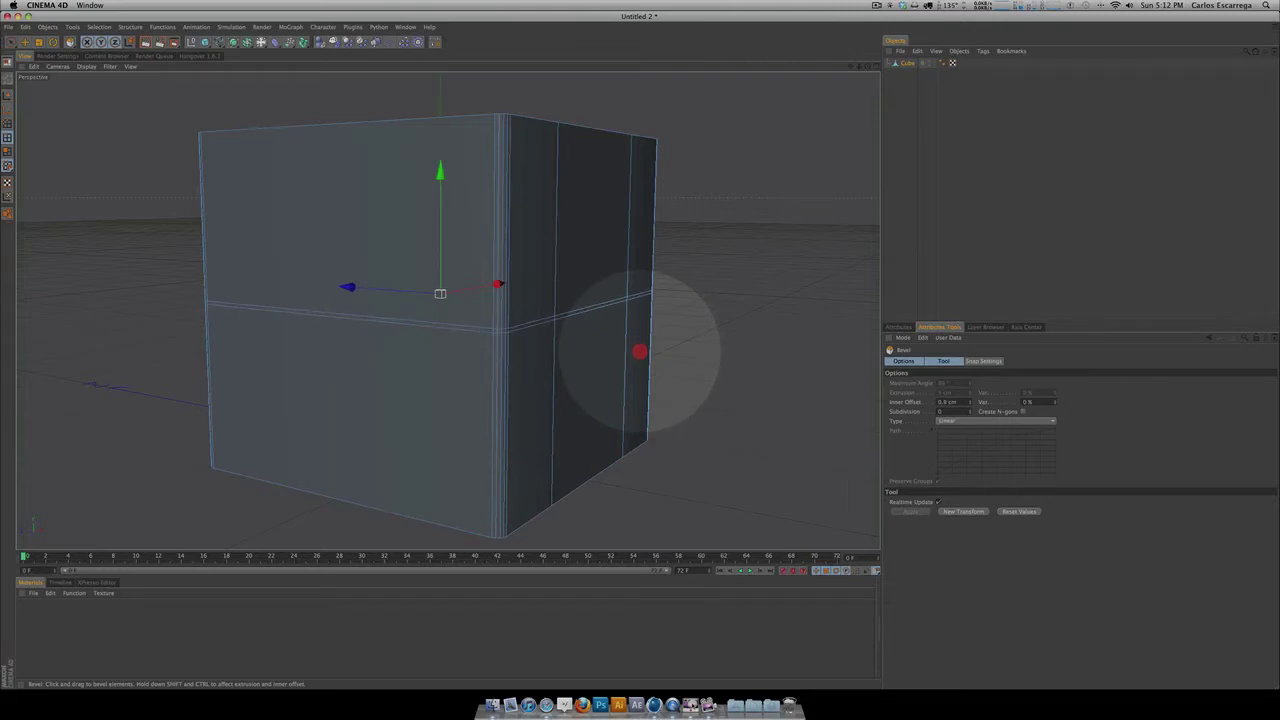
key("2")
mouse_move(638, 351)
left_mouse_down()
mouse_move(429, 349)
mouse_move(666, 351)
mouse_move(426, 349)
mouse_move(643, 351)
left_mouse_up()
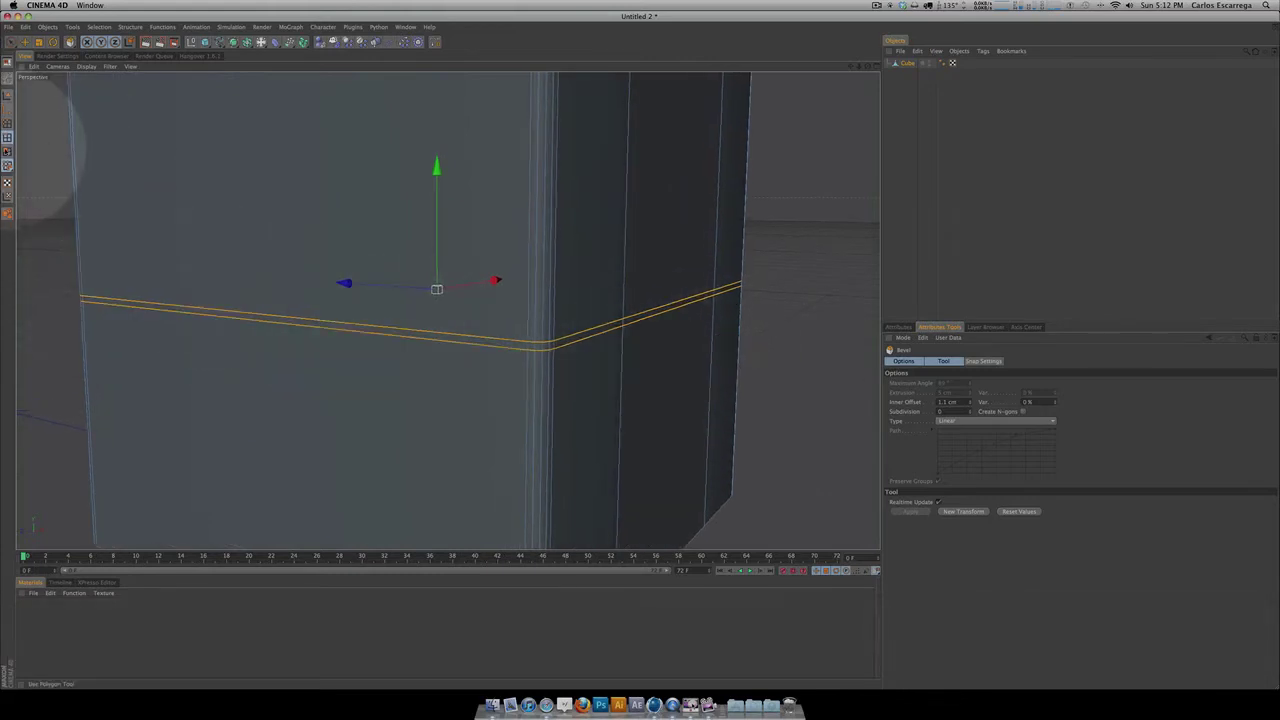
Step: In polygon mode, select the narrow horizontal band around the middle of the cube with Loop Selection
left_click(7, 151)
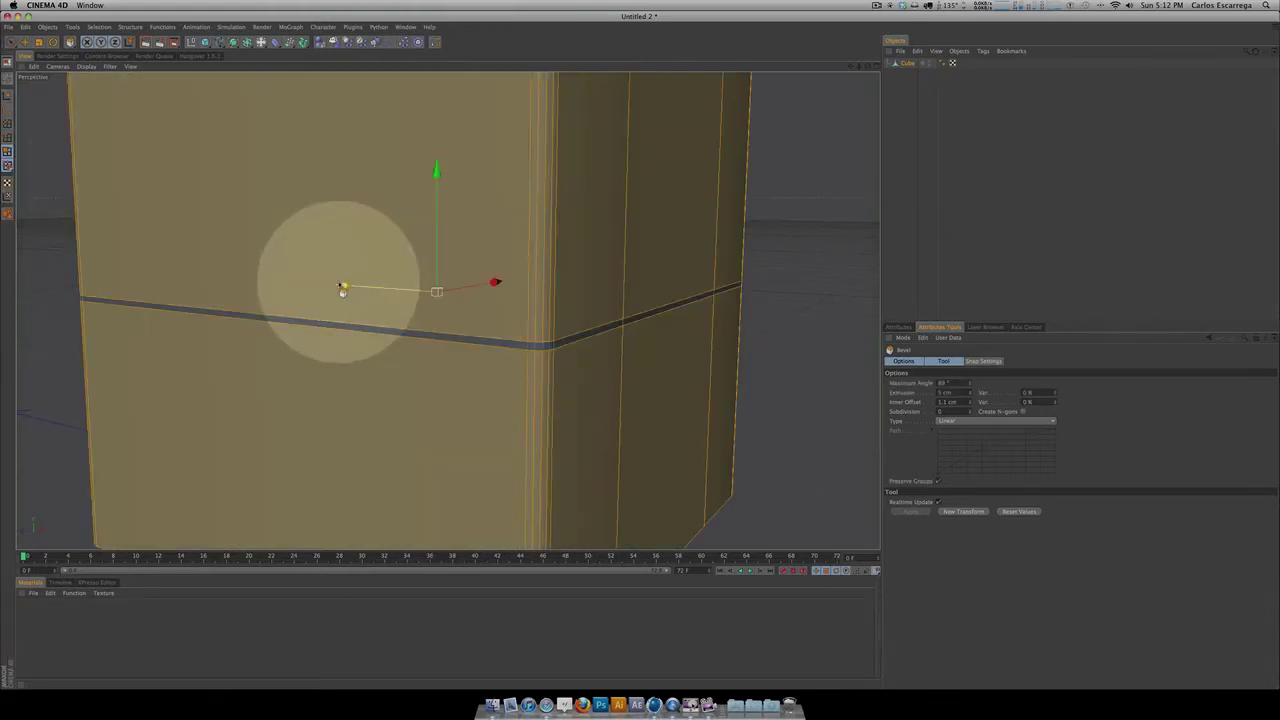
key("u")
key("l")
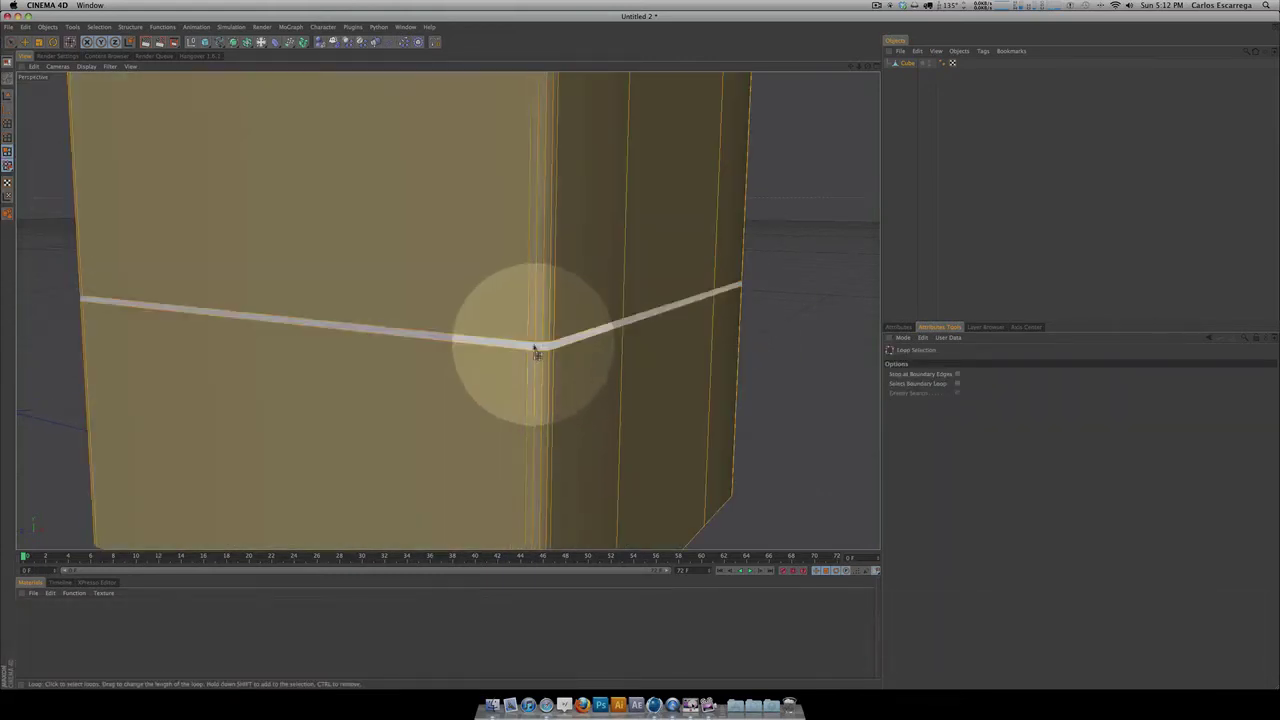
left_click(544, 350)
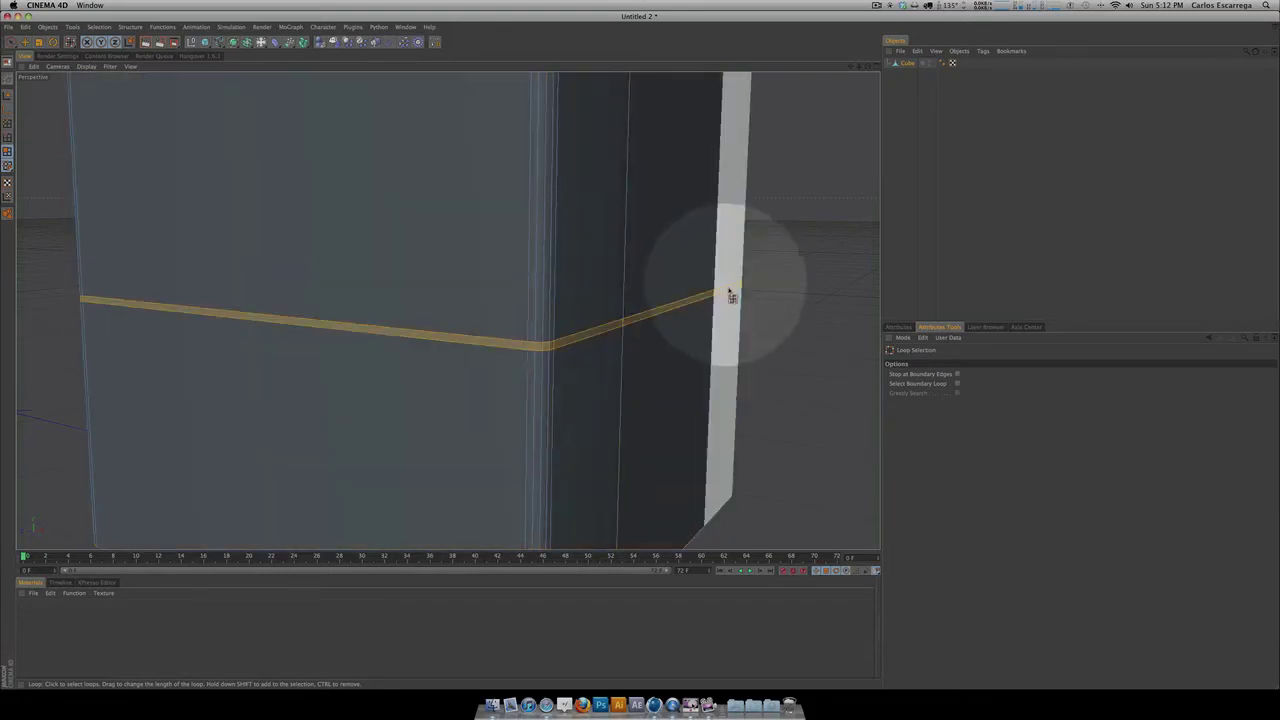
left_click_drag(829, 311, 508, 322)
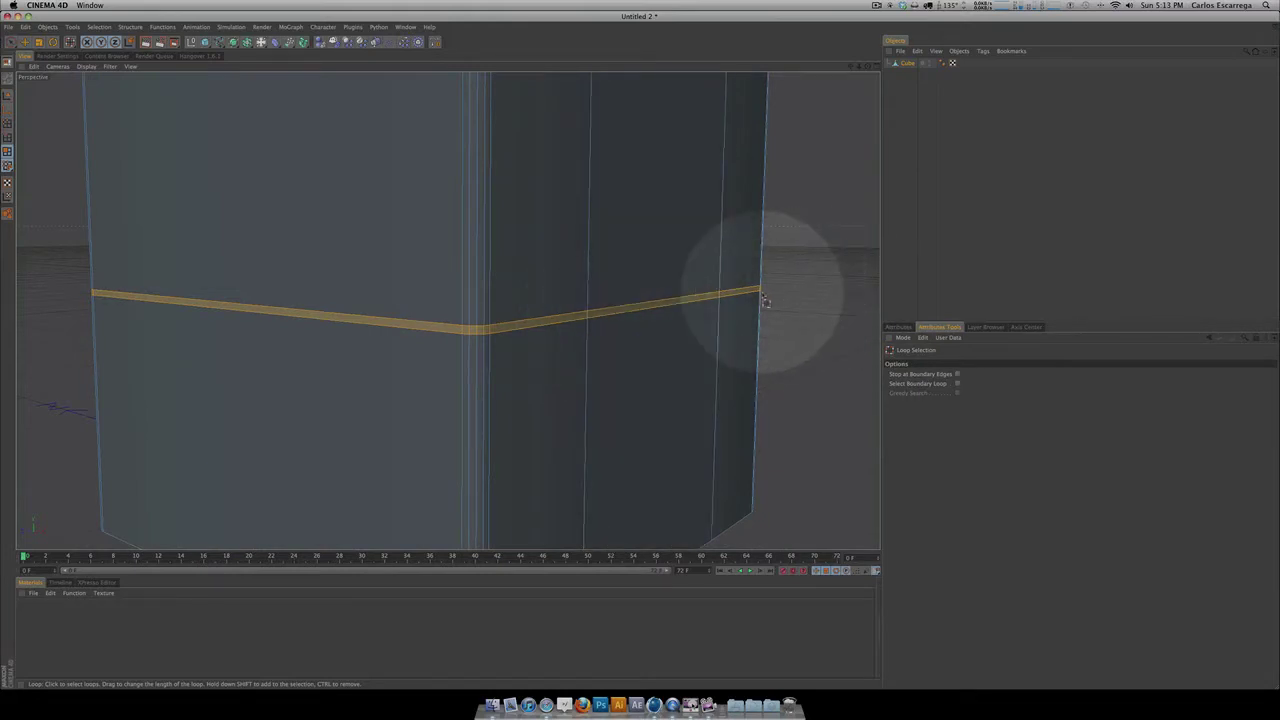
Step: Extrude the selected band inward around the cube to form a recessed seam
key("m")
key("t")
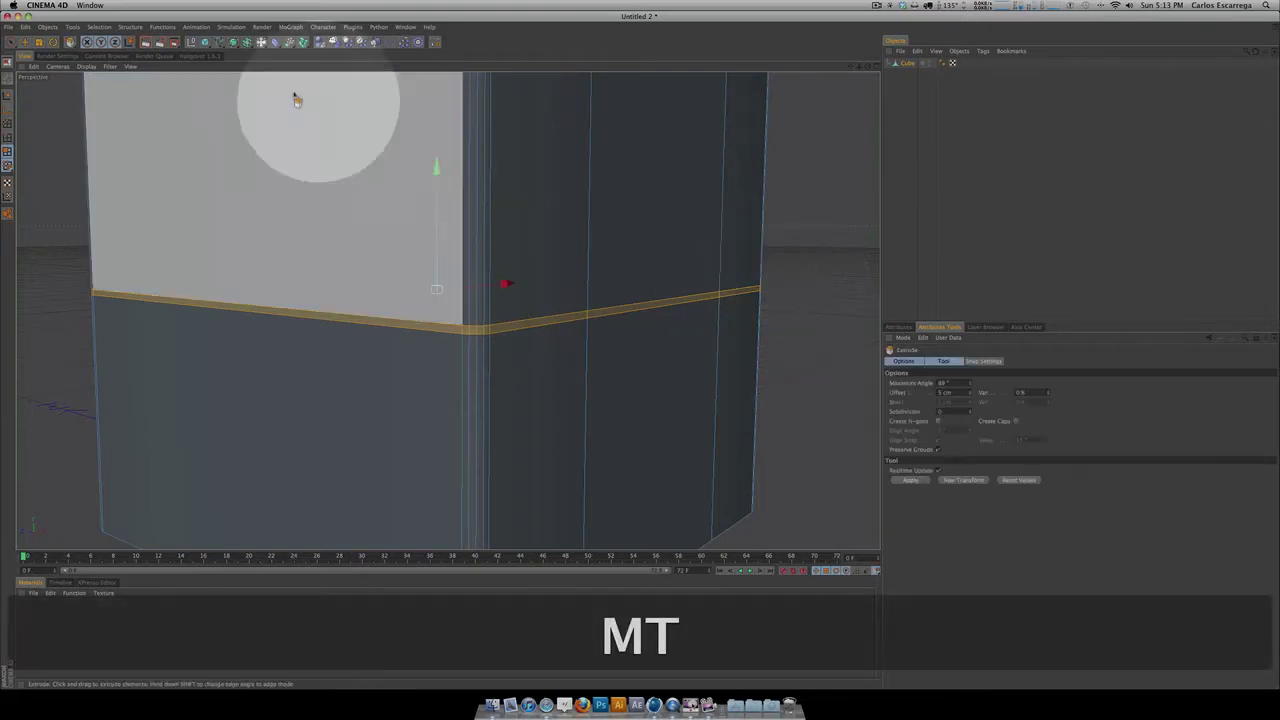
left_click(131, 26)
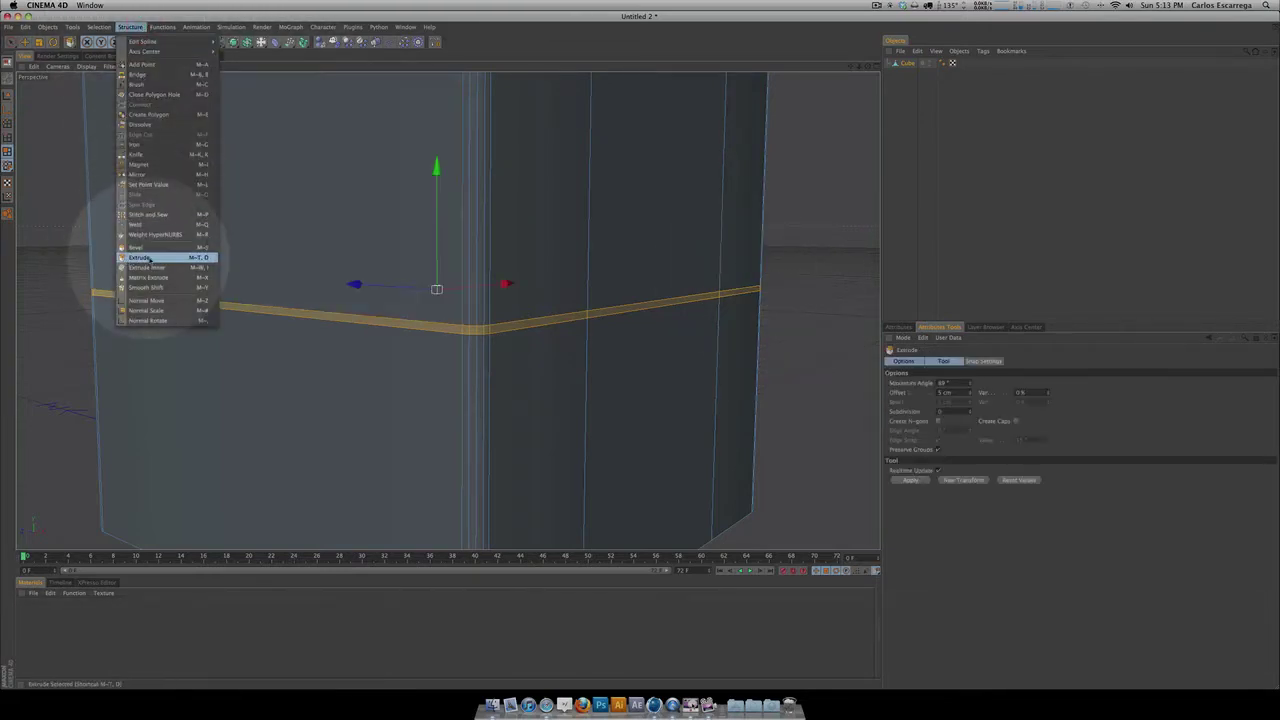
left_click(808, 216)
key("d")
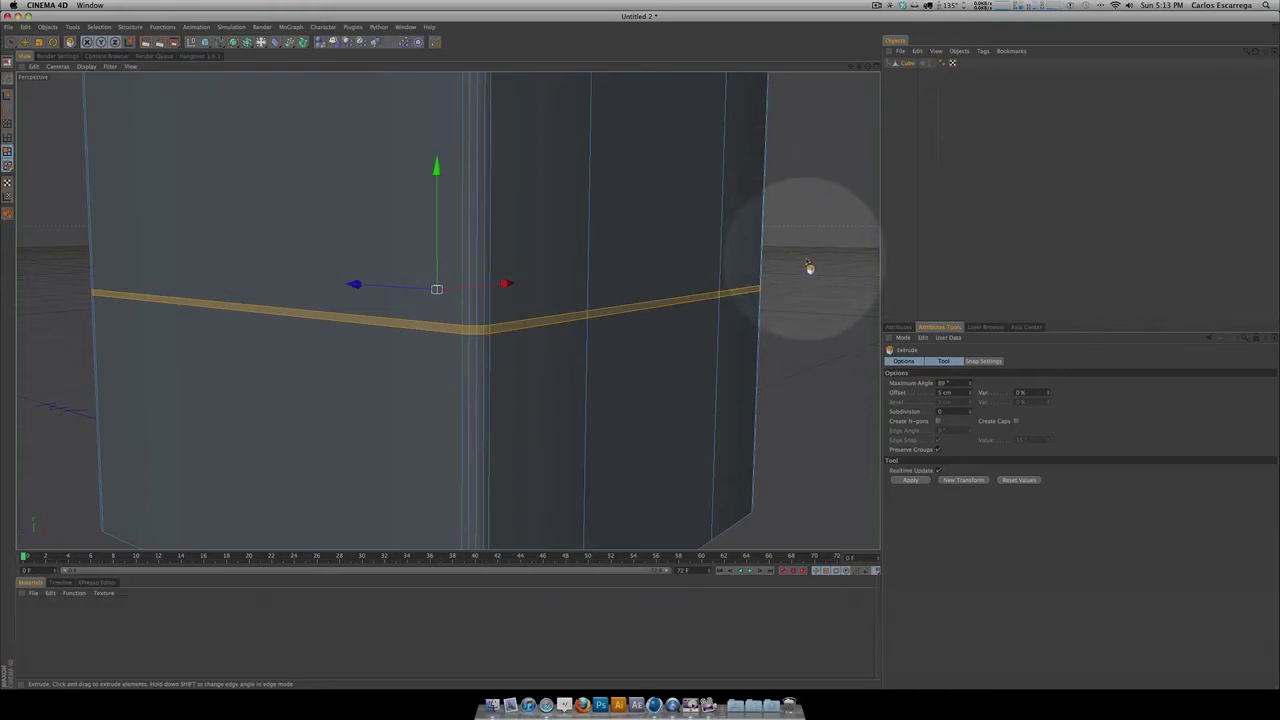
left_click_drag(810, 262, 640, 351)
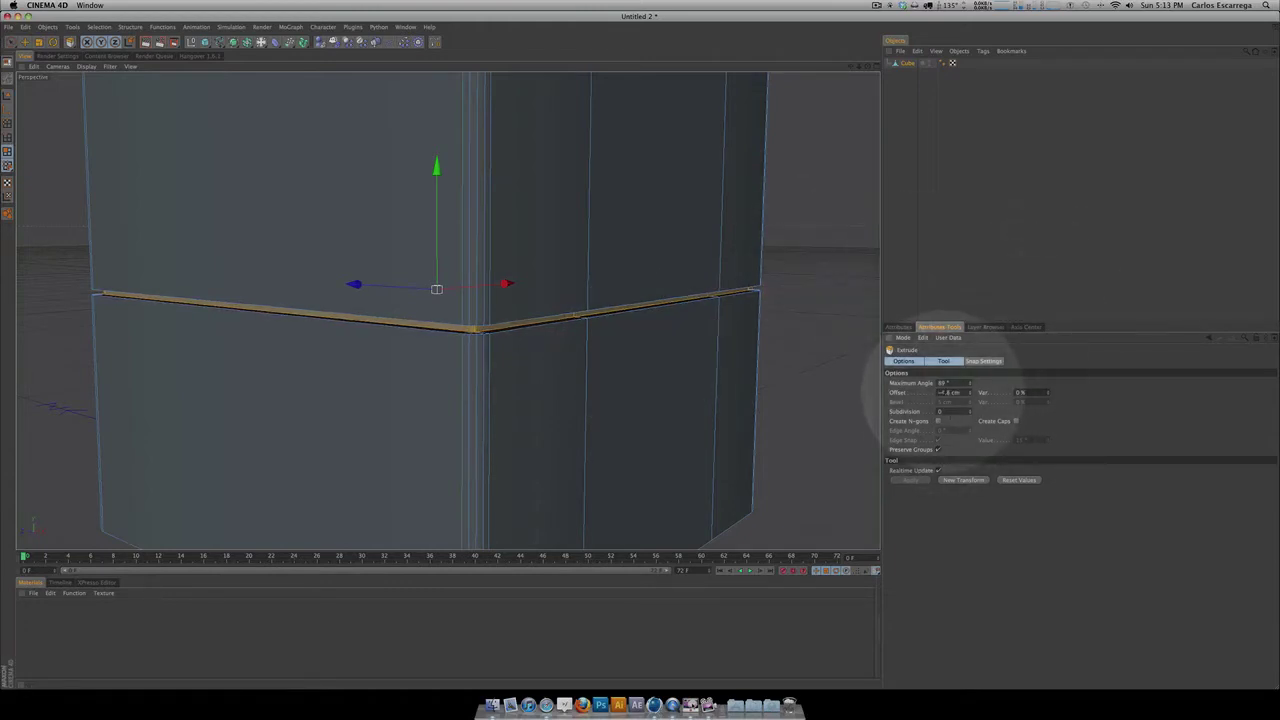
Step: Set the band's extrusion offset to -3 cm and check the seam from several sides
key("3")
left_click_drag(640, 354, 830, 330)
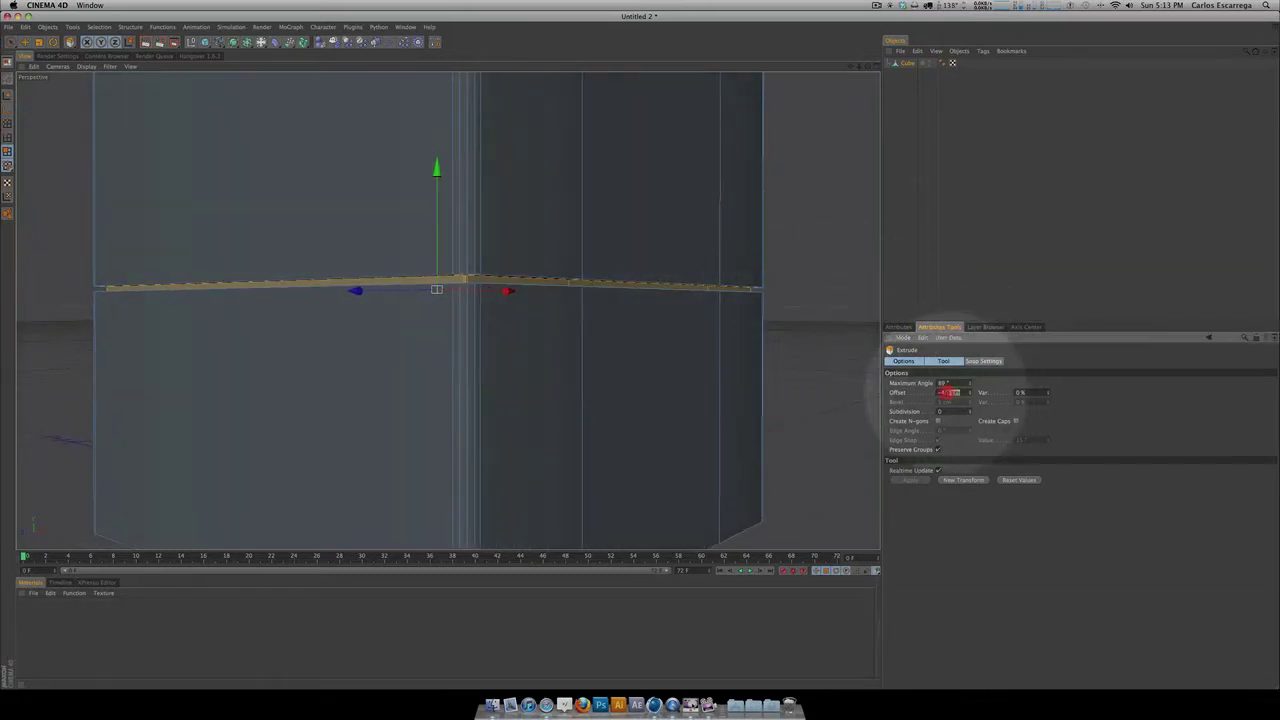
type("3")
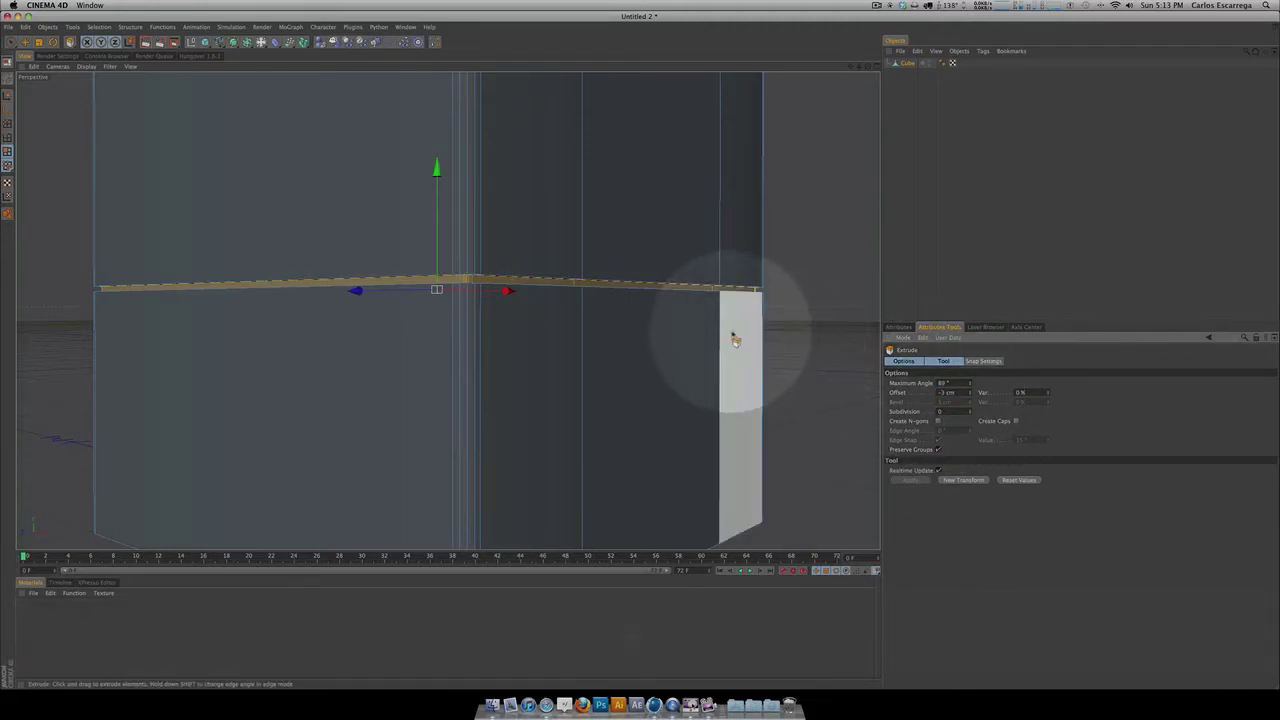
type("3")
left_click_drag(734, 337, 640, 351)
key("2")
key("3")
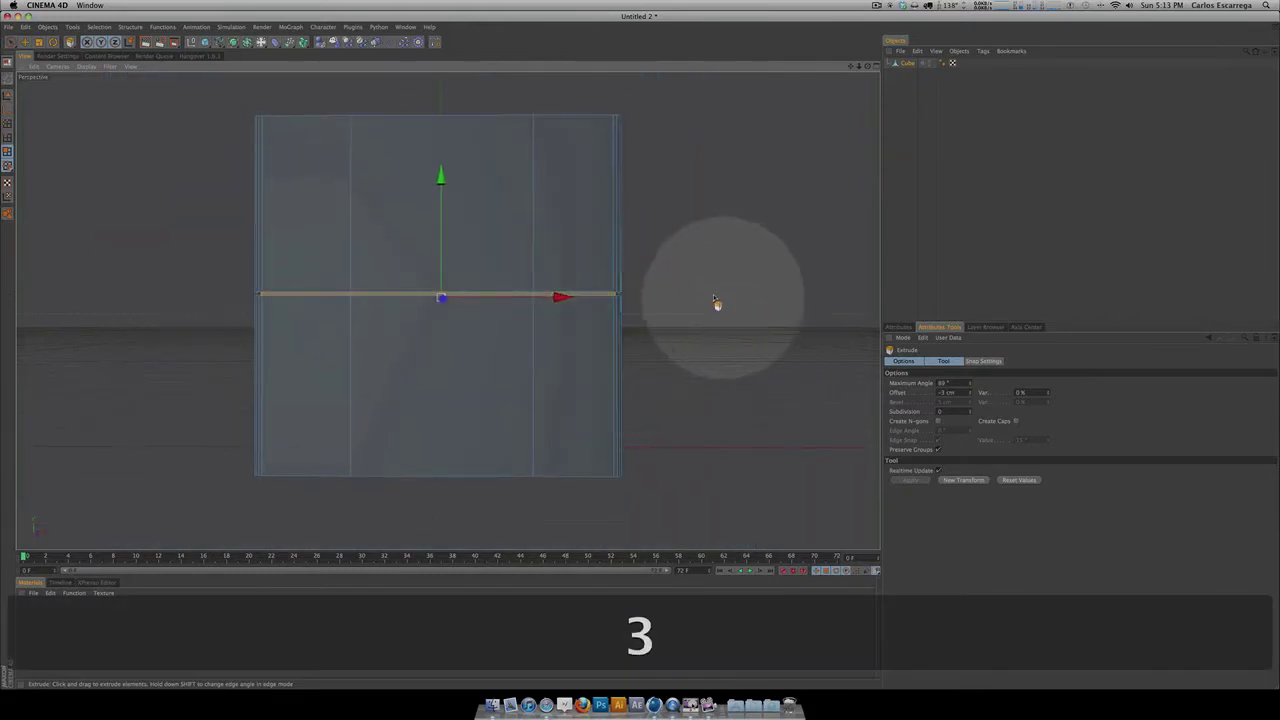
left_click_drag(717, 306, 637, 354)
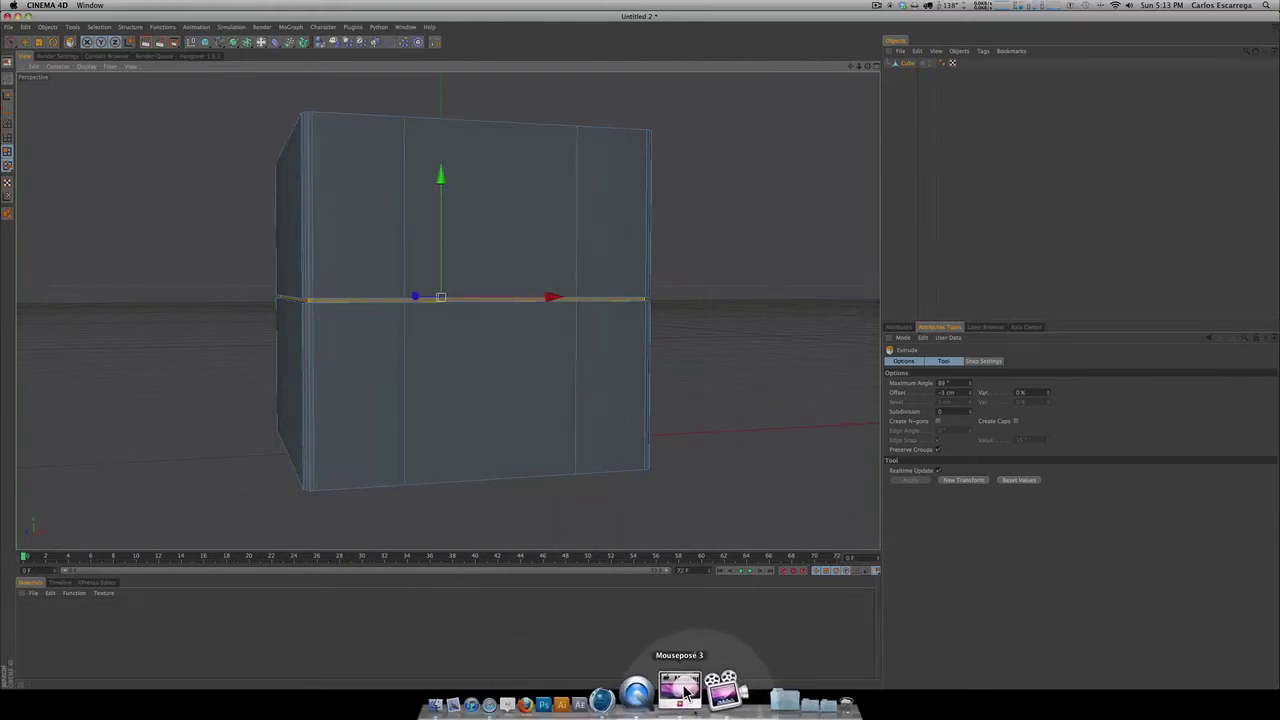
Step: Switch to QuickTime Player, examine the pedestal in Orchid.mp4 from about one to three seconds, and return to CINEMA 4D
left_click(636, 692)
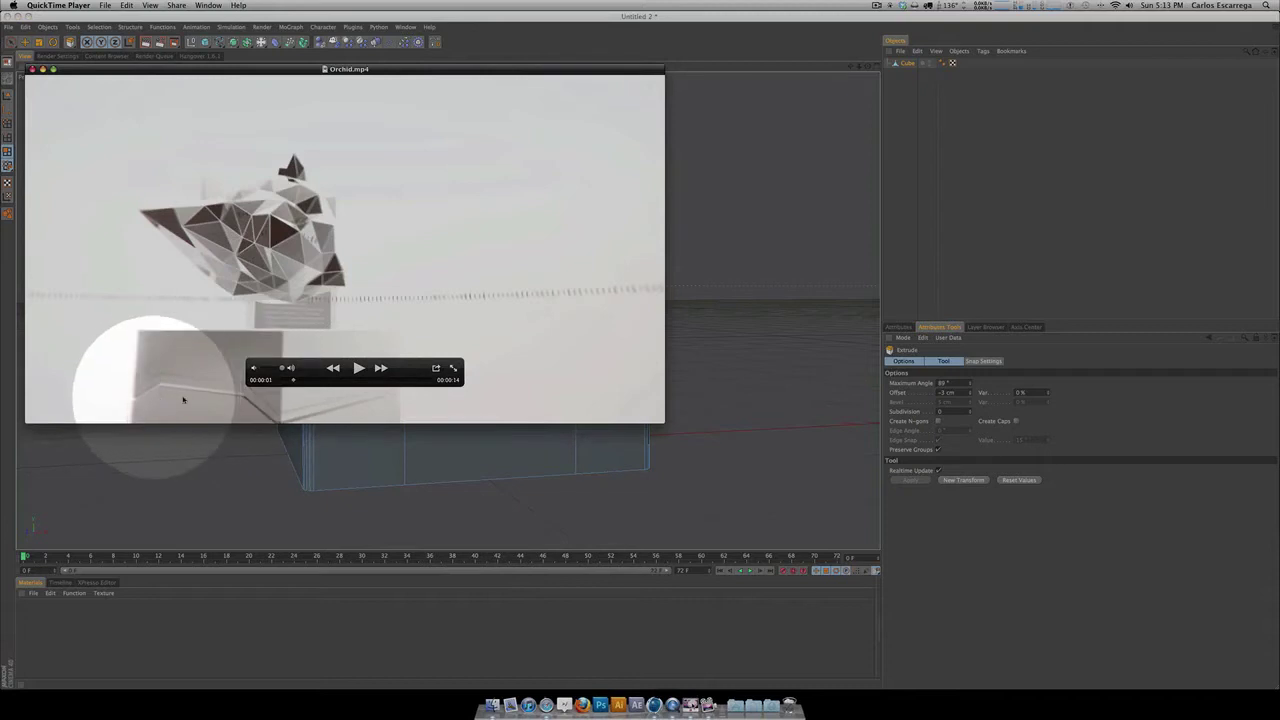
key("space")
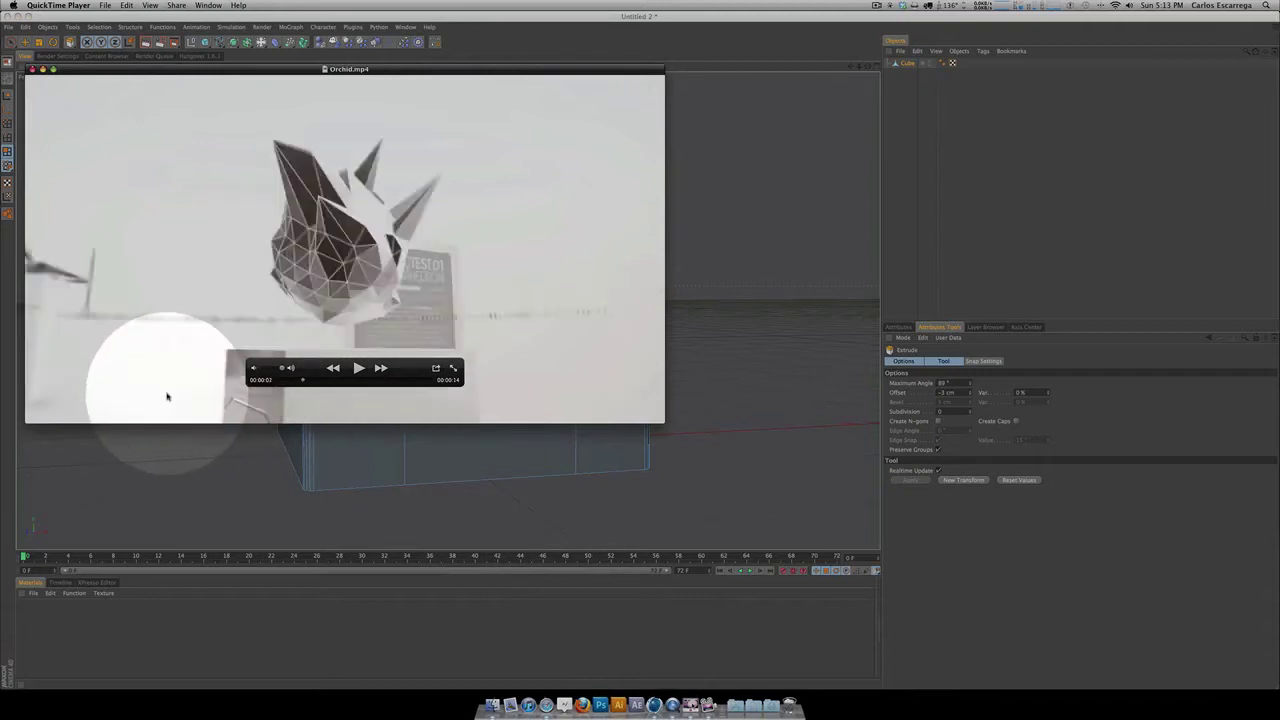
left_click(359, 368)
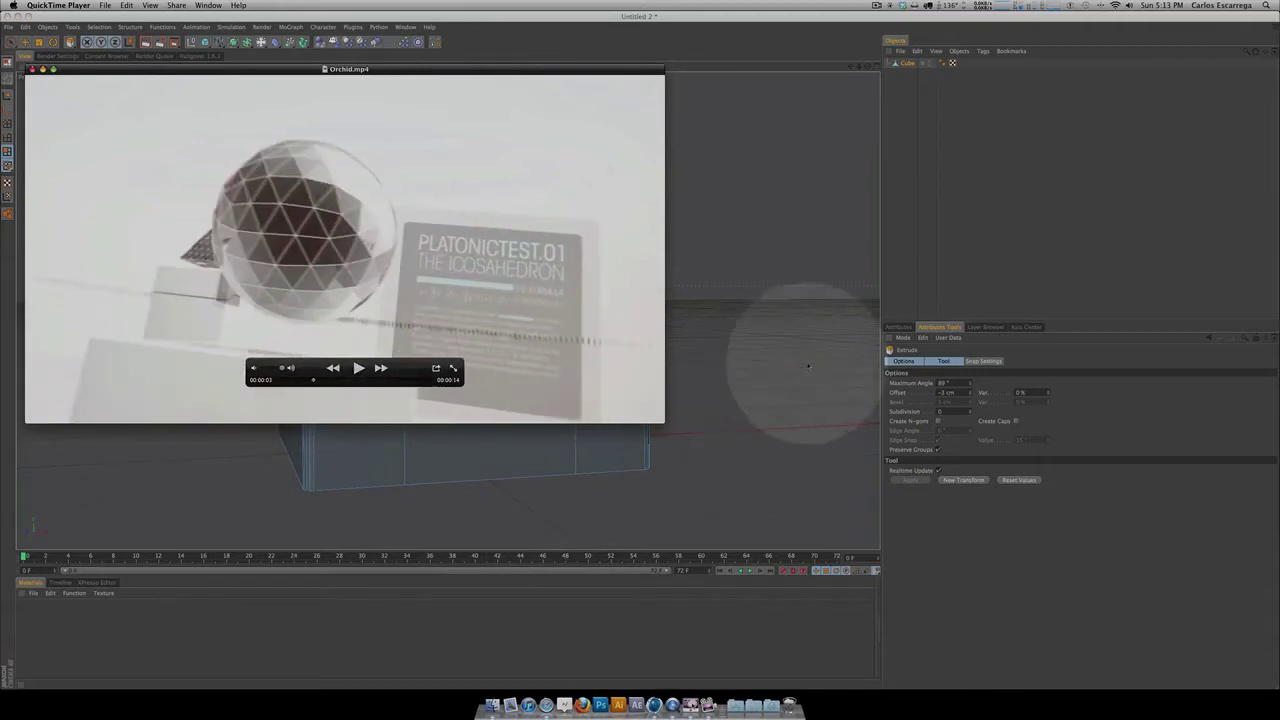
left_click(795, 360)
Step: In the front view, rectangle-select the seam points on both inner vertical loops and move them up to angle the seam
left_click(508, 200)
key("3")
left_click_drag(517, 226, 517, 229)
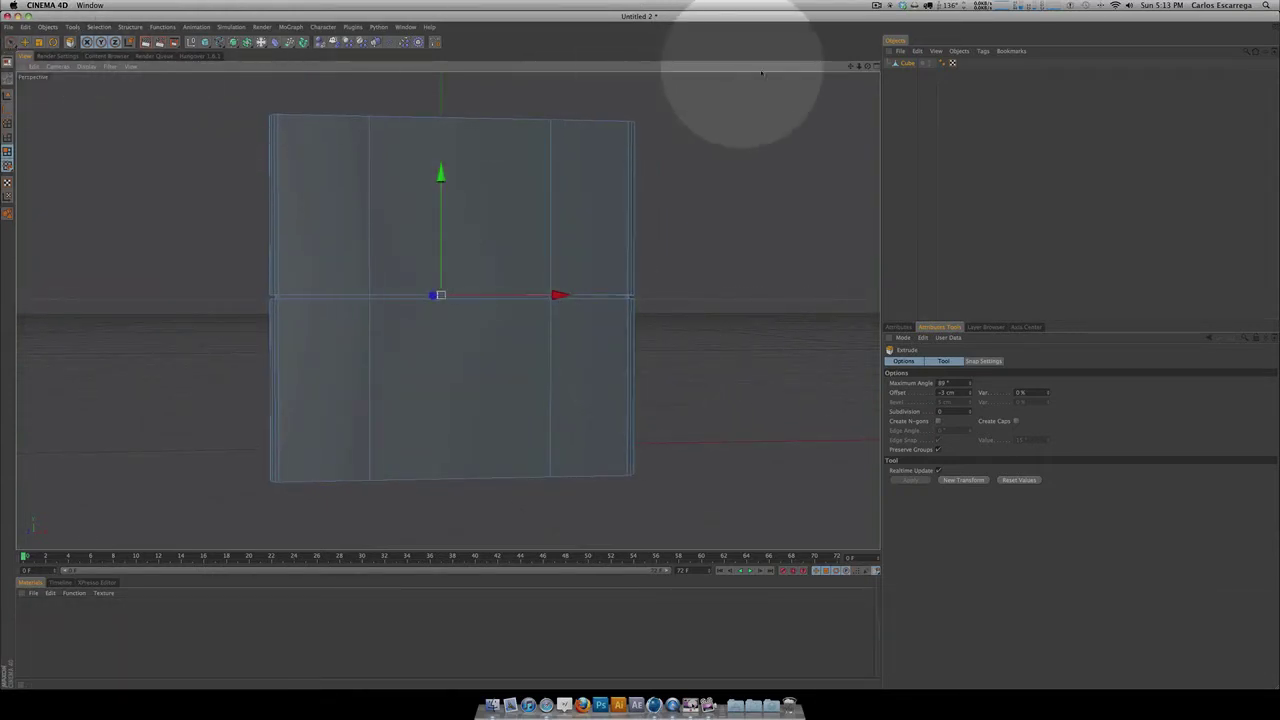
left_click(876, 65)
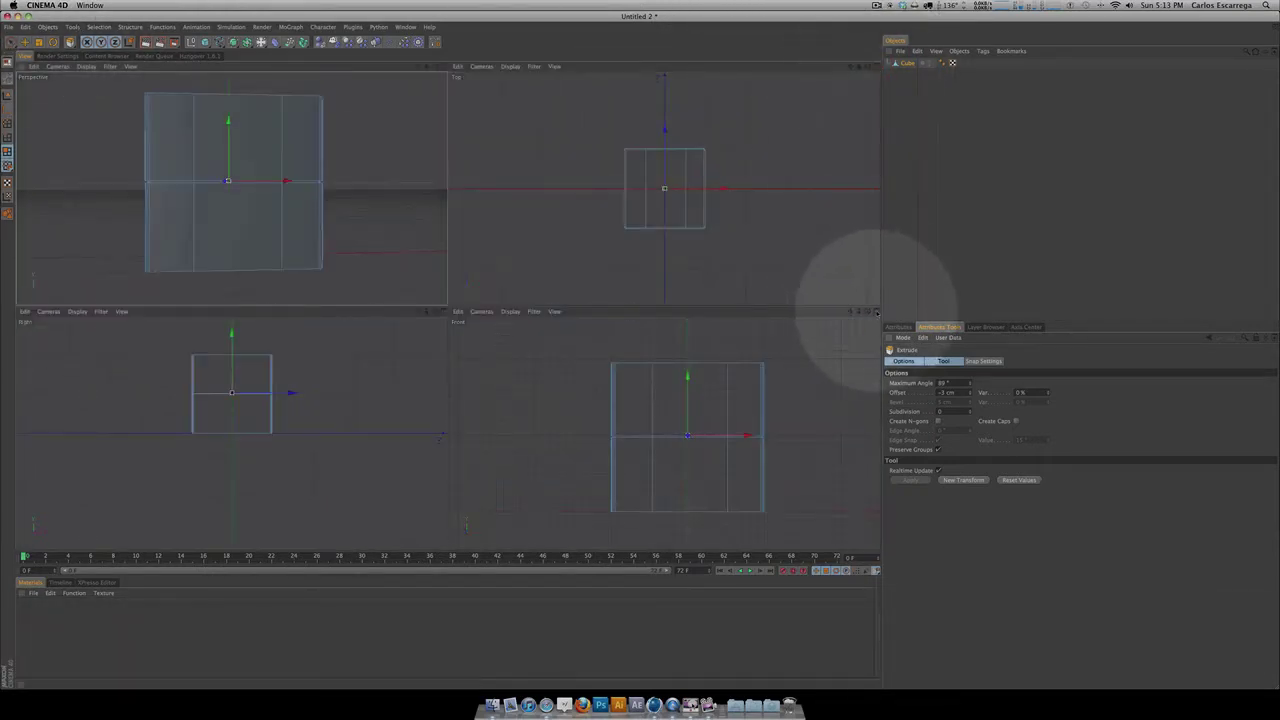
left_click(876, 311)
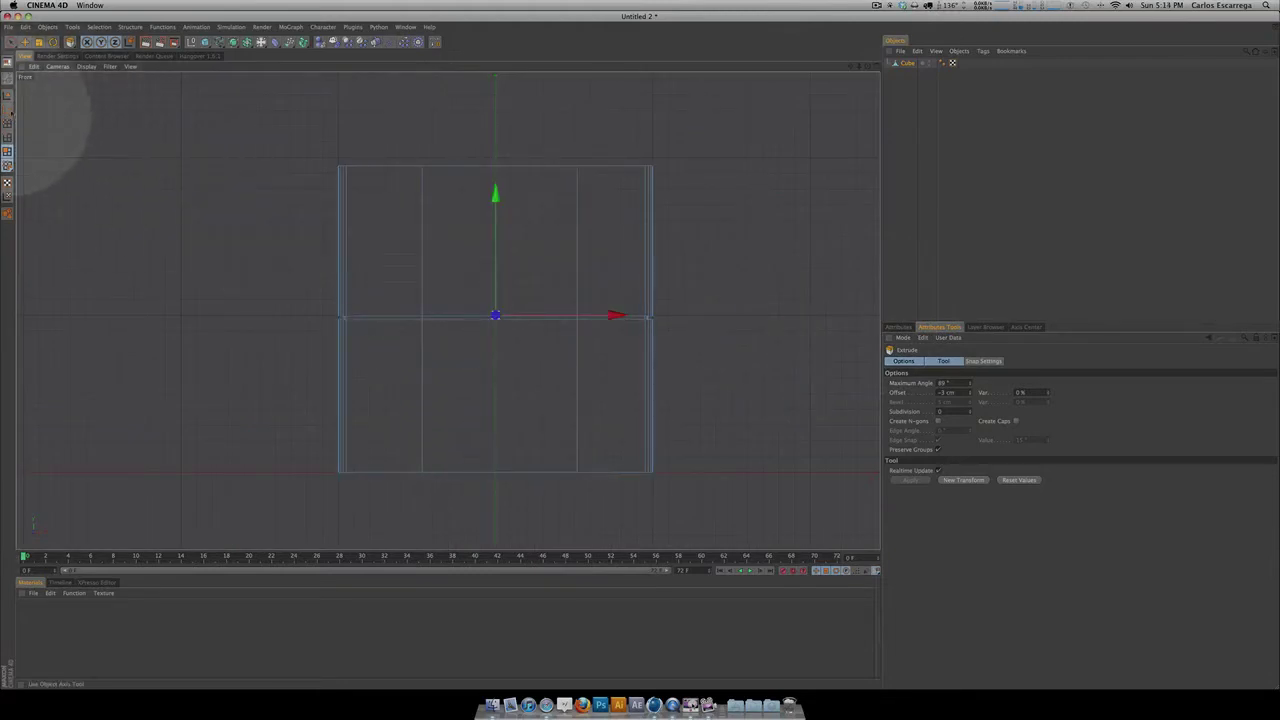
left_click(35, 48)
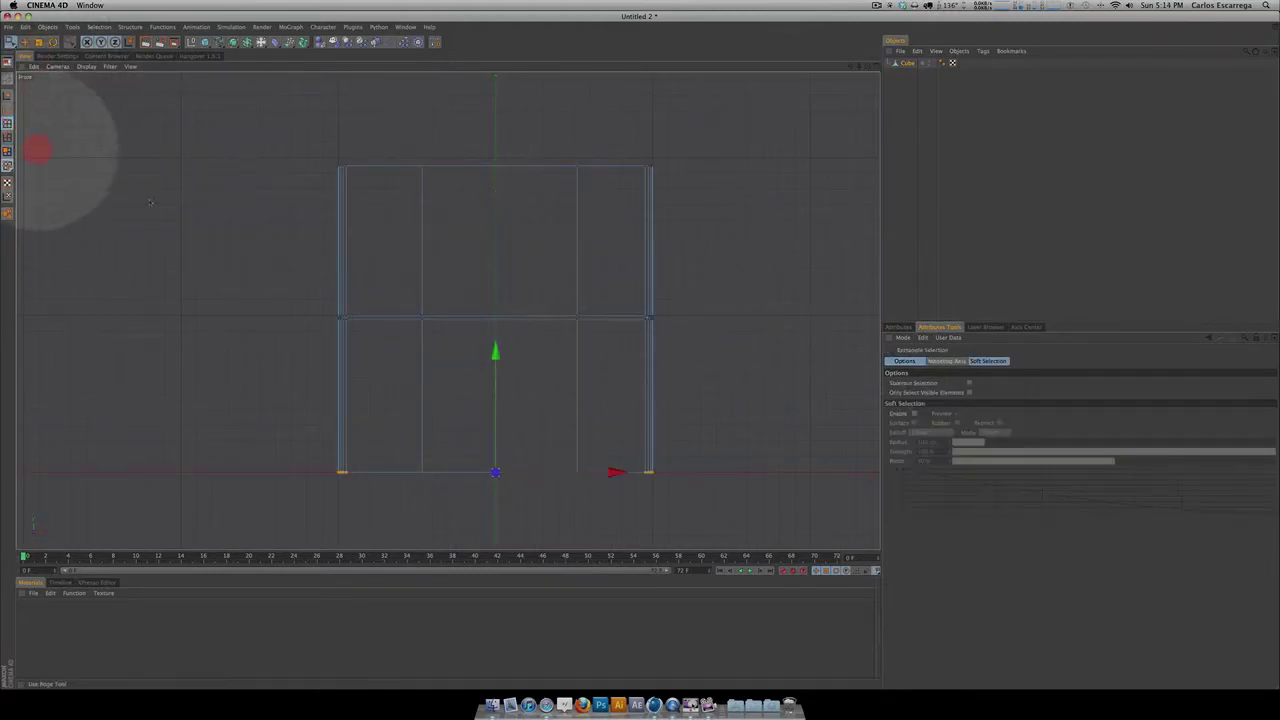
left_click_drag(404, 288, 450, 342)
left_click_drag(558, 296, 640, 351, "shift")
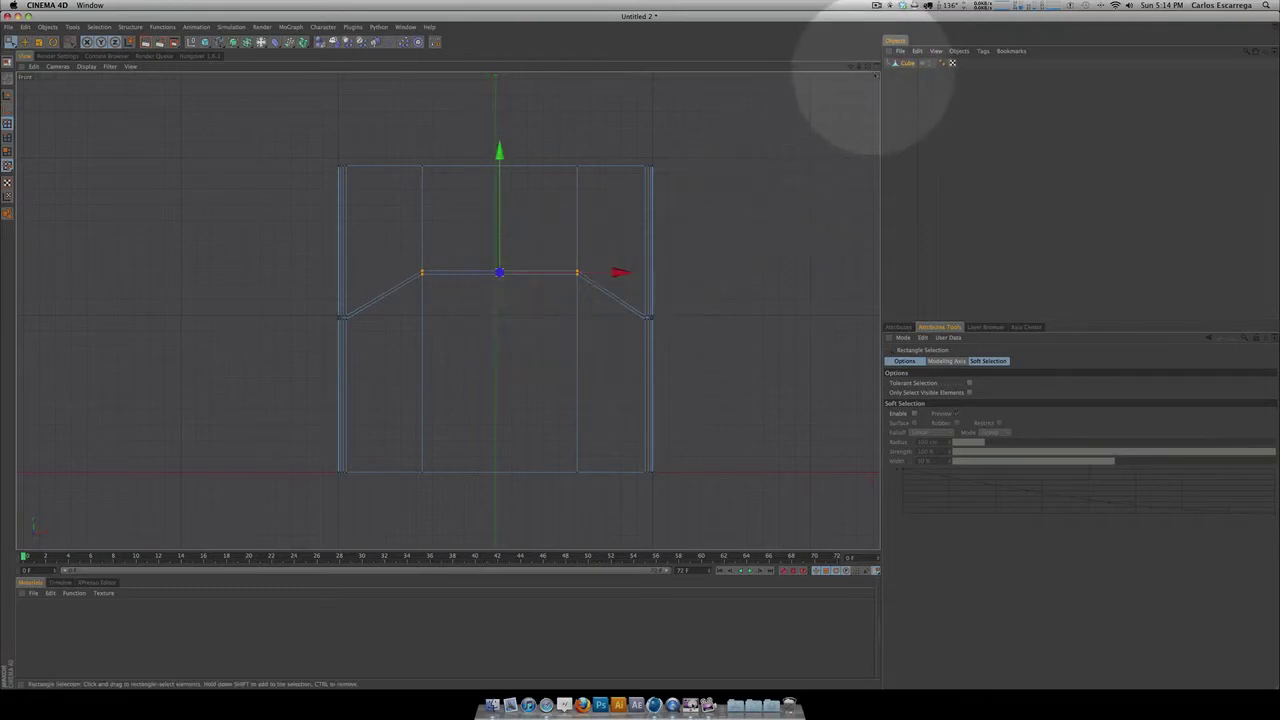
Step: Examine the angled seam on the cube from several sides in the perspective view
key("F5")
left_click(443, 65)
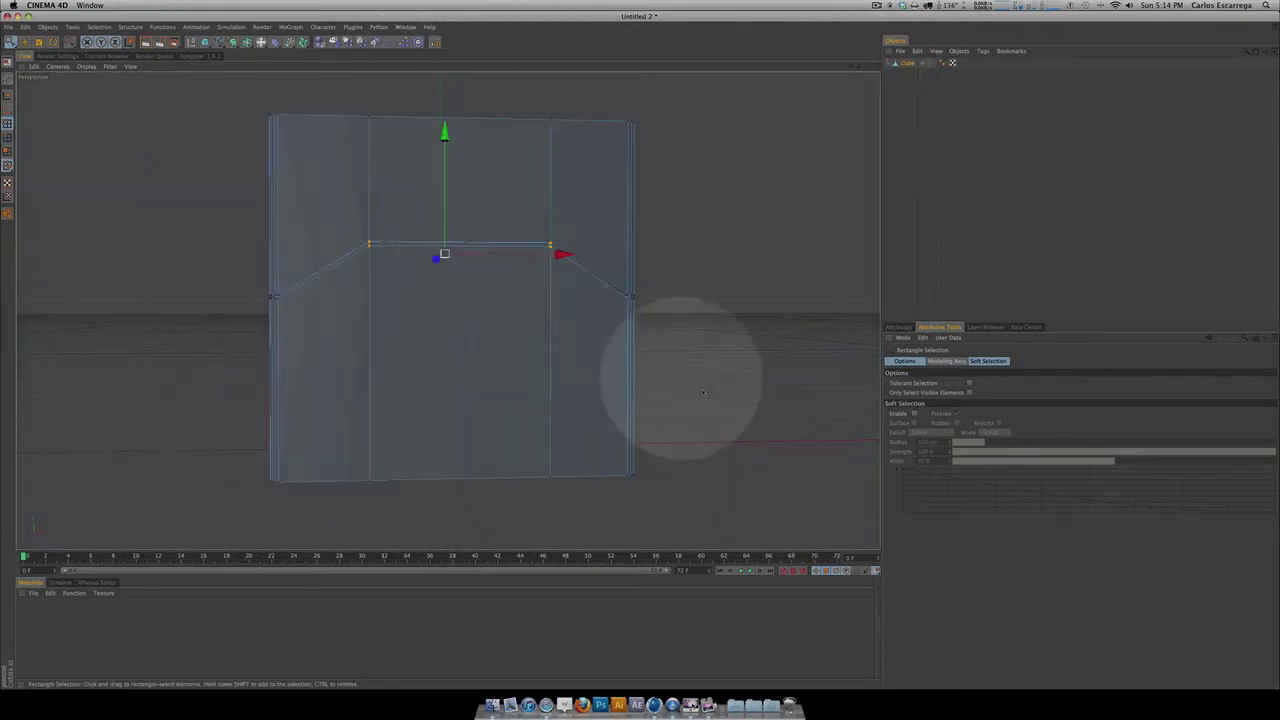
key("3")
left_click_drag(680, 371, 717, 389)
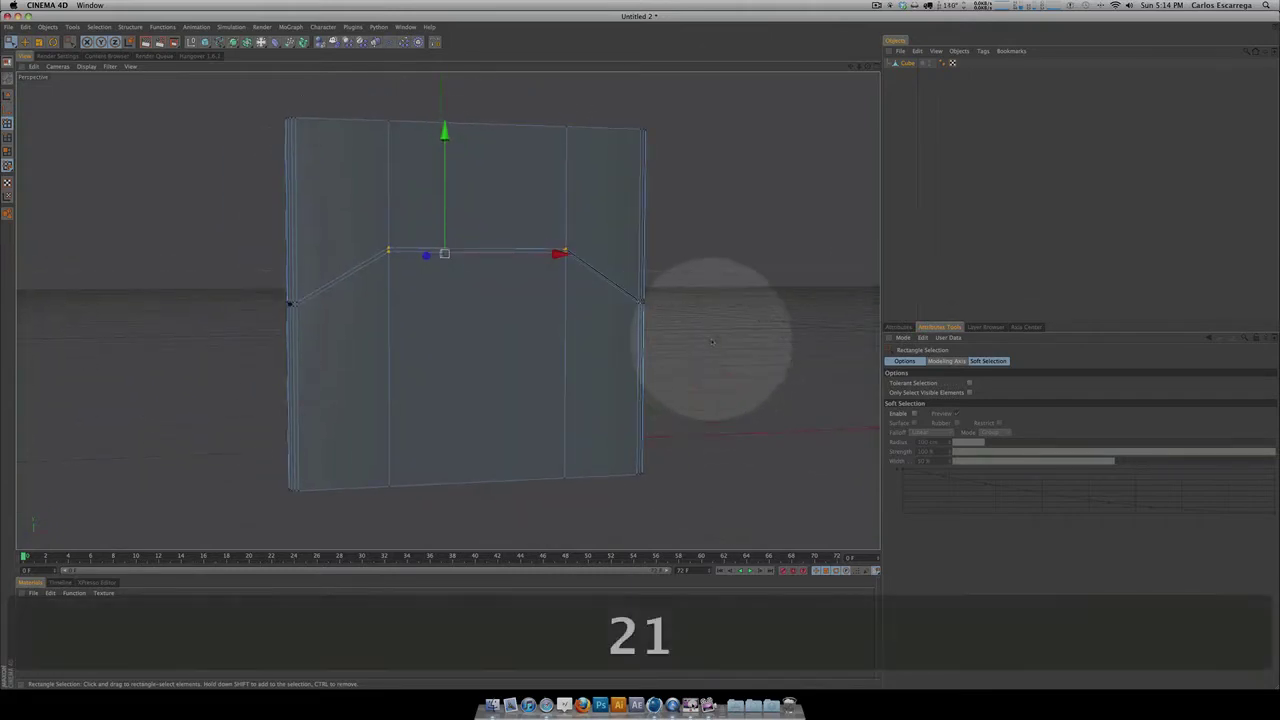
key("2")
key("1")
left_click_drag(726, 317, 645, 352)
key("3")
Step: In the front view, lower the seam's raised middle points slightly, then select all the seam points and move the whole seam up
left_click(875, 67)
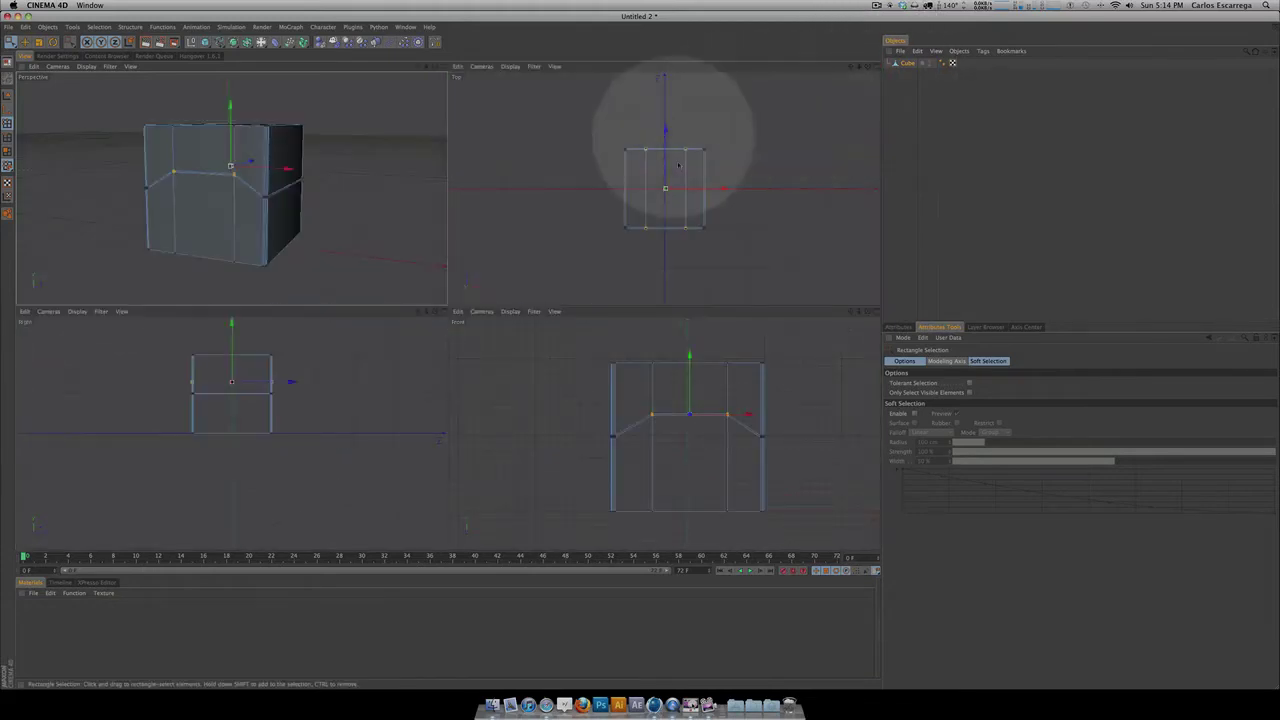
left_click(873, 314)
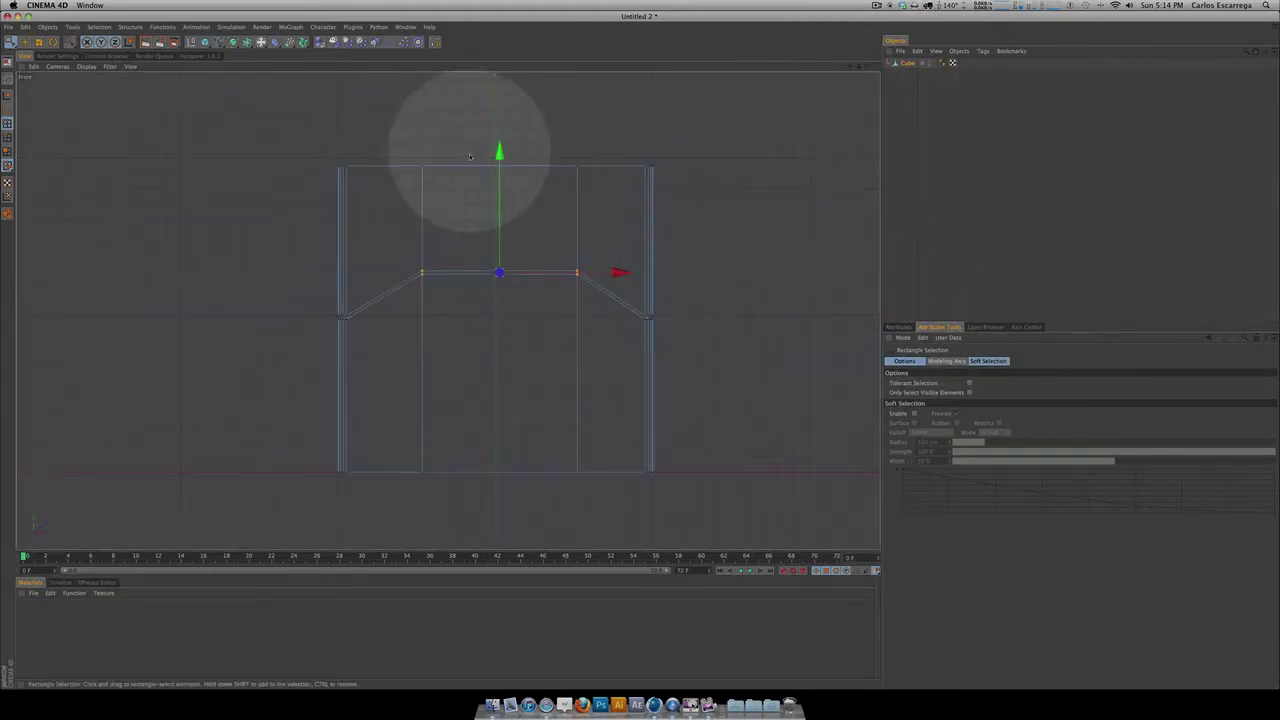
left_click_drag(500, 151, 500, 160)
left_click_drag(303, 241, 807, 387)
left_click_drag(496, 220, 496, 178)
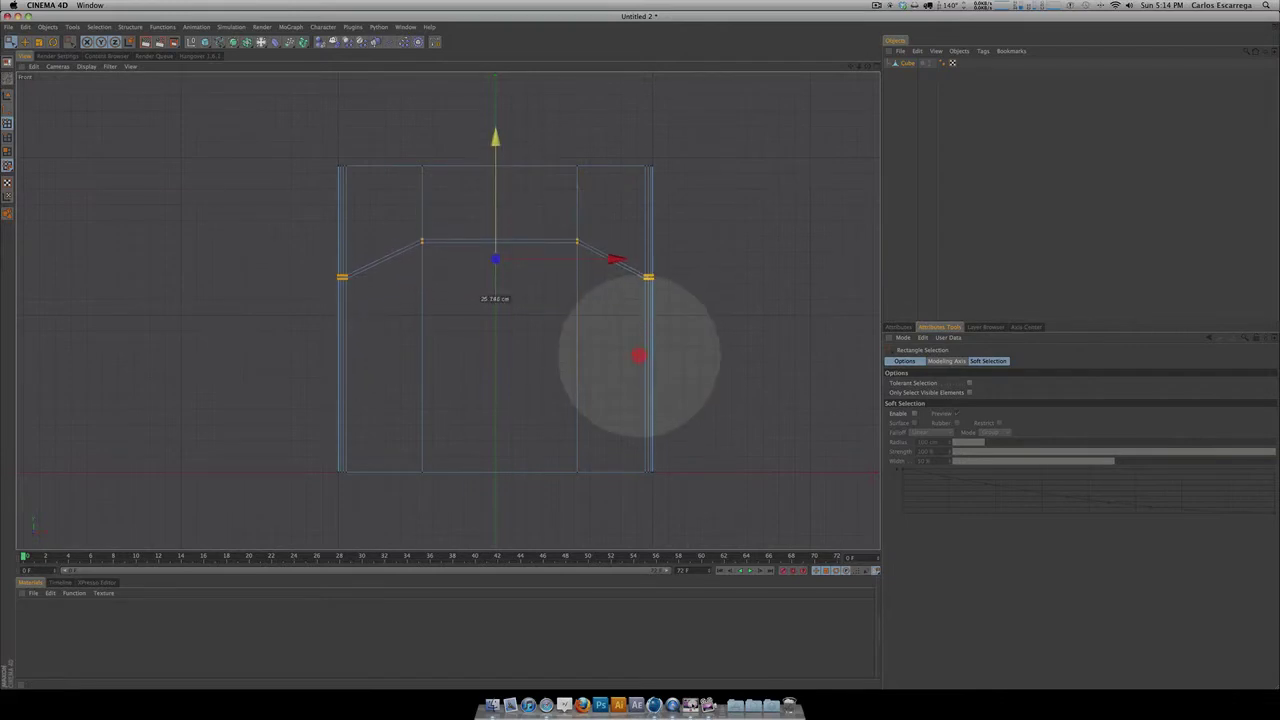
left_click(876, 67)
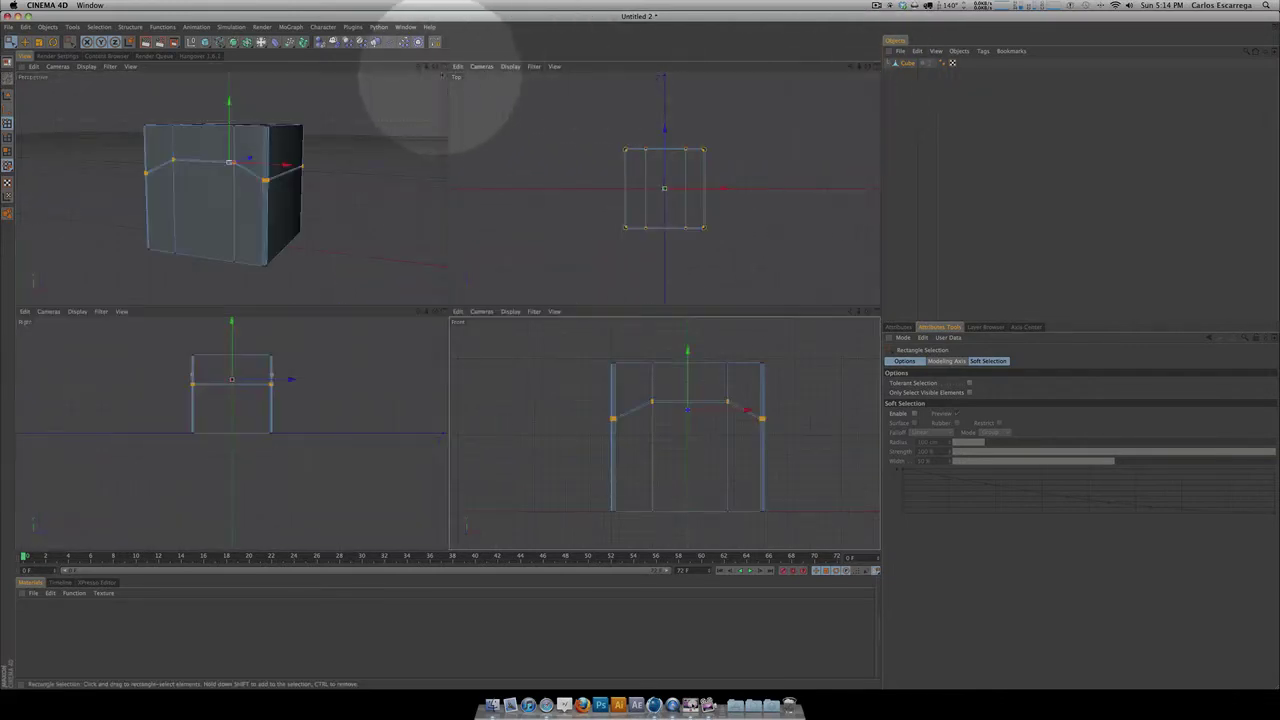
left_click(443, 68)
key("3")
left_click_drag(600, 320, 657, 357)
Step: Switch to QuickTime Player, examine the pedestal's seam at about five seconds in Orchid.mp4, and return to CINEMA 4D
left_click(680, 692)
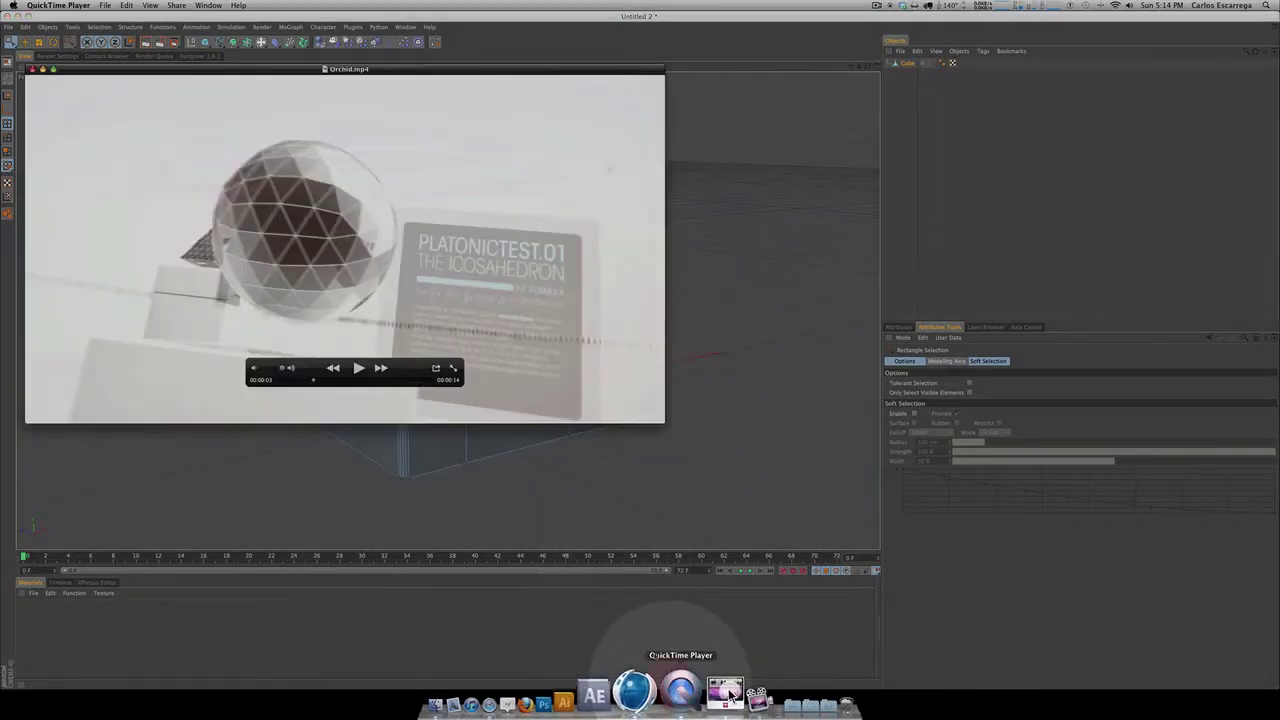
left_click_drag(314, 381, 335, 380)
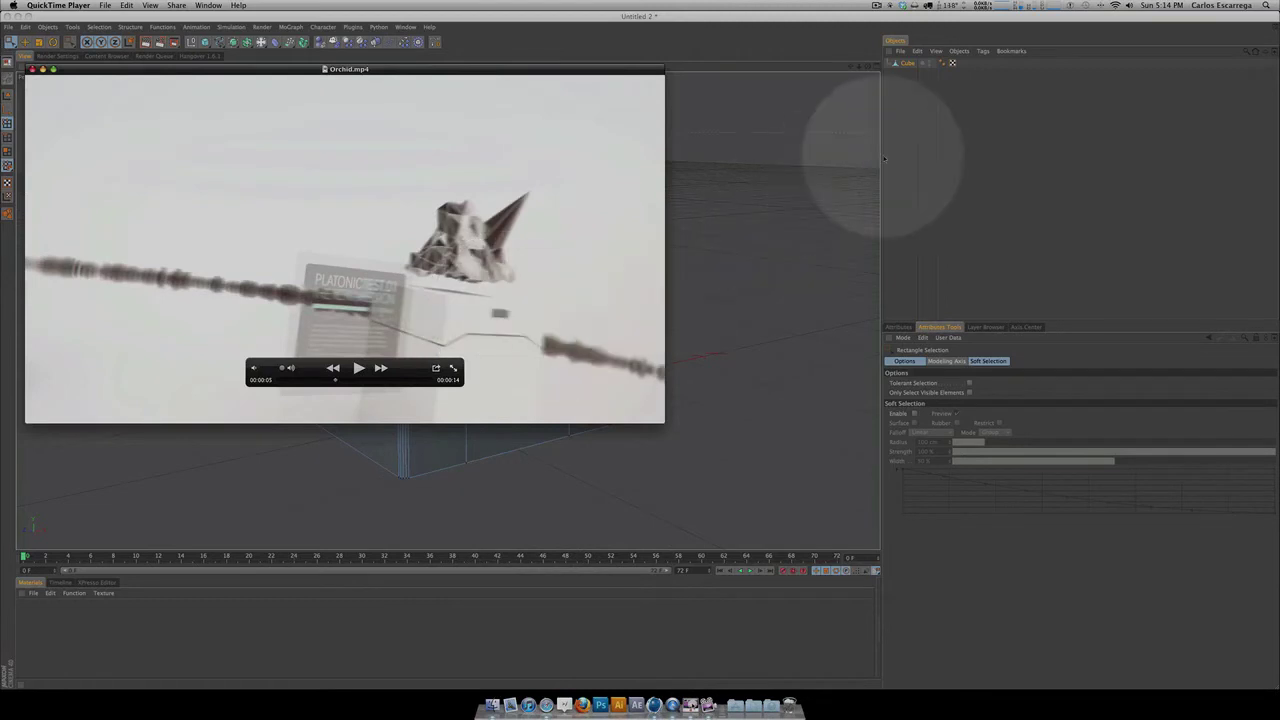
left_click(900, 151)
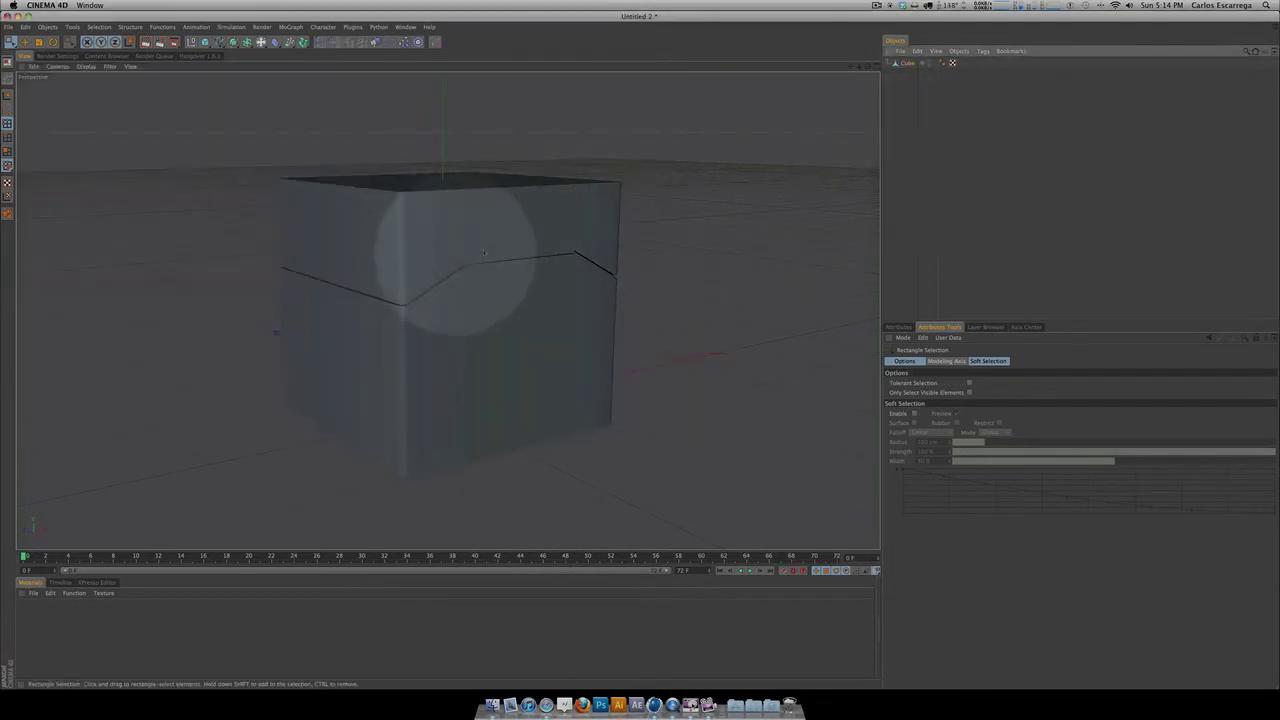
Step: Select the middle polygon above the seam on the cube's front face
key("3")
left_click_drag(514, 243, 640, 351)
left_click(907, 63)
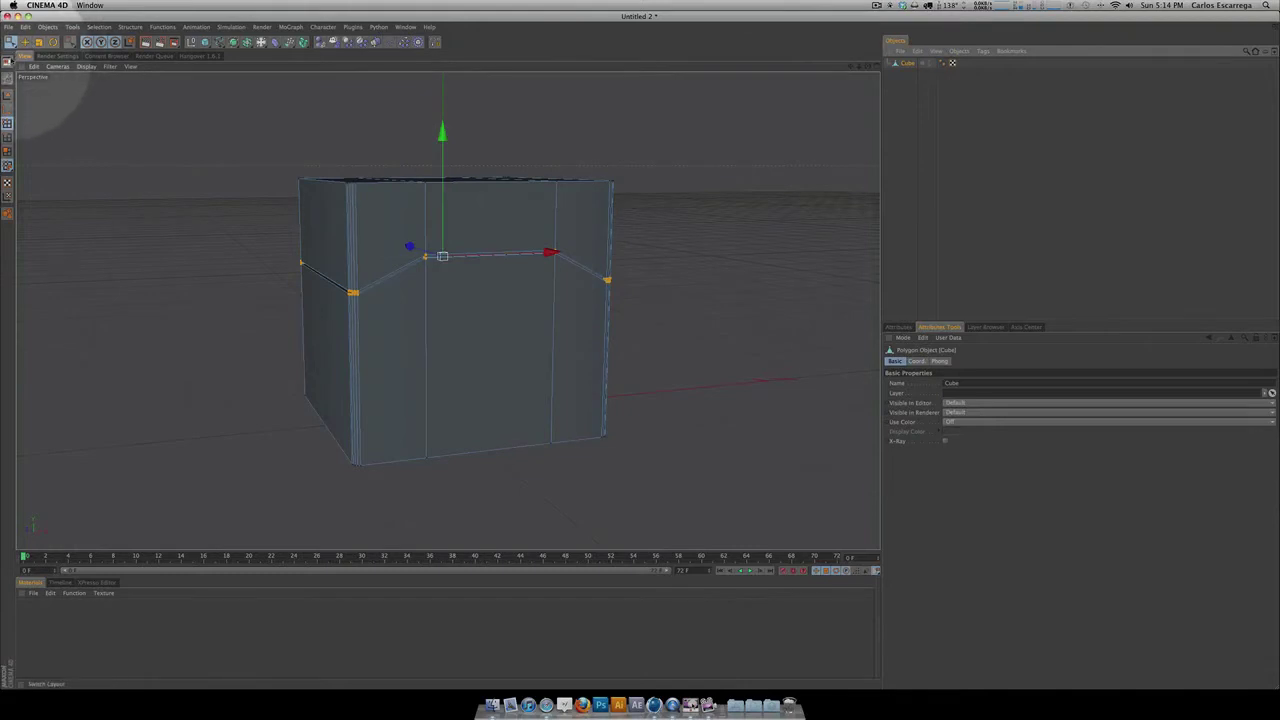
left_click(23, 52)
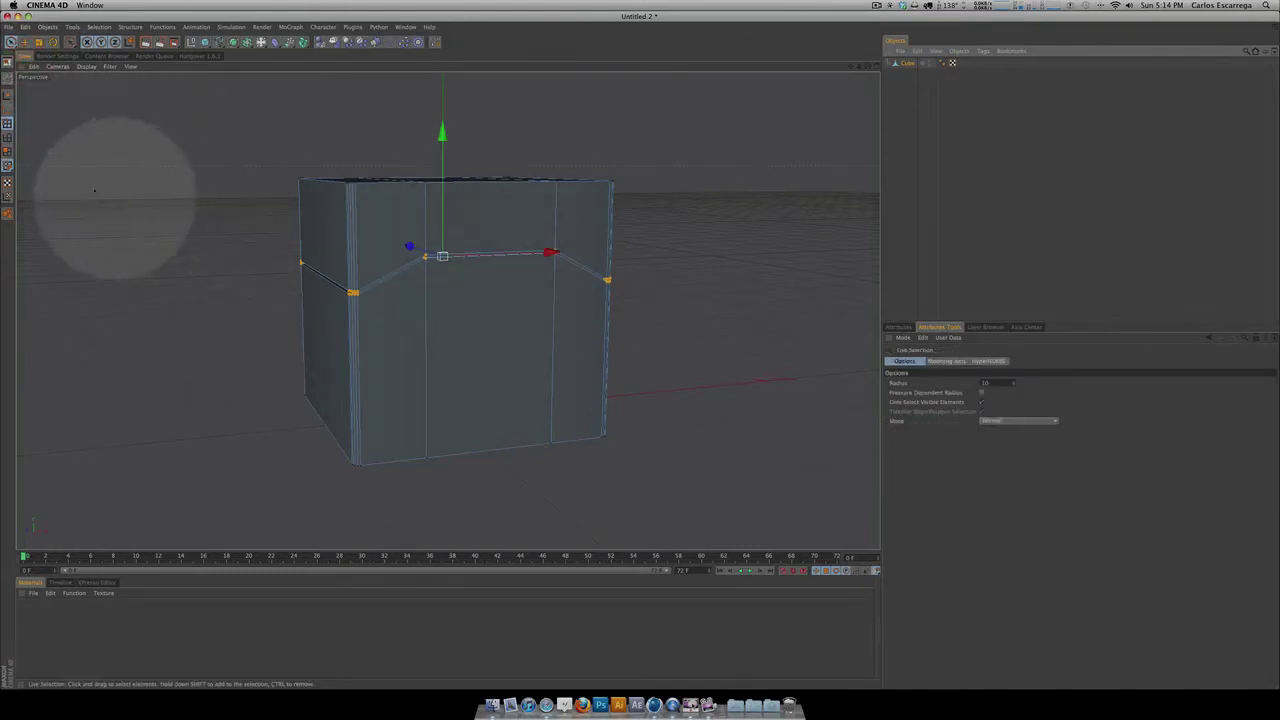
left_click(368, 212)
left_click(487, 216)
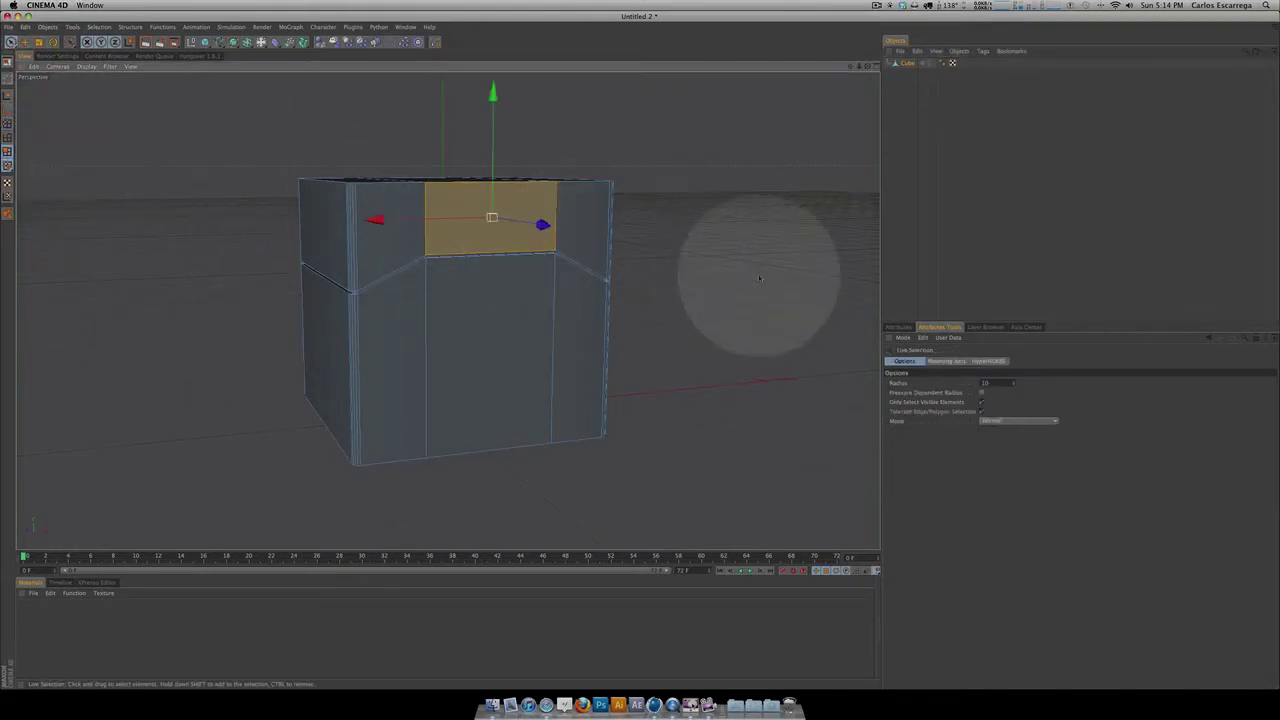
Step: Inset the selected polygon with Extrude Inner by about 6 cm
left_click(129, 27)
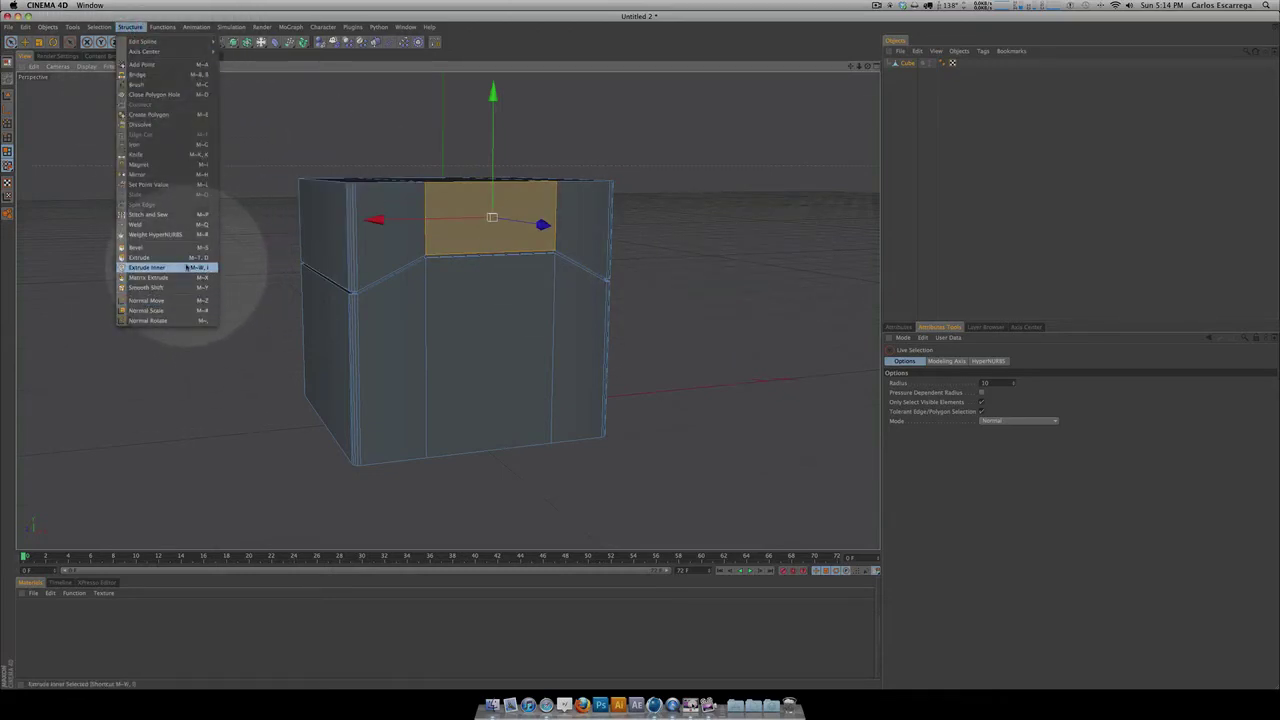
left_click(709, 339)
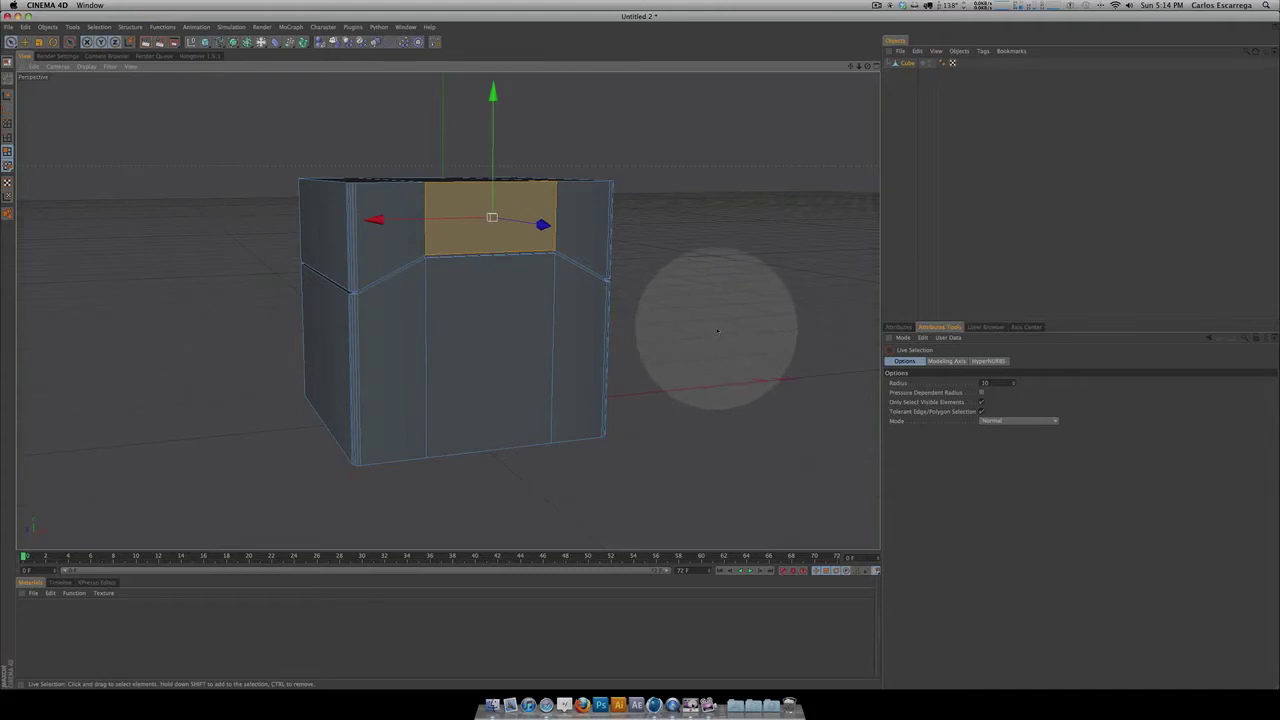
key("i")
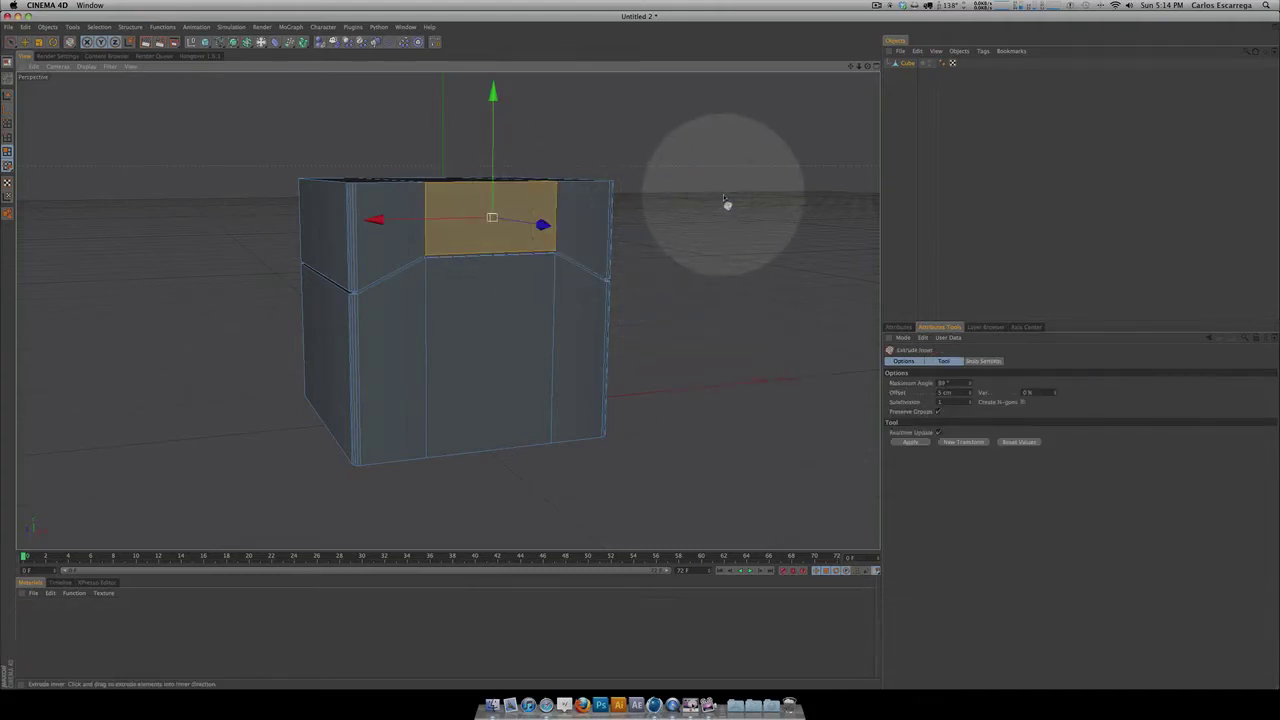
left_click_drag(725, 204, 375, 222)
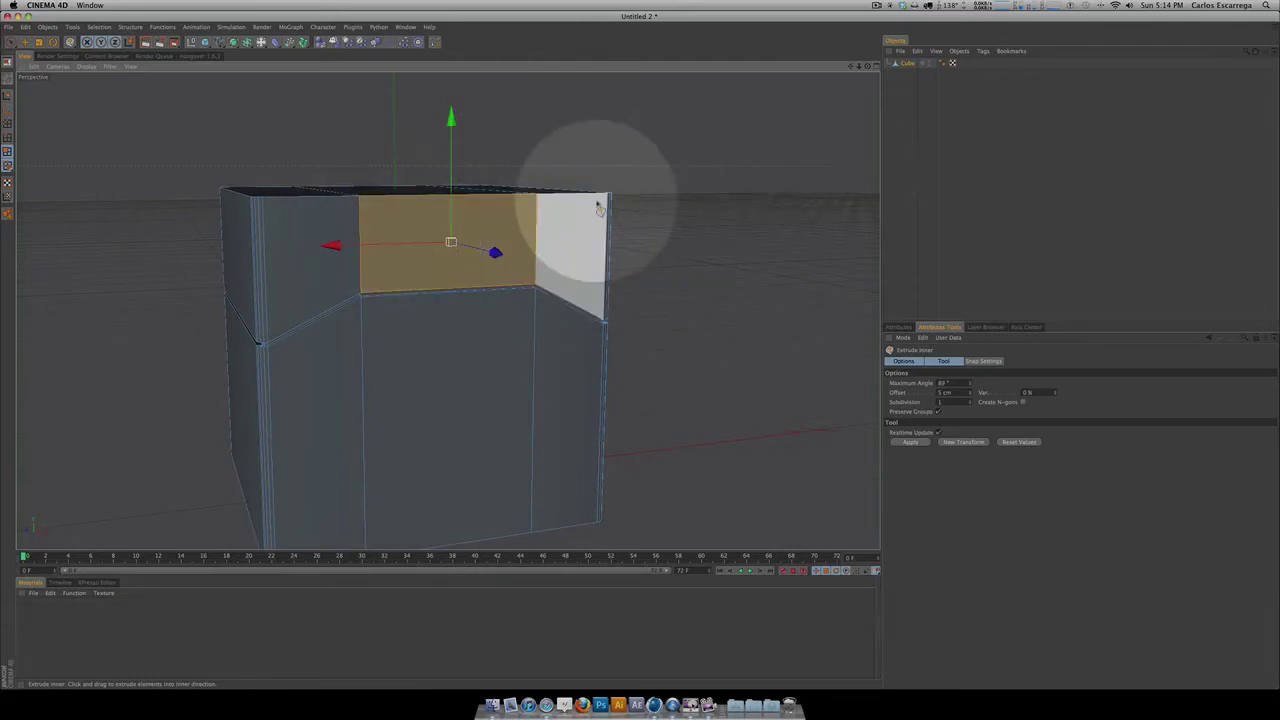
left_click_drag(680, 209, 703, 168)
left_click_drag(639, 352, 632, 352)
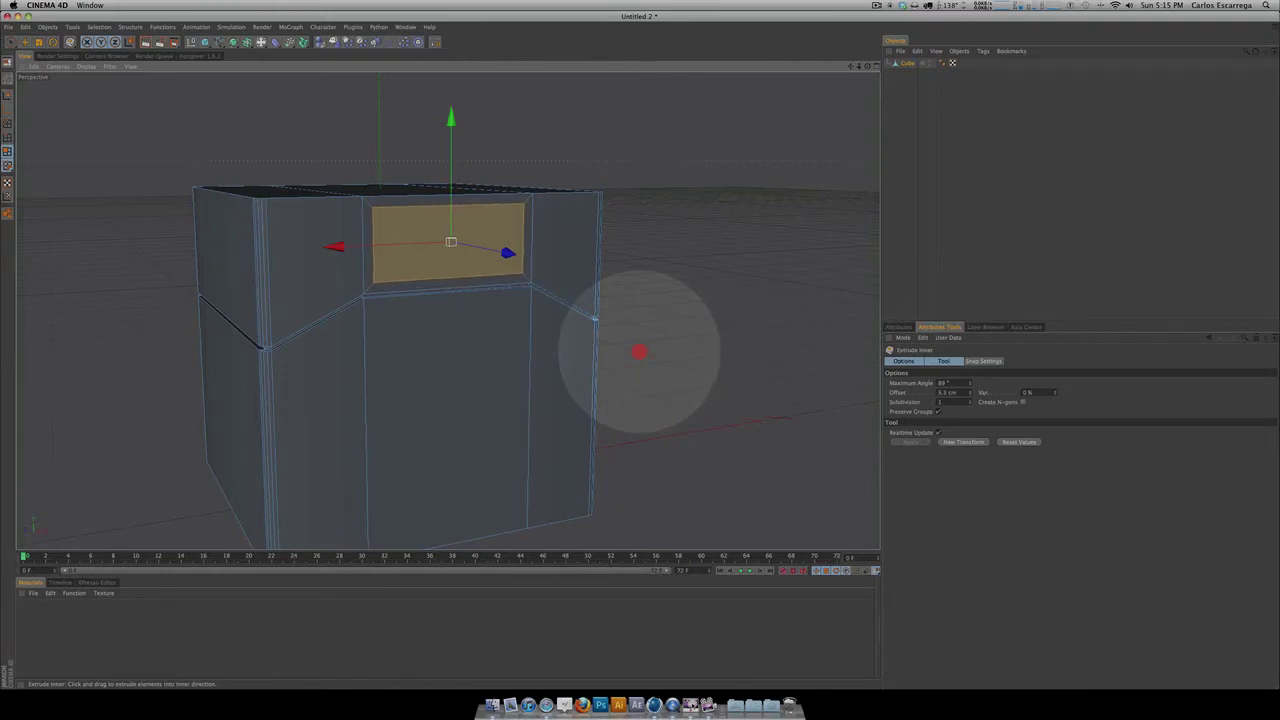
left_click(755, 142)
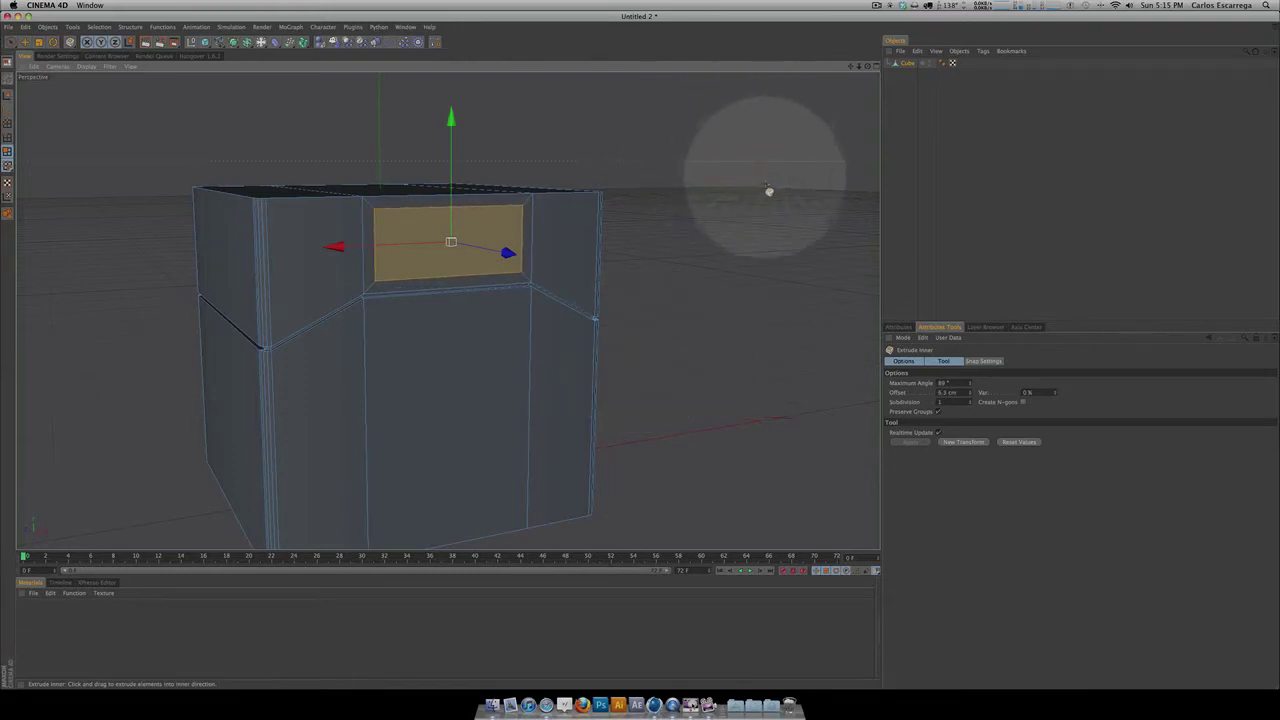
Step: Scale the inset polygon down uniformly to a small rectangular panel centred above the seam
left_click_drag(630, 350, 649, 349)
key("t")
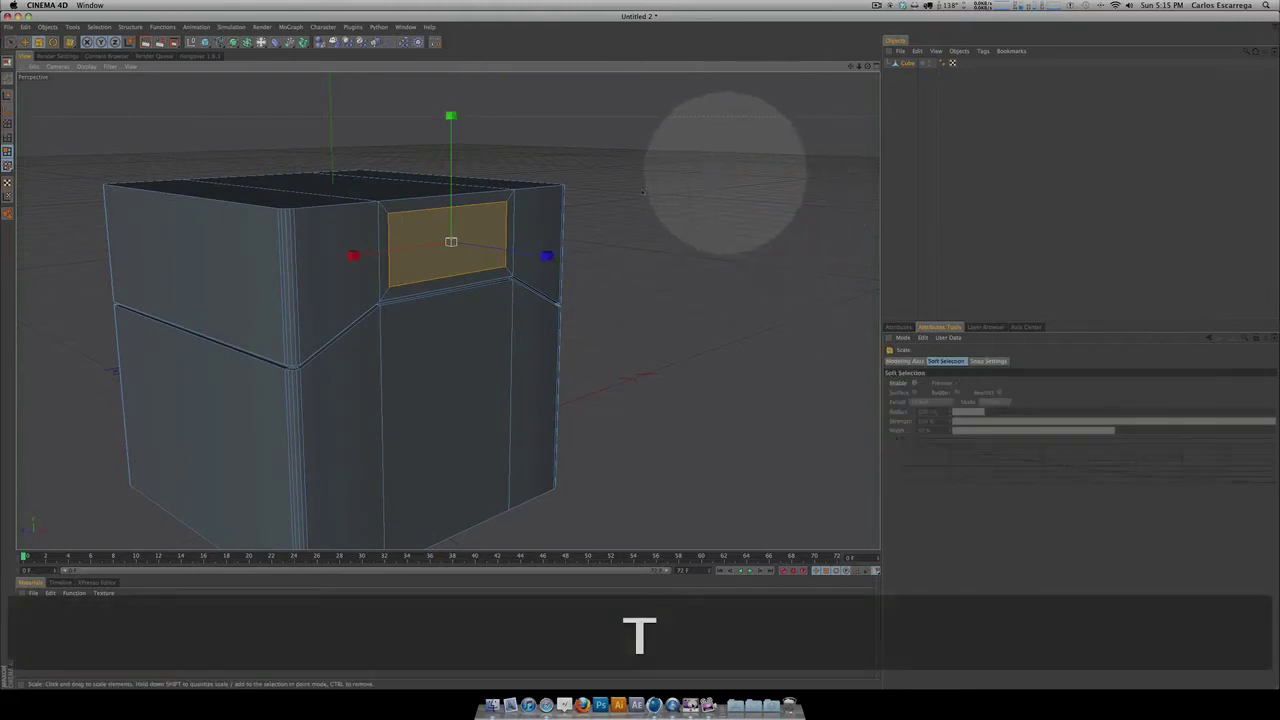
left_click_drag(478, 244, 639, 353)
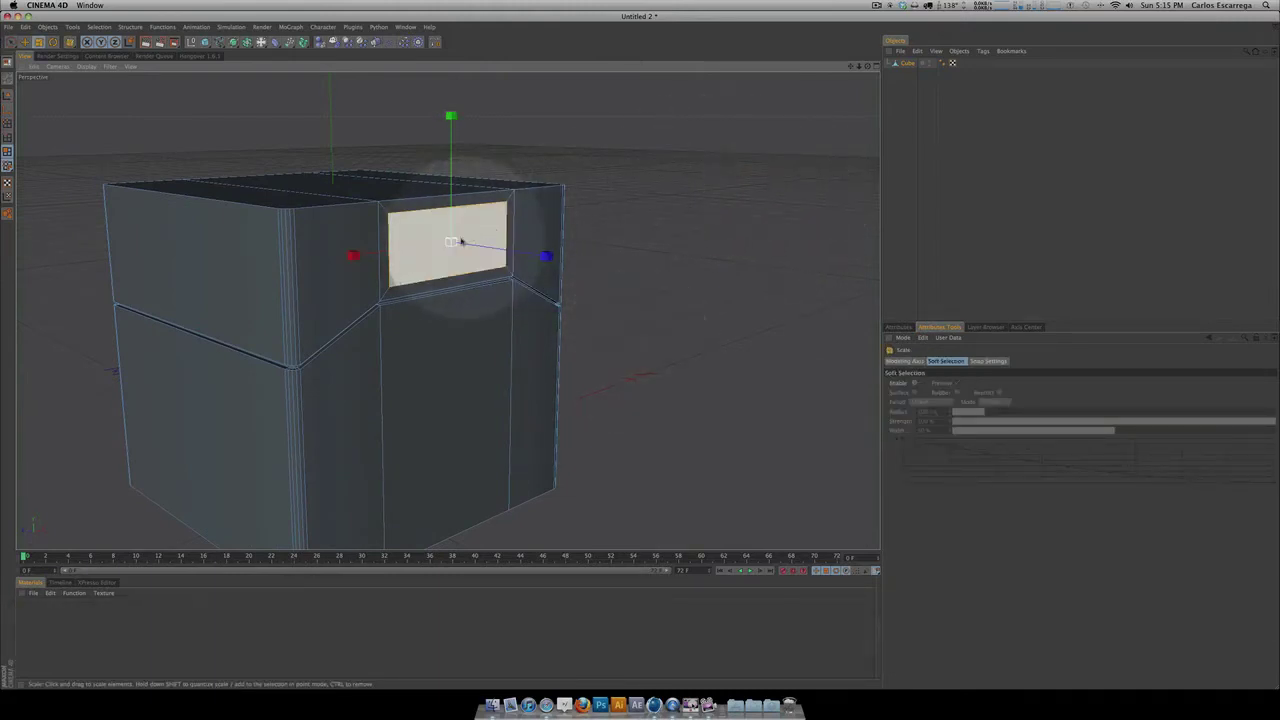
left_click_drag(460, 241, 636, 352)
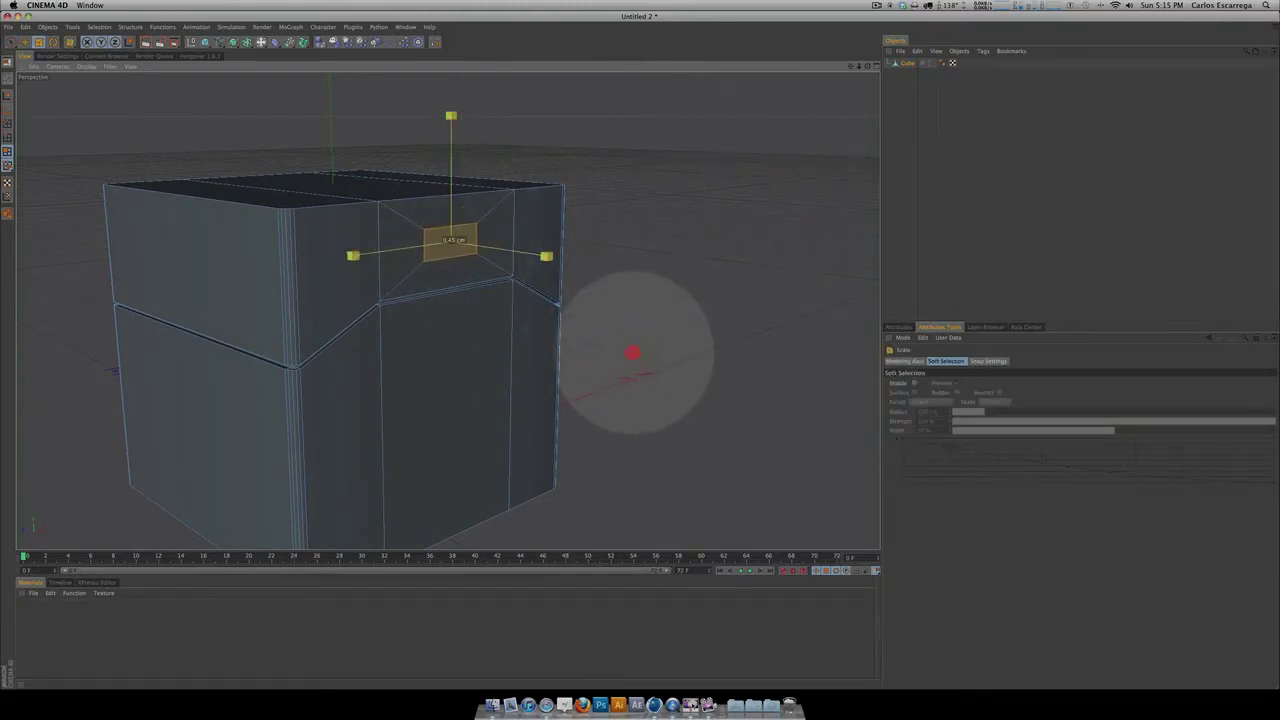
left_click_drag(500, 216, 679, 351)
Step: Extrude the small panel slightly outward from the cube's face and deselect the cube
left_click_drag(392, 183, 627, 349)
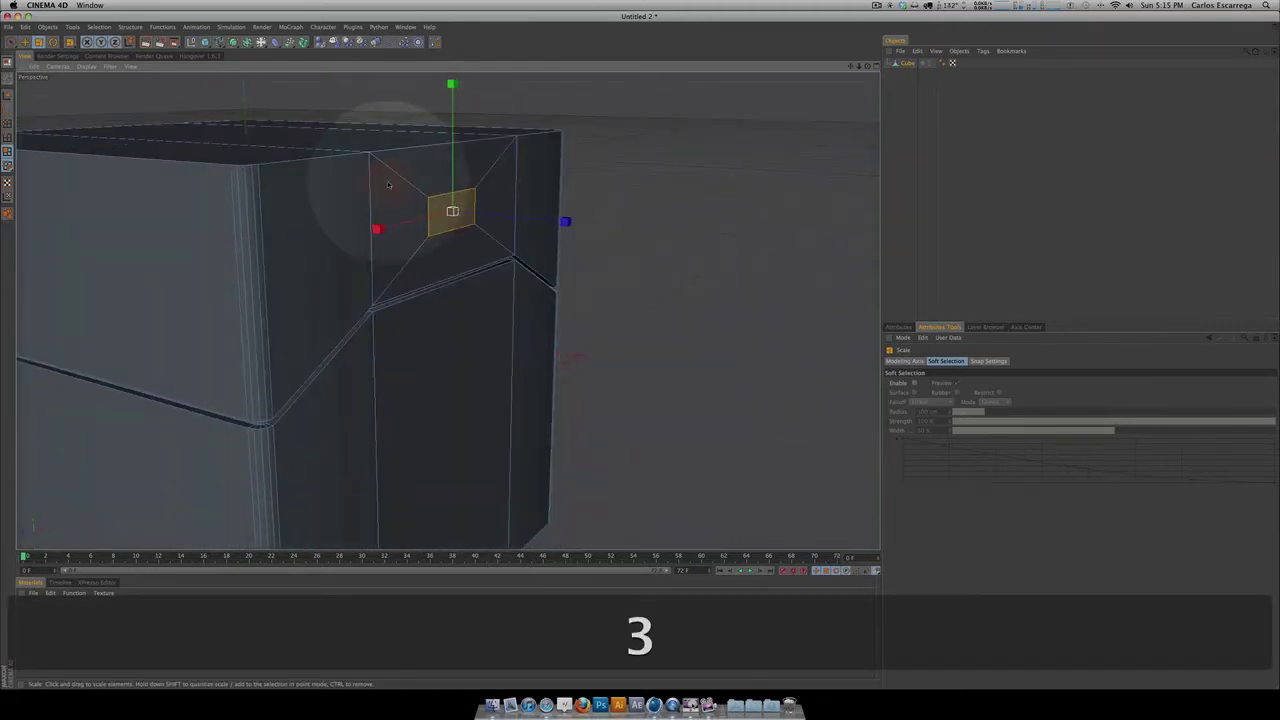
key("d")
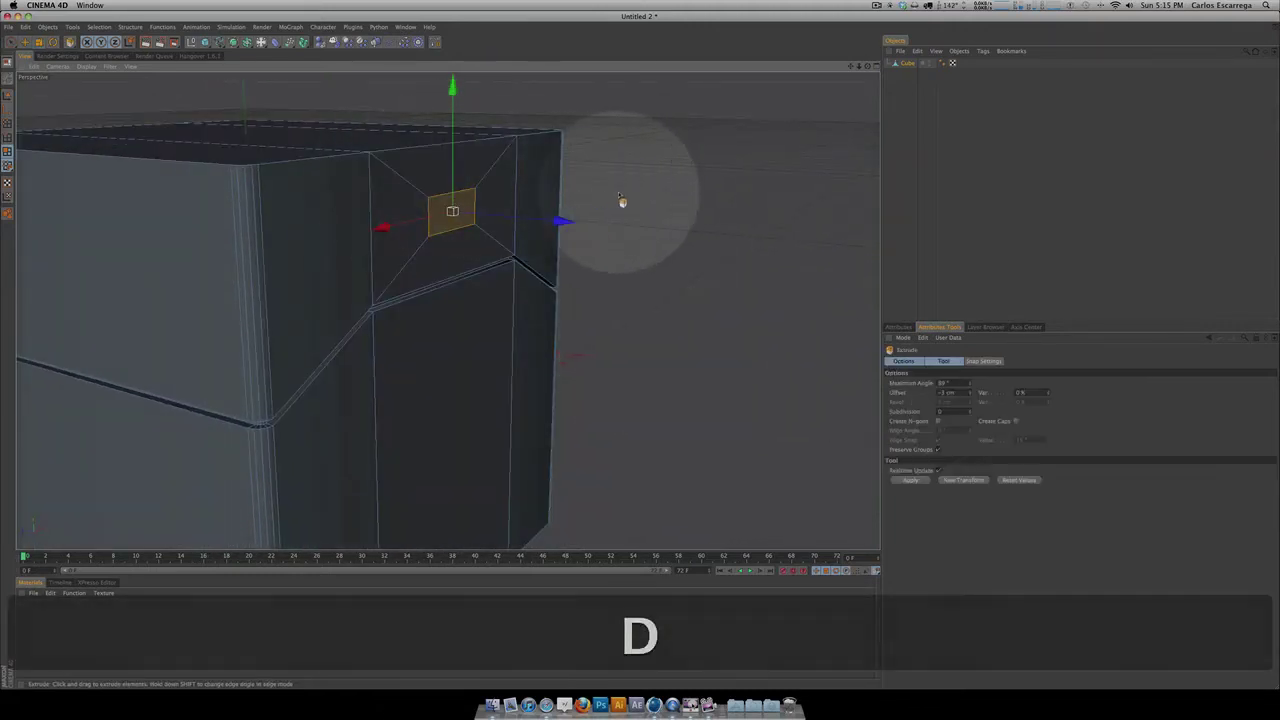
left_click_drag(638, 350, 640, 351)
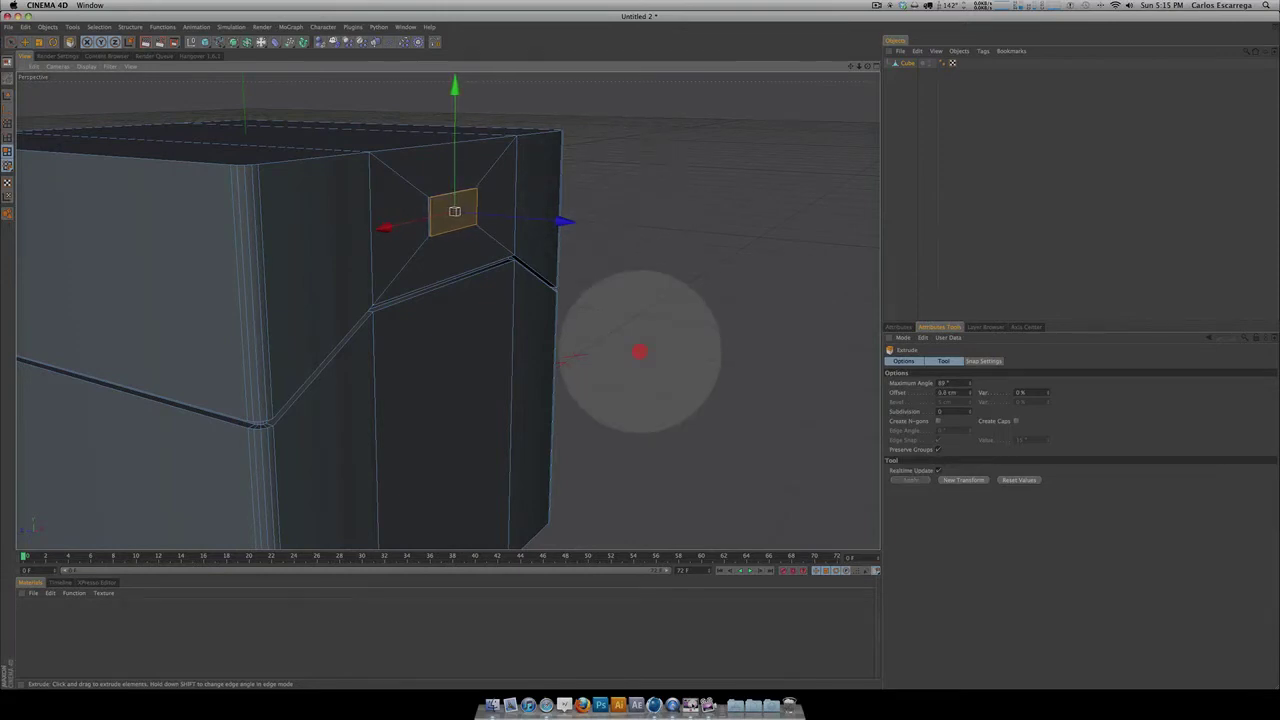
left_click(918, 131)
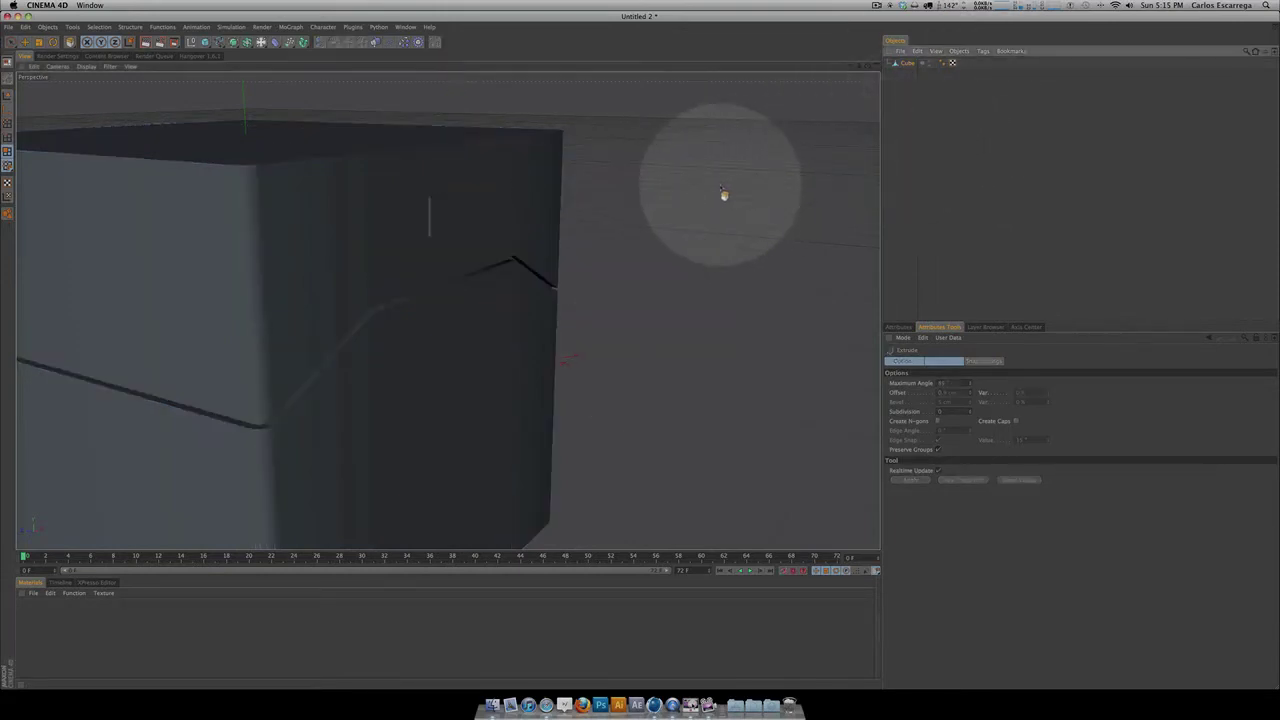
key("3")
left_click_drag(660, 330, 613, 350)
key("2")
left_click_drag(743, 163, 712, 176)
key("3")
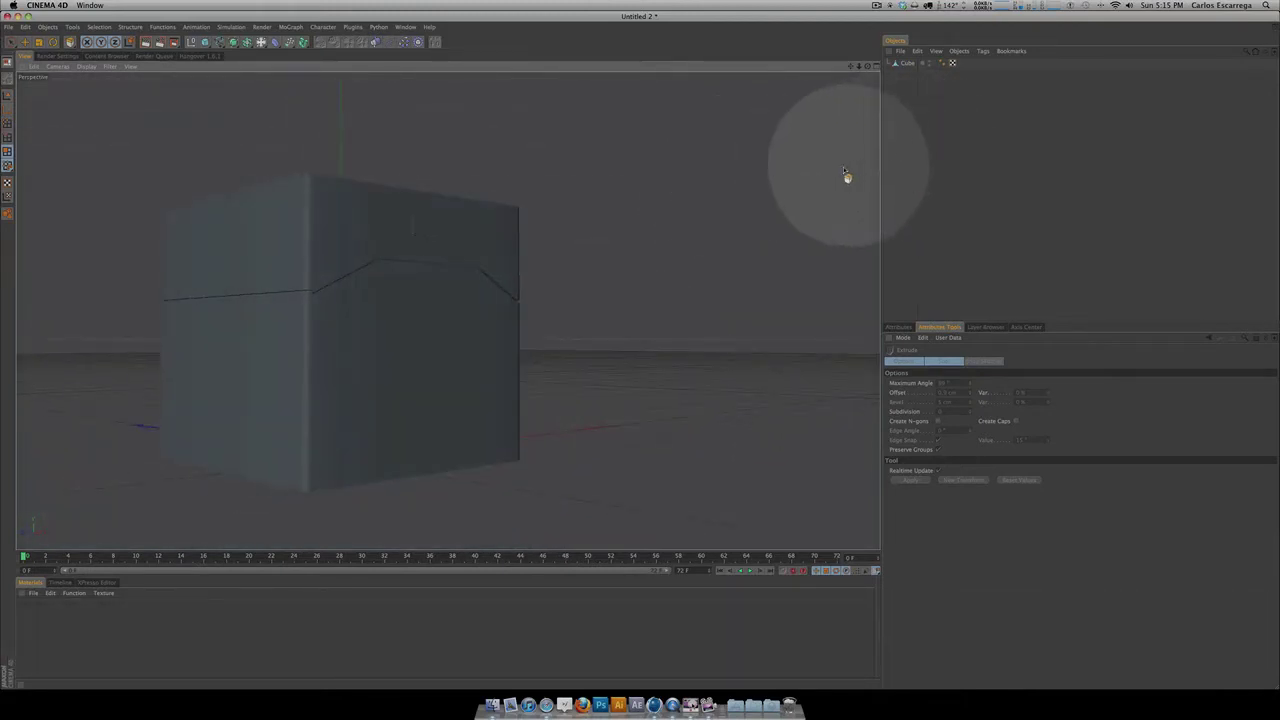
Step: Create a new material with a light blue-grey colour of R 204, G 212, B 220
double_click(127, 622)
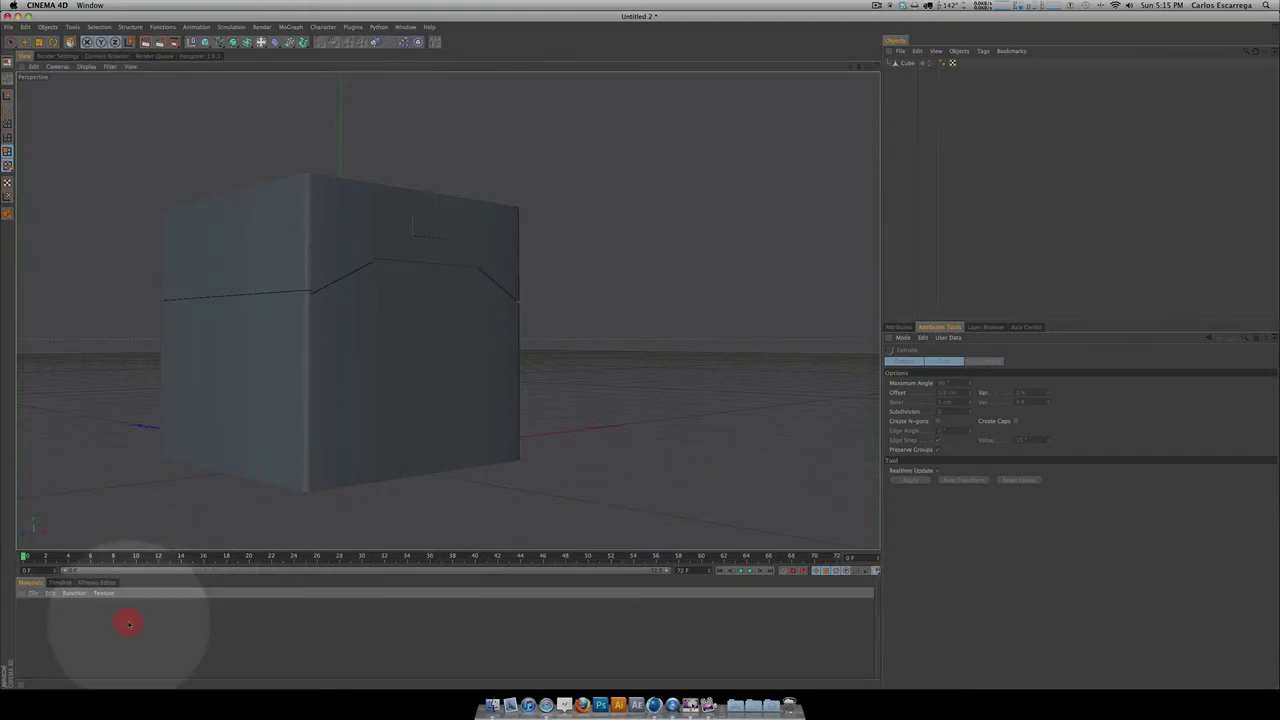
double_click(27, 612)
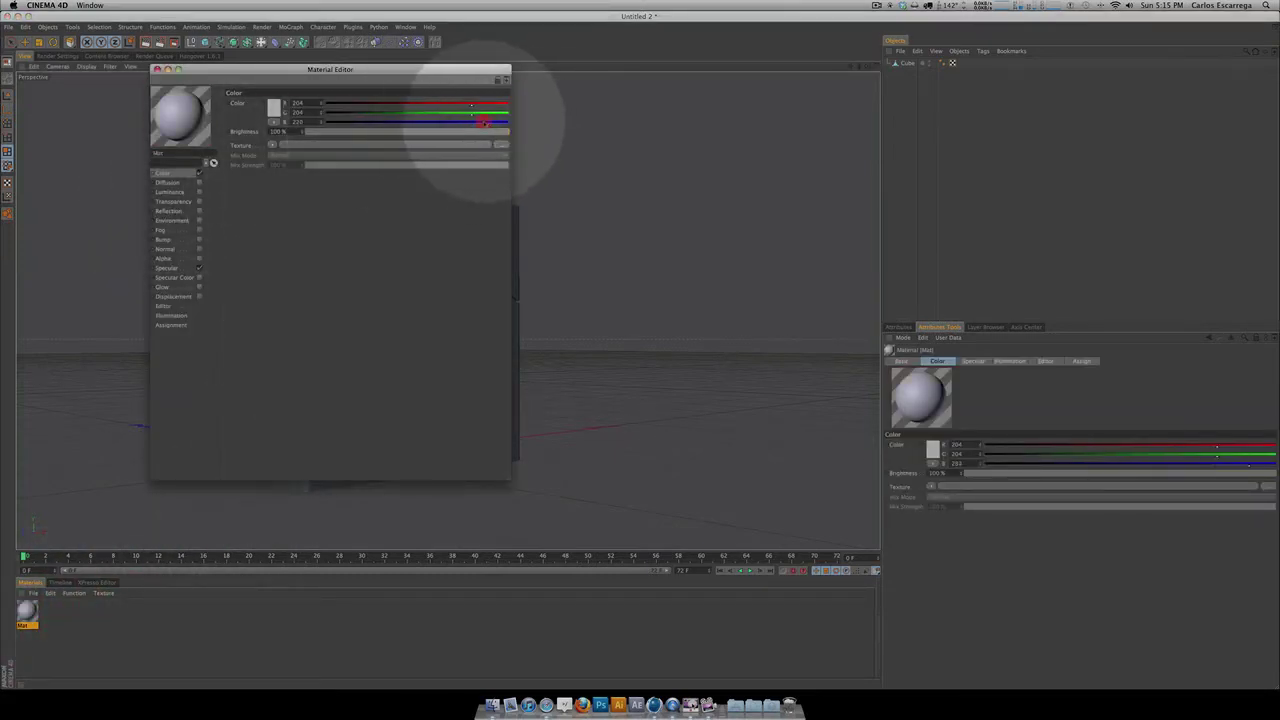
left_click_drag(480, 116, 477, 116)
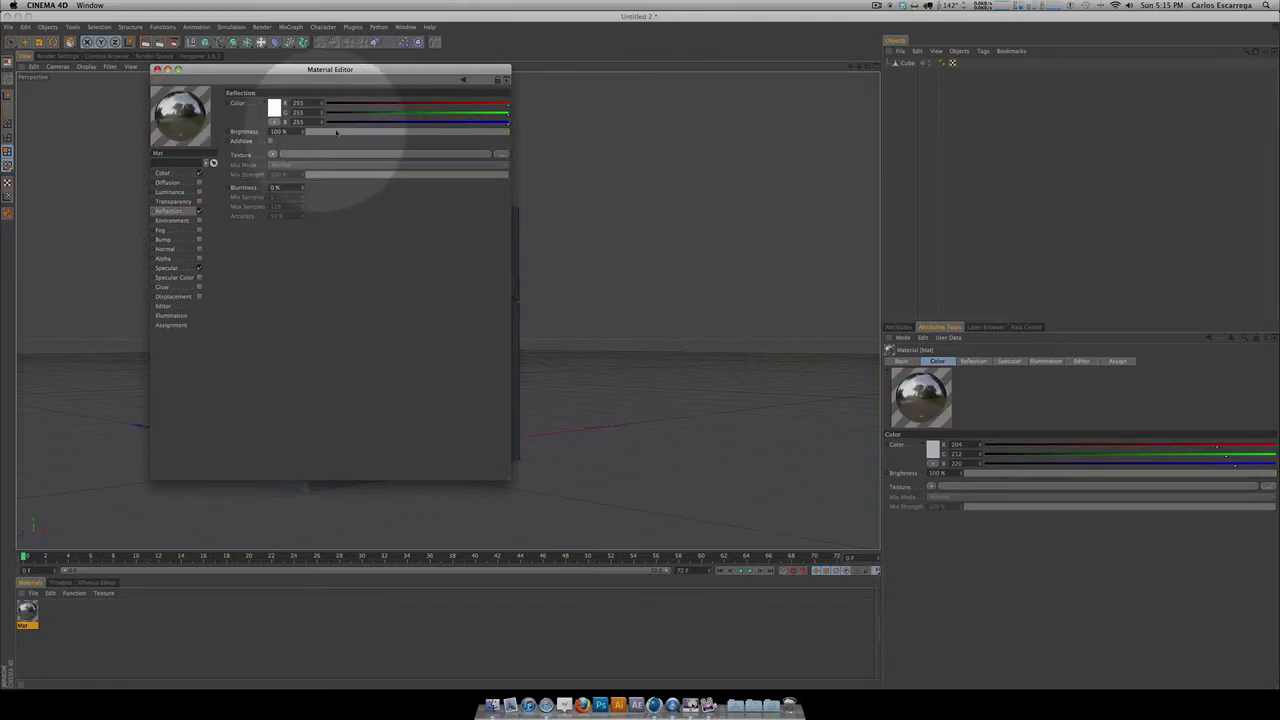
Step: Give the material a reflection at 5% brightness with a Fresnel texture at 11% mix strength, and close the Material Editor
left_click(272, 154)
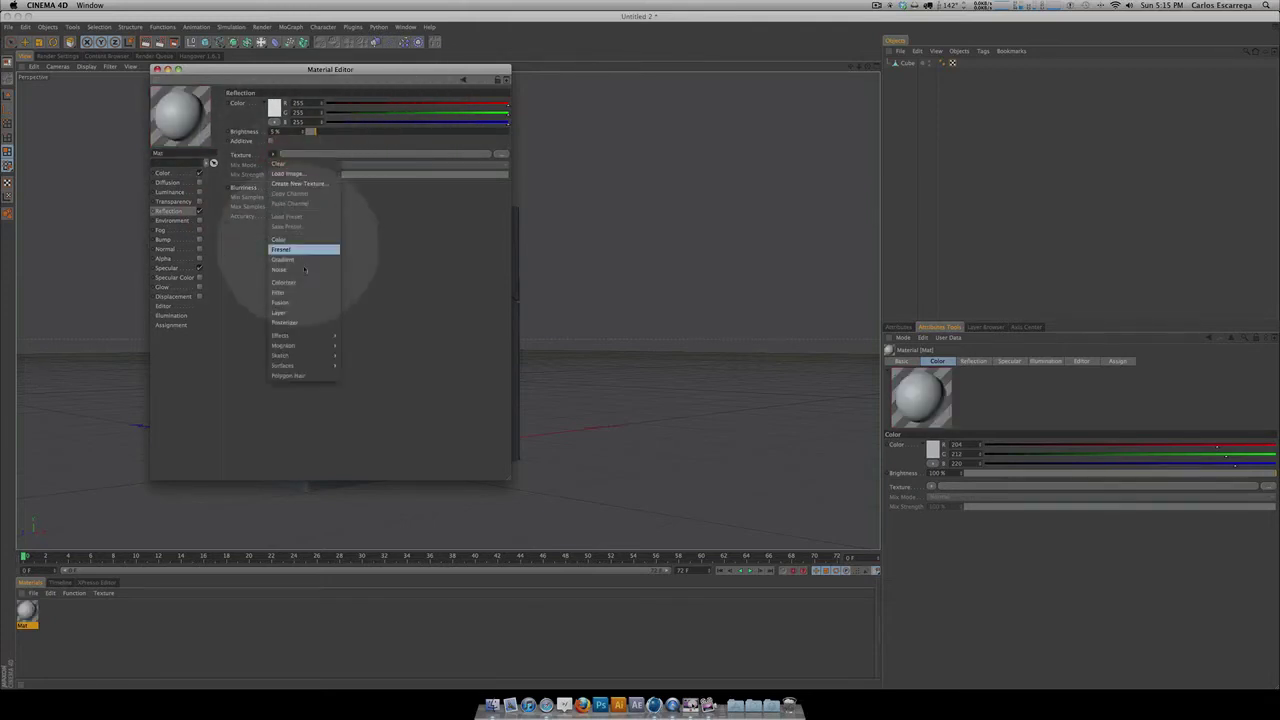
left_click(293, 250)
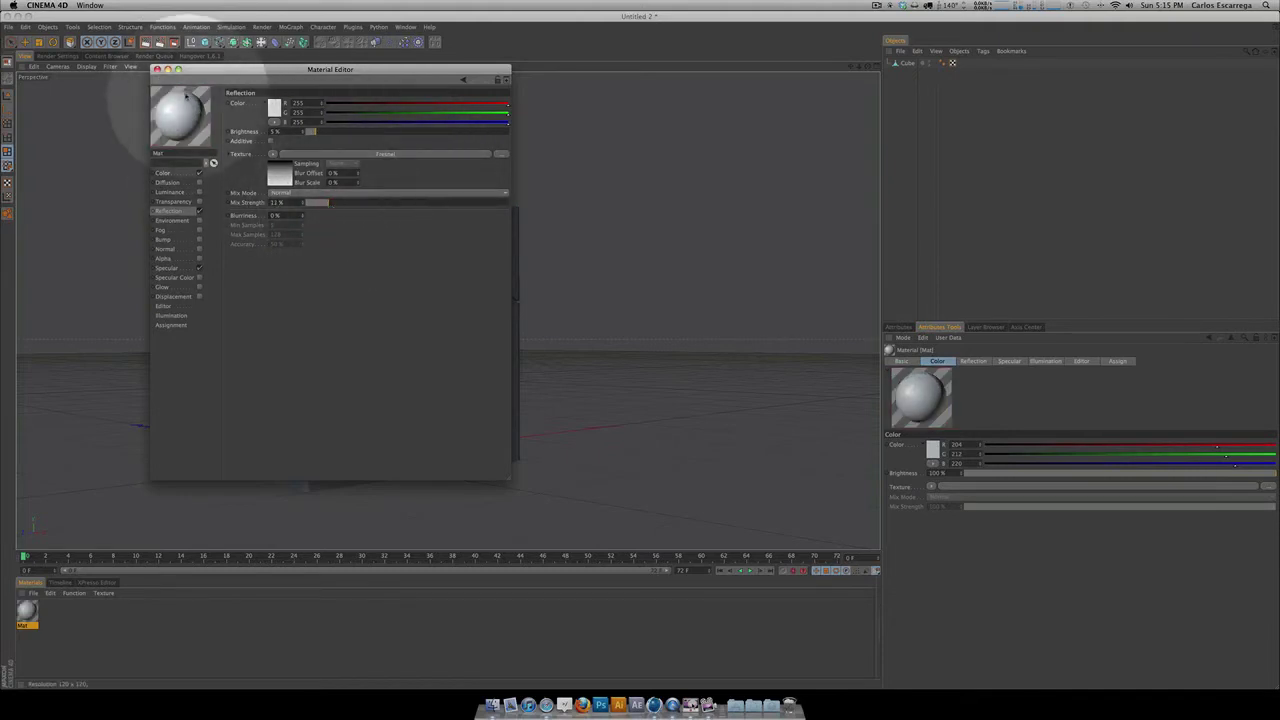
left_click(156, 69)
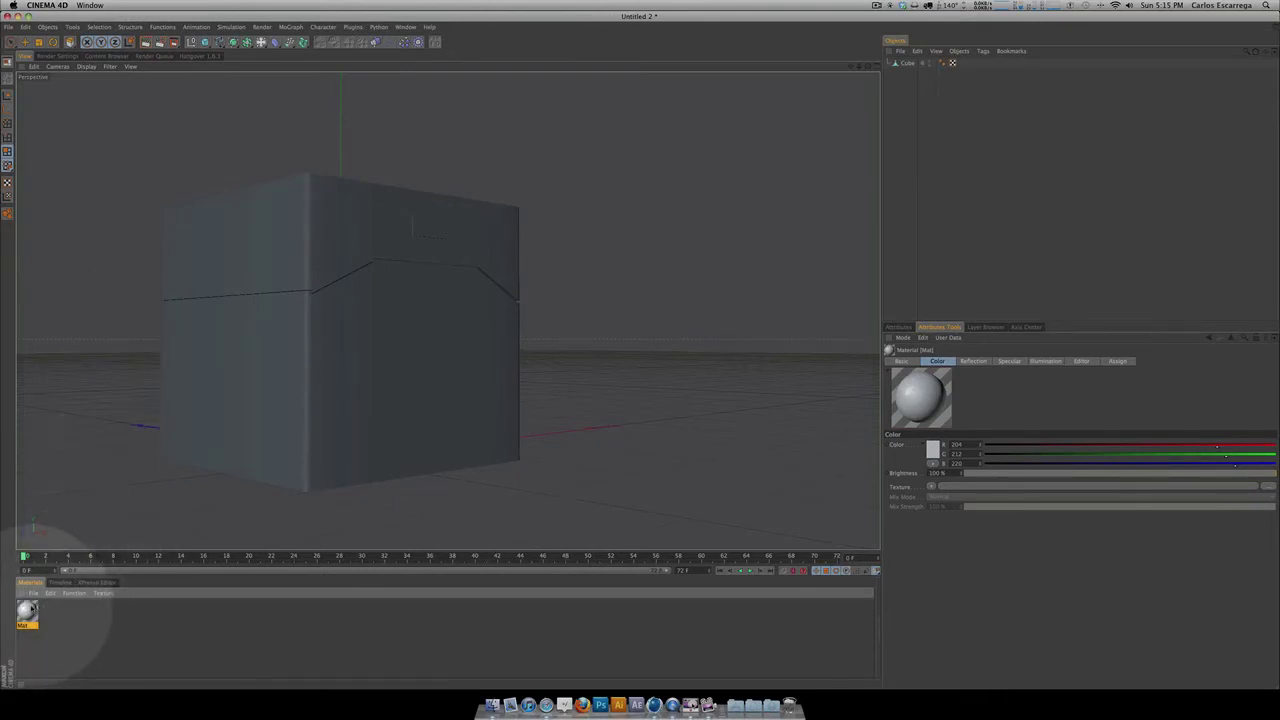
Step: Apply the new material to the cube and view its front from another angle
left_click_drag(31, 607, 908, 64)
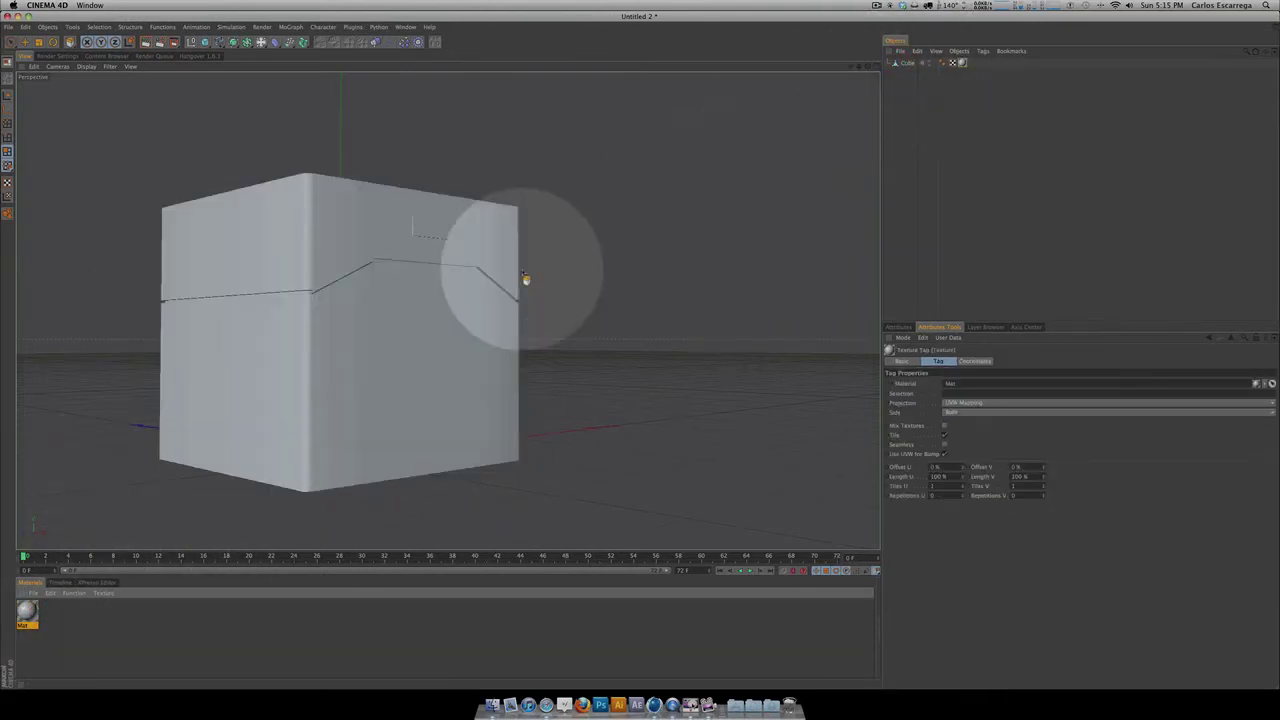
mouse_move(524, 283)
left_mouse_down()
mouse_move(651, 349)
mouse_move(480, 274)
left_mouse_up()
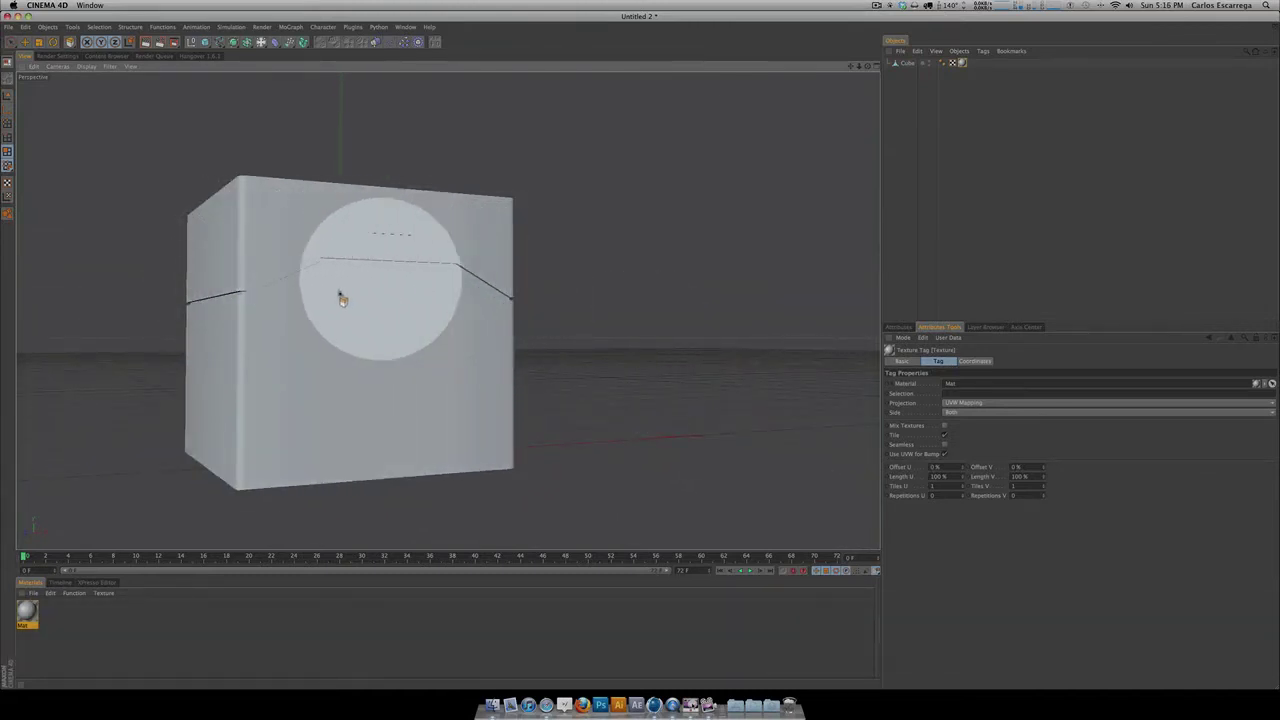
mouse_move(325, 303)
left_mouse_down()
mouse_move(657, 351)
mouse_move(214, 243)
left_mouse_up()
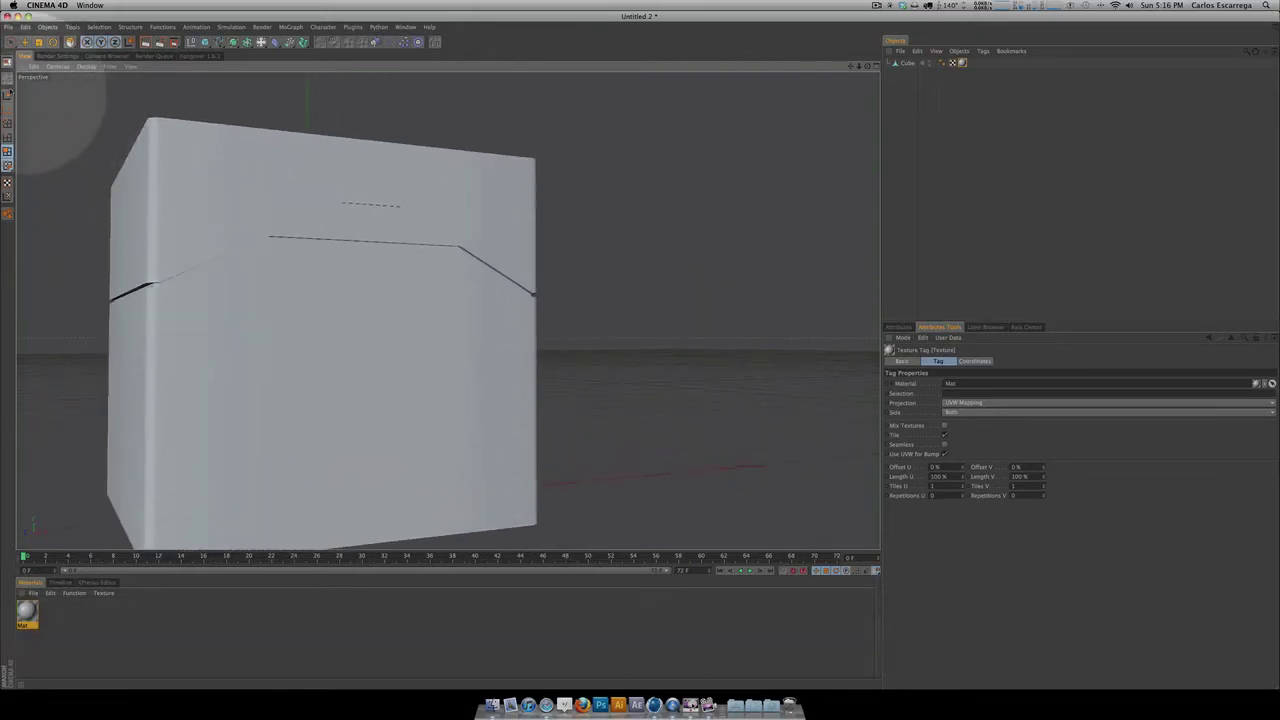
Step: Loop-select the recessed seam's polygons around the cube
left_click(10, 42)
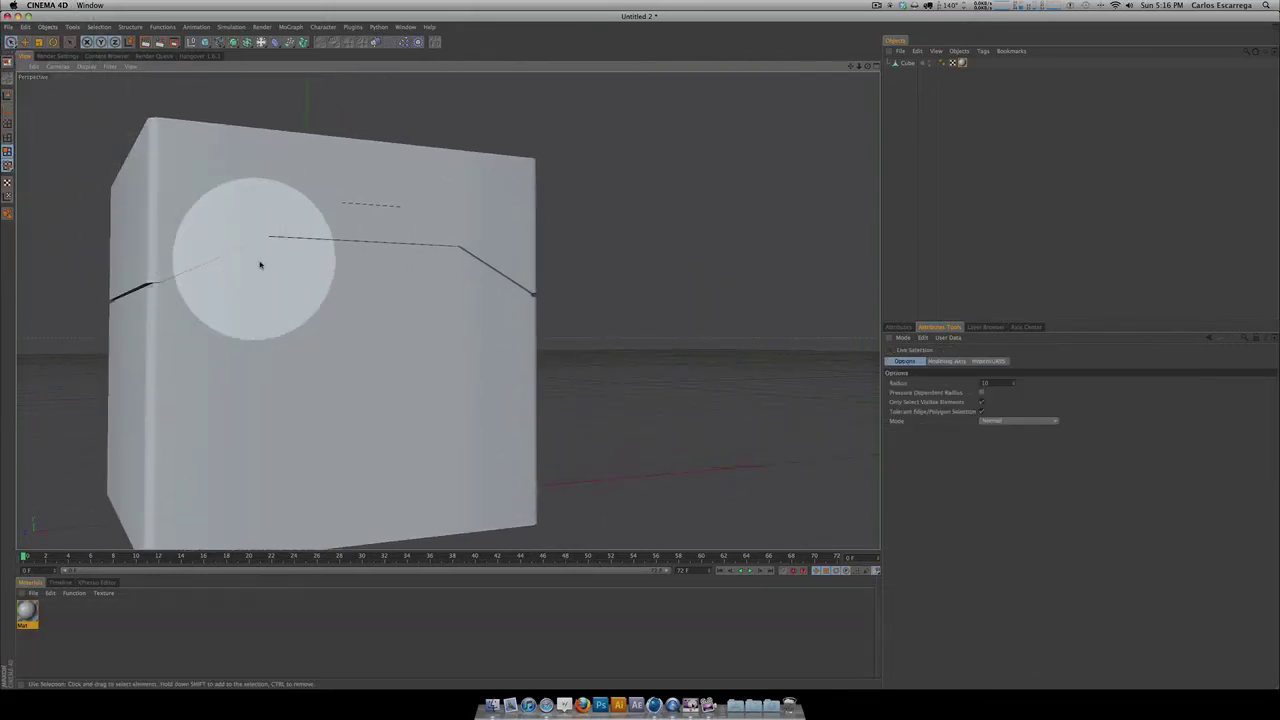
left_click_drag(257, 257, 29, 229)
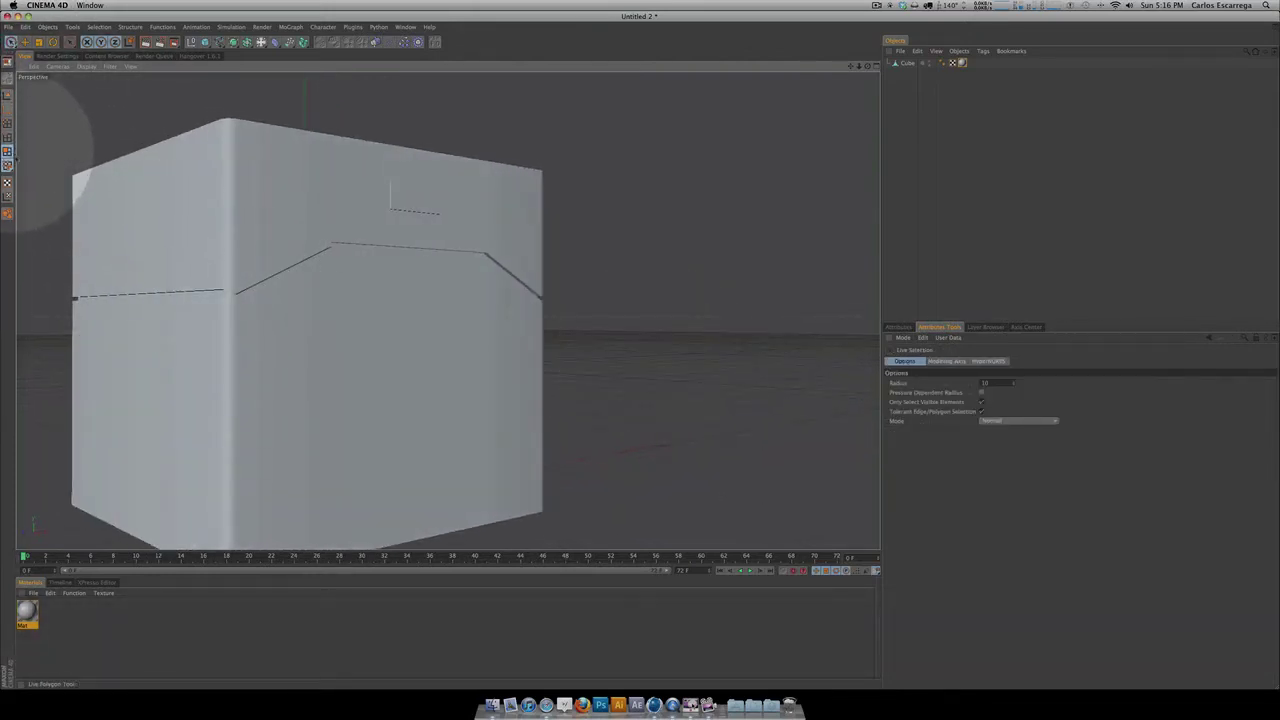
key("u")
key("l")
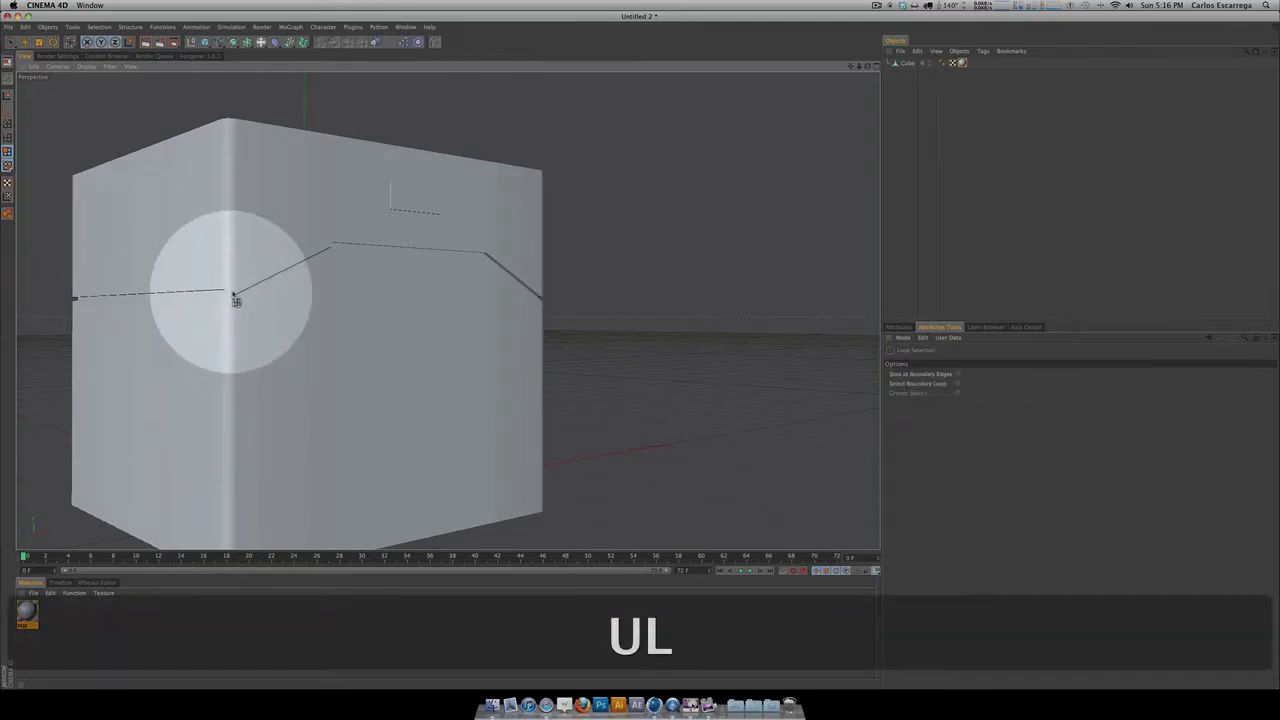
left_click(906, 63)
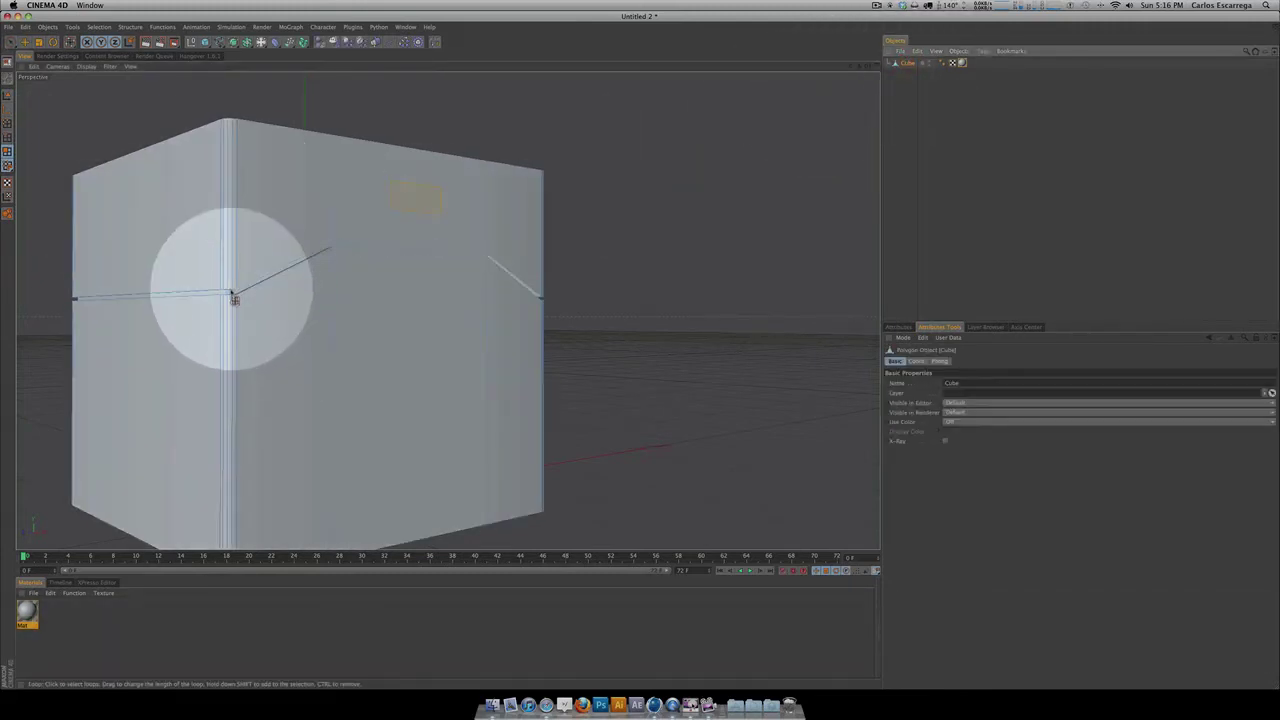
Step: Add the raised panel's front and visible side polygons to the seam selection with Live Selection
key("2")
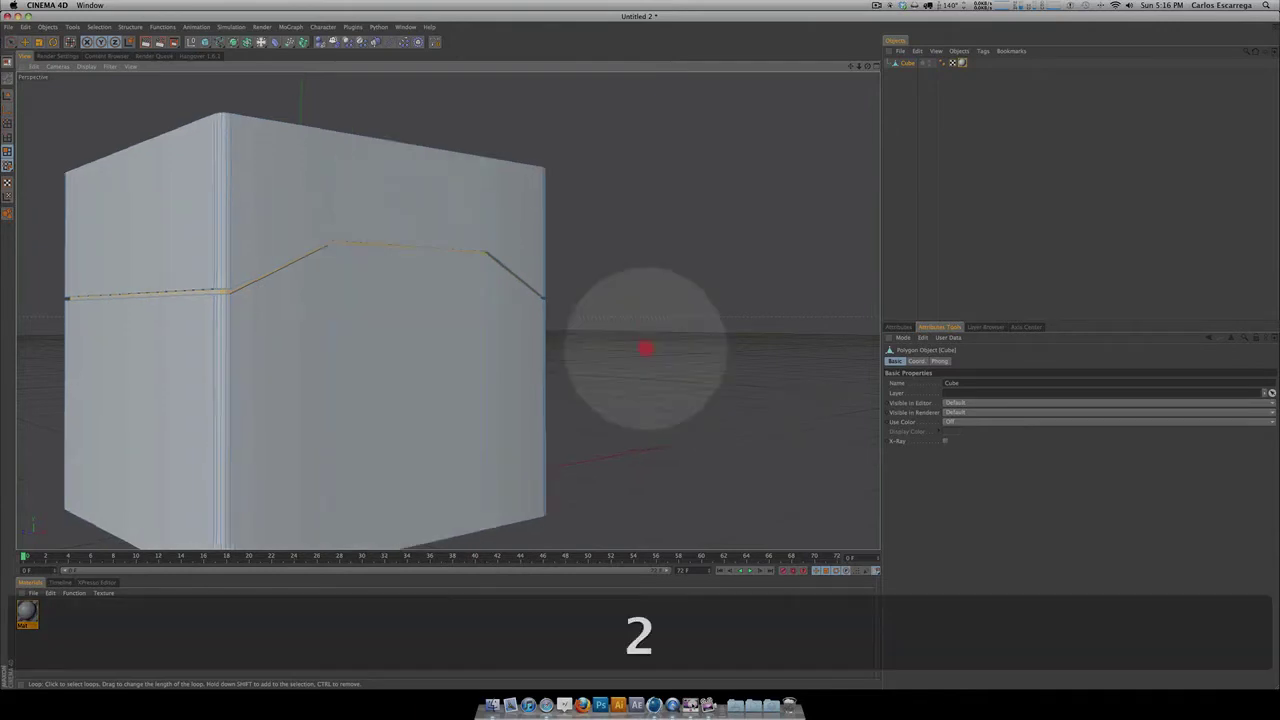
mouse_move(643, 348)
left_mouse_down()
mouse_move(378, 236)
mouse_move(369, 209)
mouse_move(640, 354)
left_mouse_up()
key("1")
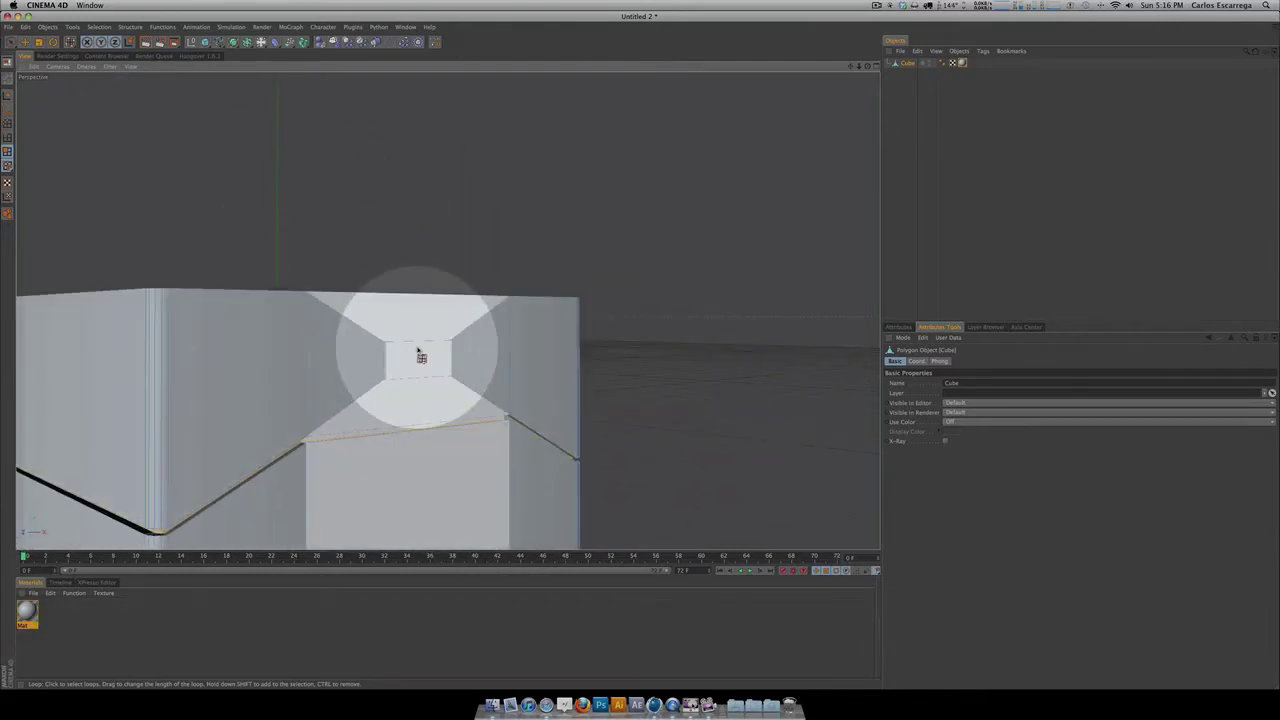
key("space")
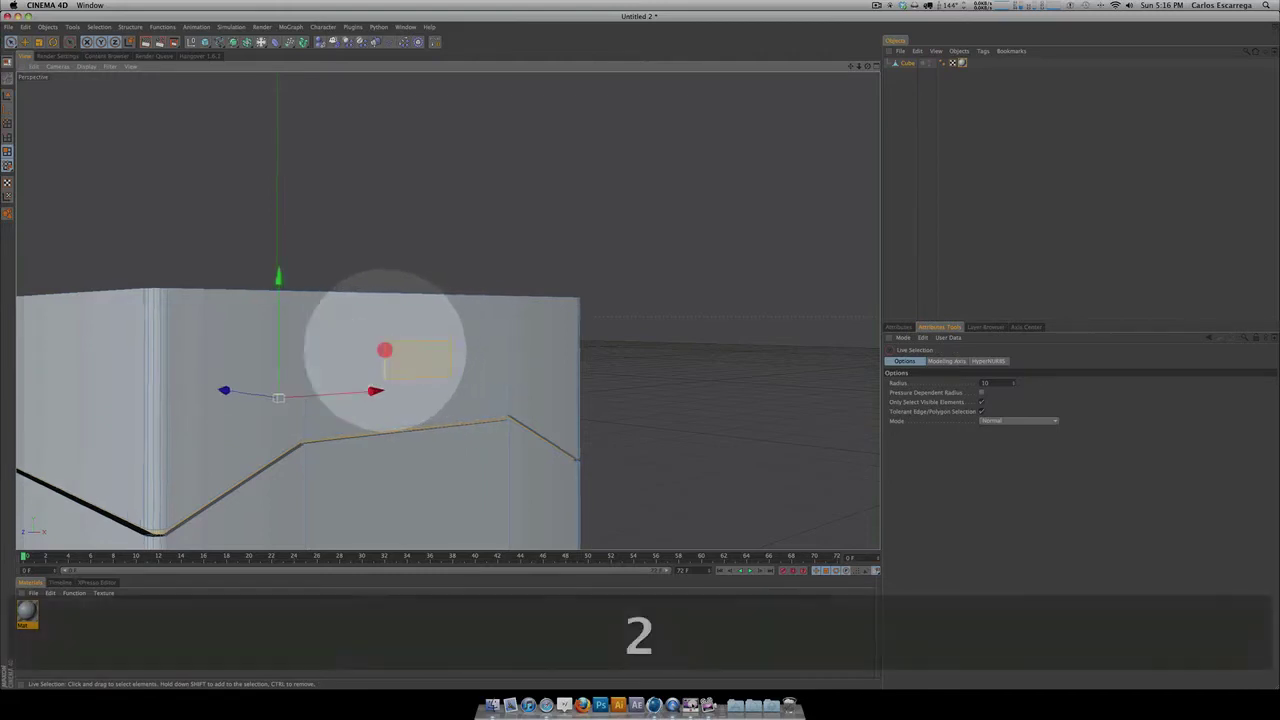
left_click_drag(384, 350, 428, 402)
key("3")
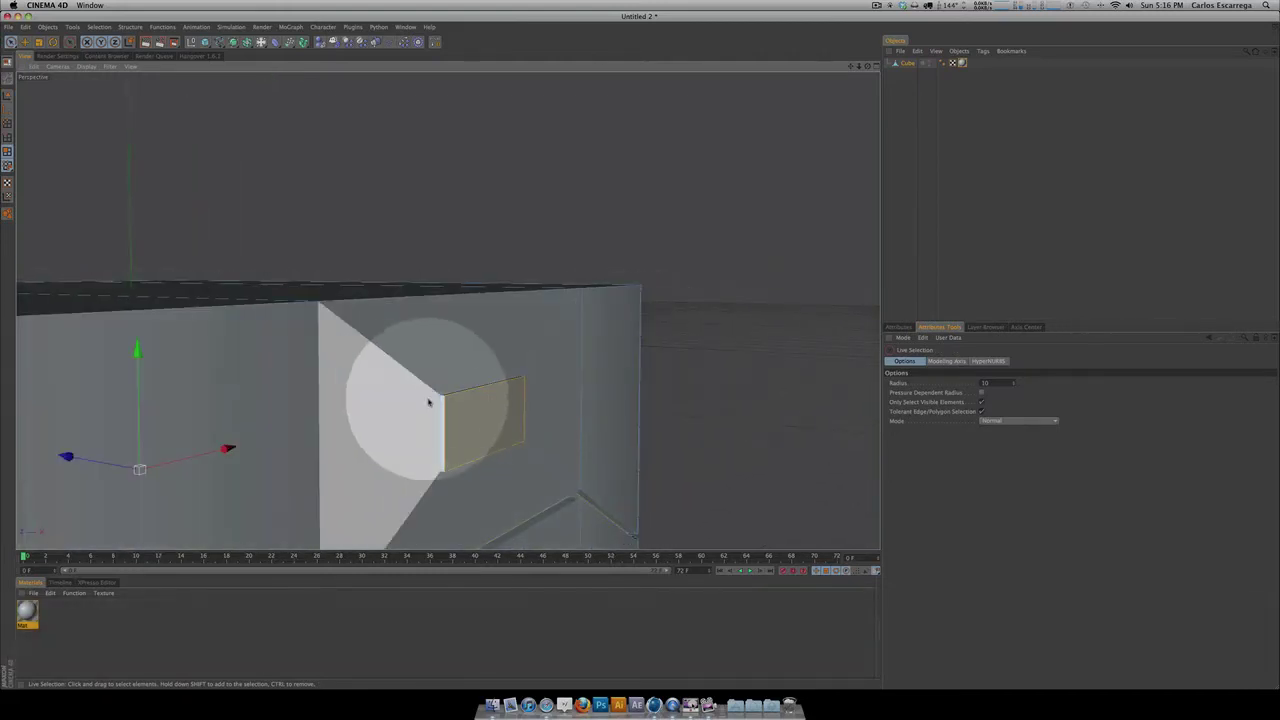
key("shift")
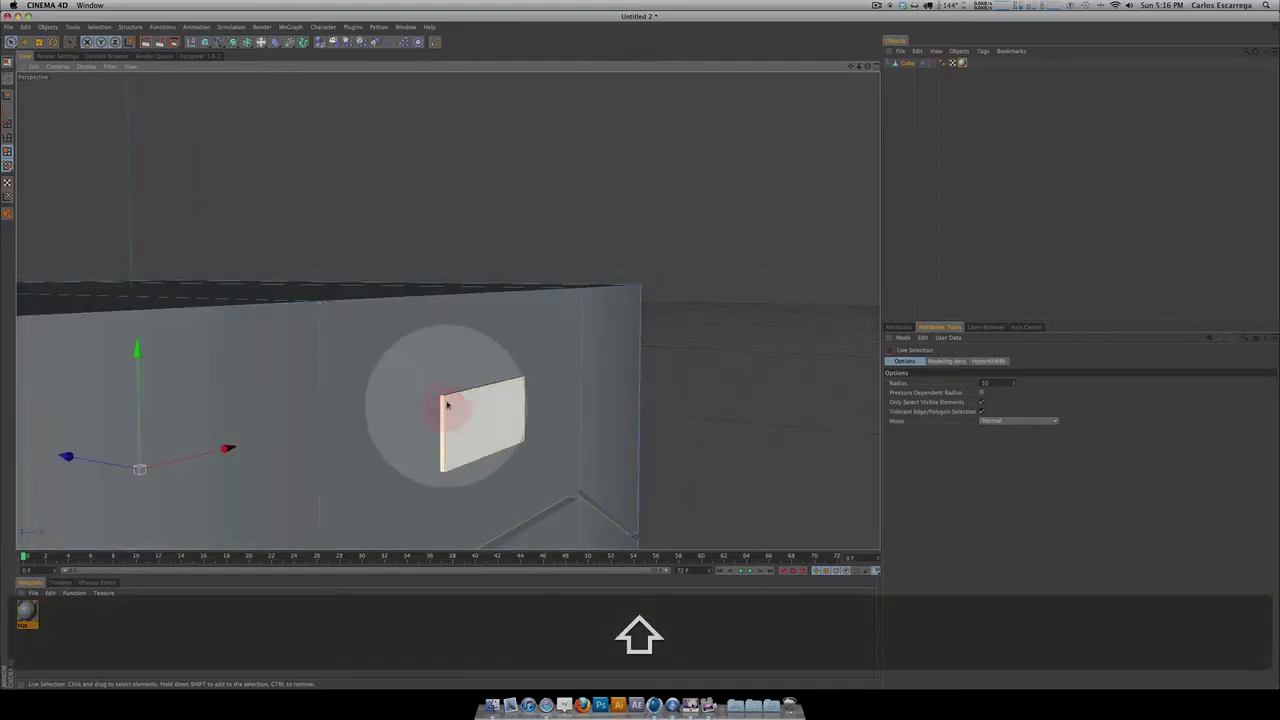
left_click(452, 399, "shift")
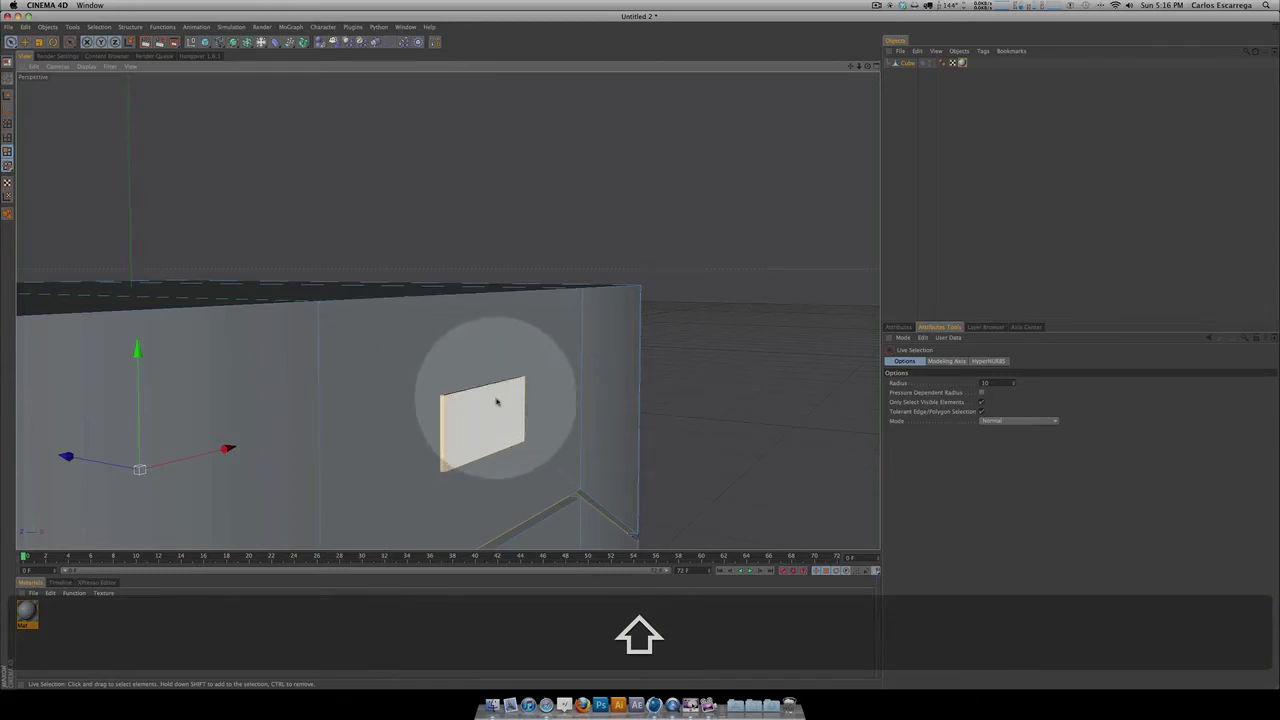
Step: Remove the stray polygon next to the raised panel from the selection, keeping the panel and seam polygons selected
key("3")
left_click_drag(500, 391, 643, 351)
mouse_move(314, 415)
left_mouse_down()
mouse_move(640, 351)
mouse_move(271, 414)
mouse_move(324, 370)
mouse_move(446, 369)
left_mouse_up()
key("3")
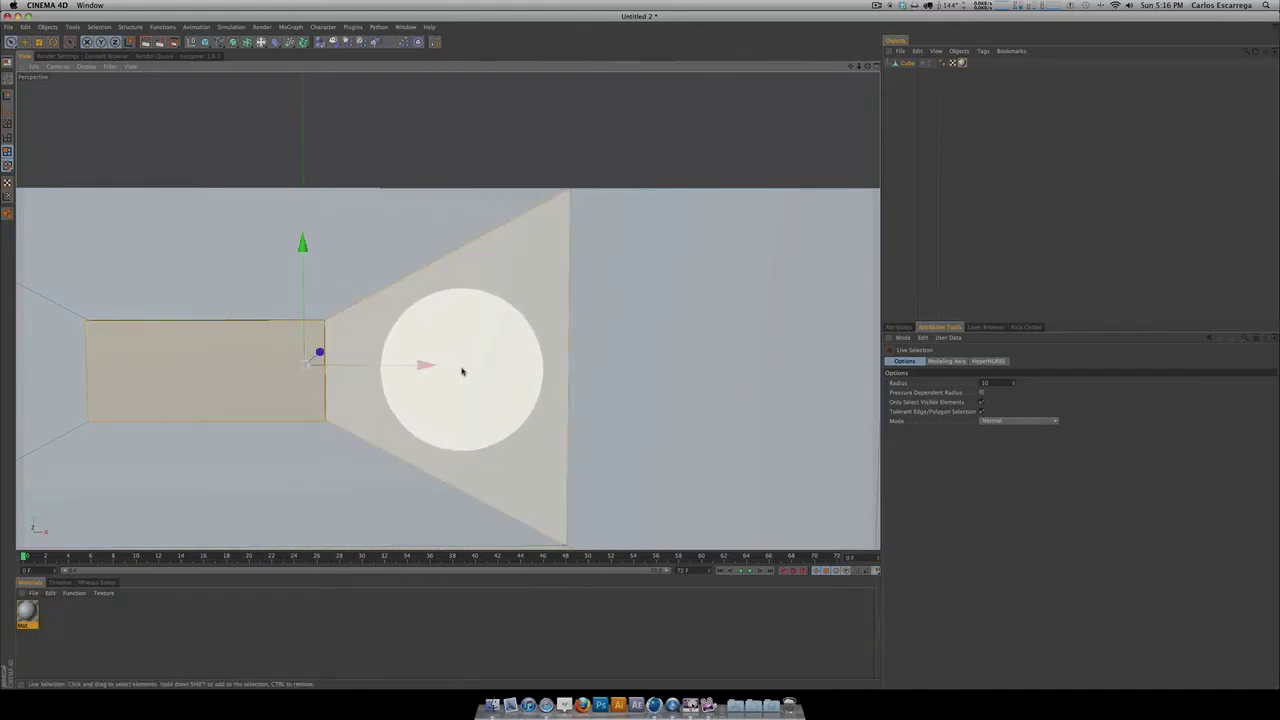
key("ctrl")
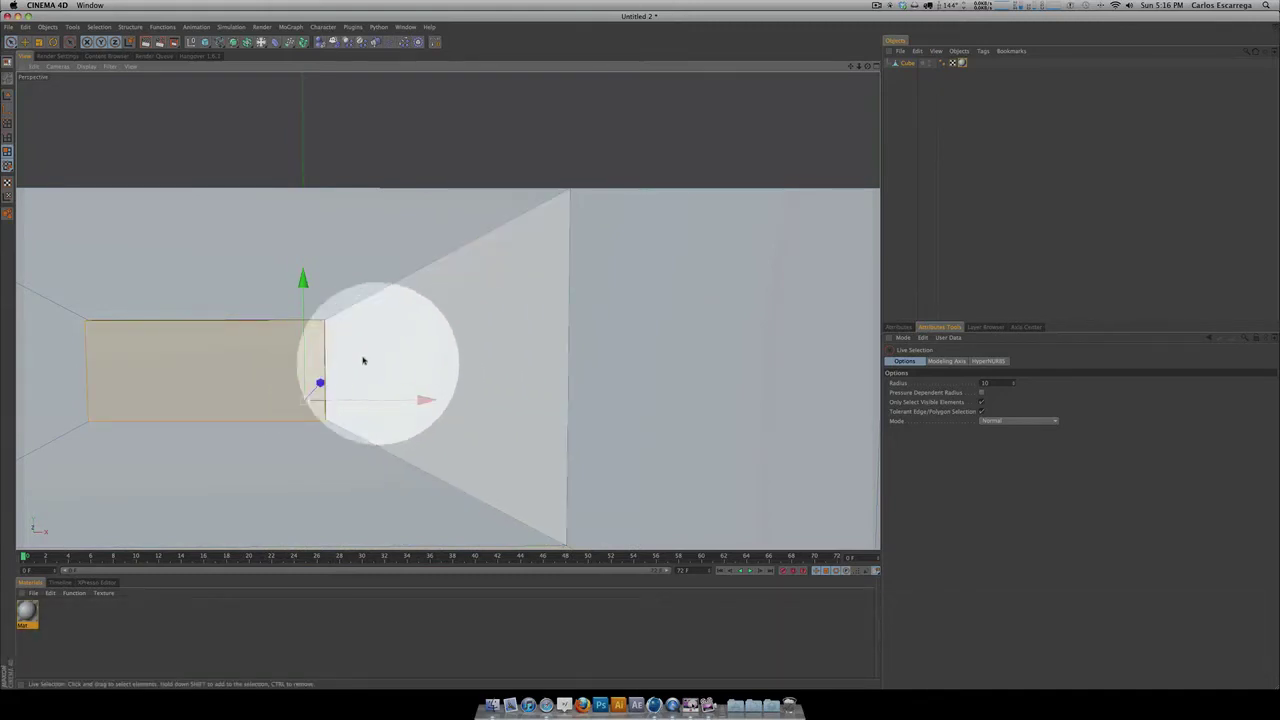
key("3")
left_click_drag(363, 360, 181, 370)
key("1")
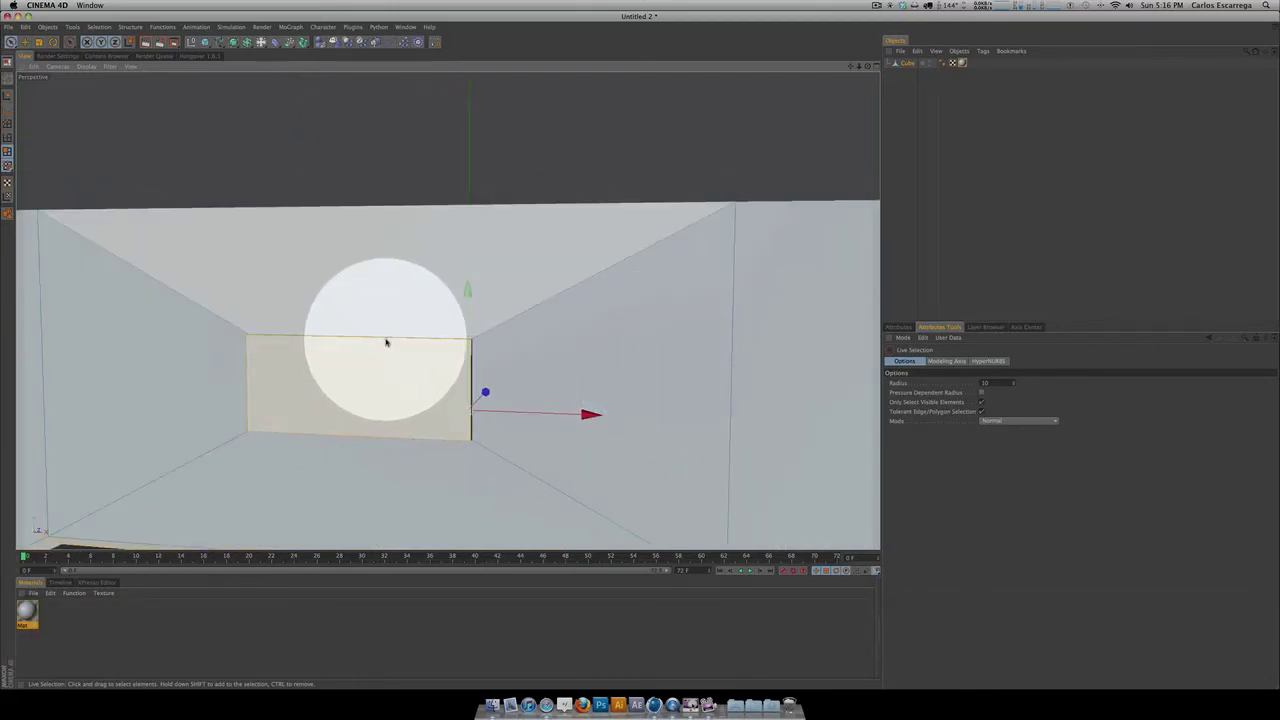
key("u")
key("k")
left_click(391, 340)
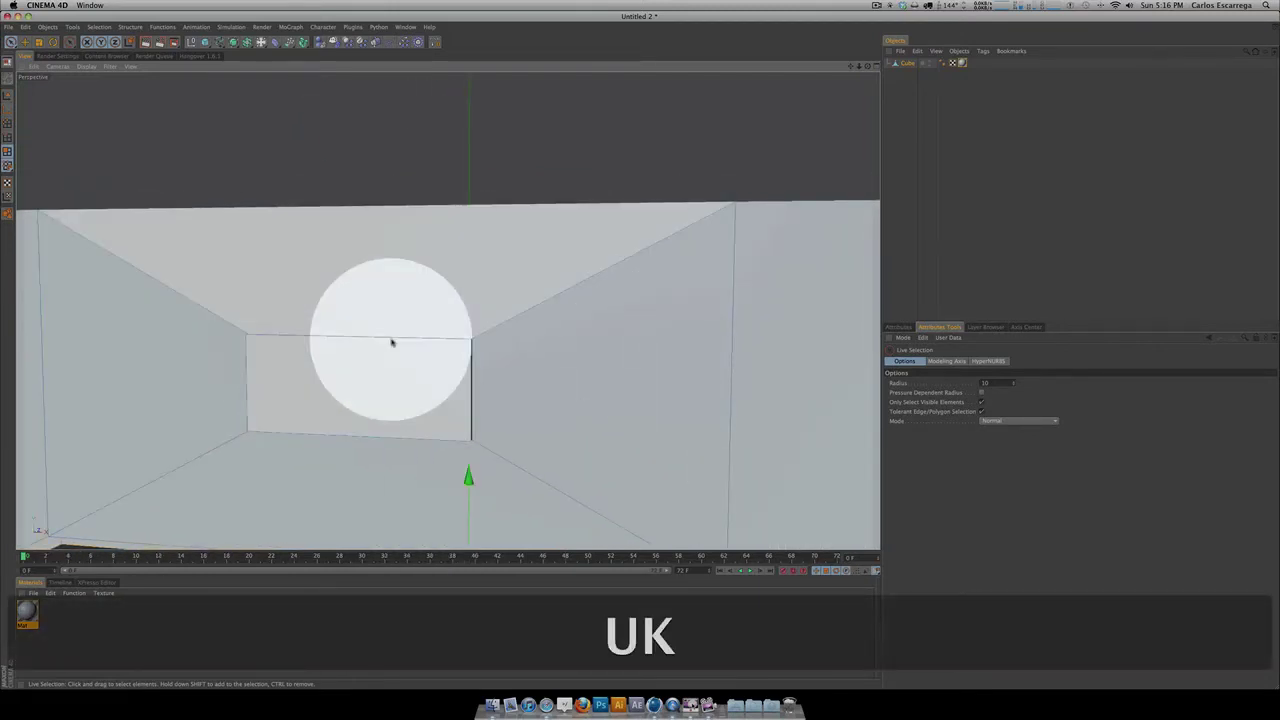
key("super+z")
Step: Add the loop of thin side polygons around the raised panel to the existing selection with Loop Selection
key("u")
key("l")
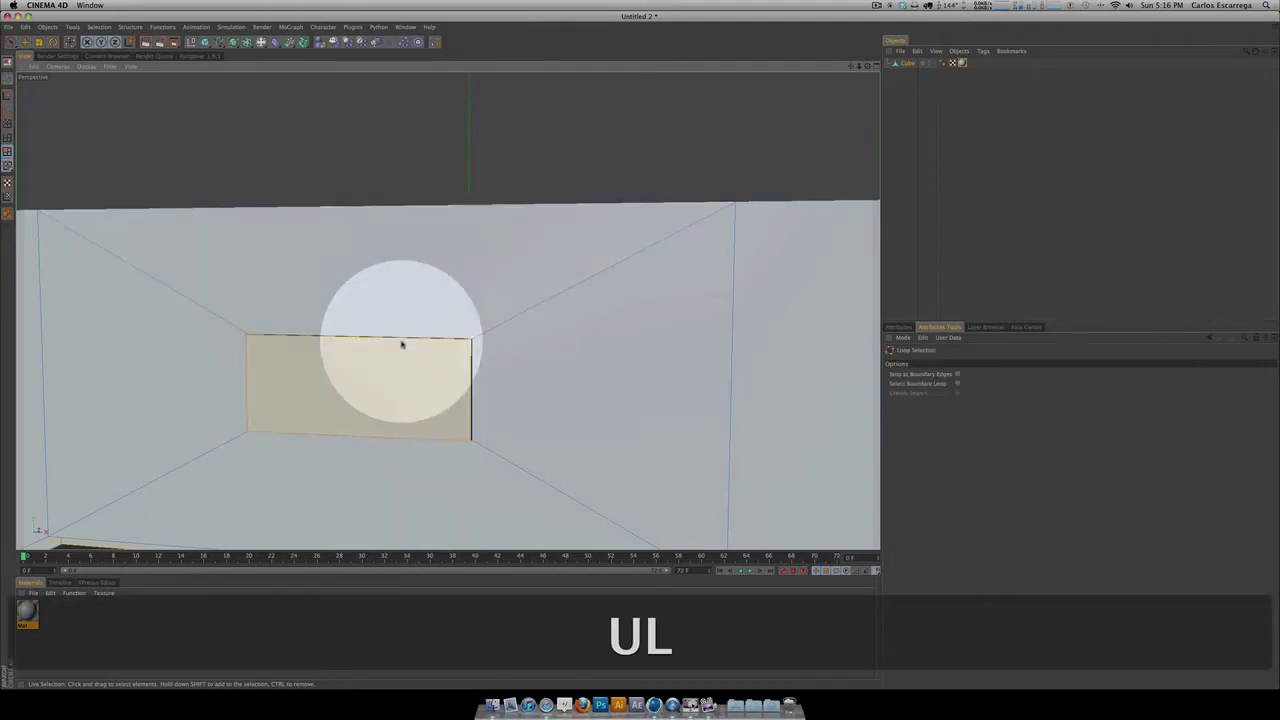
key("3")
left_click_drag(437, 363, 478, 455)
key("1")
key("3")
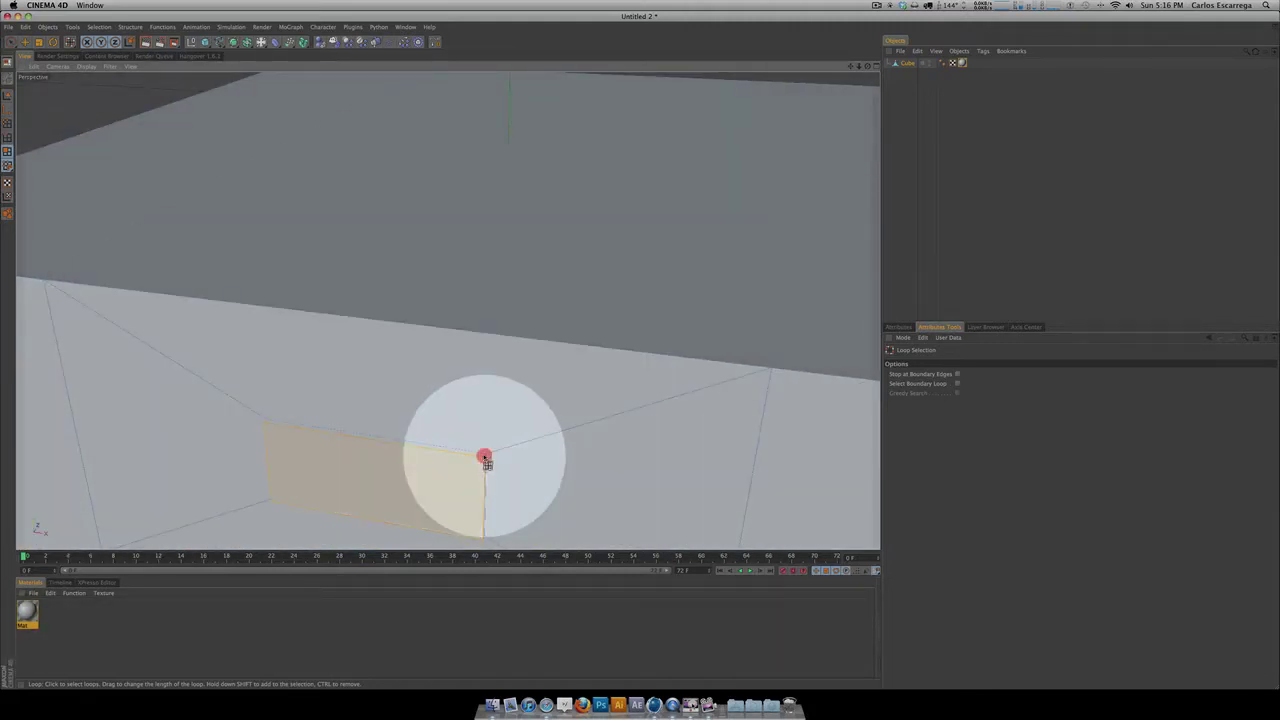
mouse_move(485, 460)
left_mouse_down()
mouse_move(446, 409)
mouse_move(500, 451)
left_mouse_up()
key("super+z")
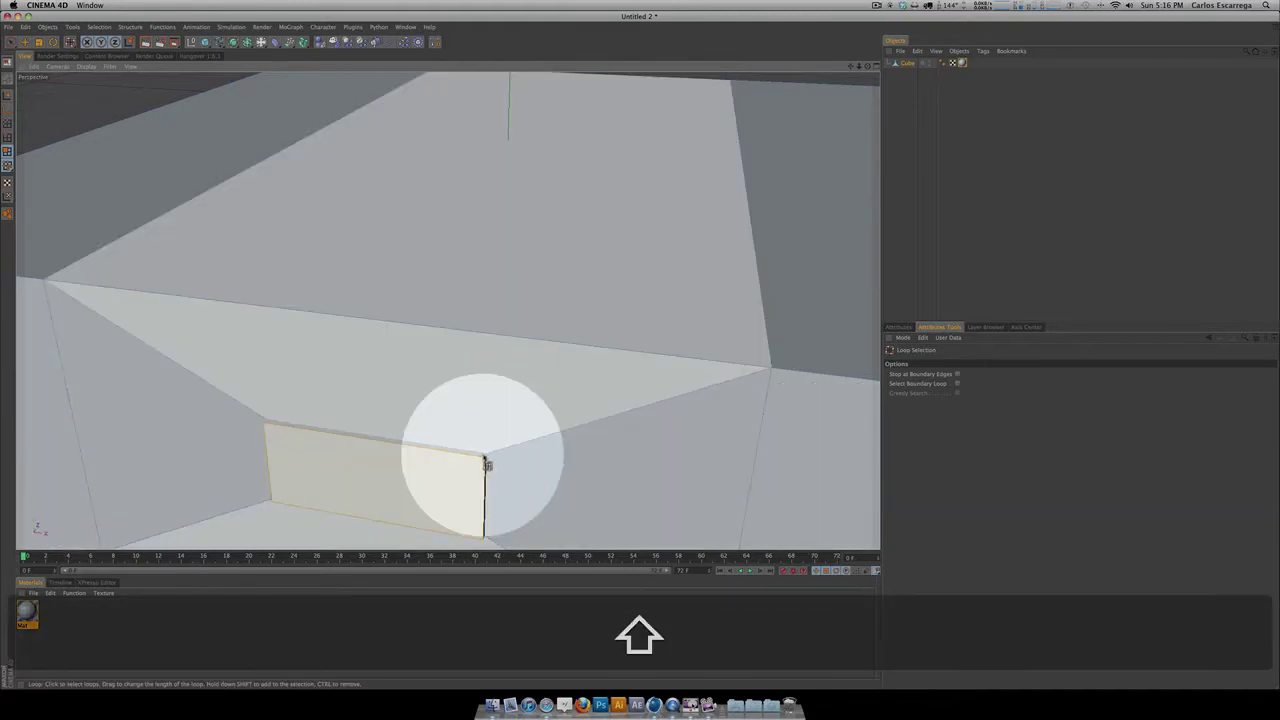
left_click(486, 462, "shift")
Step: Duplicate the light blue-grey material, set one copy's colour to near-black R 19, G 19, B 23, and close the Material Editor
key("3")
left_click_drag(637, 354, 641, 393)
key("2")
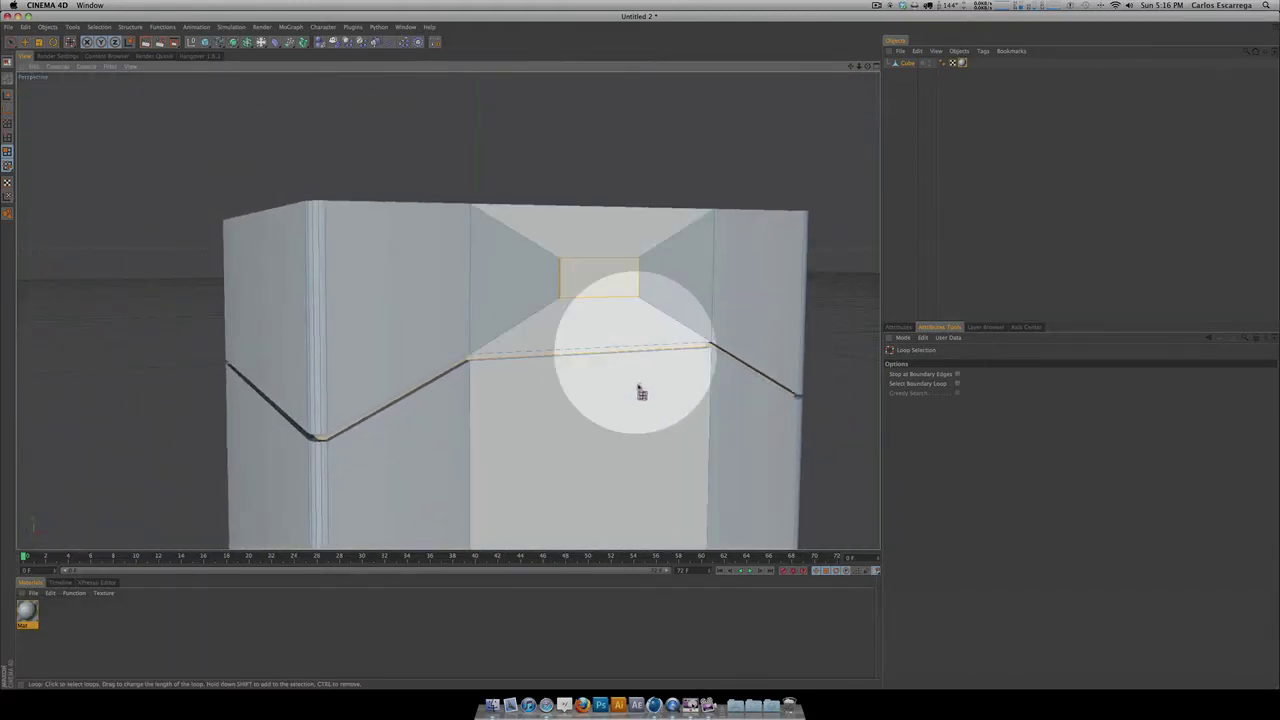
left_click(27, 612)
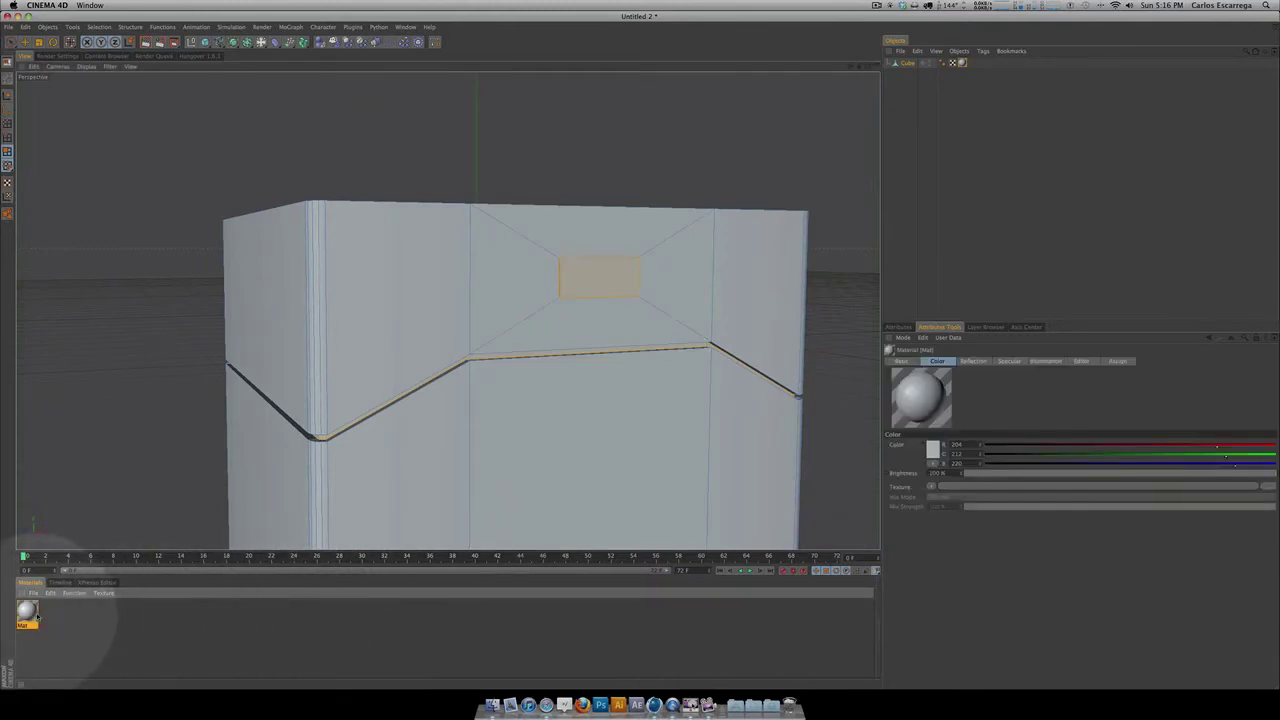
key("ctrl")
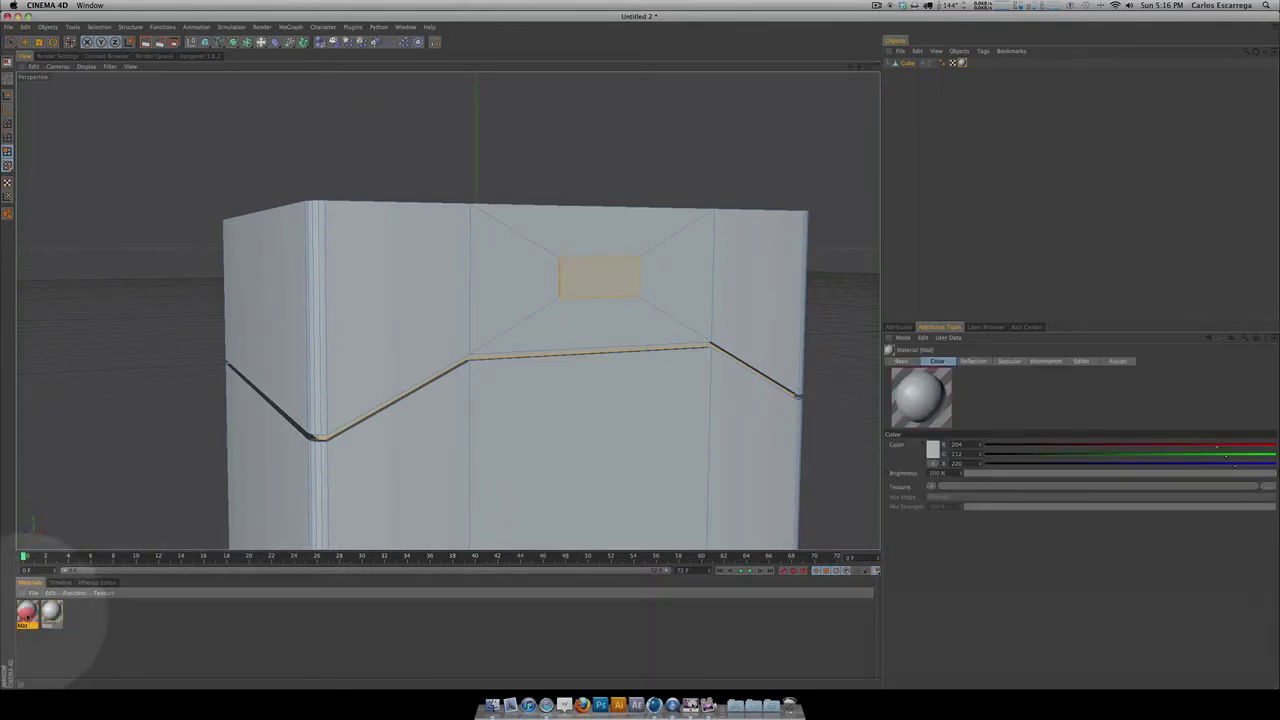
double_click(27, 612)
left_click(186, 172)
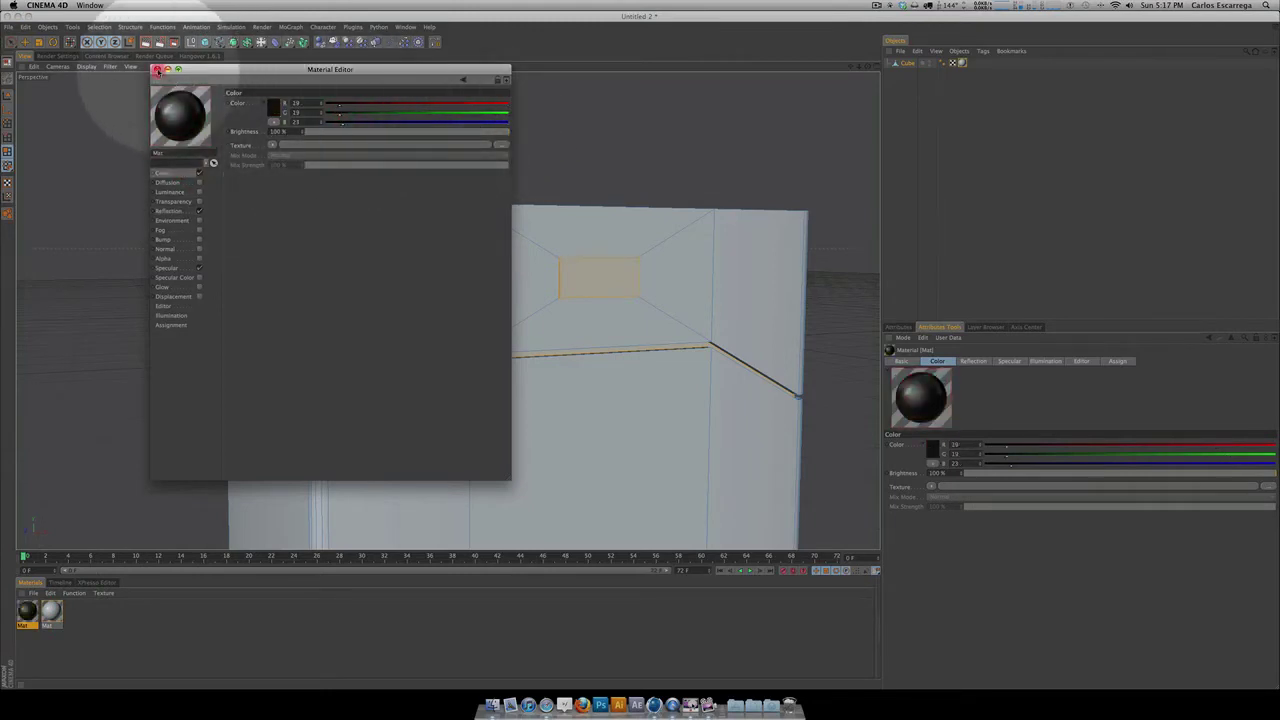
left_click(157, 70)
Step: Apply the near-black material to the selected seam and panel polygons, and deselect the cube
left_click_drag(27, 612, 614, 275)
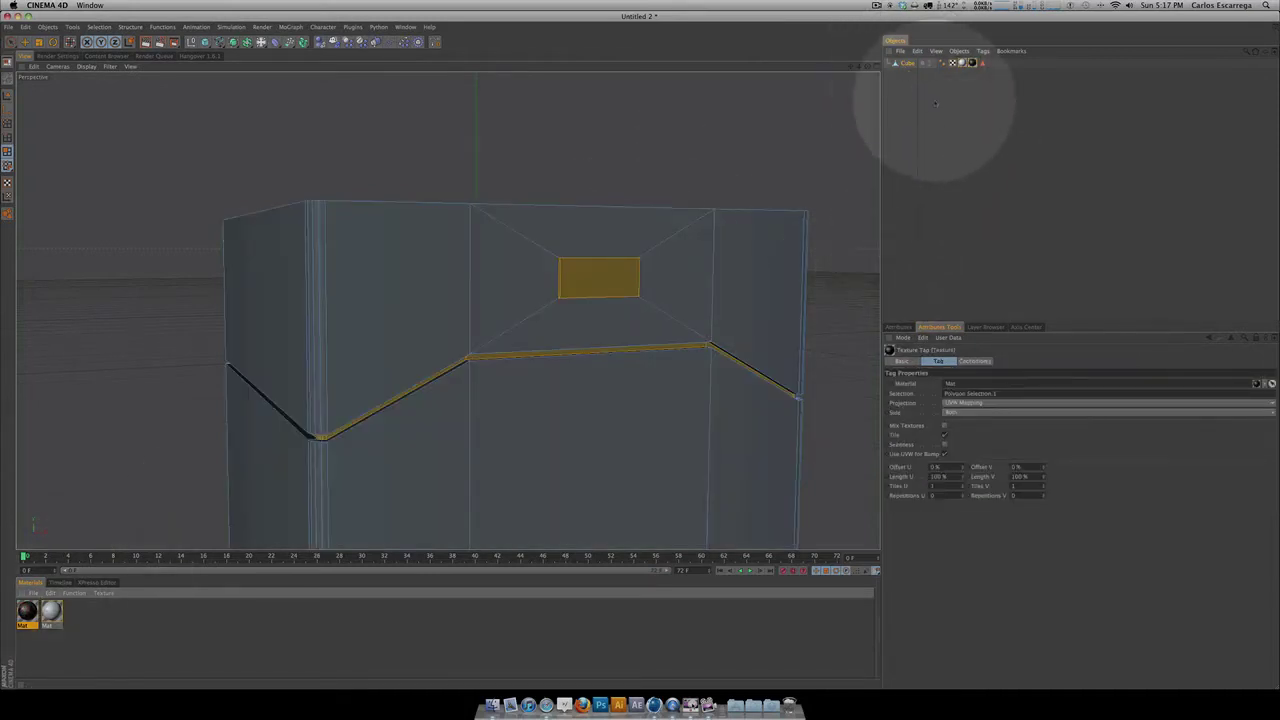
left_click(938, 100)
key("3")
left_click_drag(777, 266, 632, 352)
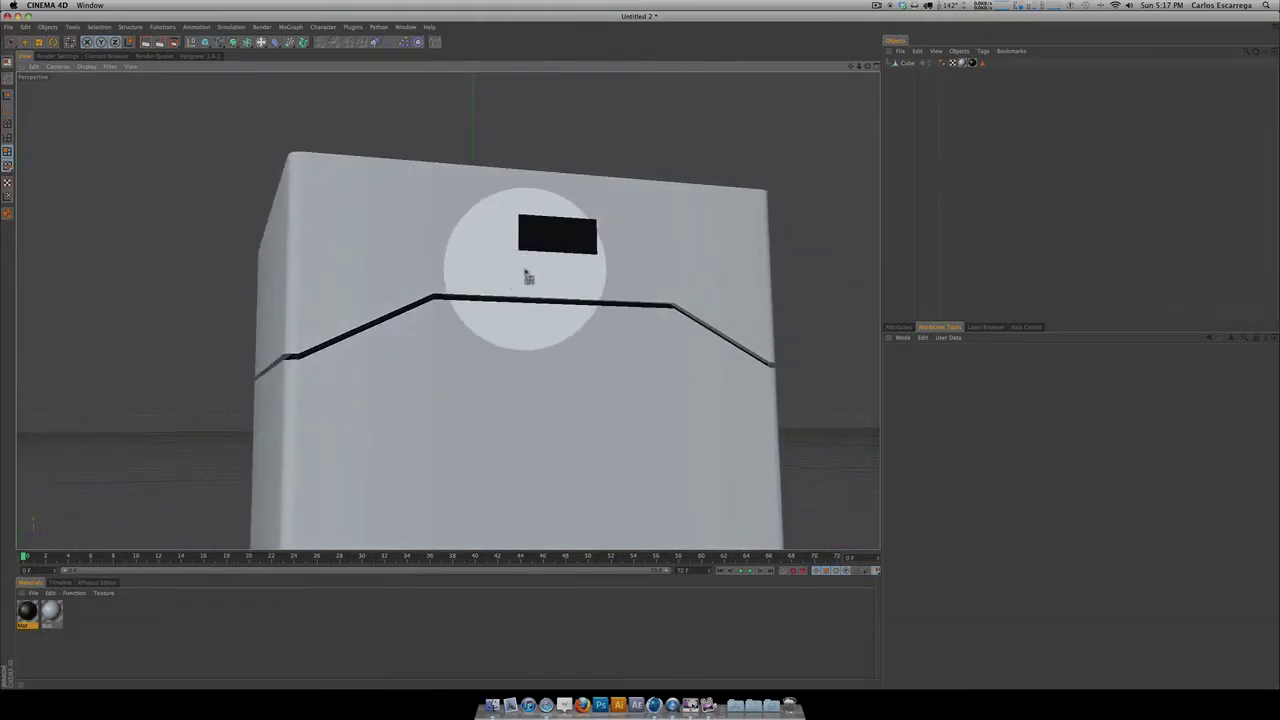
key("3")
left_click_drag(530, 279, 586, 274)
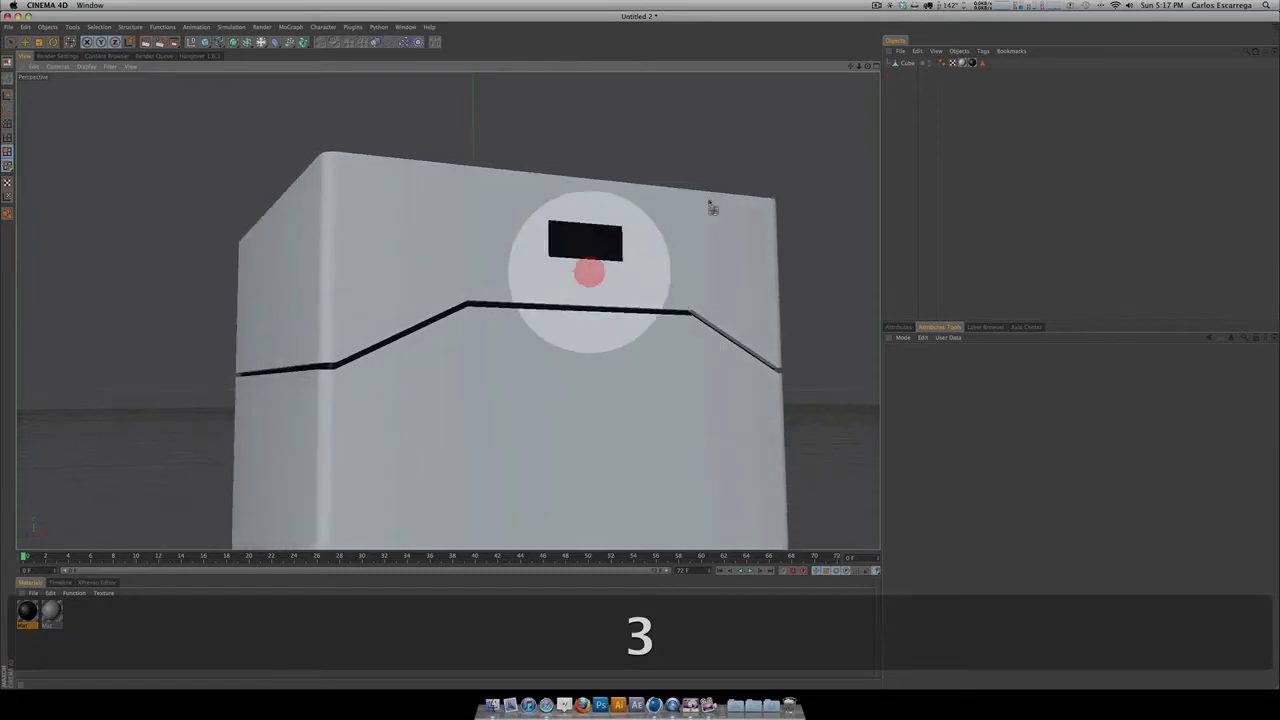
Step: Examine the cube's polygon selection tag and the dark material's texture tag that is restricted to it
left_click(983, 63)
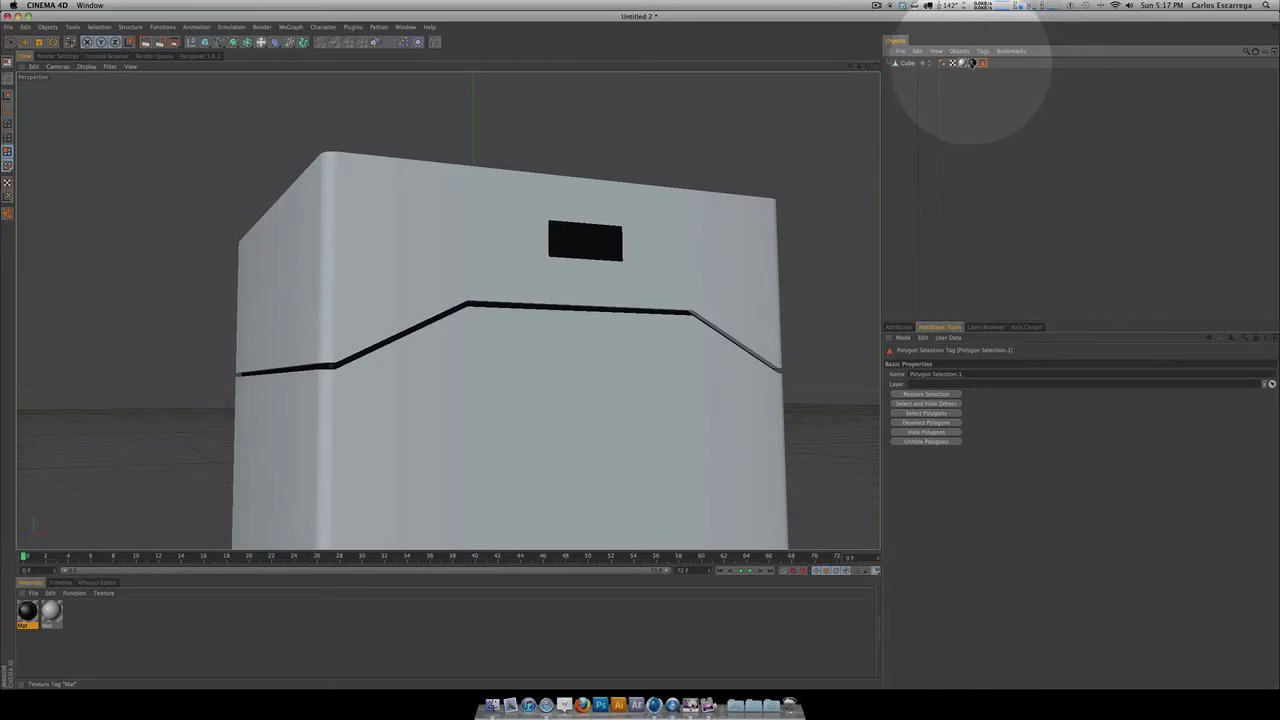
left_click(973, 64)
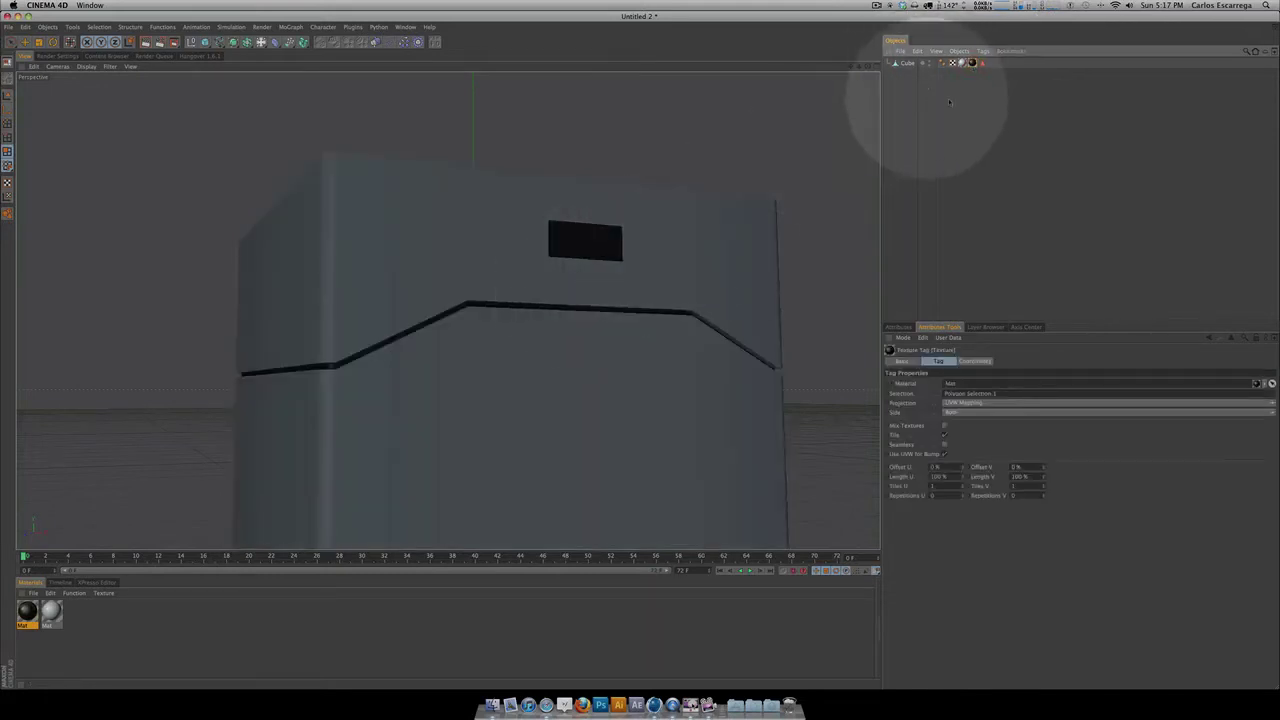
left_click(983, 63)
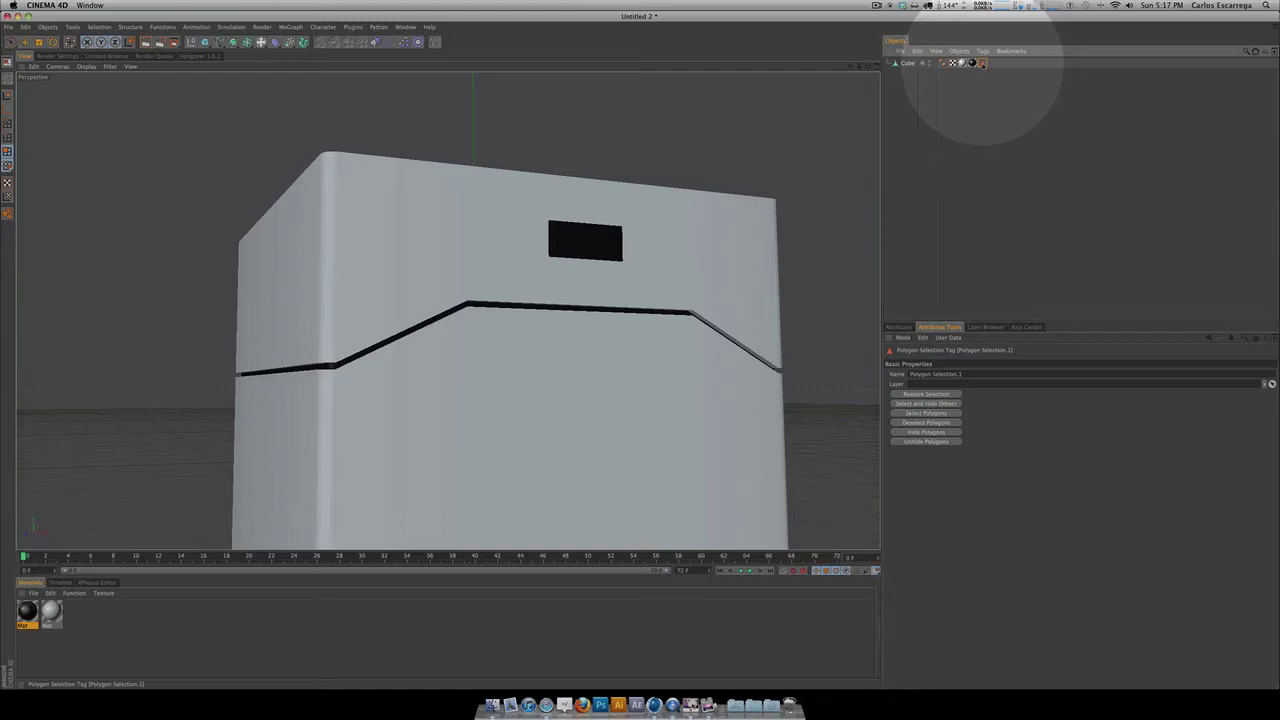
Step: Render a preview of the whole cube in the viewport and view it from a raised angle
key("3")
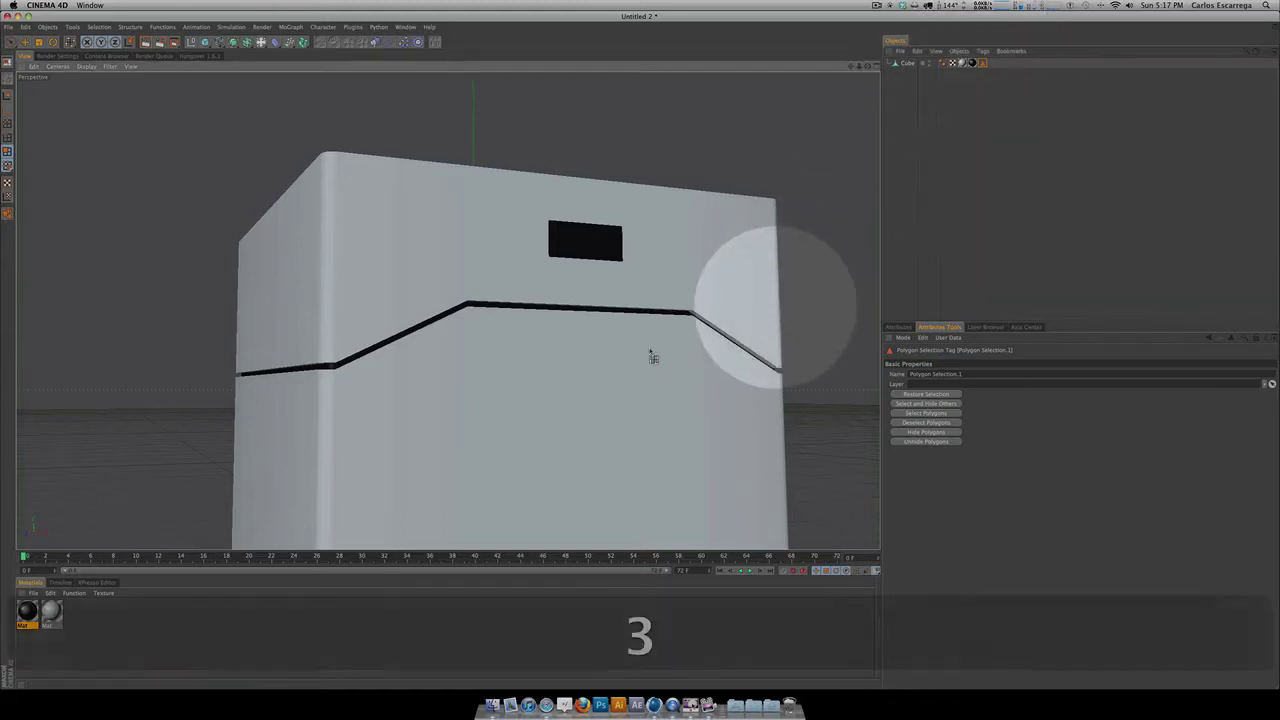
key("2")
left_click_drag(649, 354, 782, 304)
key("super+r")
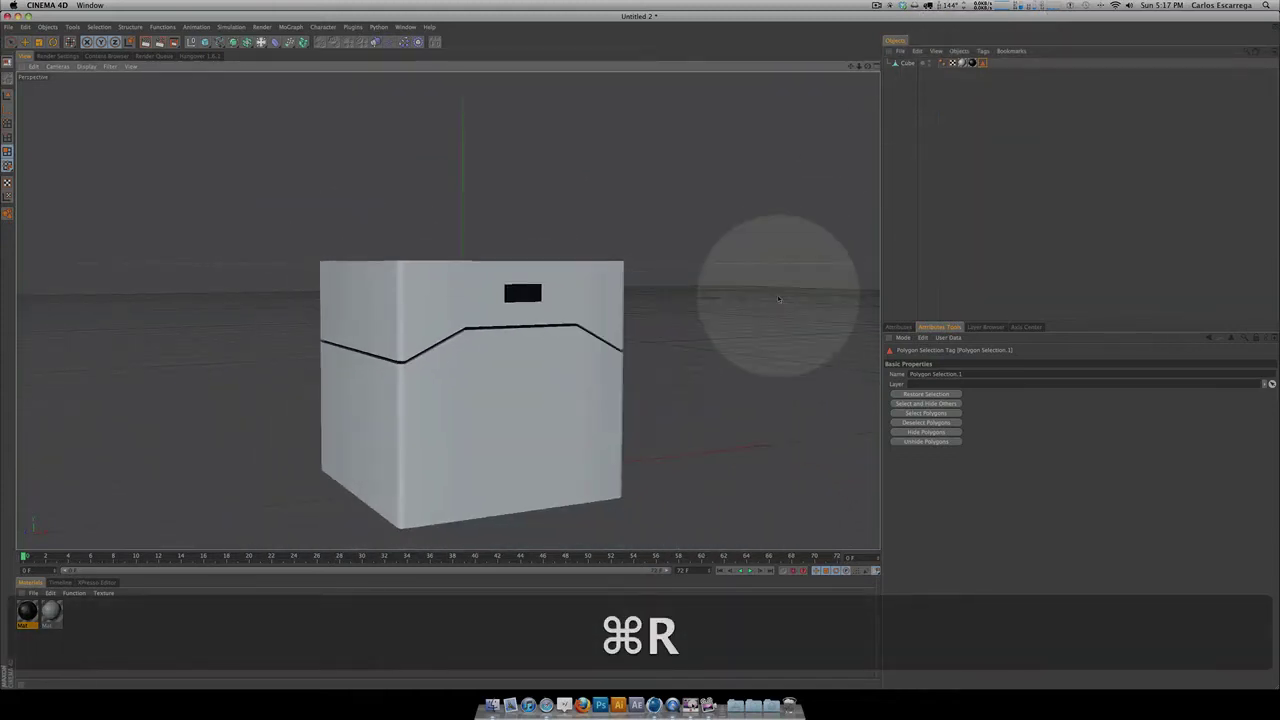
left_click_drag(645, 361, 616, 350)
key("3")
key("2")
key("3")
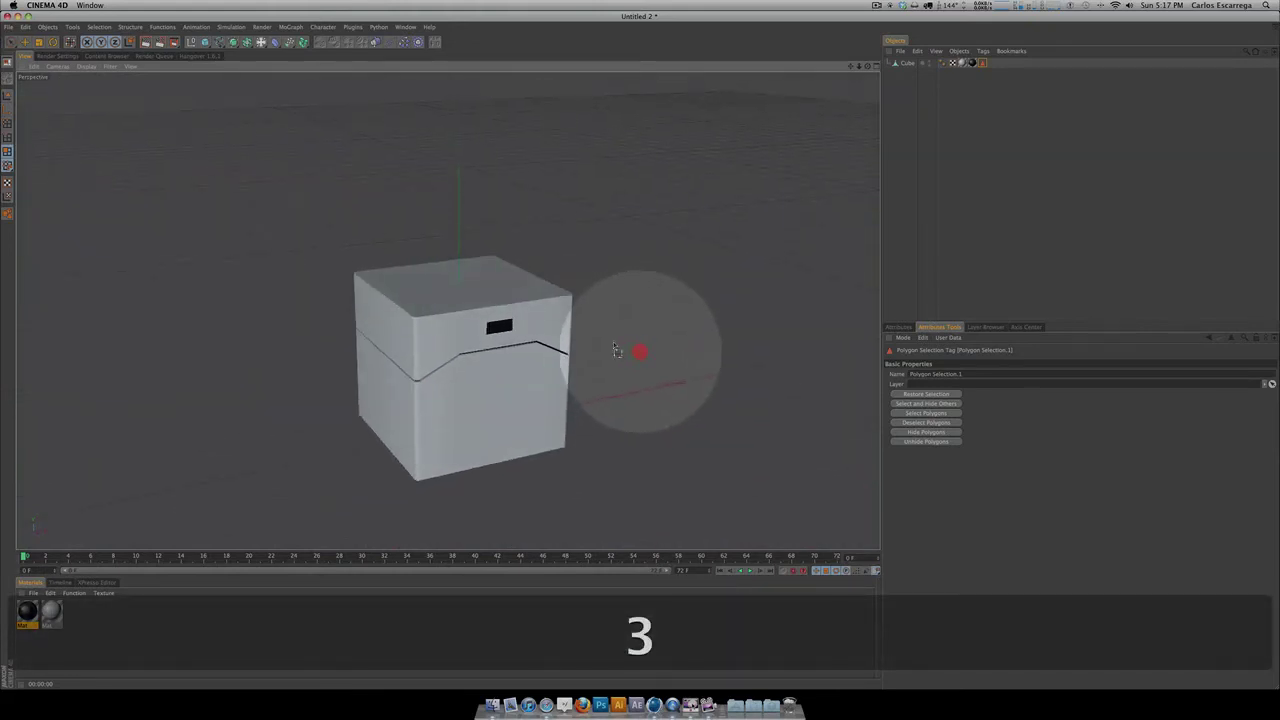
Step: Switch to the Orchid.mp4 reference video, examine the faceted object above the pedestal, and return to CINEMA 4D
left_click(716, 690)
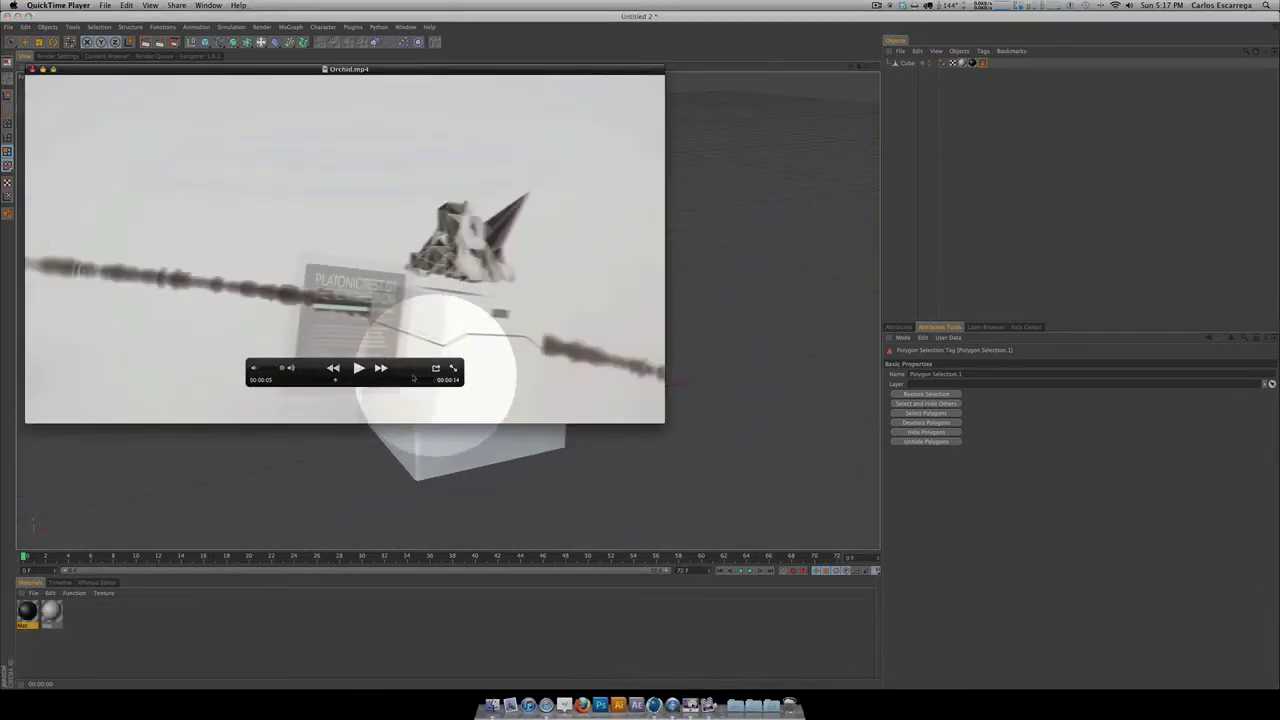
left_click_drag(334, 380, 297, 380)
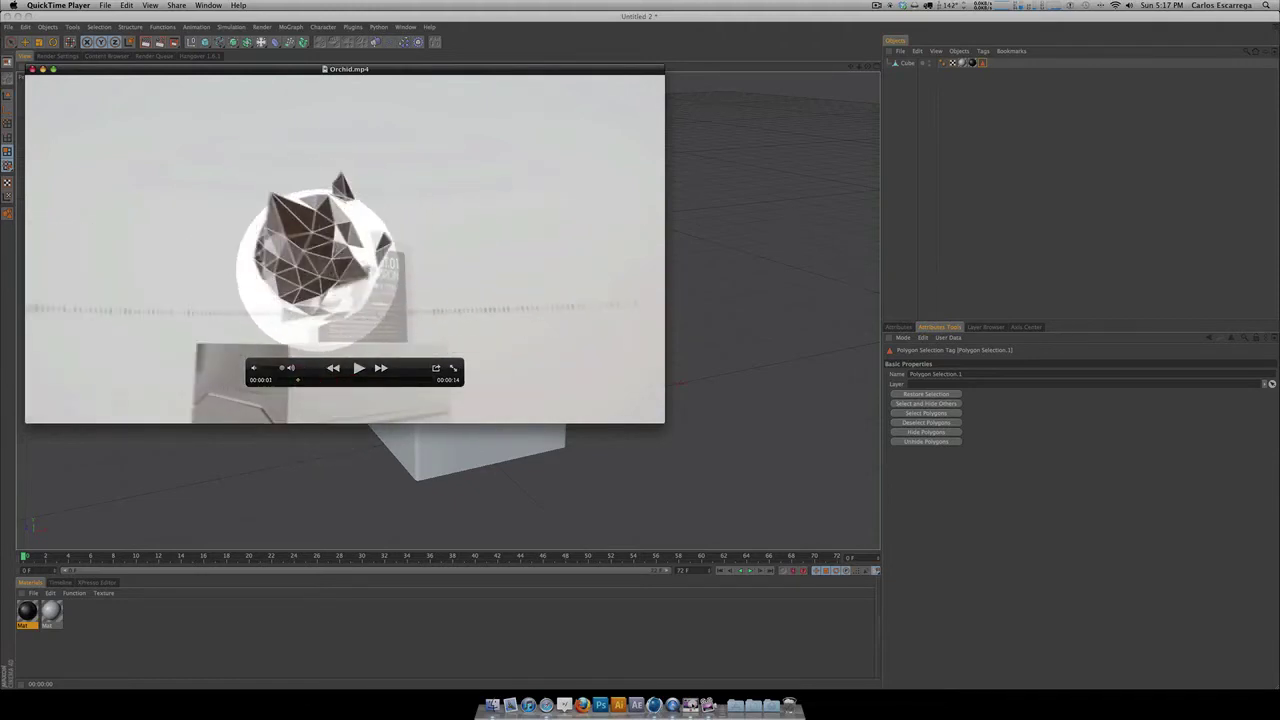
left_click(894, 143)
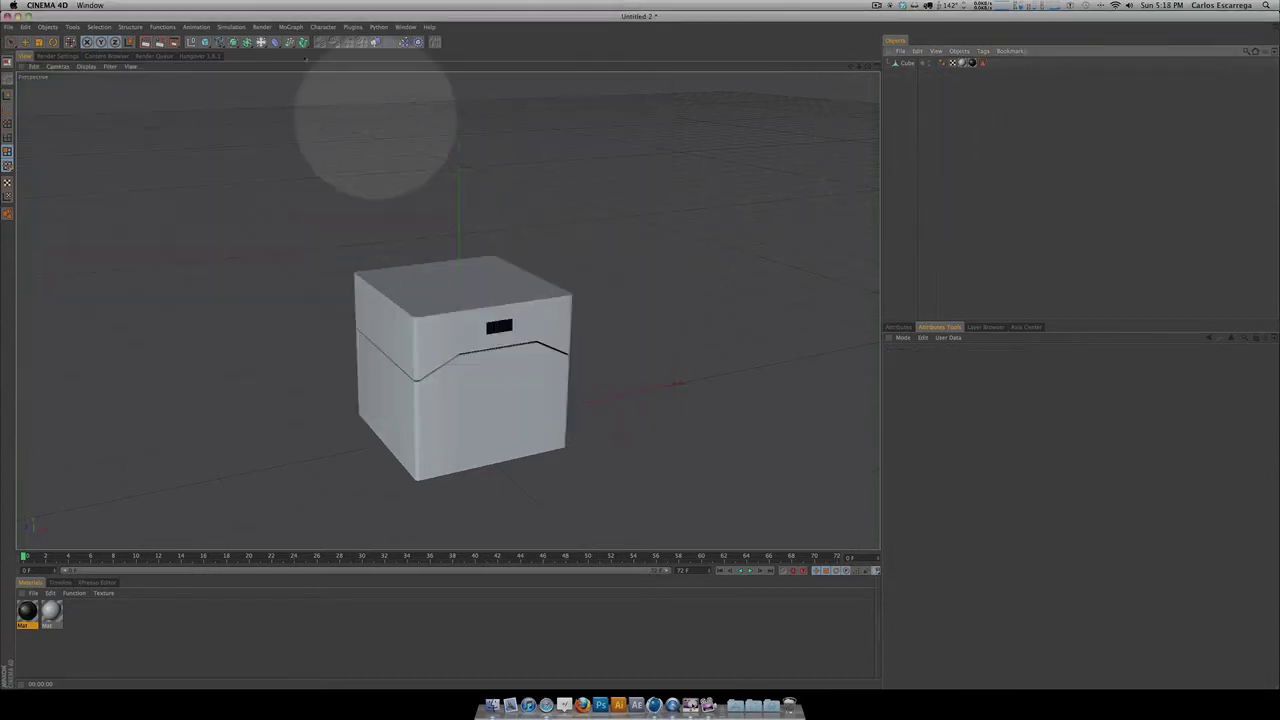
Step: Add a sphere primitive and move it straight up until it sits just above the cube
left_click(291, 52)
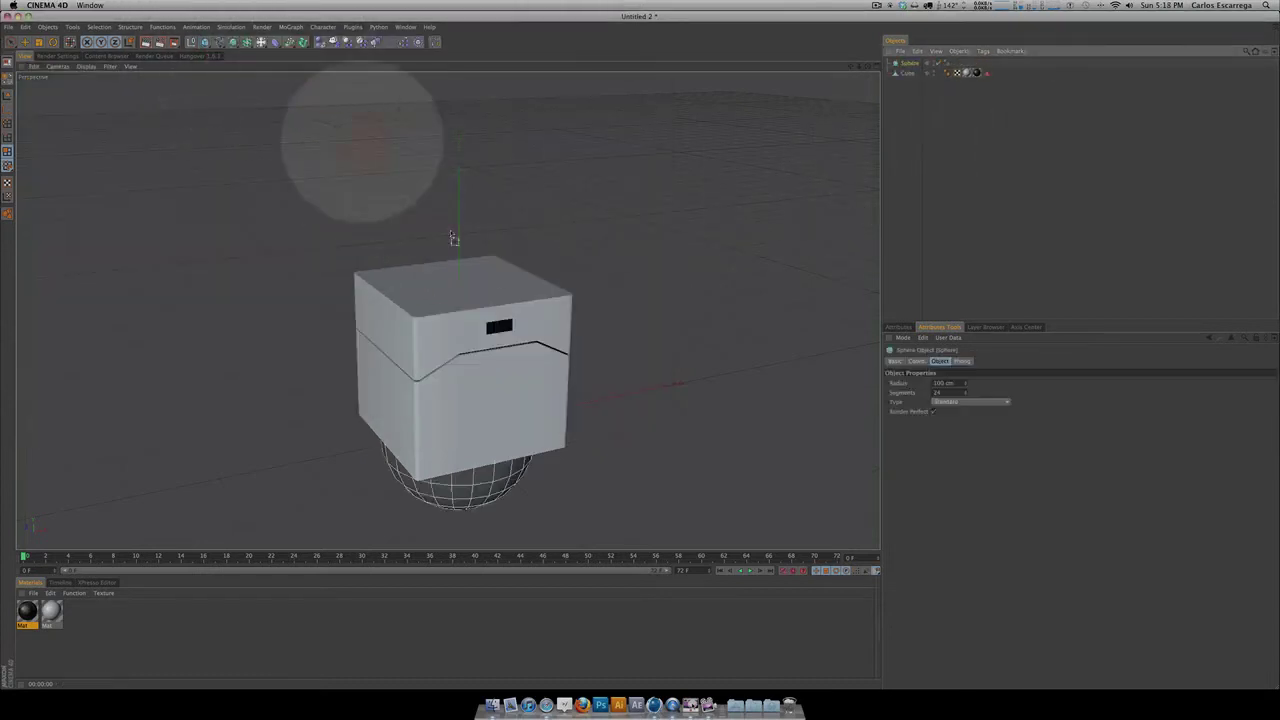
key("e")
left_click_drag(461, 357, 640, 348)
key("2")
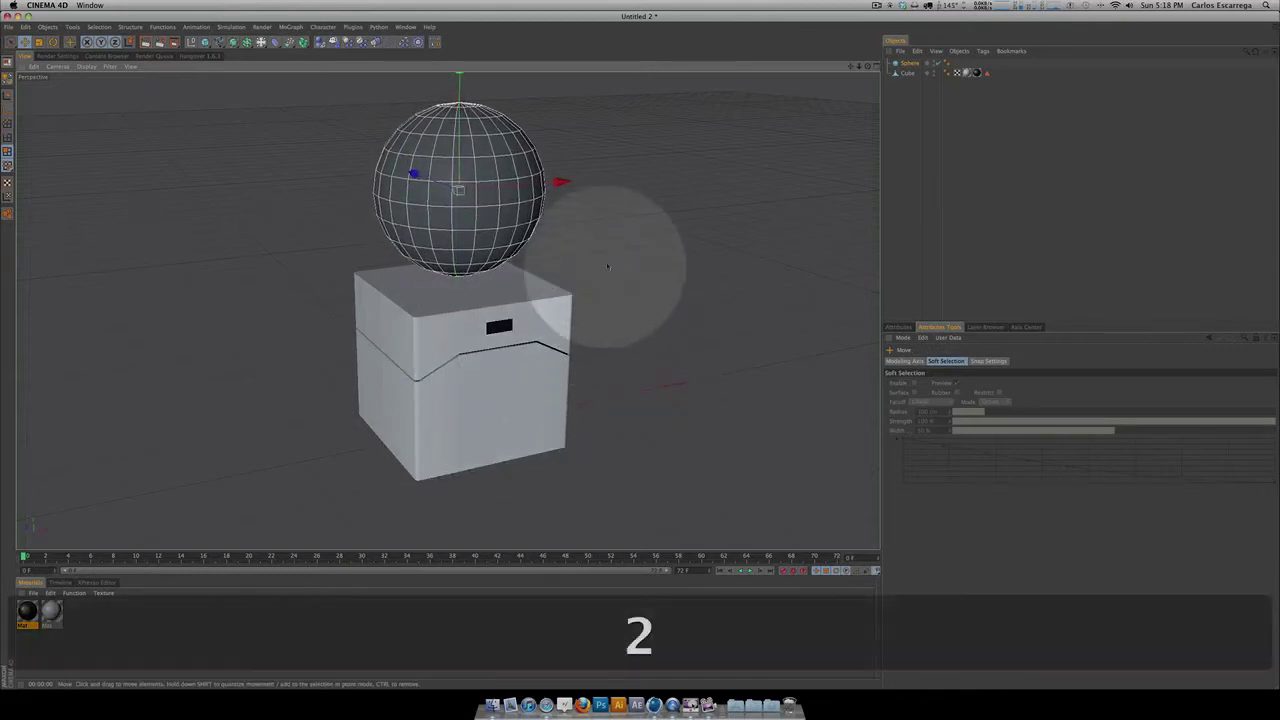
left_click_drag(634, 257, 690, 358)
key("1")
key("3")
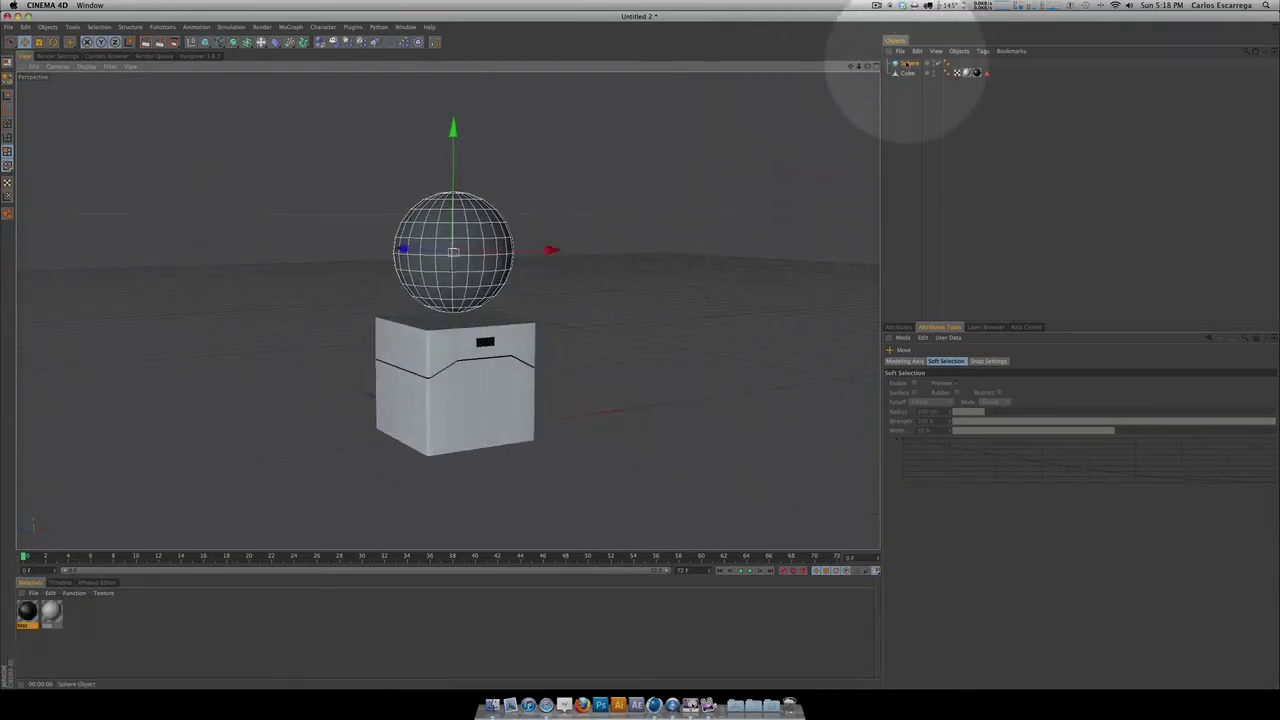
Step: Set the sphere's type to Icosahedron and apply the near-black material to it
left_click(910, 64)
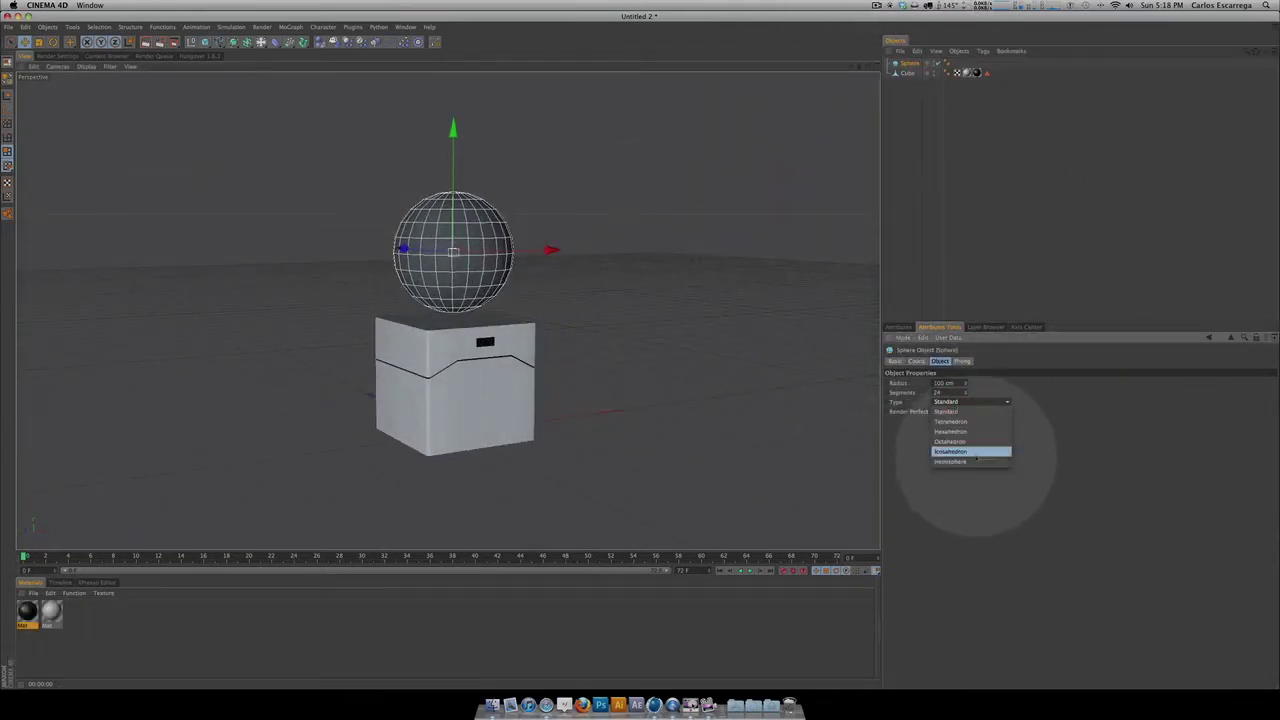
left_click(975, 454)
left_click_drag(551, 214, 675, 349)
key("2")
key("1")
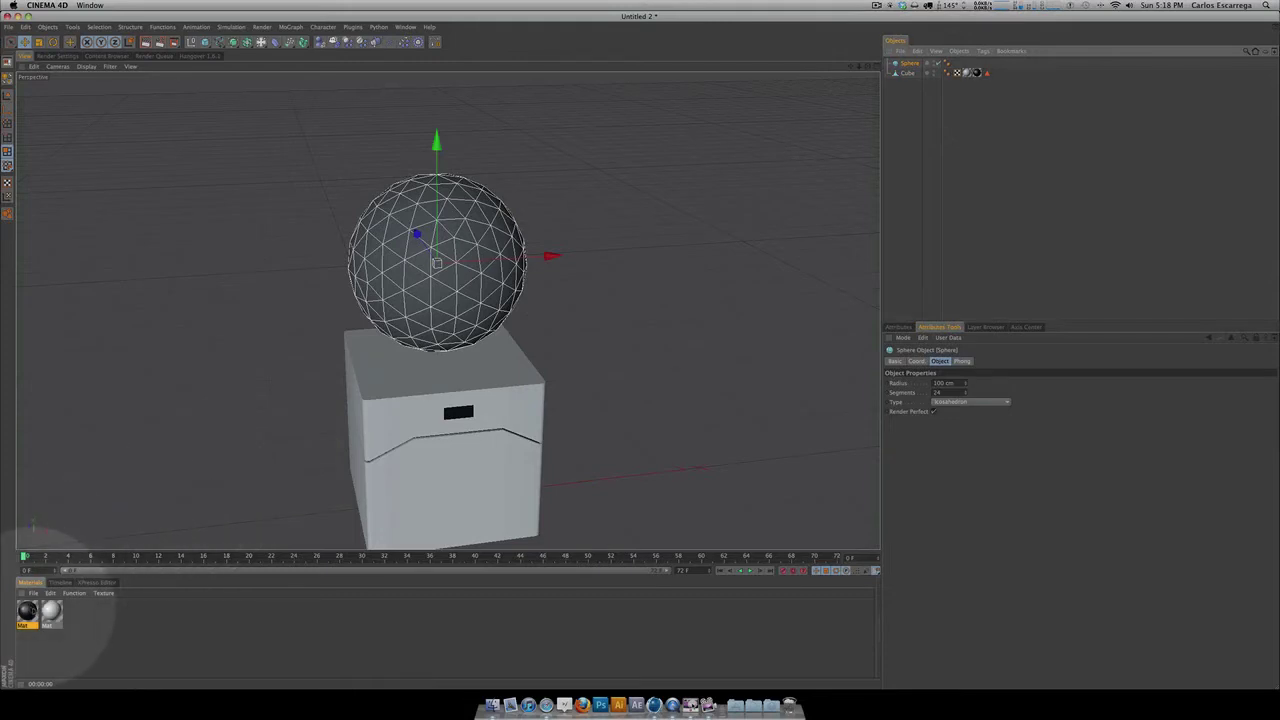
left_click_drag(918, 62, 918, 63)
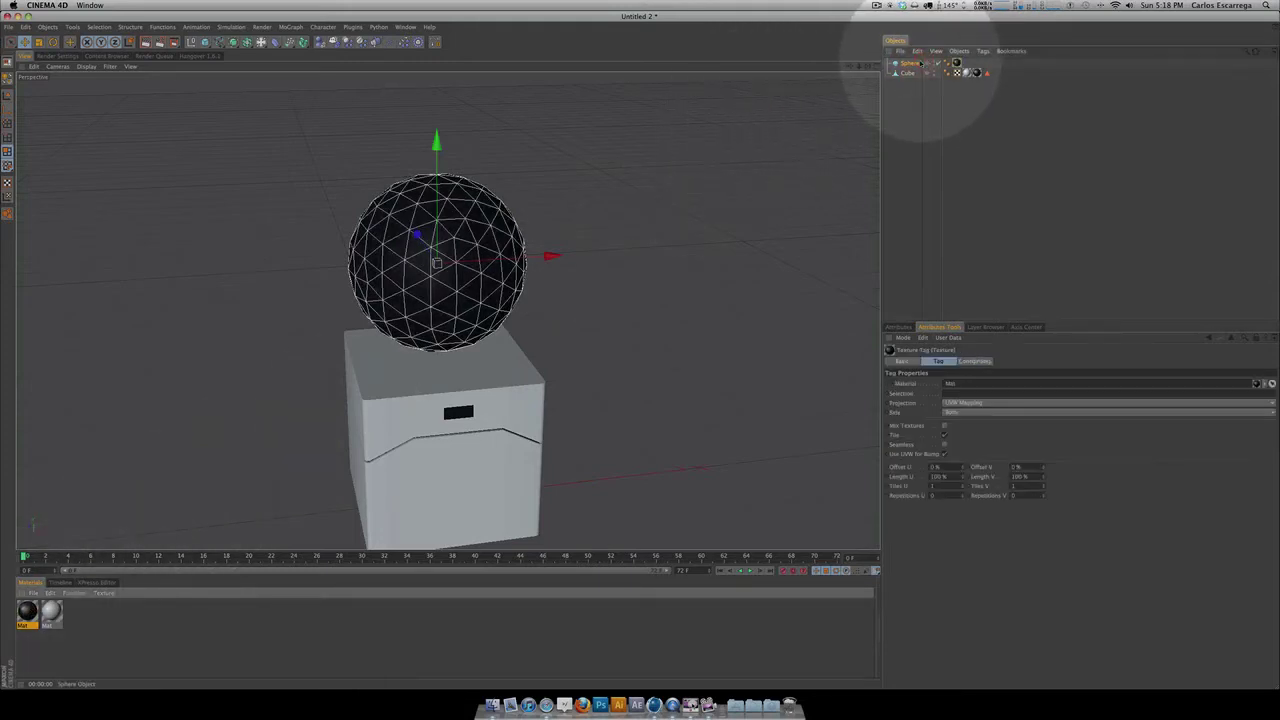
Step: Render a preview of the sphere, compare it with the faceted object in the Orchid.mp4 reference video, and return to CINEMA 4D
key("super+r")
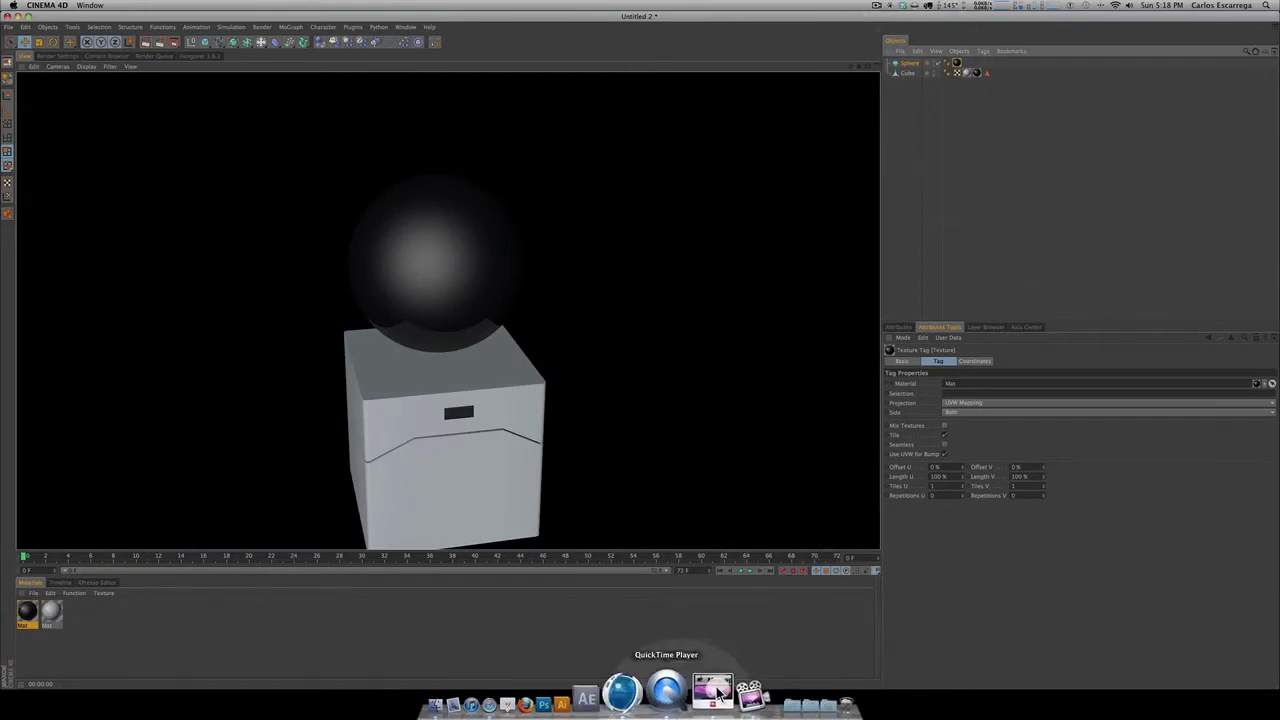
left_click(654, 705)
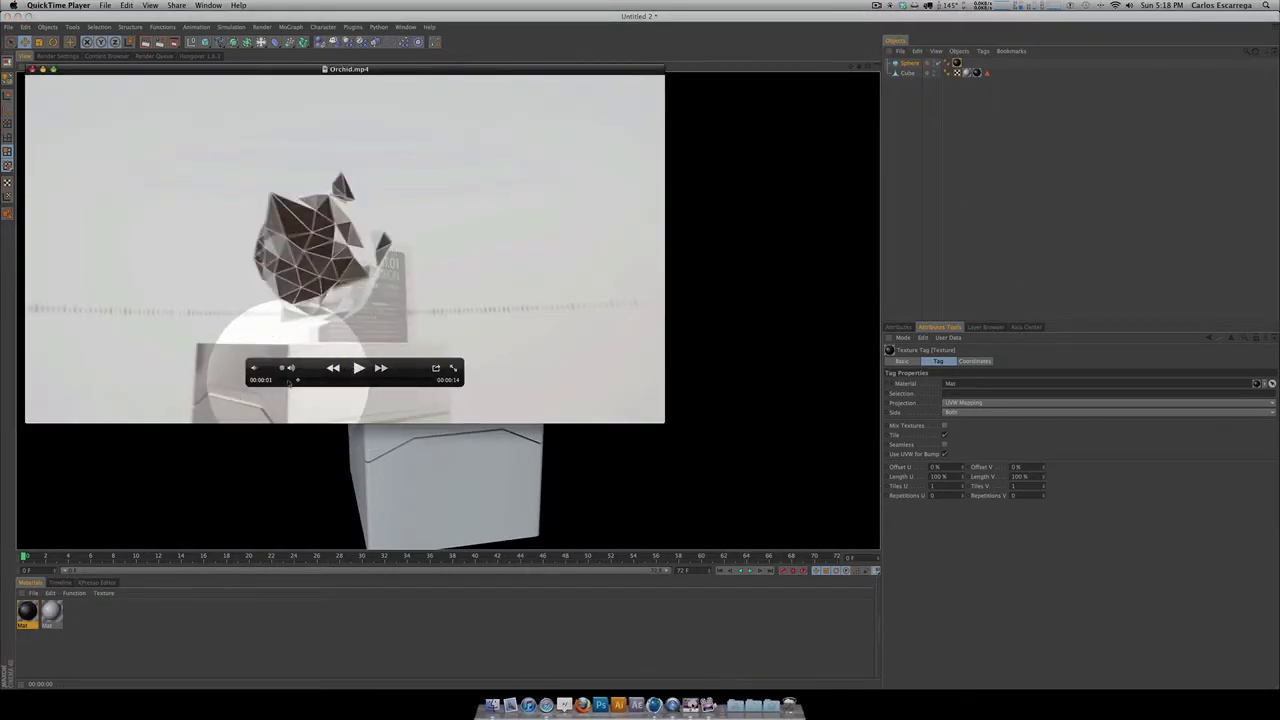
mouse_move(290, 380)
left_mouse_down()
mouse_move(263, 380)
mouse_move(287, 380)
left_mouse_up()
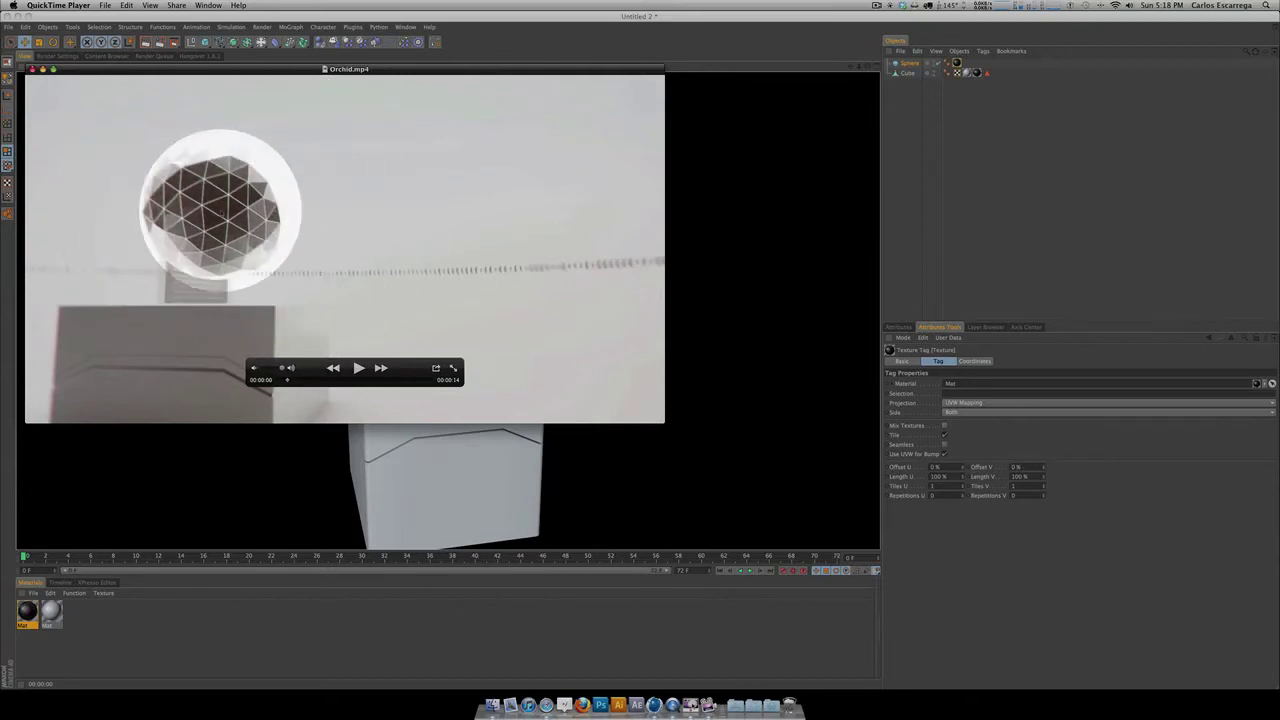
left_click_drag(460, 69, 578, 244)
left_click(903, 117)
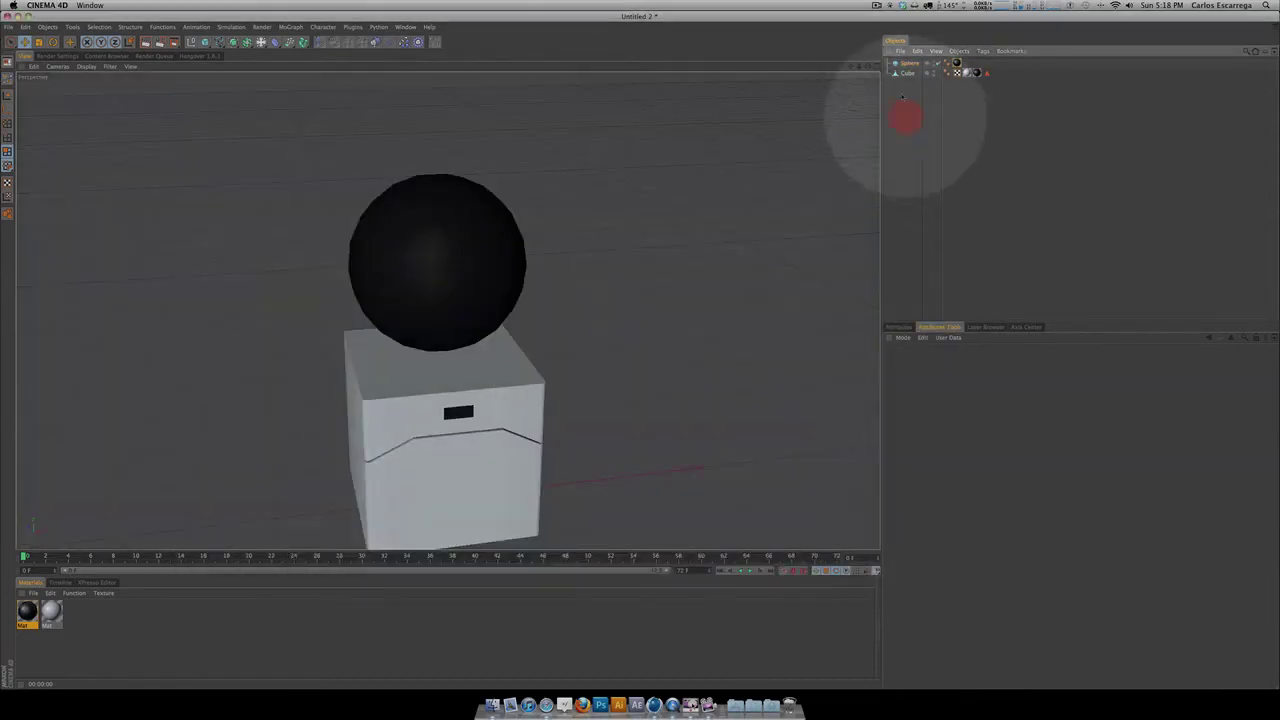
Step: Try reducing the sphere to 3 segments and render a preview from another angle
left_click(910, 63)
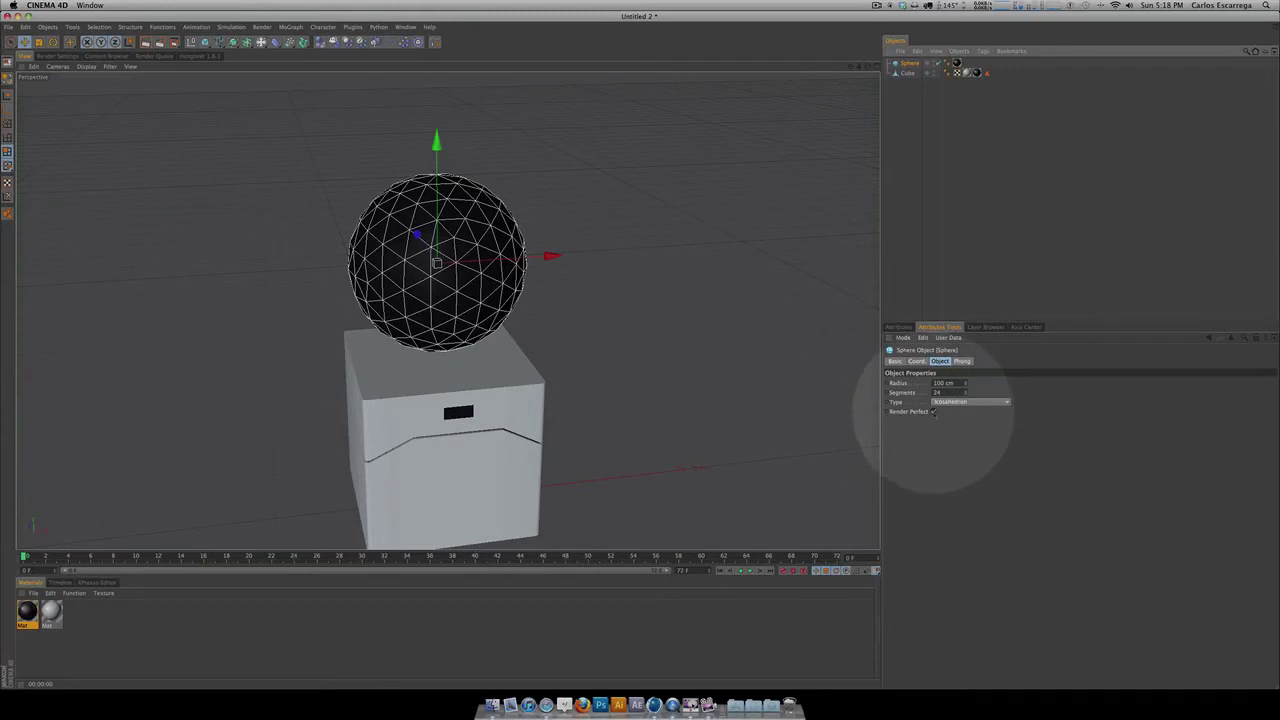
left_click_drag(965, 394, 965, 393)
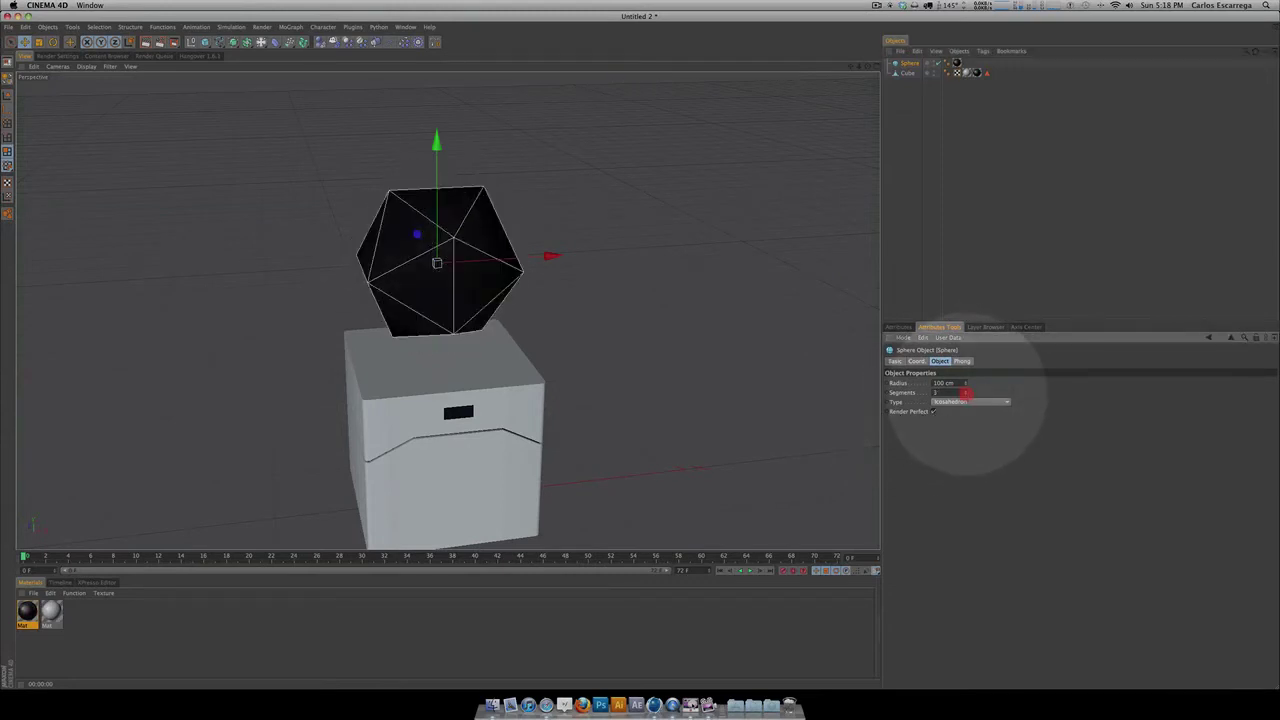
key("3")
left_click_drag(640, 330, 531, 289)
key("super+r")
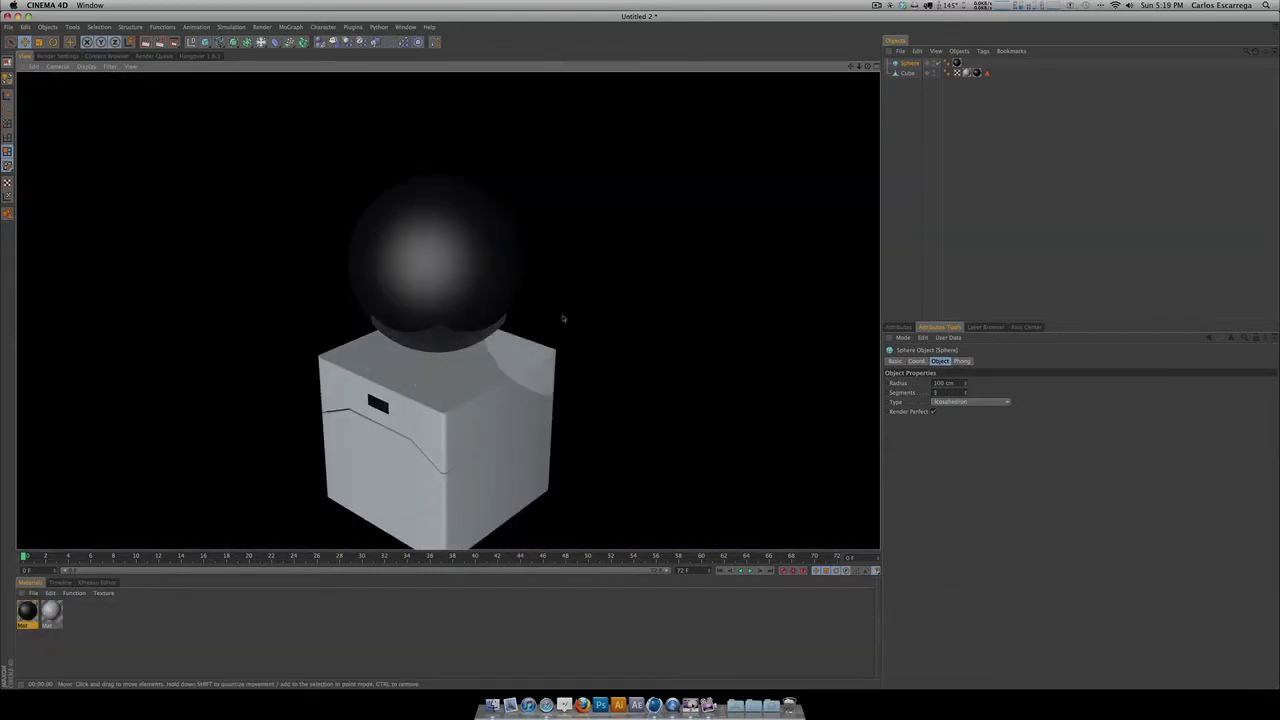
Step: Turn off Render Perfect for the sphere, set its segments to 16, and render a preview
left_click(933, 411)
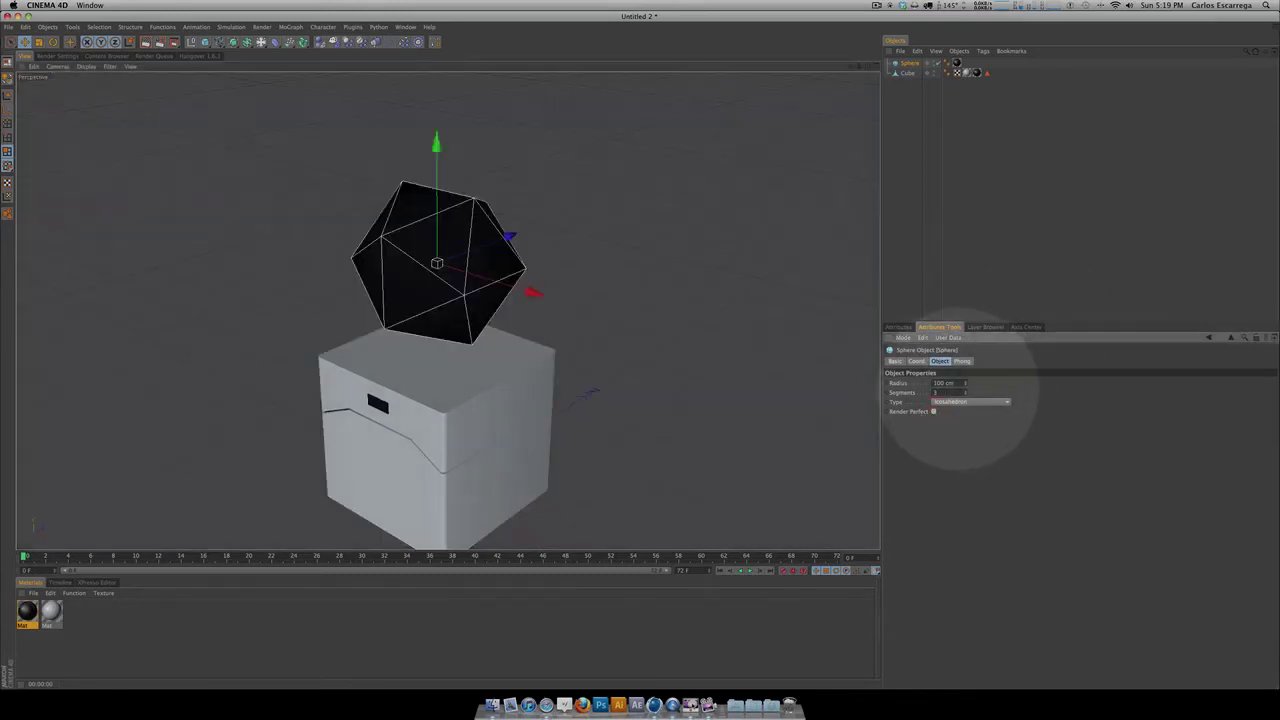
type("24")
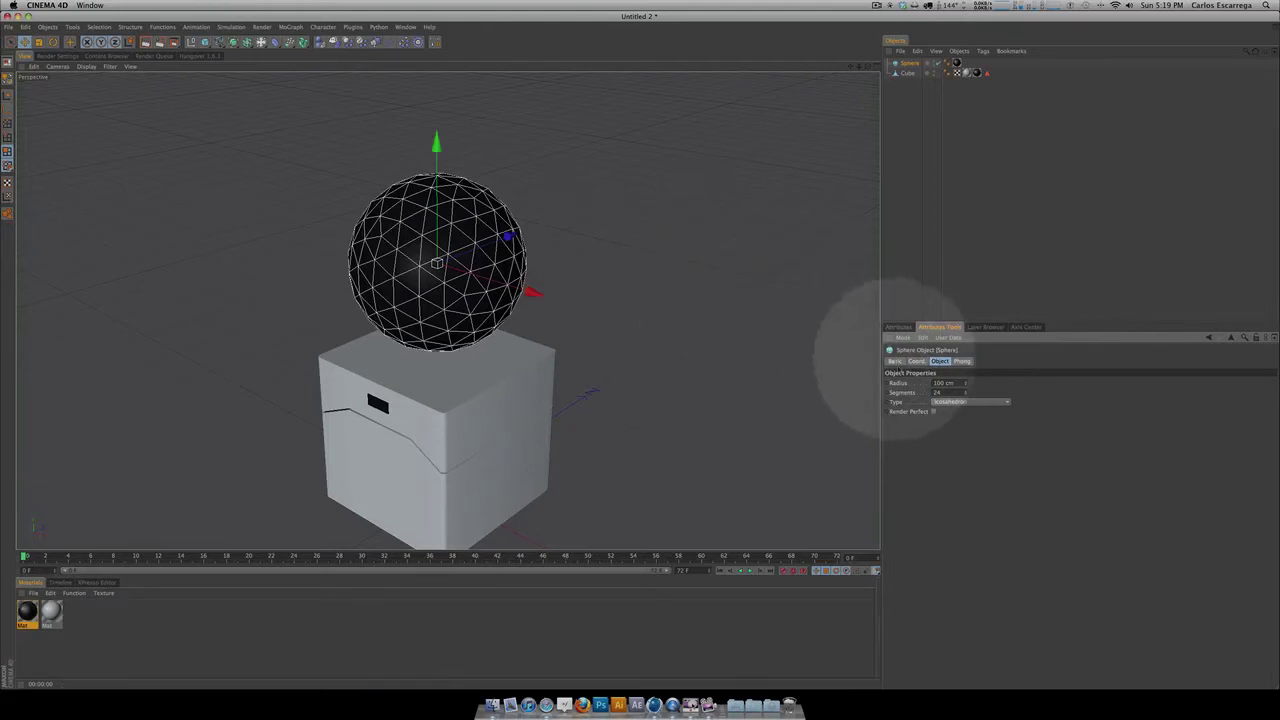
left_click_drag(948, 393, 899, 394)
type("16")
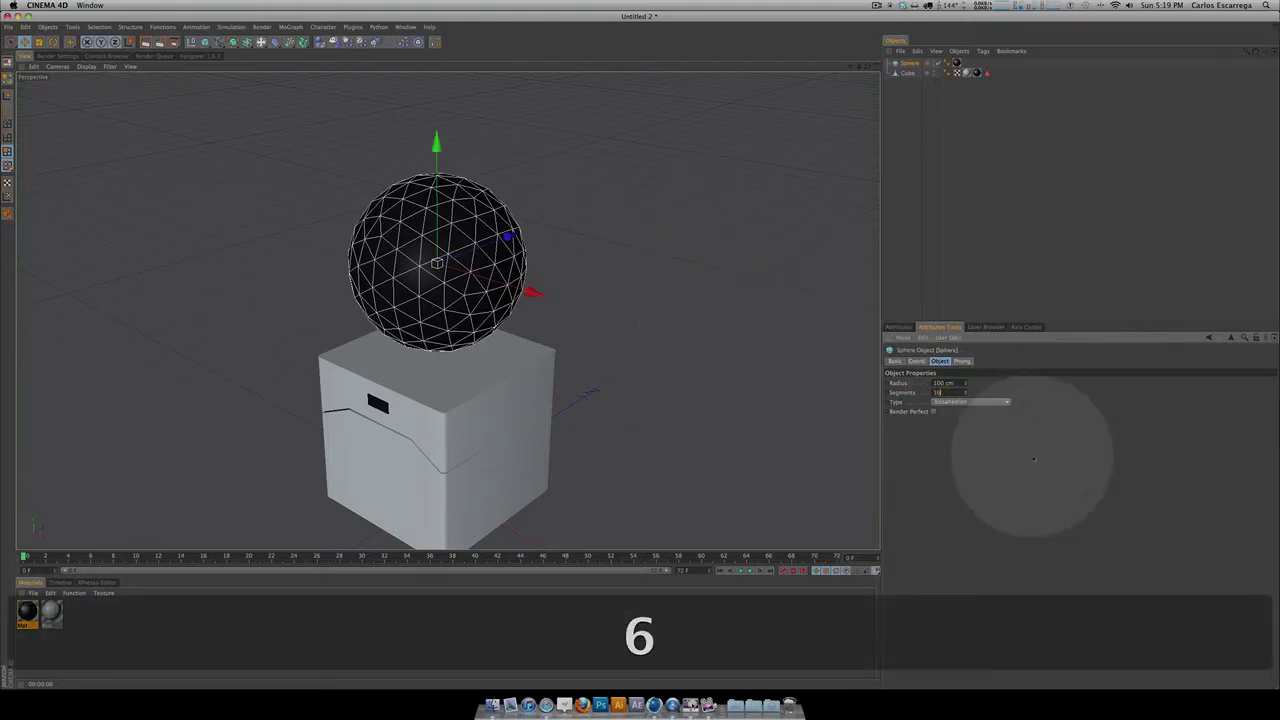
type("3")
mouse_move(709, 269)
left_mouse_down()
mouse_move(652, 358)
mouse_move(631, 349)
mouse_move(714, 291)
left_mouse_up()
key("super+r")
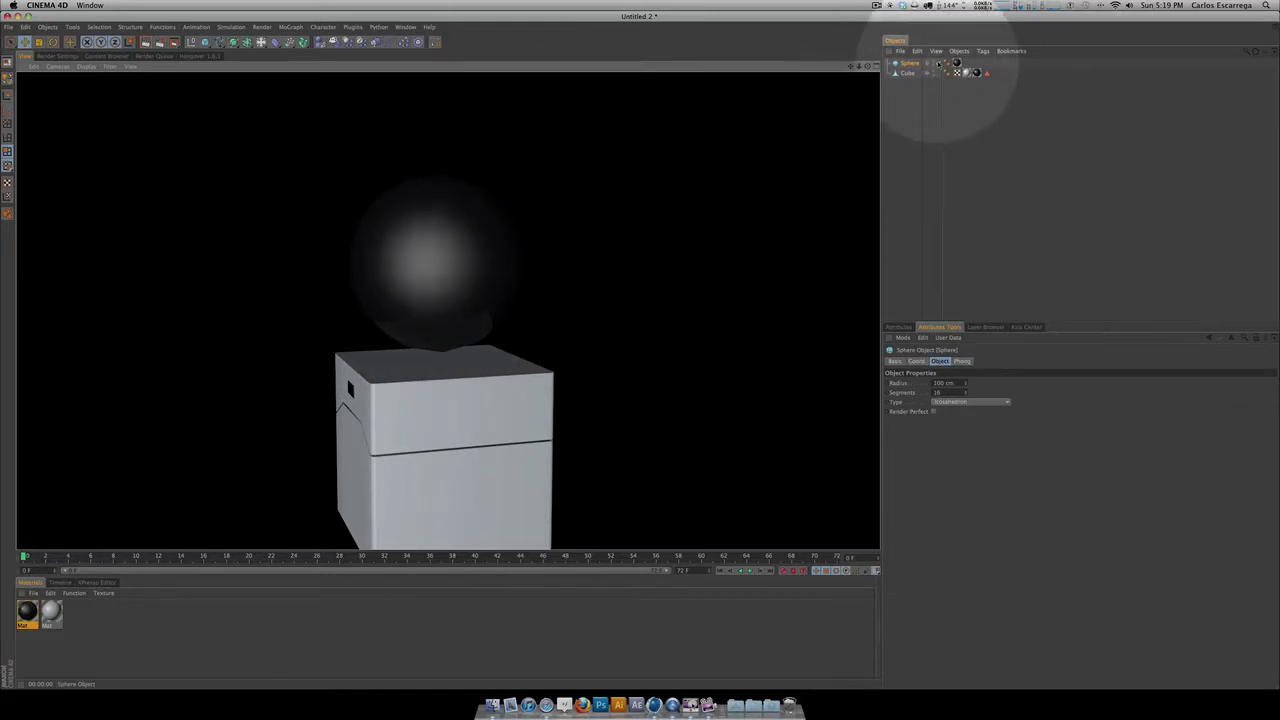
Step: Set the Phong angle of the sphere's Phong tag to 0°
left_click(905, 64)
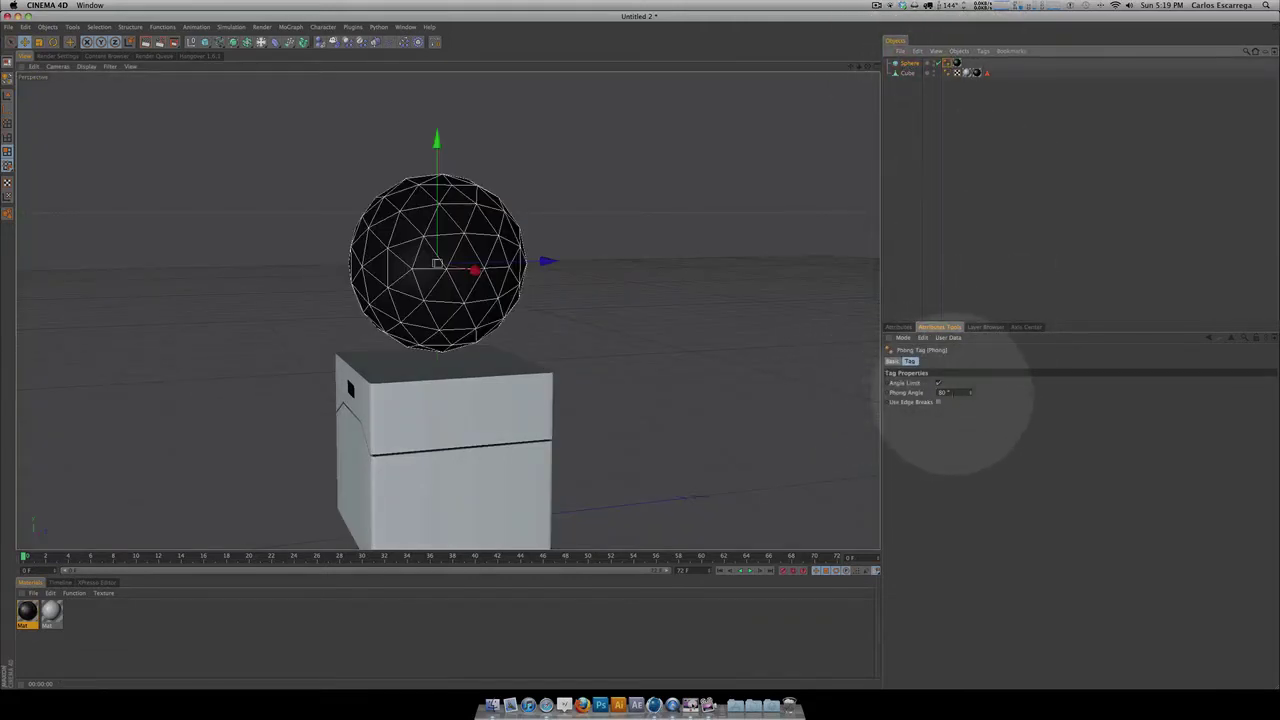
left_click(944, 392)
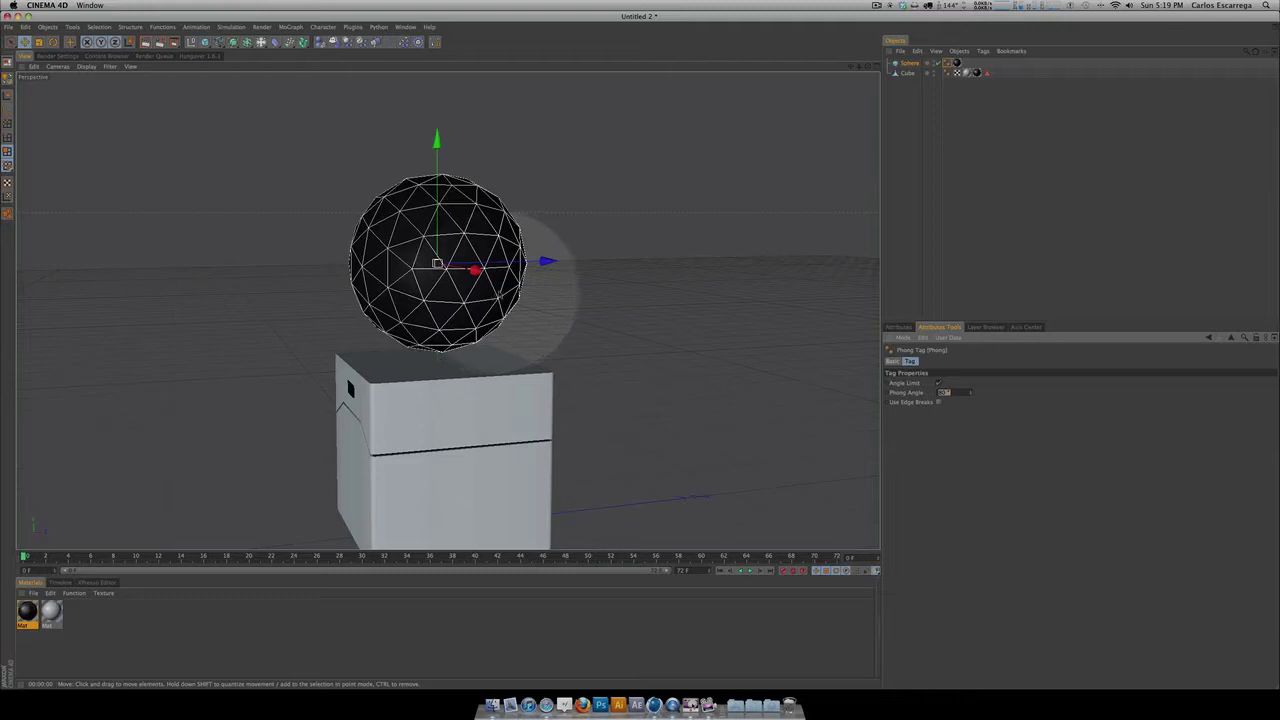
key("3")
left_click_drag(476, 270, 540, 300)
key("2")
left_click_drag(600, 340, 660, 350)
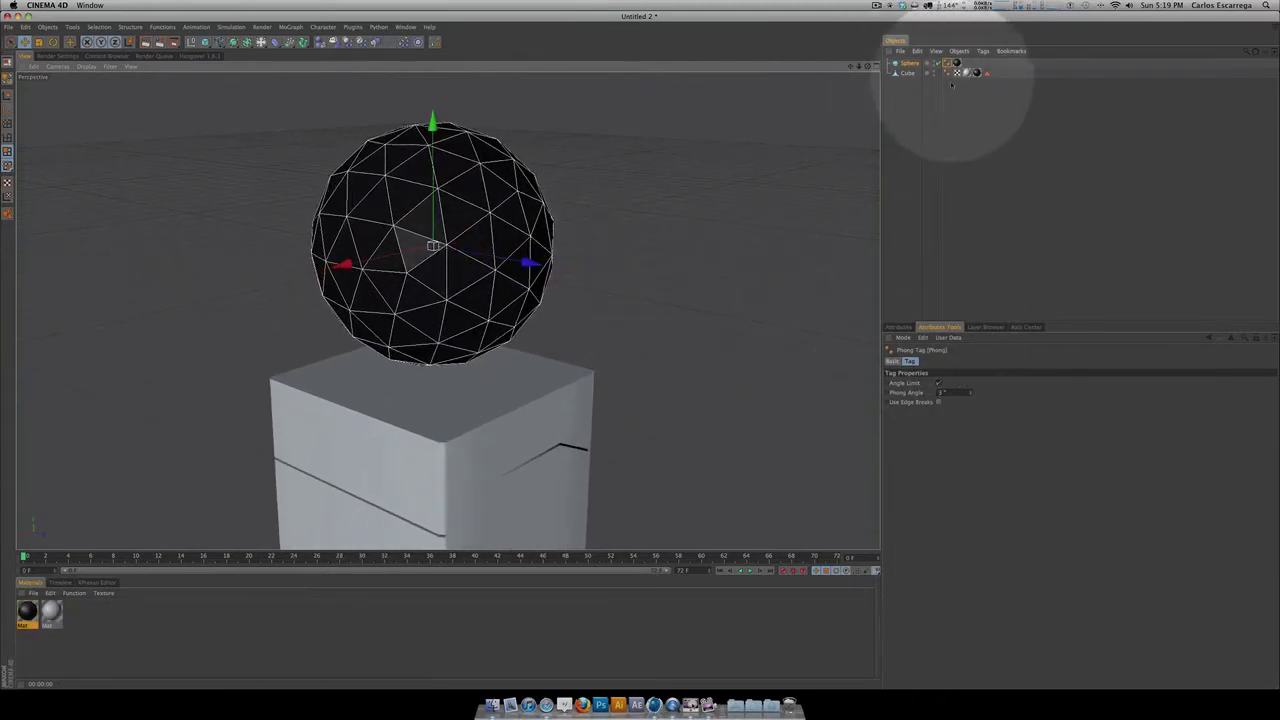
left_click(942, 392)
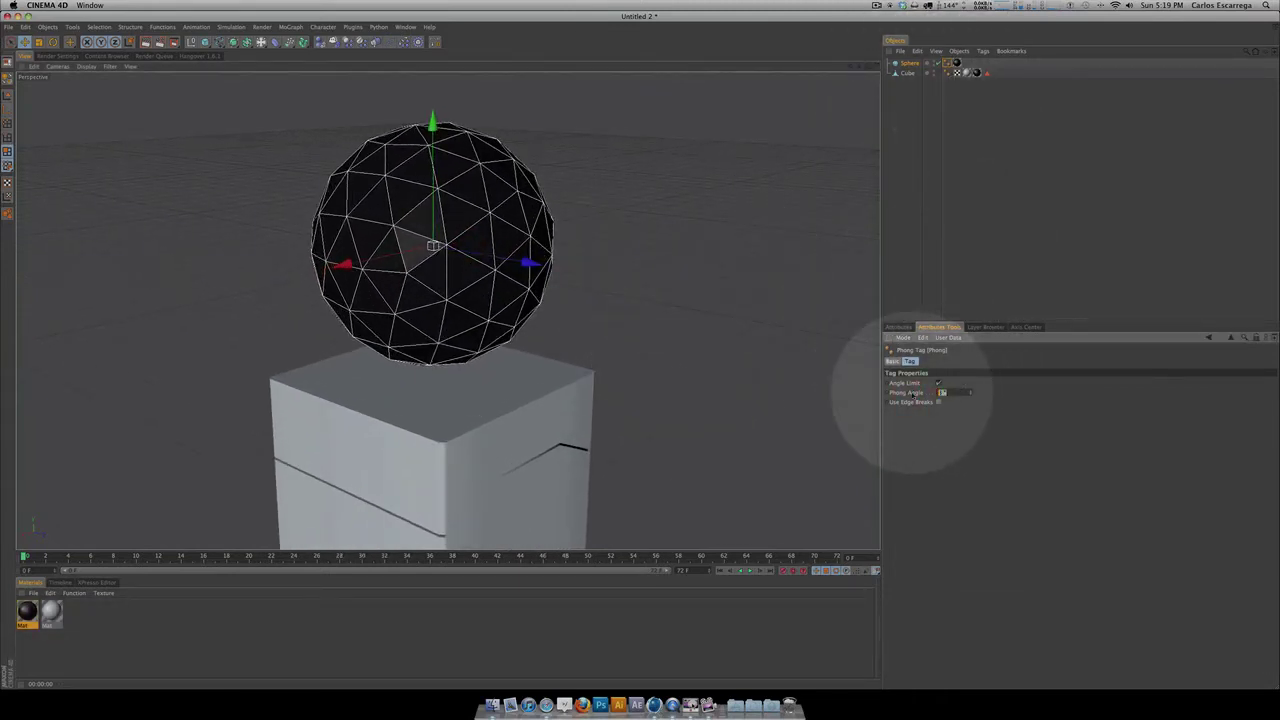
type("80")
left_click(962, 413)
left_click(969, 393)
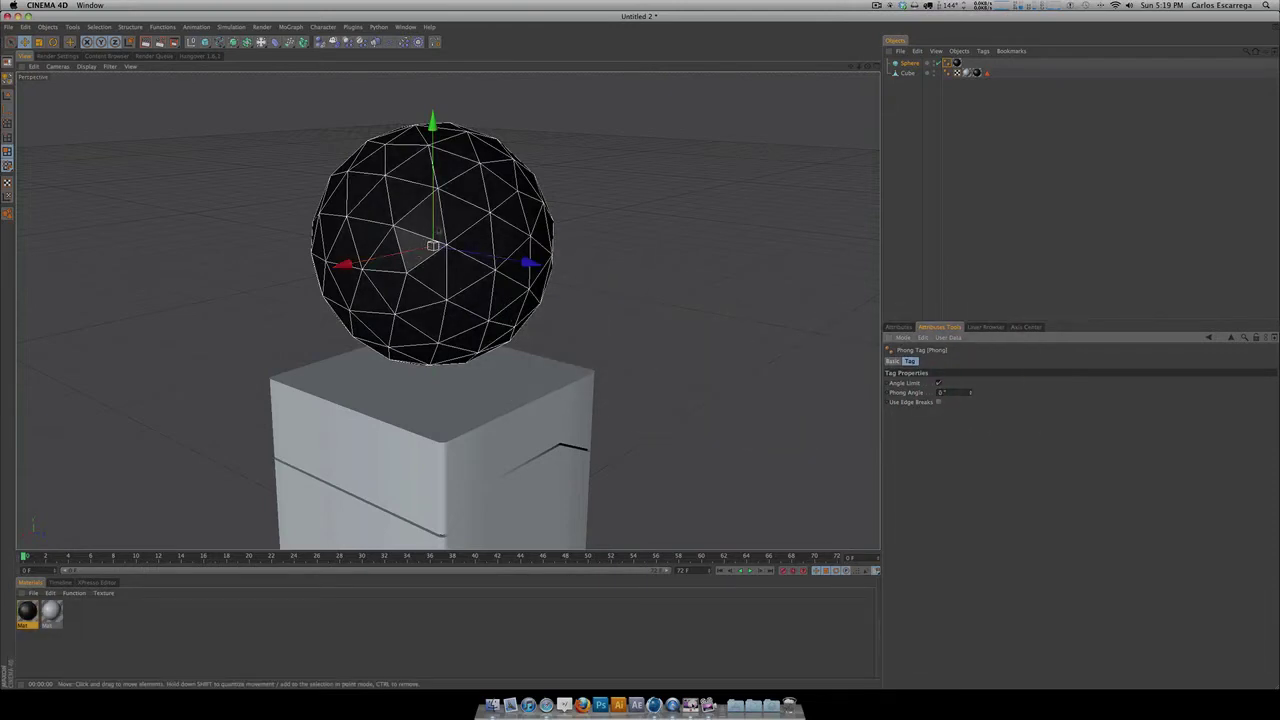
Step: Add a light above and to one side of the sphere and raise its intensity well above 100%
left_click(260, 42)
left_click_drag(640, 349, 571, 457)
mouse_move(340, 157)
left_mouse_down()
mouse_move(620, 355)
mouse_move(634, 351)
mouse_move(349, 143)
left_mouse_up()
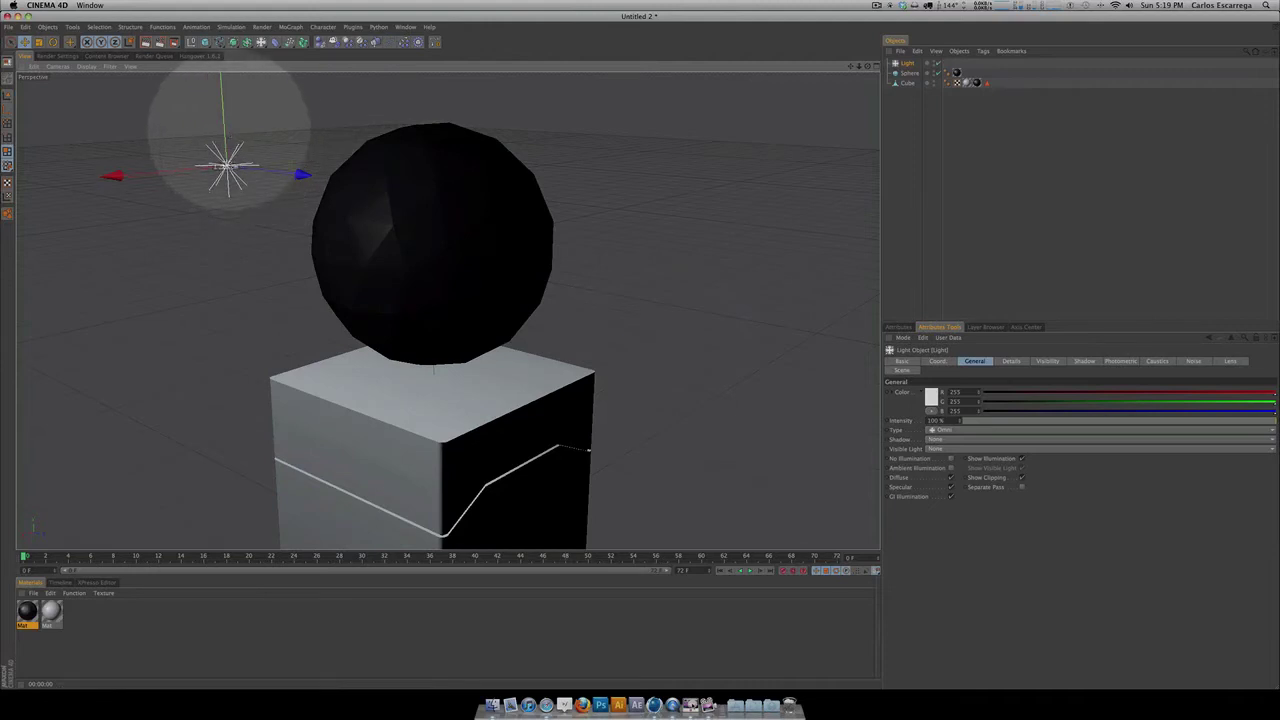
left_click_drag(228, 128, 224, 85)
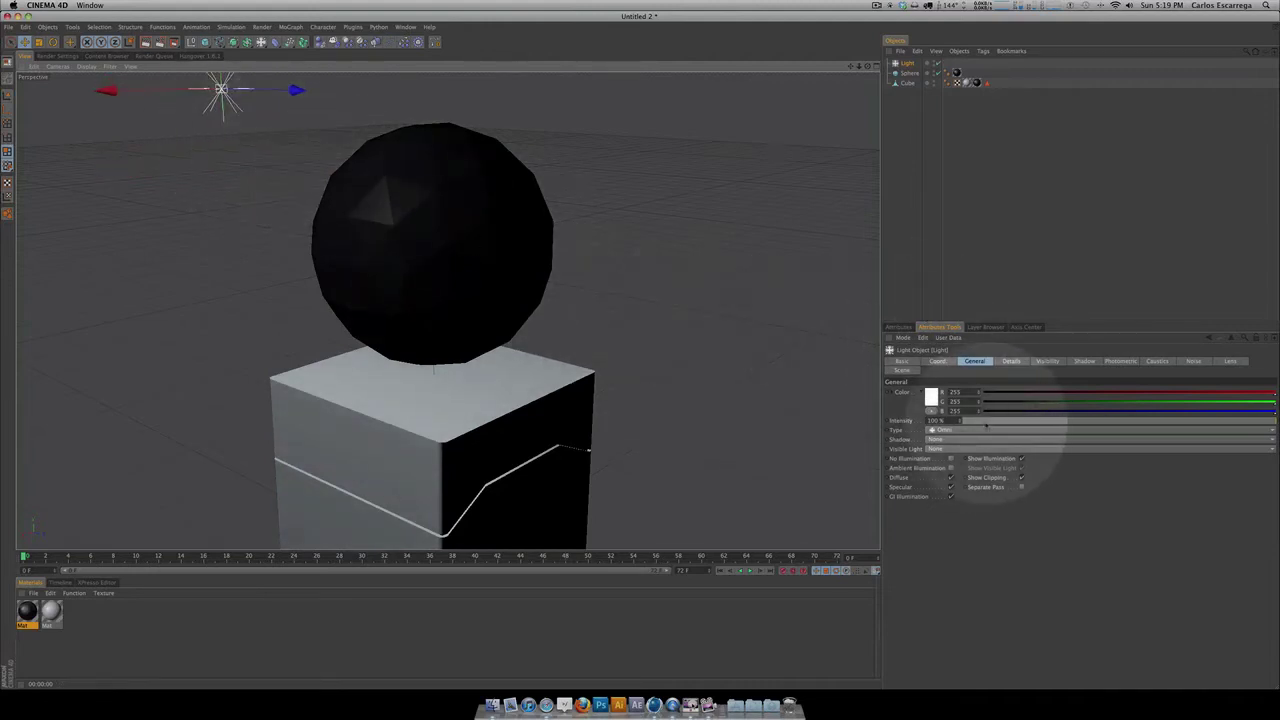
left_click_drag(960, 421, 958, 421)
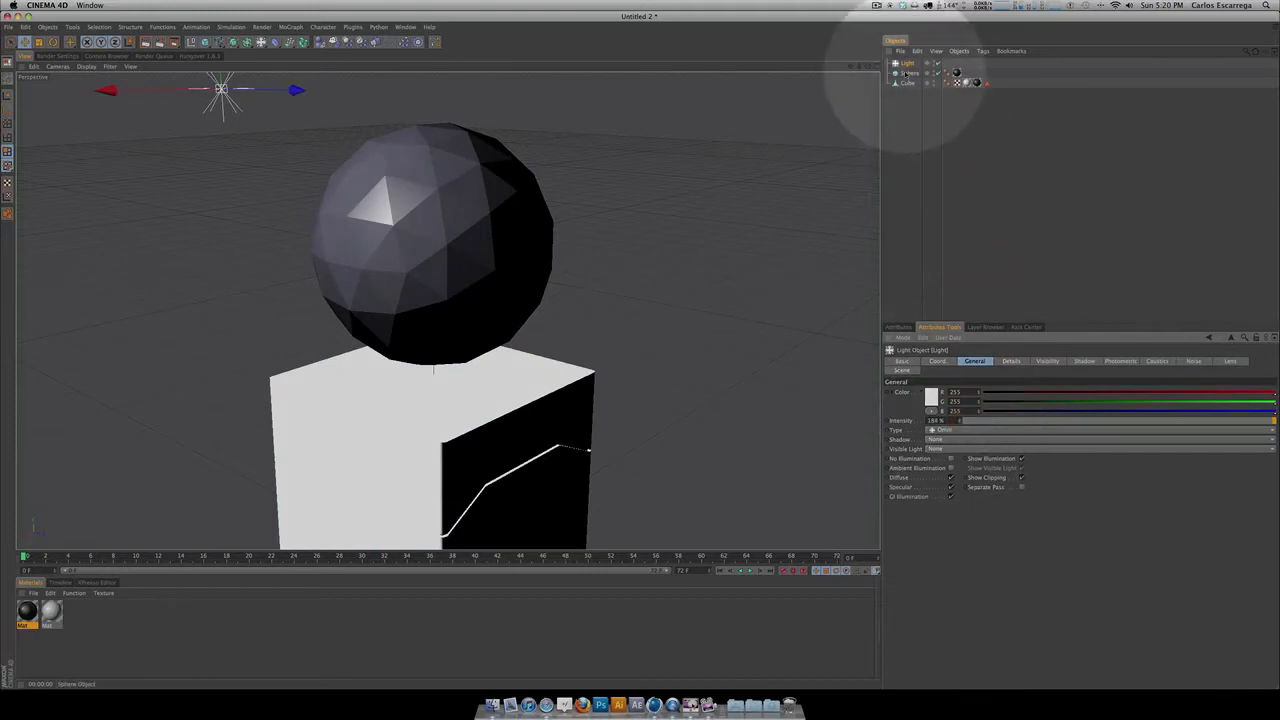
Step: Try a different segment count on the sphere under the light, ending back at 16 segments
left_click(908, 73)
left_click_drag(966, 393, 967, 392)
type("16")
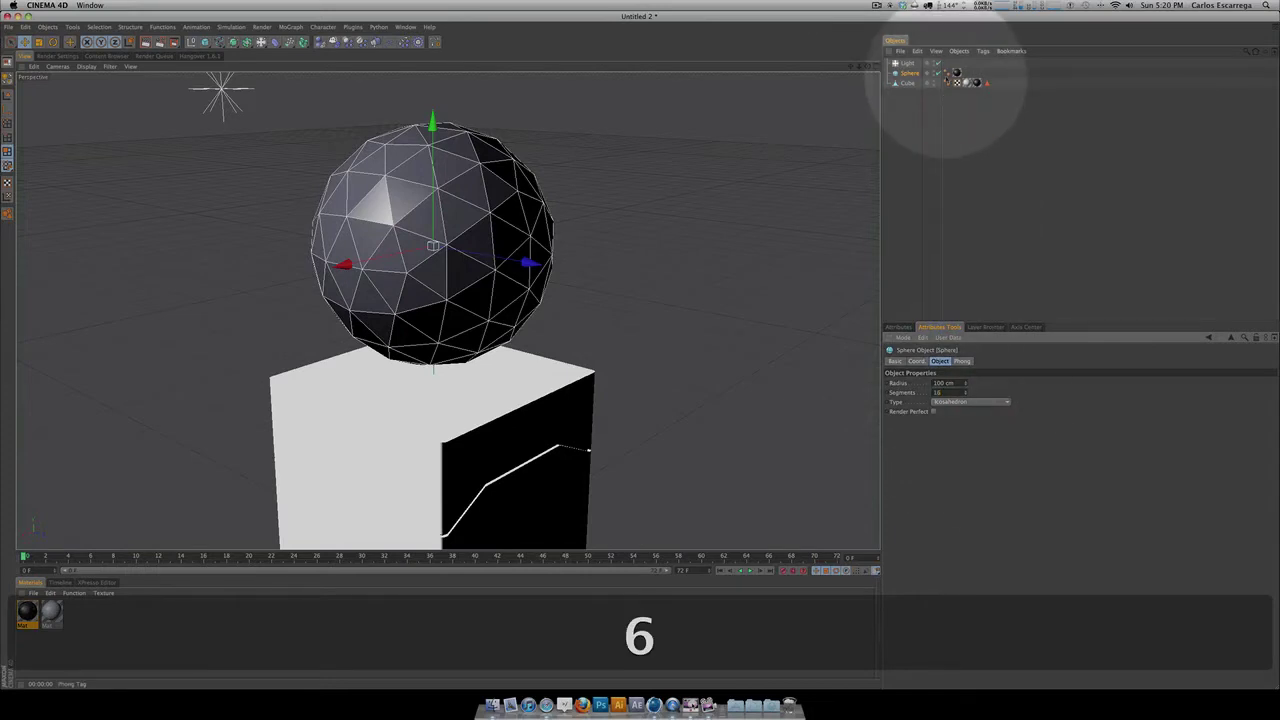
Step: Try higher and lower Phong angles on the sphere, delete its Phong tag, and render a preview
left_click(947, 73)
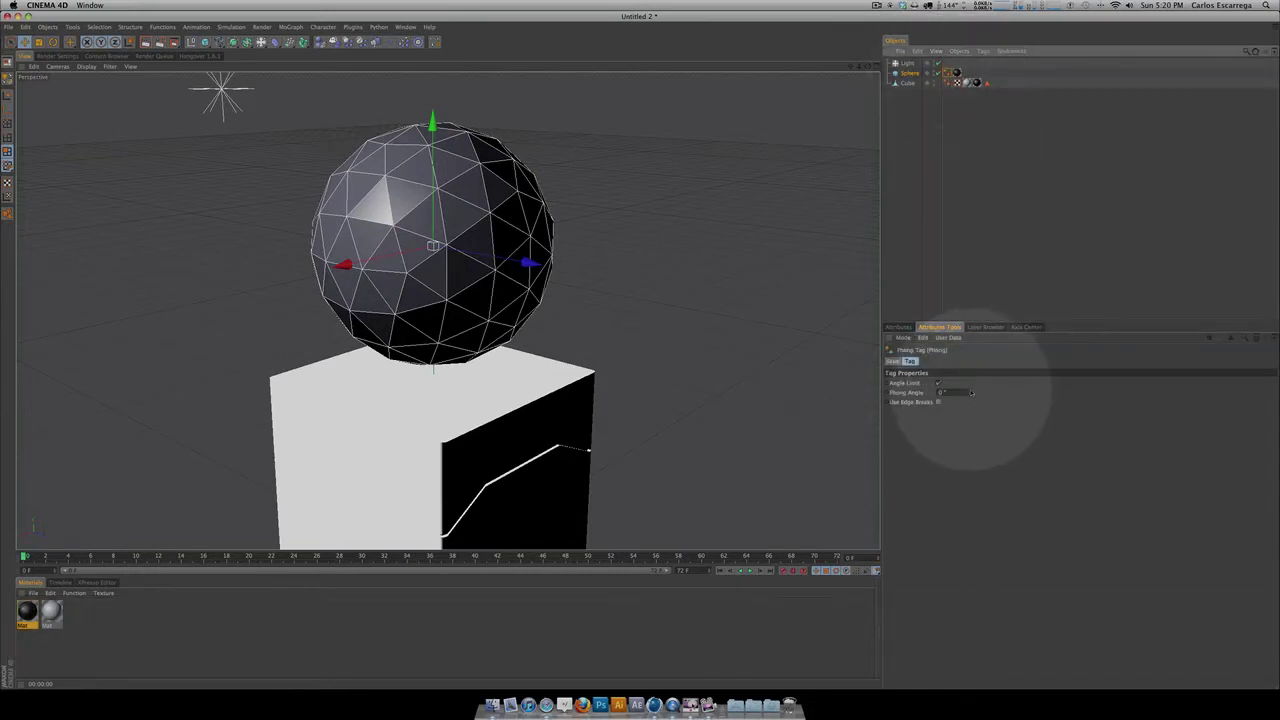
left_click_drag(970, 393, 968, 392)
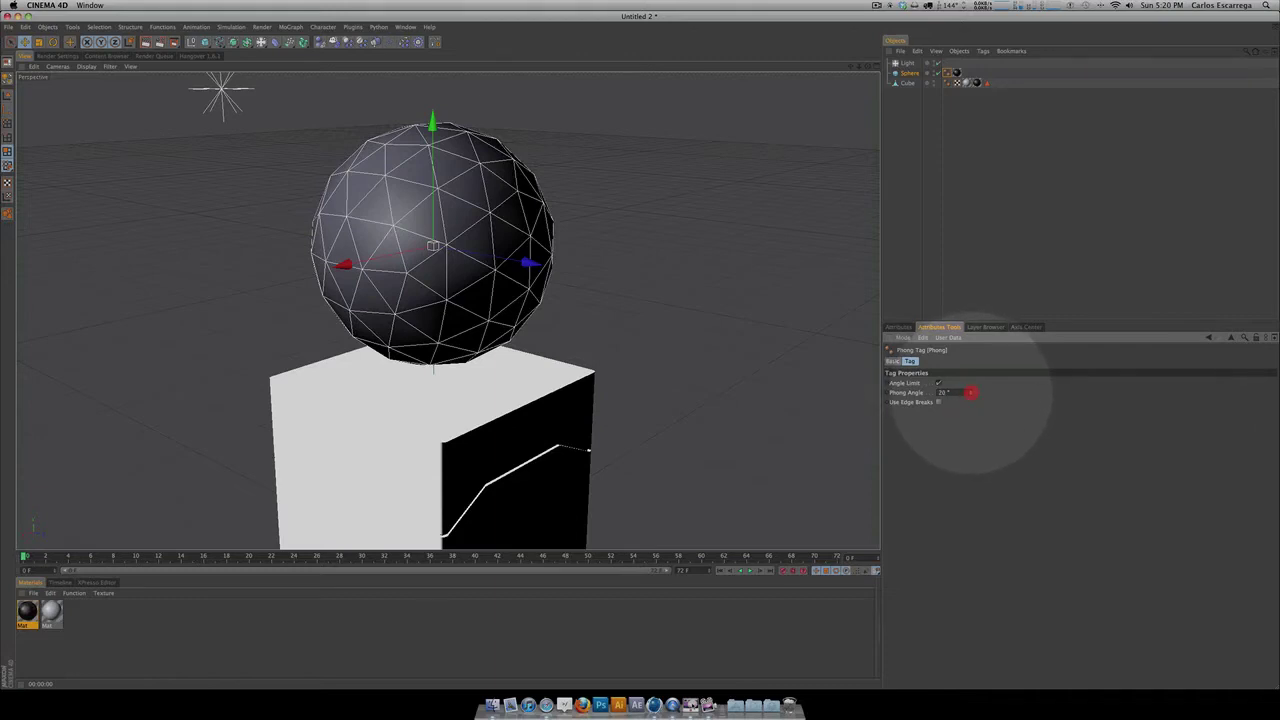
left_click_drag(970, 392, 971, 392)
left_click_drag(970, 393, 970, 394)
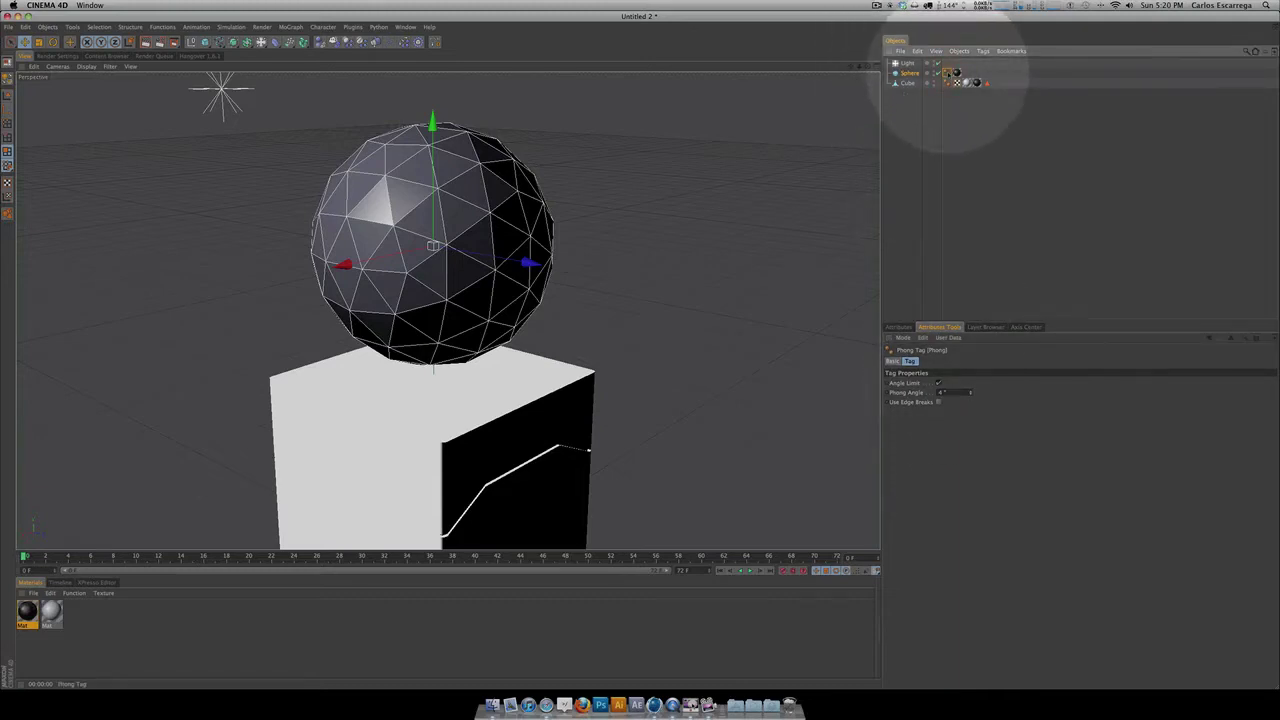
key("BackSpace")
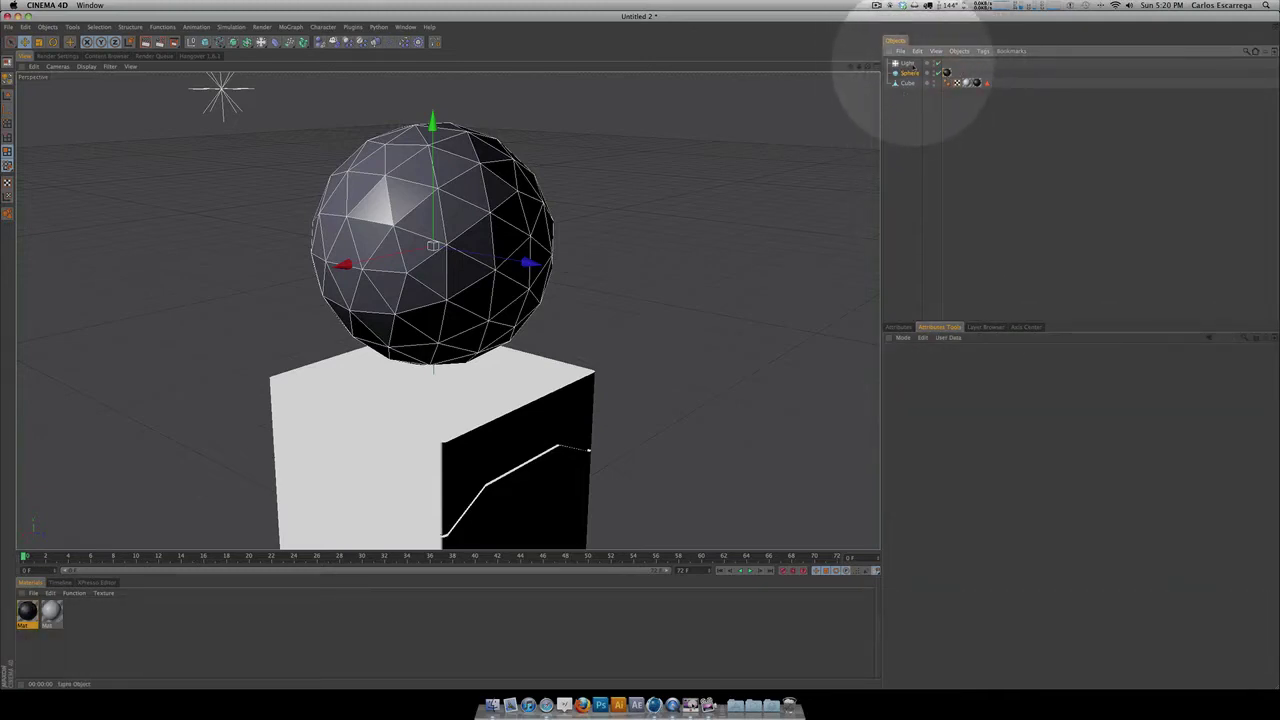
key("super+r")
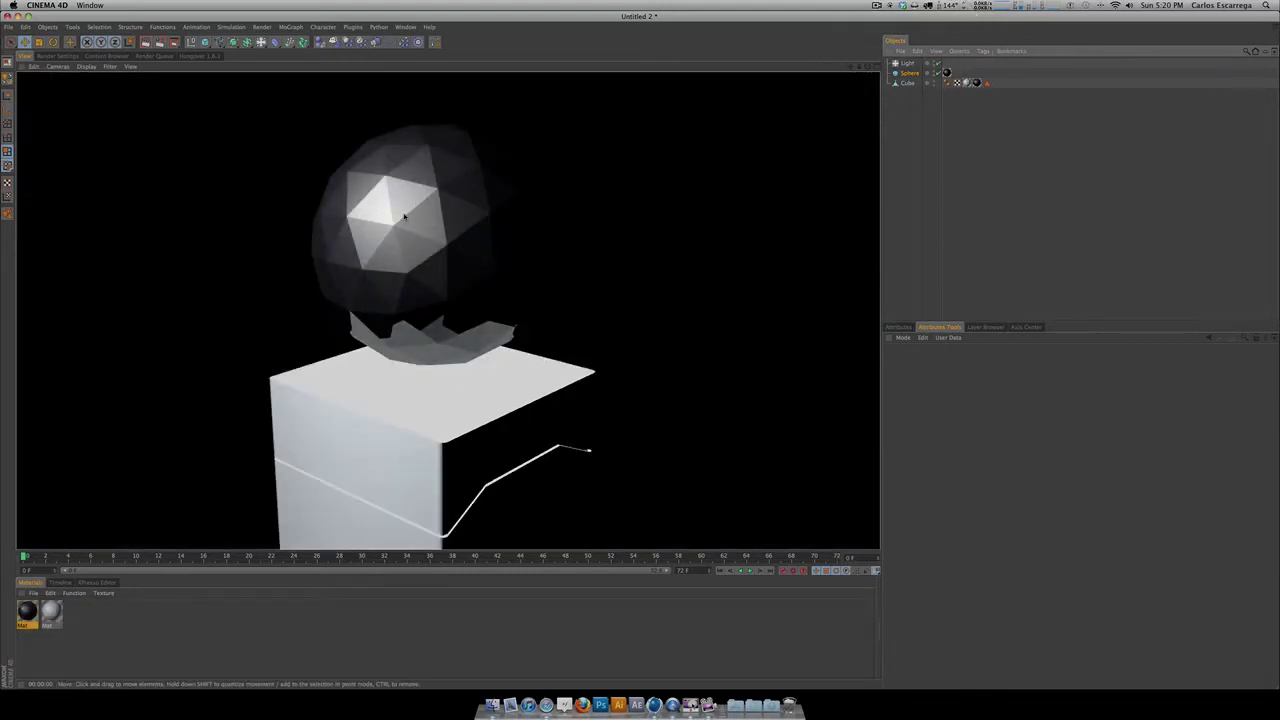
Step: Delete the test light and view the sphere and cube from a low, level angle
left_click(907, 63)
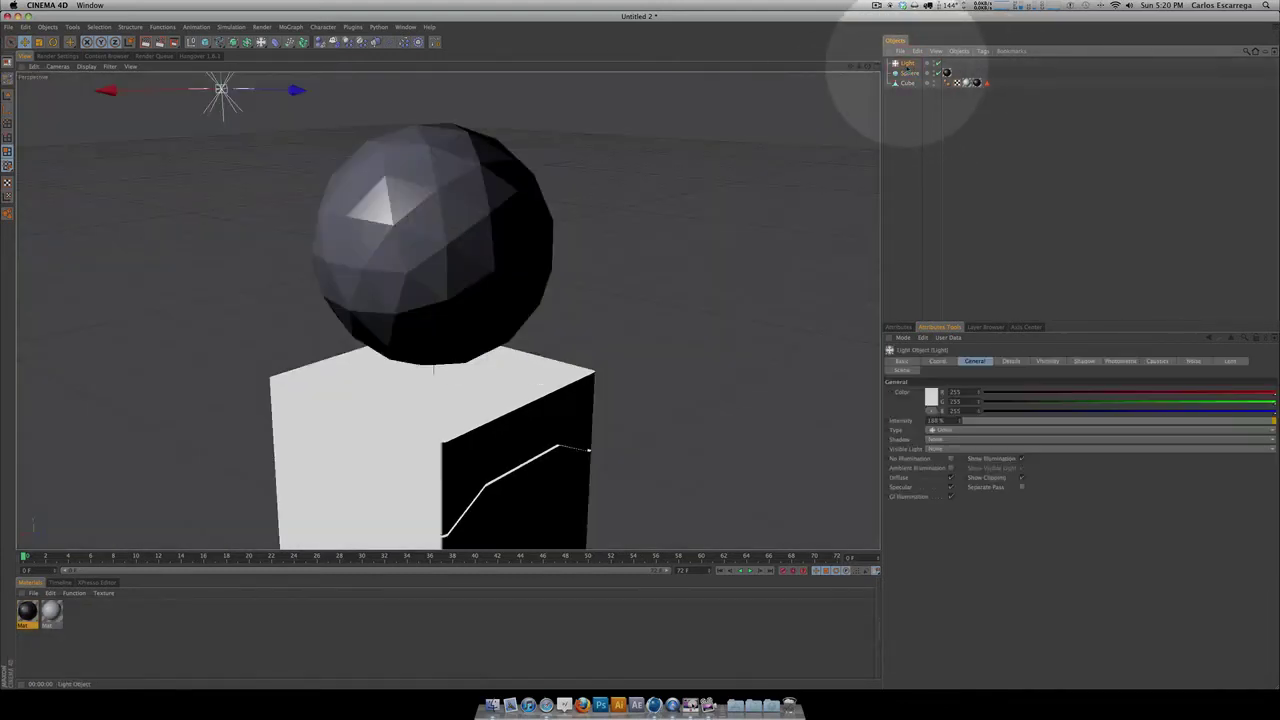
key("BackSpace")
key("2")
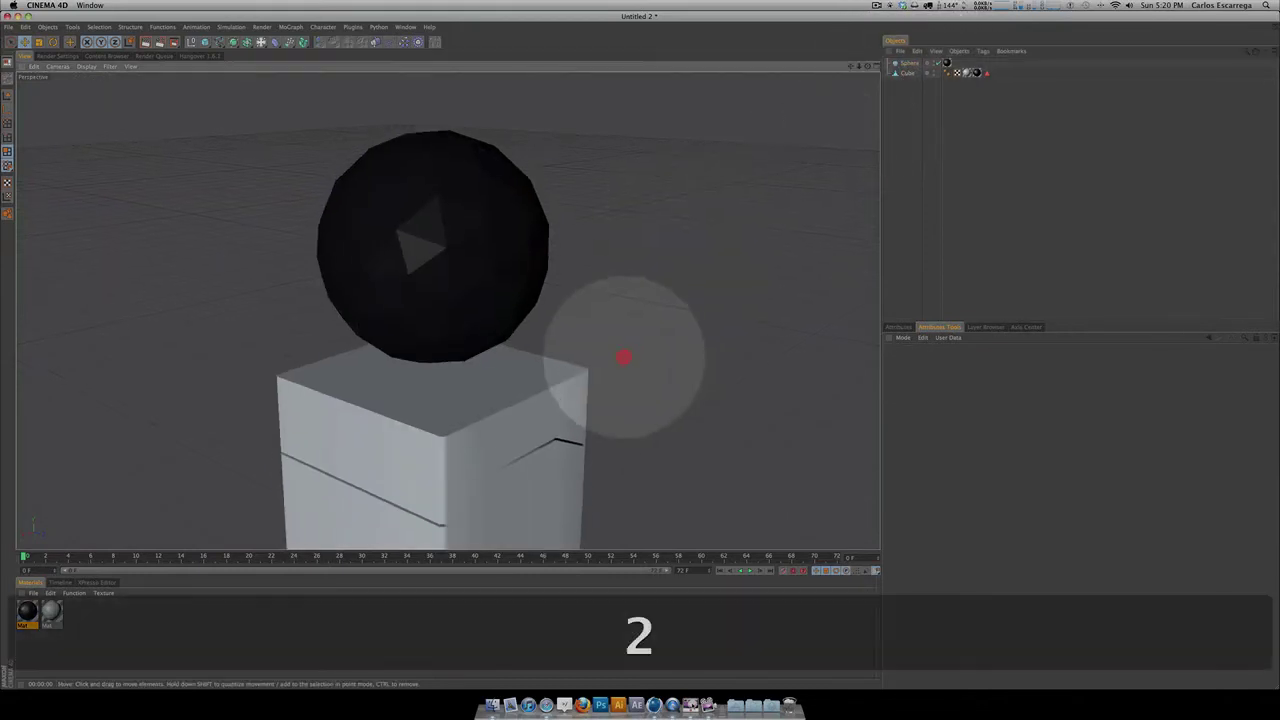
key("3")
left_click_drag(623, 357, 677, 220)
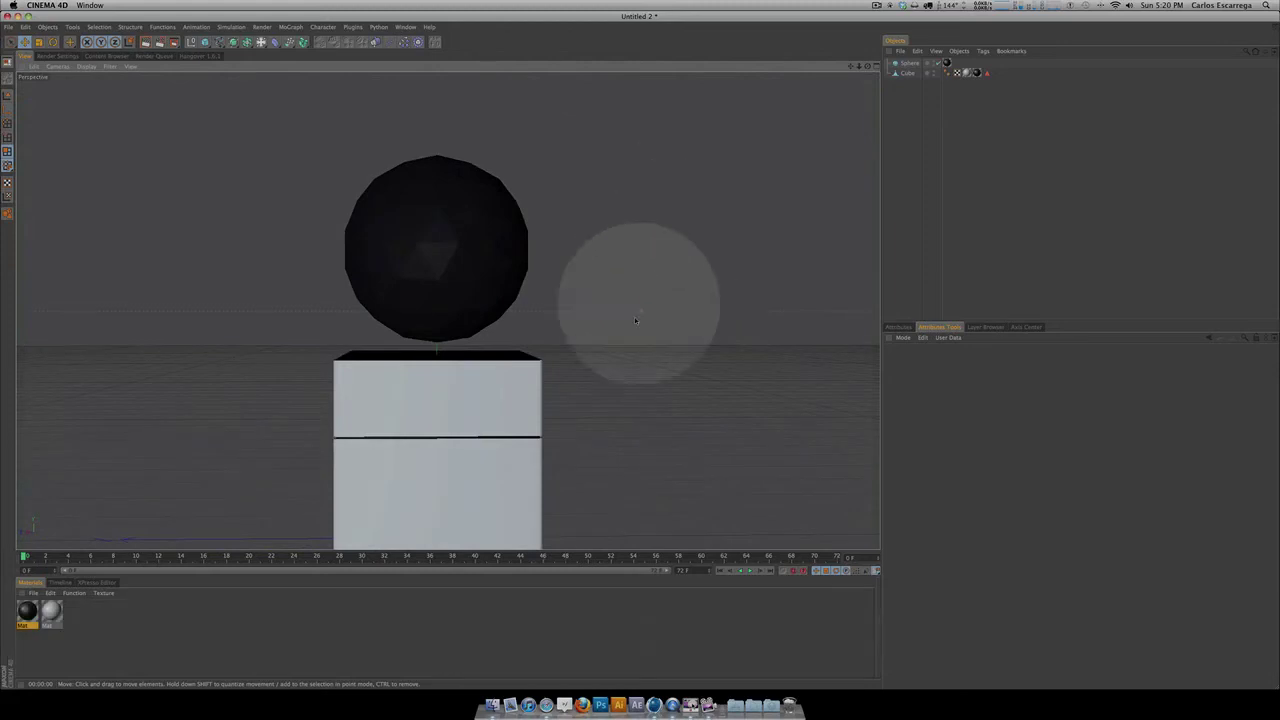
Step: Compare the sphere with the Orchid.mp4 reference video again, and return to CINEMA 4D with a raised view of the model
left_click(668, 690)
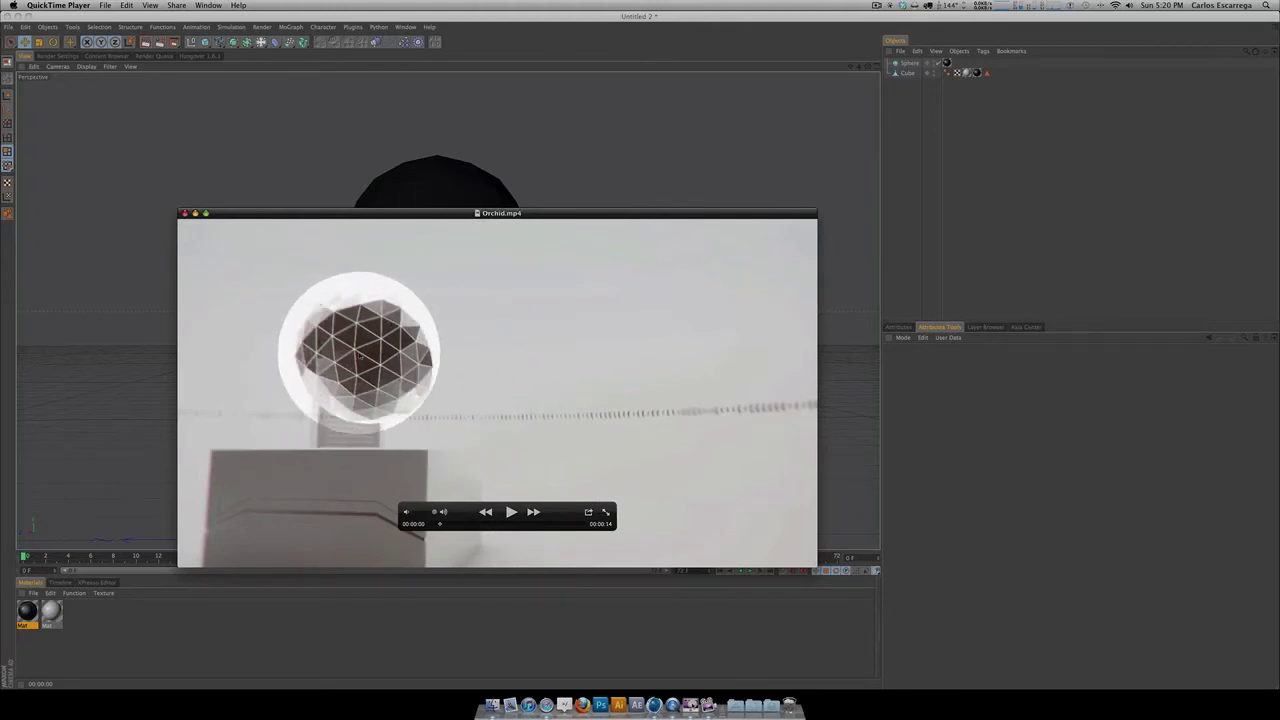
left_click(940, 115)
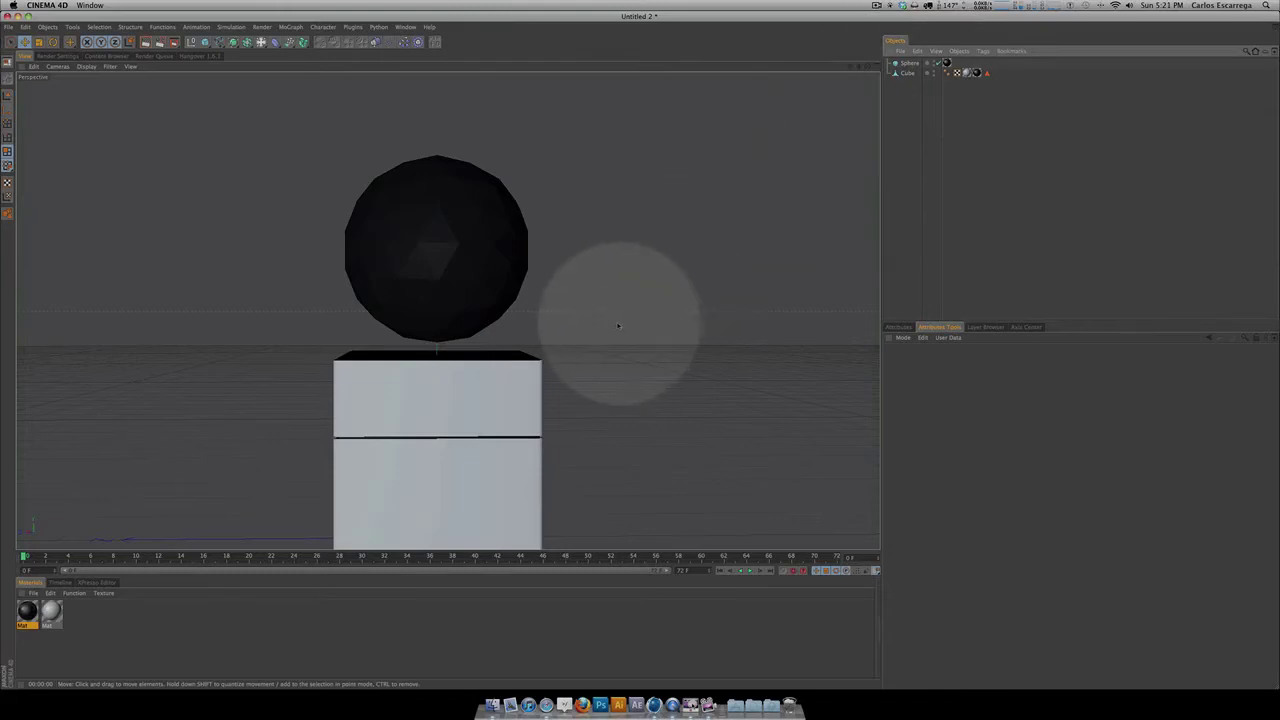
key("3")
left_click_drag(620, 323, 654, 410)
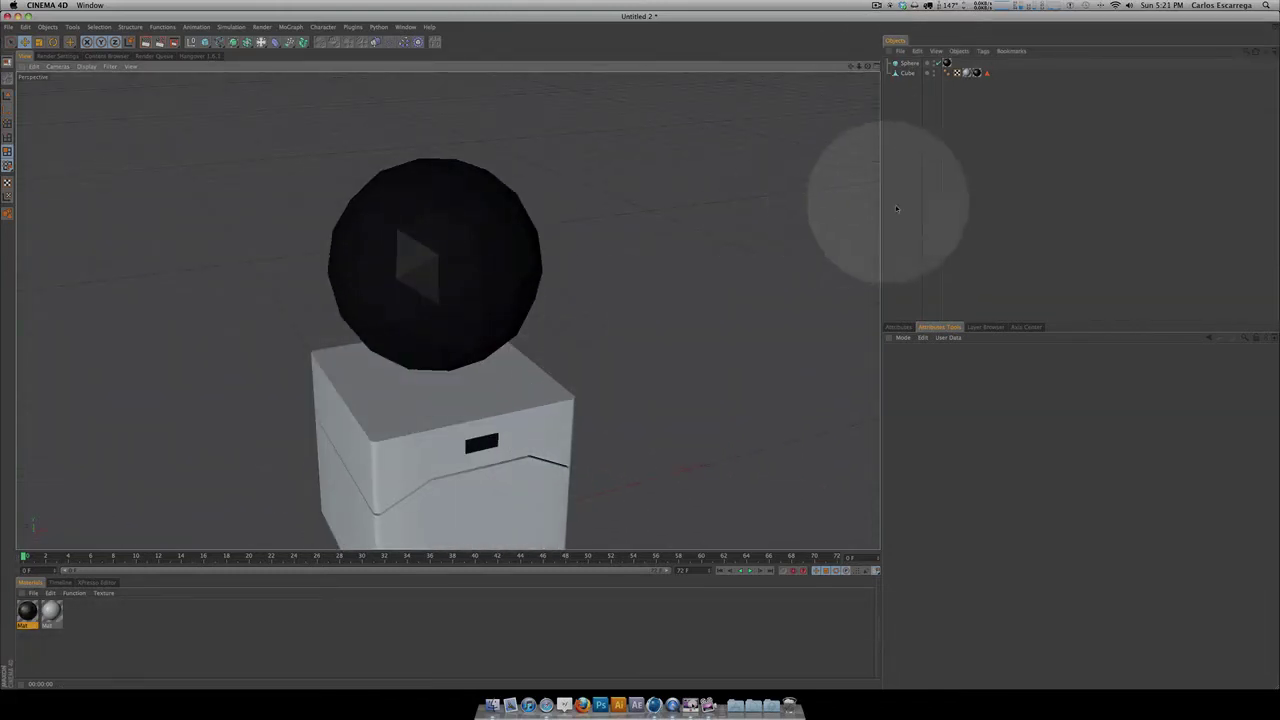
Step: Create an instance of the sphere and move it well clear of the original, off to the side of the cube
left_click(912, 64)
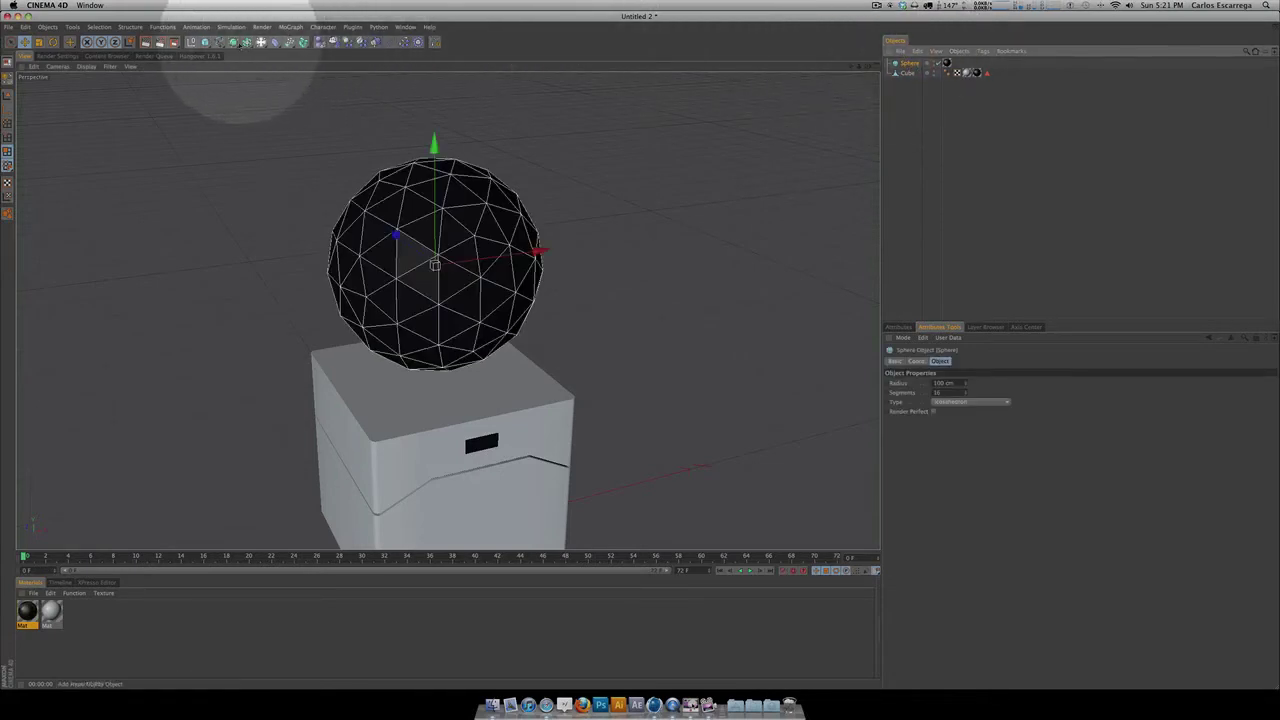
left_click_drag(241, 44, 434, 57)
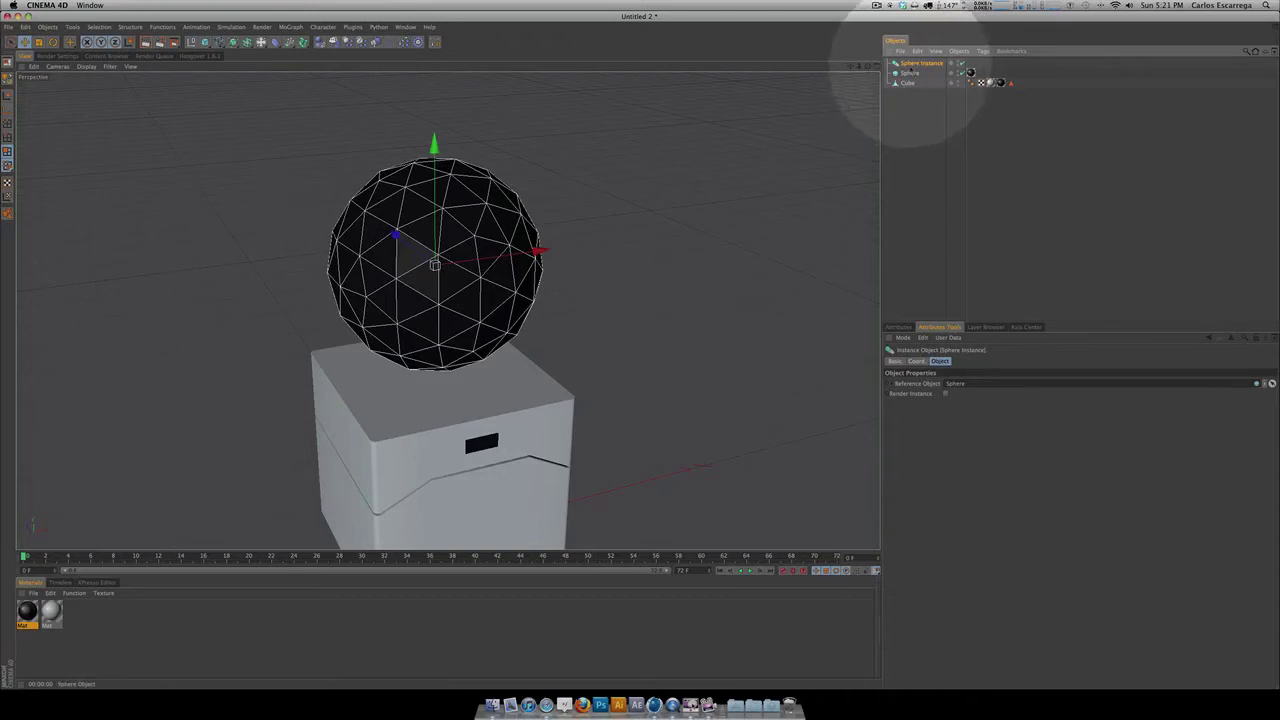
left_click_drag(571, 229, 636, 352)
Step: Try a larger radius on the original sphere to test the instance link, and restore it to 100 cm
left_click(908, 83)
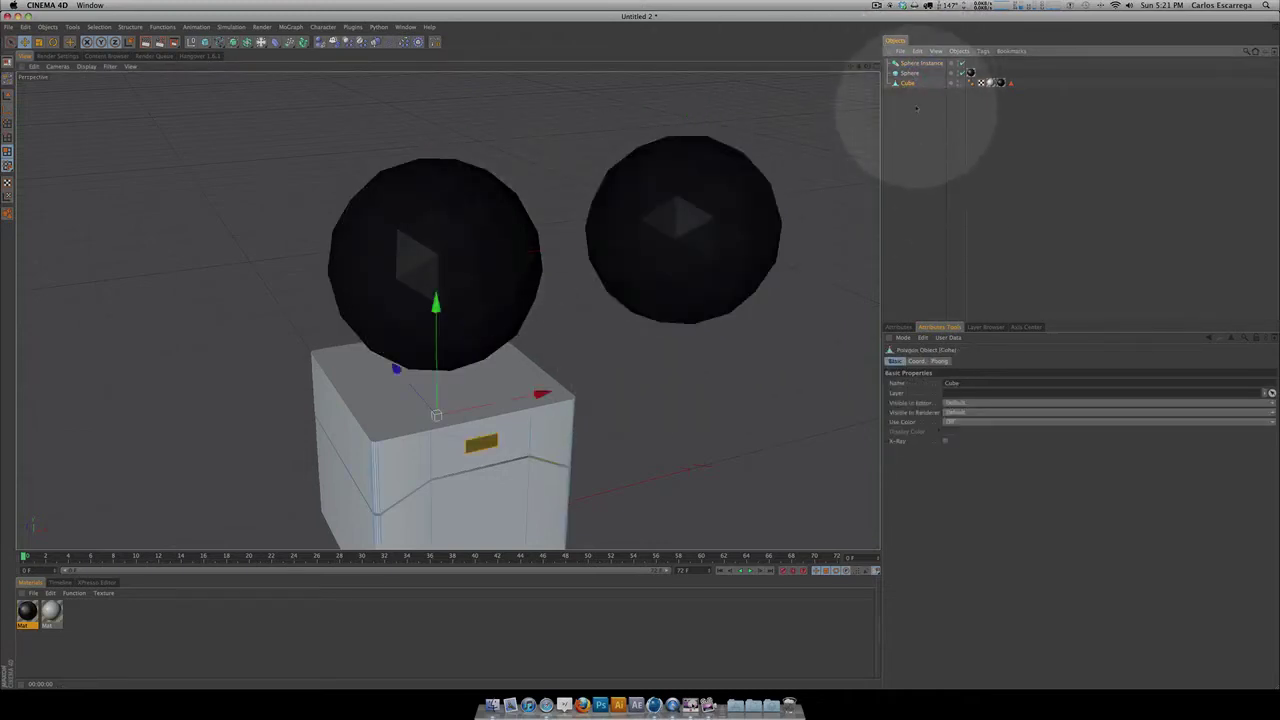
left_click(925, 63)
left_click(910, 73)
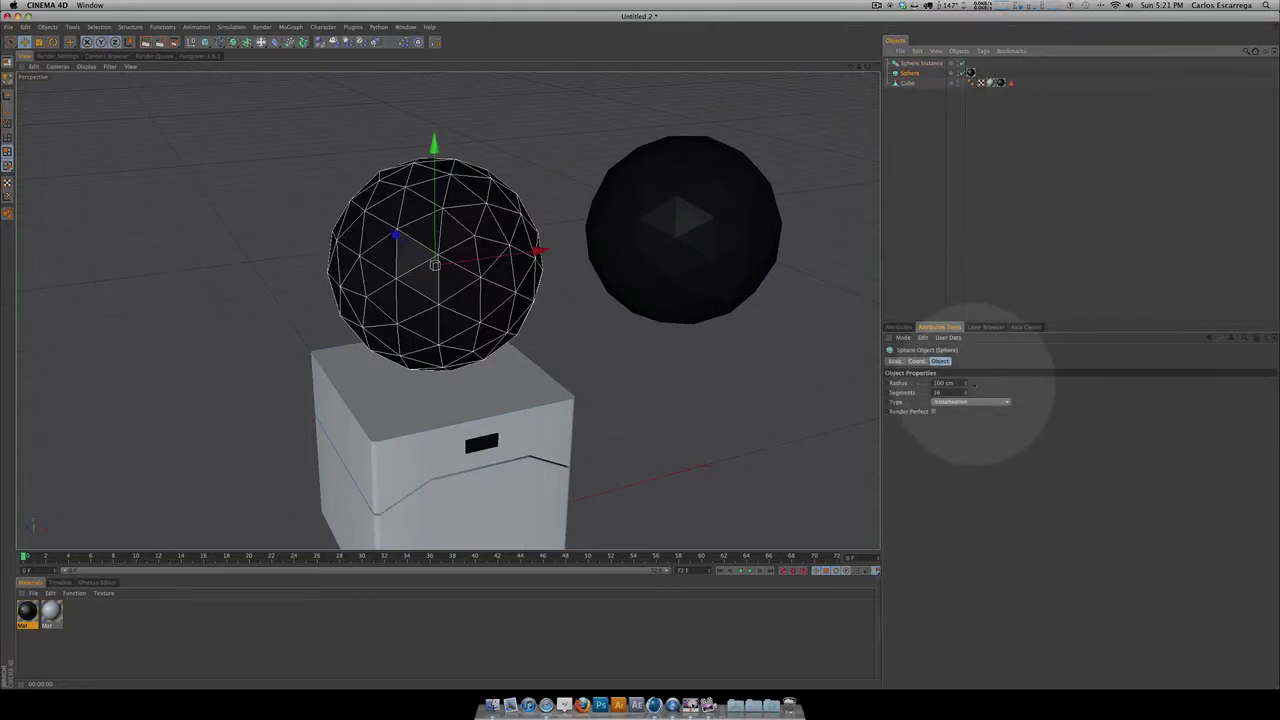
left_click_drag(965, 385, 880, 385)
type("1")
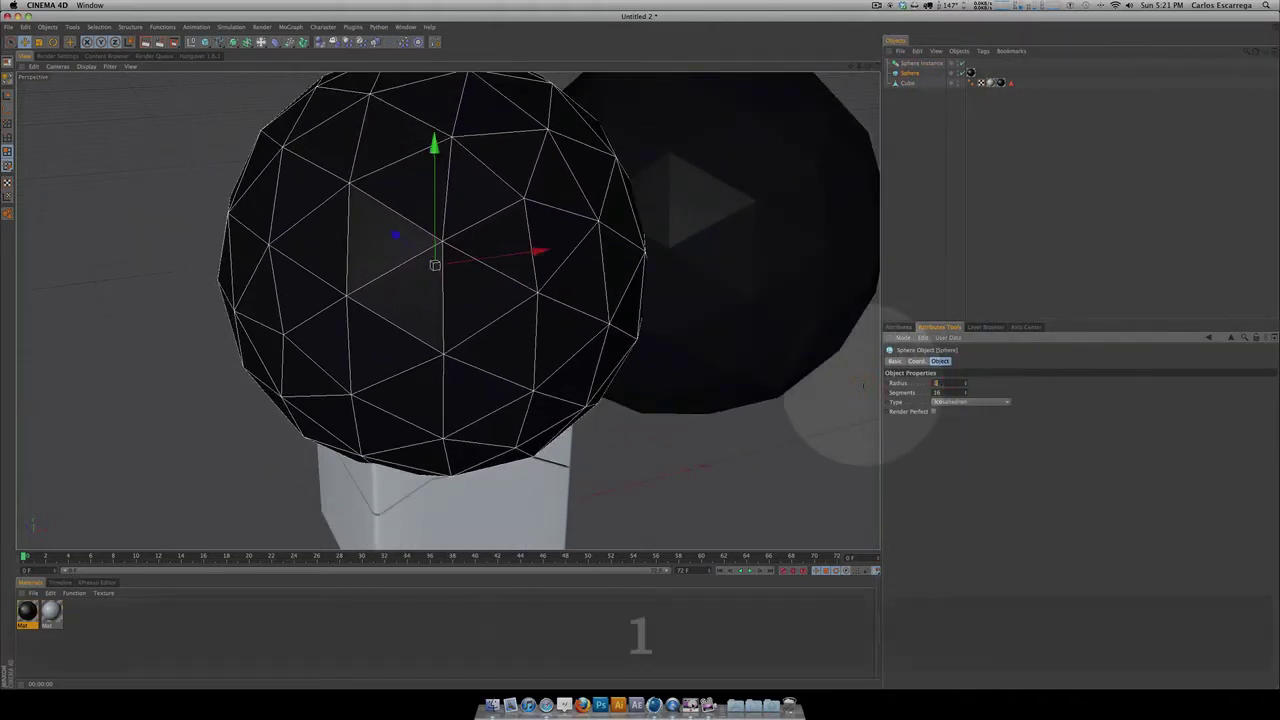
type("00")
key("Return")
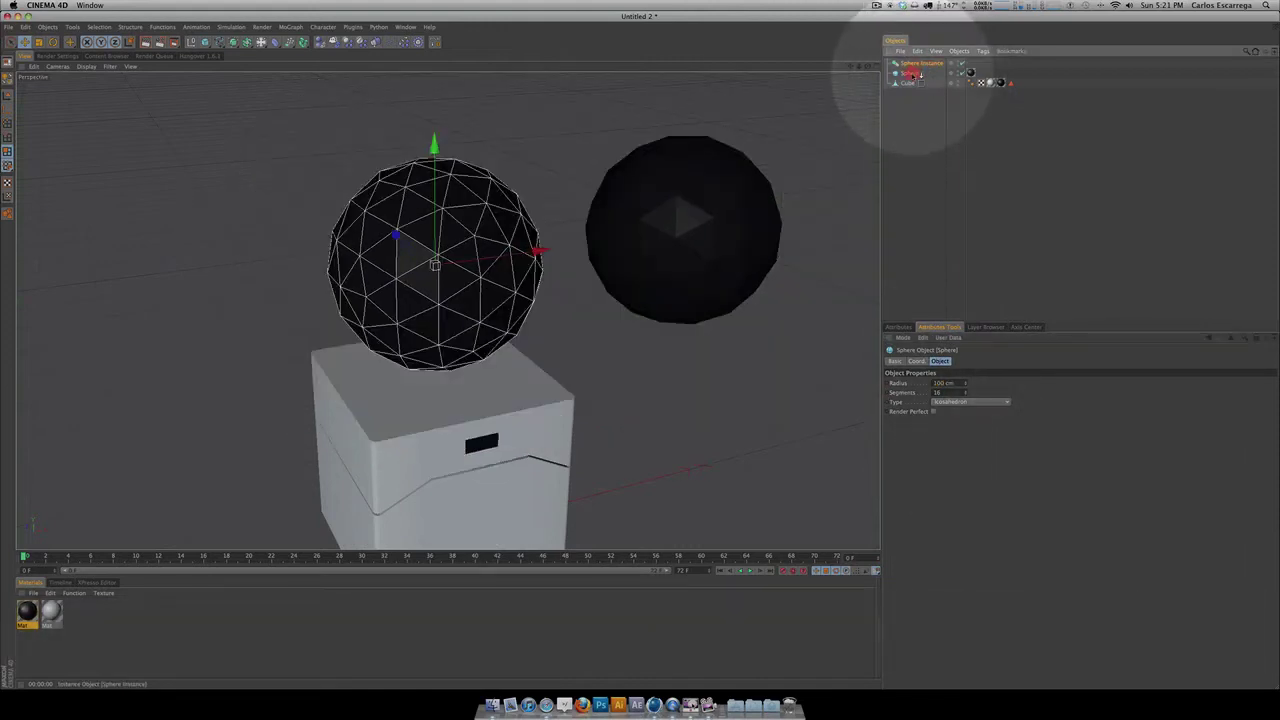
Step: Undo the radius test and the sideways move of the sphere instance
key("super+z")
key("super+z")
key("super+z")
key("super+z")
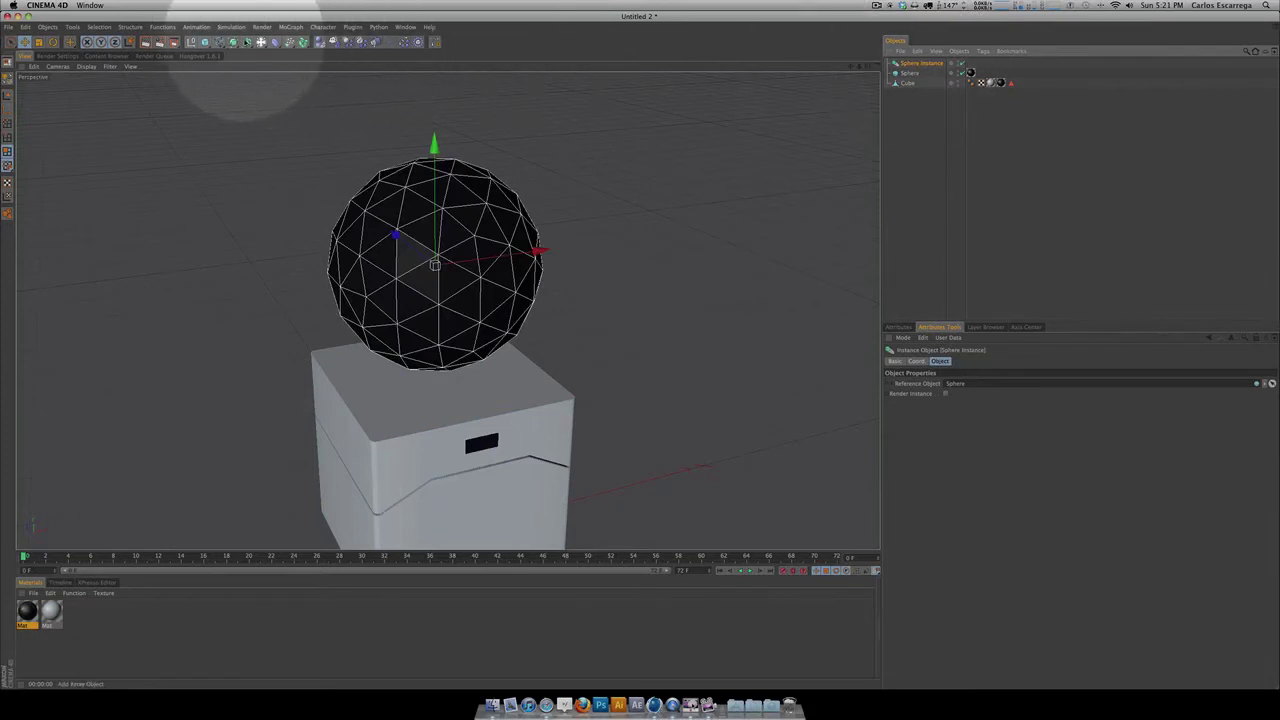
Step: Add an Atom Array as the parent of the sphere instance and inspect the lattice up close
left_click_drag(246, 42, 307, 87)
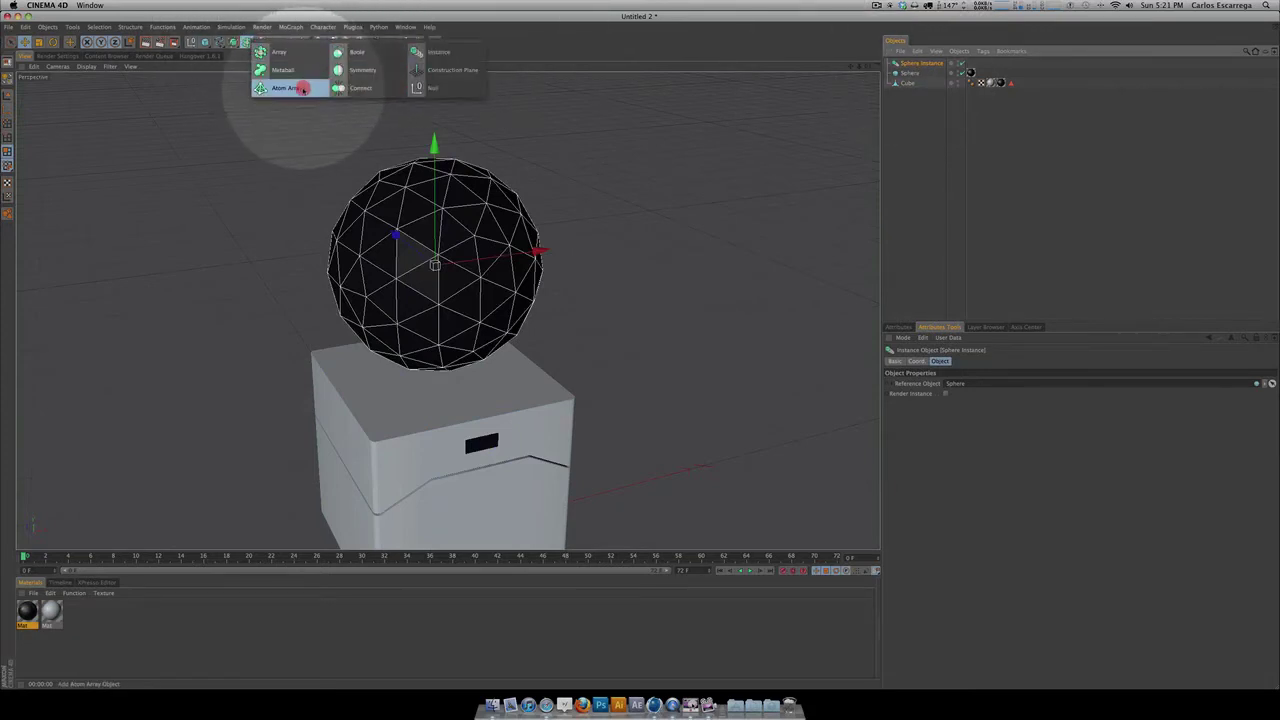
key("alt")
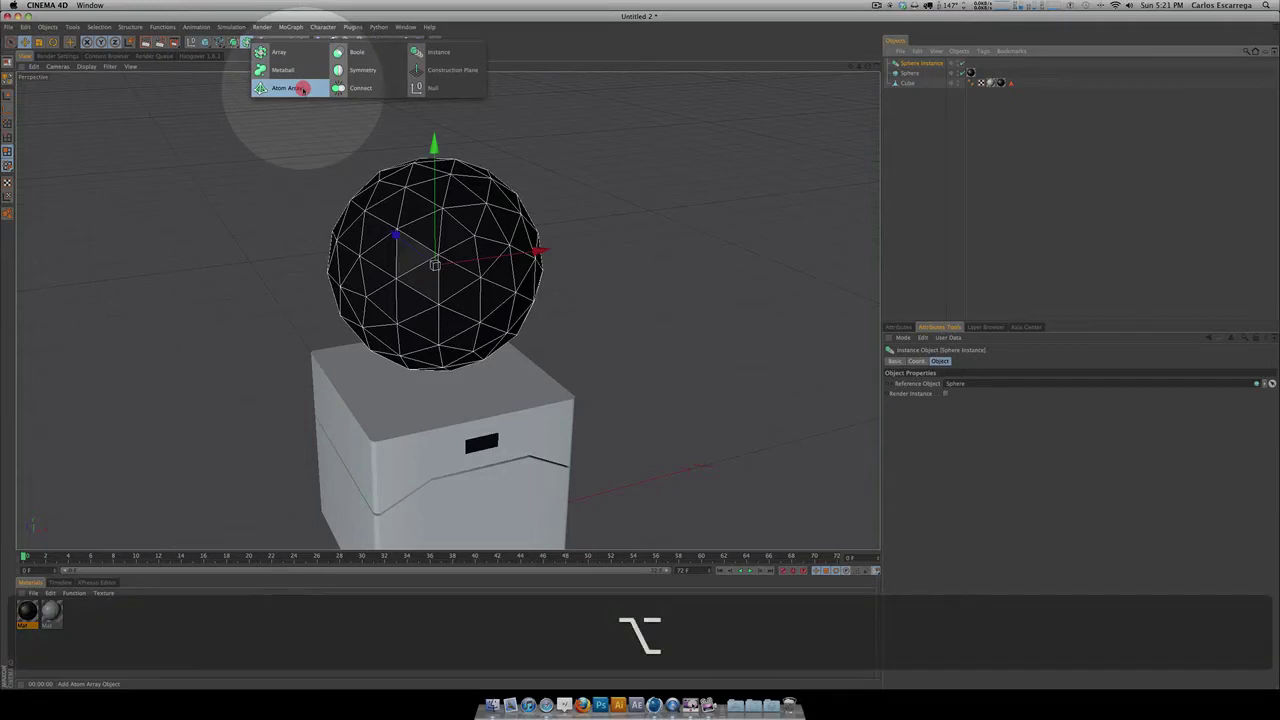
left_click_drag(303, 89, 300, 88, "alt")
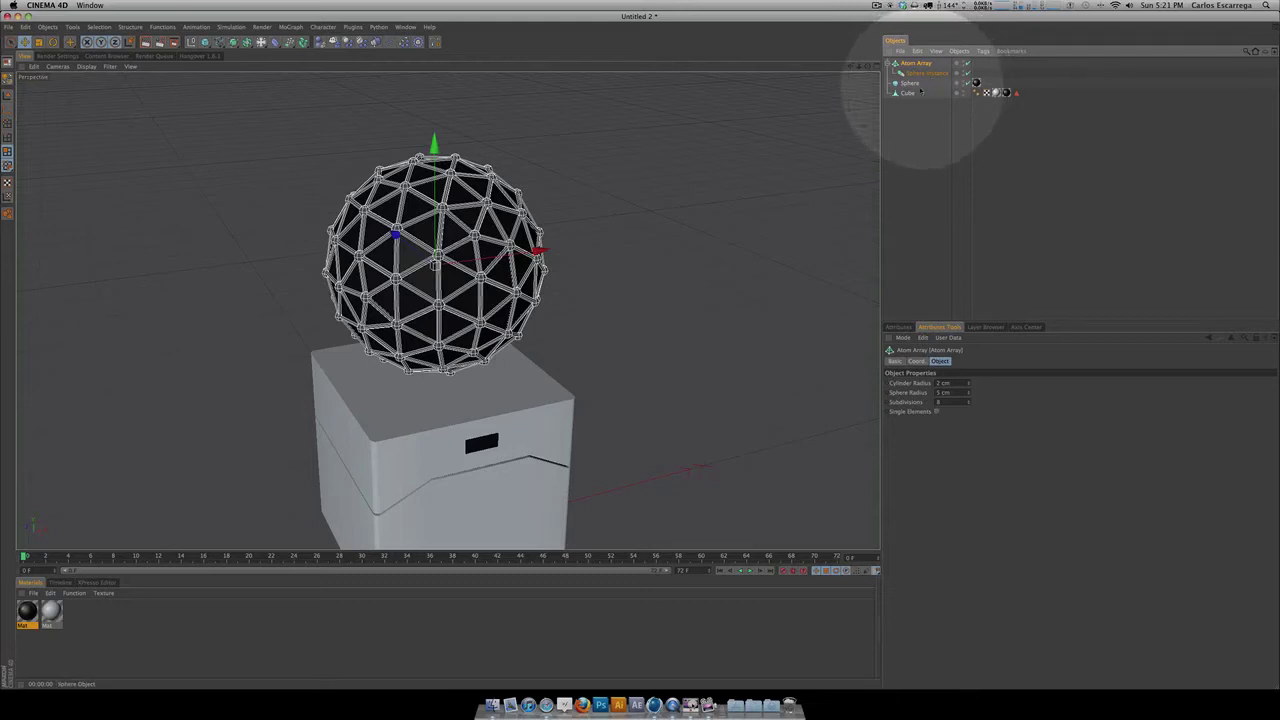
left_click(905, 186)
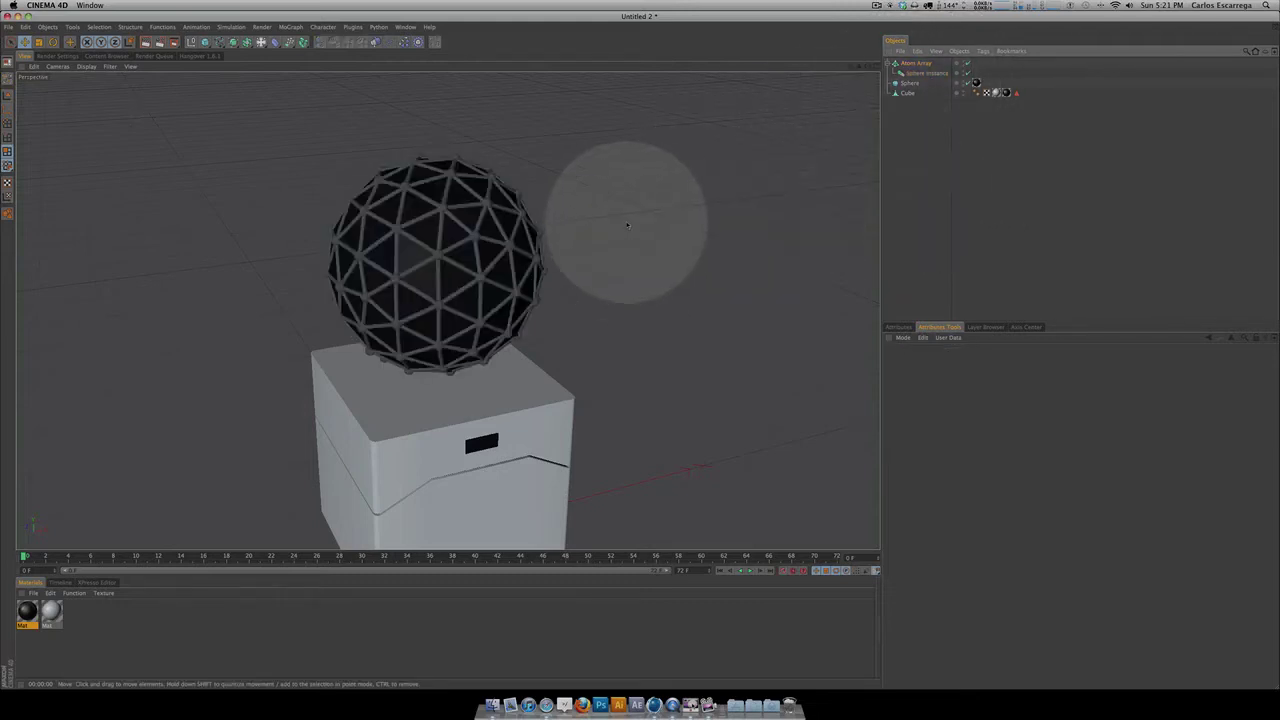
key("3")
mouse_move(627, 225)
left_mouse_down()
mouse_move(654, 351)
mouse_move(646, 337)
mouse_move(626, 356)
mouse_move(663, 349)
mouse_move(640, 351)
mouse_move(660, 220)
left_mouse_up()
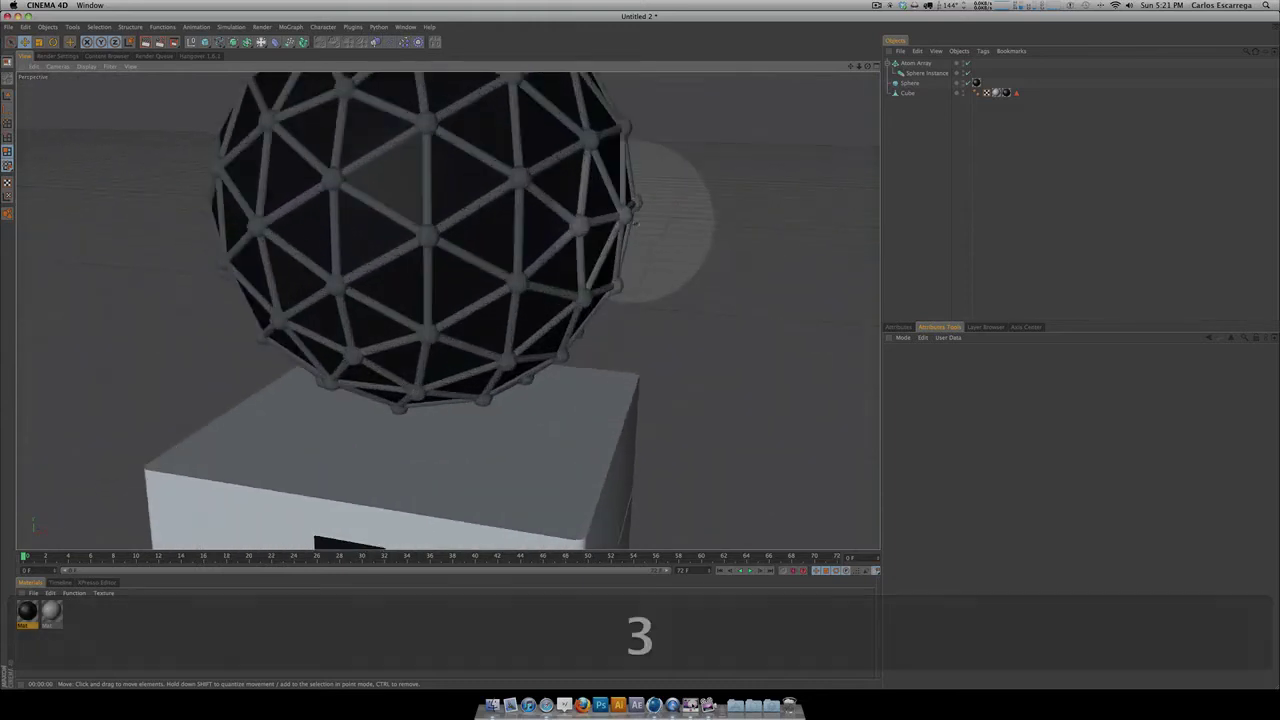
scroll(660, 215, "up", 3)
scroll(689, 207, "down", 8)
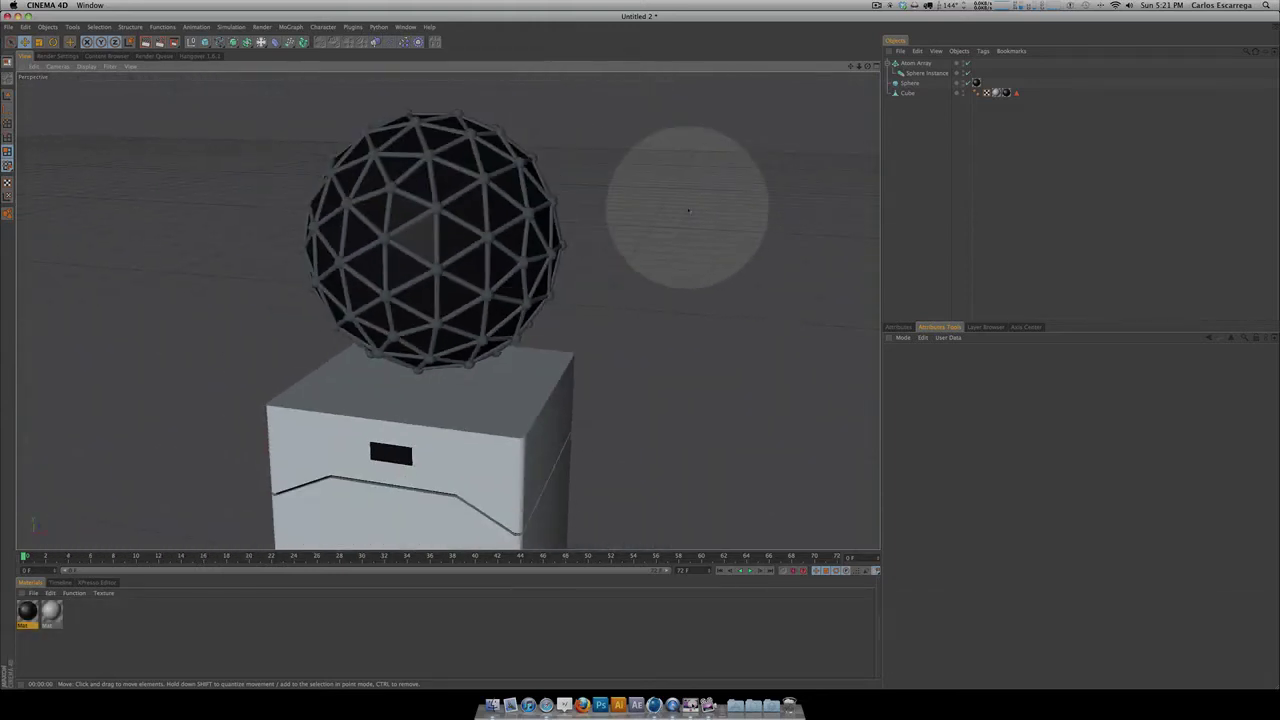
Step: Set both the cylinder radius and the sphere radius of the Atom Array to 0.5 cm
left_click(915, 63)
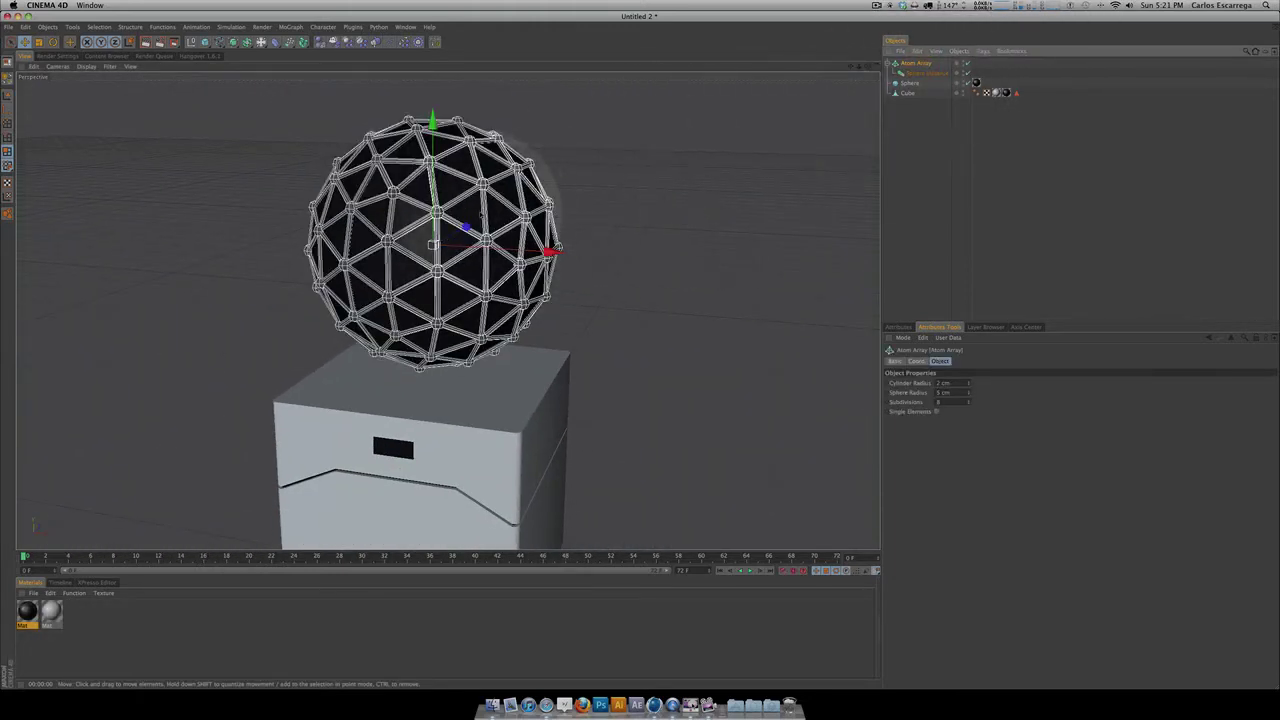
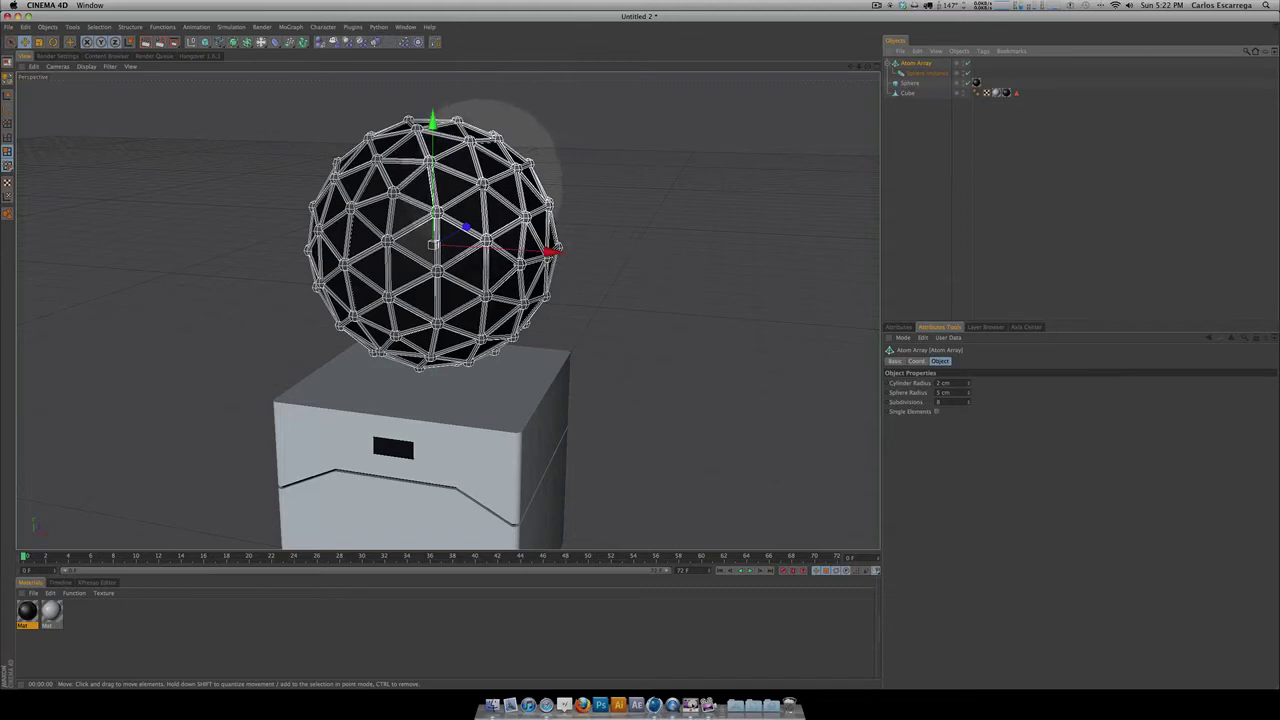
left_click(916, 63)
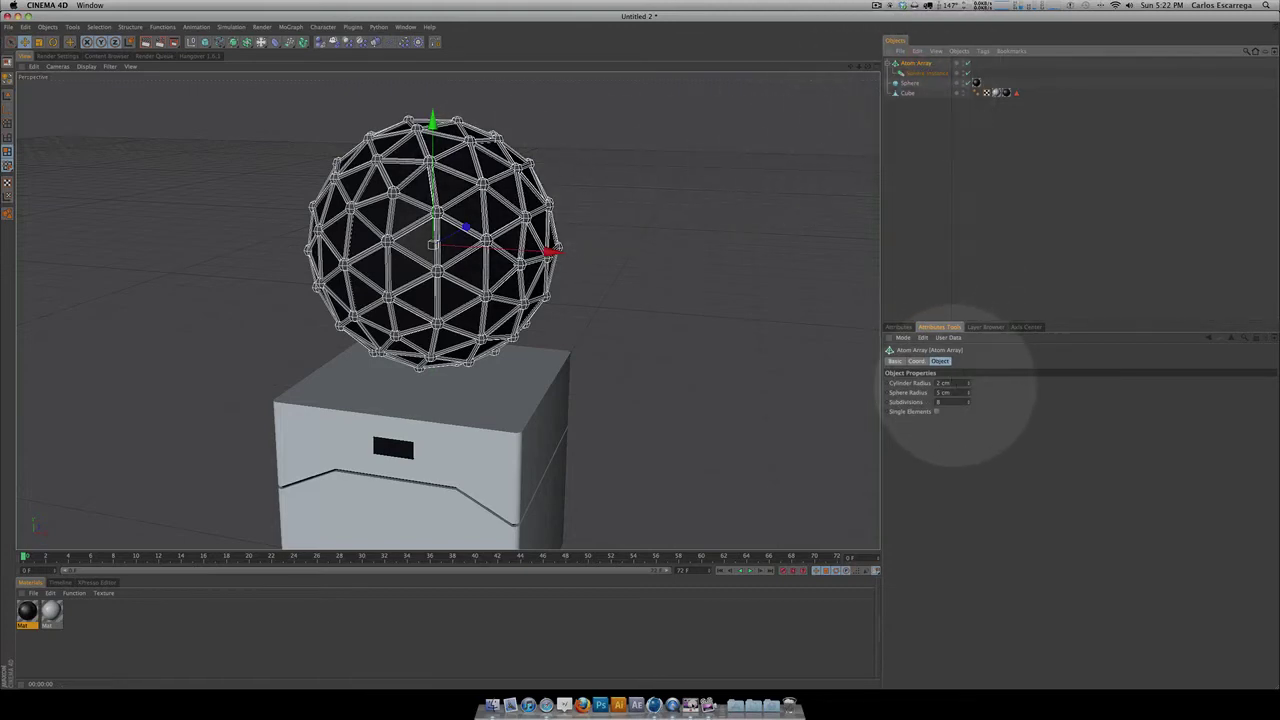
left_click(944, 392)
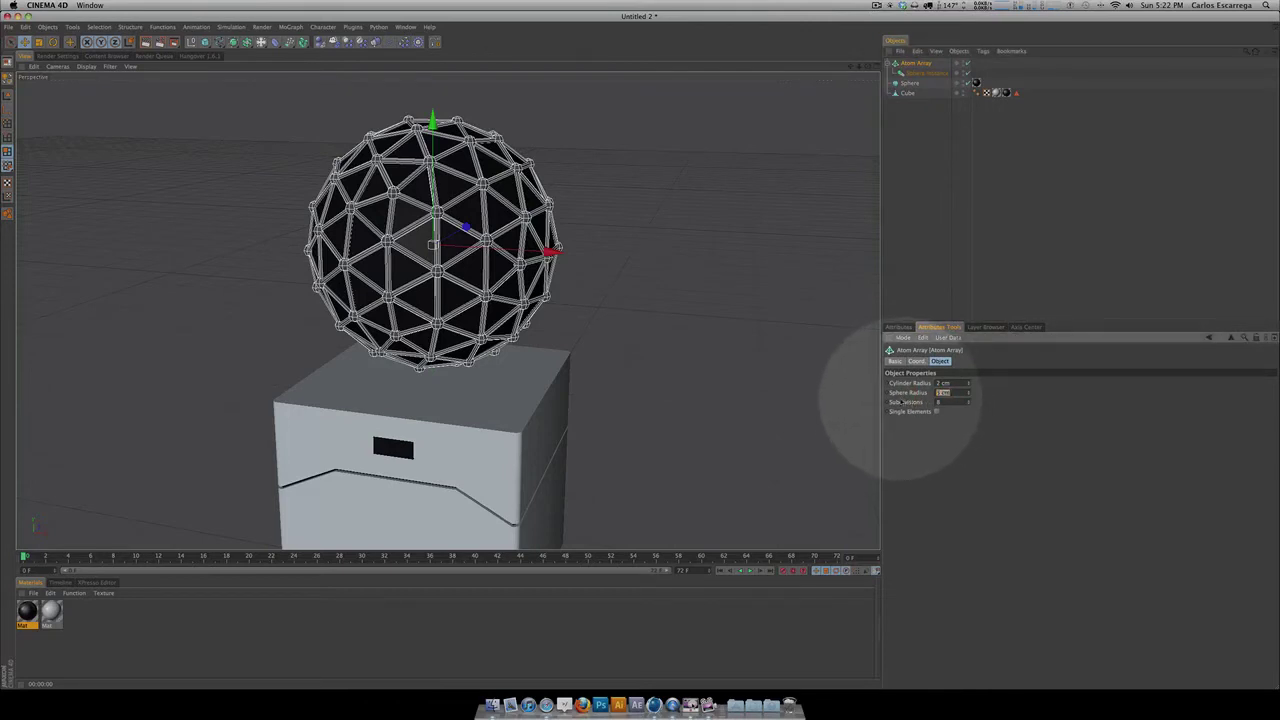
type(".")
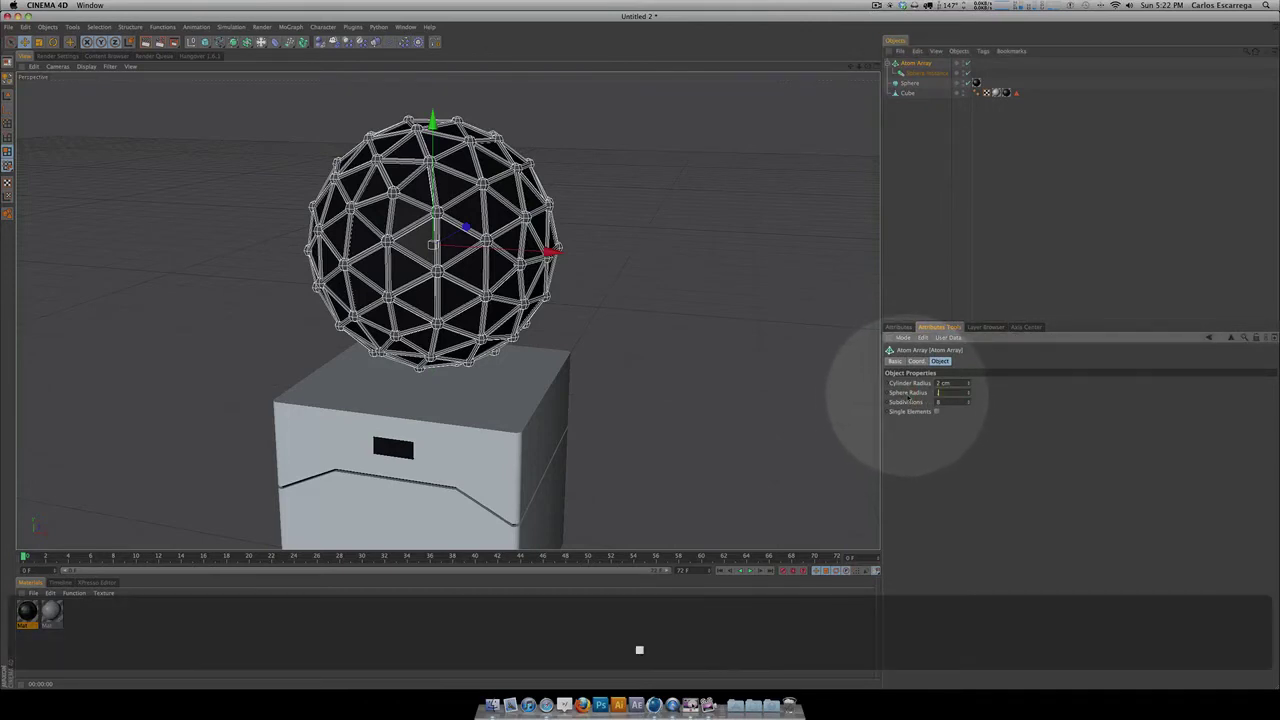
type("2")
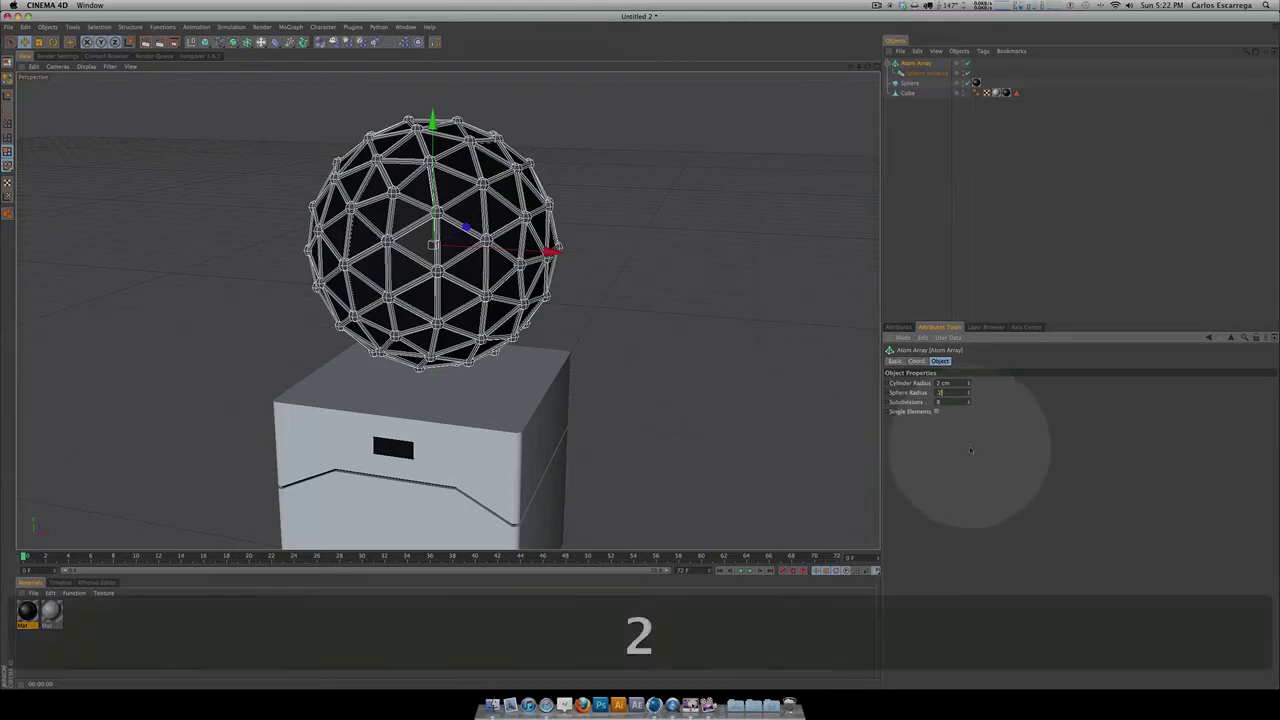
key("Return")
left_click_drag(959, 392, 910, 393)
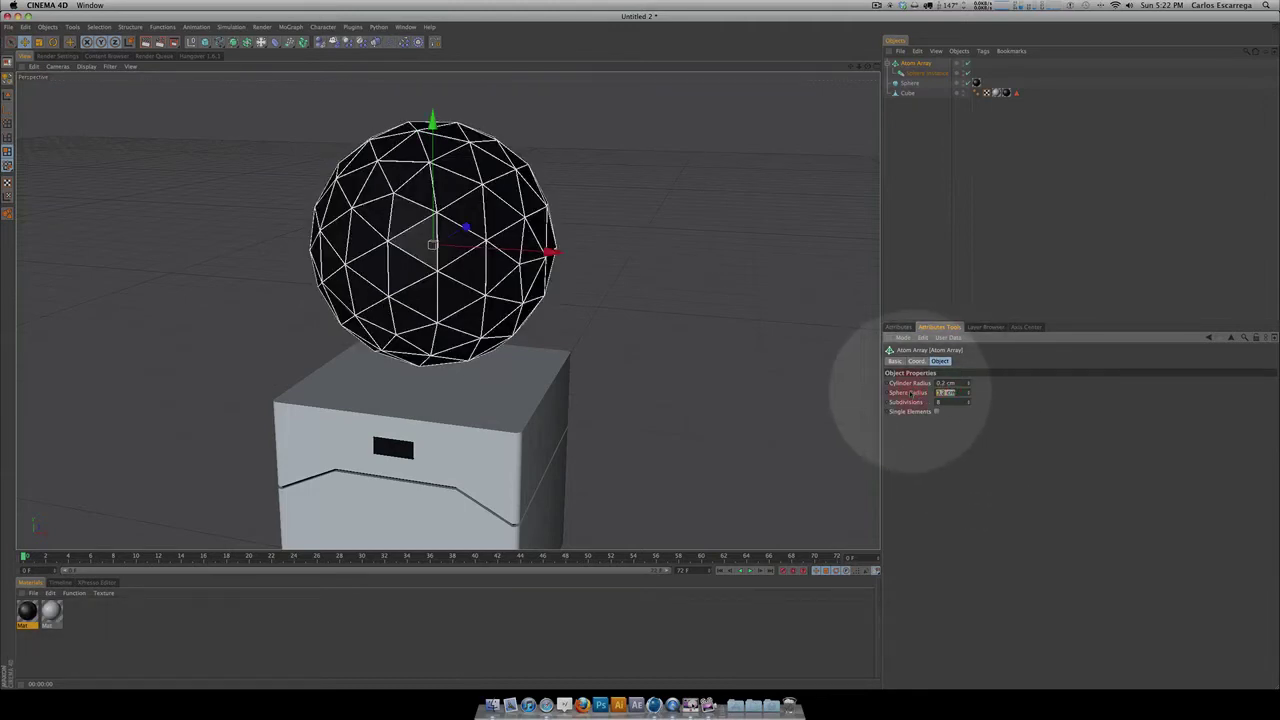
type(".5")
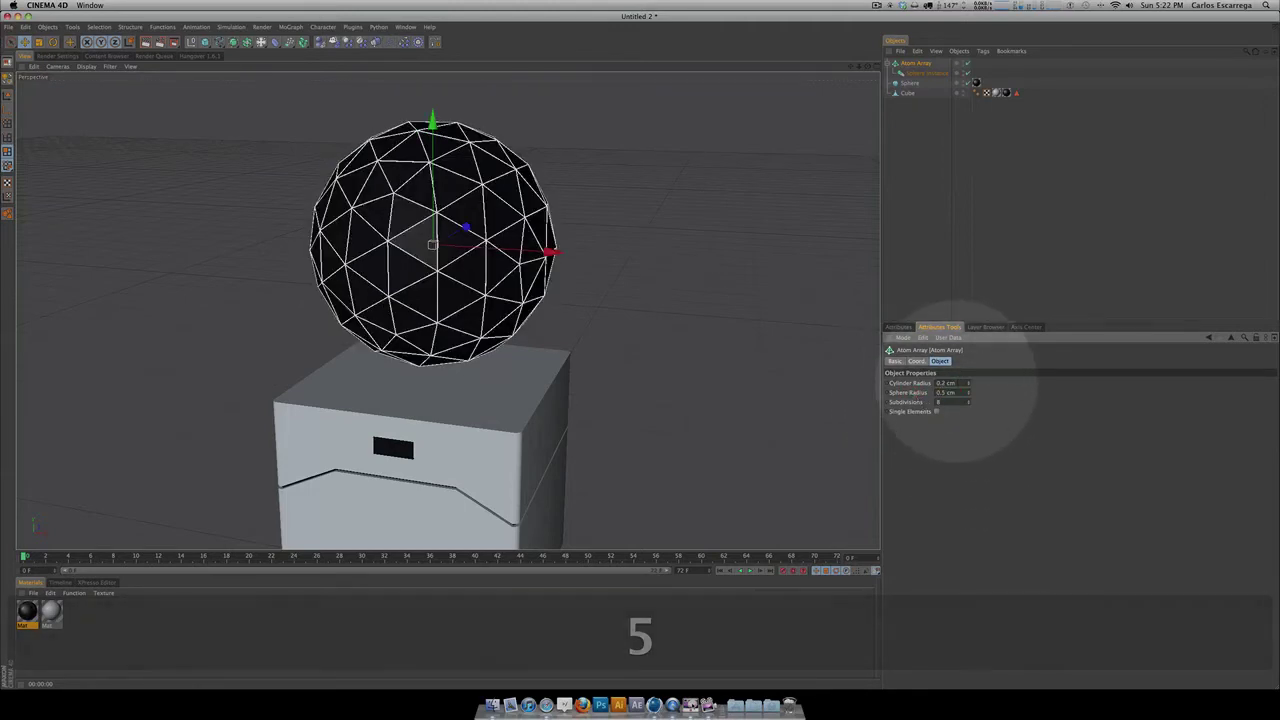
key("Return")
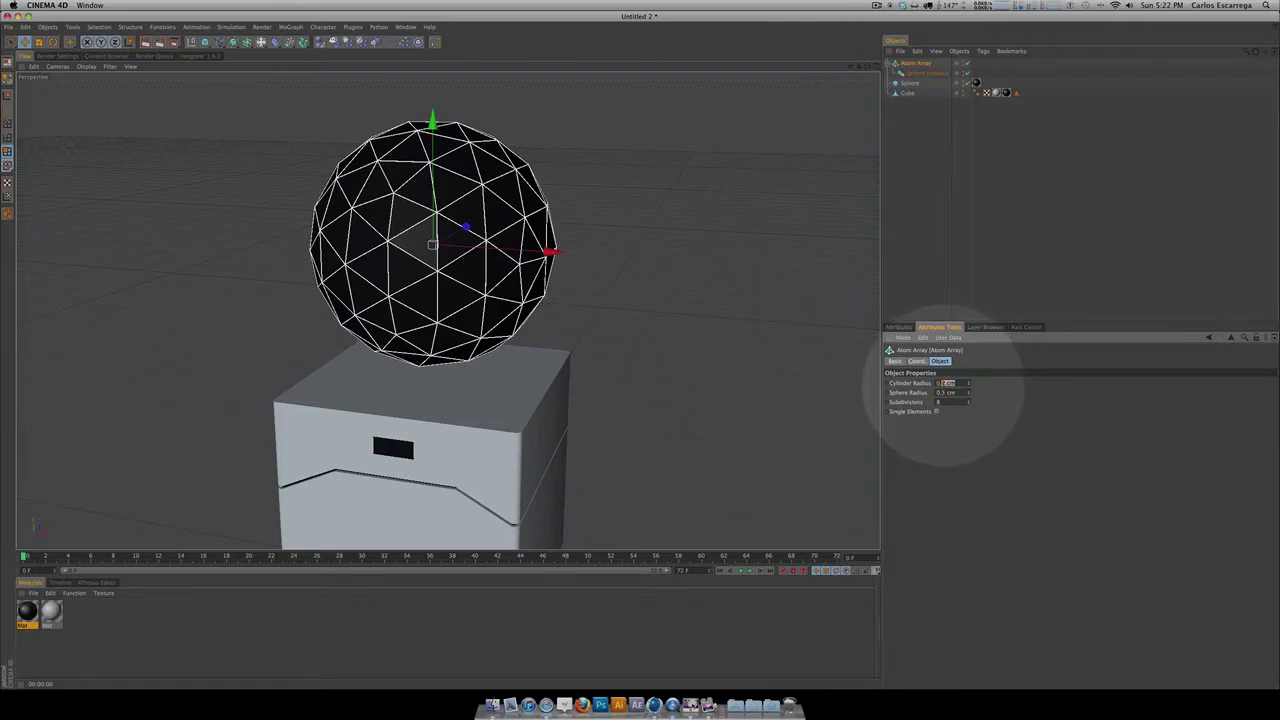
type("5")
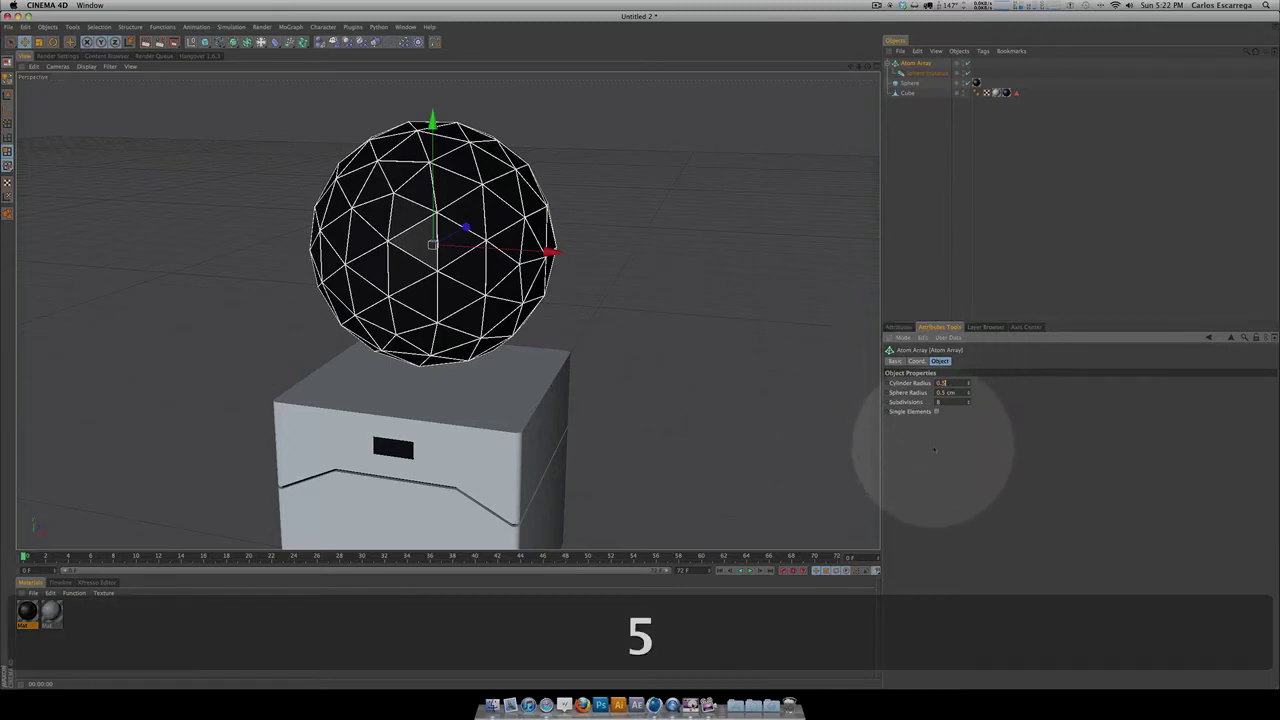
key("Return")
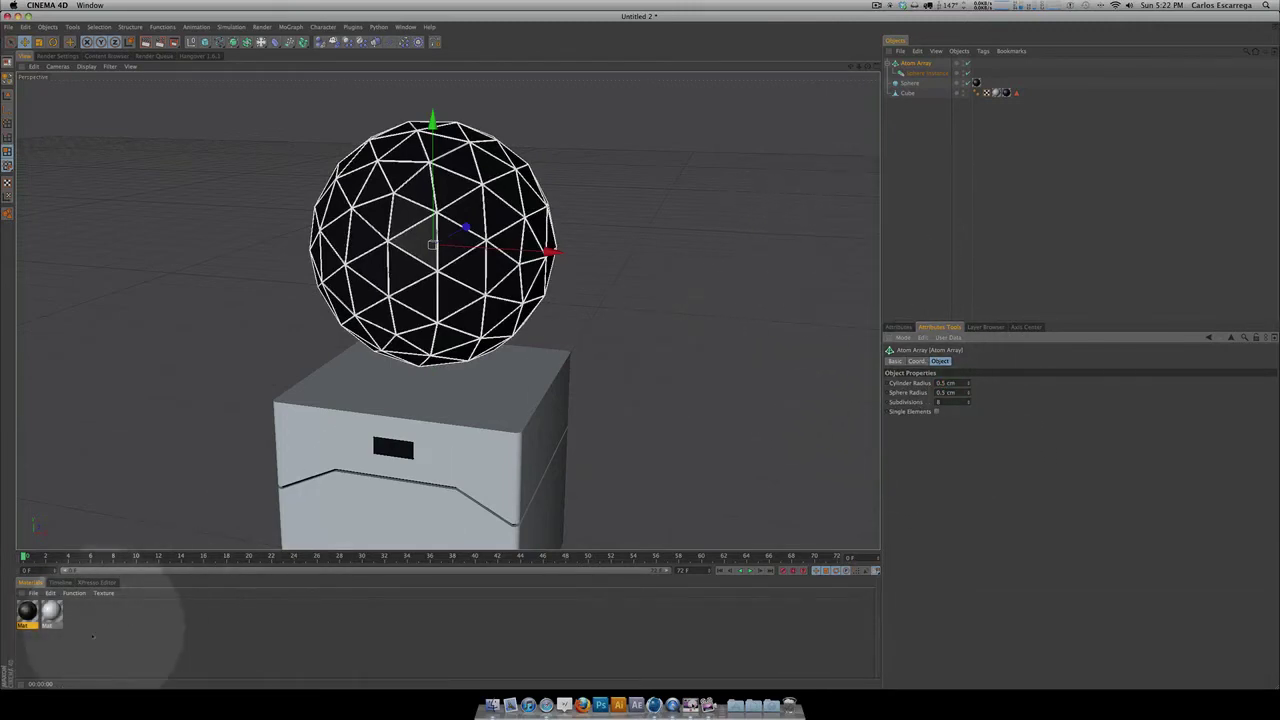
Step: Apply the light grey material to the Atom Array, render a preview, and check the lattice from other angles
mouse_move(48, 617)
left_mouse_down()
mouse_move(680, 82)
mouse_move(924, 65)
left_mouse_up()
key("super+r")
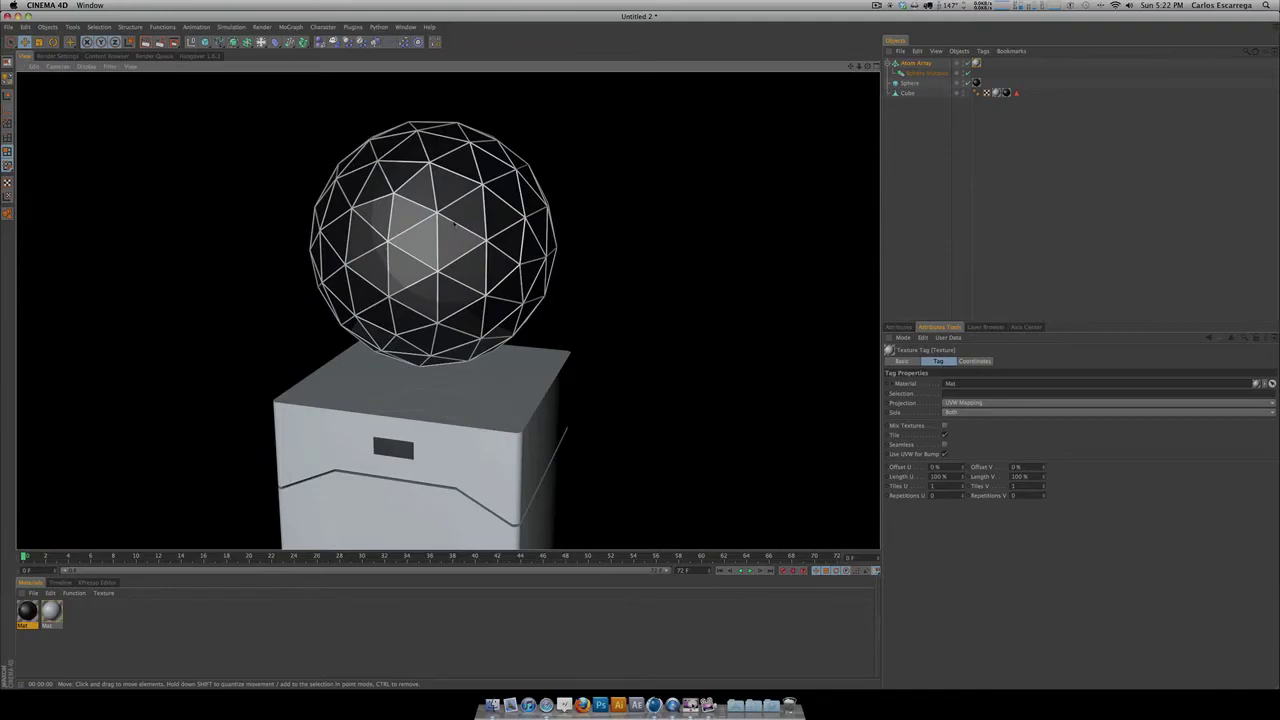
key("3")
mouse_move(645, 345)
left_mouse_down()
mouse_move(613, 364)
mouse_move(663, 343)
mouse_move(606, 354)
mouse_move(677, 340)
mouse_move(623, 351)
mouse_move(640, 350)
left_mouse_up()
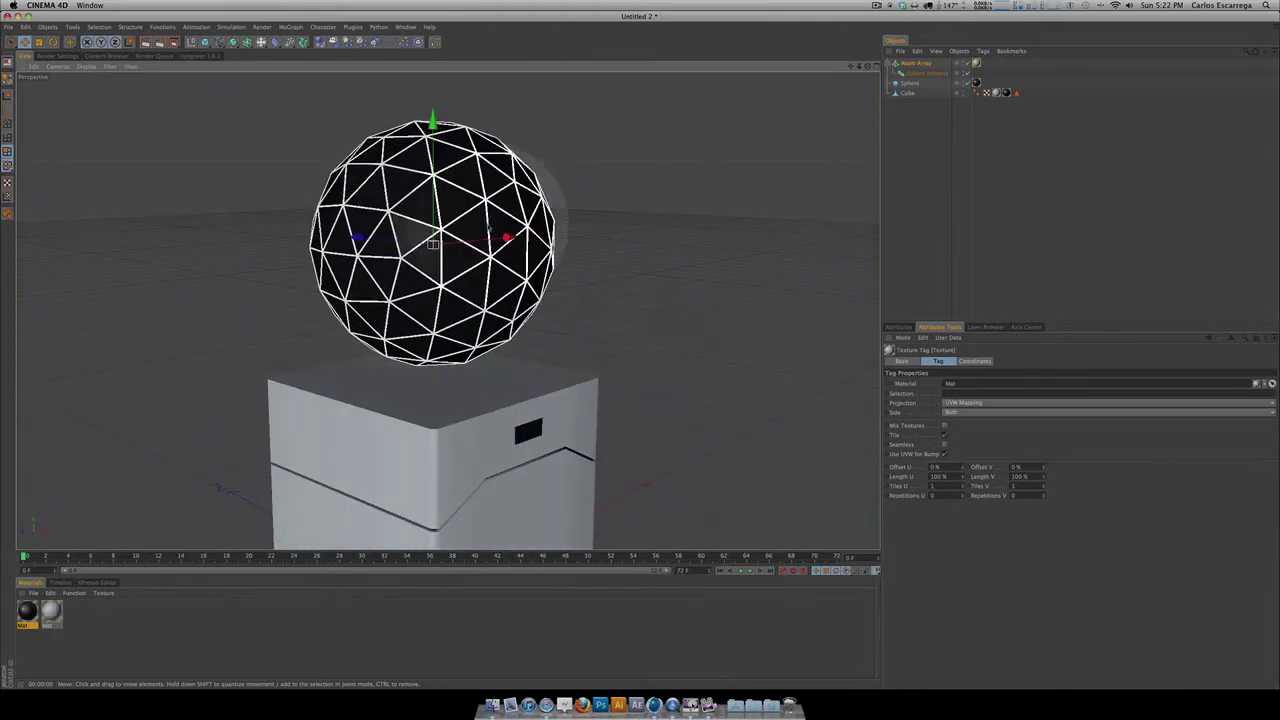
key("e")
key("3")
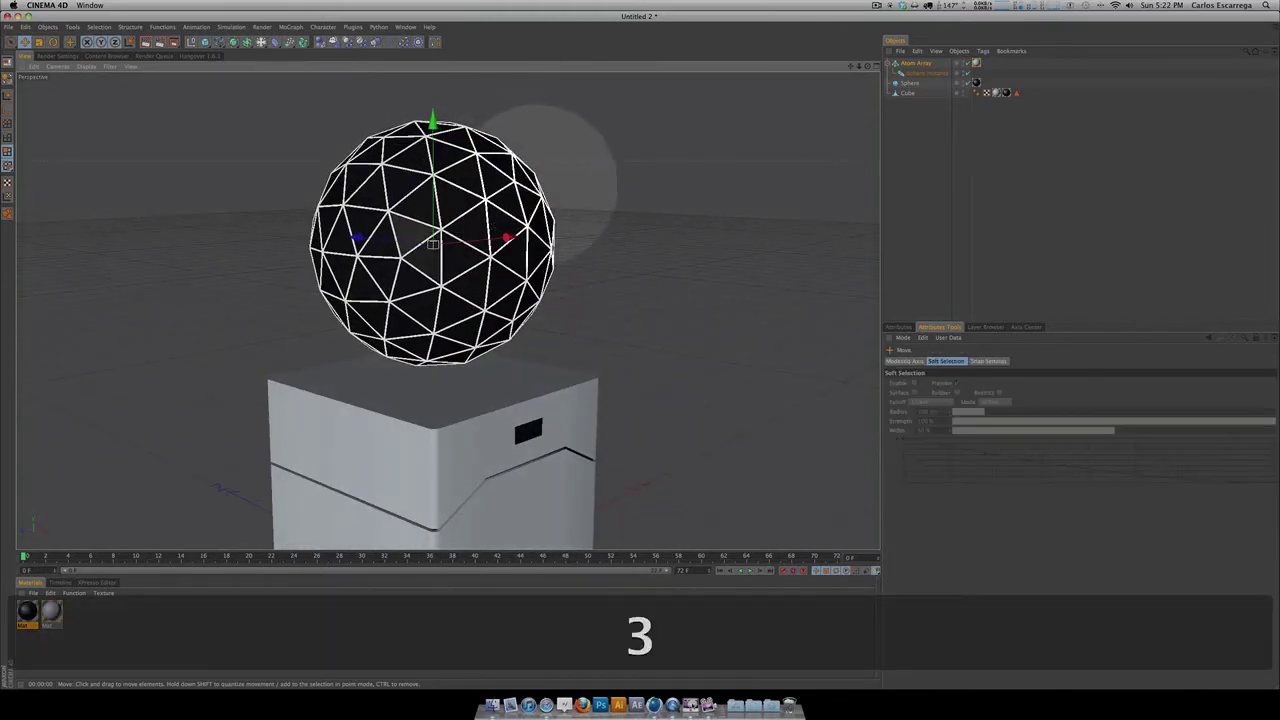
left_click_drag(545, 229, 640, 351)
left_click_drag(570, 150, 645, 348)
Step: Increase the original sphere's radius to 109 cm and select the Atom Array
left_click(909, 83)
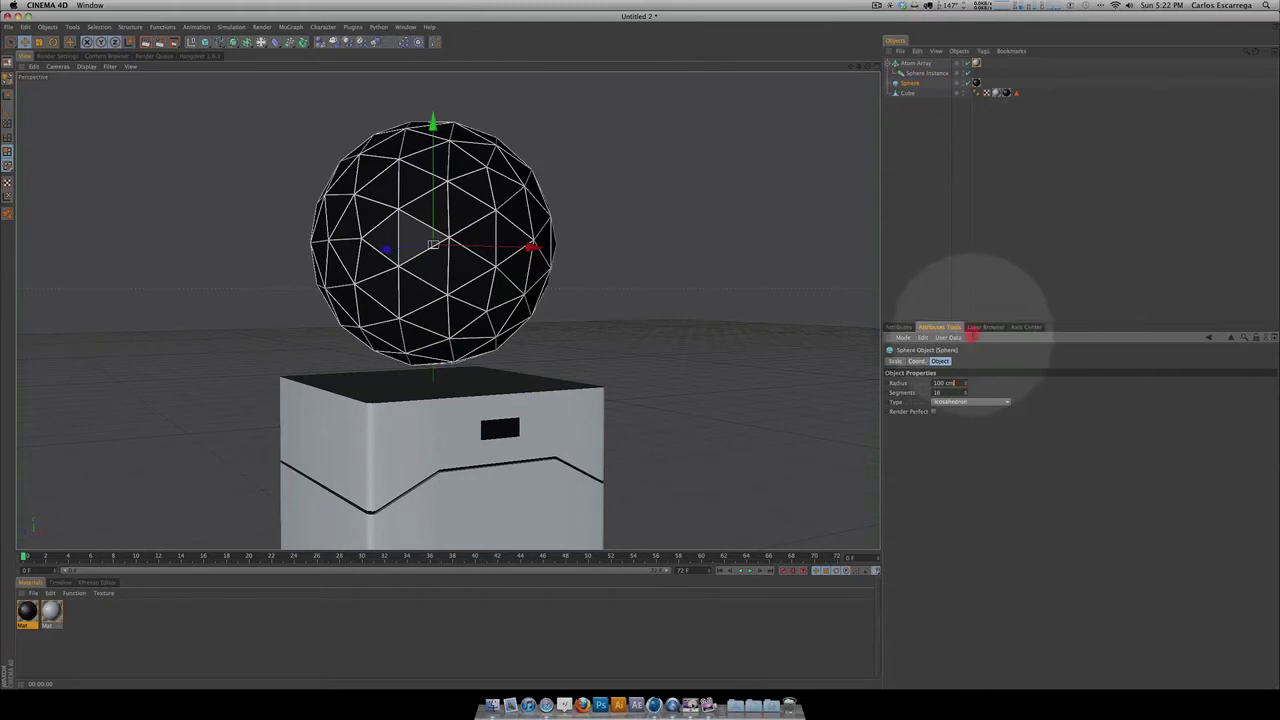
left_click(956, 383)
mouse_move(966, 383)
left_mouse_down()
mouse_move(970, 394)
mouse_move(965, 383)
left_mouse_up()
left_click(918, 63)
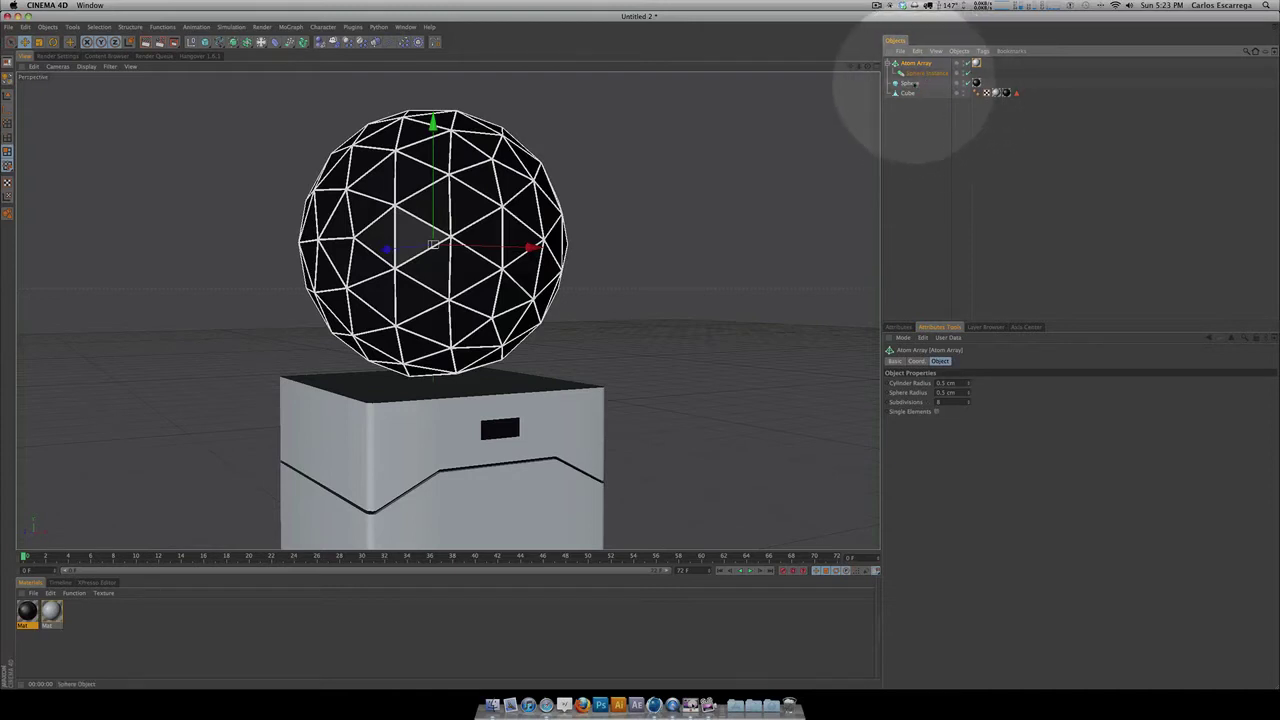
Step: Add a MoGraph Random effector and make it a child of the original sphere
left_click(916, 83)
key("2")
left_click_drag(640, 350, 600, 329)
key("1")
left_click_drag(723, 251, 629, 351)
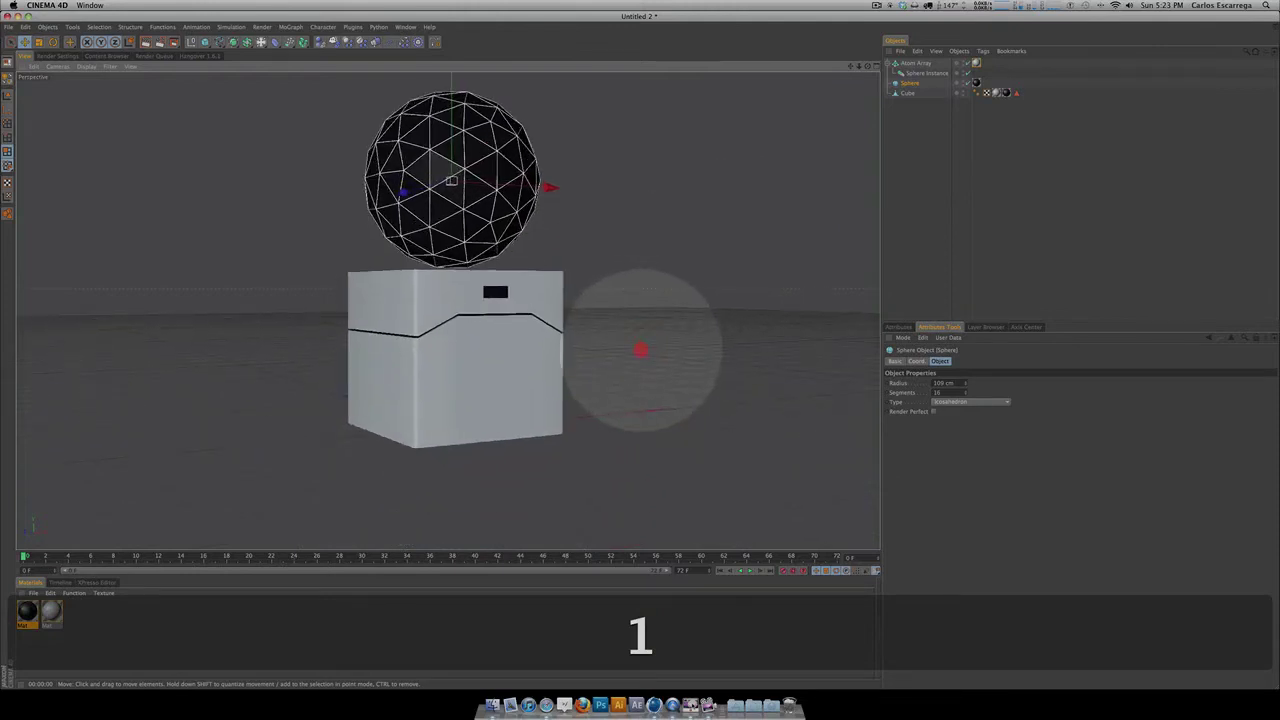
key("3")
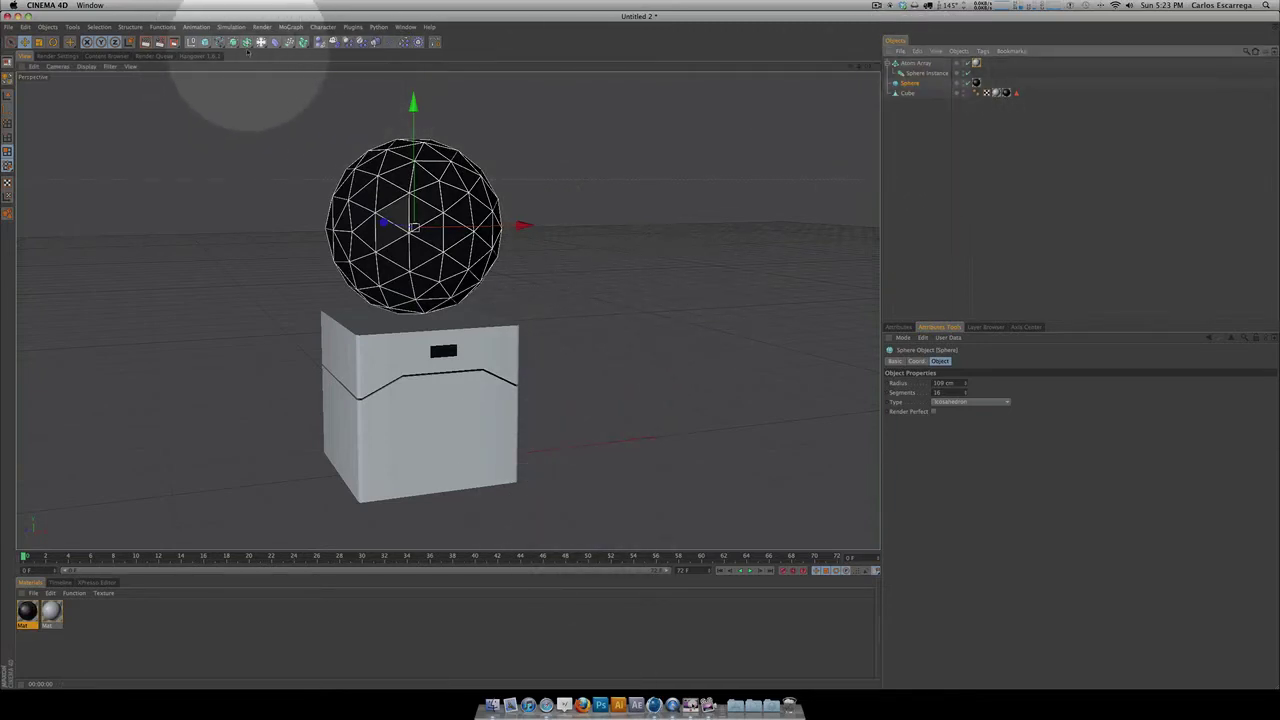
left_click(290, 27)
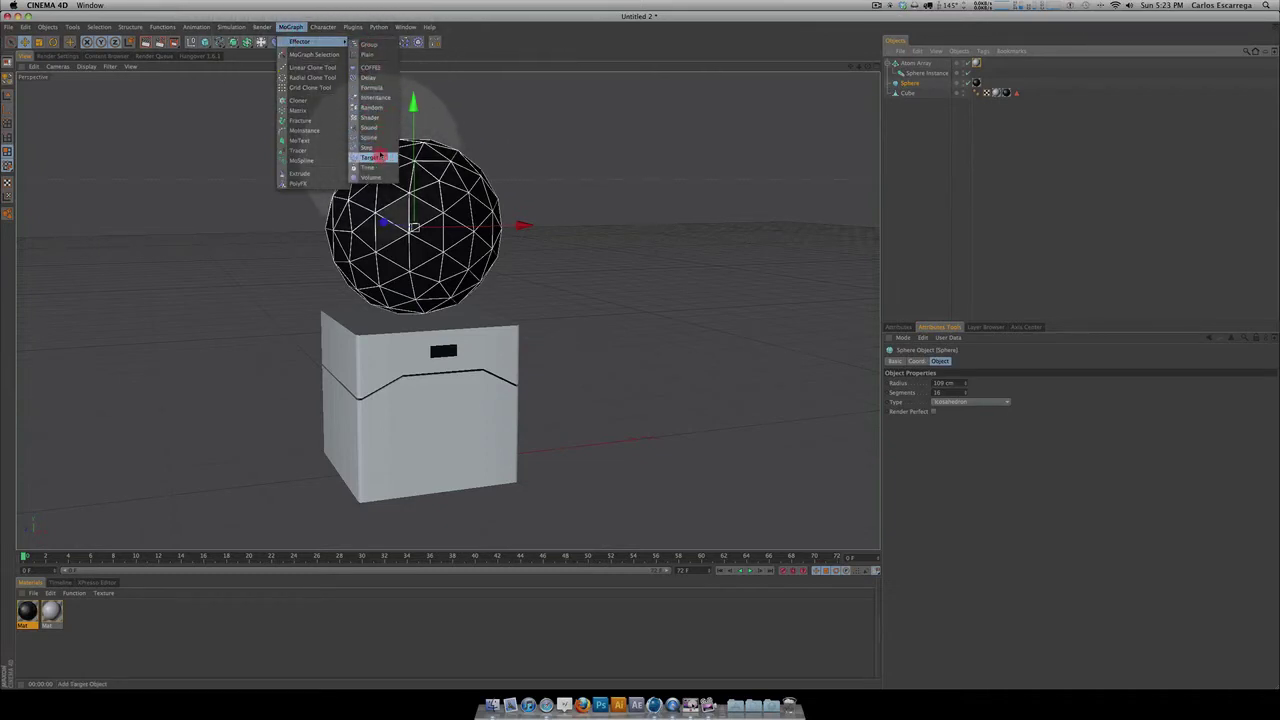
left_click(371, 107)
left_click_drag(912, 63, 906, 93)
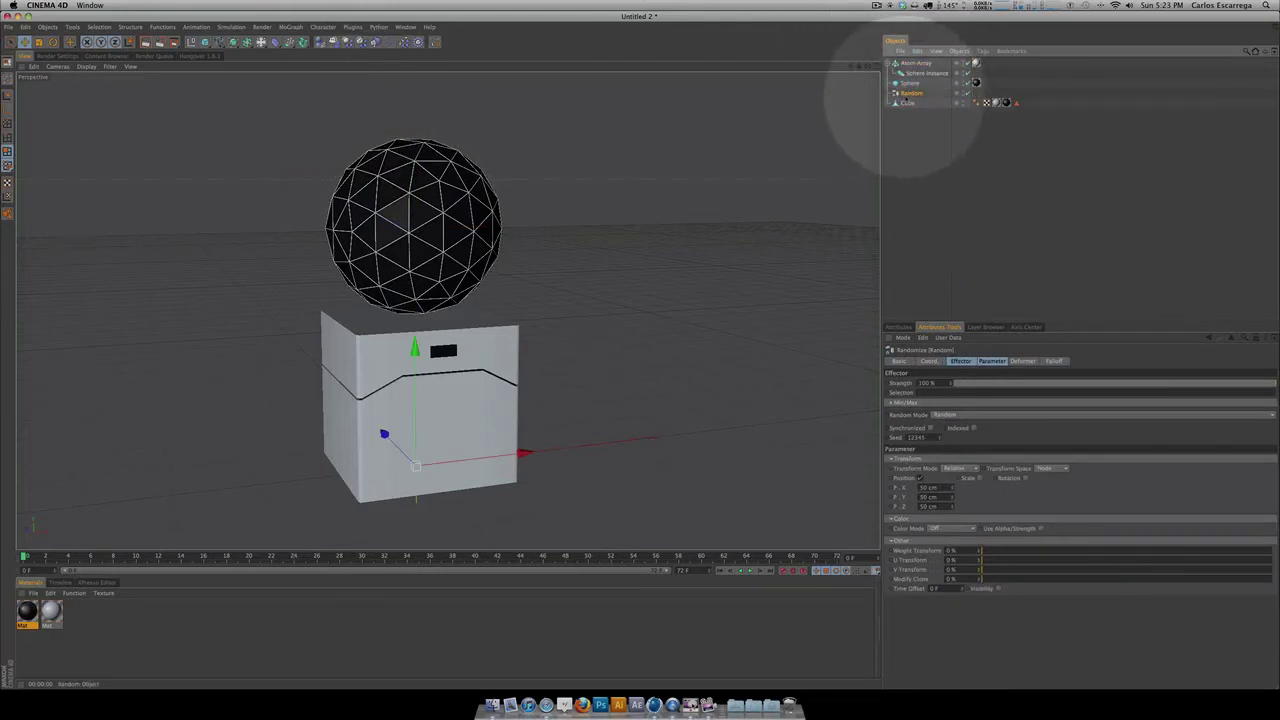
Step: Set the Random effector's deformation to Point, view the sphere from above, and open the Effector settings
left_click(1022, 361)
left_click(940, 383)
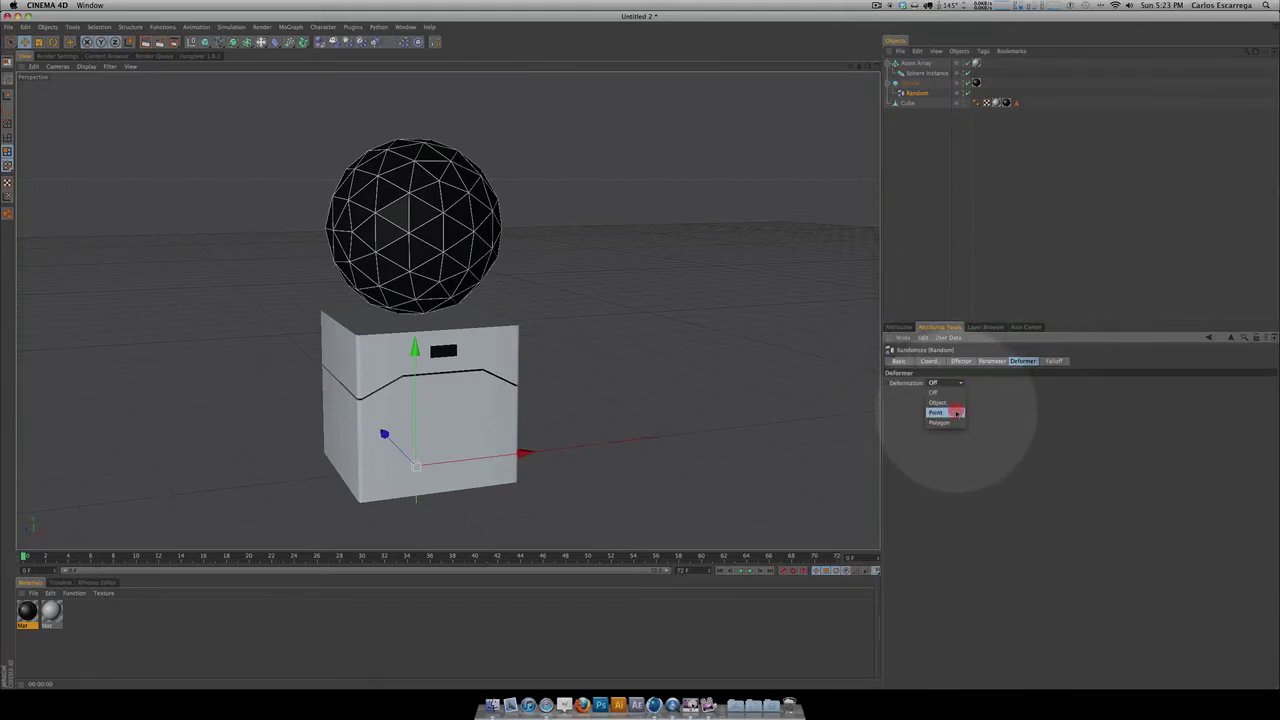
left_click(957, 413)
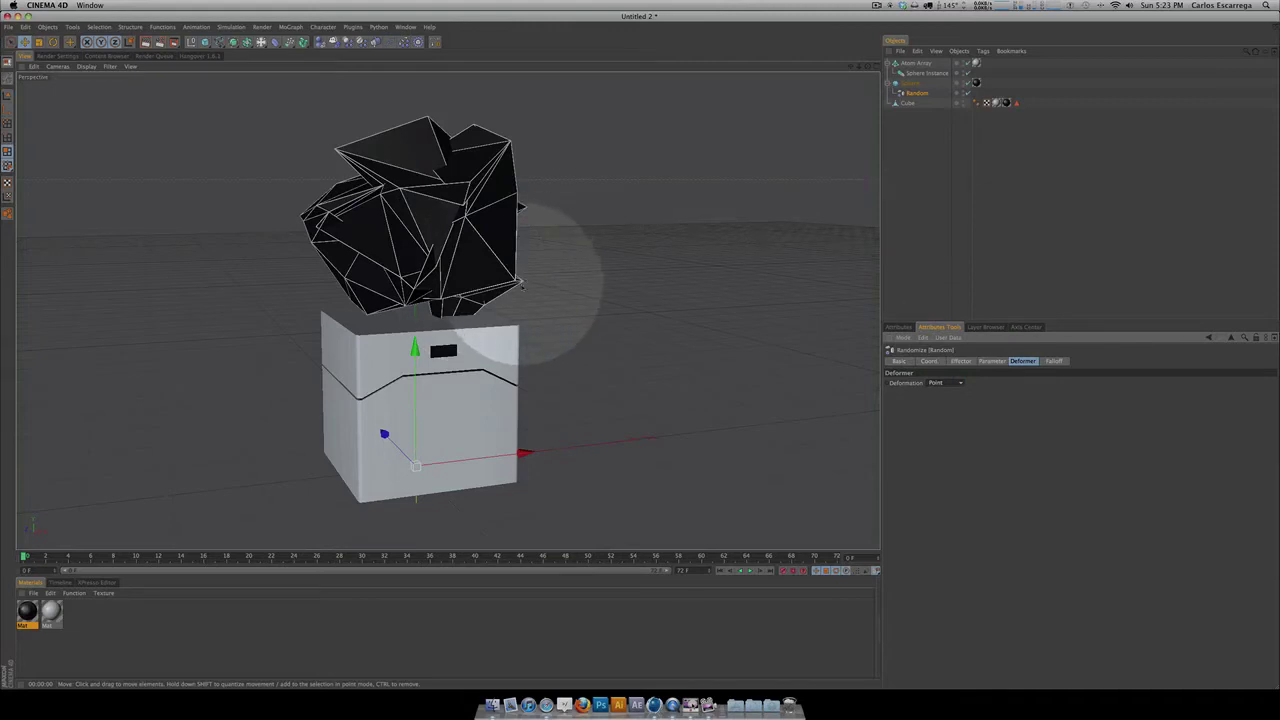
key("3")
left_click_drag(557, 257, 640, 351)
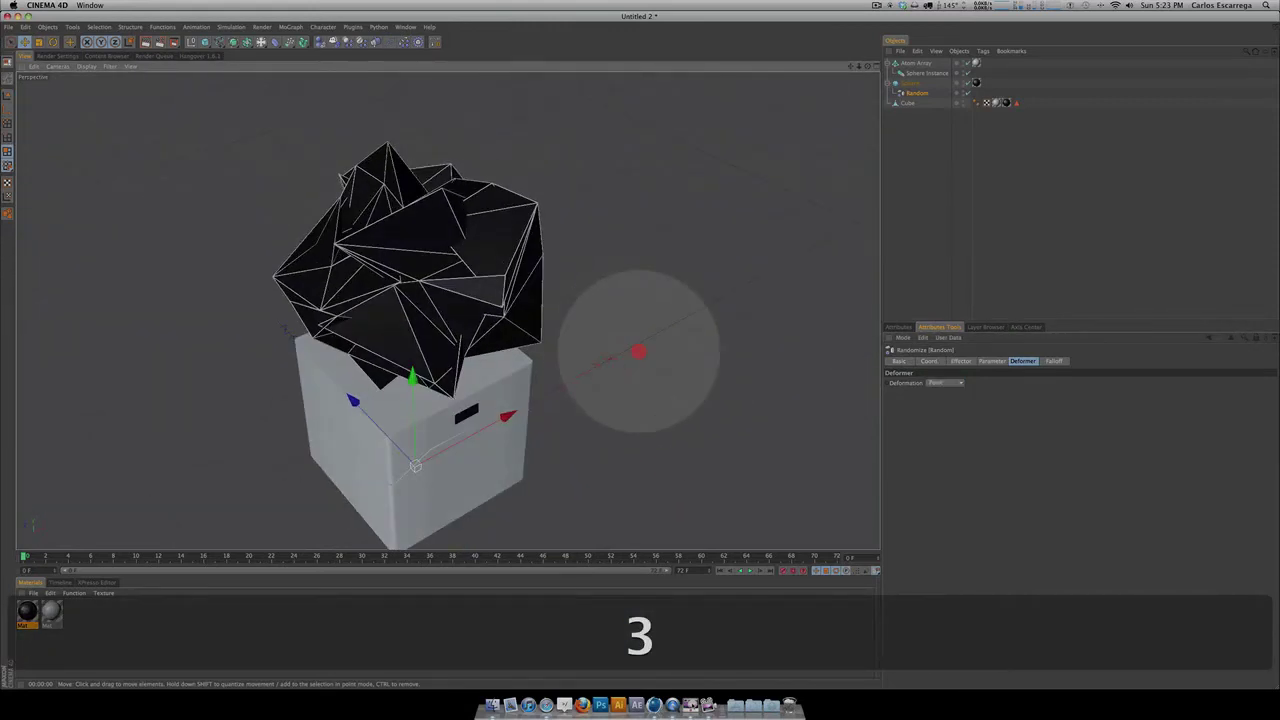
left_click(960, 361)
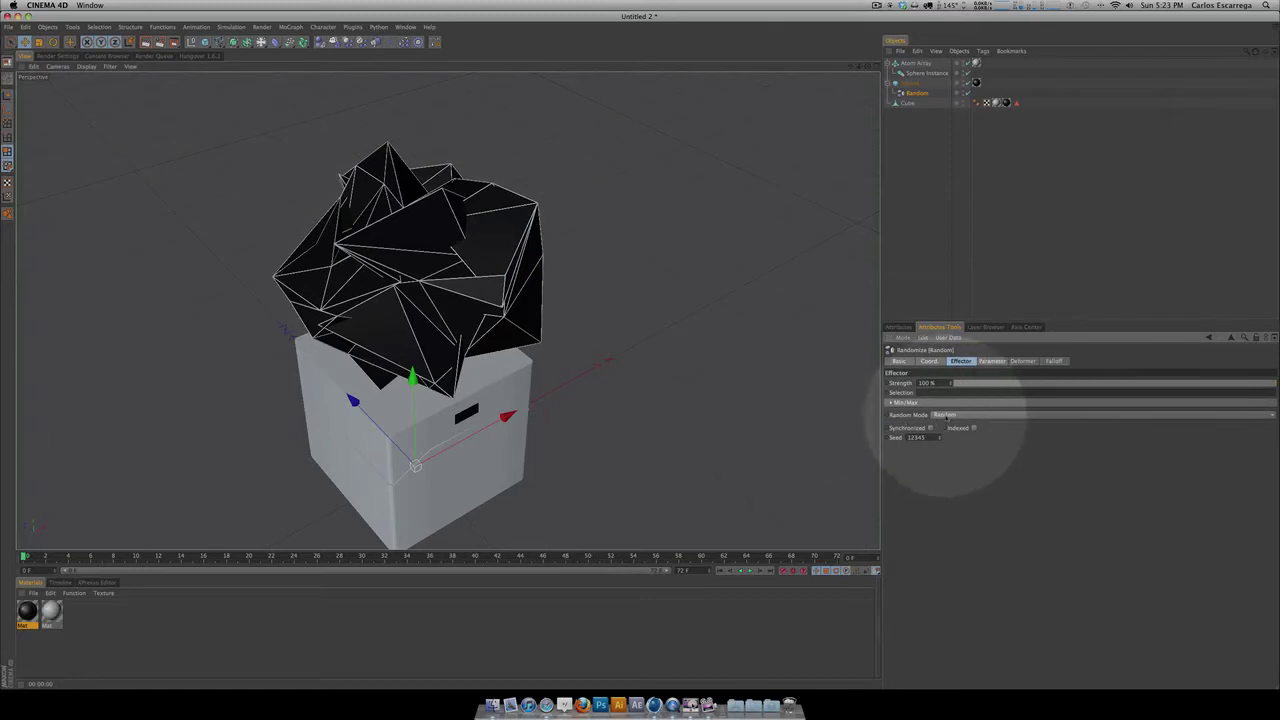
Step: Set the Random effector's Random Mode to Noise and play the animation to check the deformed sphere from several angles
left_click(943, 415)
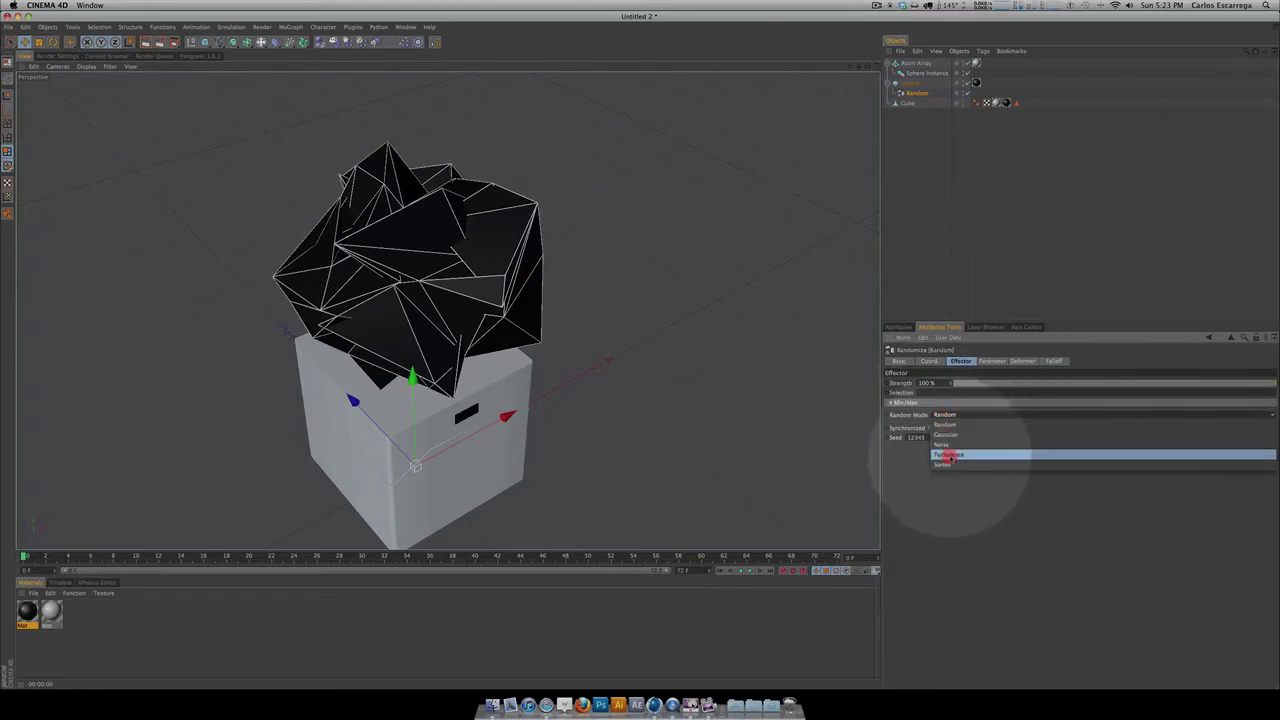
left_click(957, 443)
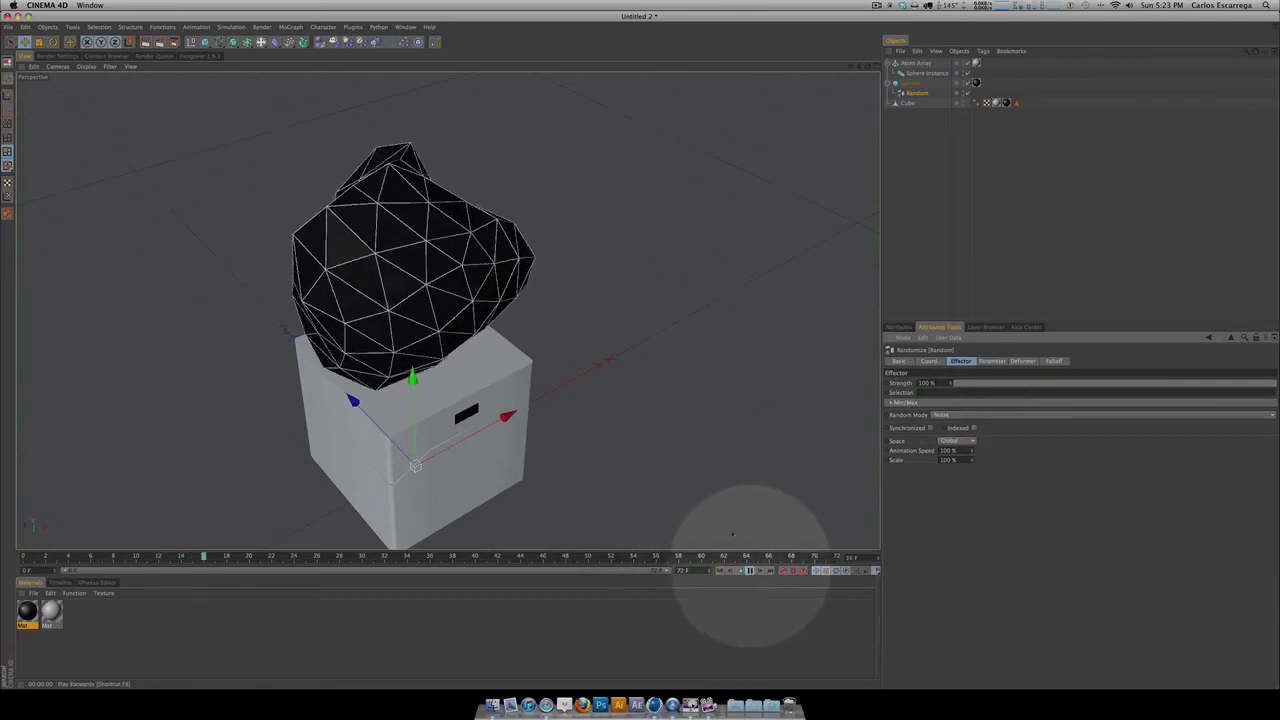
key("3")
left_click_drag(671, 371, 634, 351)
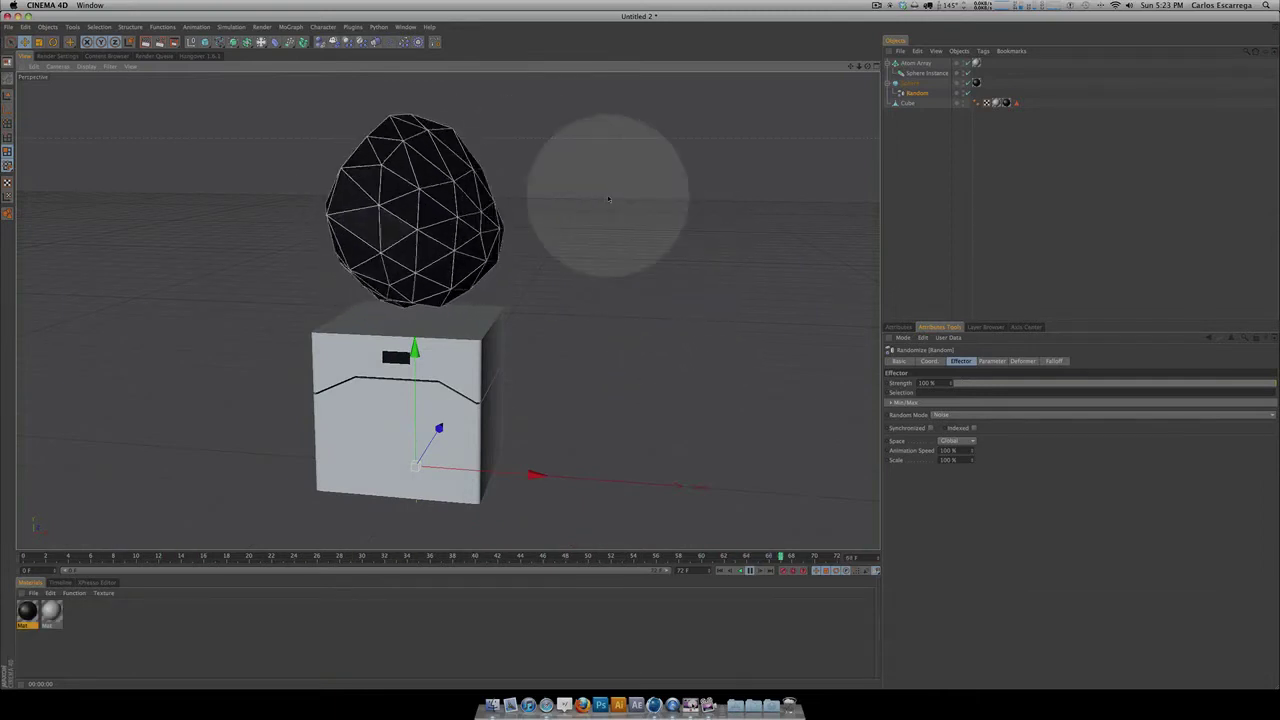
key("3")
mouse_move(623, 220)
left_mouse_down()
mouse_move(623, 349)
mouse_move(624, 224)
left_mouse_up()
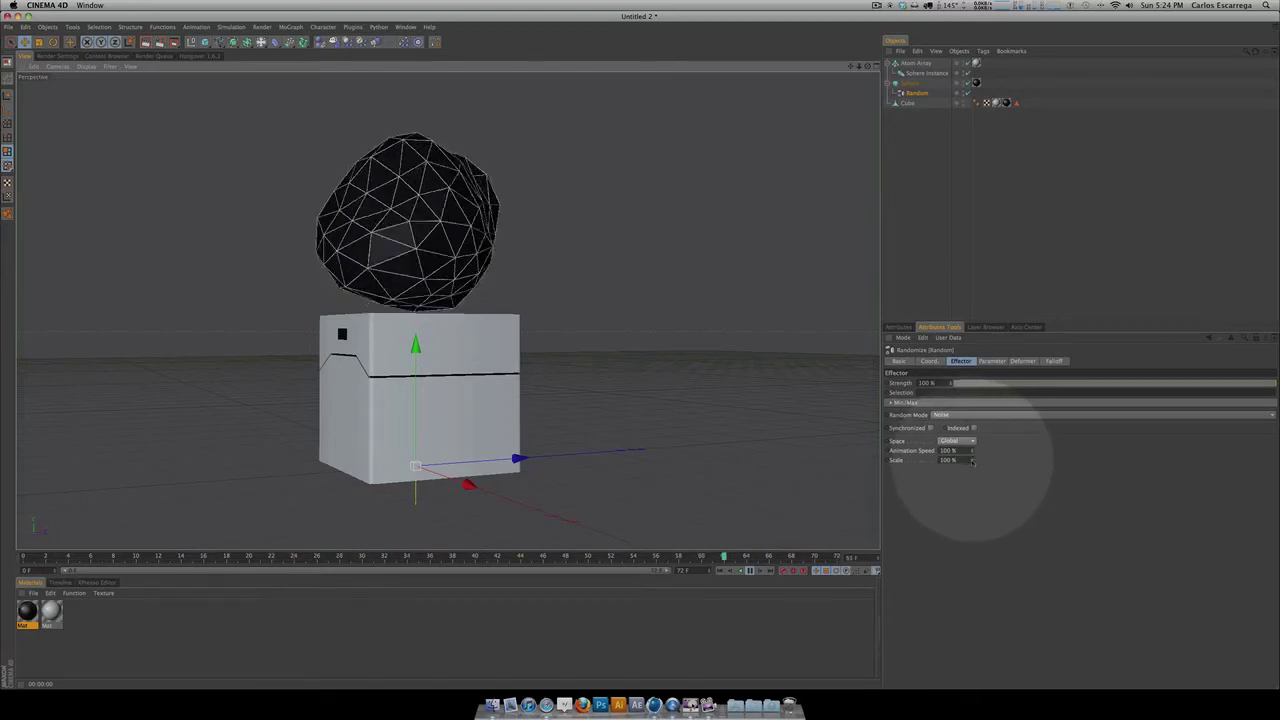
Step: Set the Random effector's noise Animation Speed to 63% and Scale to 226%, and view the playback from the front
left_click(971, 459)
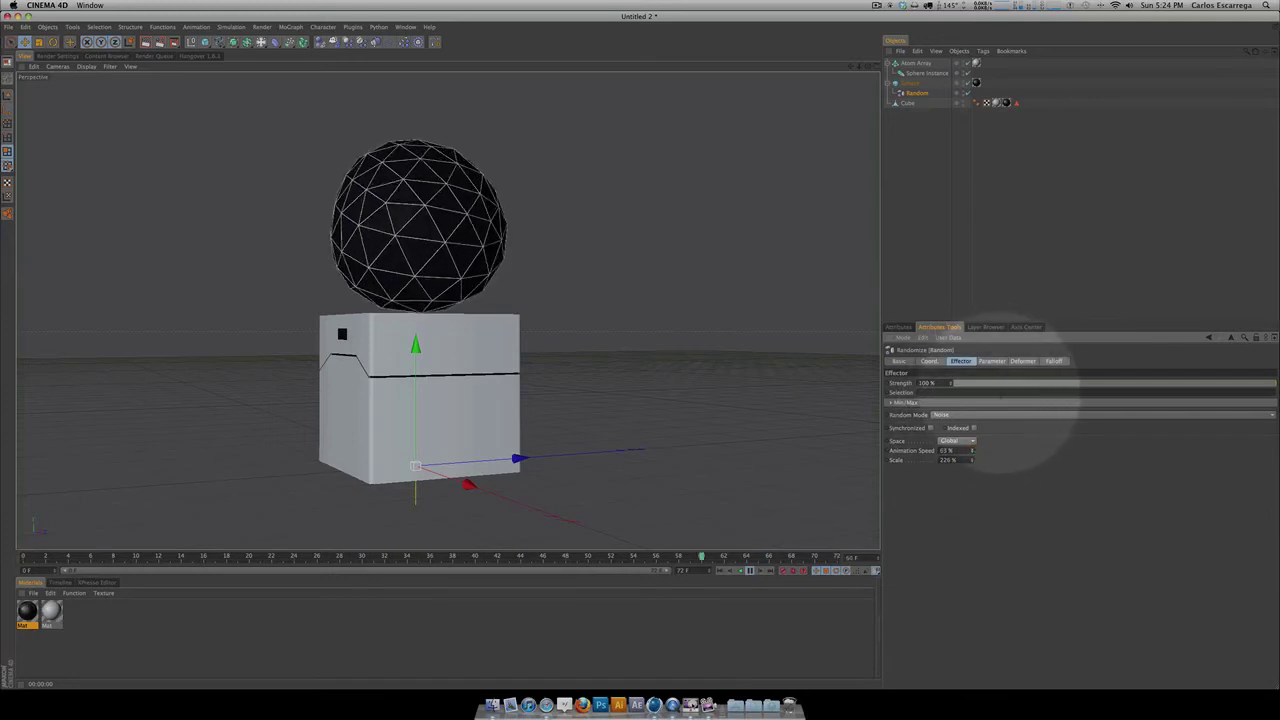
key("3")
left_click_drag(600, 314, 654, 349)
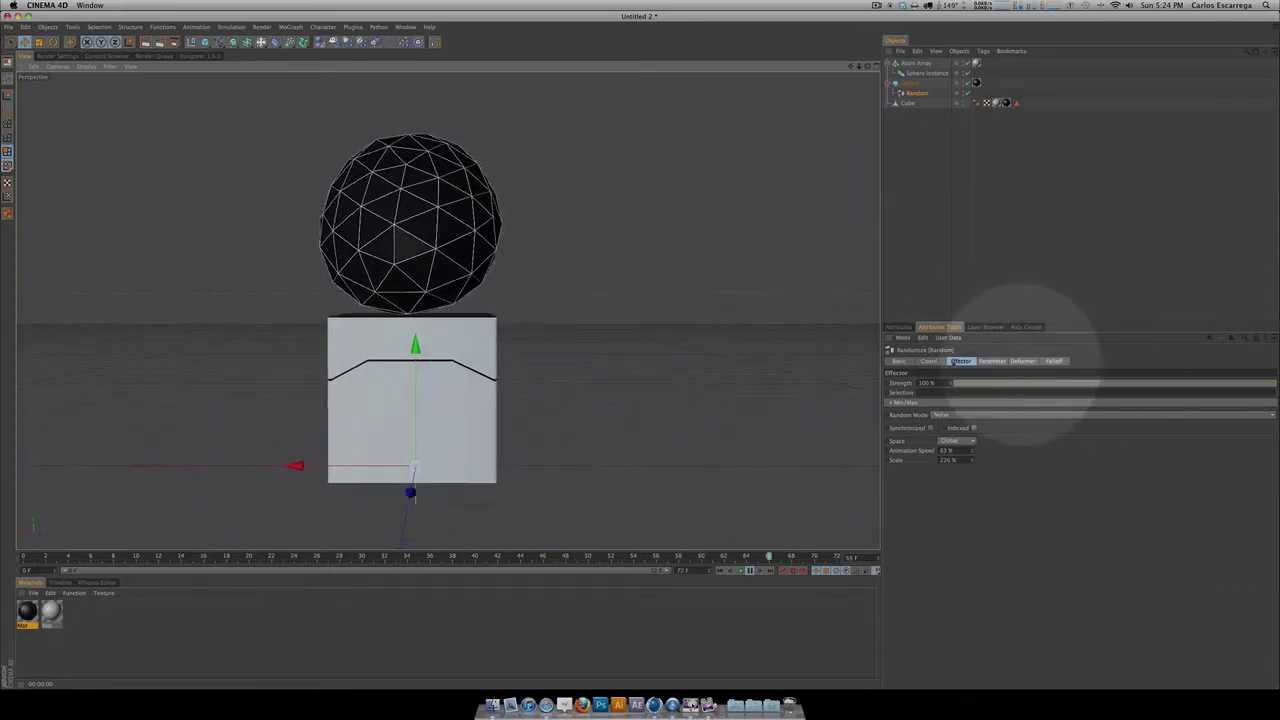
Step: Try uneven position offsets on the Random effector, with X at 127 cm and Z at 186 cm
left_click(992, 361)
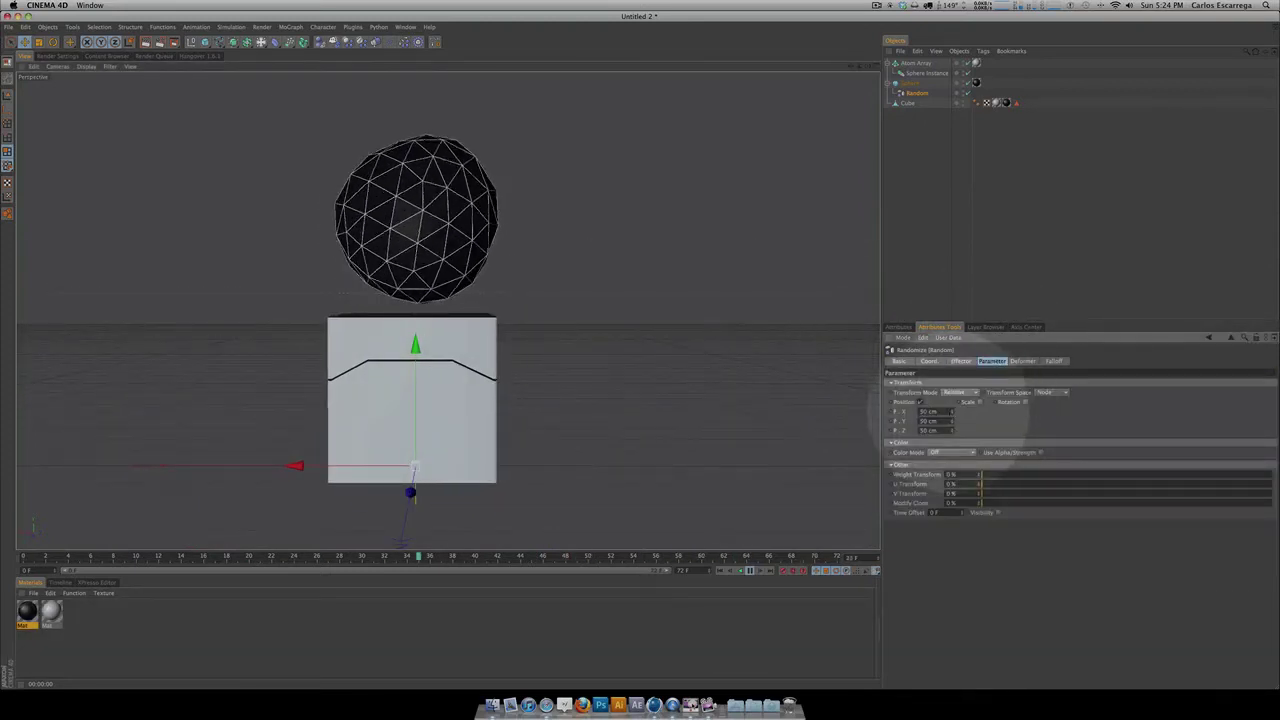
left_click_drag(952, 410, 951, 420)
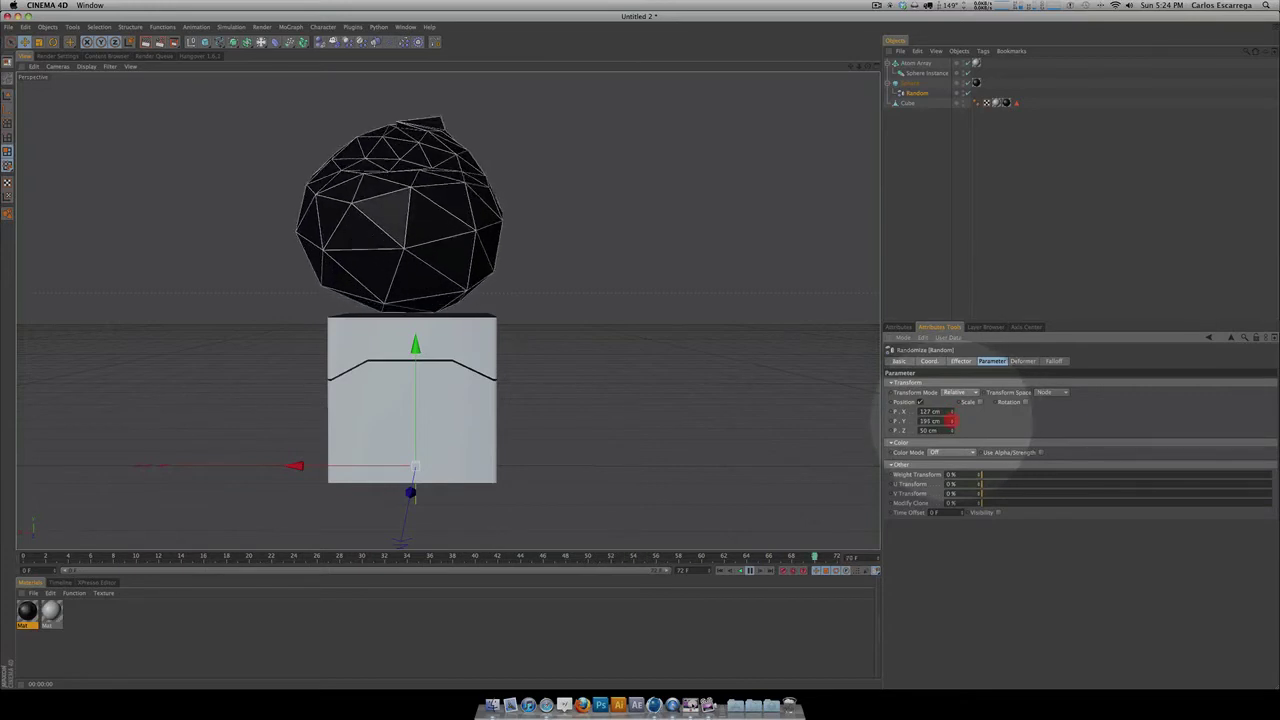
left_click_drag(952, 429, 948, 445)
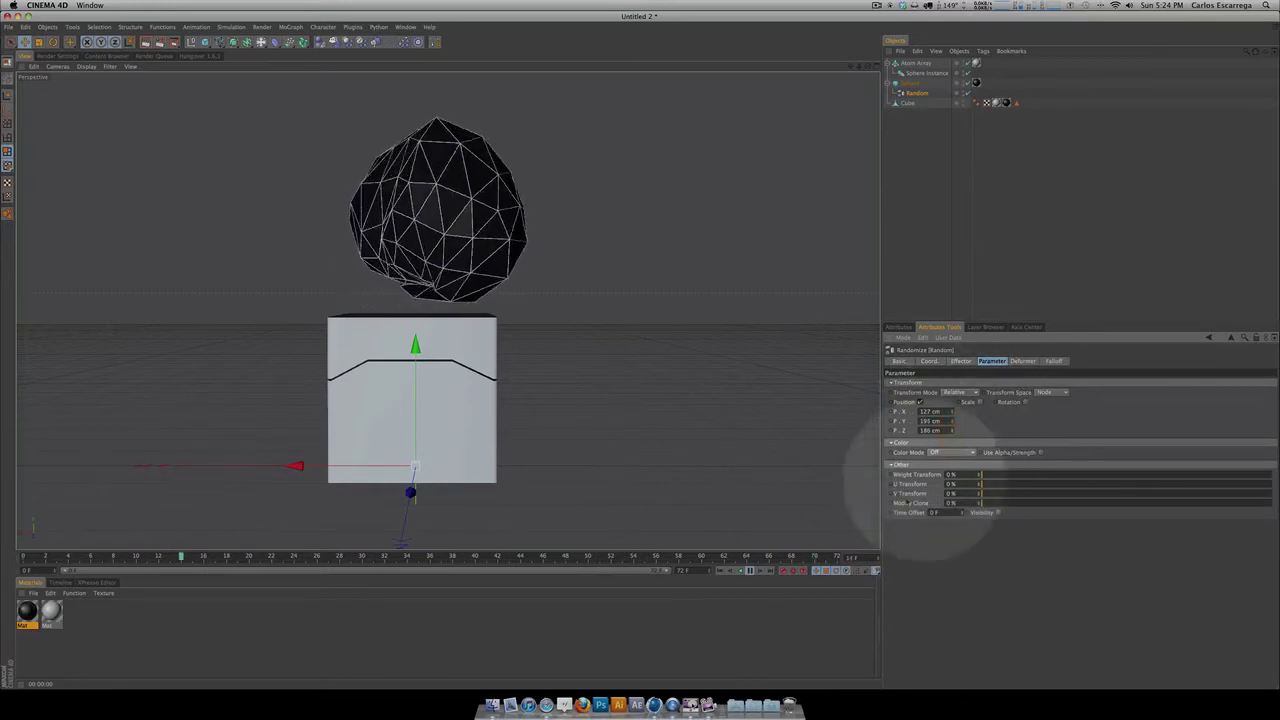
key("3")
mouse_move(630, 363)
left_mouse_down()
mouse_move(660, 351)
mouse_move(645, 360)
left_mouse_up()
Step: Try 150 cm for the Random effector's X, Y and Z position offsets
left_click_drag(942, 412, 851, 412)
type("1")
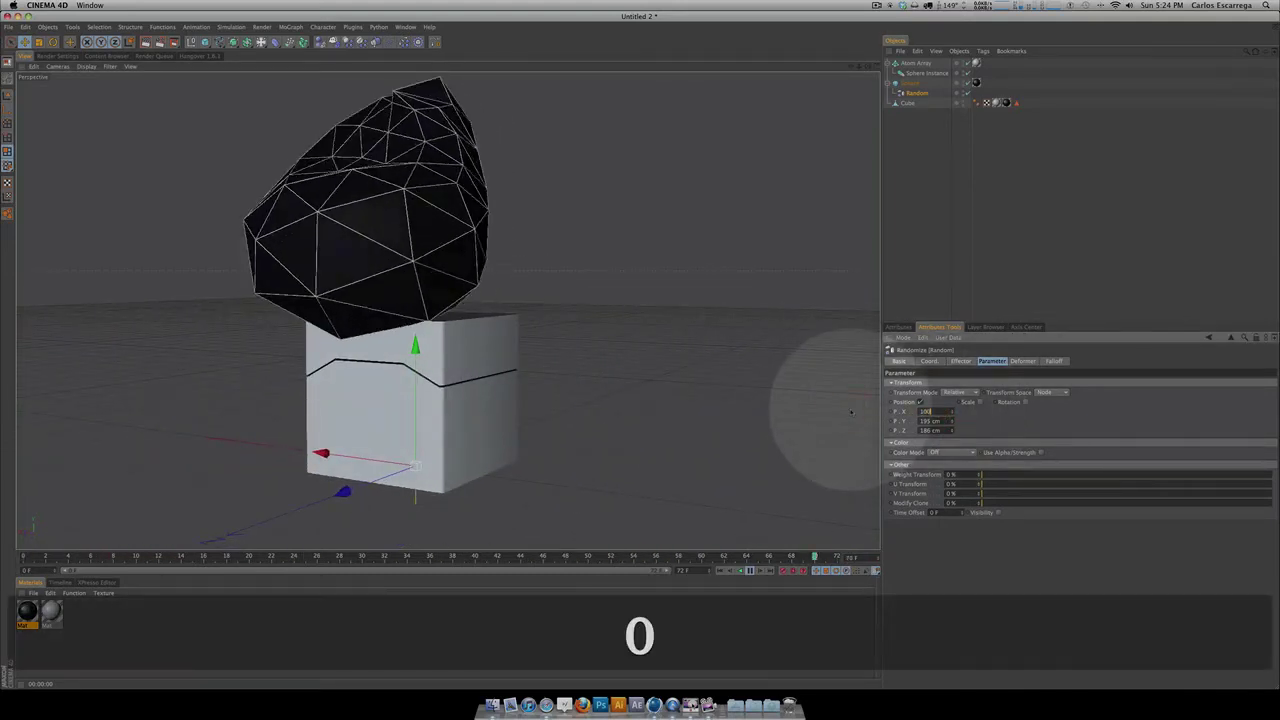
type("00")
key("BackSpace")
key("BackSpace")
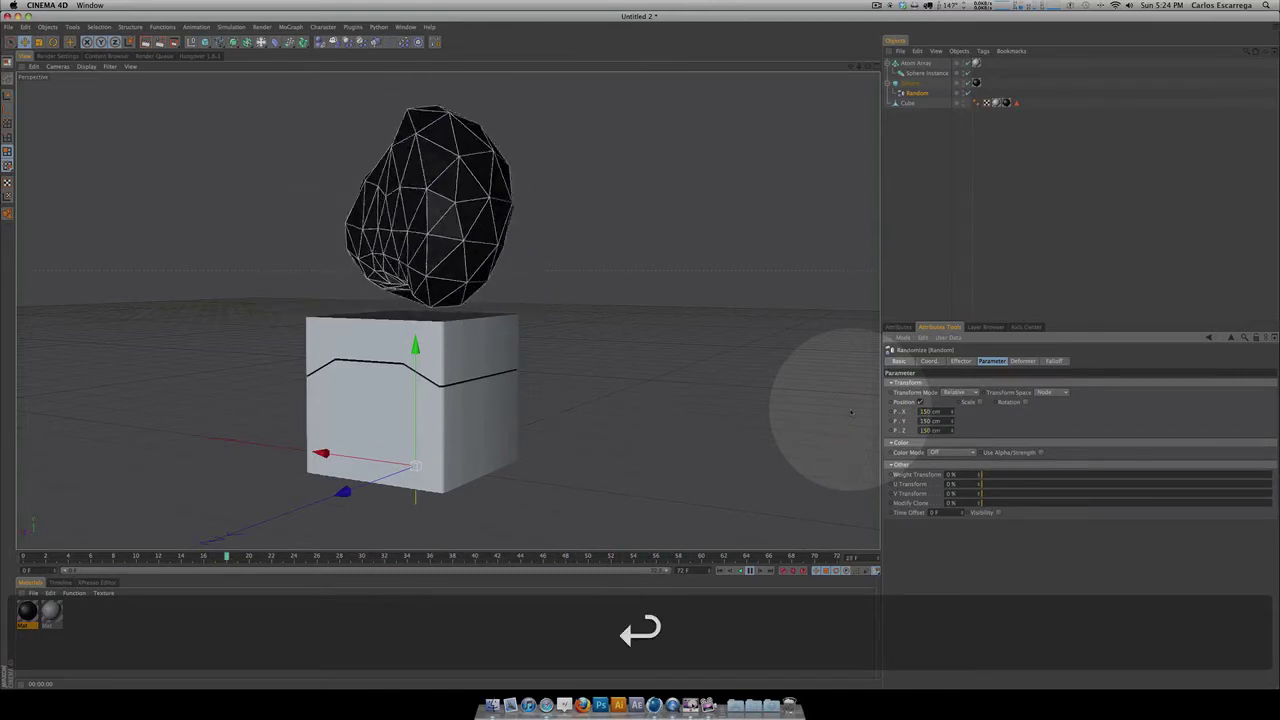
Step: Set the Random effector's noise Scale to 83% and its X, Y and Z position offsets to 80 cm
left_click(960, 361)
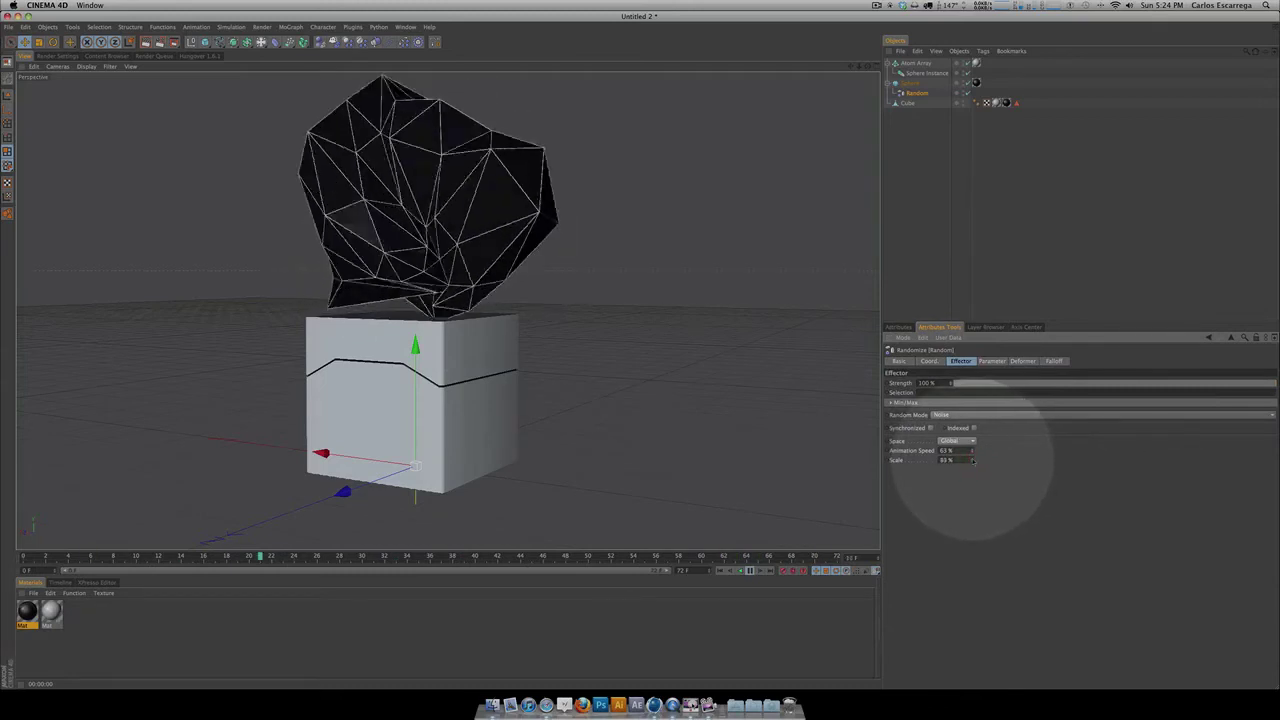
left_click(990, 361)
left_click_drag(944, 412, 858, 416)
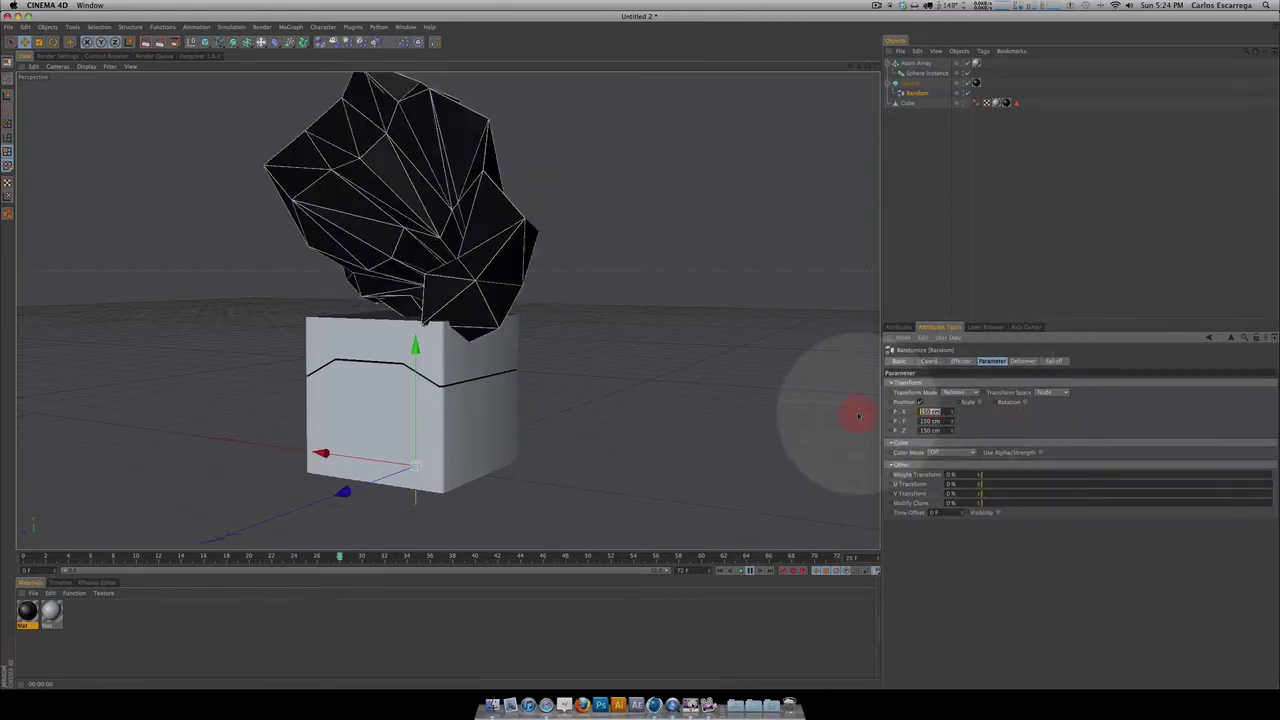
type("0")
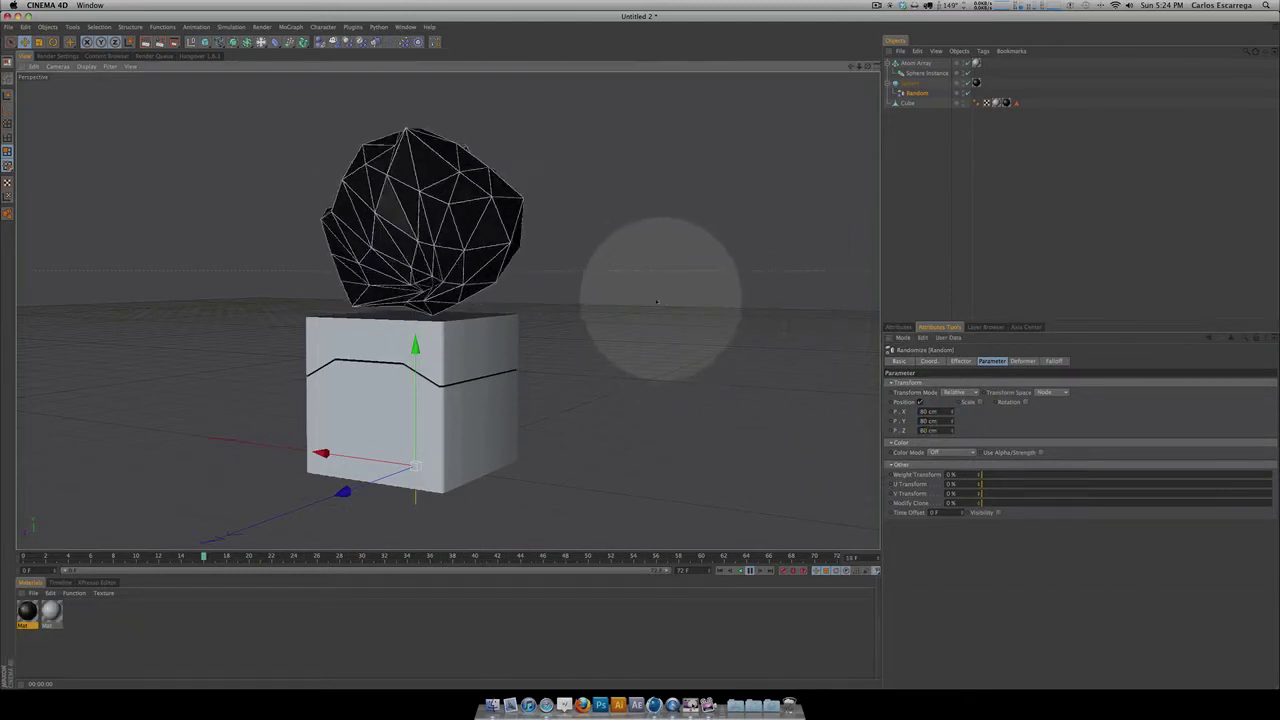
Step: Render previews of the deformed sphere and its lattice from two angles
type("3")
mouse_move(623, 286)
left_mouse_down()
mouse_move(671, 351)
mouse_move(640, 349)
mouse_move(609, 271)
left_mouse_up()
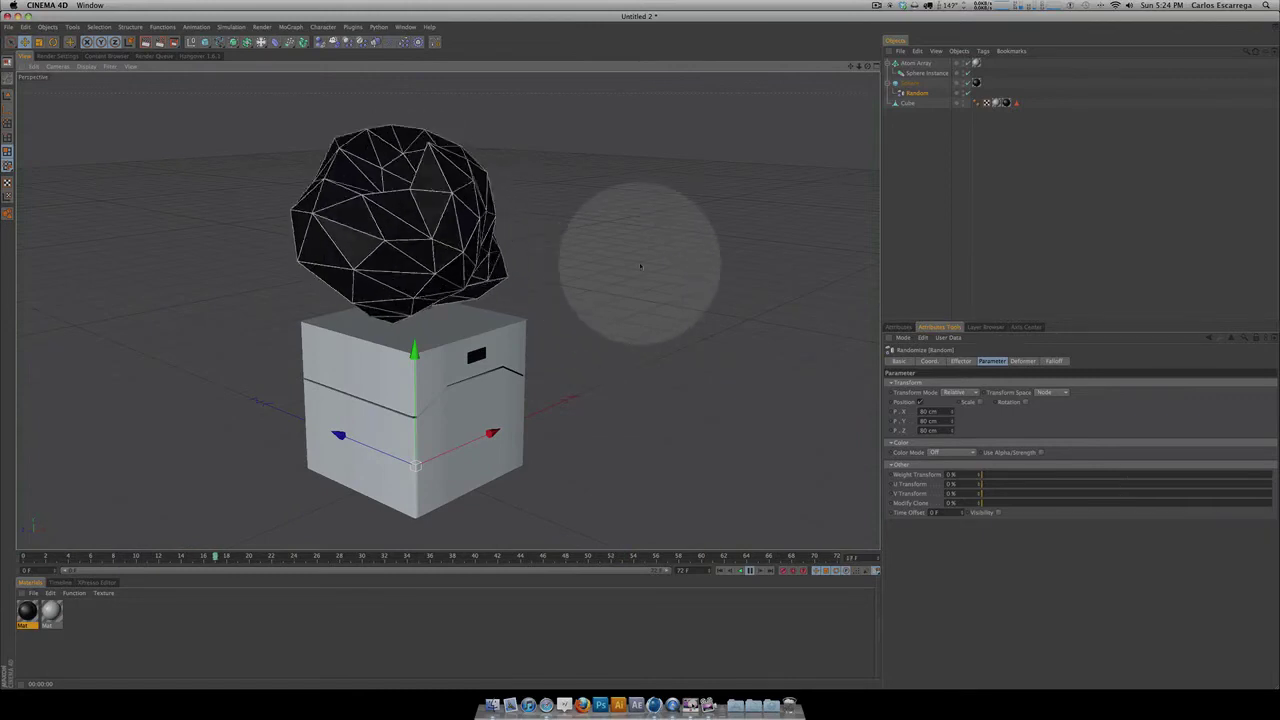
key("super")
key("super+r")
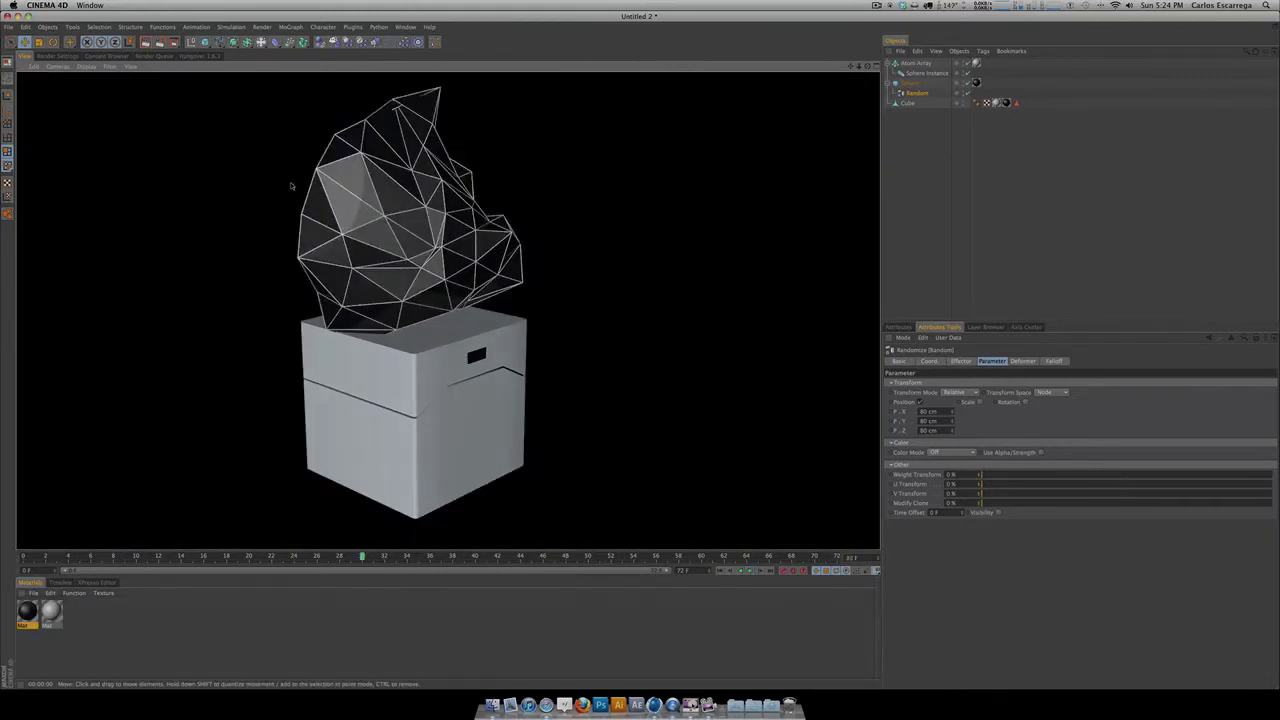
key("3")
left_click_drag(640, 354, 620, 352)
left_click_drag(658, 350, 640, 247)
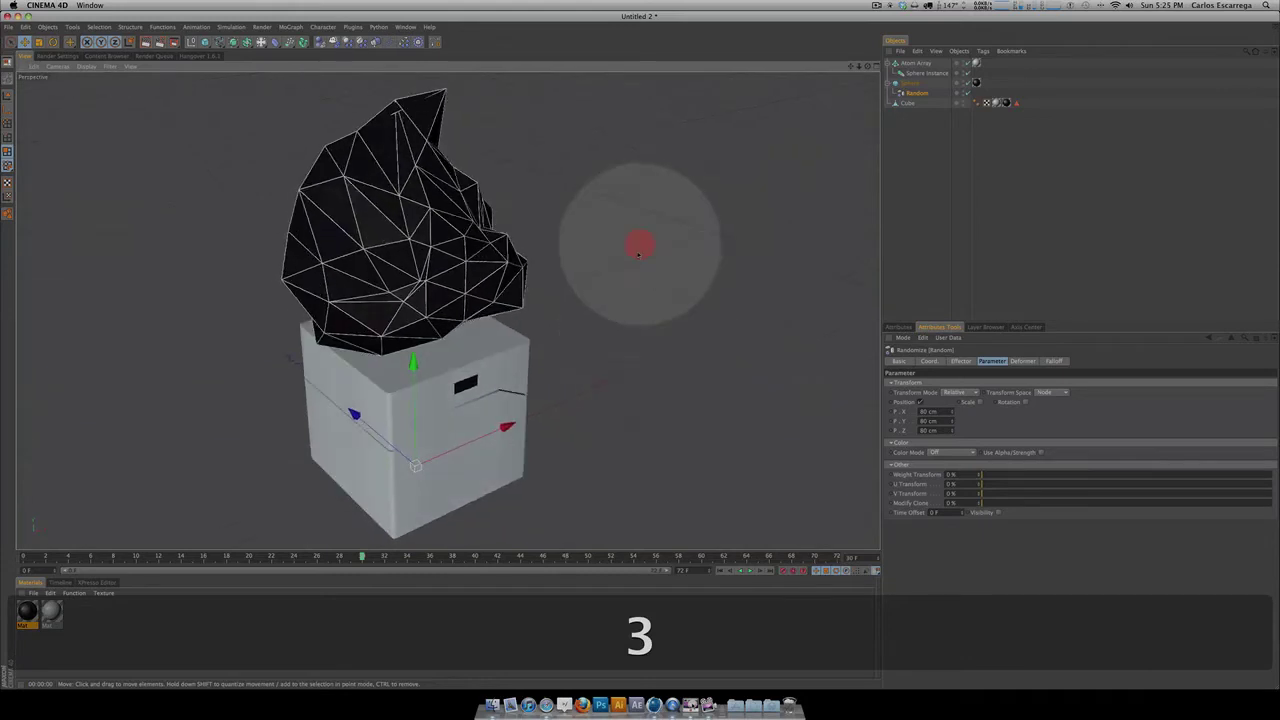
key("super+r")
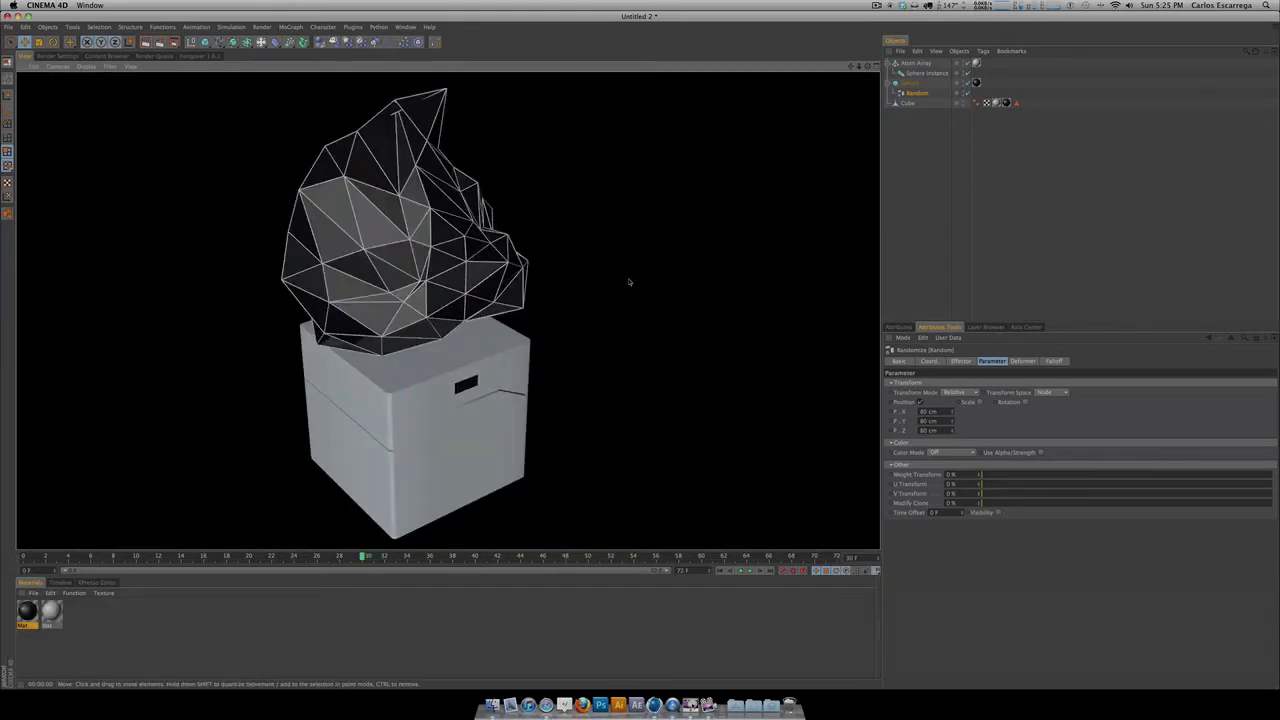
Step: Switch to QuickTime Player to compare with the Orchid.mp4 reference about one second in, and return to CINEMA 4D
left_click(668, 690)
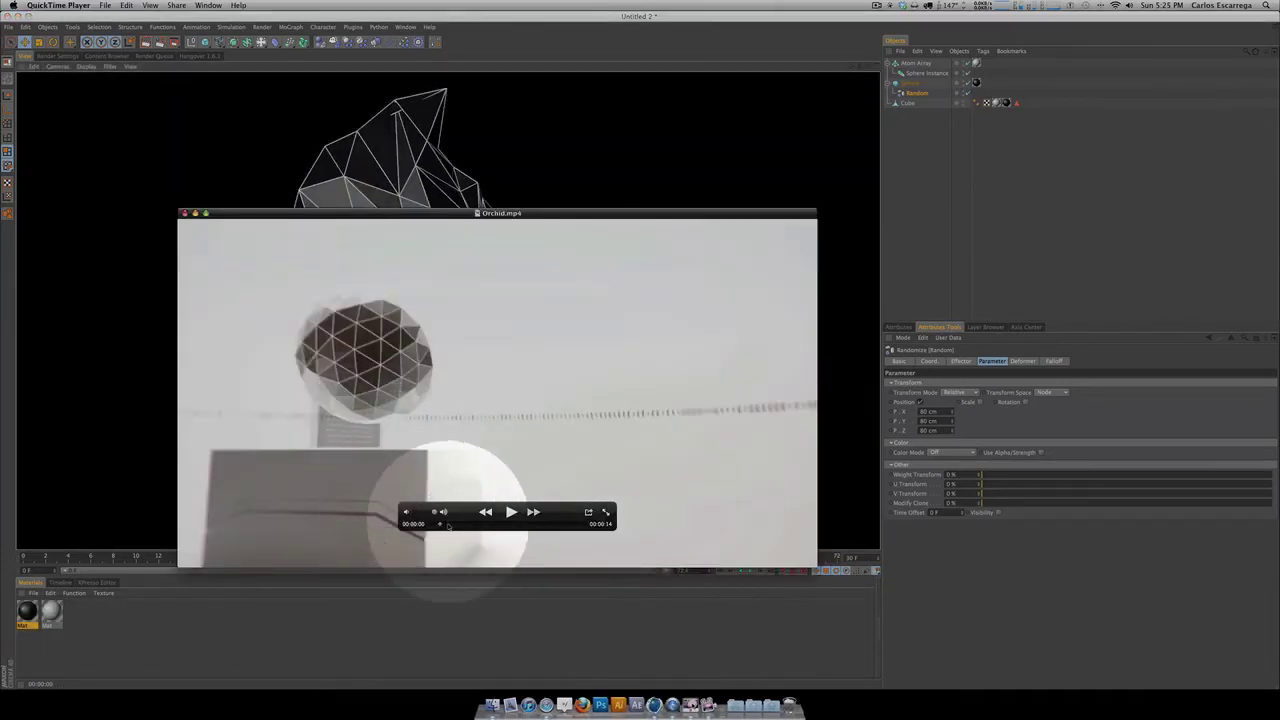
mouse_move(440, 524)
left_mouse_down()
mouse_move(461, 527)
mouse_move(443, 521)
left_mouse_up()
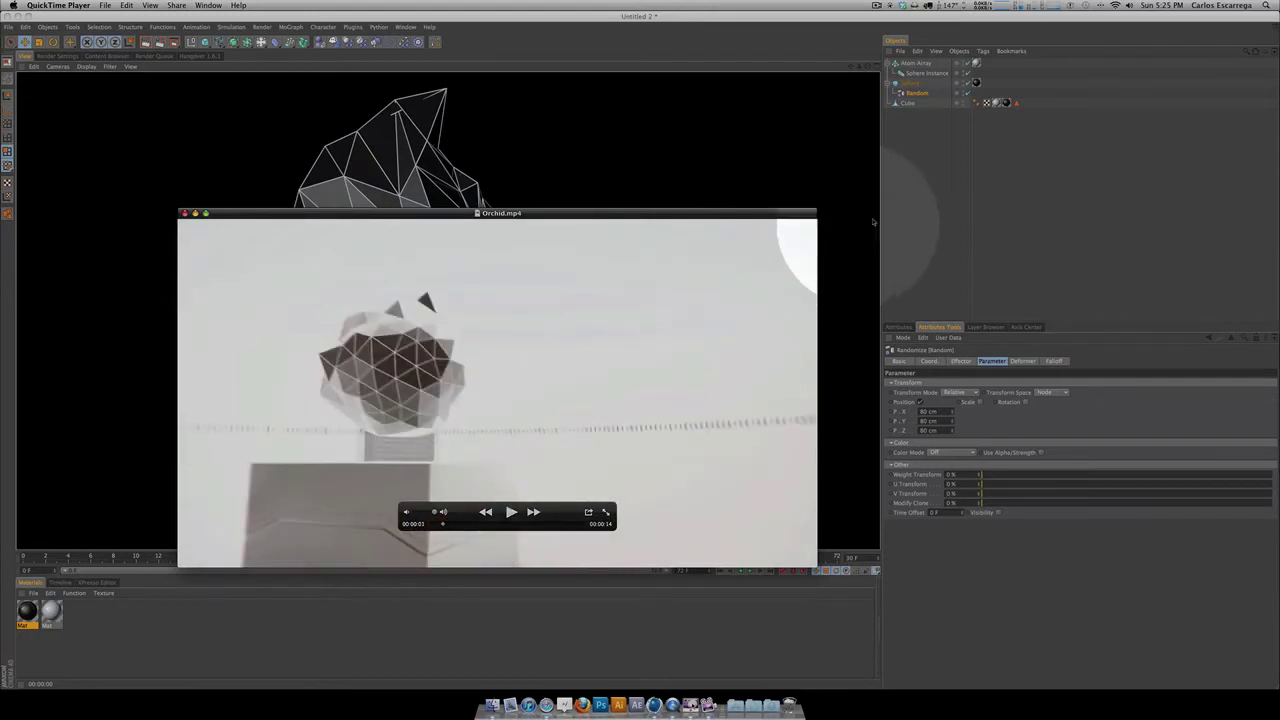
left_click(952, 200)
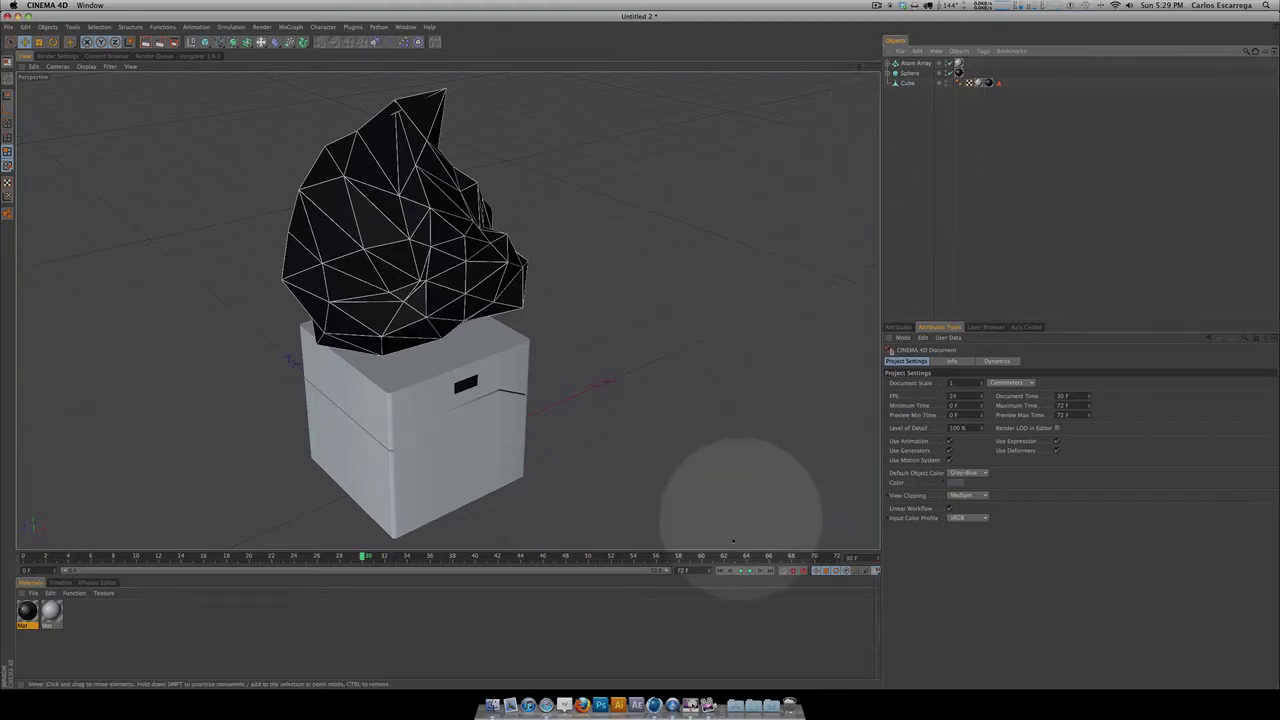
Step: Switch to Safari and examine the mograph.net thread "The Monkey's NAB presentation" for the "a quickie baker" link
left_click(549, 690)
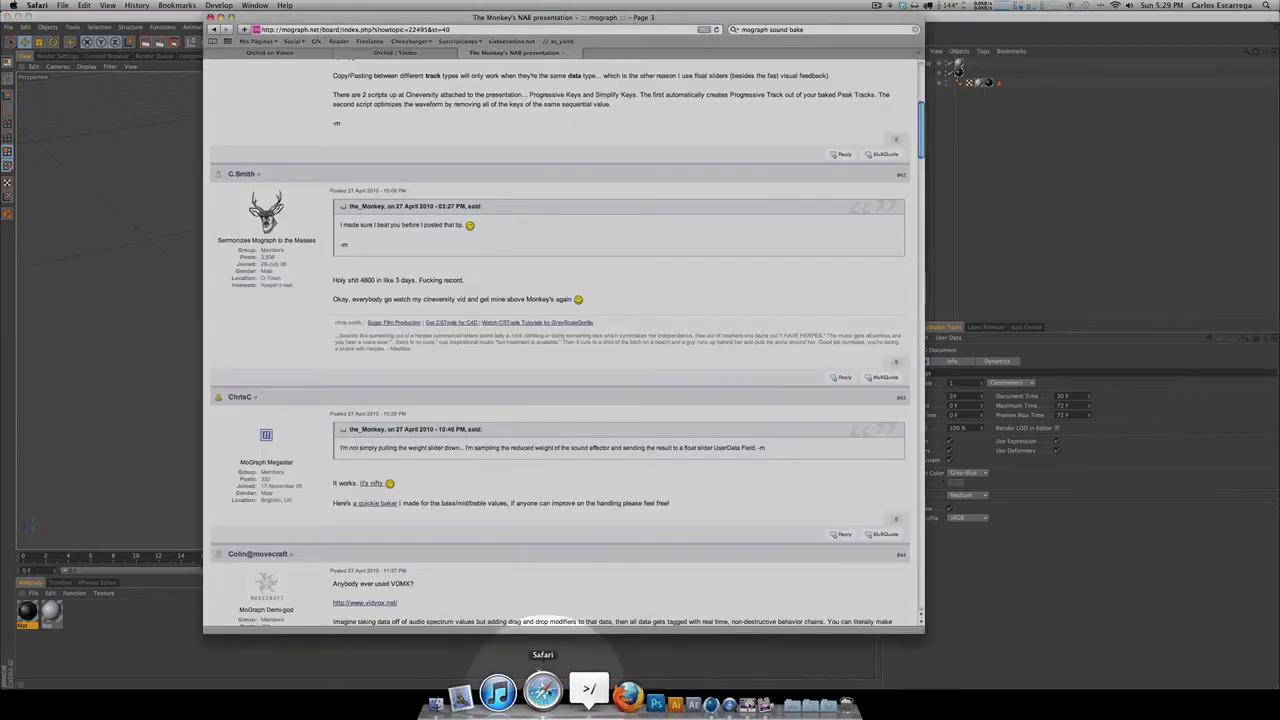
scroll(640, 130, "up", 10)
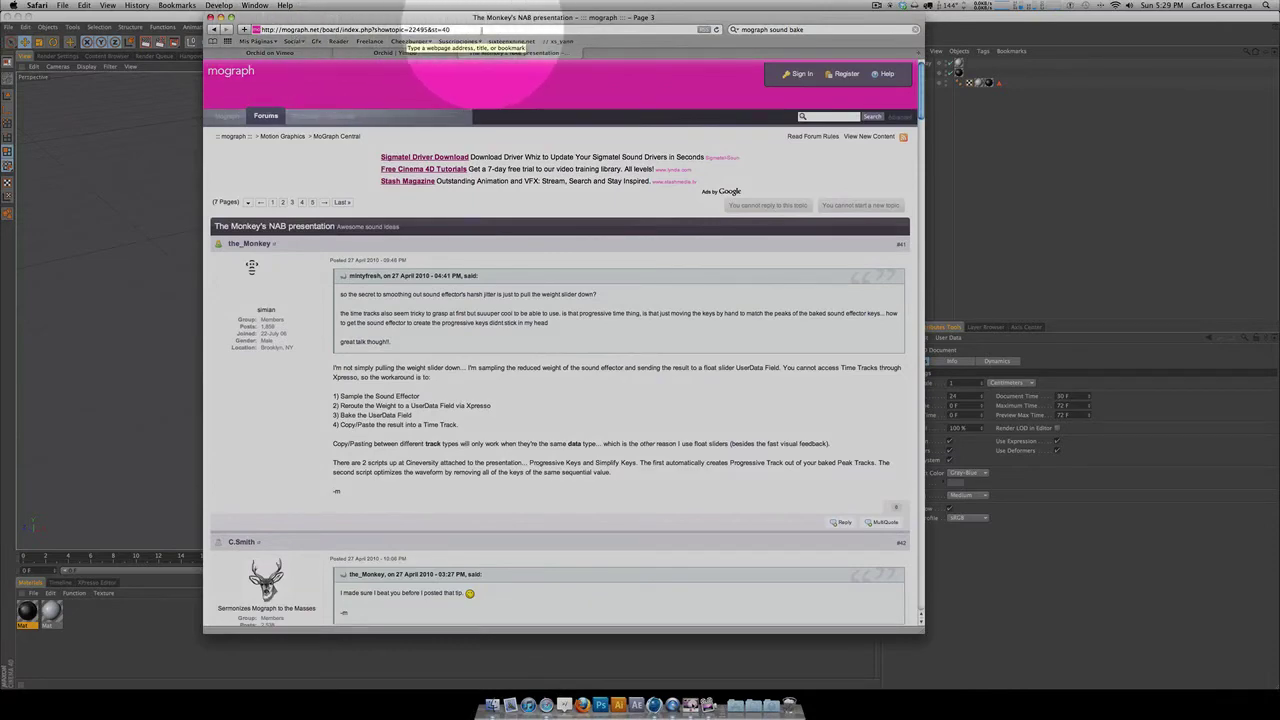
scroll(517, 234, "down", 5)
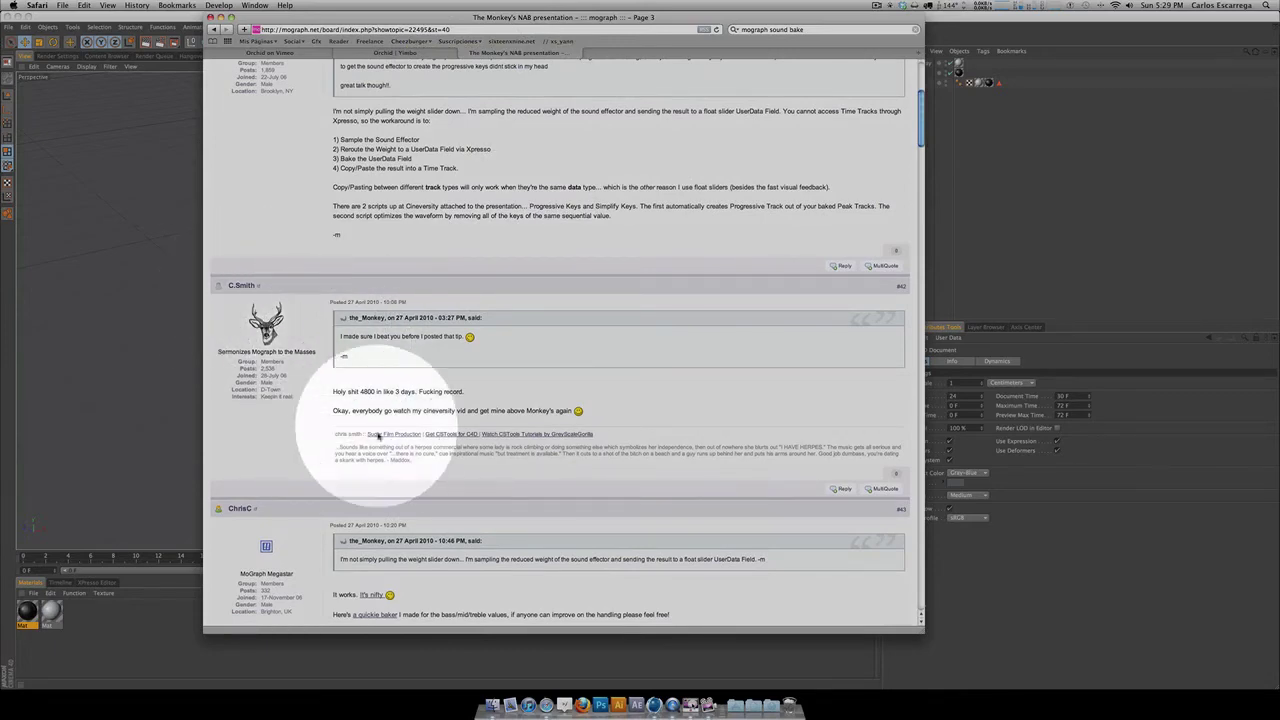
scroll(530, 398, "down", 1)
scroll(530, 398, "down", 10)
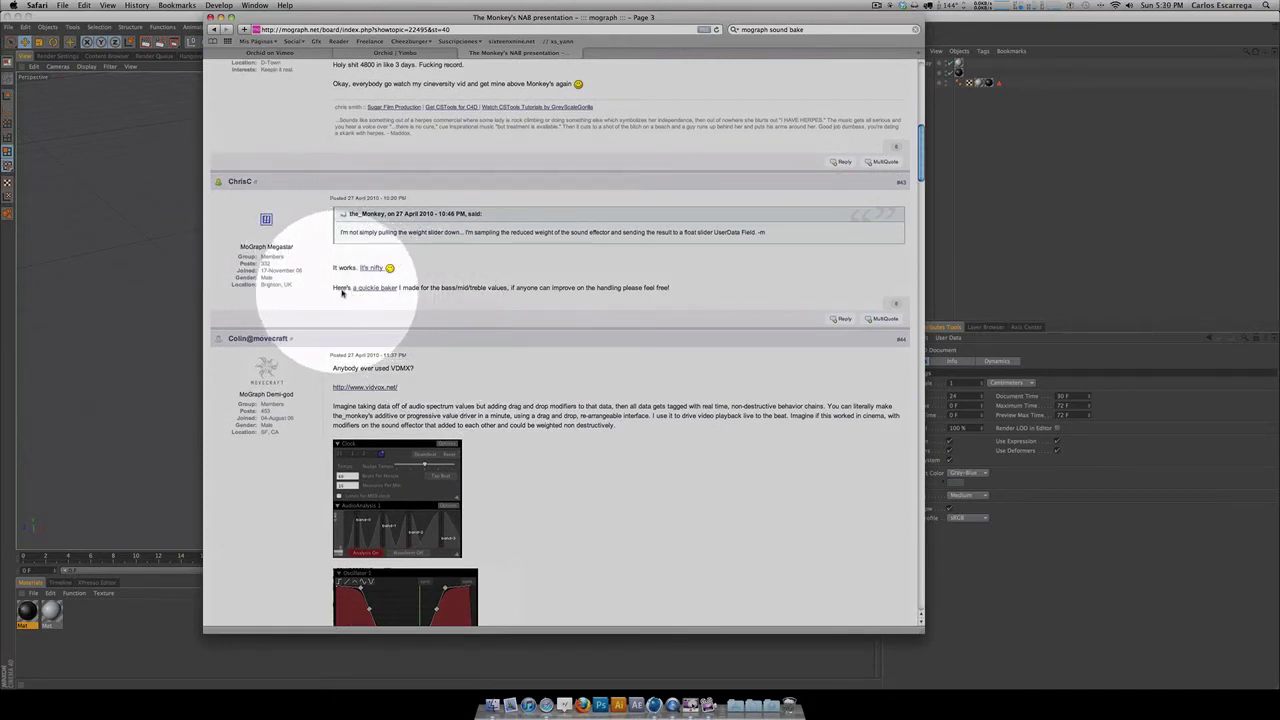
left_click(384, 293)
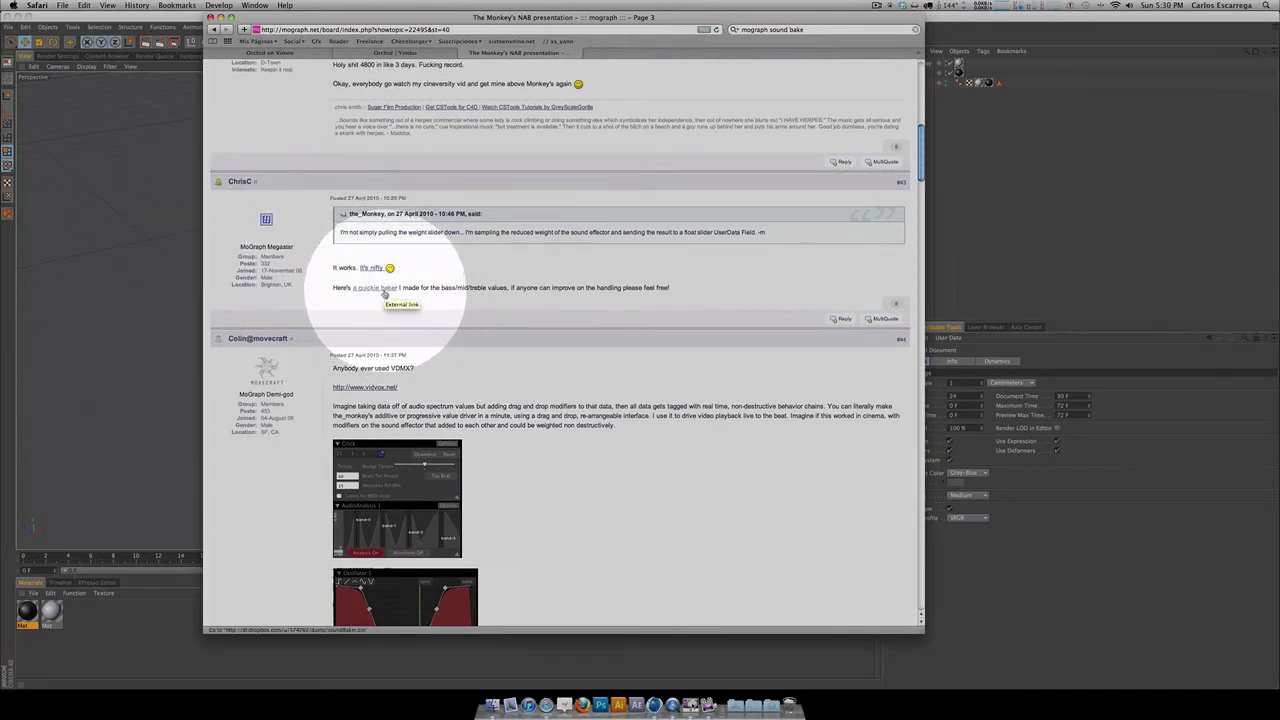
scroll(392, 300, "up", 2)
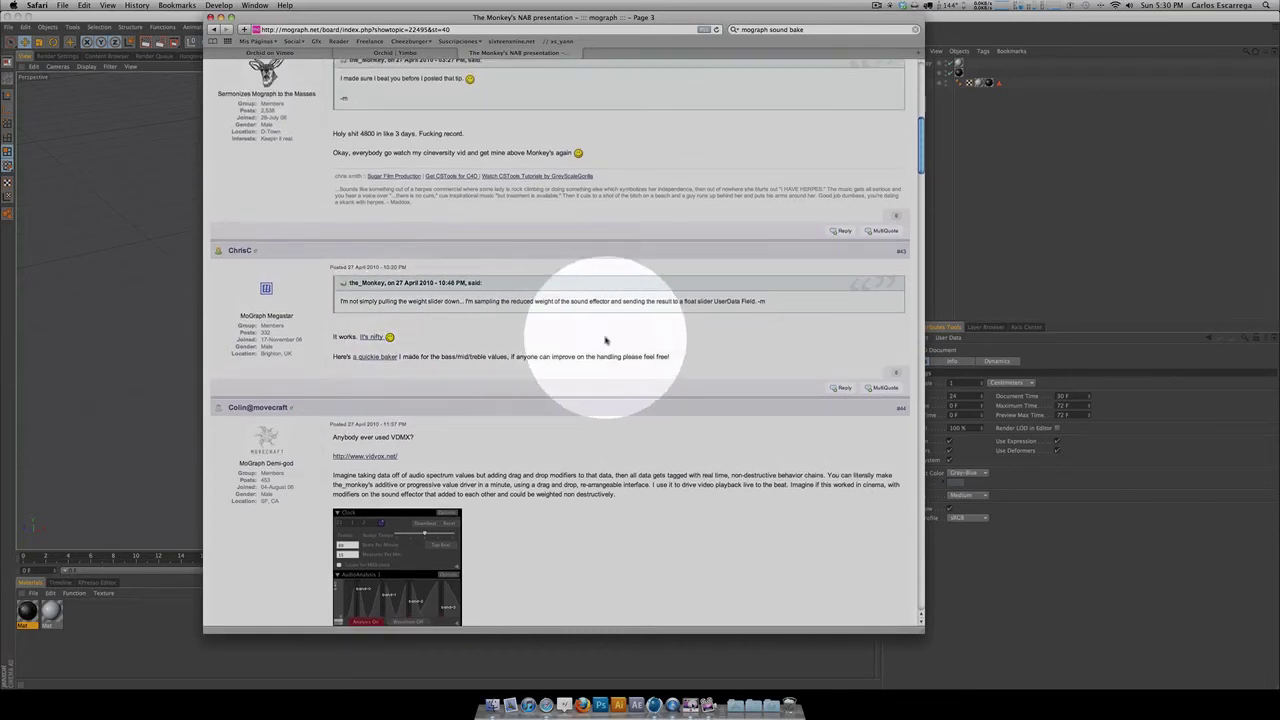
Step: Return to CINEMA 4D, add the Sound Baker preset from the user objects to the scene, and show the perspective view
left_click(950, 218)
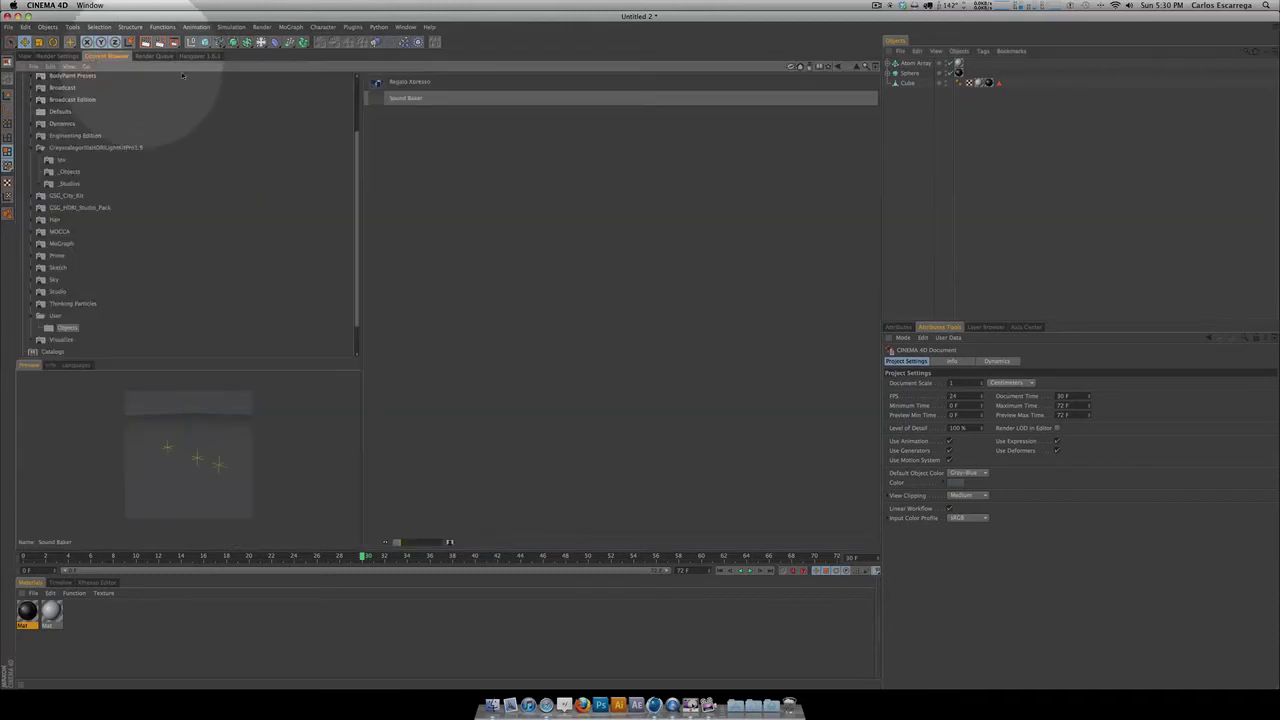
left_click(108, 56)
left_click(424, 99)
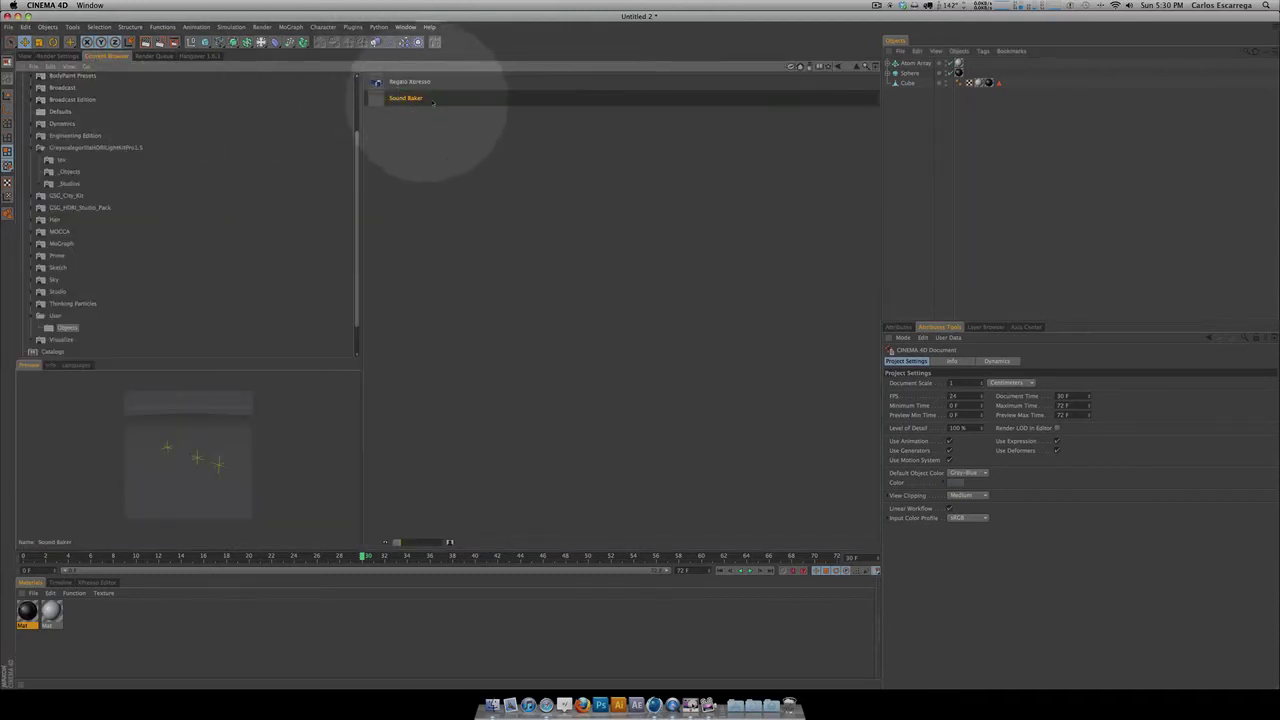
left_click_drag(416, 101, 918, 114)
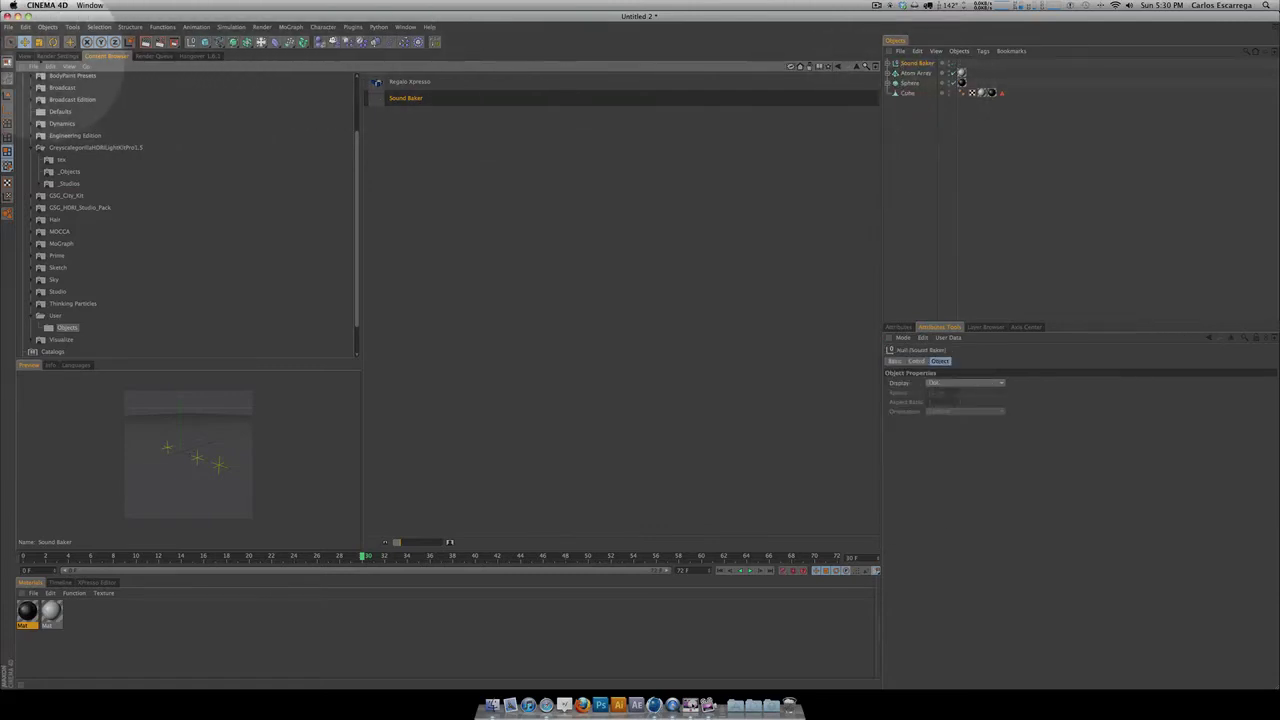
left_click(24, 56)
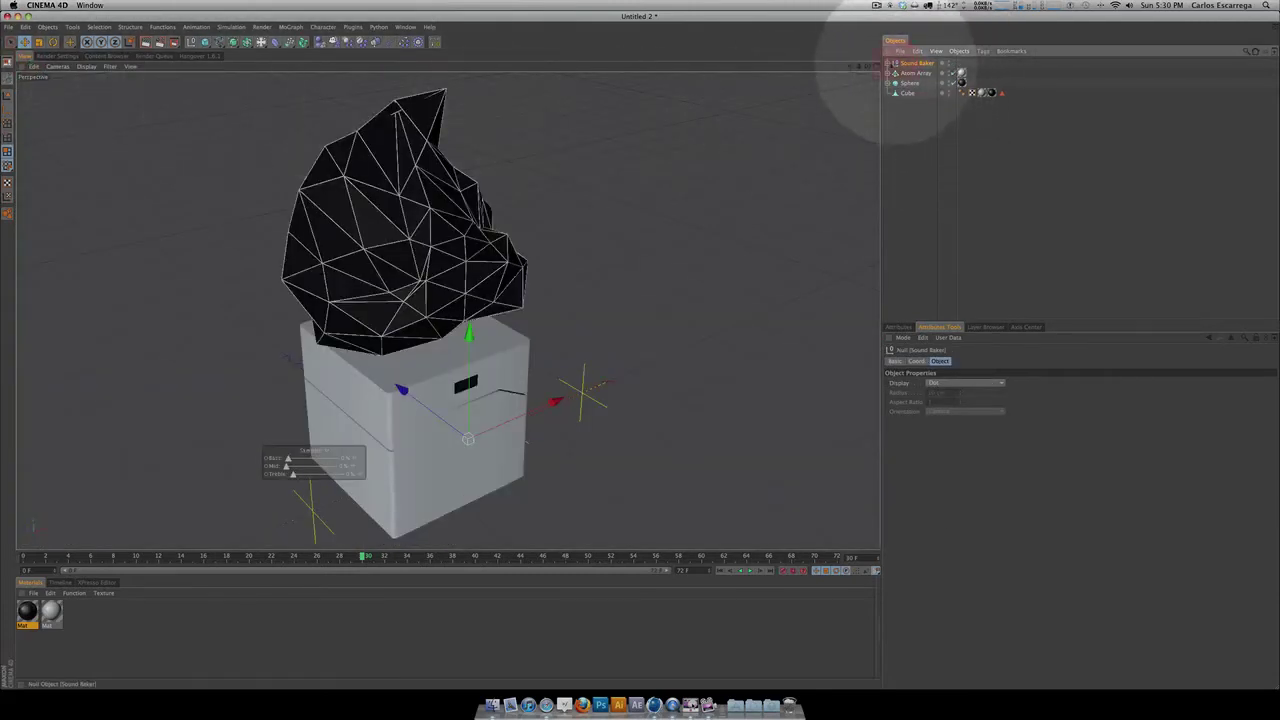
Step: Load 01 Blue Orchid.wav from the Desktop as the sound file for Sound Baker's BASS, MID and Treb effectors
left_click(889, 63)
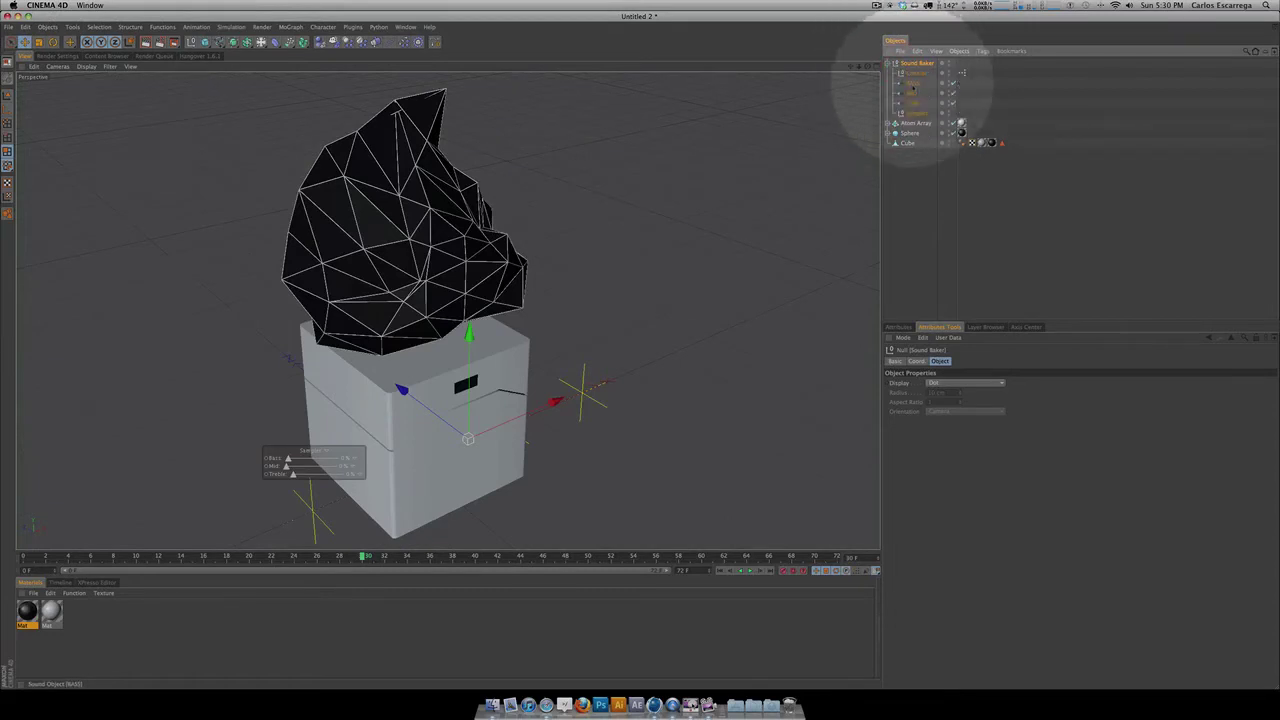
left_click(912, 83)
key("shift")
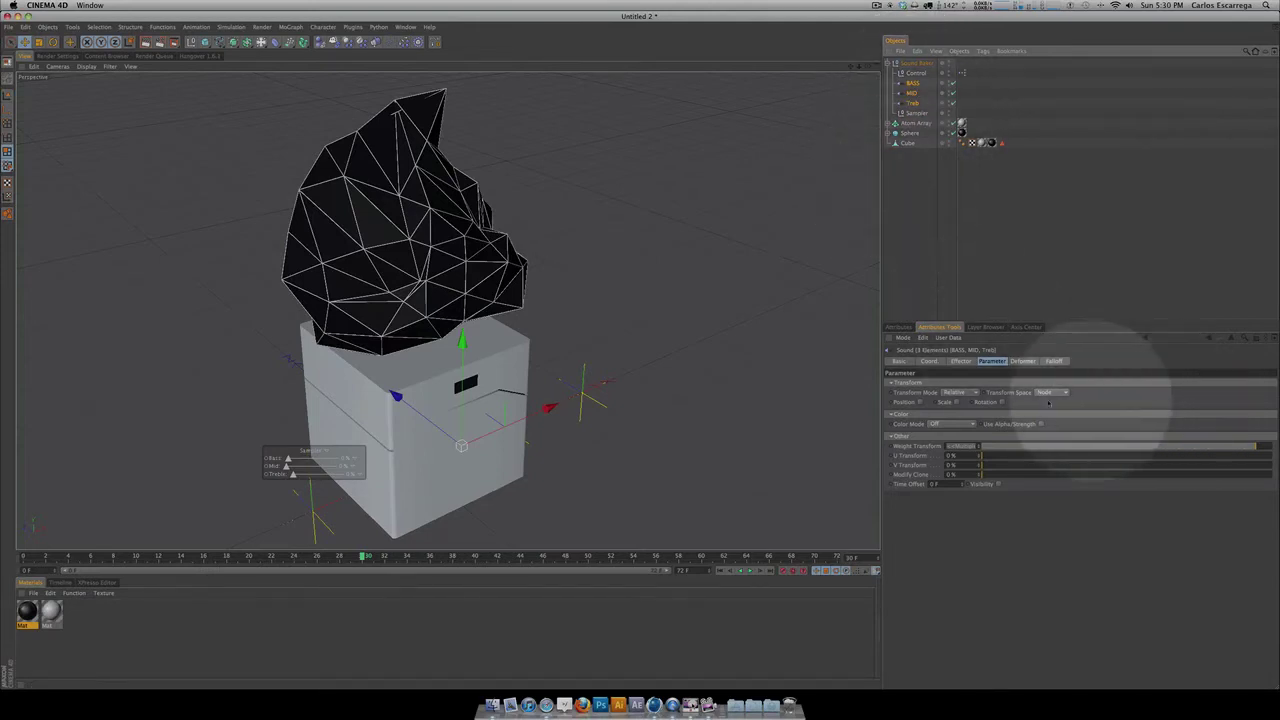
left_click(960, 361)
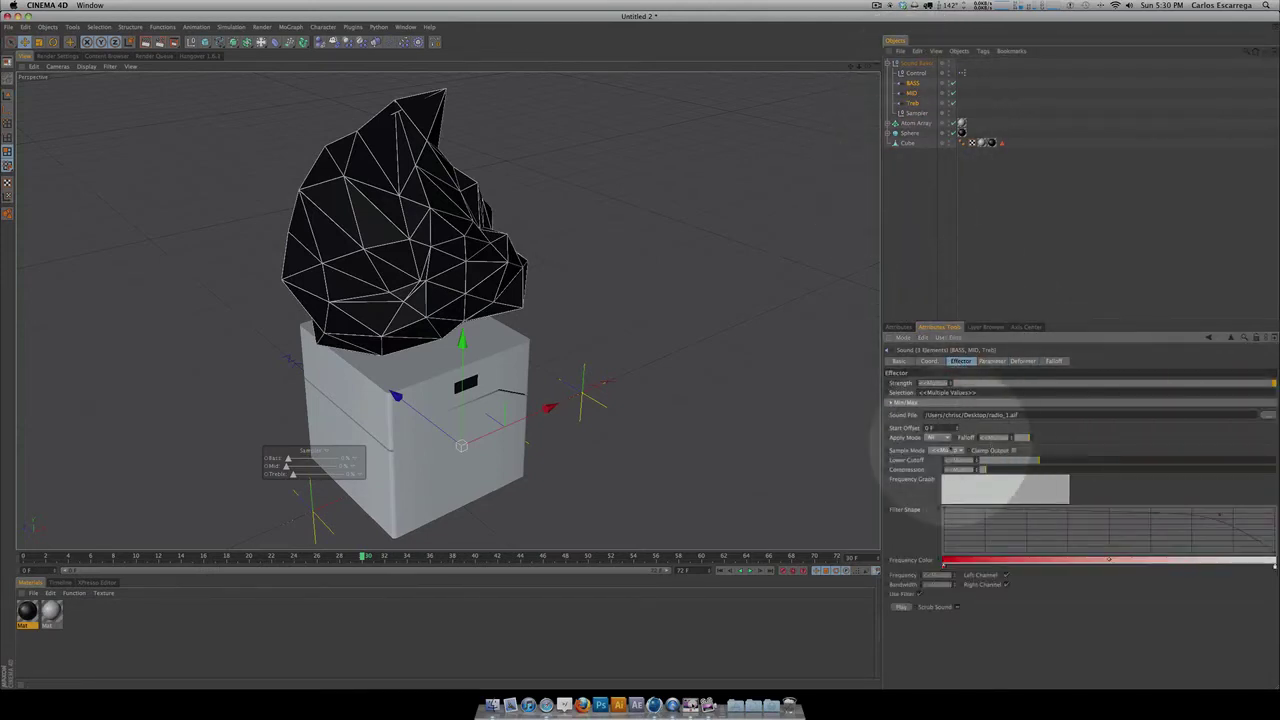
left_click(1266, 416)
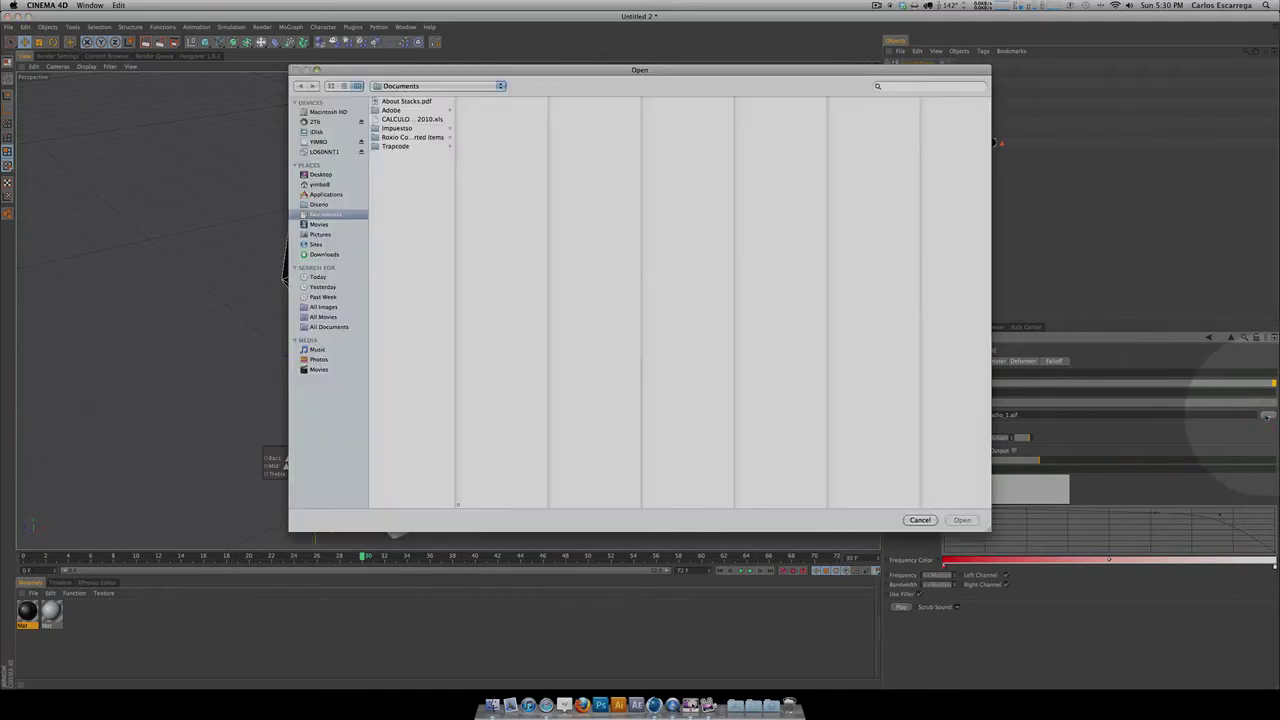
left_click(322, 175)
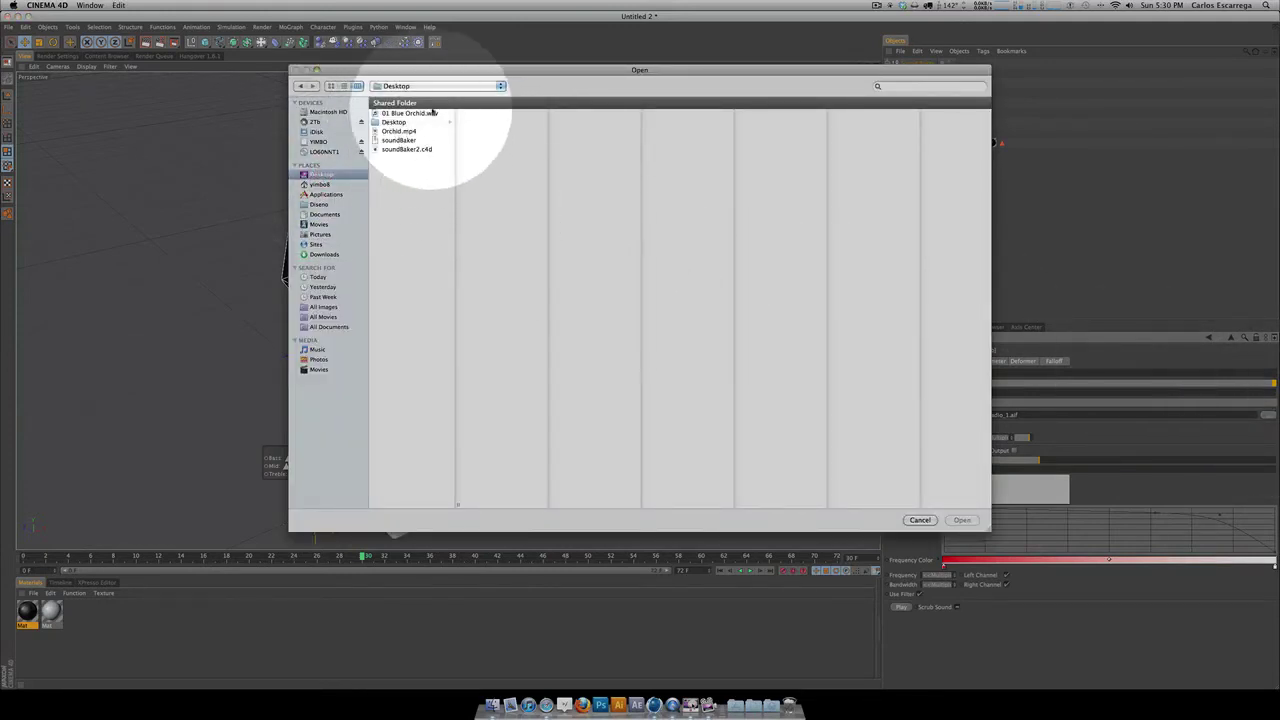
left_click(416, 114)
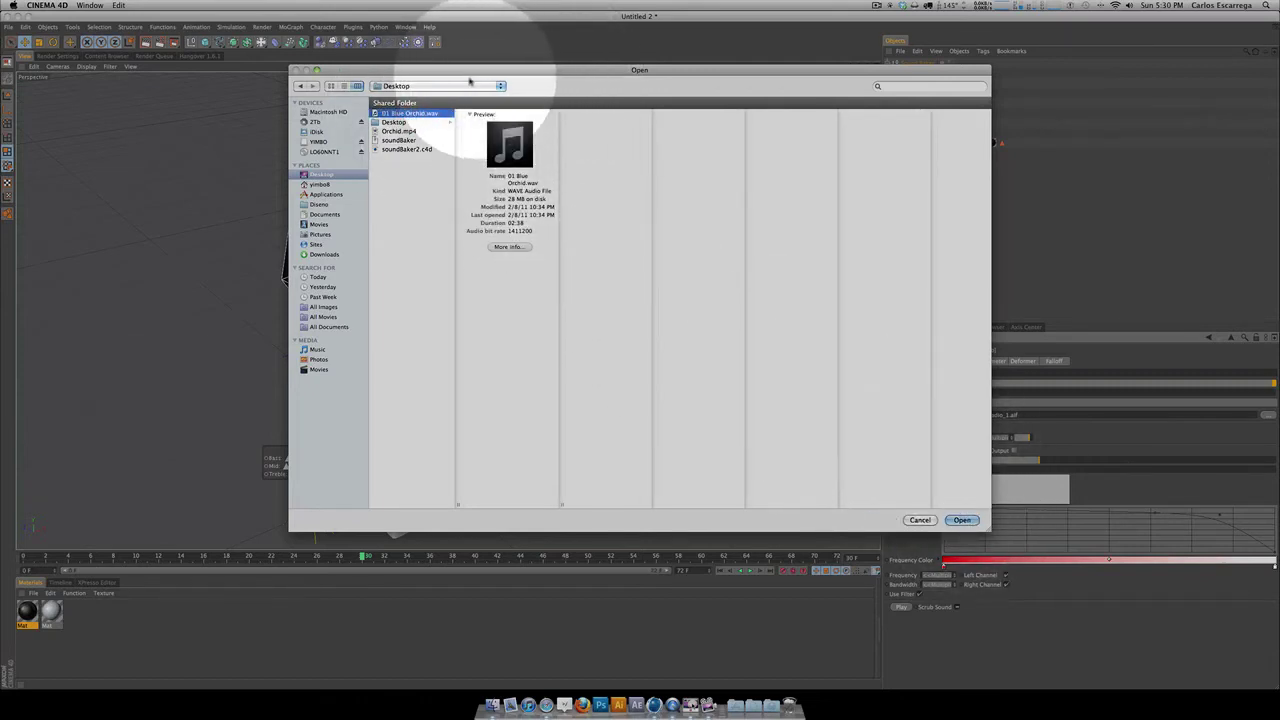
mouse_move(521, 73)
left_mouse_down()
mouse_move(889, 109)
mouse_move(486, 66)
mouse_move(796, 91)
mouse_move(574, 80)
mouse_move(680, 156)
mouse_move(716, 131)
mouse_move(651, 98)
mouse_move(763, 97)
mouse_move(470, 54)
mouse_move(508, 93)
left_mouse_up()
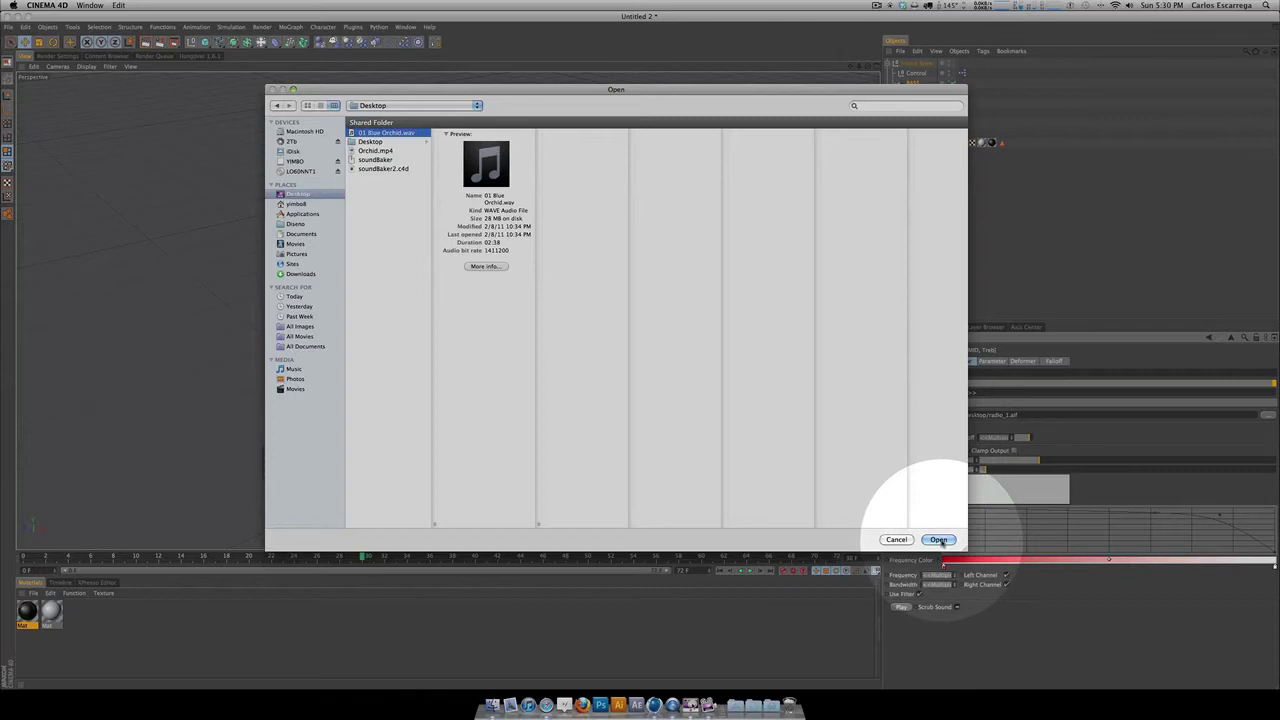
left_click(940, 540)
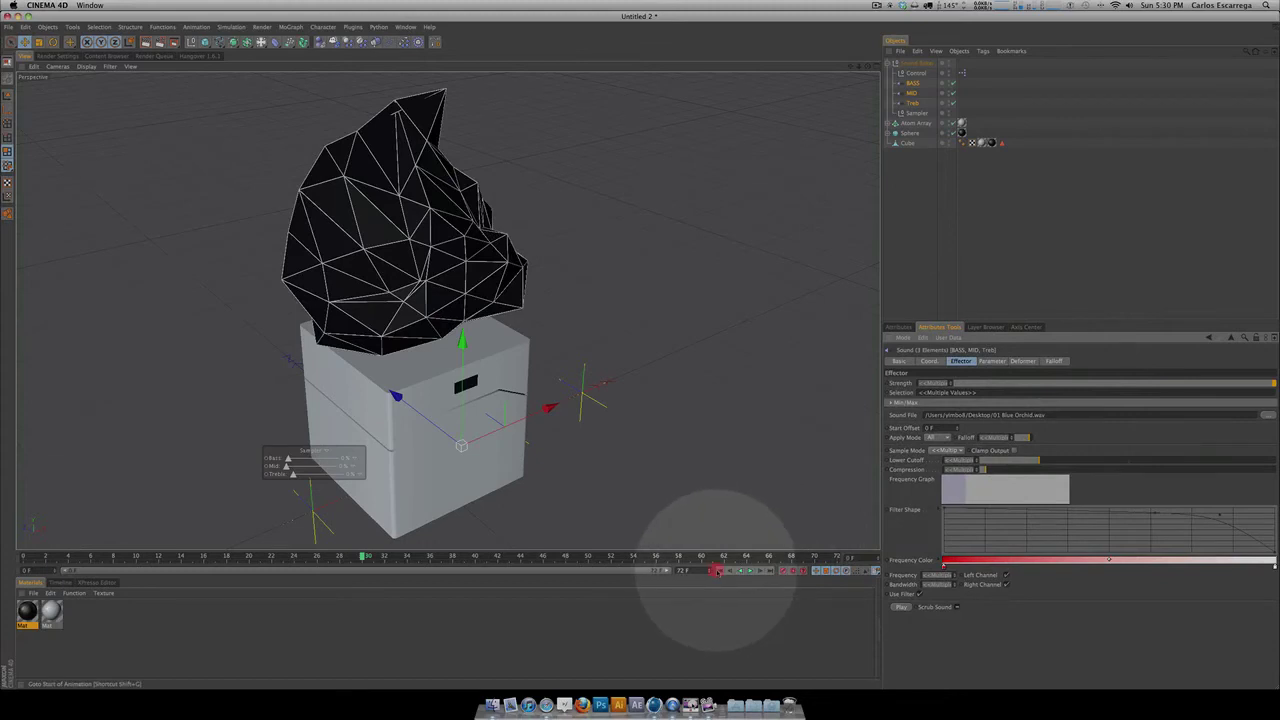
Step: Play back the animation to check the audio response, rewind it, and set the timeline's end frame to 120 F
left_click(749, 571)
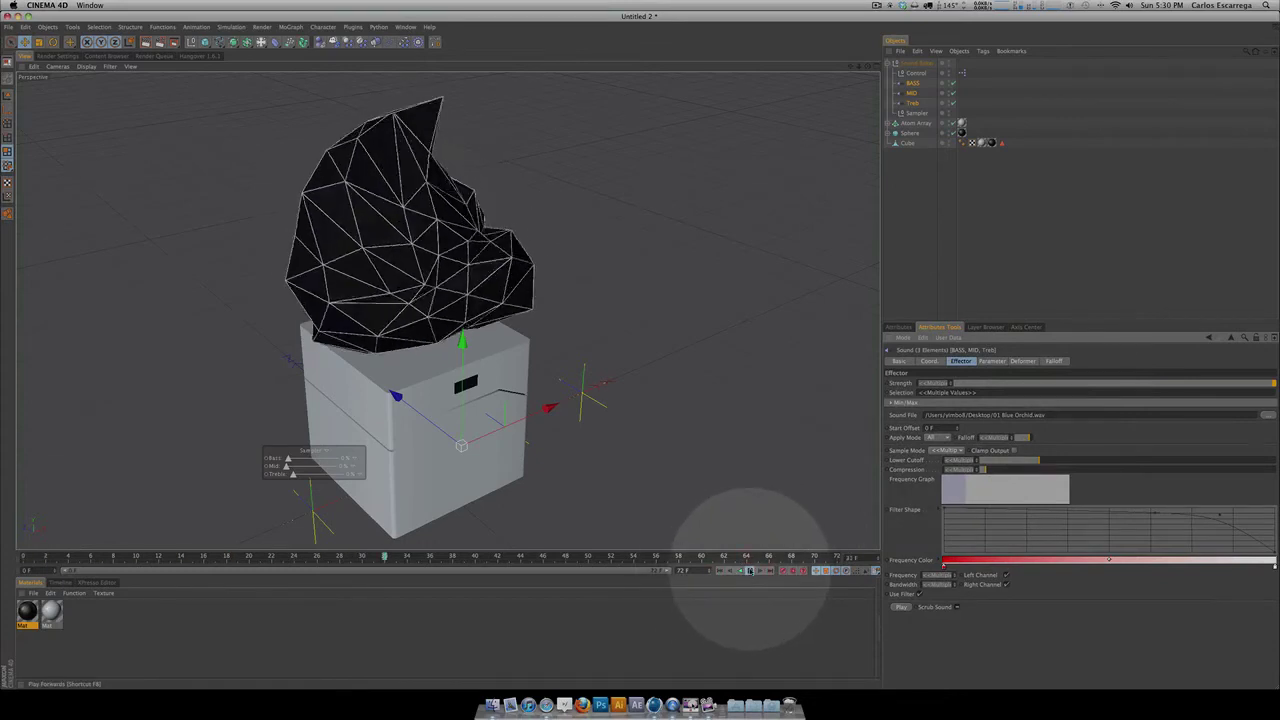
left_click(749, 571)
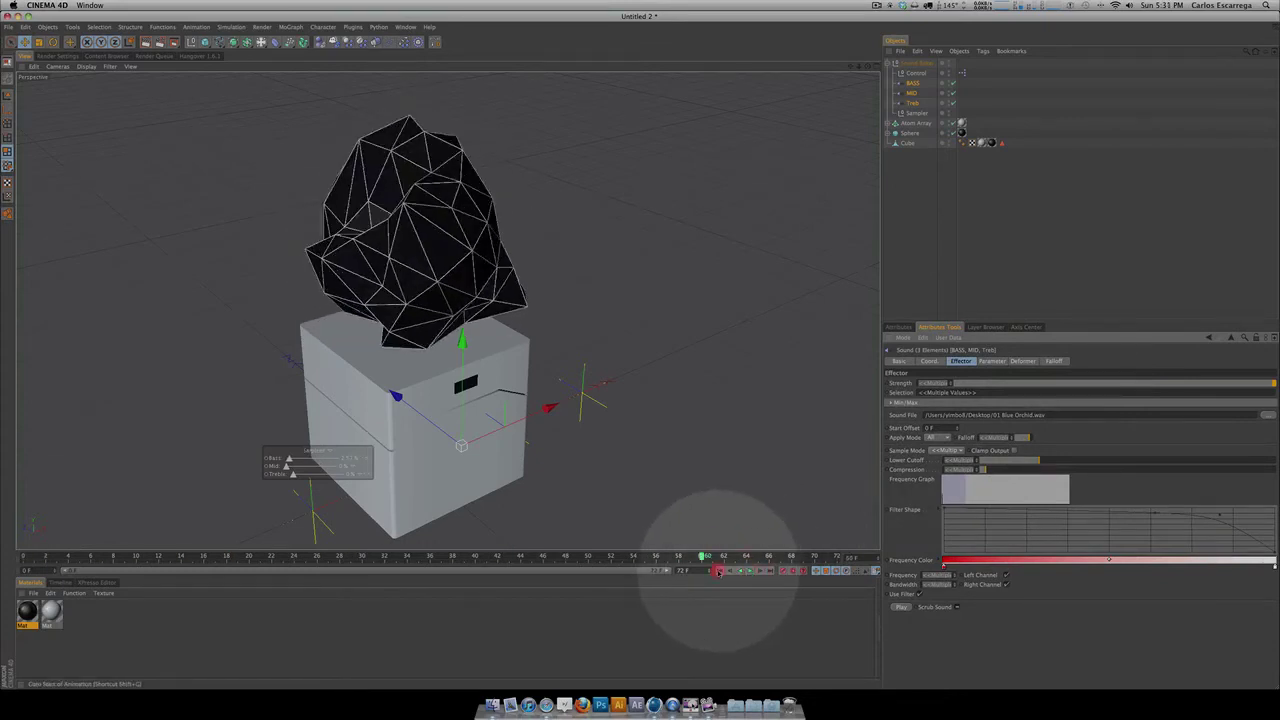
left_click(719, 571)
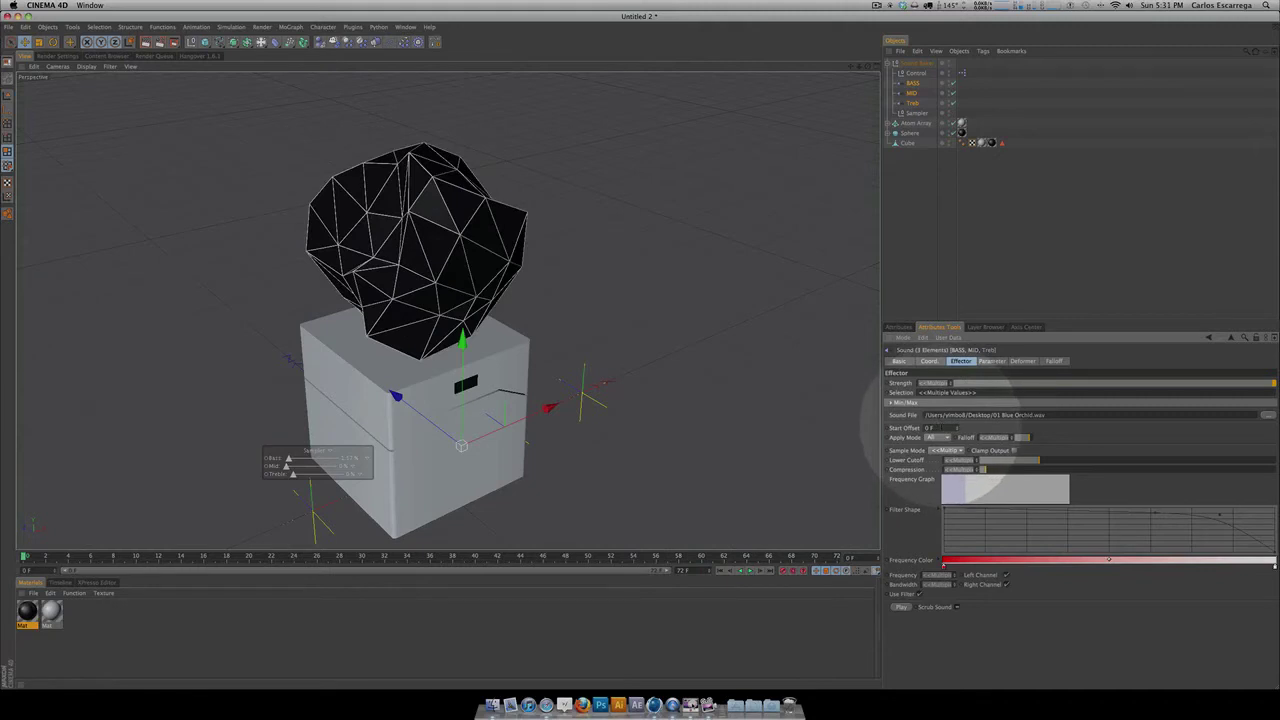
left_click(622, 563)
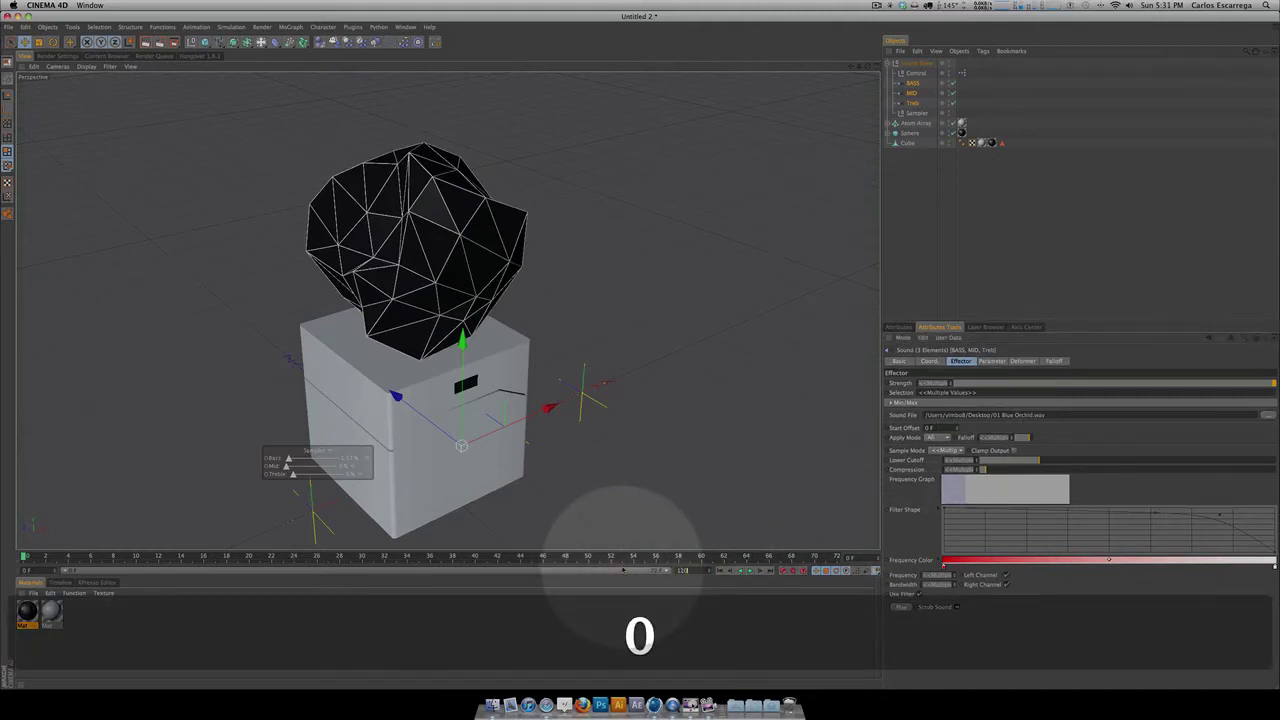
type("120")
key("Return")
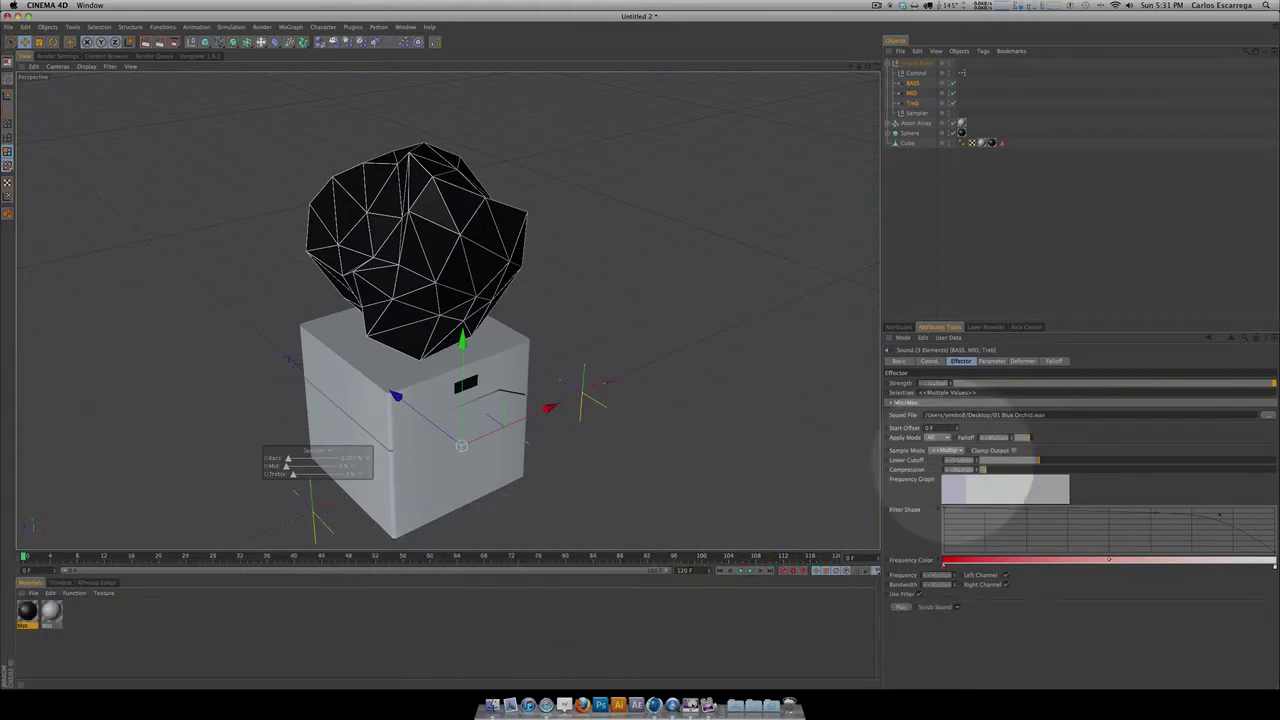
Step: Play back the extended timeline and set the Start Offset of the BASS, MID and Treb effectors to -300 F
left_click_drag(941, 428, 875, 429)
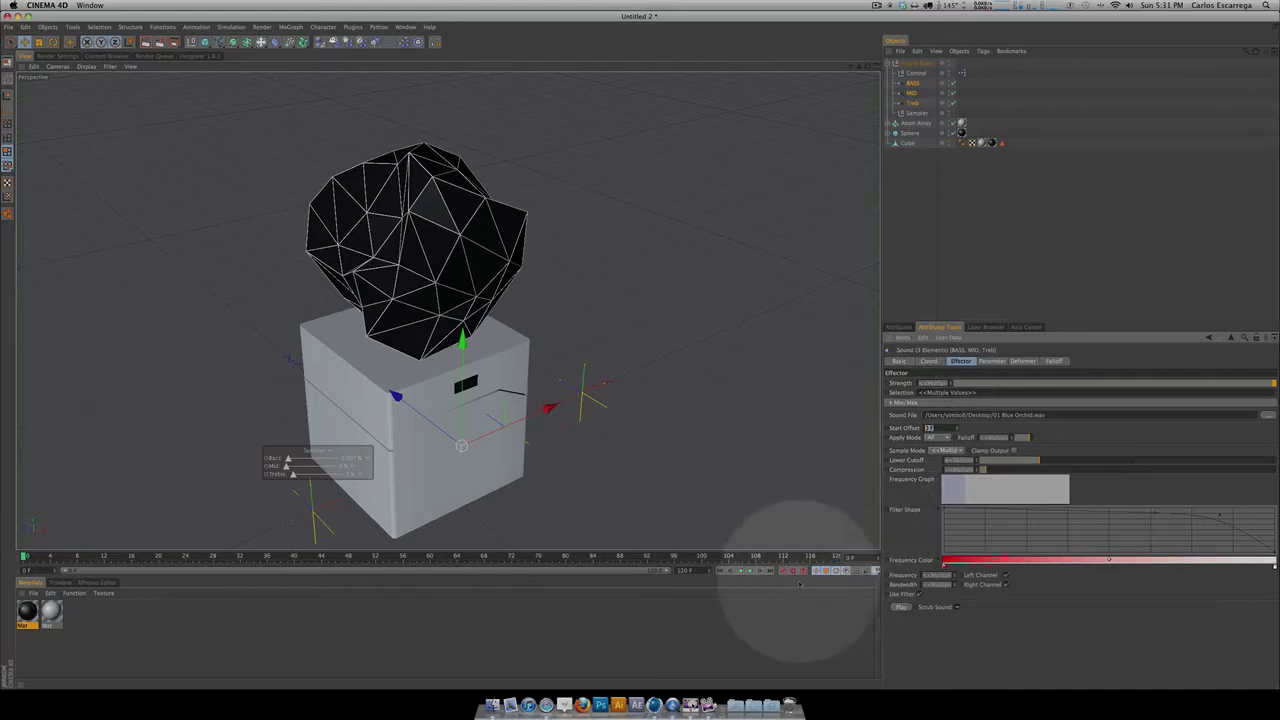
left_click(750, 570)
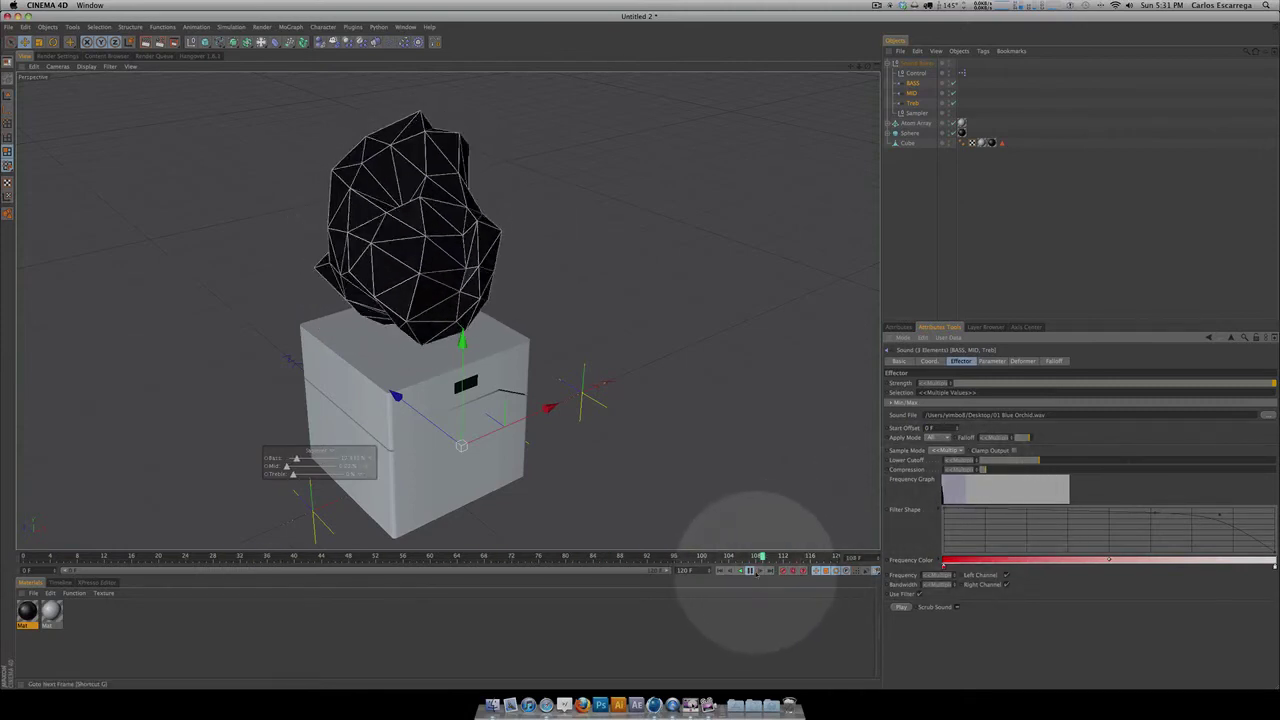
left_click(752, 572)
left_click_drag(936, 429, 882, 425)
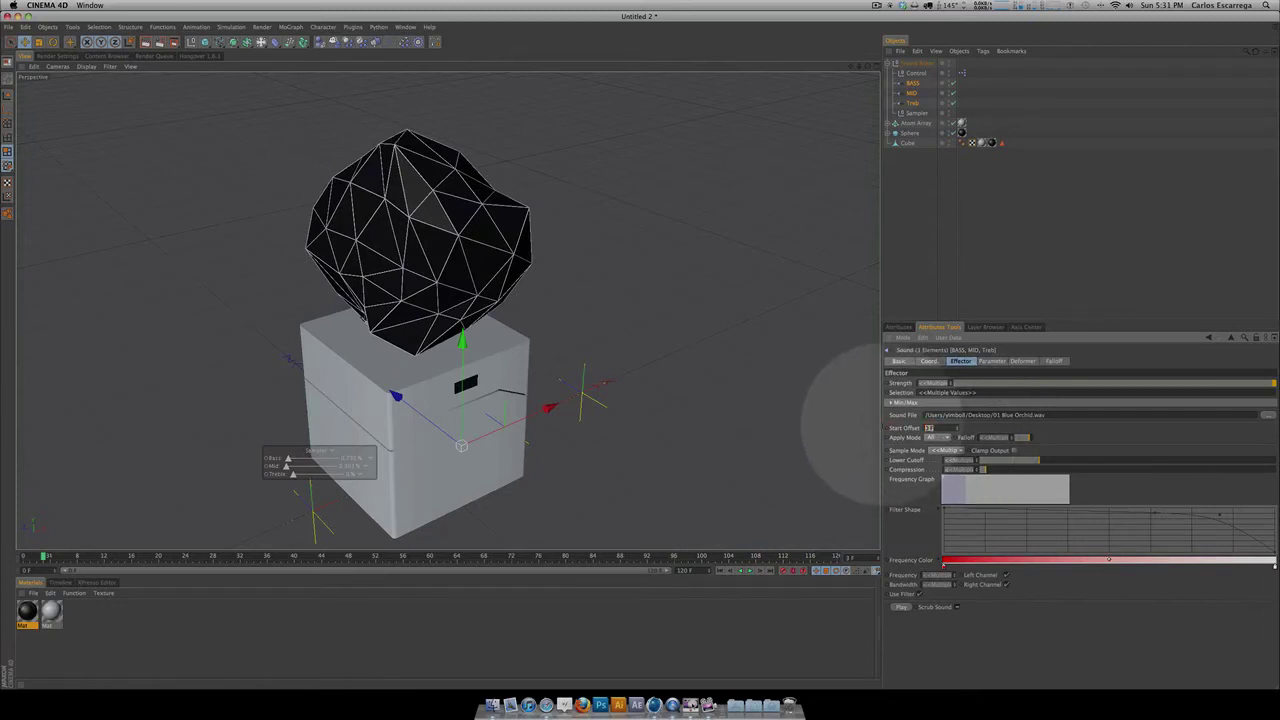
type("00 F")
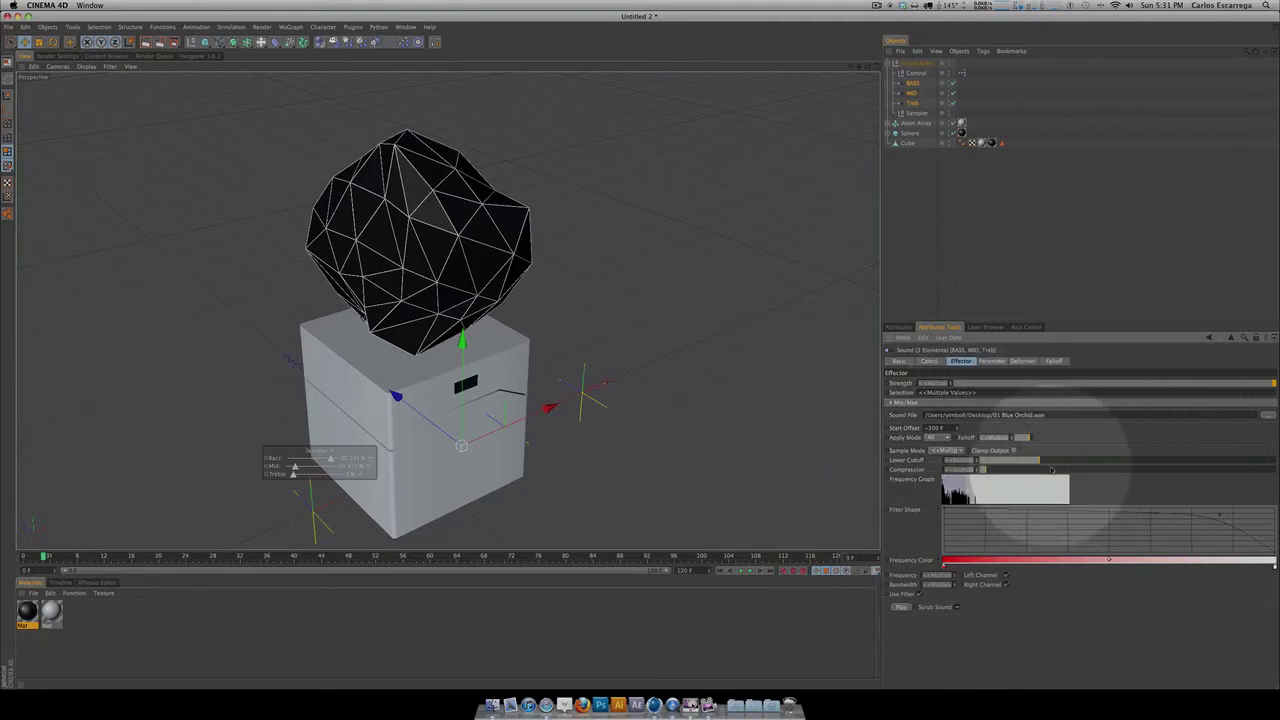
Step: Play the animation from the start with the offset audio and examine the sphere and box from a lower angle
left_click(721, 571)
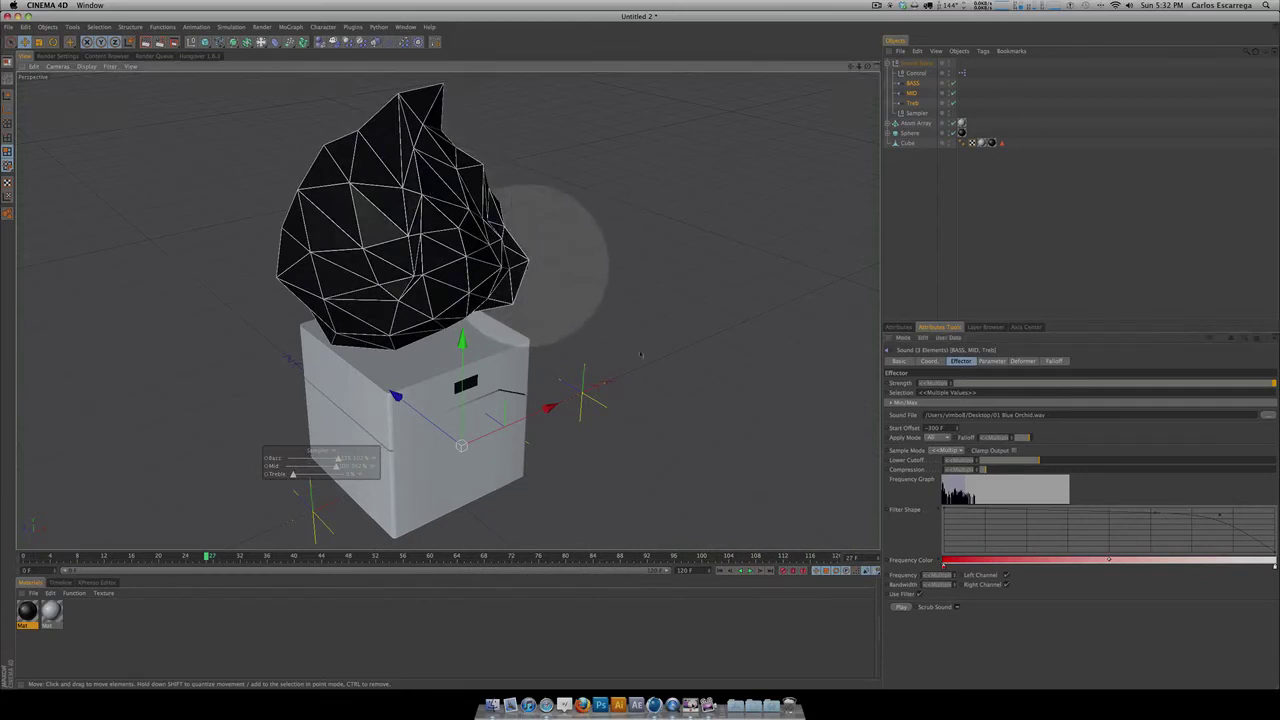
key("3")
left_click_drag(543, 243, 314, 342)
left_click_drag(290, 440, 311, 463)
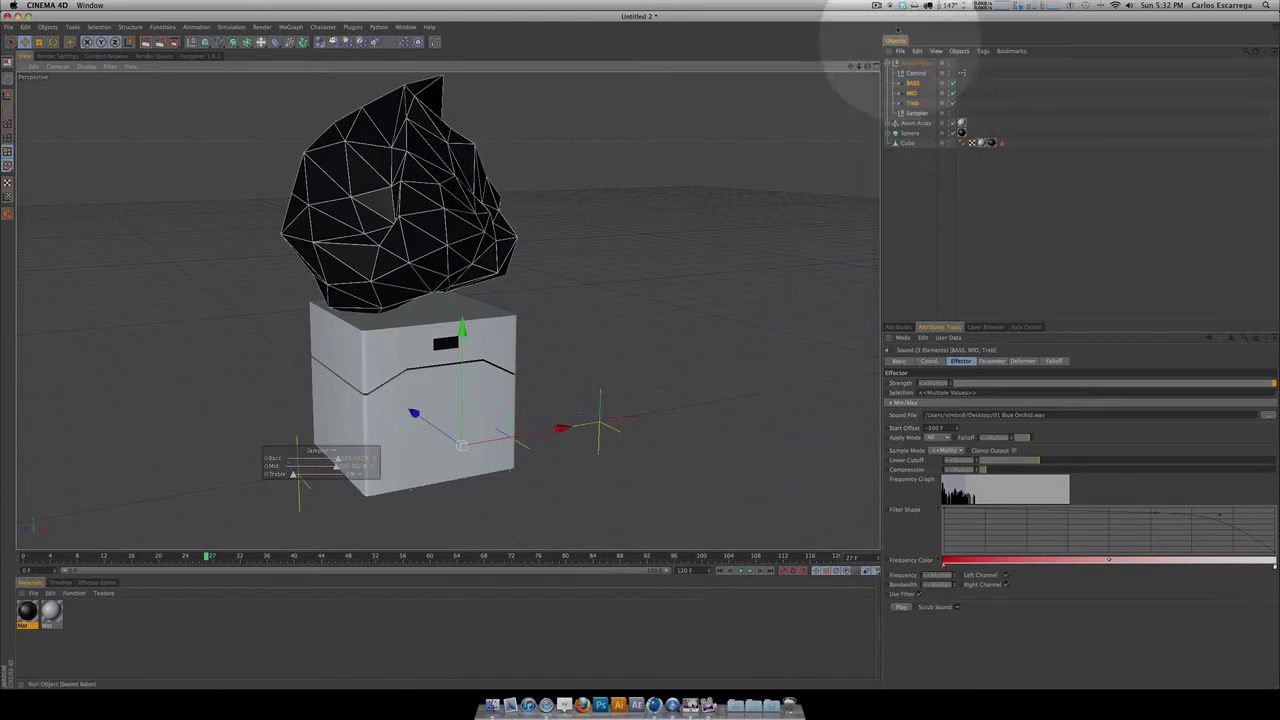
Step: Reduce the strength of the sphere's Random effector to 0%
left_click(889, 63)
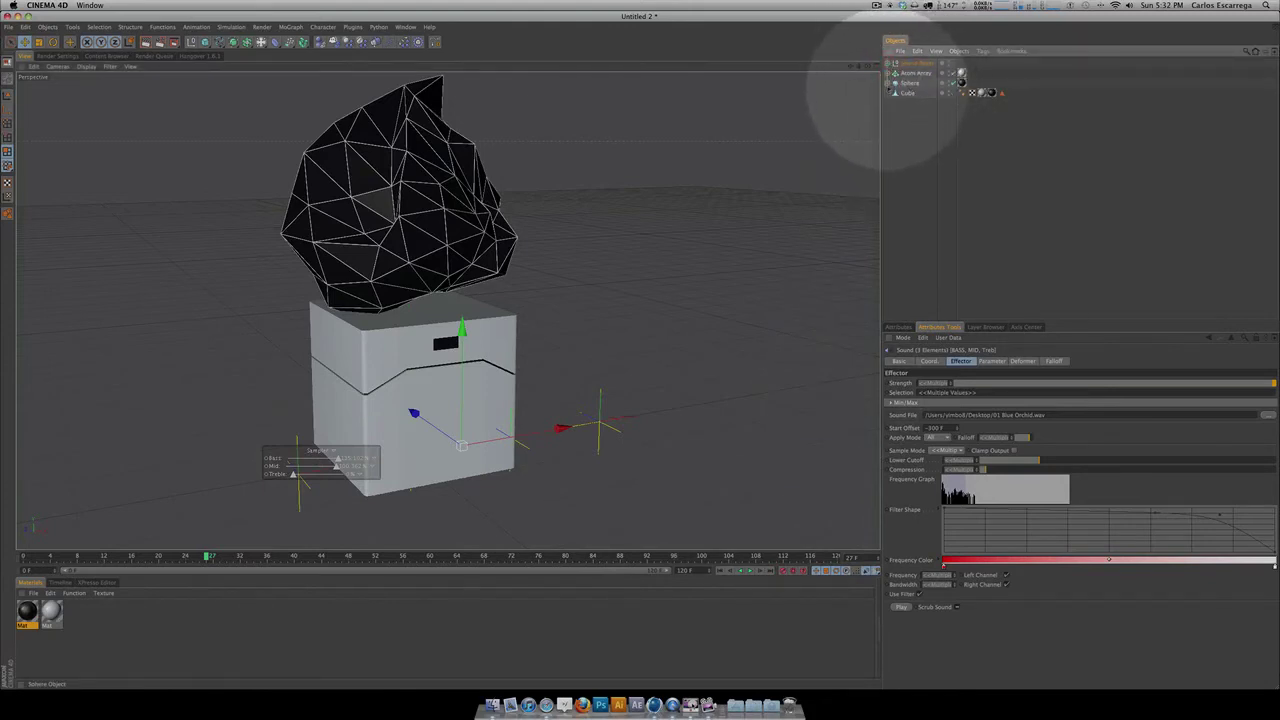
left_click(915, 92)
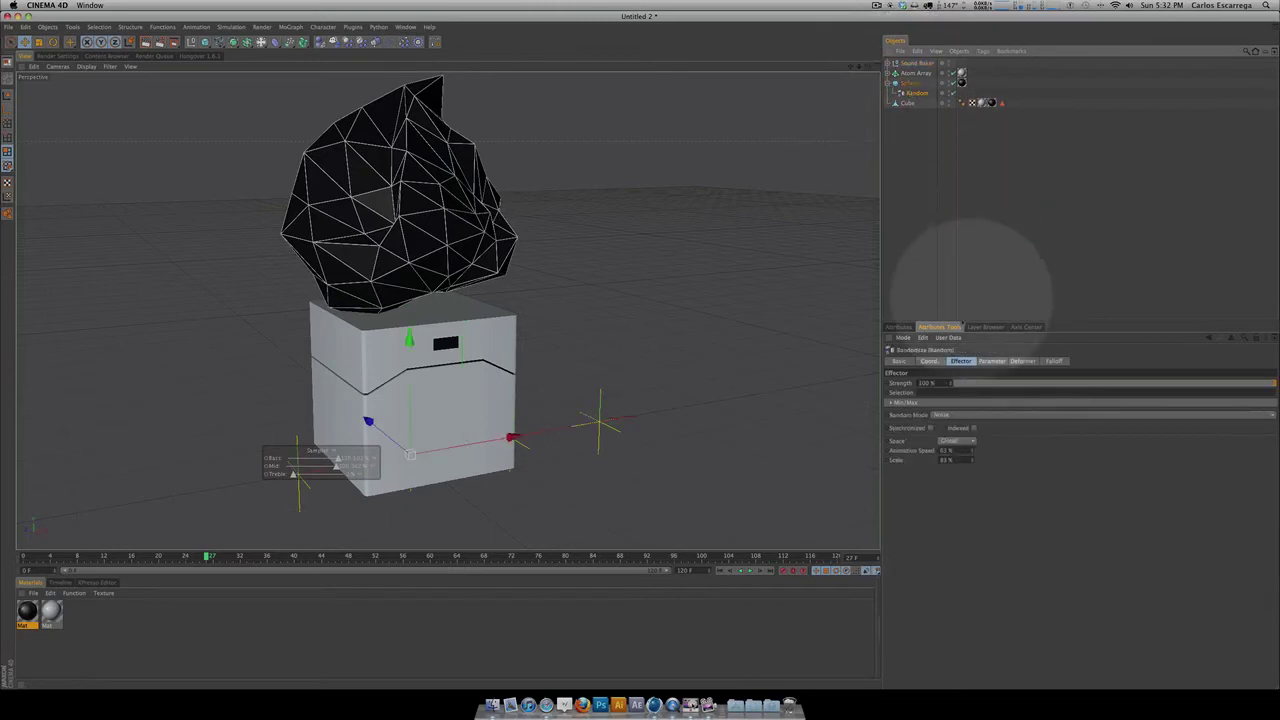
left_click_drag(986, 383, 940, 383)
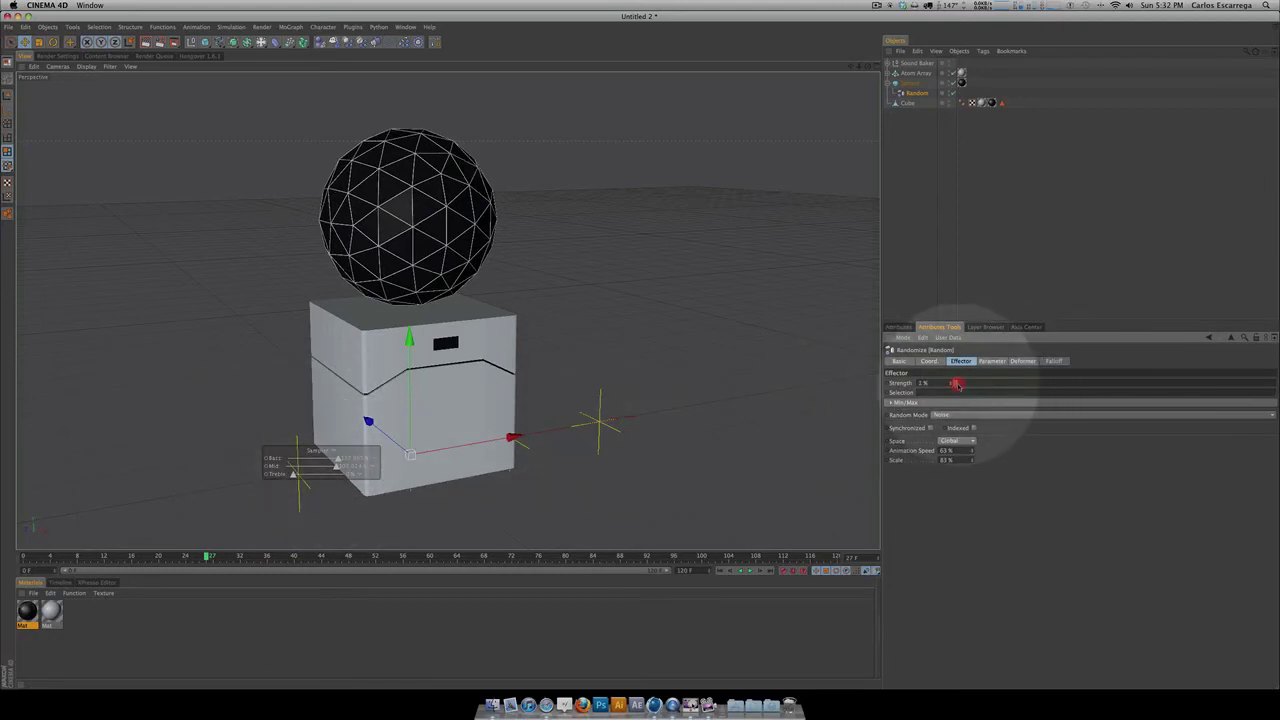
left_click_drag(957, 384, 890, 387)
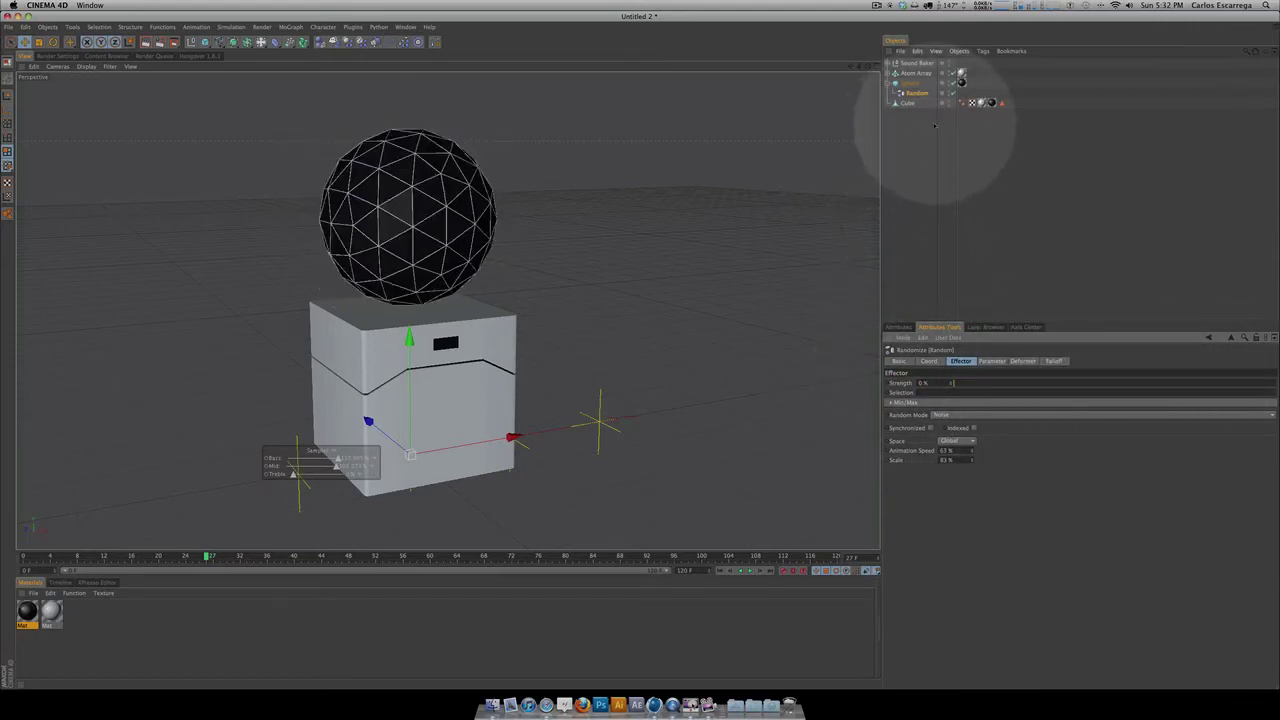
key("Delete")
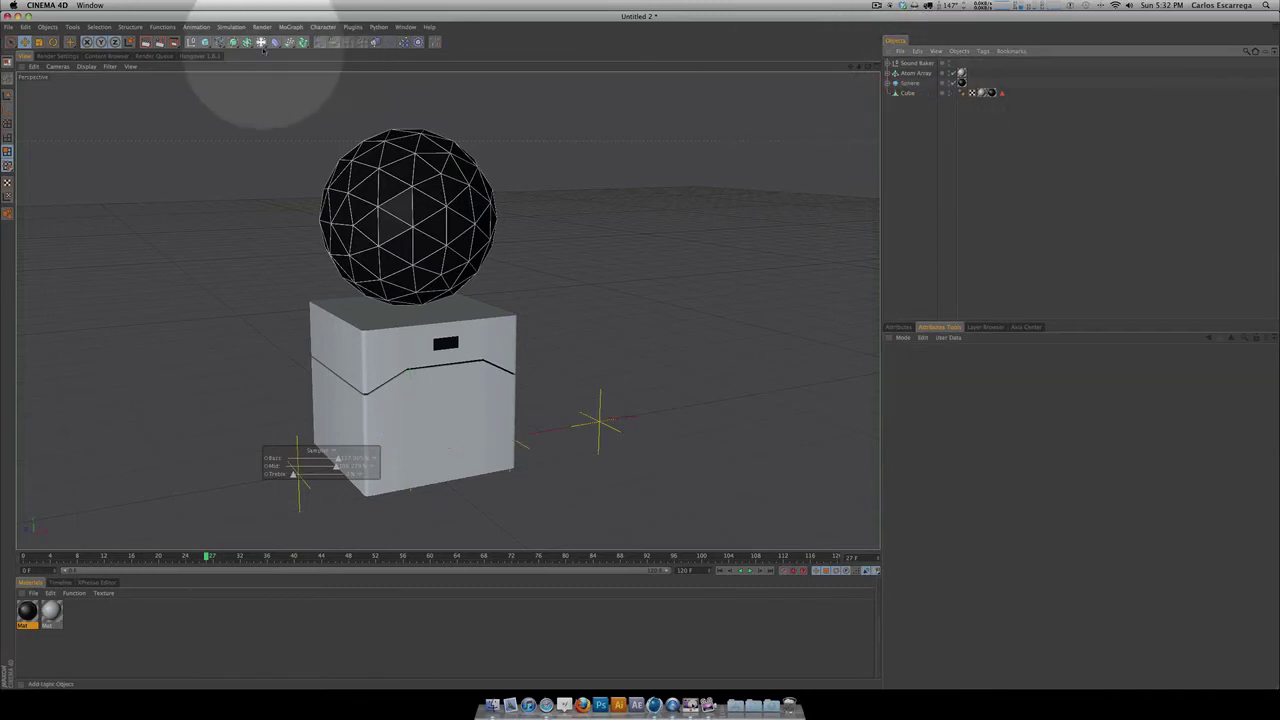
Step: Add a null object to the scene and rename it Xpresso
left_click(190, 41)
left_click(905, 63)
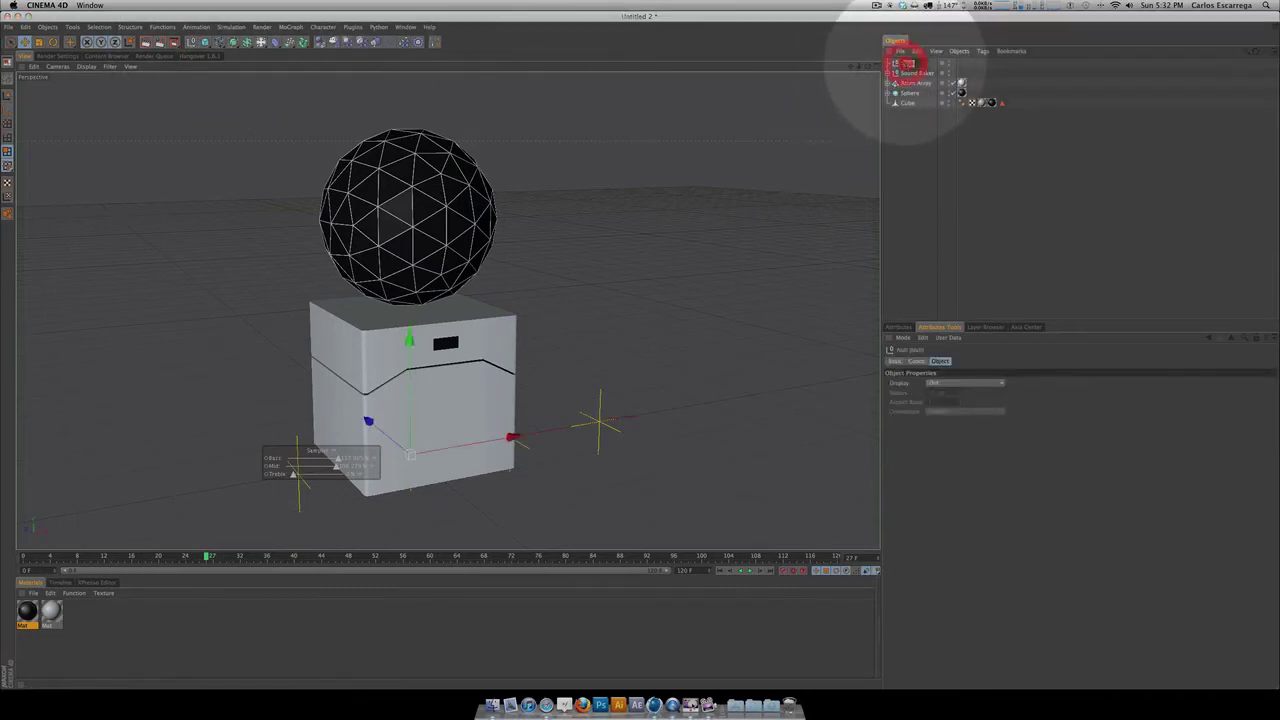
key("shift")
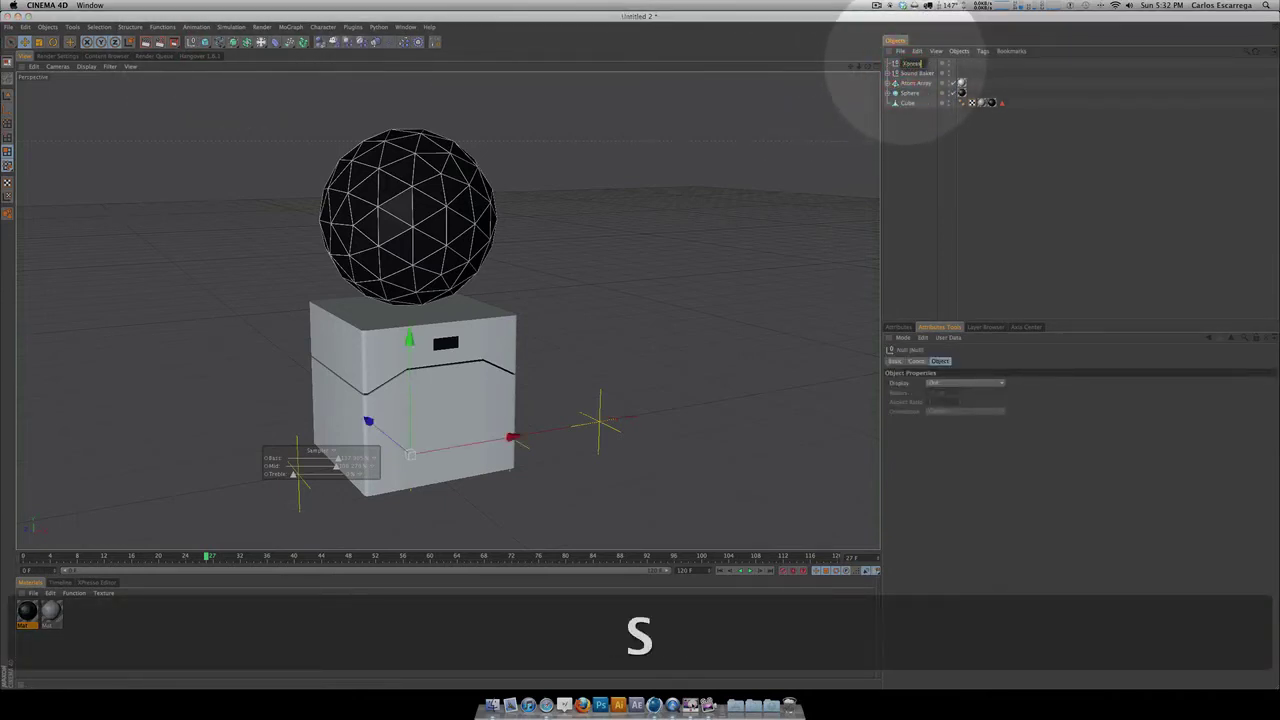
Step: Finish naming the null Xpresso and add an XPresso tag to it
key("Return")
left_click(983, 51)
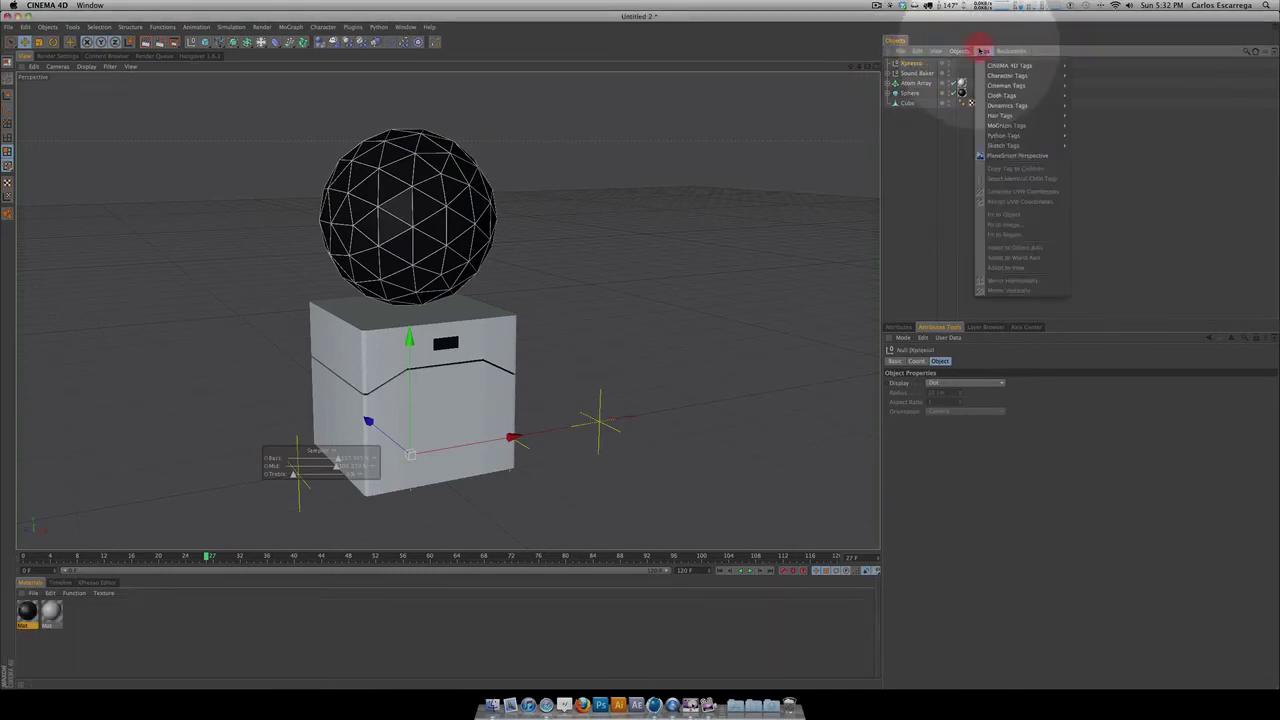
mouse_move(1010, 65)
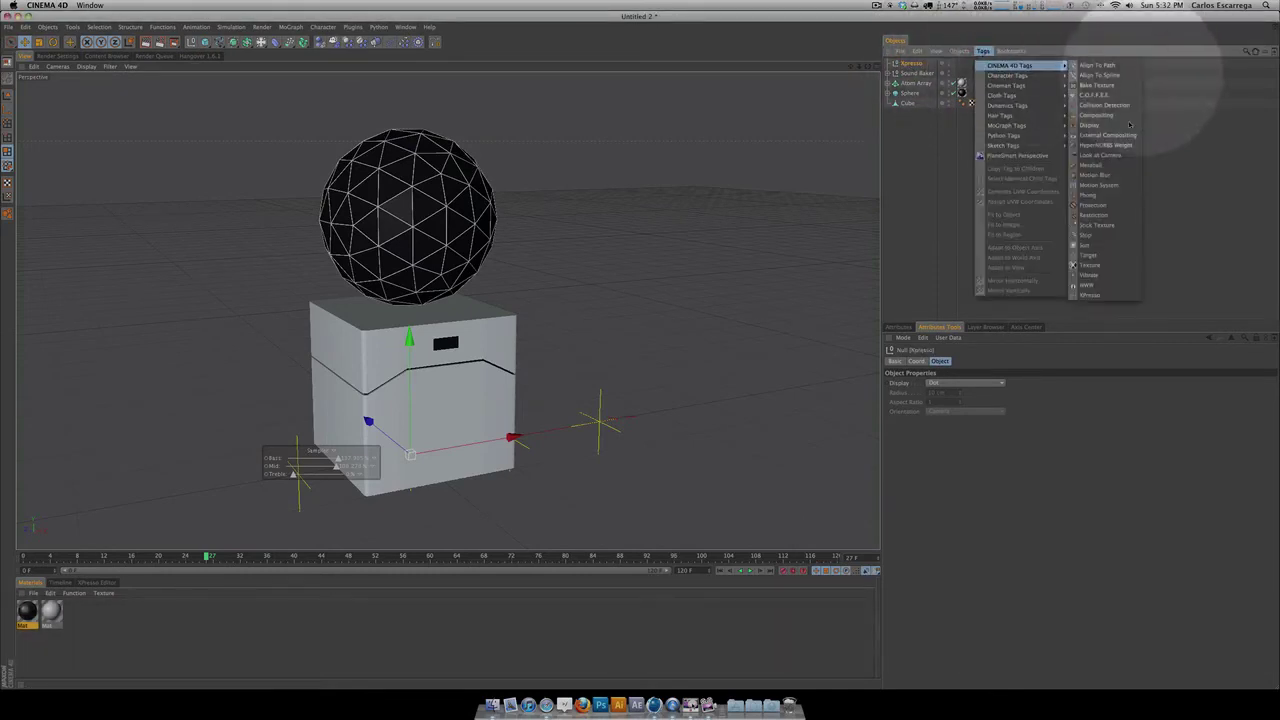
left_click(1092, 295)
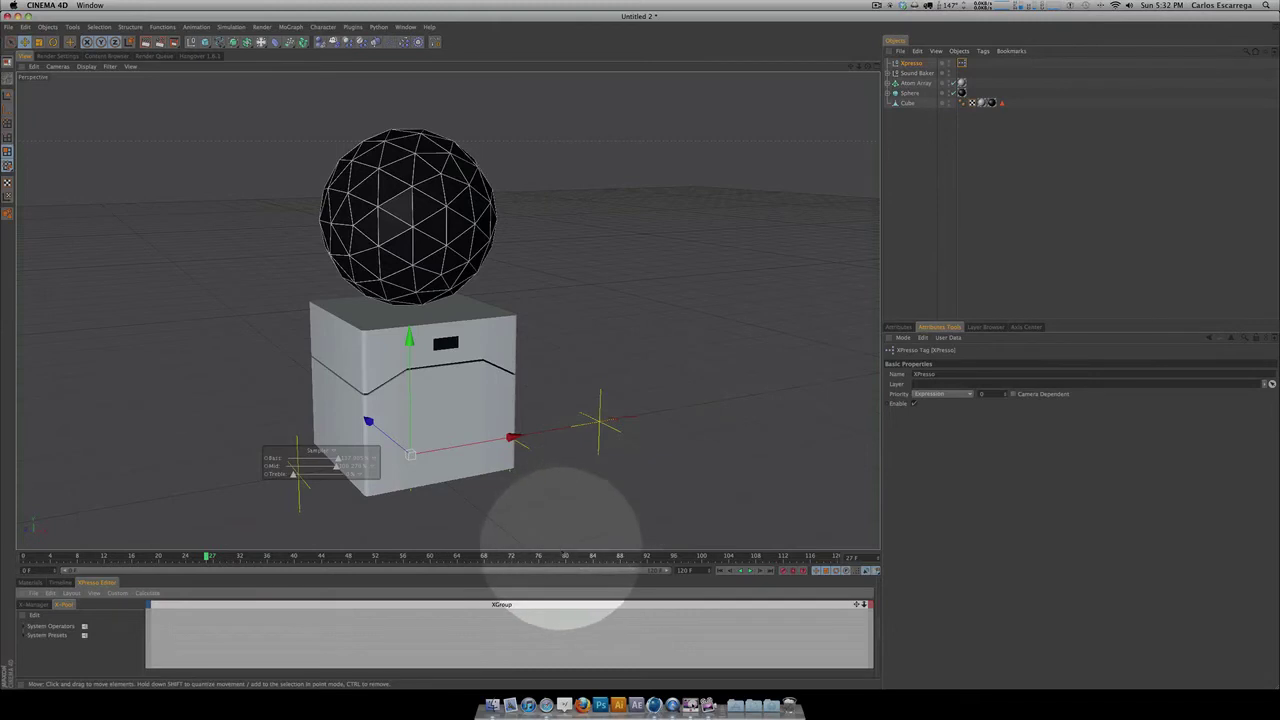
Step: Enlarge the XPresso editor area and add the Random effector and the Sampler null to it as nodes
left_click_drag(546, 484, 549, 409)
left_click(902, 167)
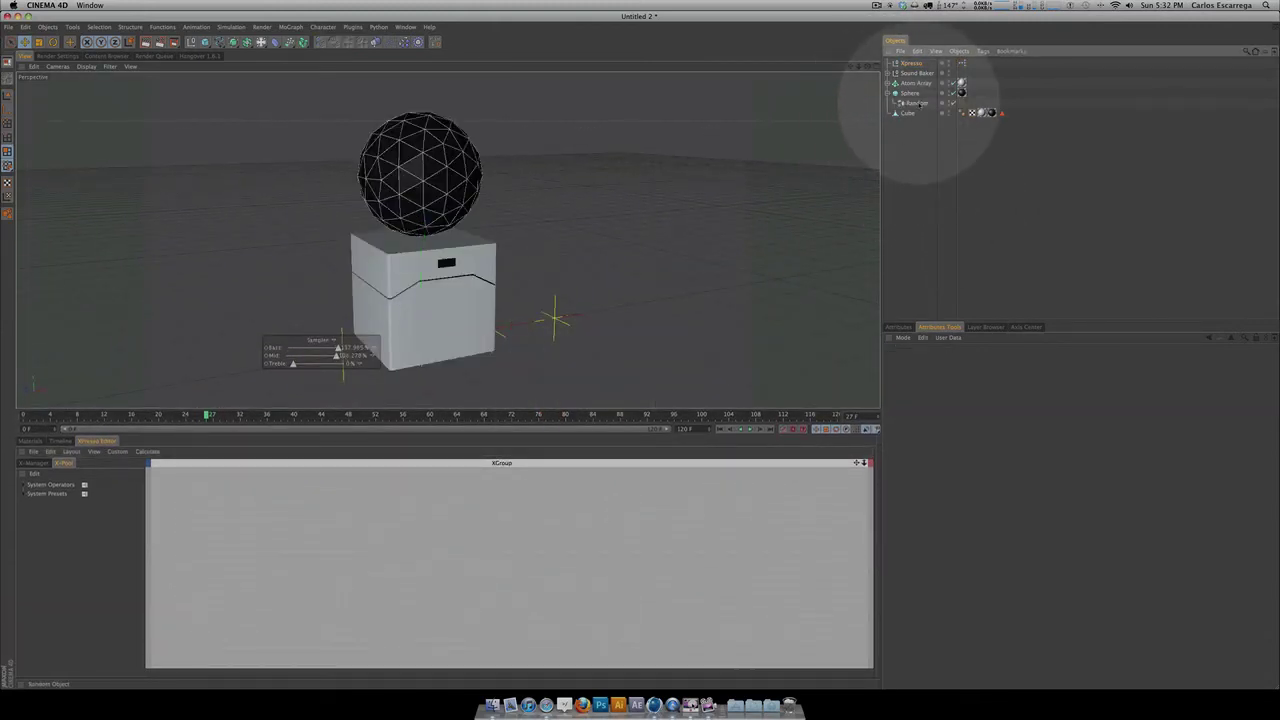
left_click_drag(918, 103, 586, 558)
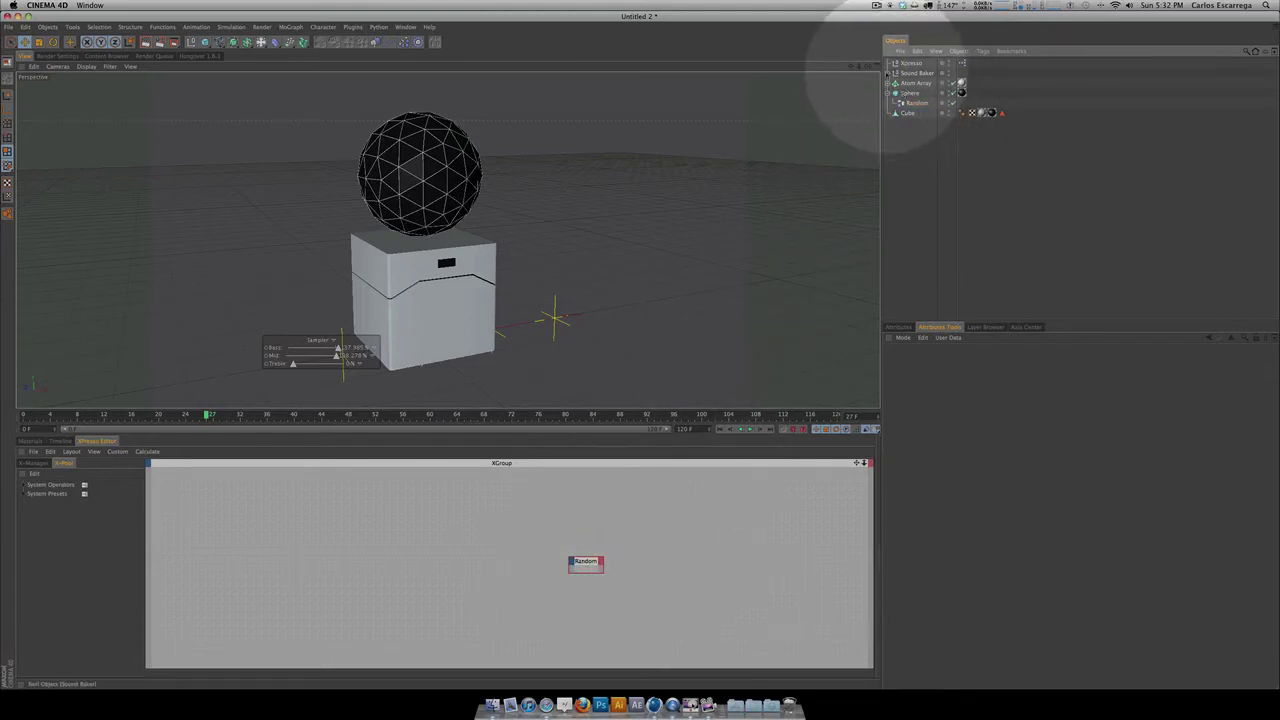
left_click(889, 73)
left_click(918, 122)
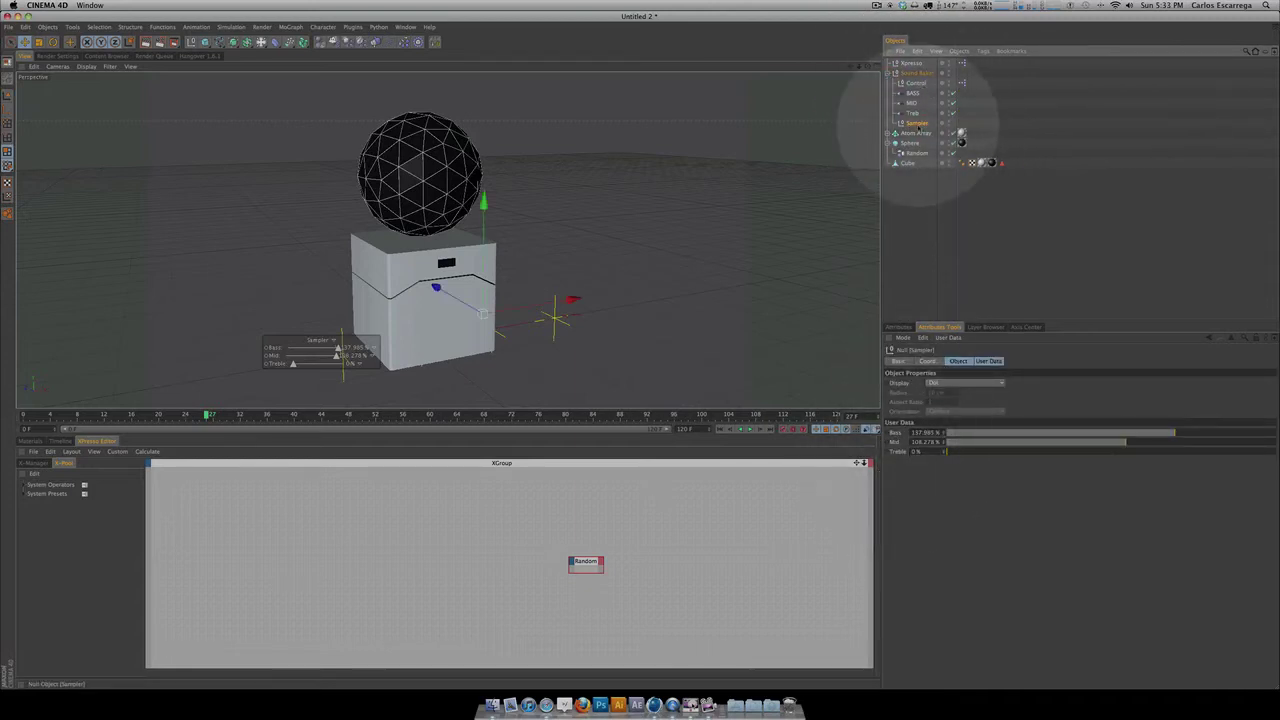
left_click_drag(918, 122, 473, 575)
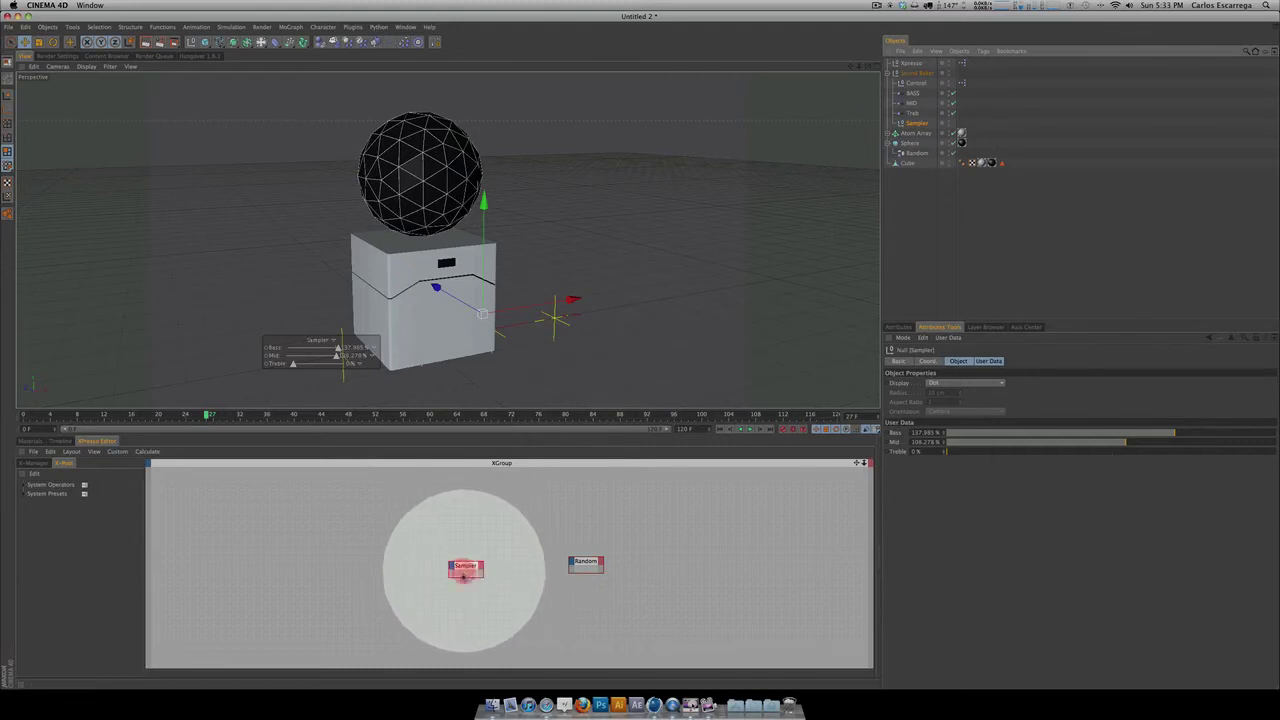
Step: Add a Bass user data output to the Sampler node and an effector Strength input to the Random node
left_click(481, 567)
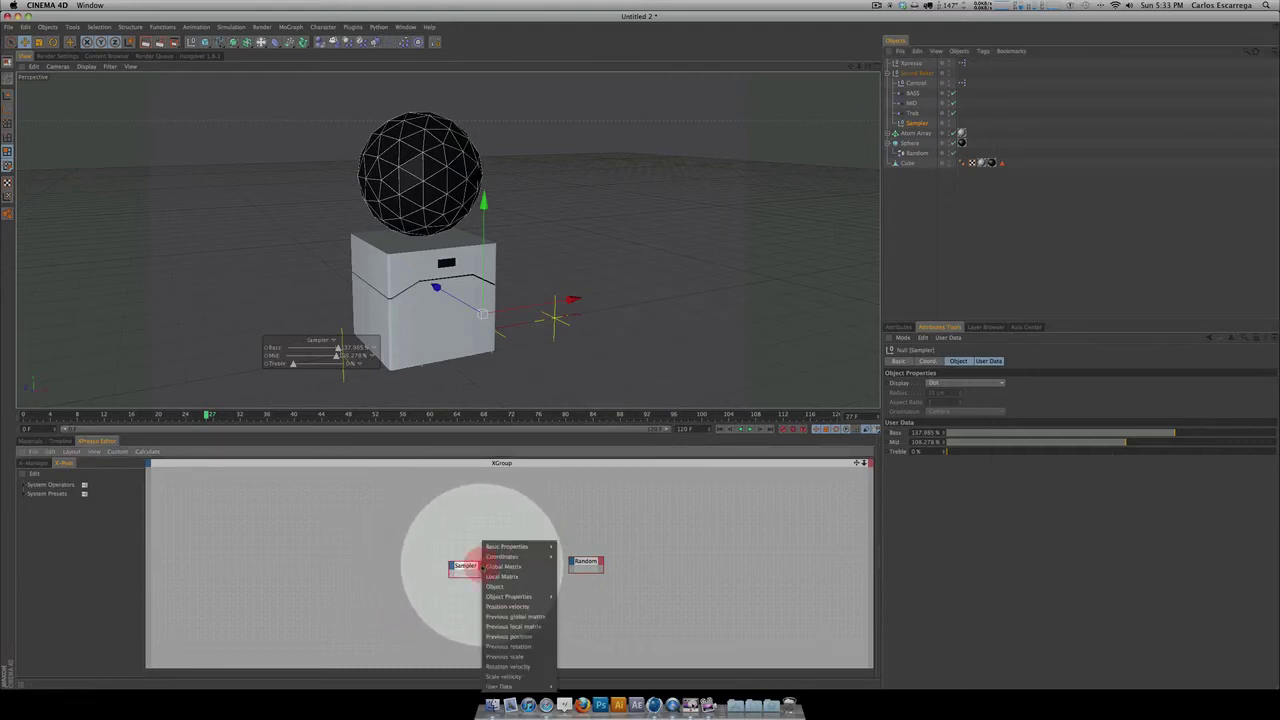
mouse_move(525, 686)
left_click(564, 667)
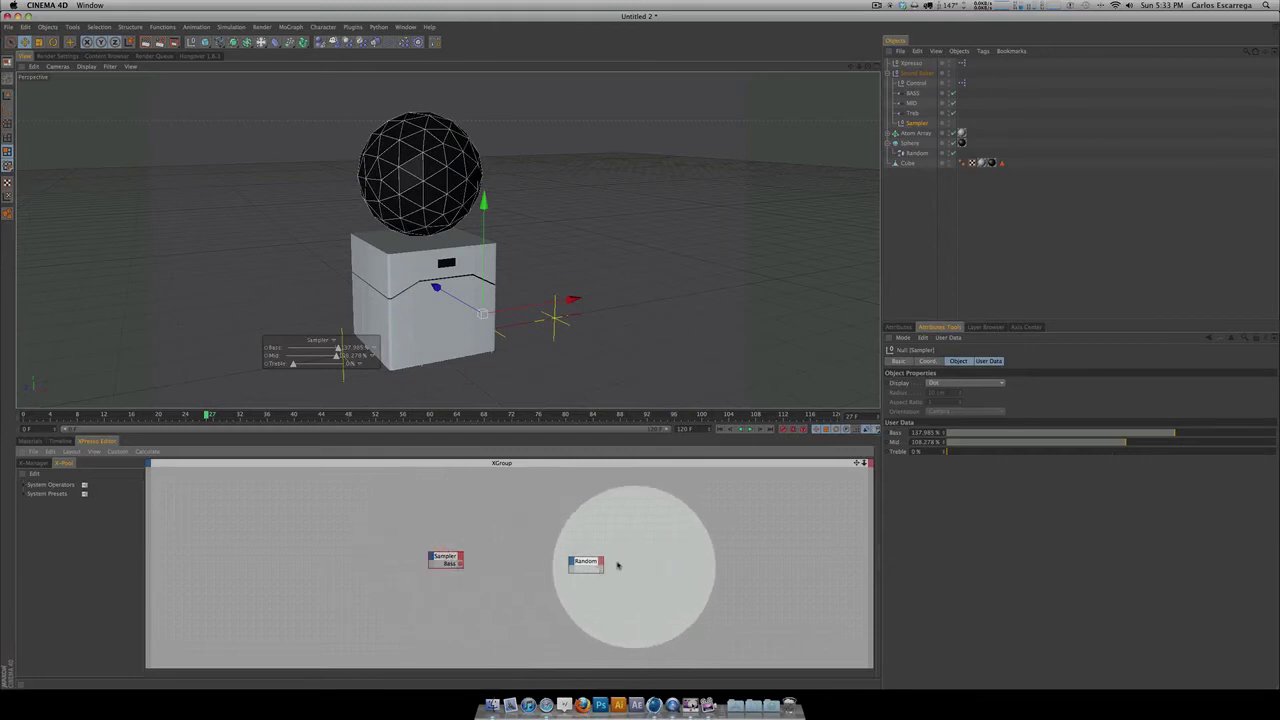
left_click(571, 562)
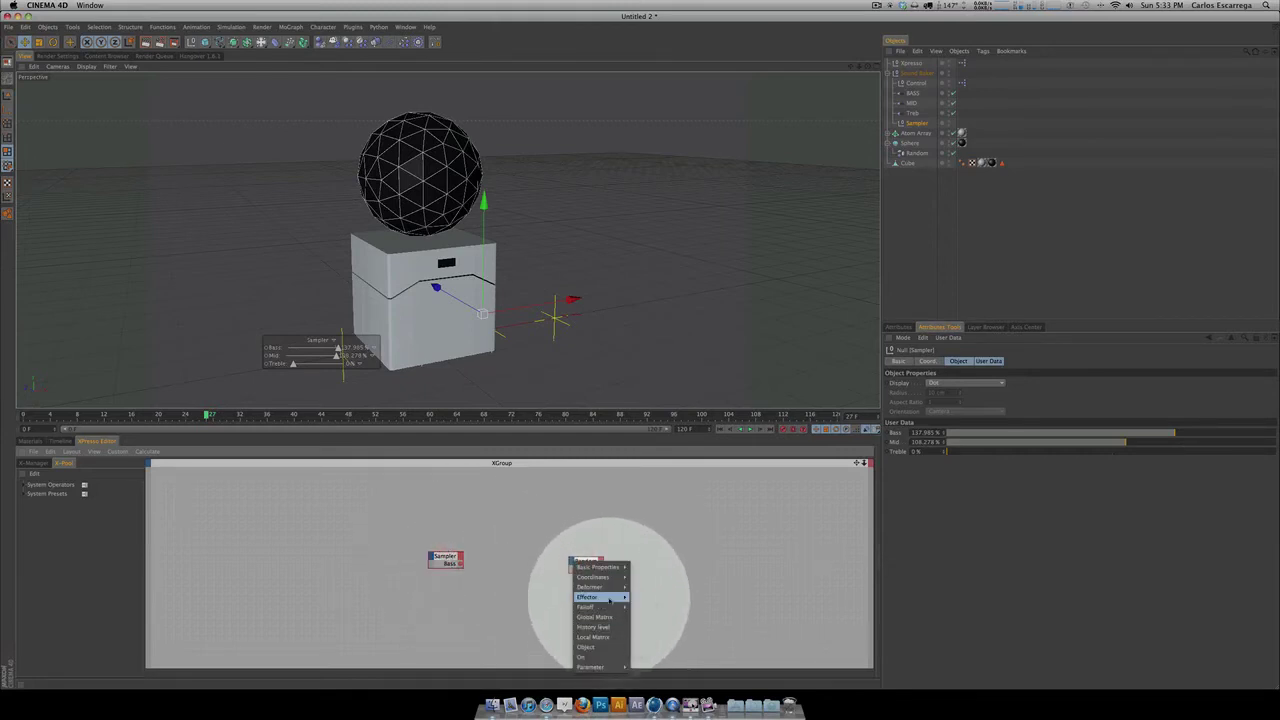
mouse_move(600, 597)
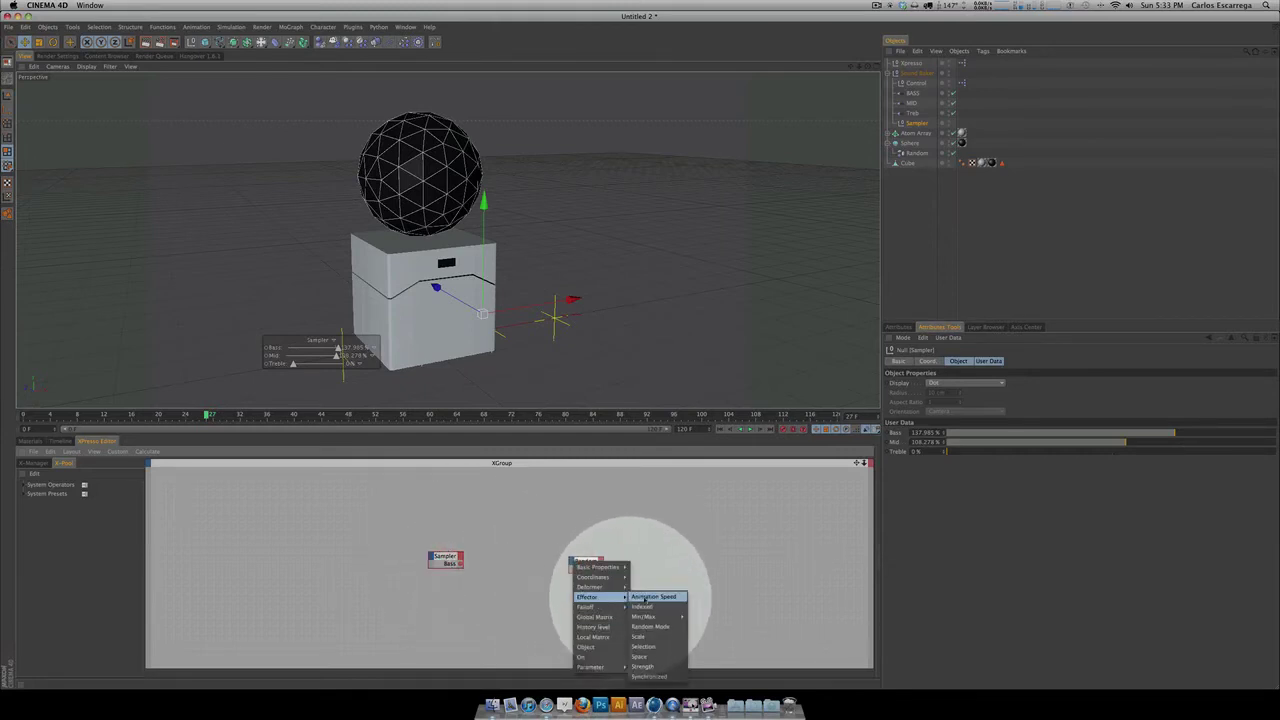
left_click(657, 665)
Step: Connect the Sampler's Bass output to the Random node's Strength input and play the animation to check the deformation
left_click(587, 557)
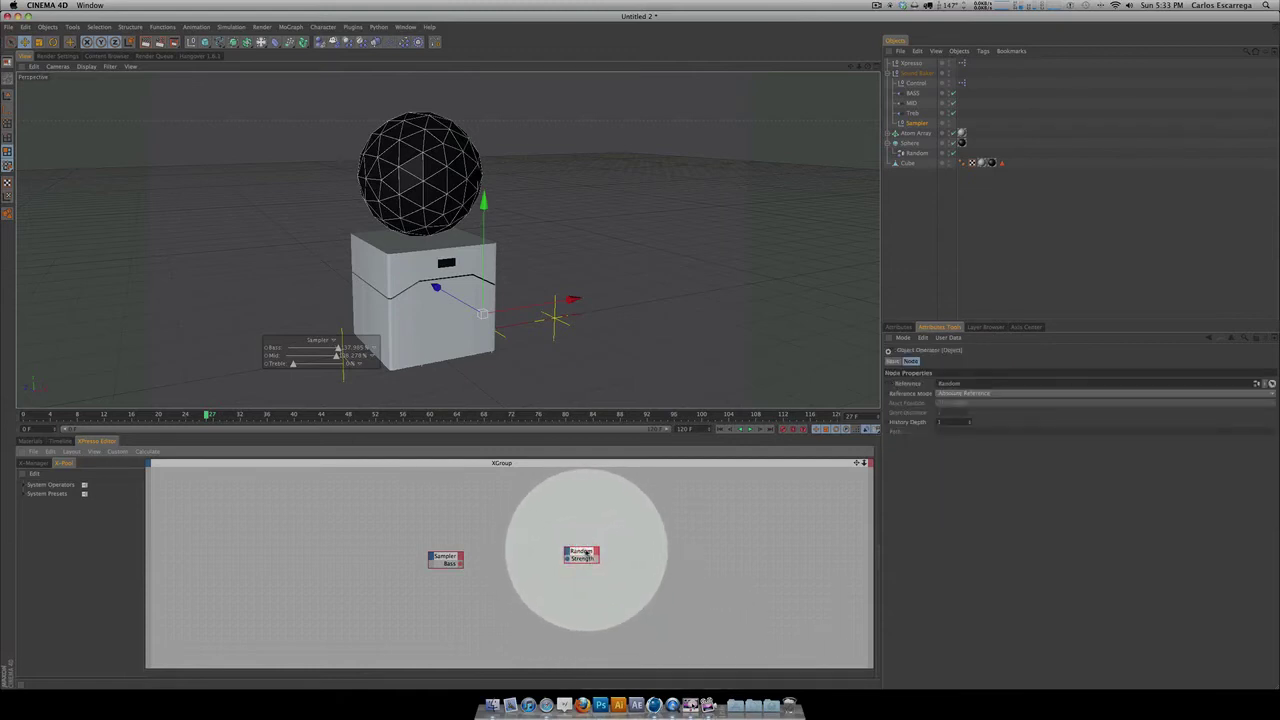
key("2")
mouse_move(530, 572)
left_mouse_down()
mouse_move(654, 457)
mouse_move(642, 463)
left_mouse_up()
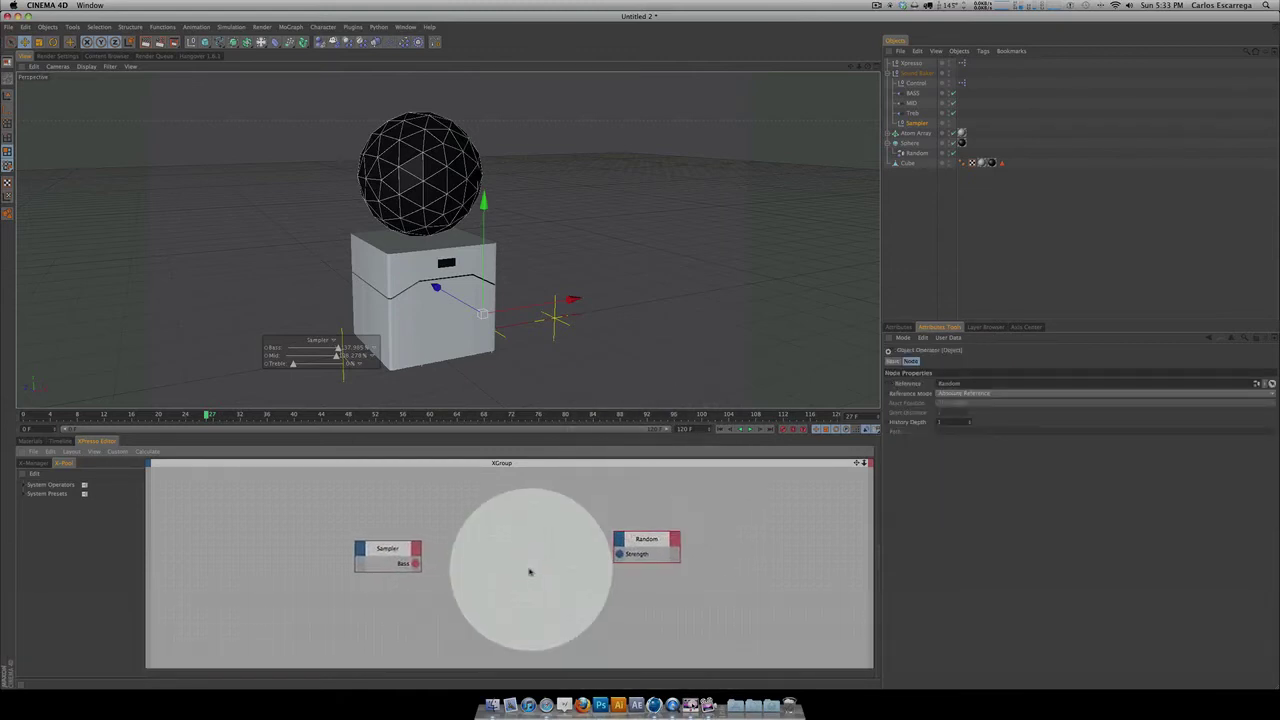
left_click_drag(403, 555, 621, 556)
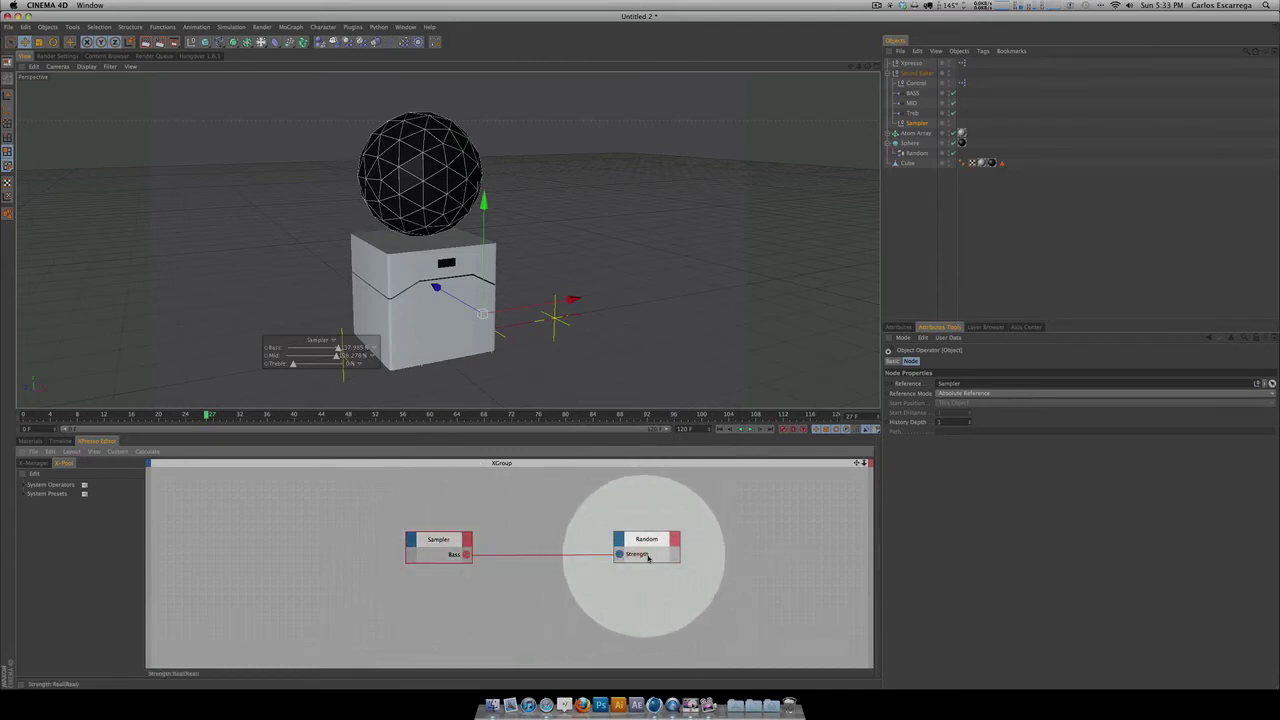
left_click(749, 429)
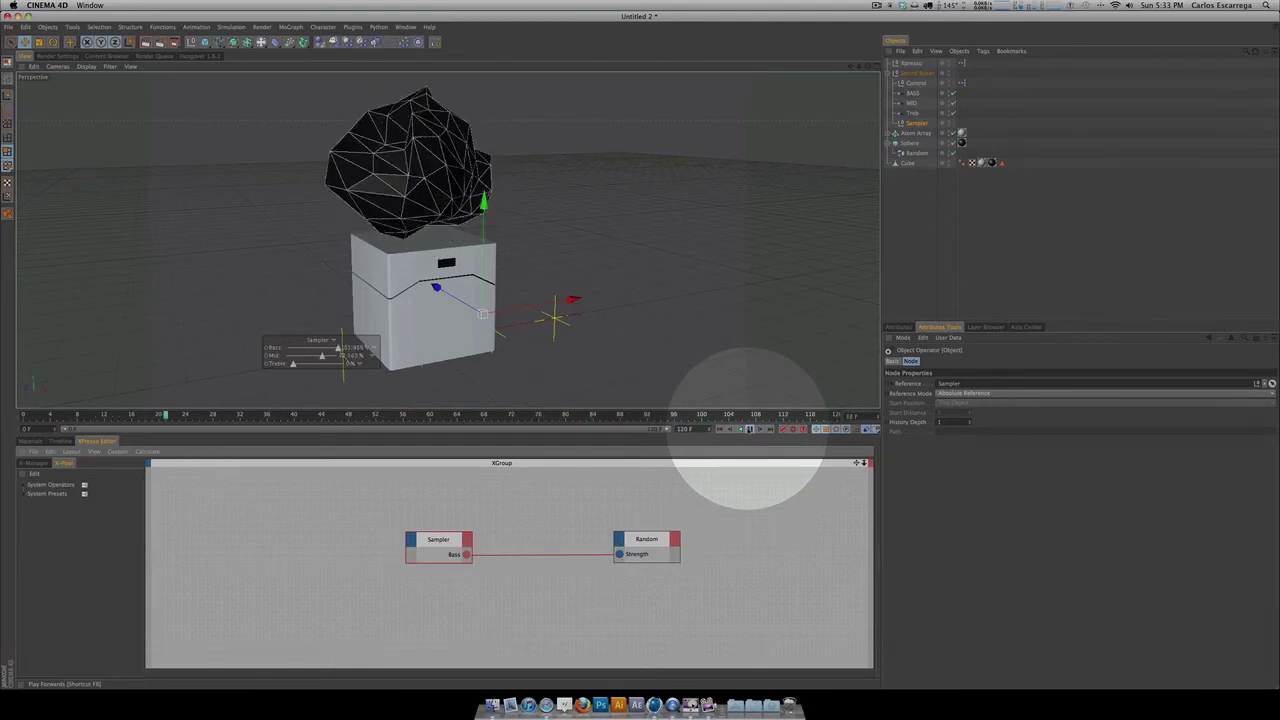
left_click(748, 428)
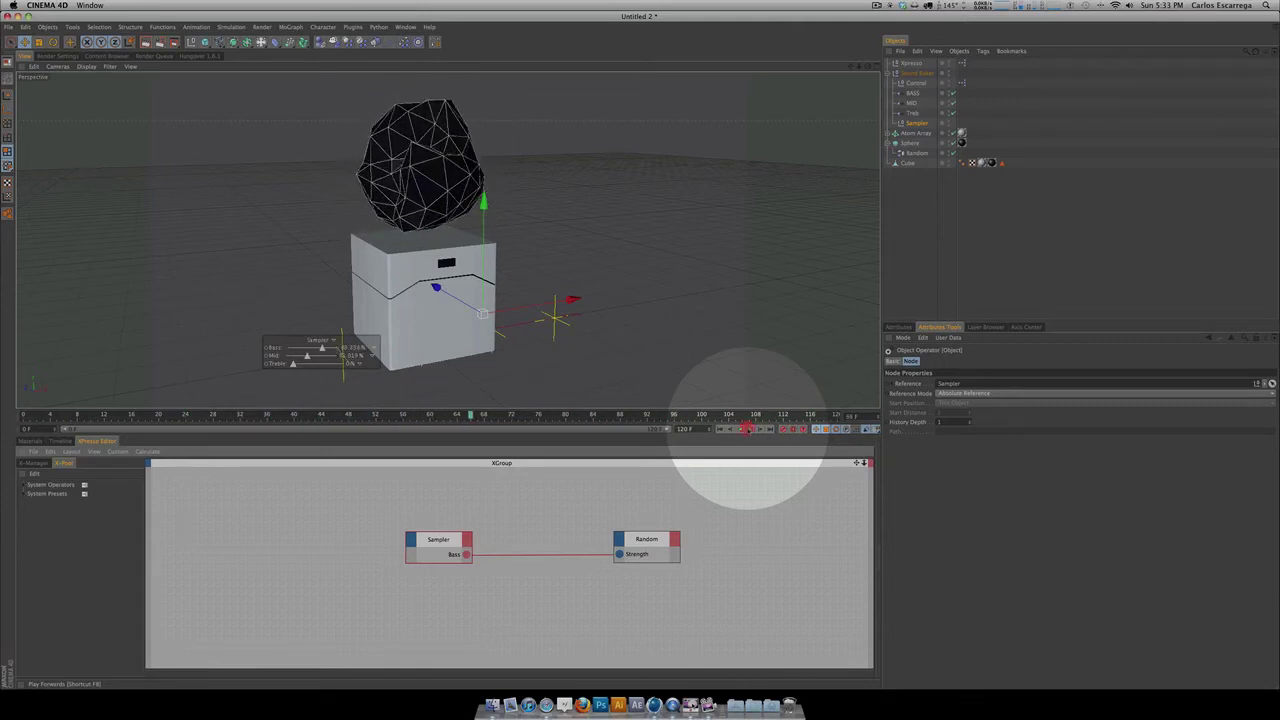
Step: Add a Range Mapper calculation node and place it above the connection between Sampler and Random
left_click(563, 586)
right_click(535, 509)
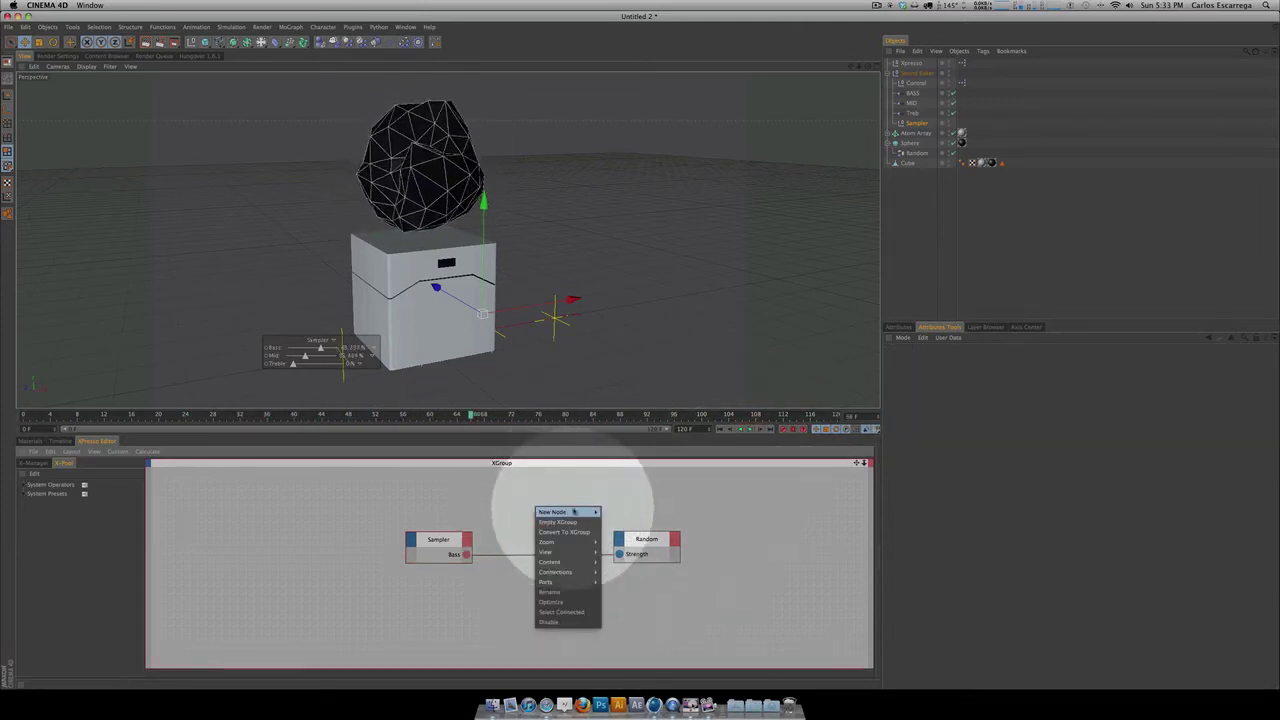
mouse_move(567, 512)
mouse_move(620, 512)
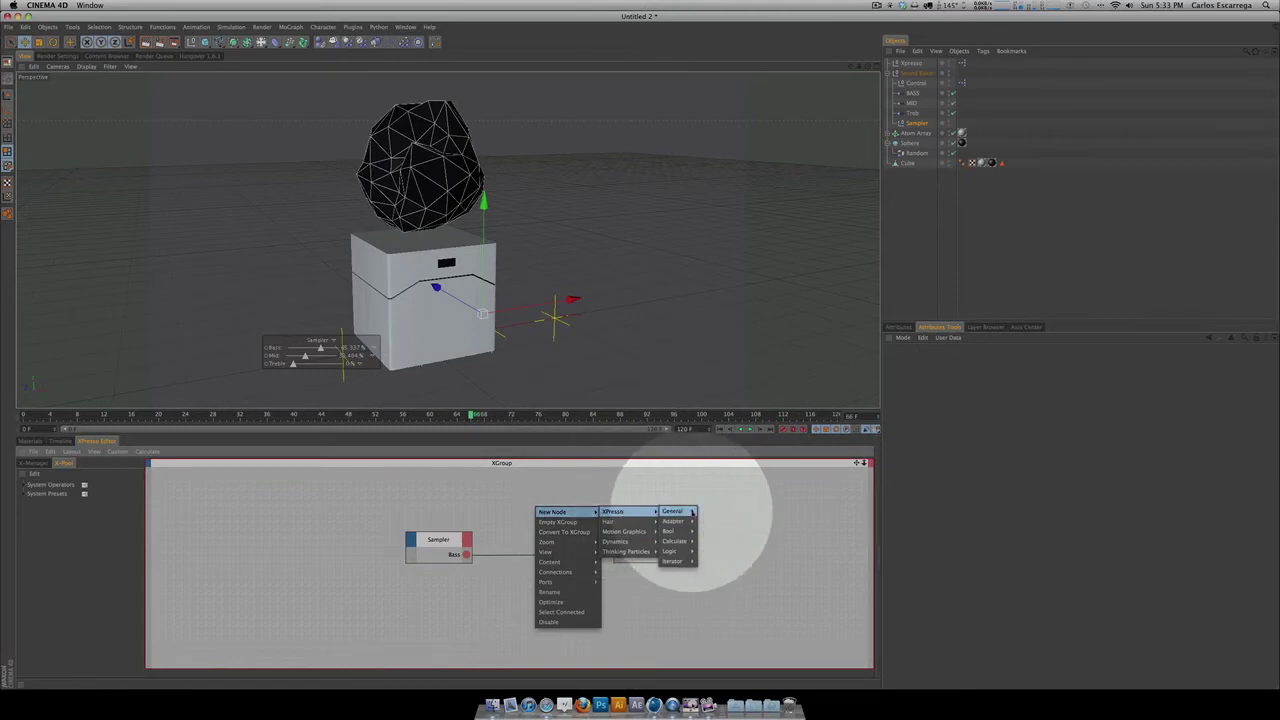
mouse_move(680, 541)
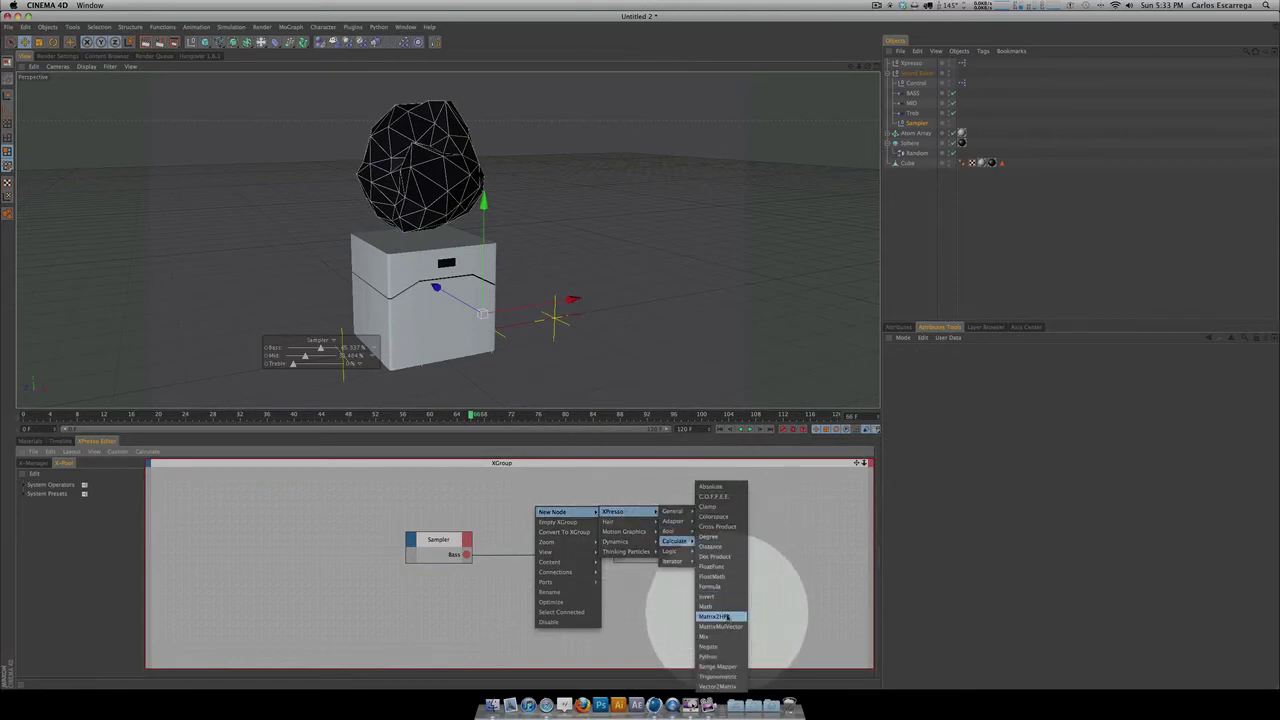
left_click(731, 666)
left_click_drag(540, 493, 549, 515)
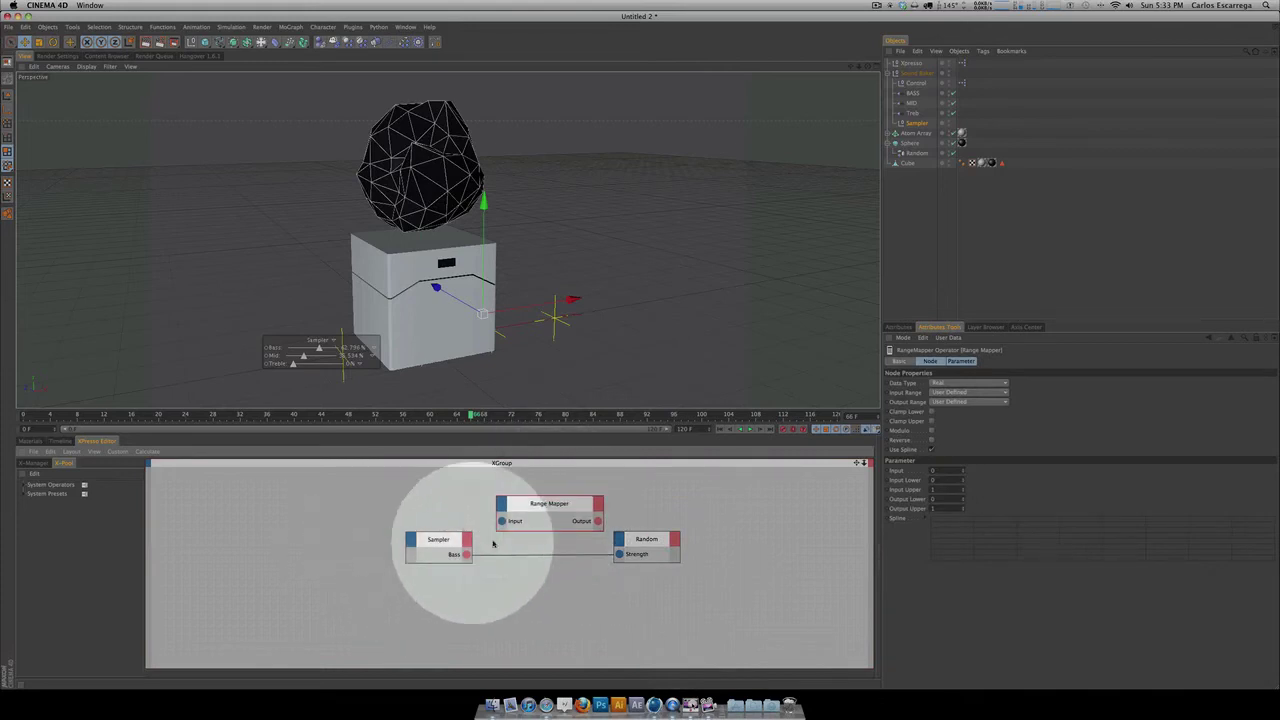
Step: Route the Sampler's Bass output through the Range Mapper into the Random node's Strength, and arrange the three nodes
left_click_drag(445, 540, 502, 521)
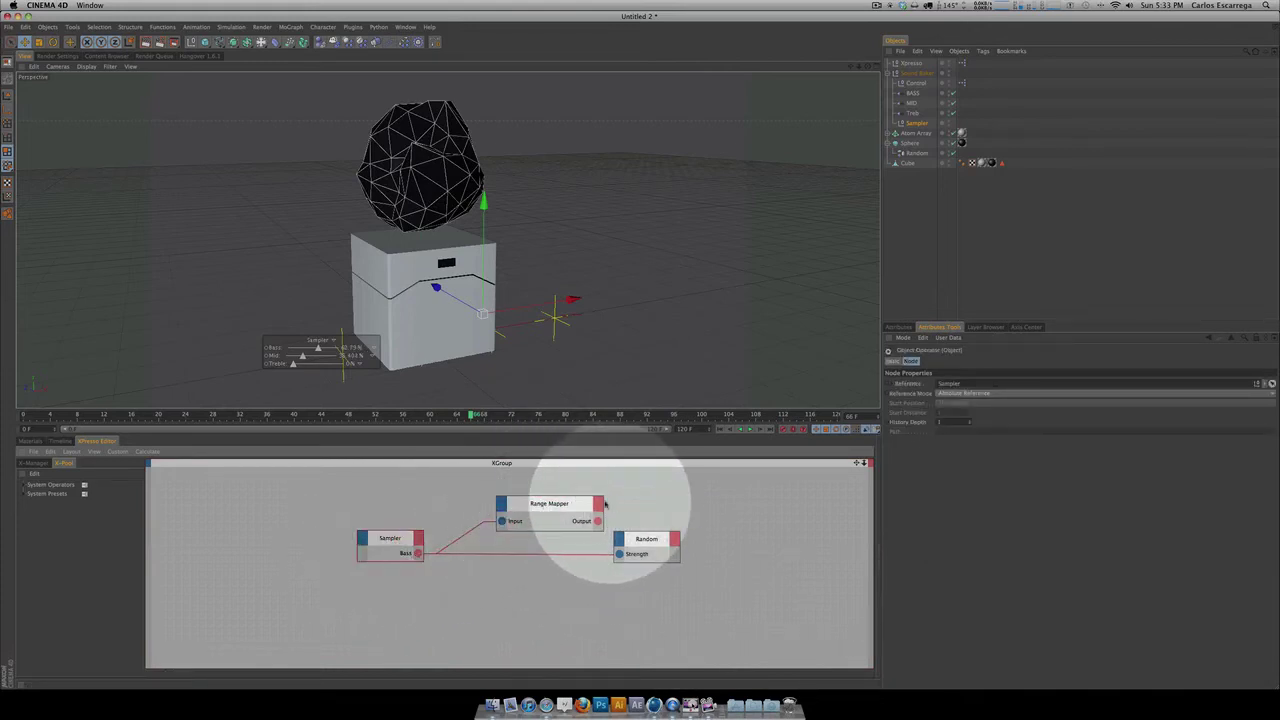
left_click_drag(585, 503, 621, 555)
left_click_drag(511, 503, 514, 542)
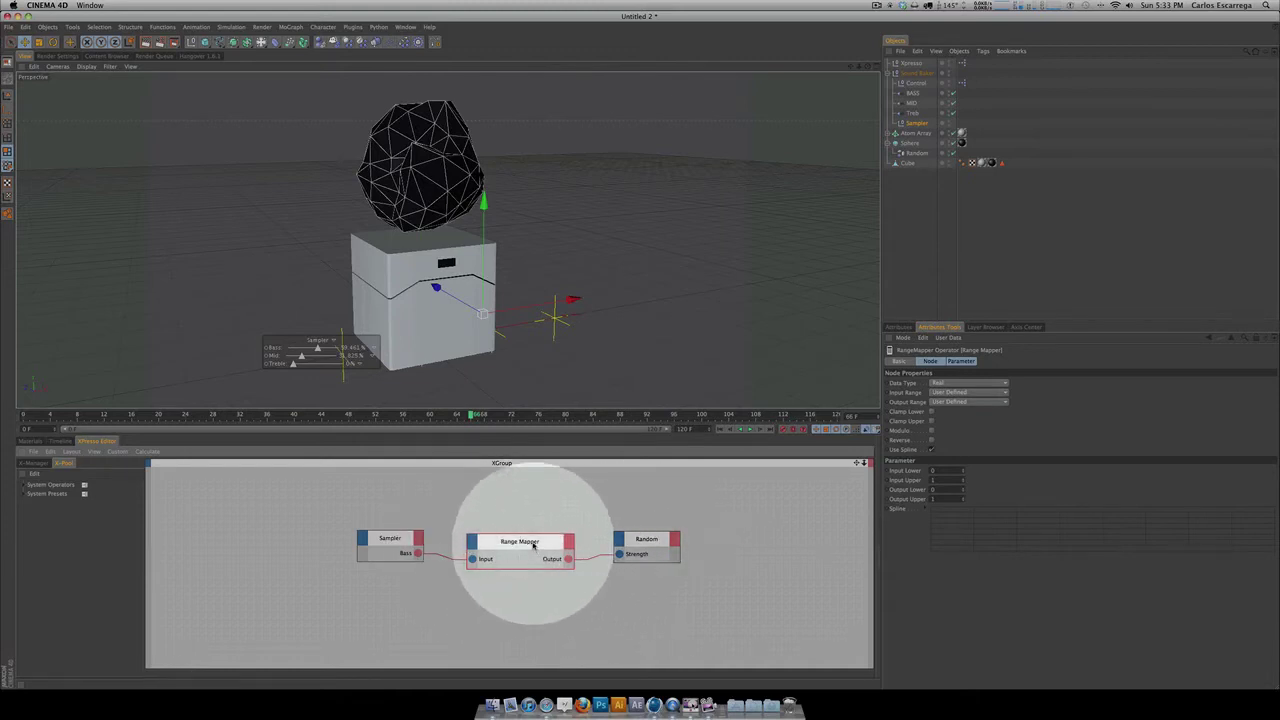
mouse_move(532, 542)
left_mouse_down()
mouse_move(542, 489)
mouse_move(541, 600)
mouse_move(535, 518)
left_mouse_up()
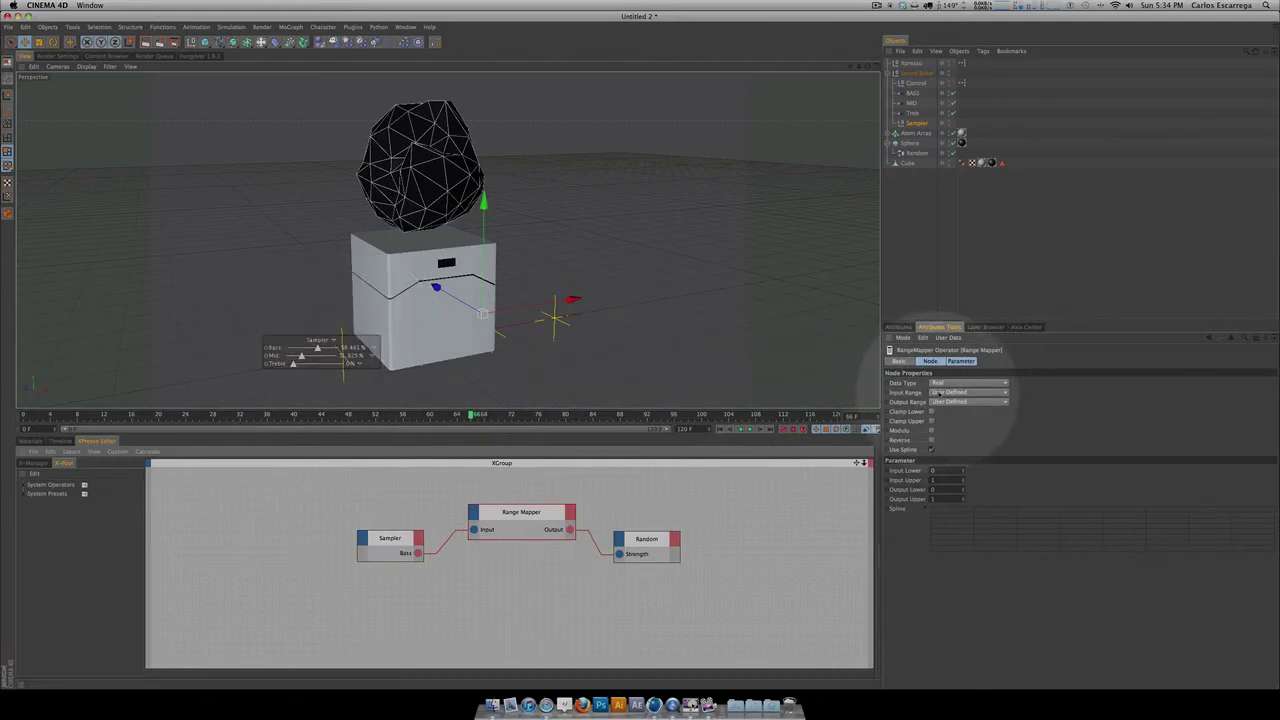
Step: Try Degree as the Range Mapper's input range and check the Random effector's strength setting
left_click(968, 401)
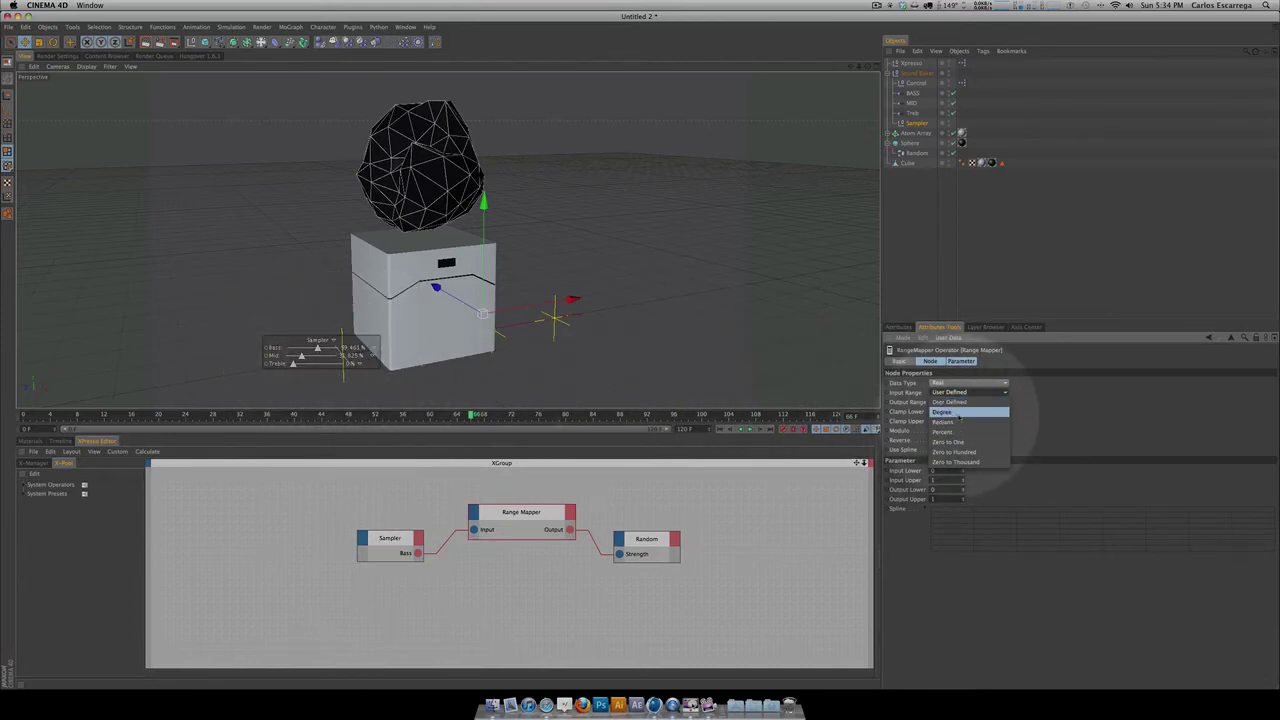
left_click(958, 412)
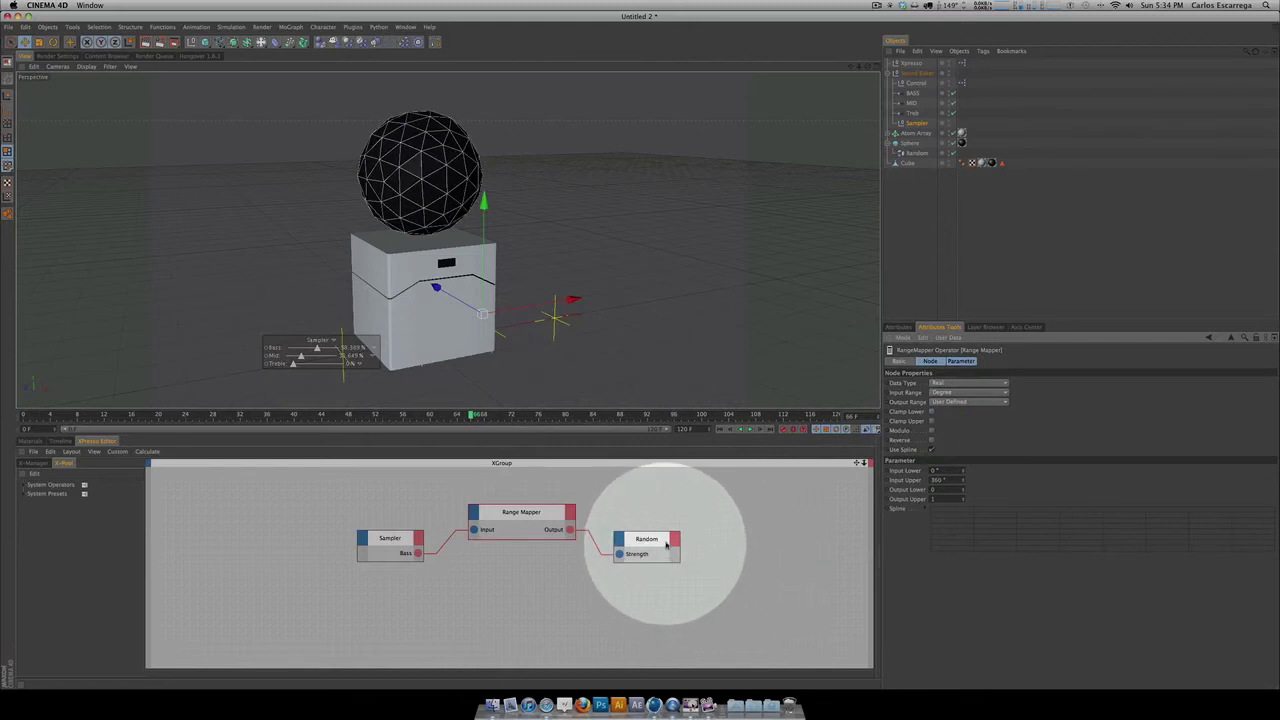
left_click(916, 153)
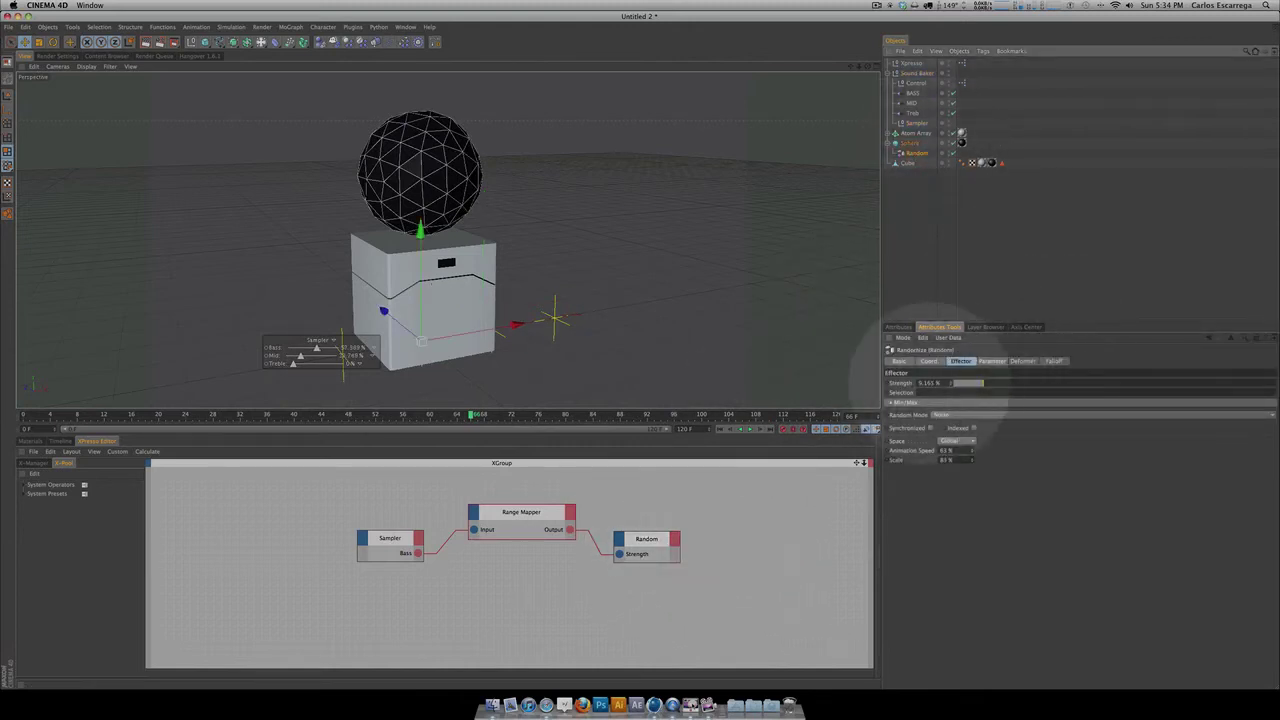
Step: Set both the output range and the input range of the Range Mapper to Percent
left_click(549, 512)
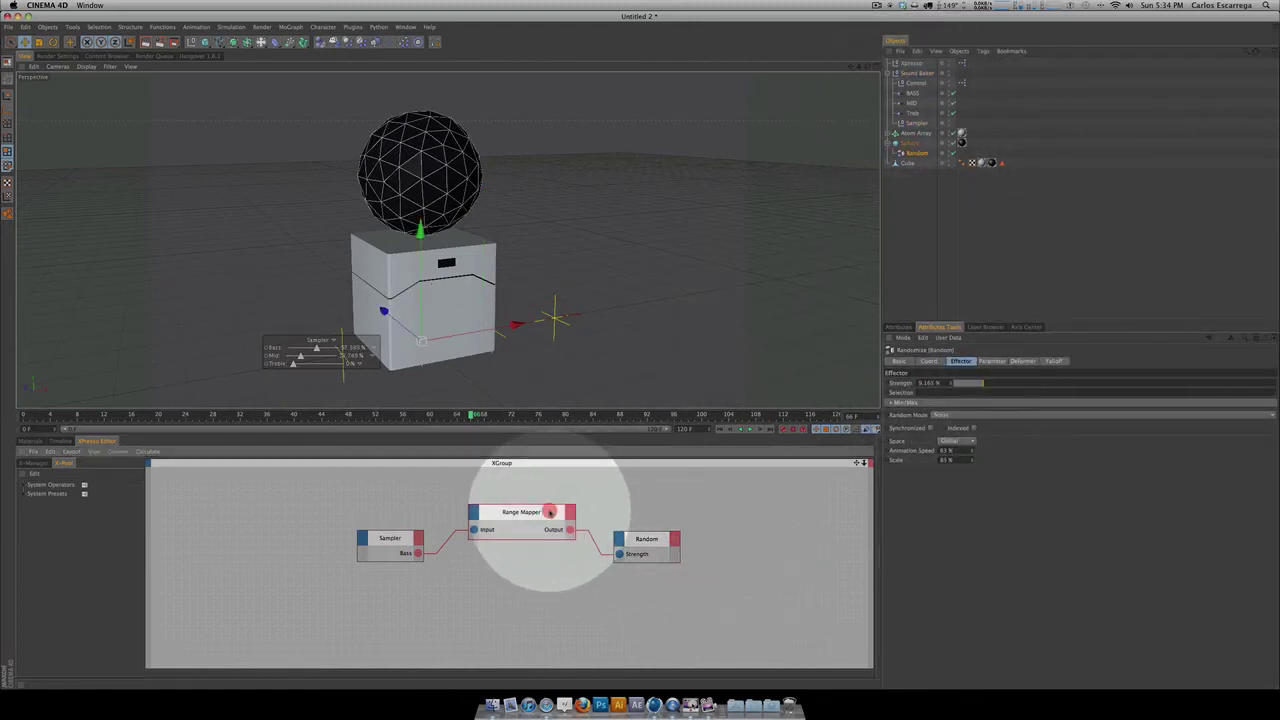
left_click(965, 401)
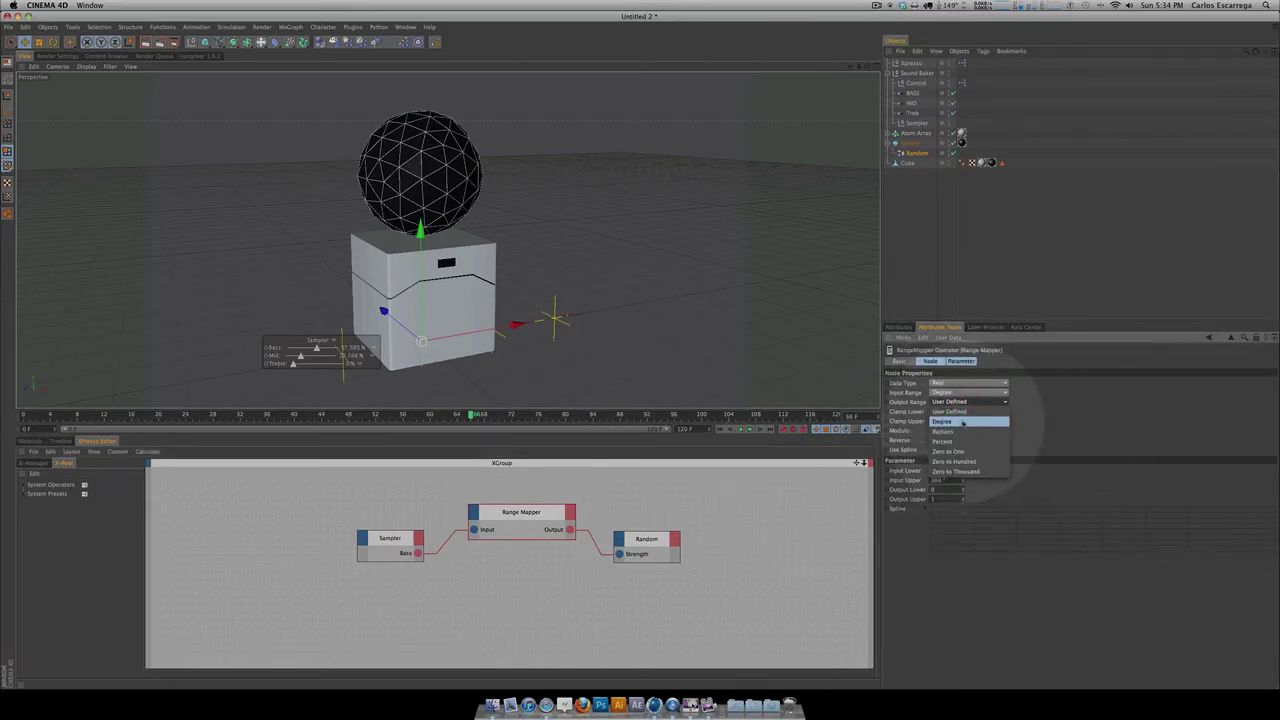
left_click(956, 441)
left_click(965, 392)
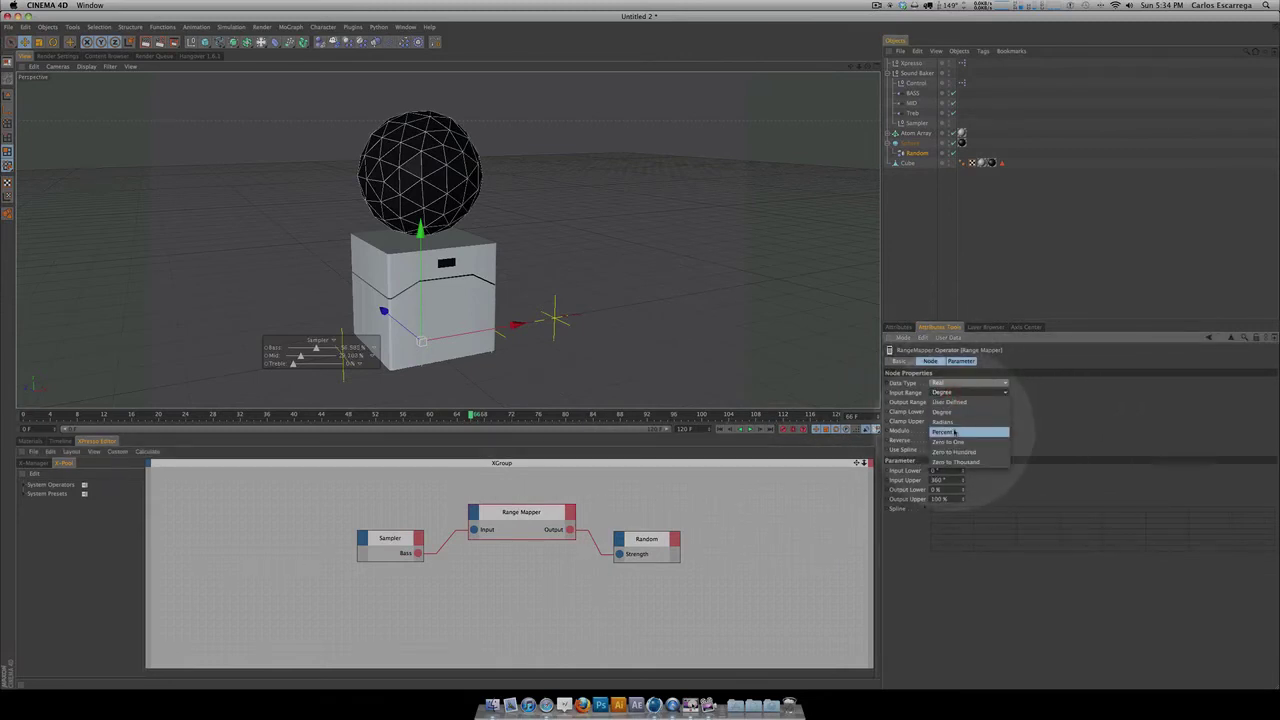
left_click(955, 432)
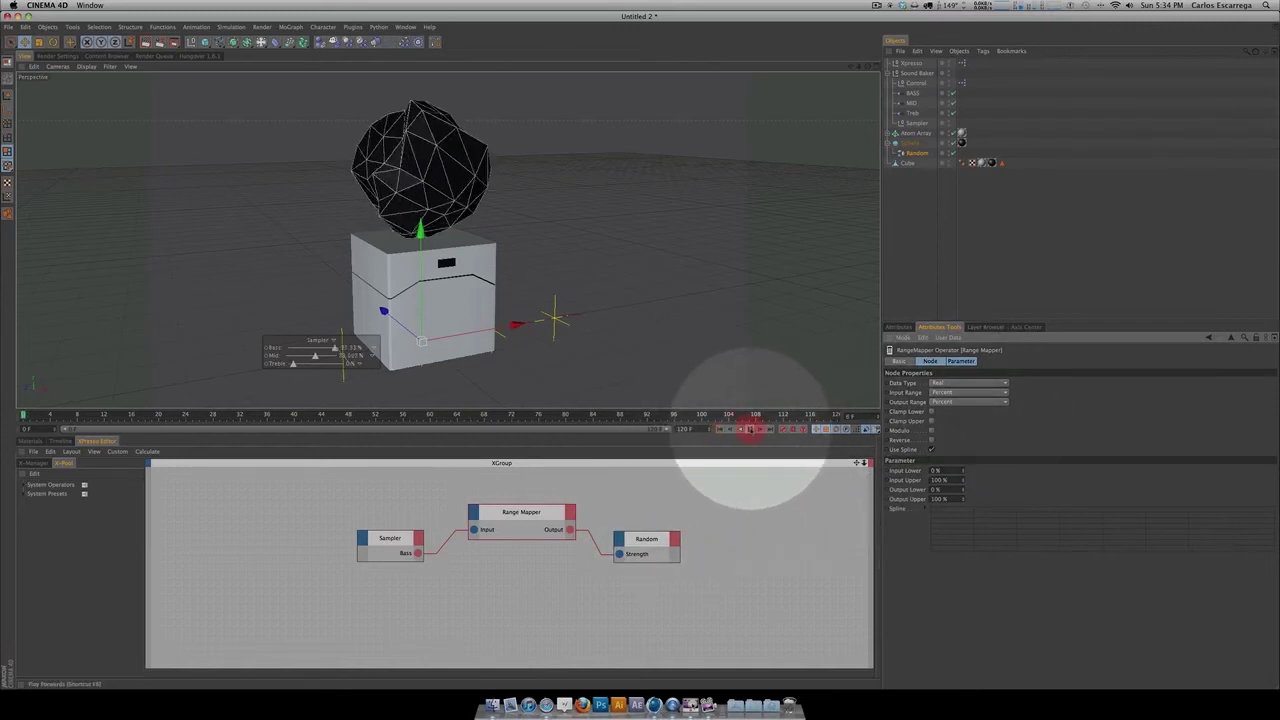
Step: Play and scrub the animation to examine how the sphere deforms with the Sampler's bass values
left_click(750, 429)
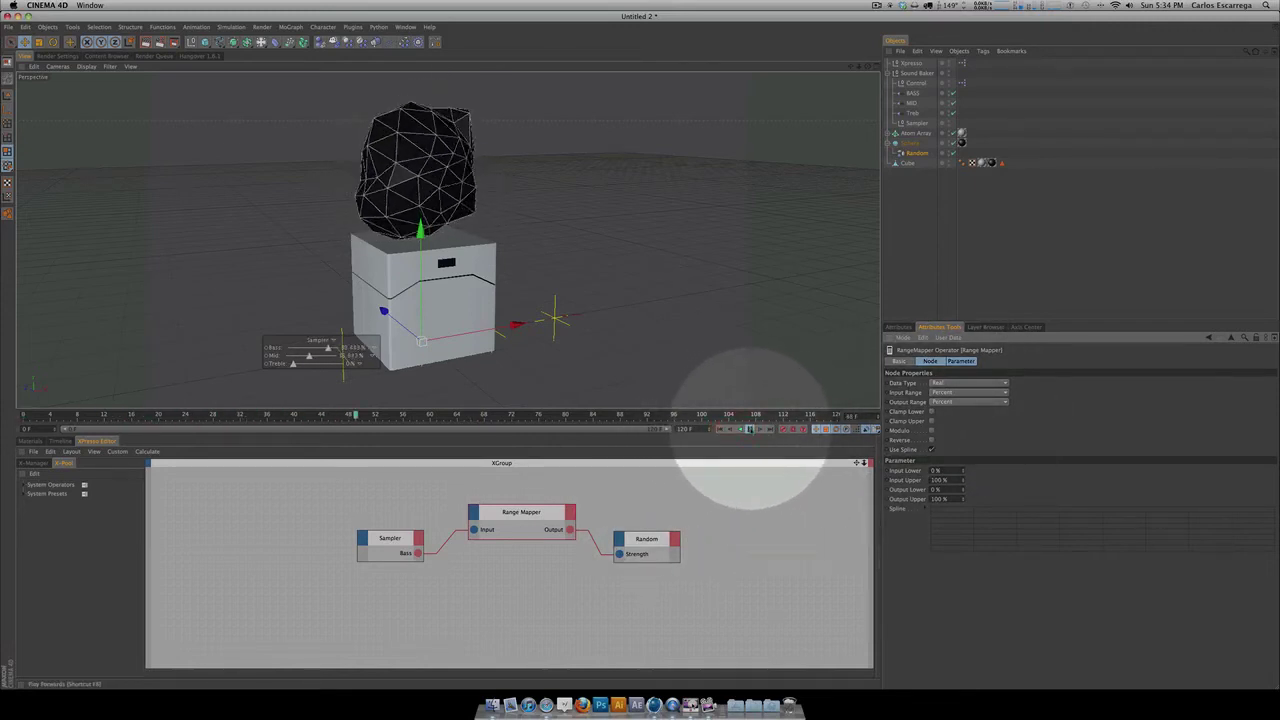
left_click(750, 429)
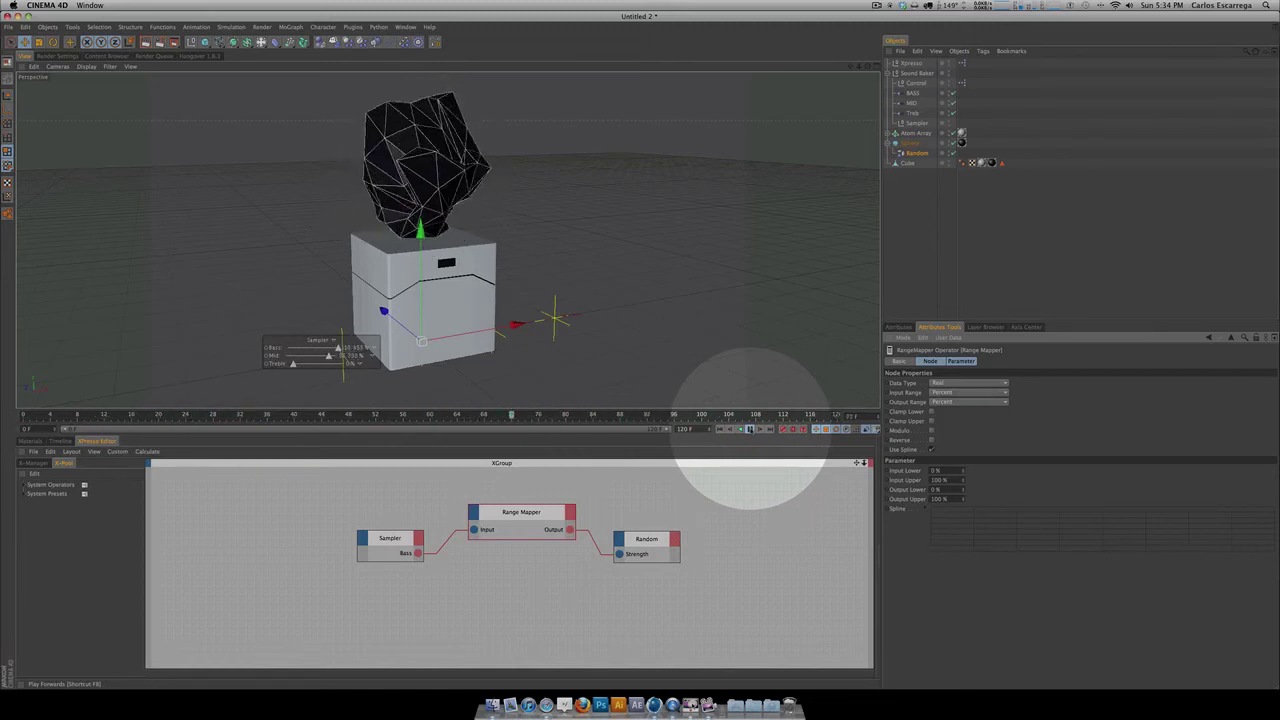
left_click(750, 429)
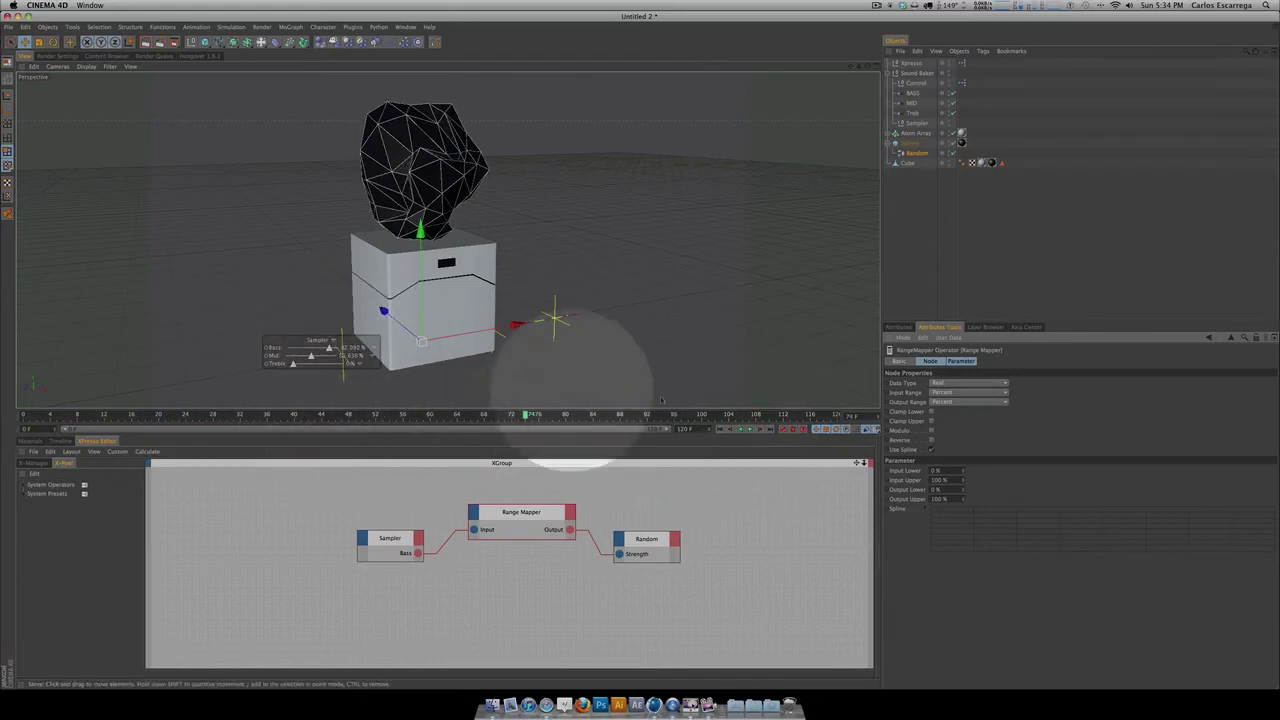
left_click_drag(522, 414, 68, 415)
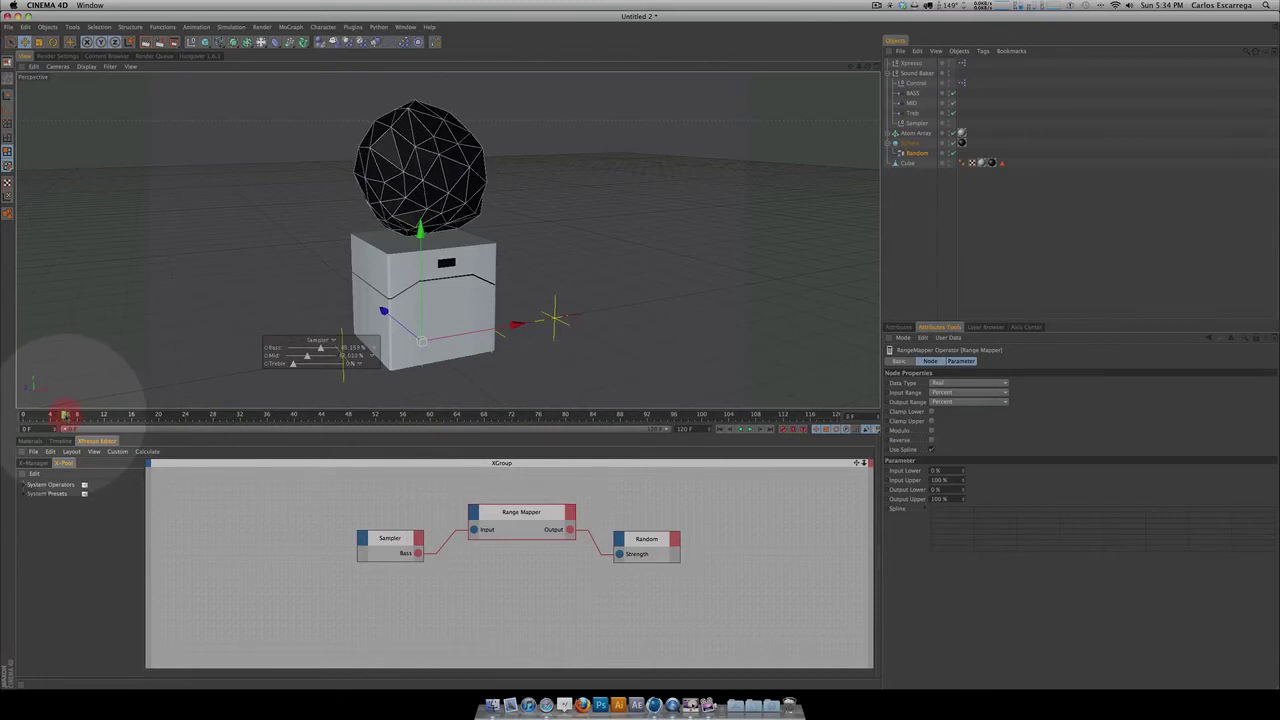
scroll(300, 340, "up", 5)
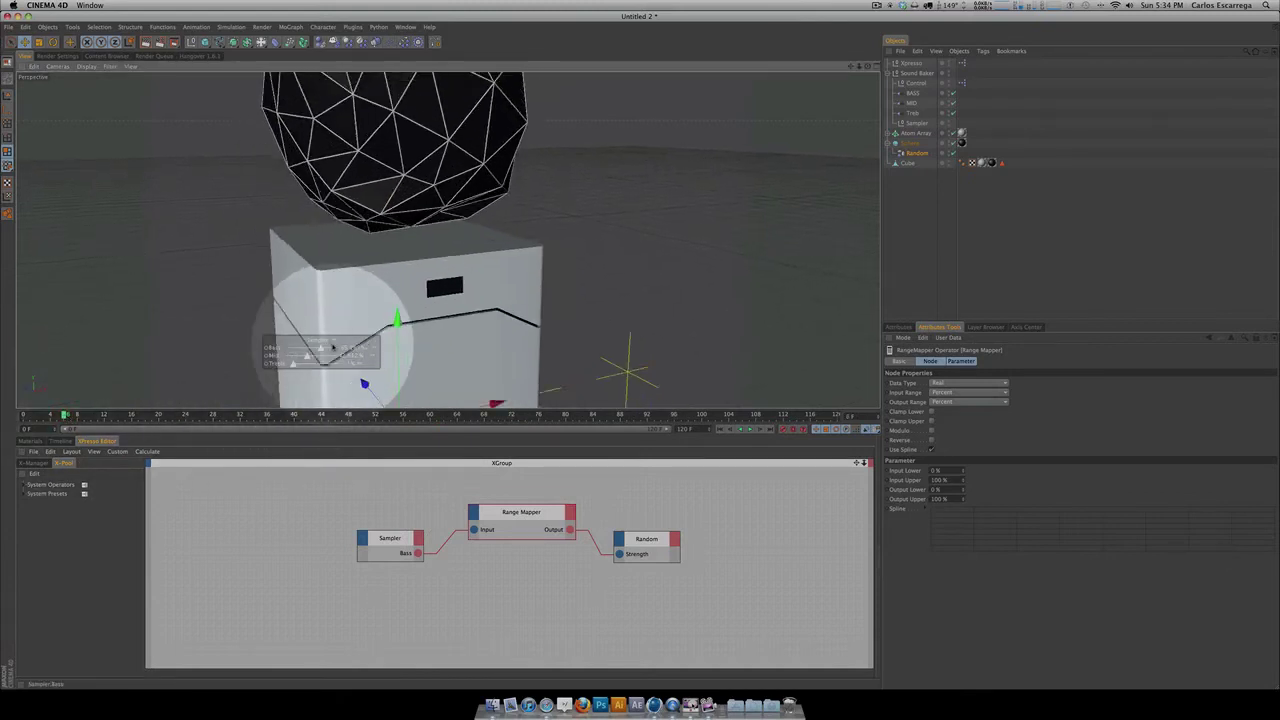
Step: Set the Range Mapper's Input Lower to 60%
scroll(333, 347, "down", 5)
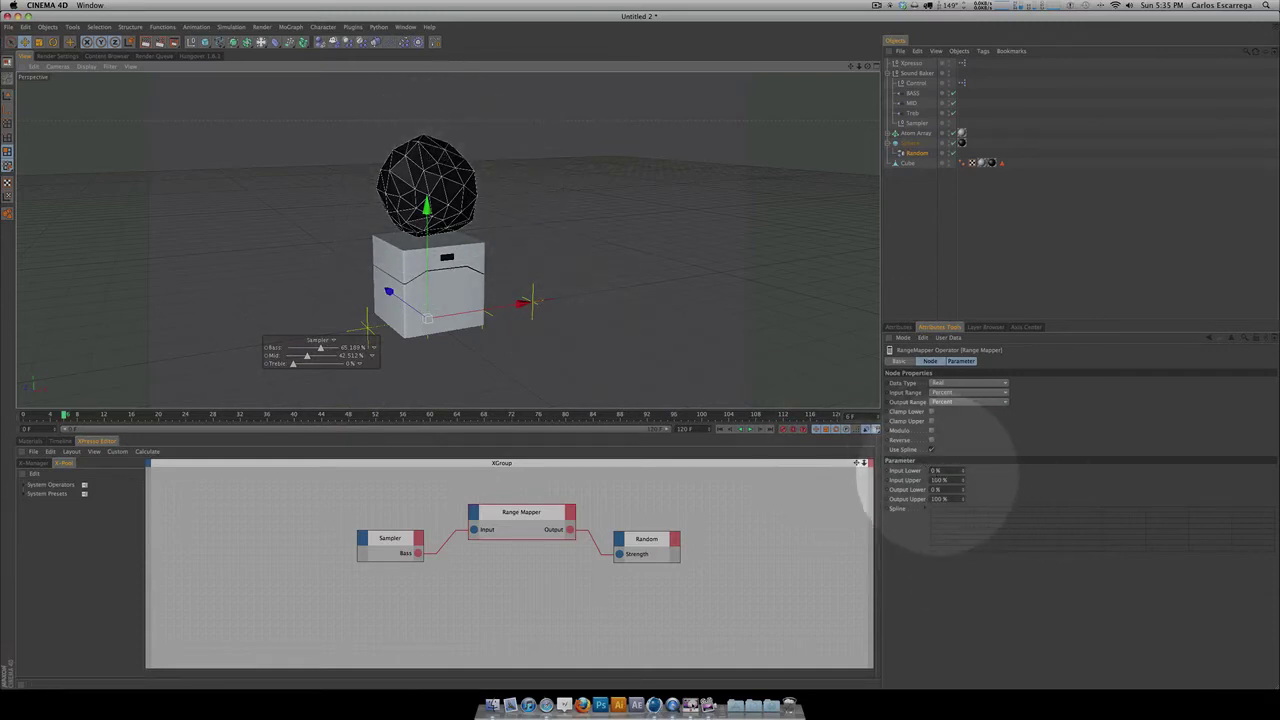
left_click(945, 470)
type("60")
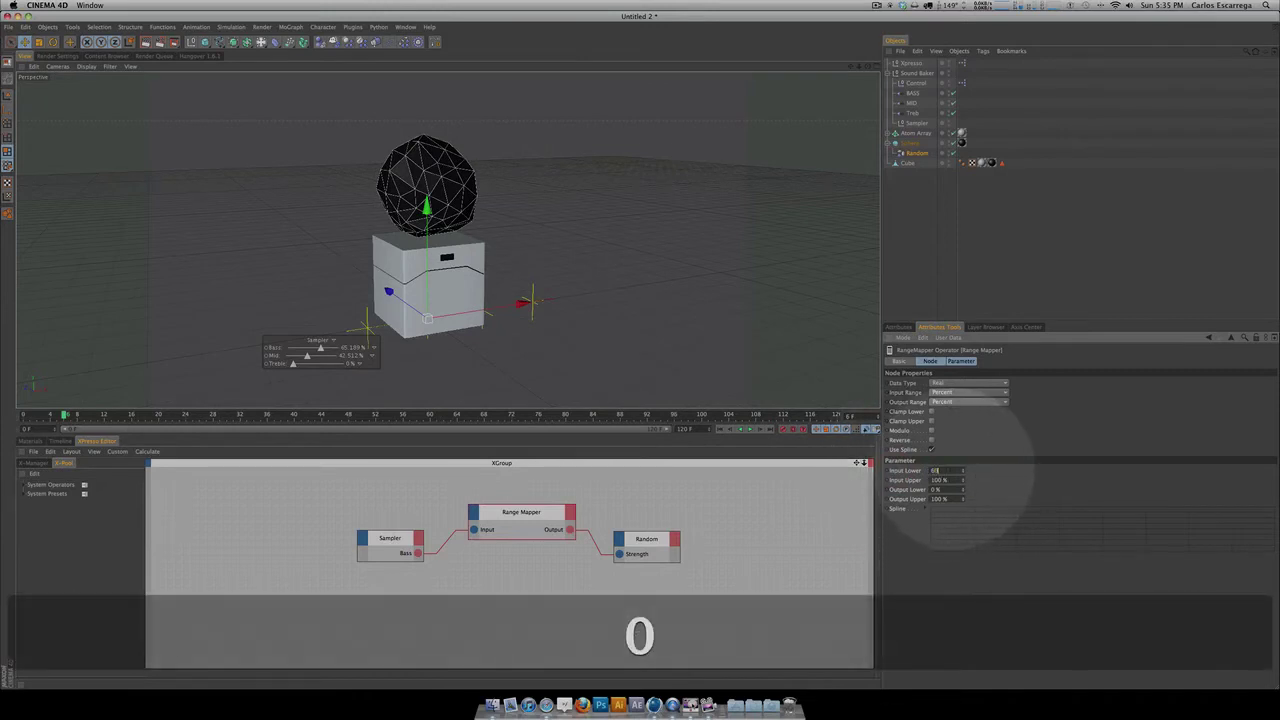
key("Return")
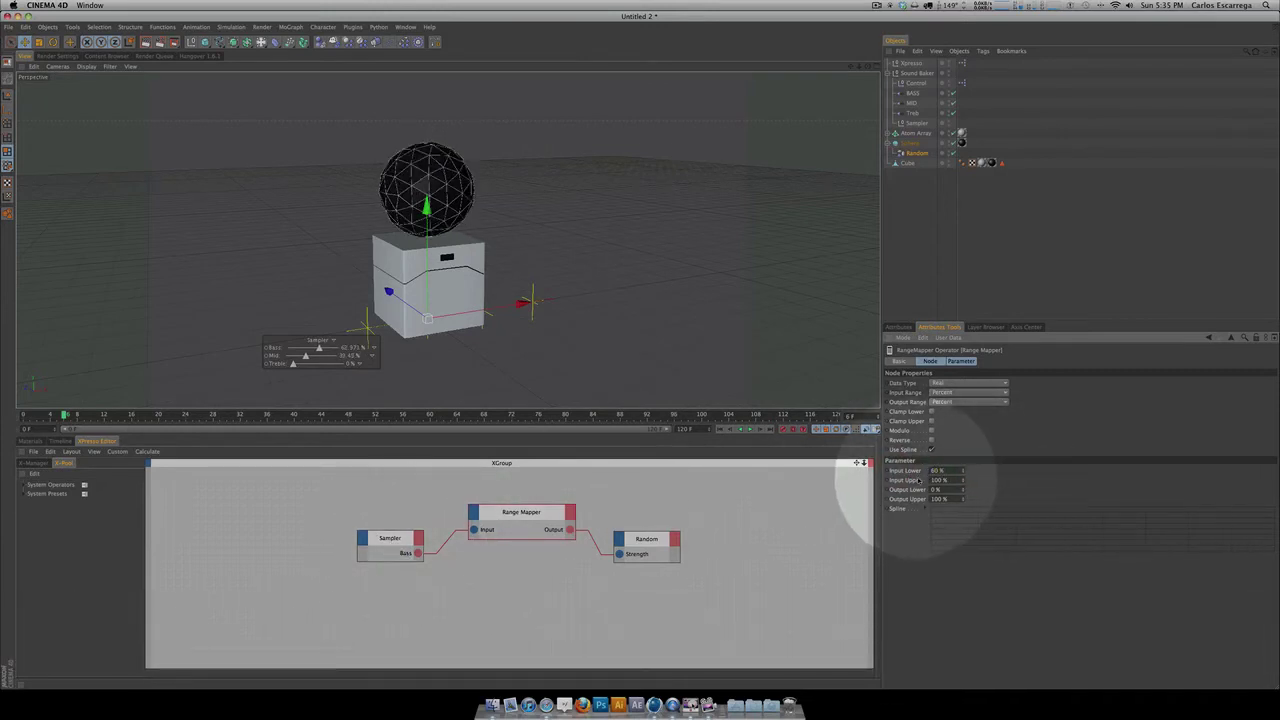
Step: Try 3% as the Range Mapper's Output Lower and 50% as its Input Lower, and restore them to 0% and 60%
left_click(648, 538)
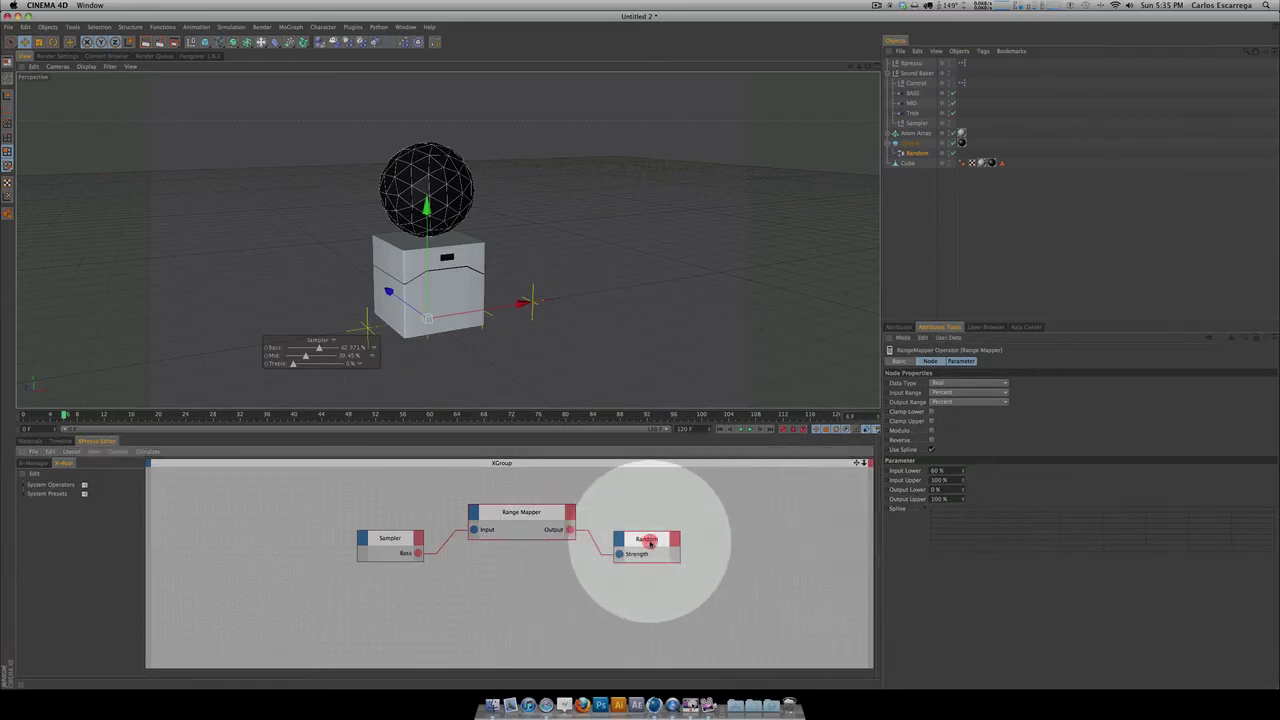
left_click(540, 513)
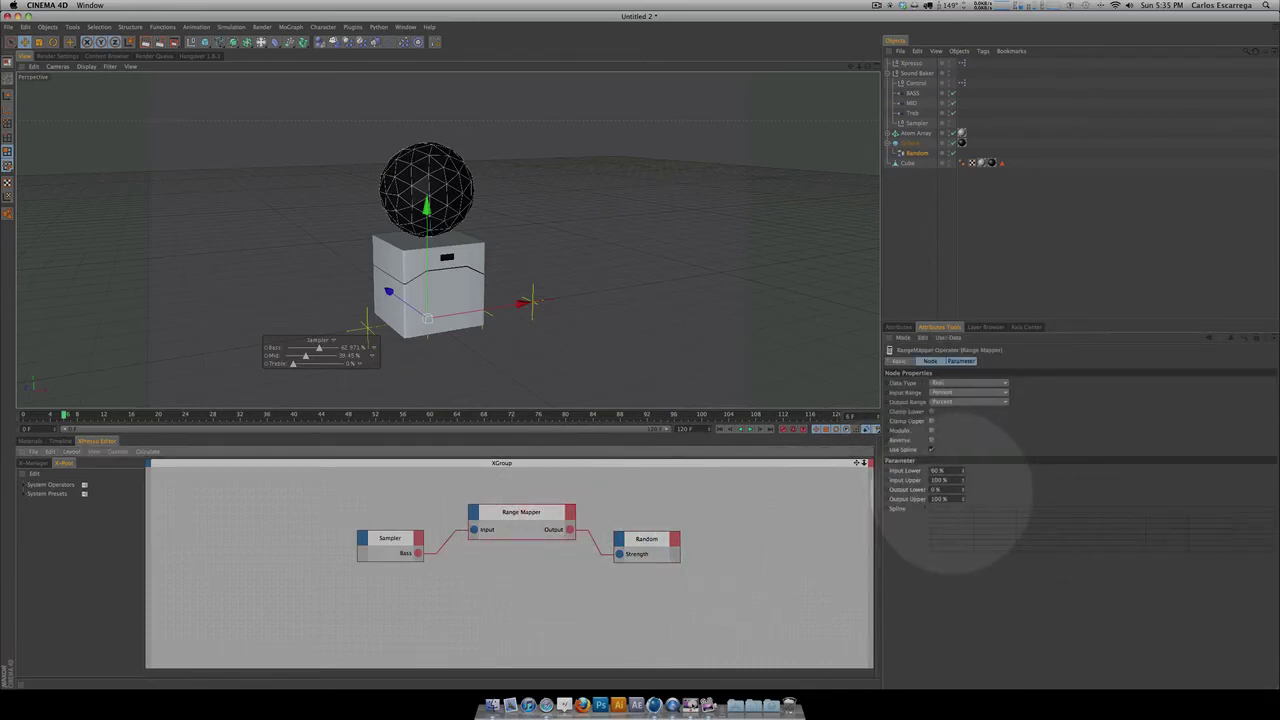
left_click(893, 489)
type("3")
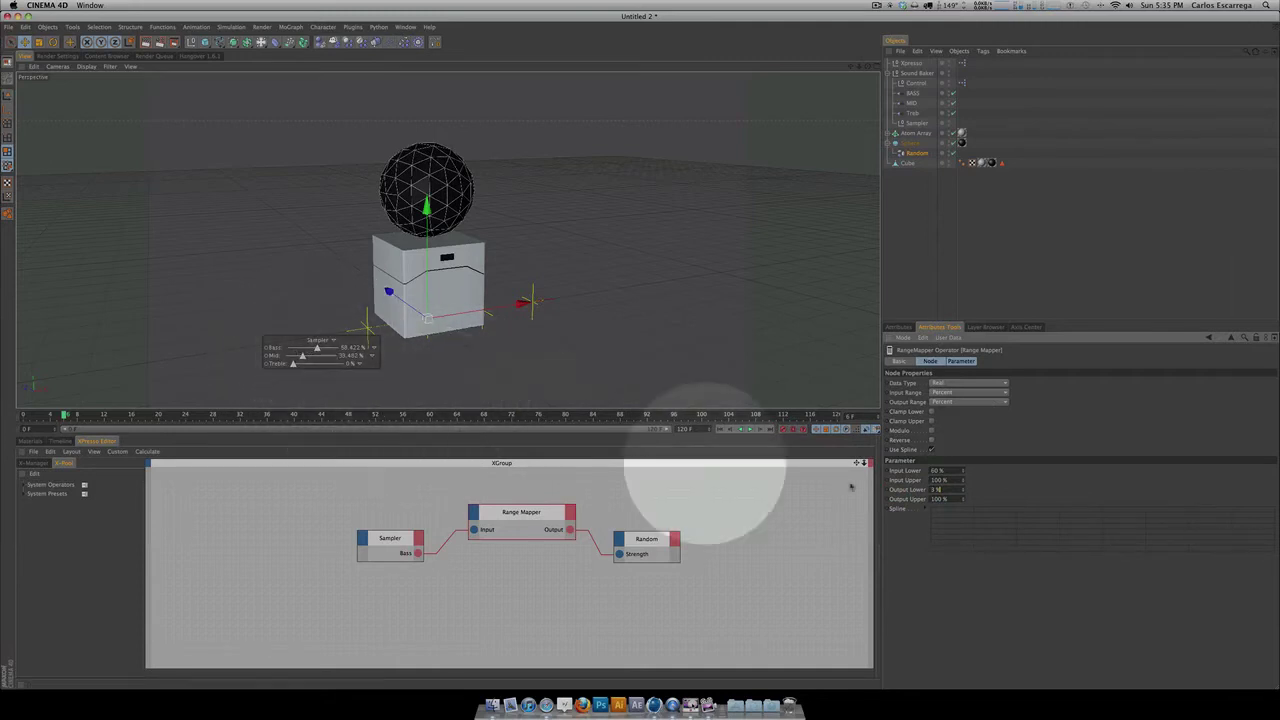
type("50")
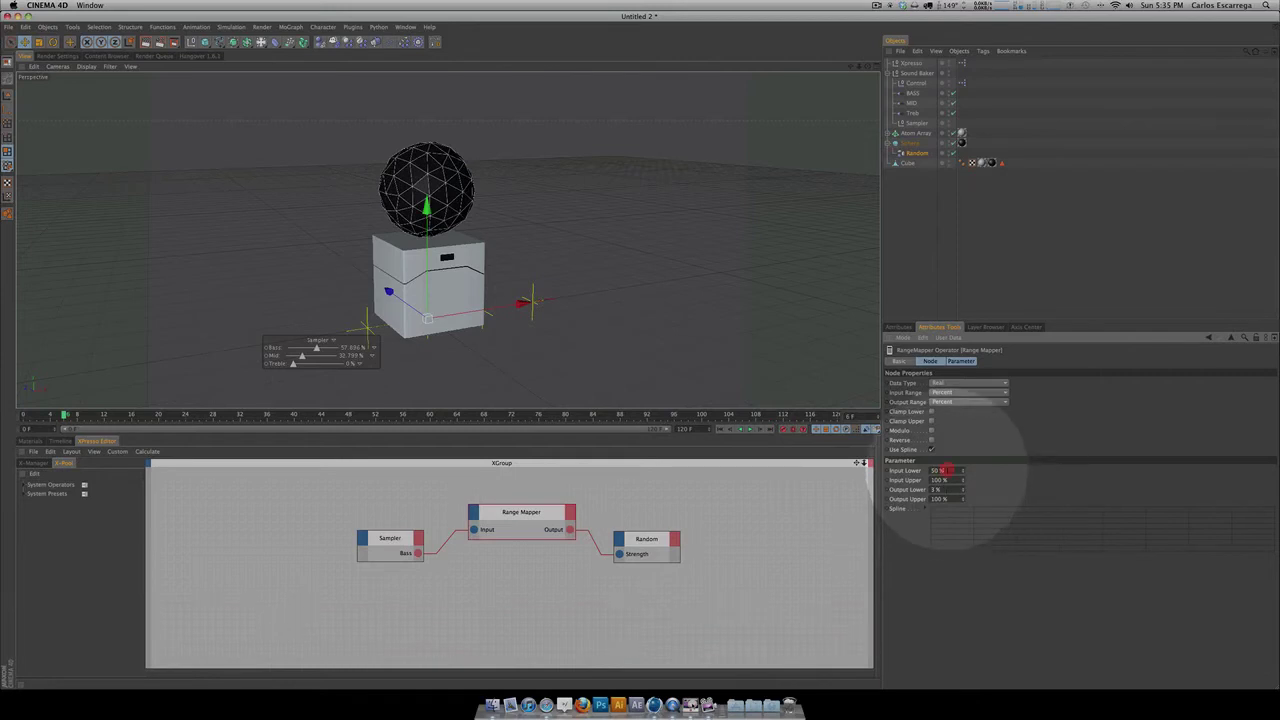
type("60")
left_click(936, 489)
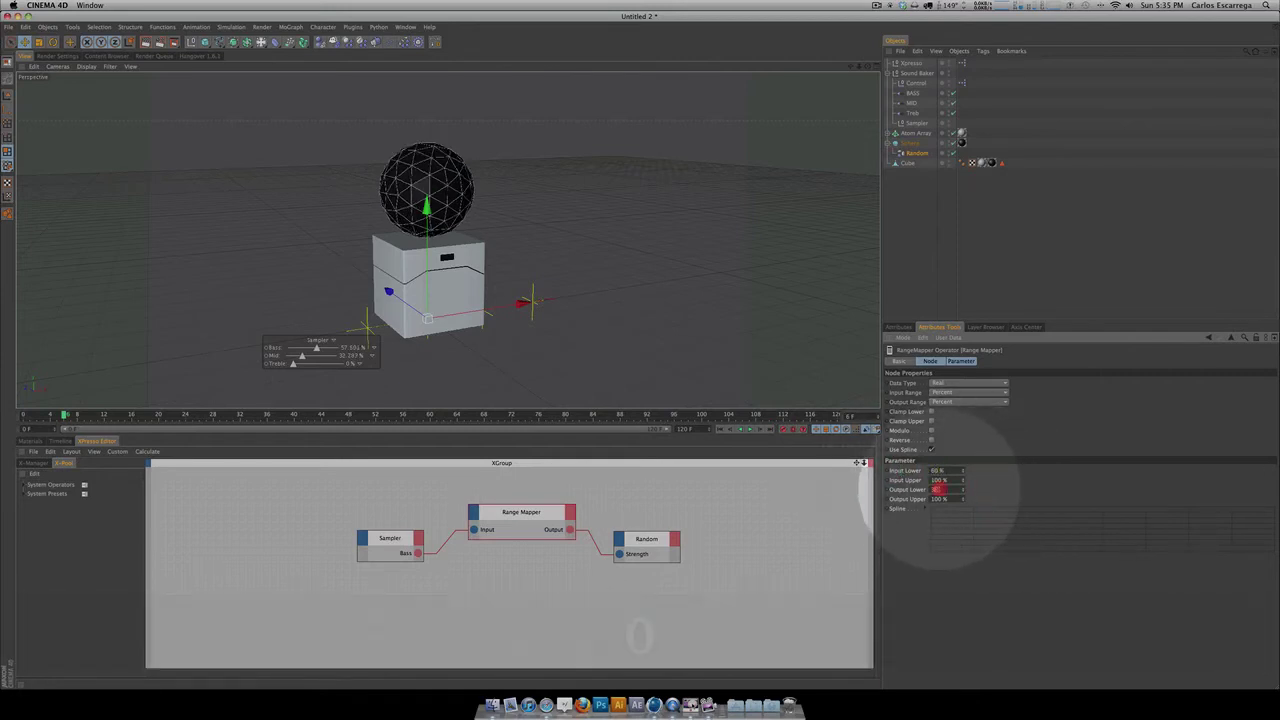
type("0")
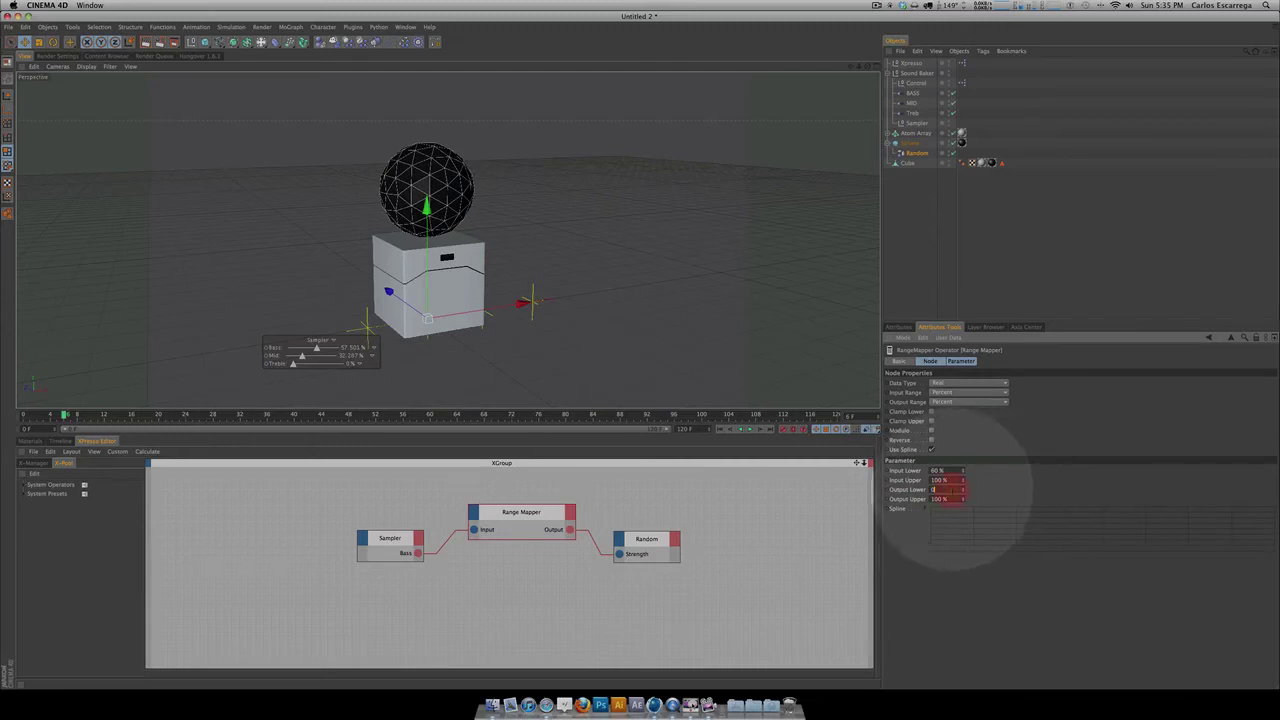
key("Return")
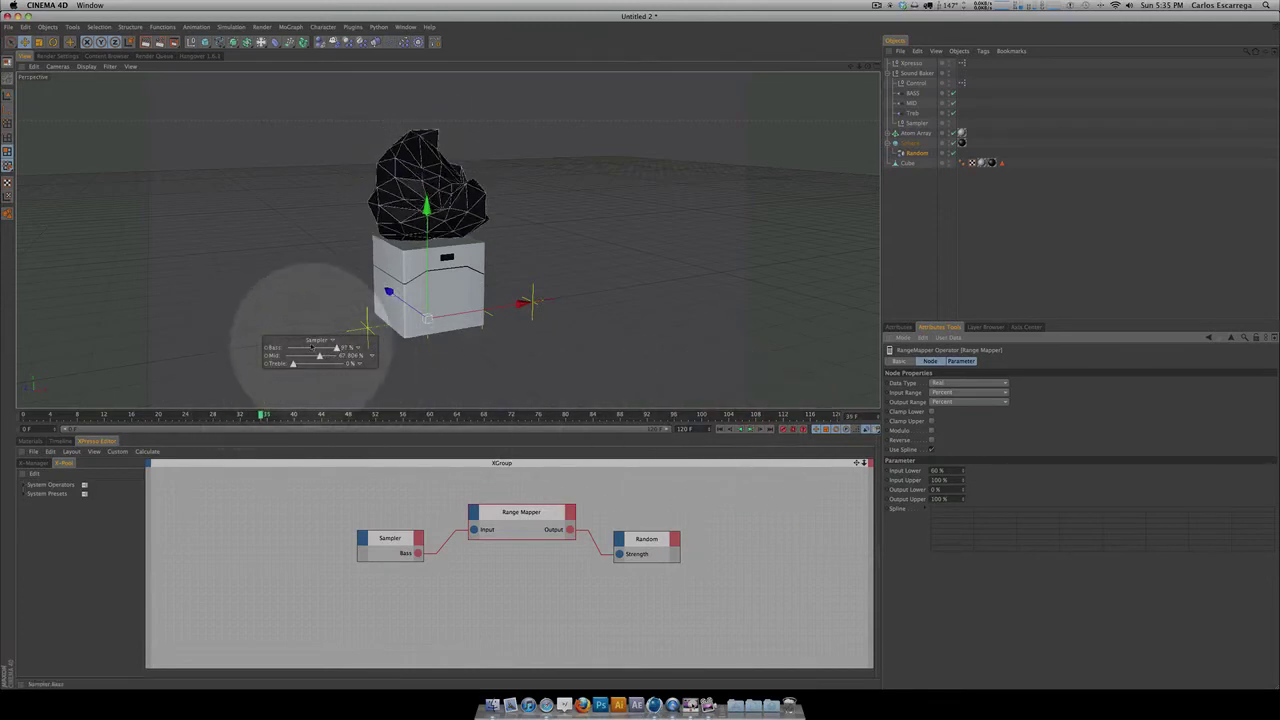
Step: Try 130% as the Range Mapper's Input Upper and play the animation from the start to check the deformation
left_click(912, 481)
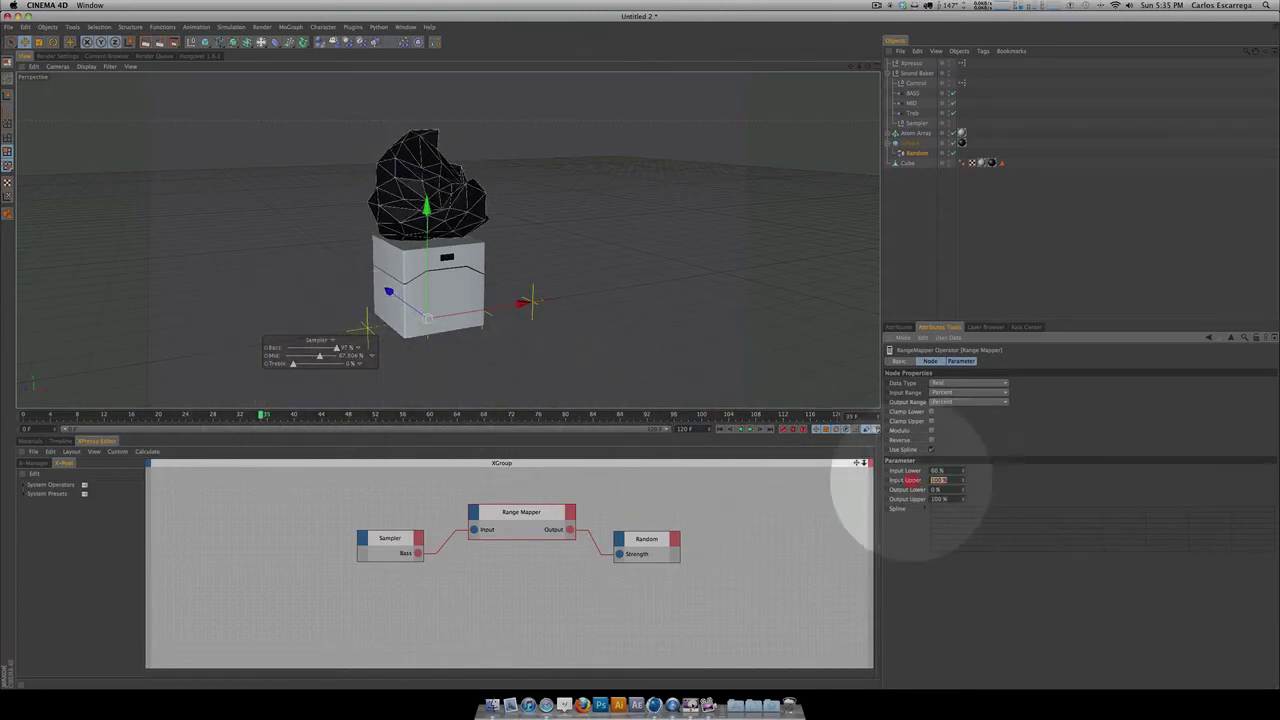
type("3")
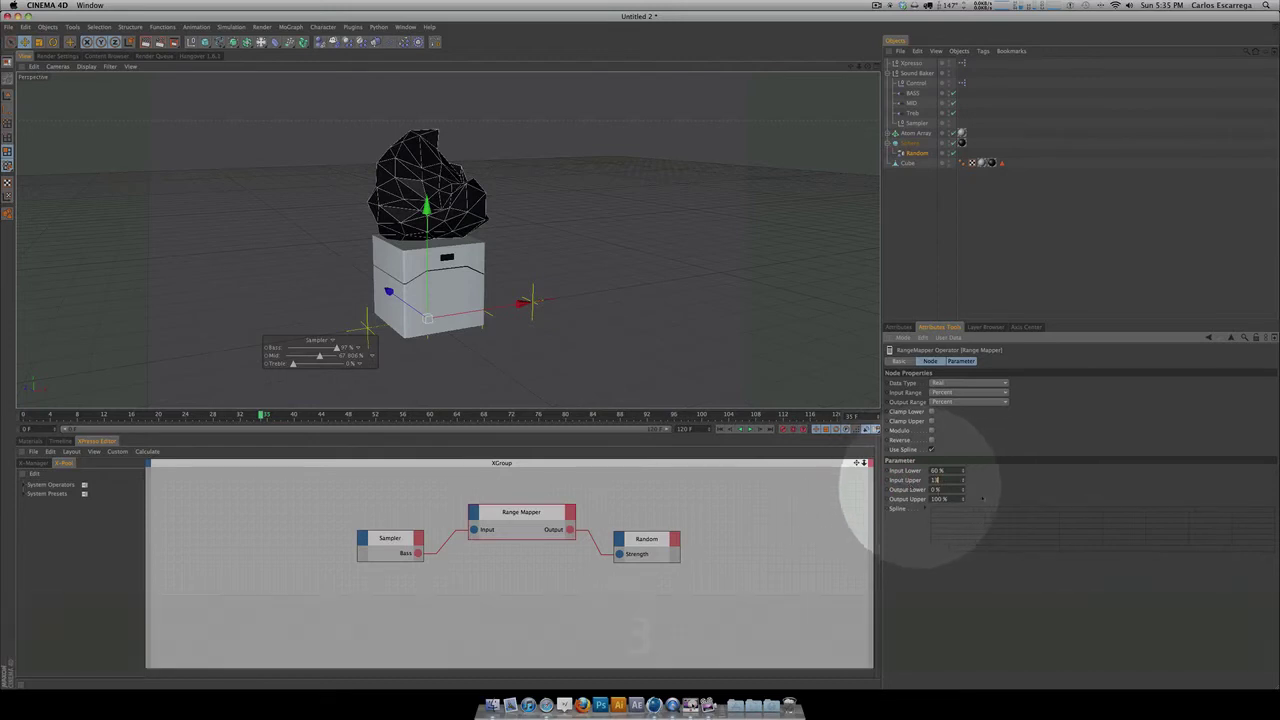
type("0")
left_click(986, 491)
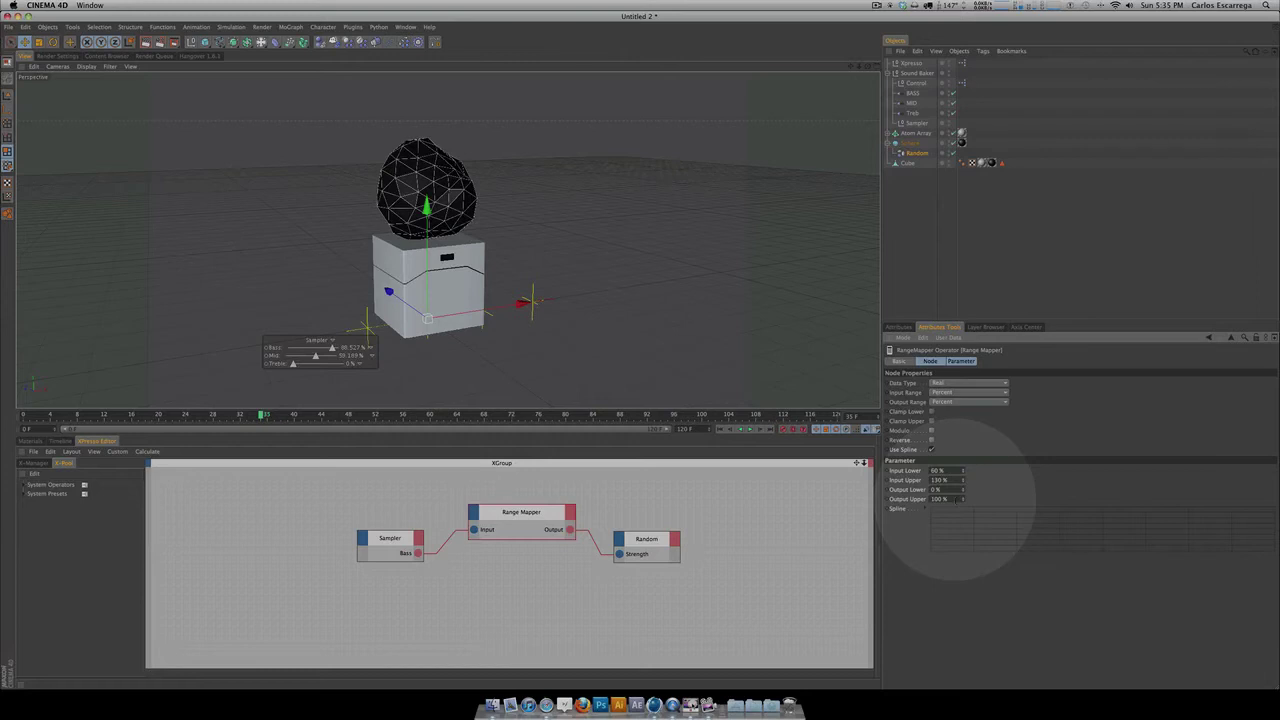
left_click(785, 490)
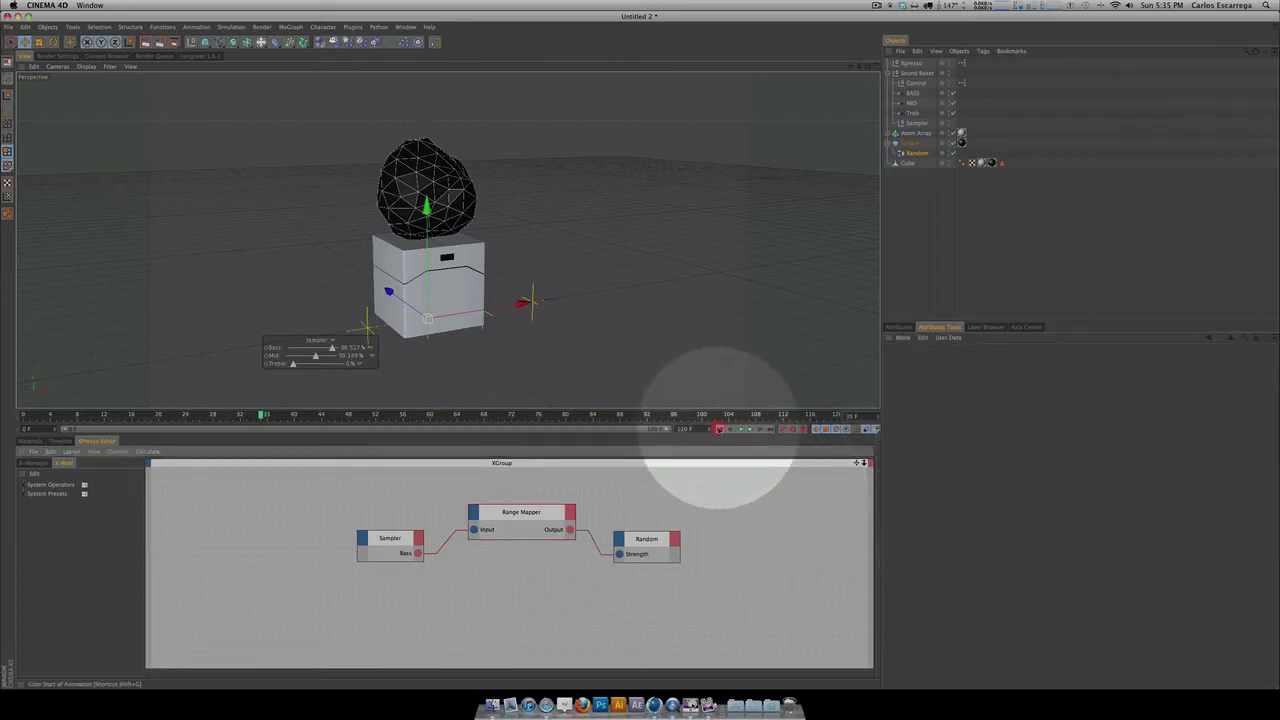
left_click(719, 428)
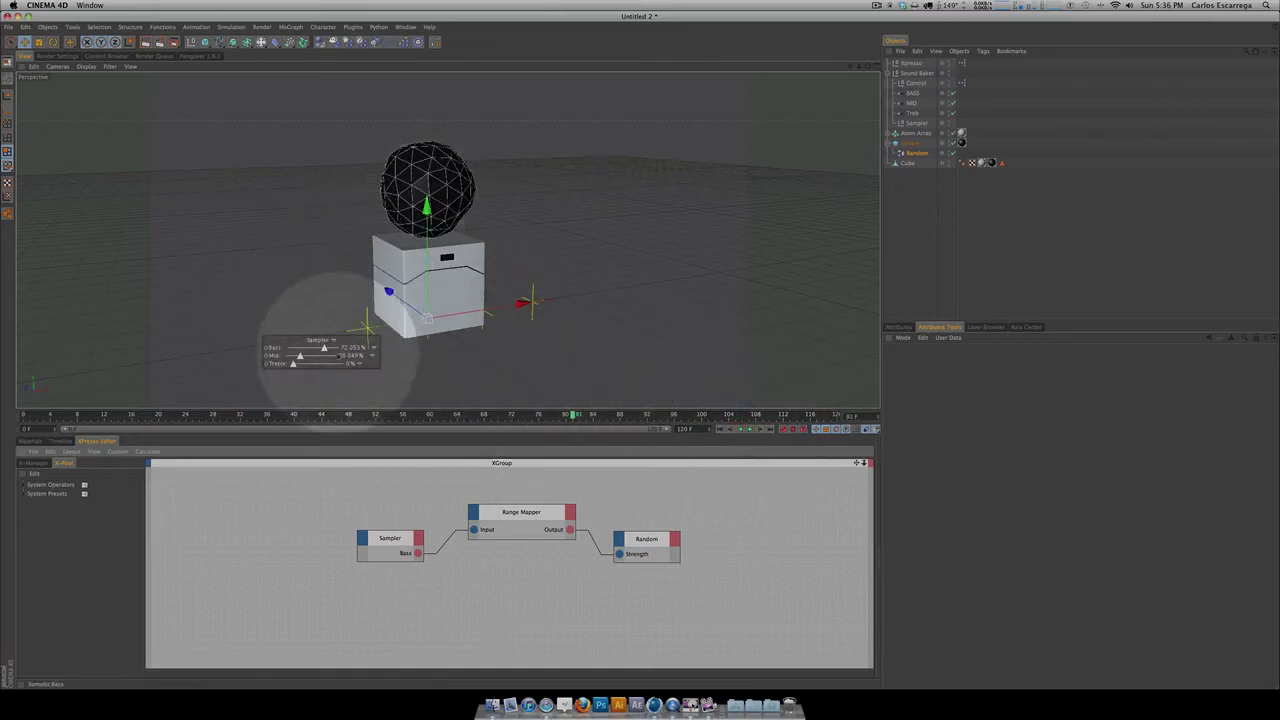
Step: Undo the accidental Sampler selection and move the Sampler's on-screen sliders up beside the sphere
left_click(318, 340)
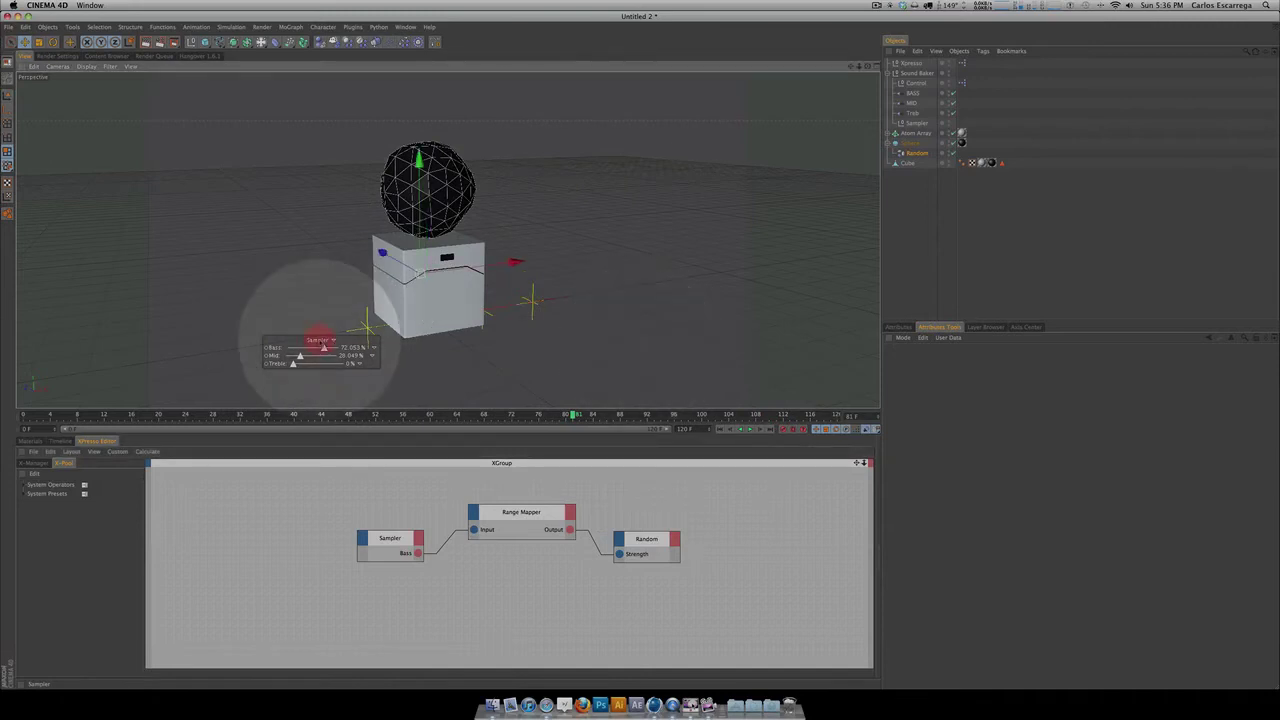
key("super+z")
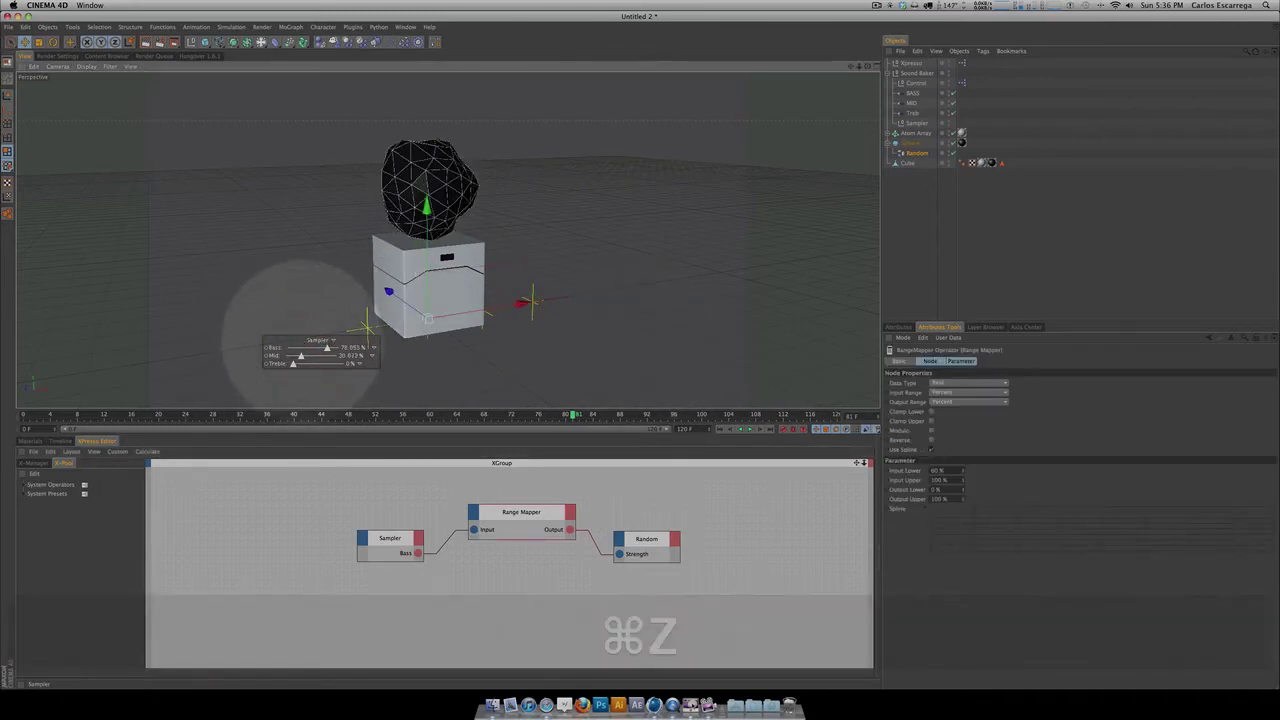
left_click(631, 346)
left_click_drag(300, 341, 286, 174, "ctrl")
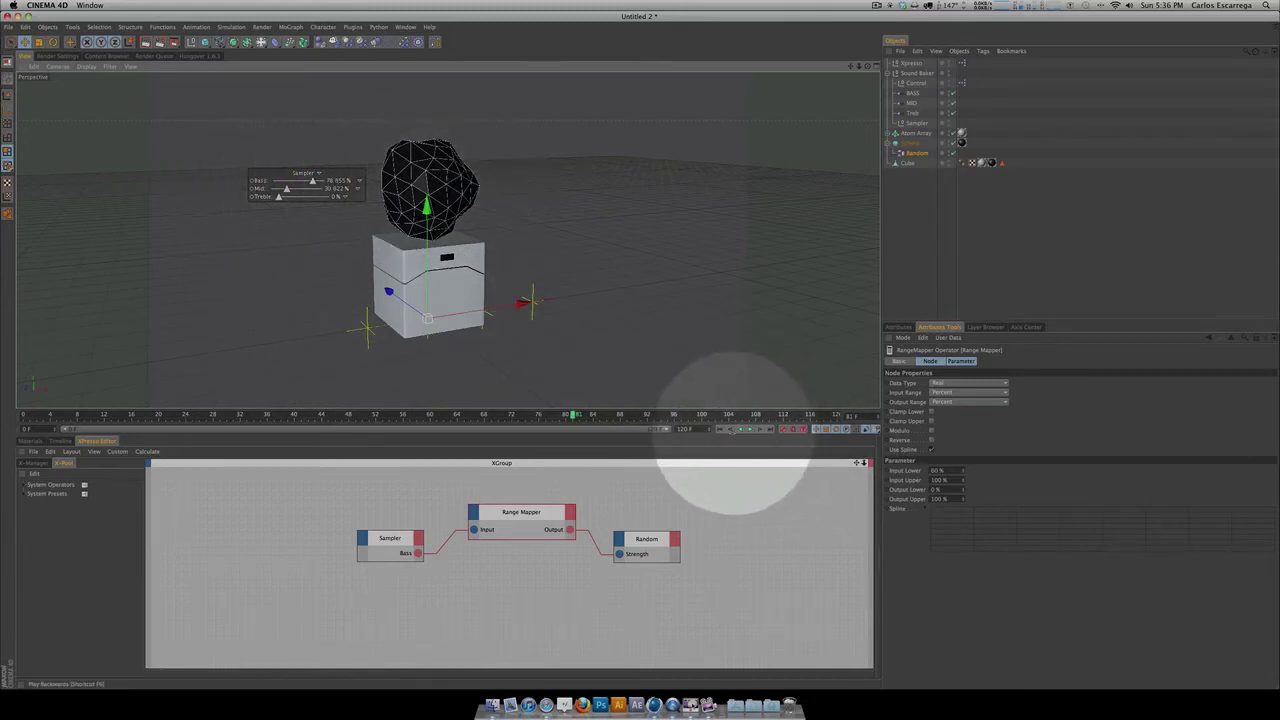
Step: Play the animation again from the start to compare the sphere's deformation with the Sampler's bass values
left_click(745, 432)
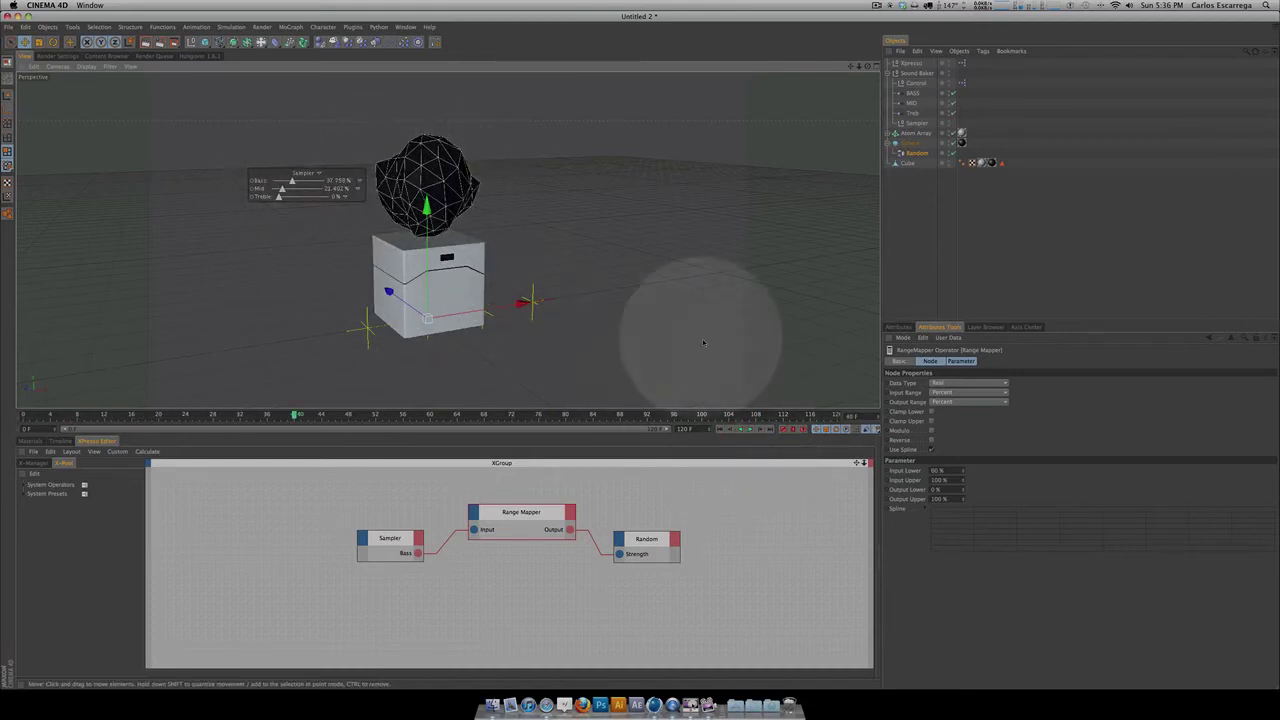
left_click(720, 429)
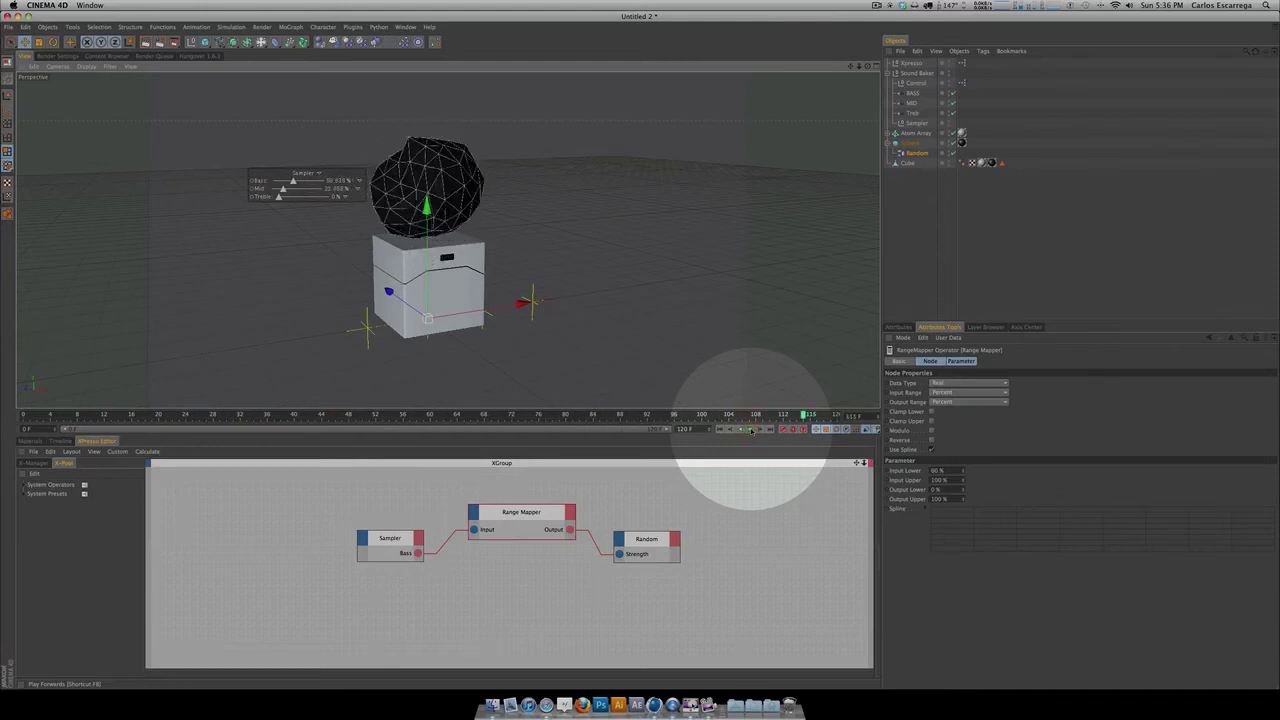
key("3")
left_click_drag(677, 323, 650, 256)
key("1")
key("3")
Step: Switch to QuickTime Player and play part of the Orchid.mp4 reference video to examine its deforming sphere
left_click(675, 712)
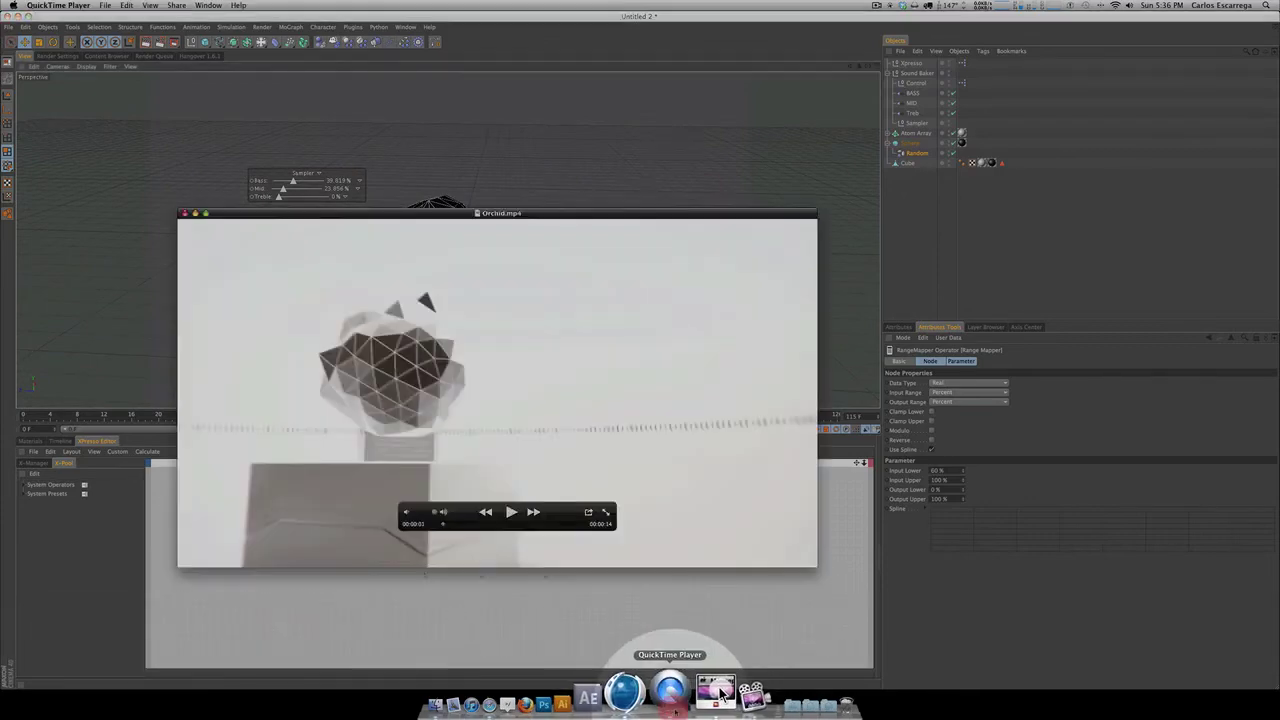
left_click(510, 512)
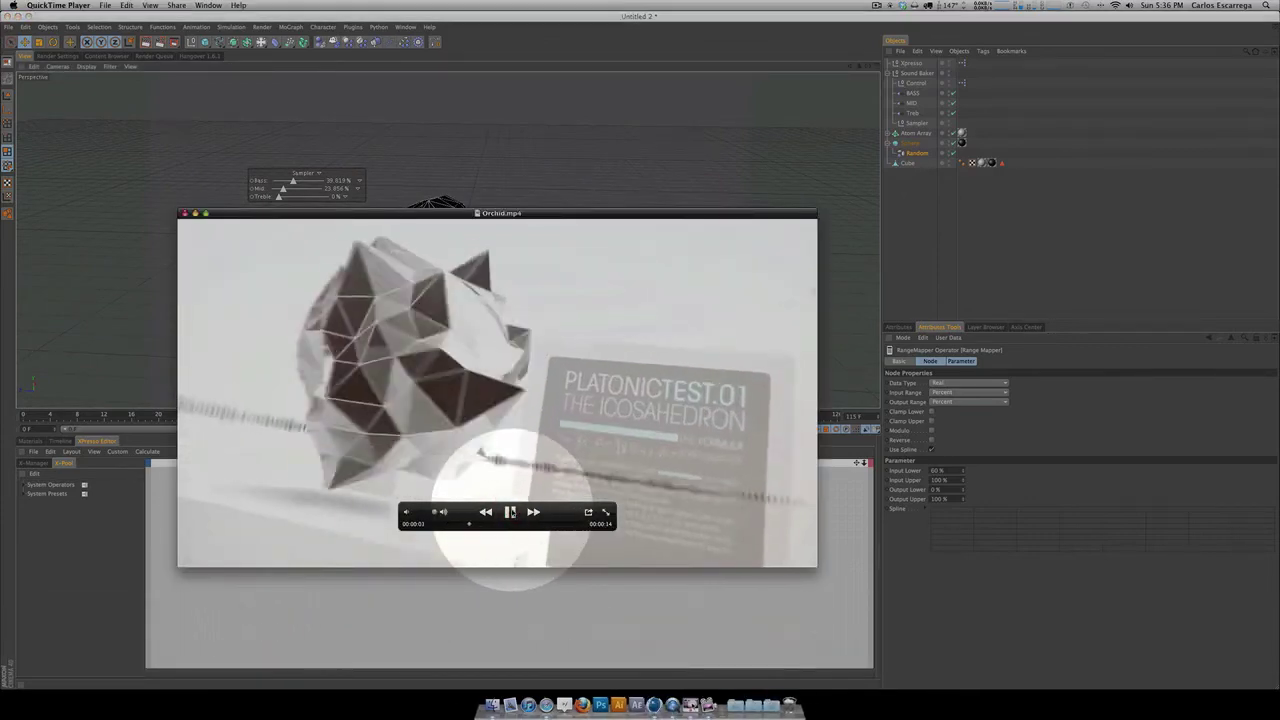
left_click(510, 512)
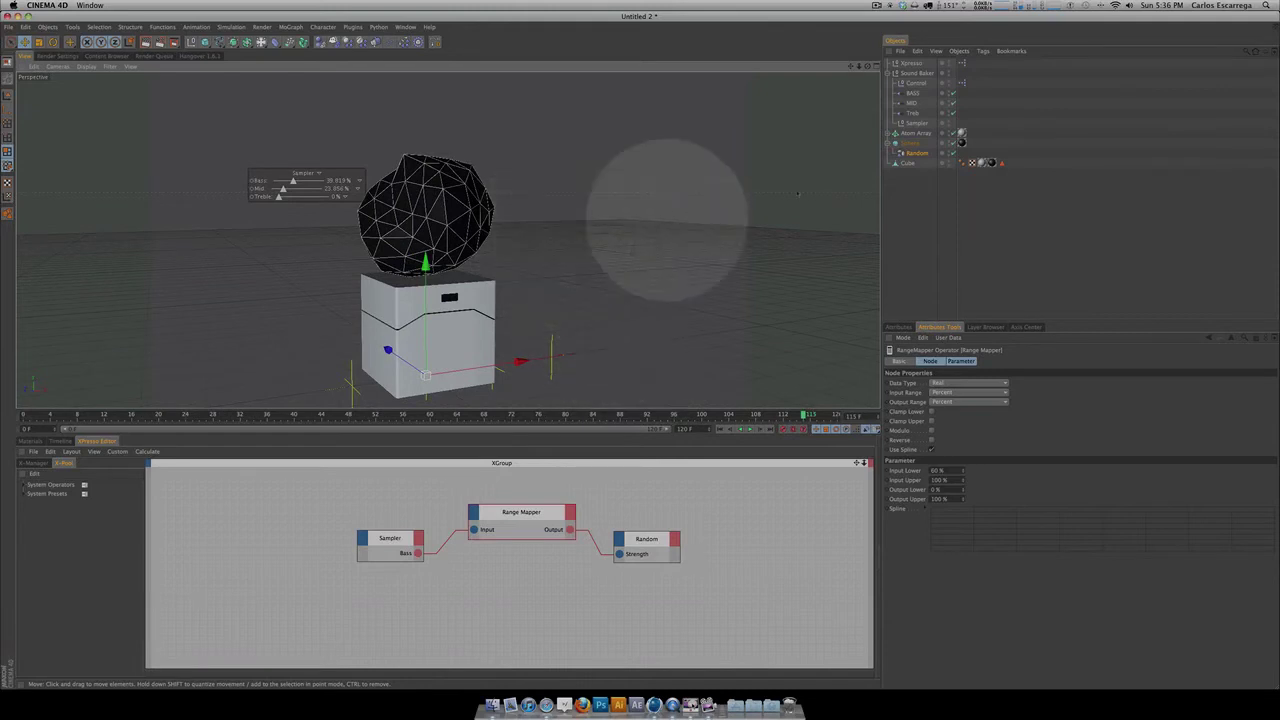
Step: In CINEMA 4D, collapse the Sound Baker and Sphere hierarchies in the object list
left_click(895, 73)
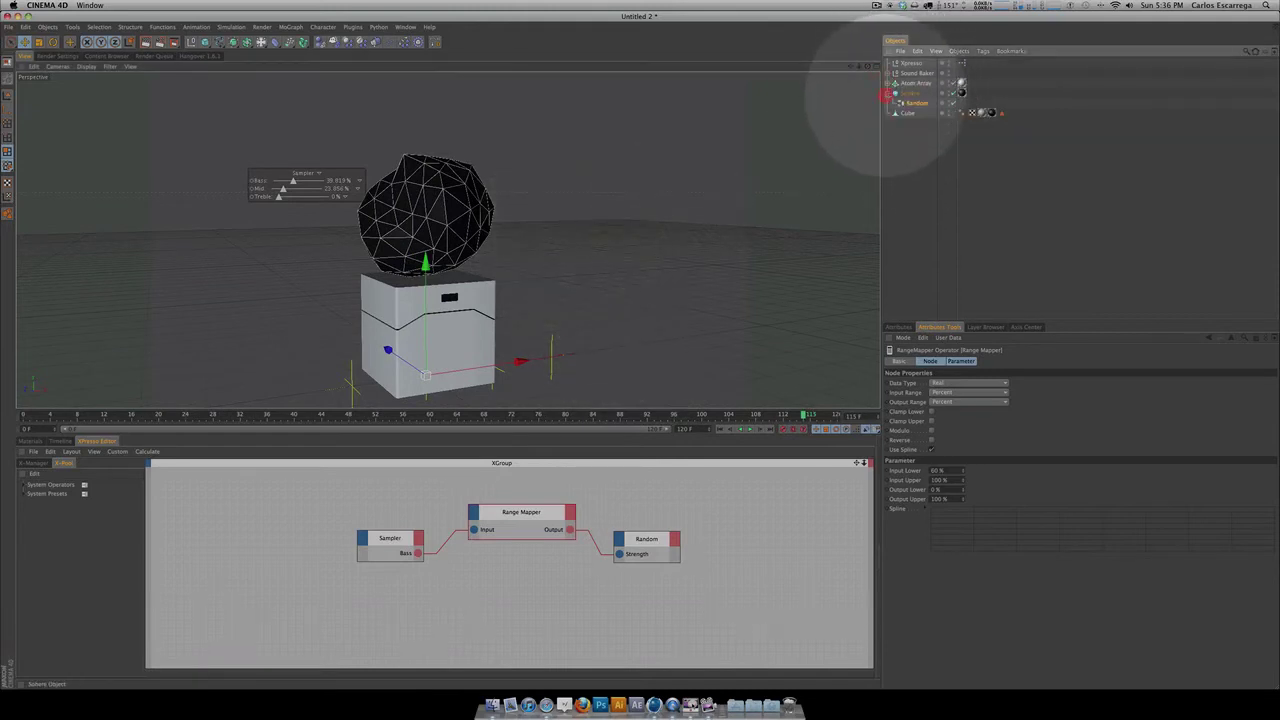
left_click(887, 93)
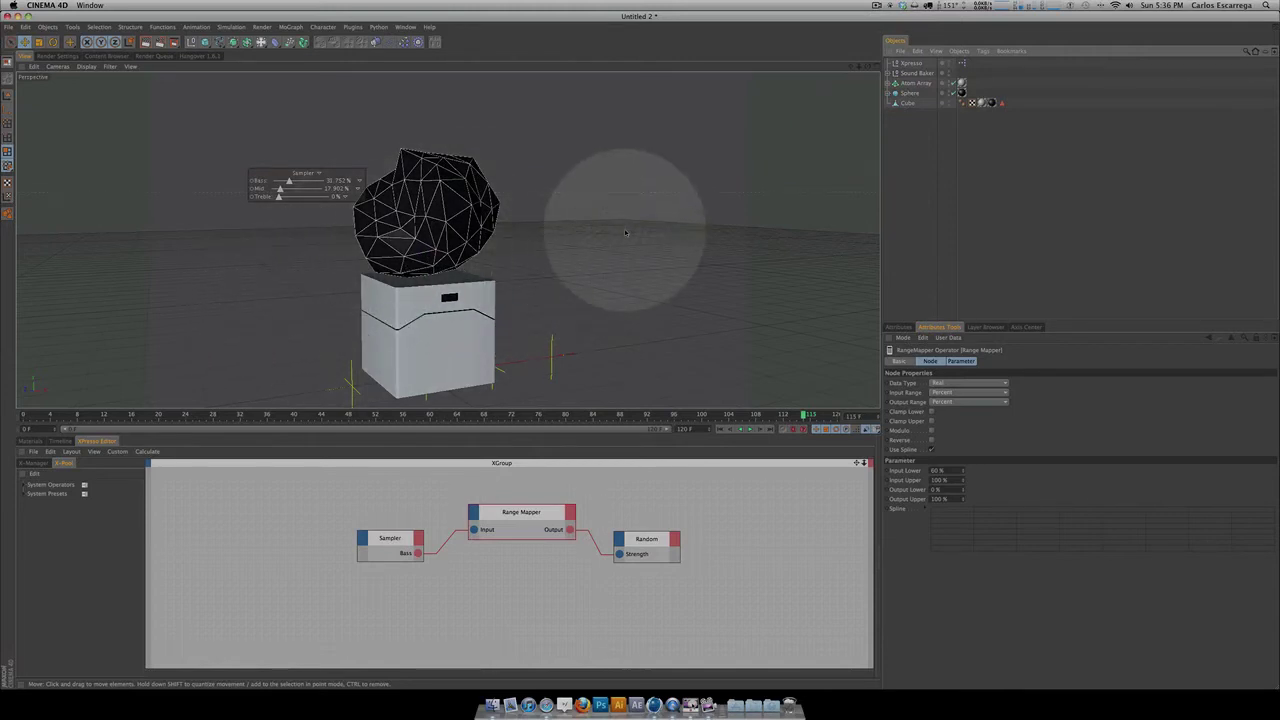
key("3")
mouse_move(660, 340)
left_mouse_down()
mouse_move(674, 349)
mouse_move(600, 351)
mouse_move(640, 352)
left_mouse_up()
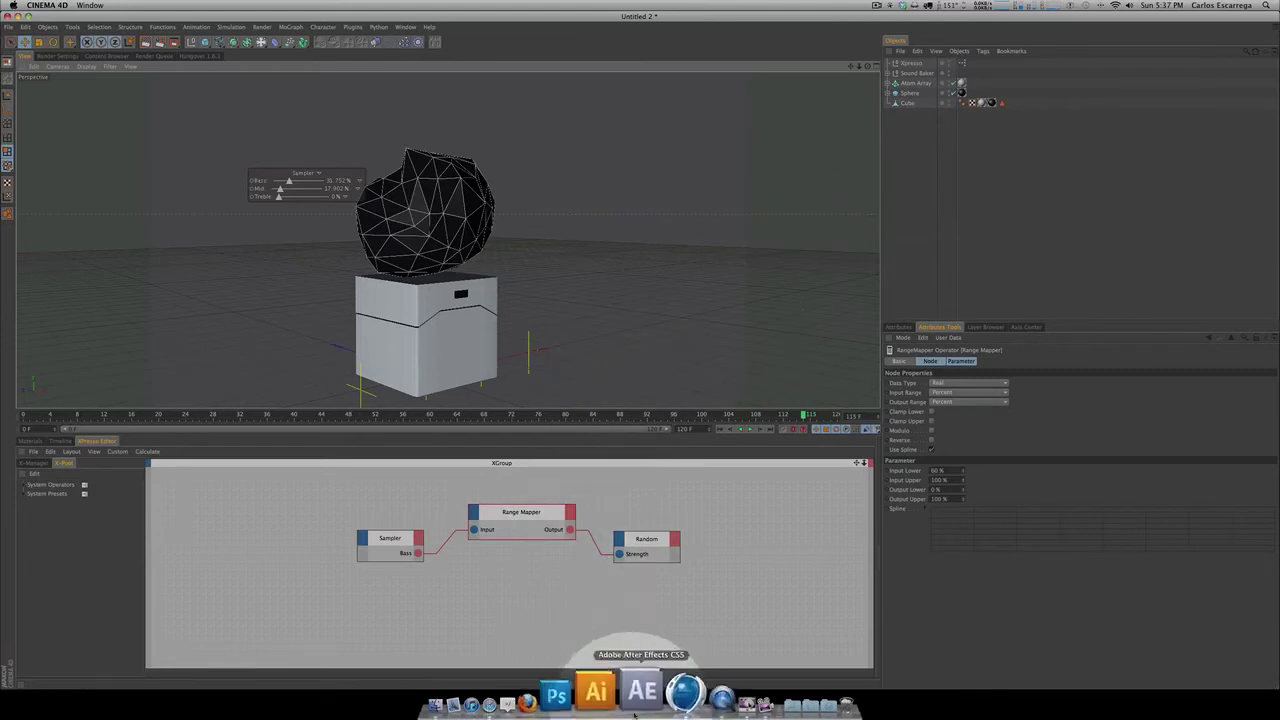
Step: Switch to QuickTime Player and scrub back through Orchid.mp4 to examine the text graphic beside the sphere
left_click(685, 692)
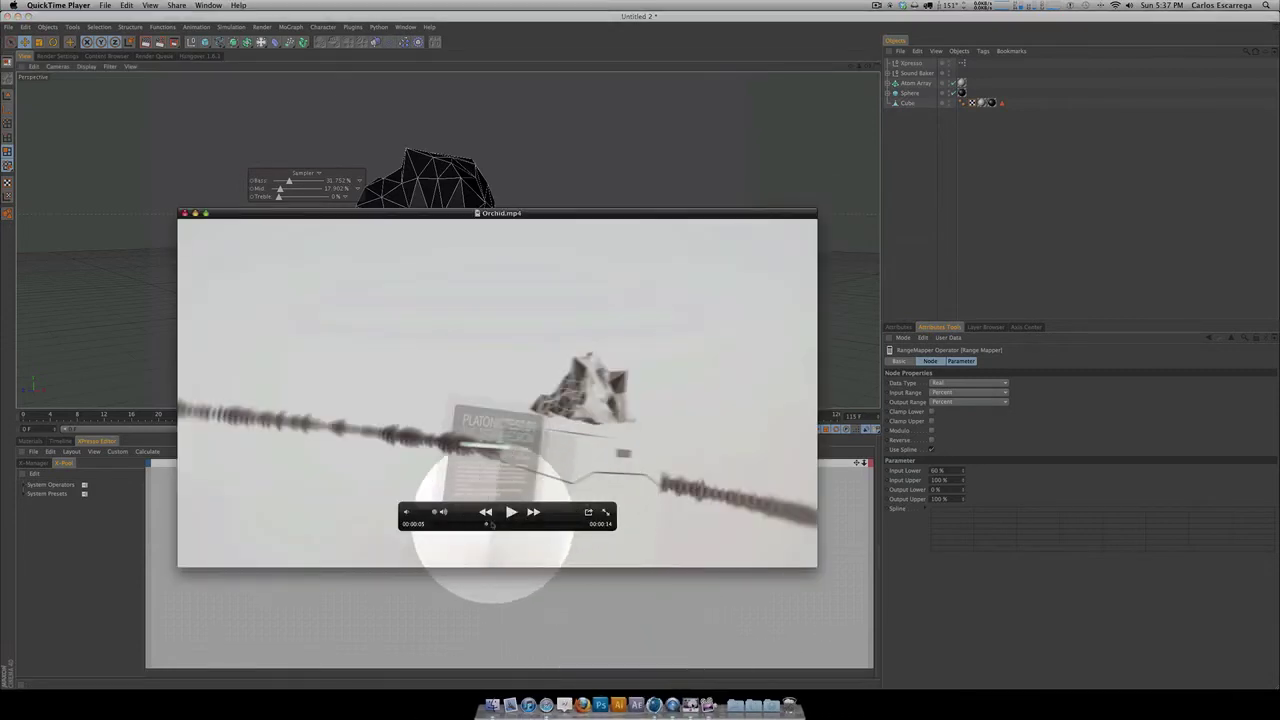
left_click_drag(491, 524, 461, 524)
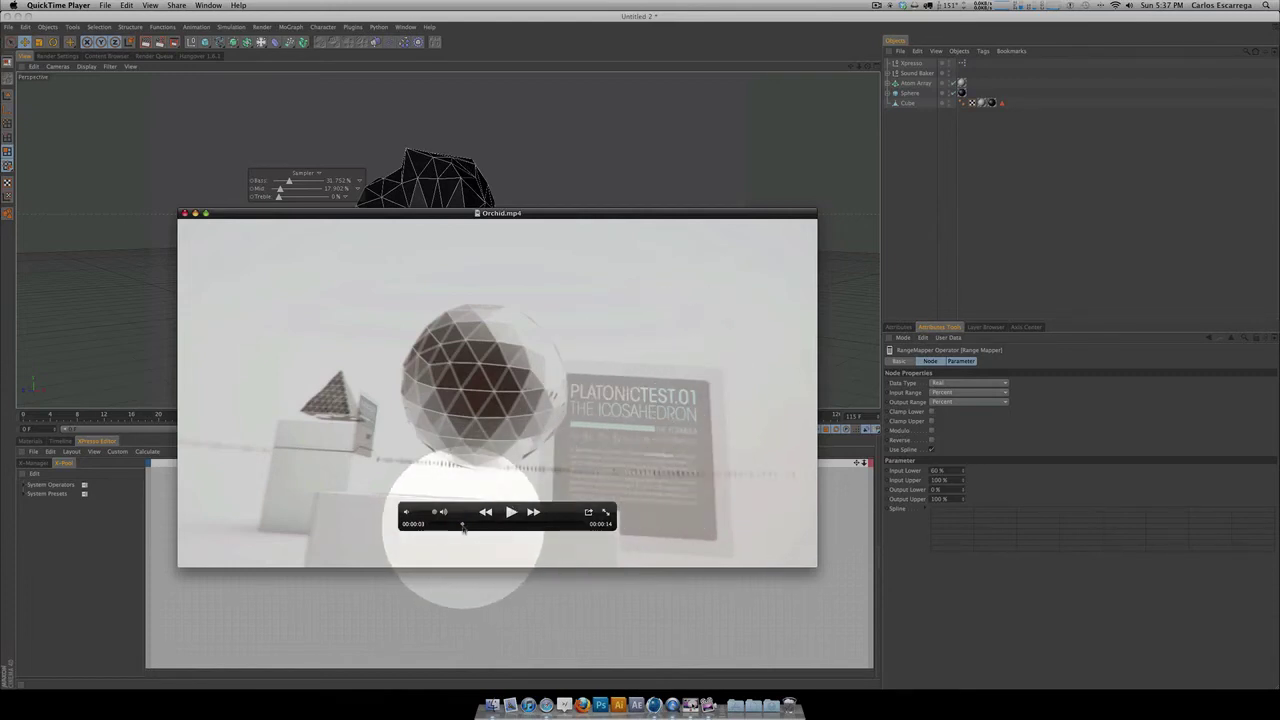
mouse_move(462, 523)
left_mouse_down()
mouse_move(492, 523)
mouse_move(456, 523)
left_mouse_up()
Step: Return to CINEMA 4D, add a Null object and move it into the empty space beside the sphere
left_click(943, 157)
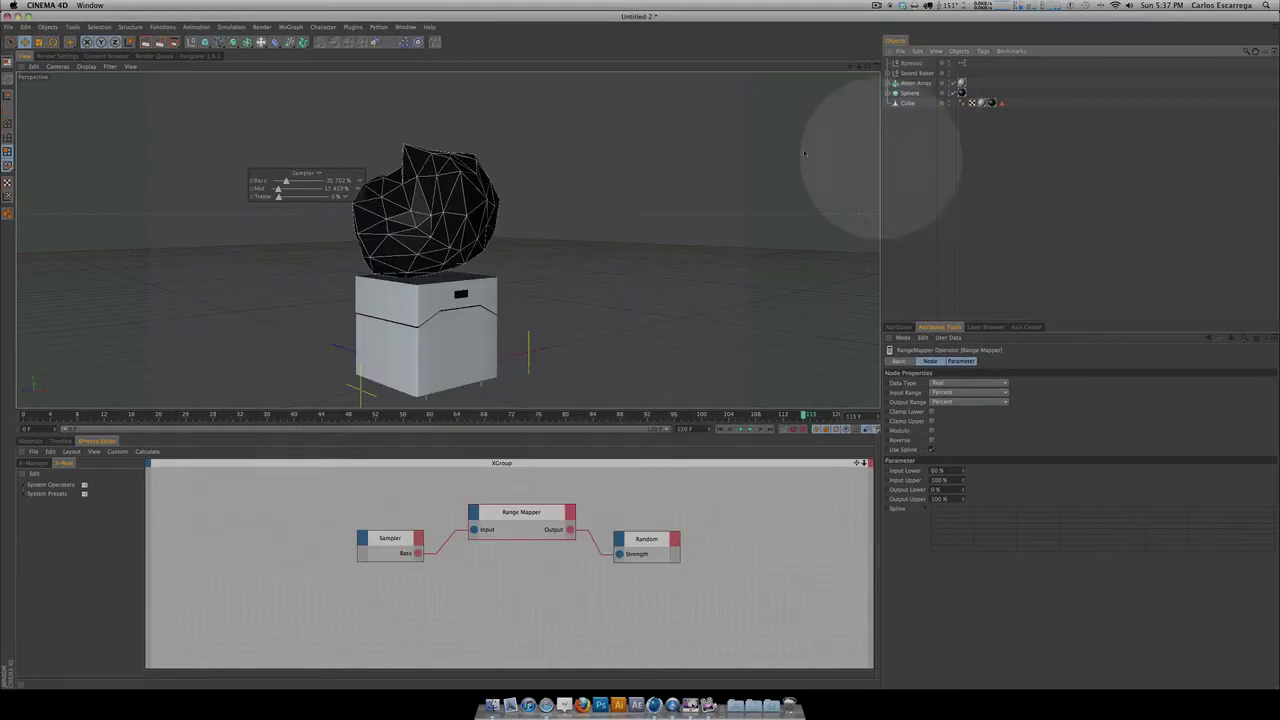
left_click(190, 42)
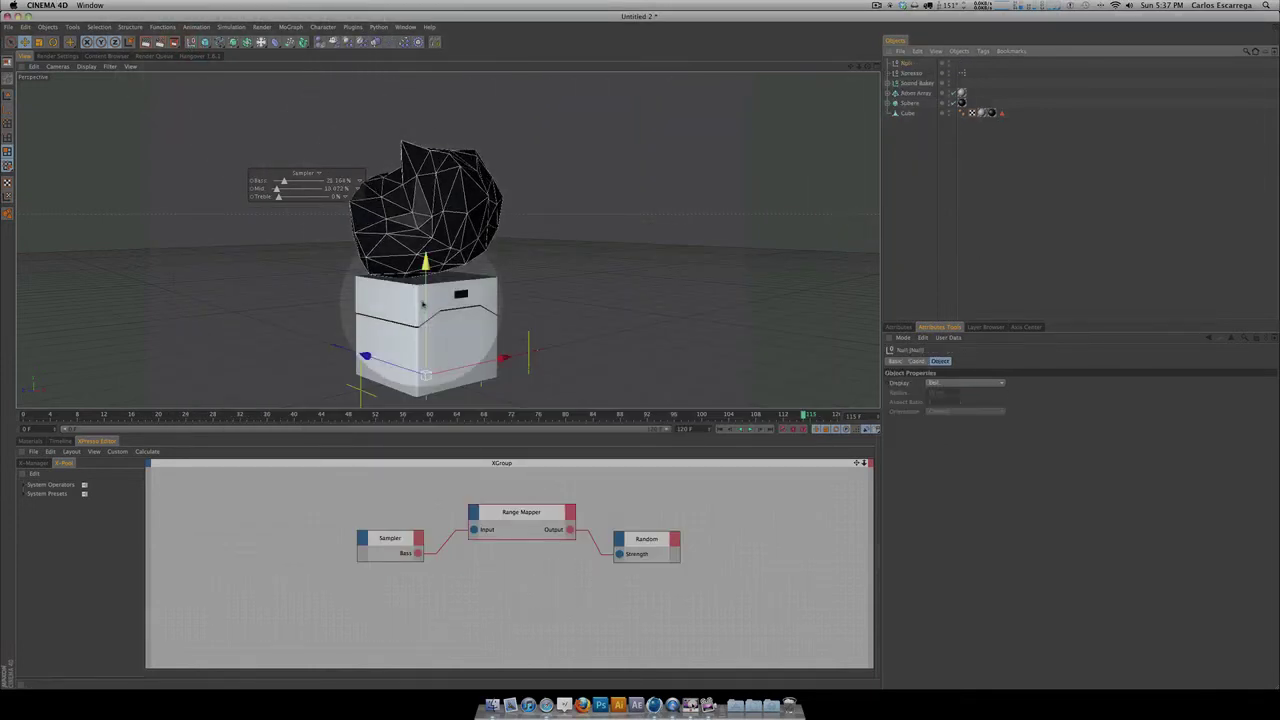
left_click_drag(422, 306, 609, 214)
key("3")
key("3")
Step: Rename the new Null object as GRAFICO ESFERA
left_click(905, 63)
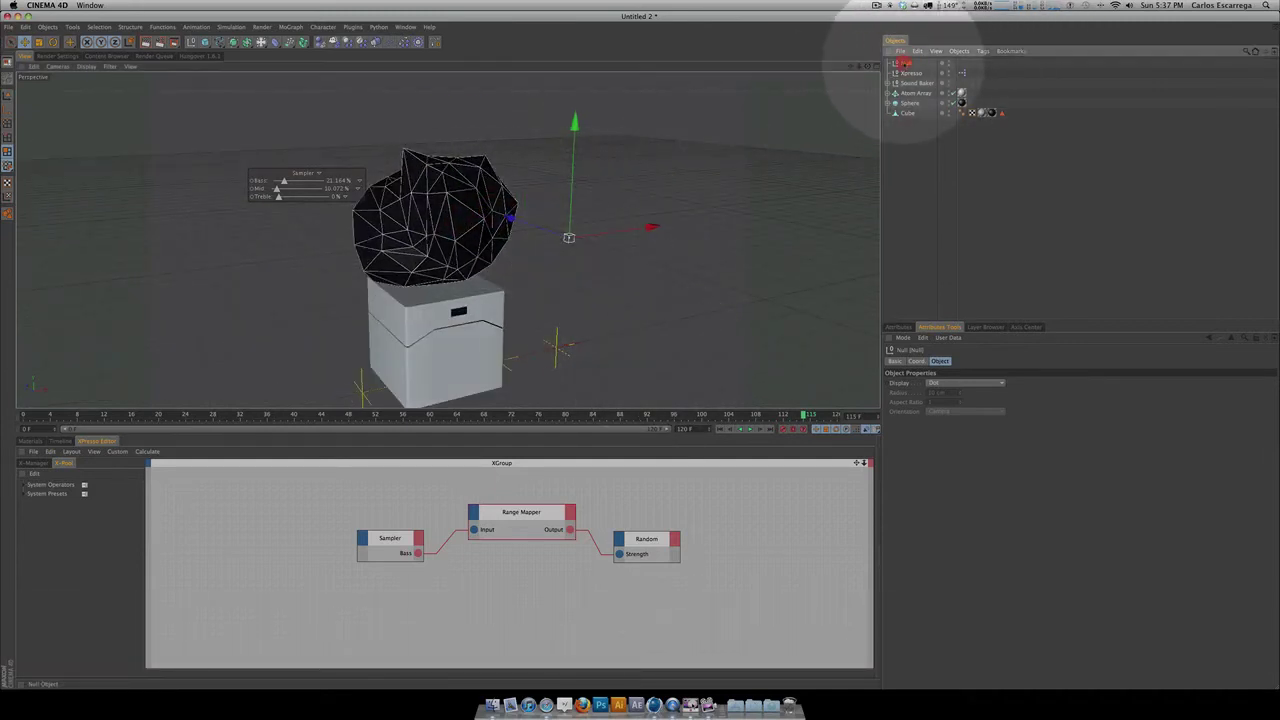
double_click(905, 63)
type("G")
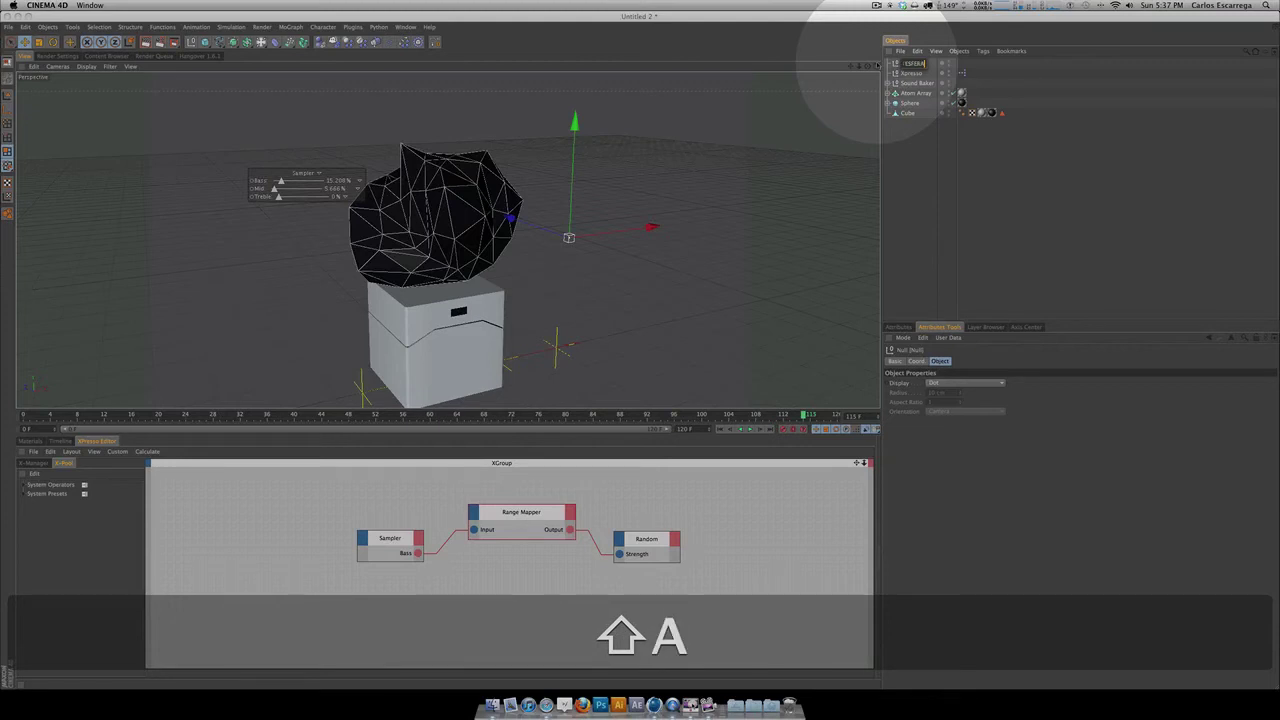
key("Return")
Step: Add an External Compositing tag to the GRAFICO ESFERA null and check the null's position beside the sphere
left_click(984, 51)
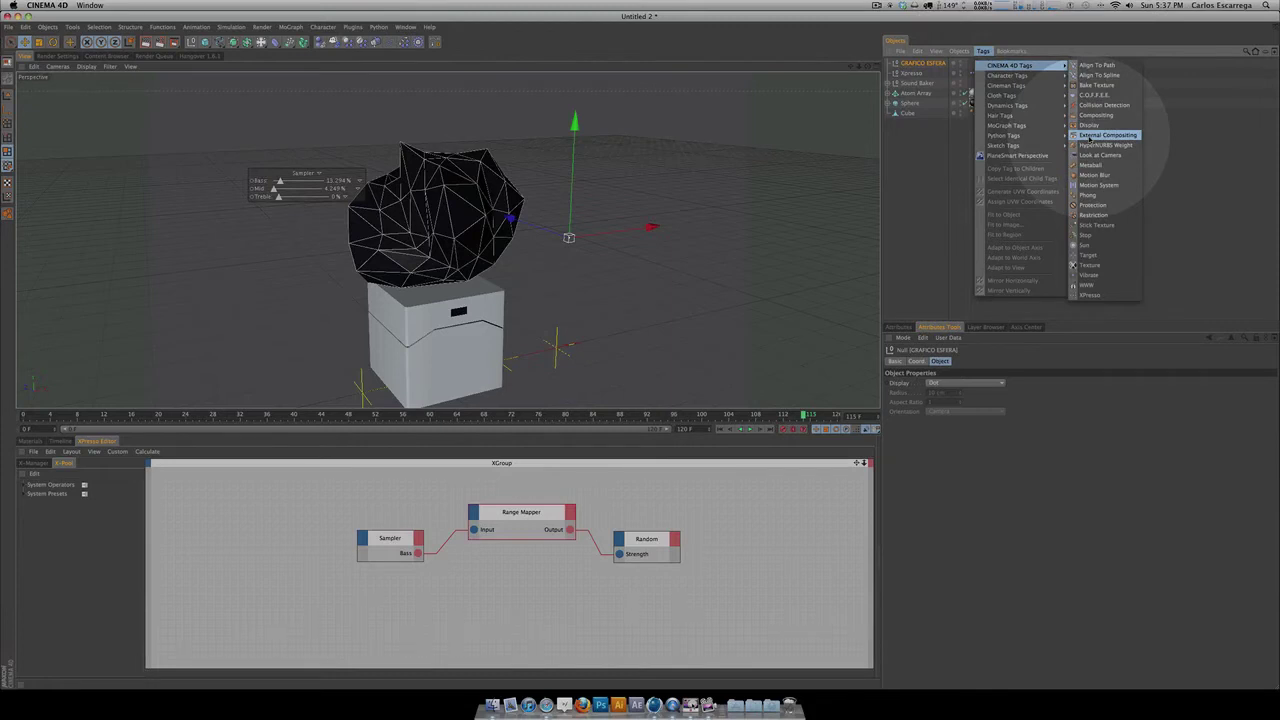
left_click(1089, 135)
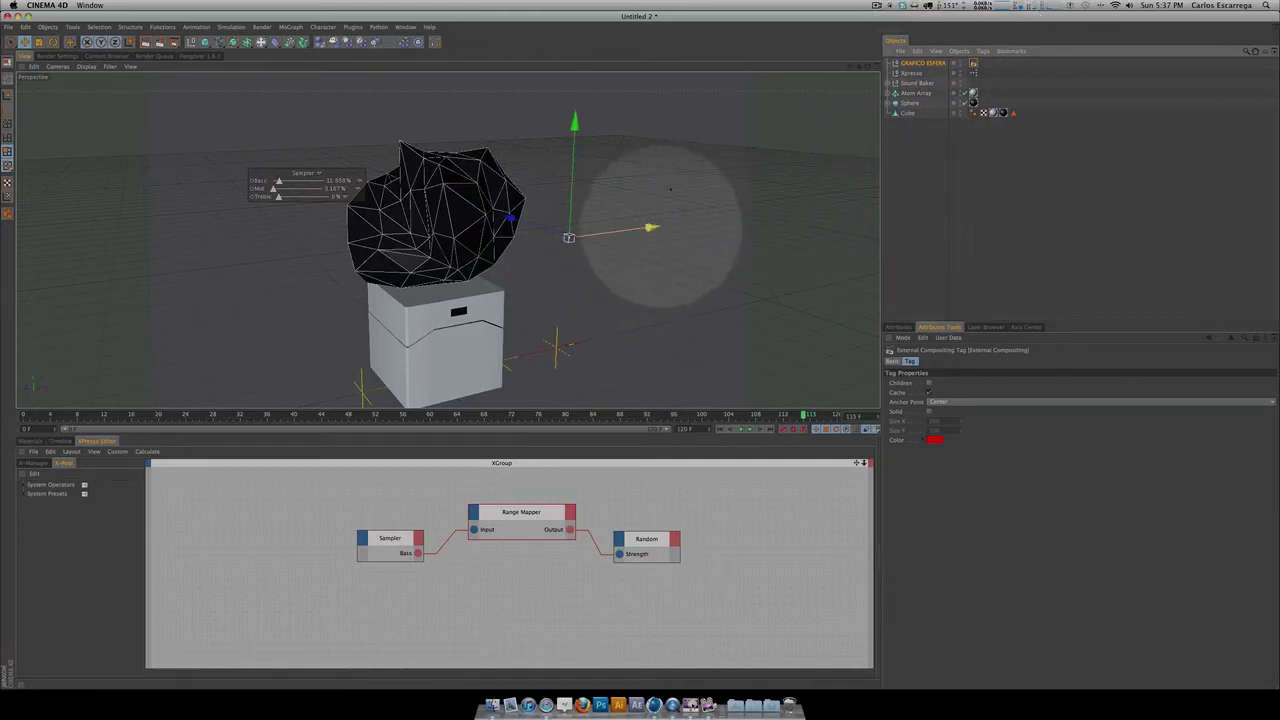
left_click_drag(617, 268, 530, 275, "alt")
mouse_move(642, 350)
left_mouse_down("alt")
mouse_move(623, 357)
mouse_move(636, 345)
left_mouse_up("alt")
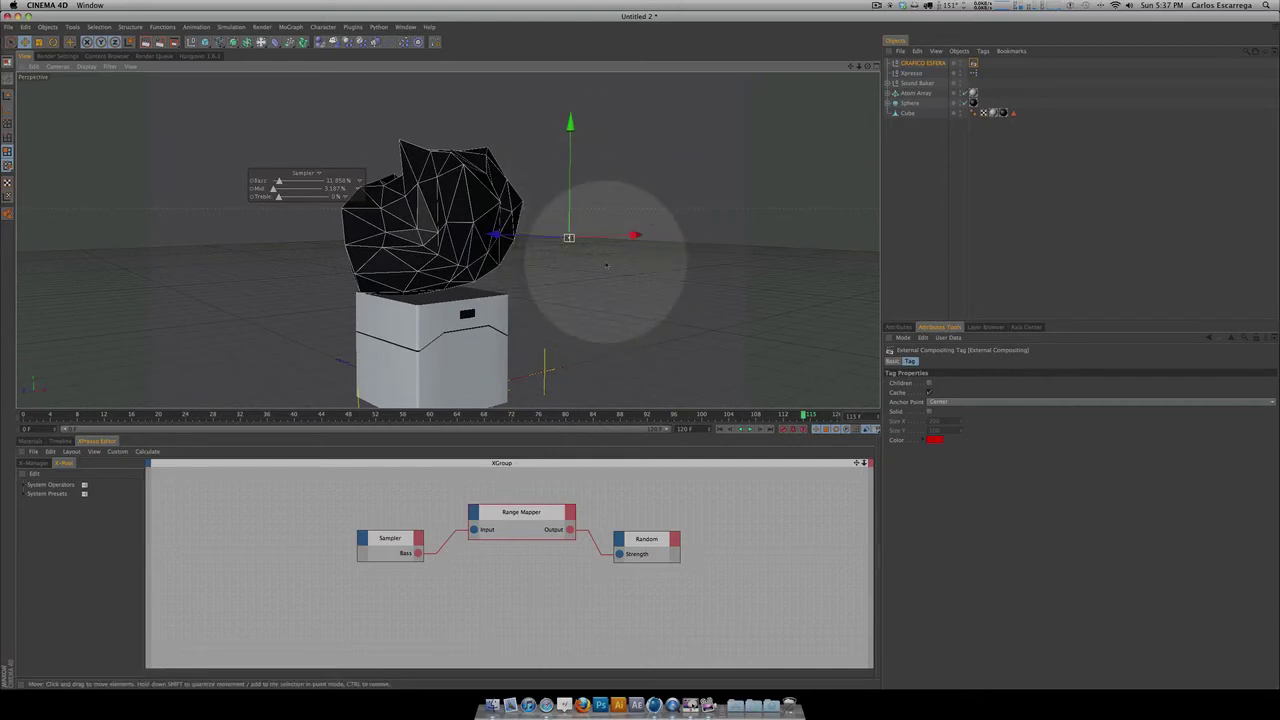
Step: Switch to QuickTime Player and scrub forward through Orchid.mp4 to examine the ring passing around the sphere and box
left_click_drag(622, 348, 632, 252, "alt")
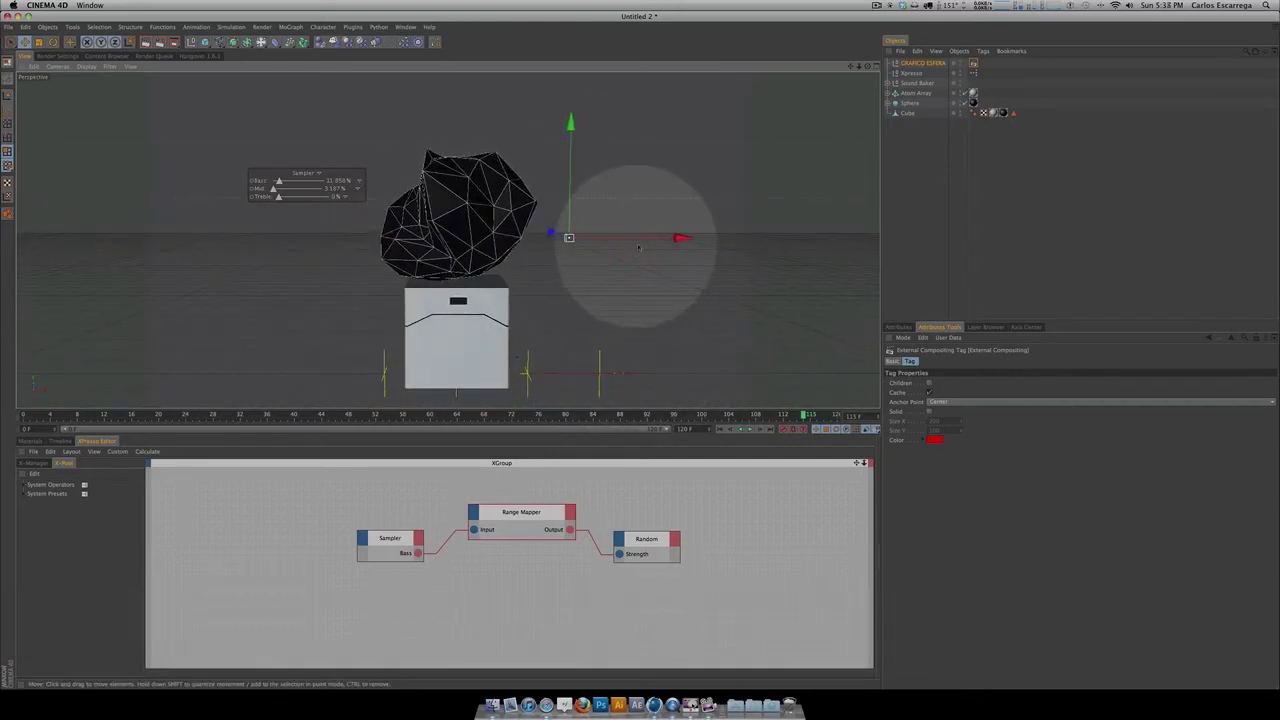
left_click(673, 704)
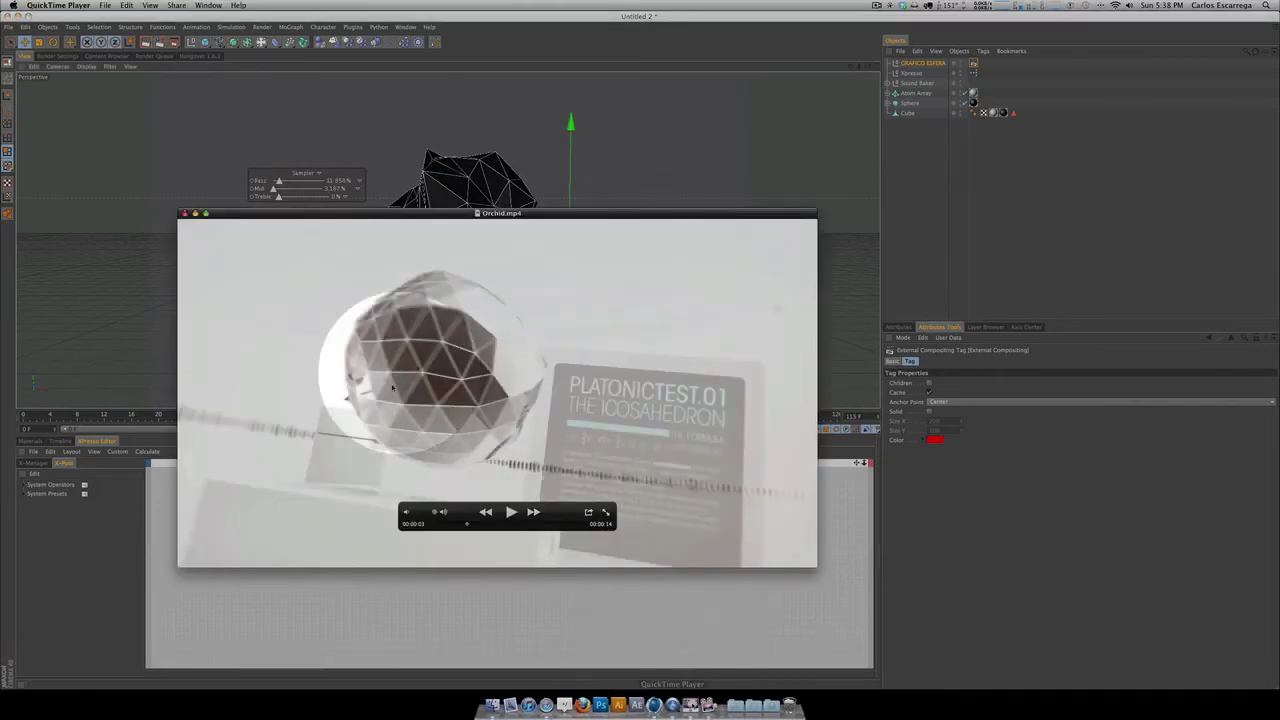
left_click(486, 512)
mouse_move(466, 526)
left_mouse_down()
mouse_move(432, 524)
mouse_move(485, 524)
left_mouse_up()
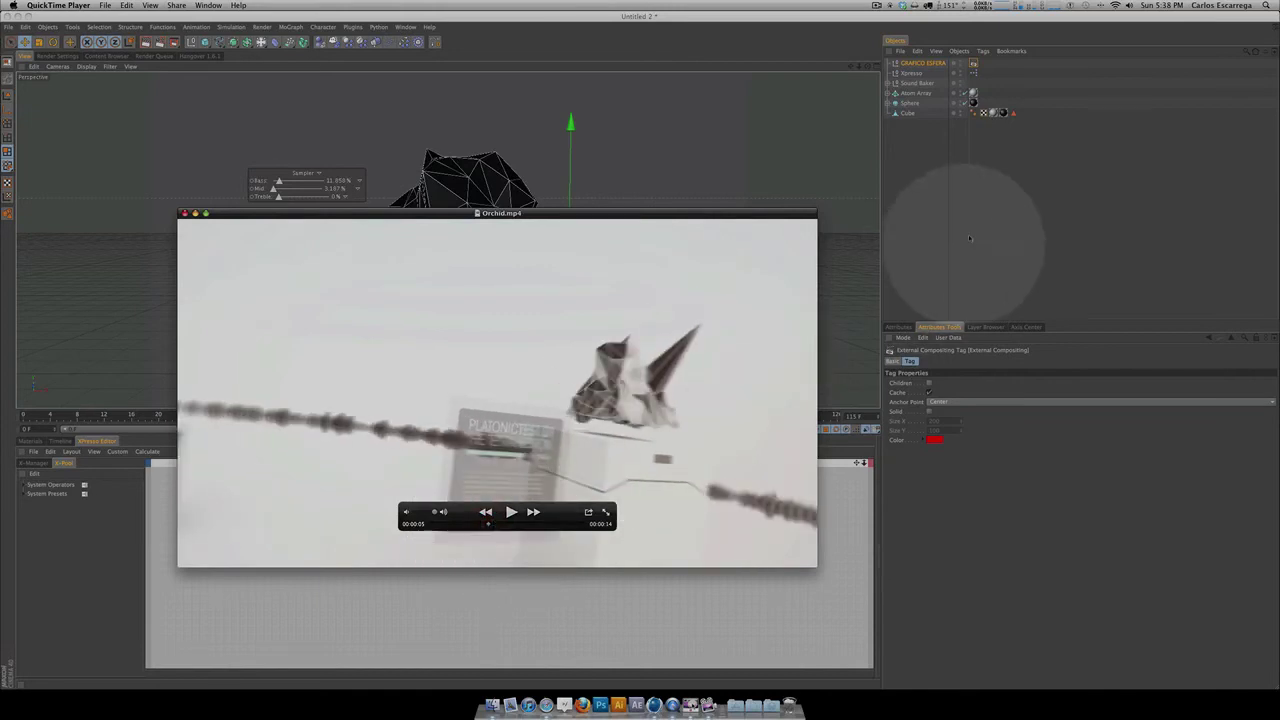
Step: Return to CINEMA 4D and add a Circle spline on the XZ plane at the sphere's height, with a radius of 800 cm
left_click(925, 184)
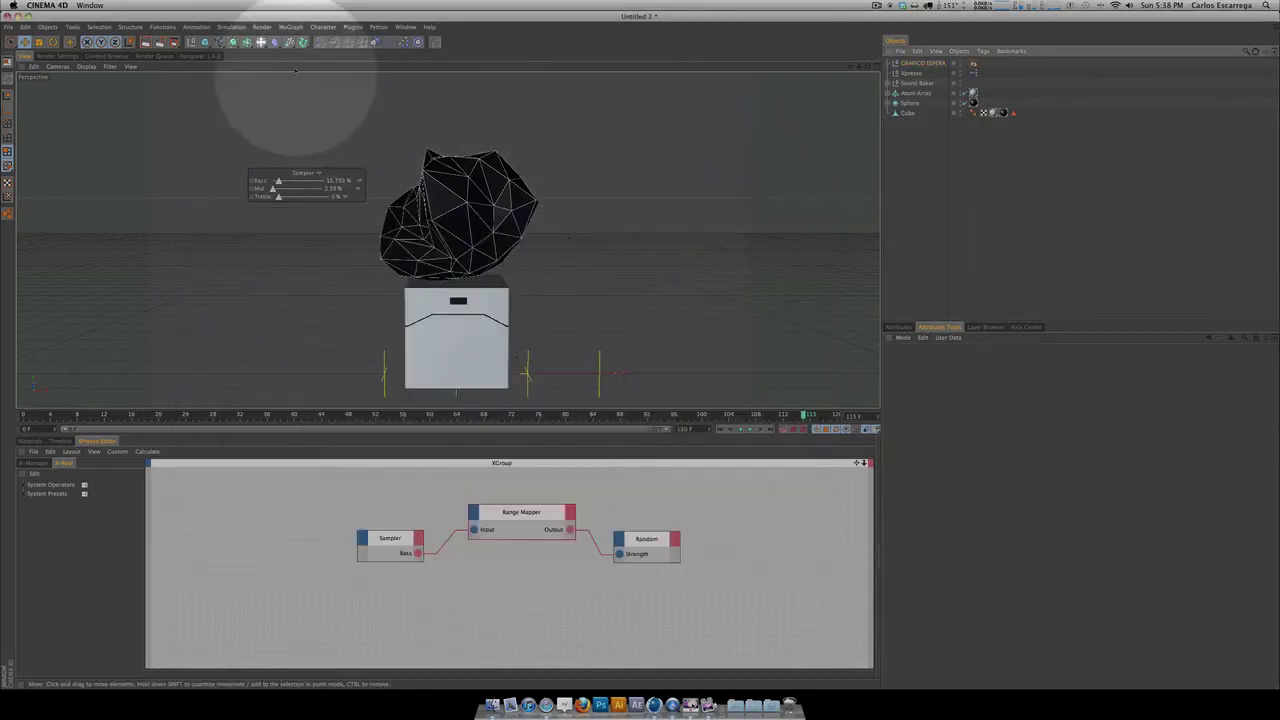
left_click(218, 41)
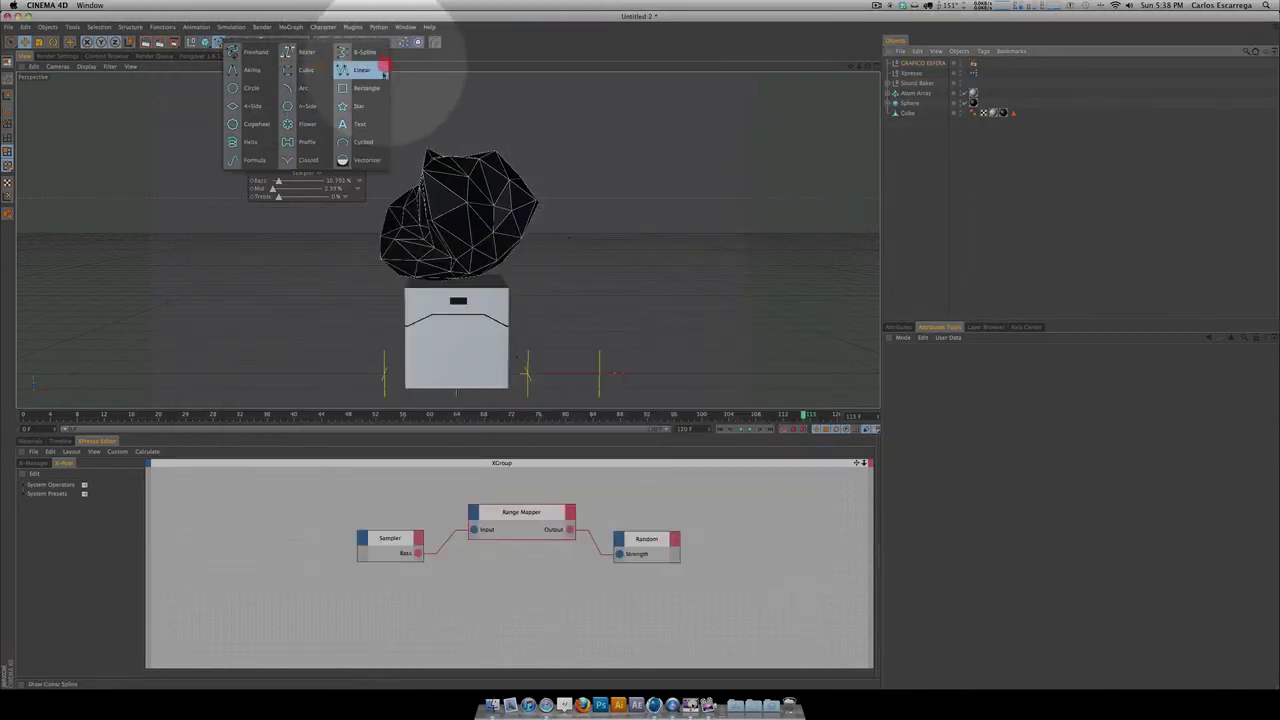
left_click(243, 88)
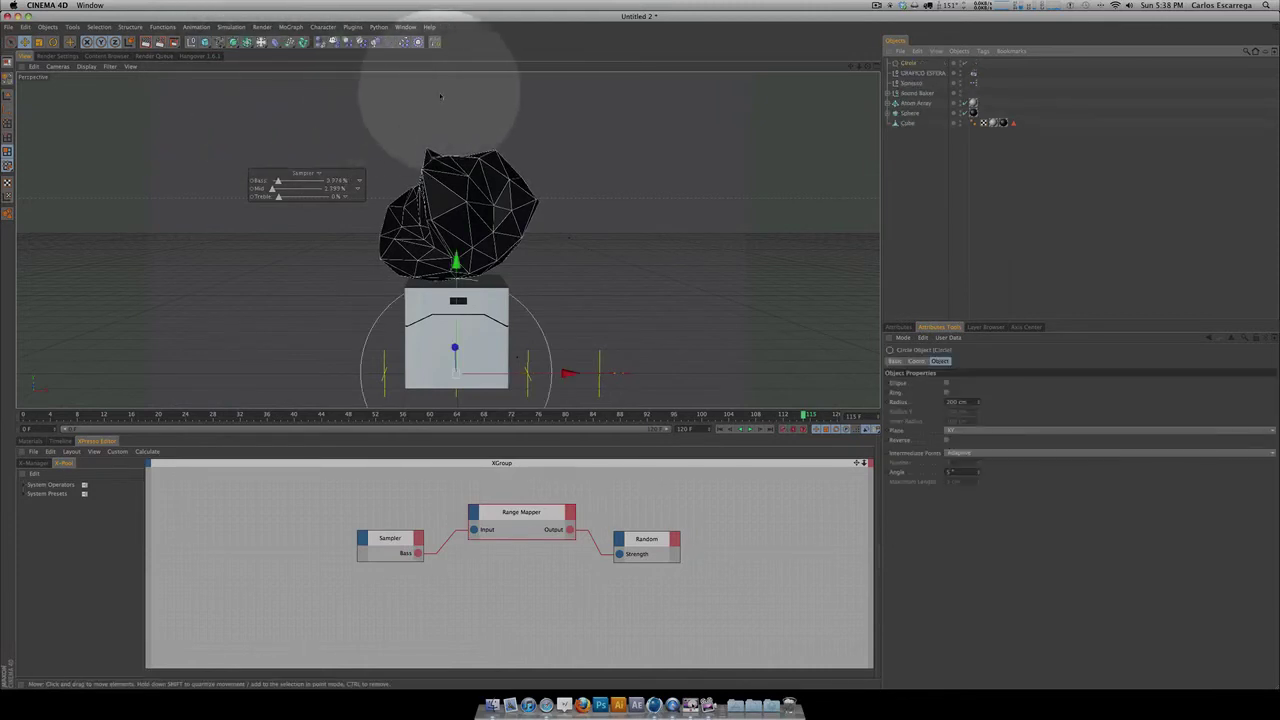
left_click(974, 430)
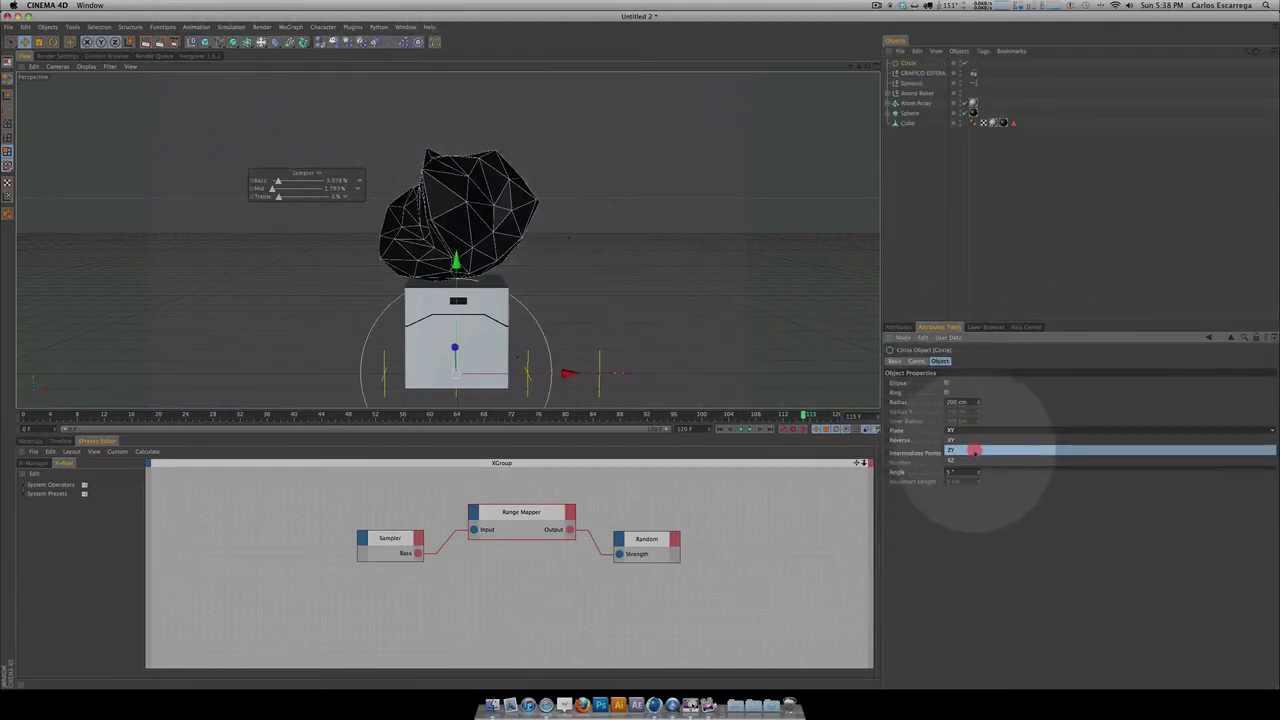
left_click(974, 455)
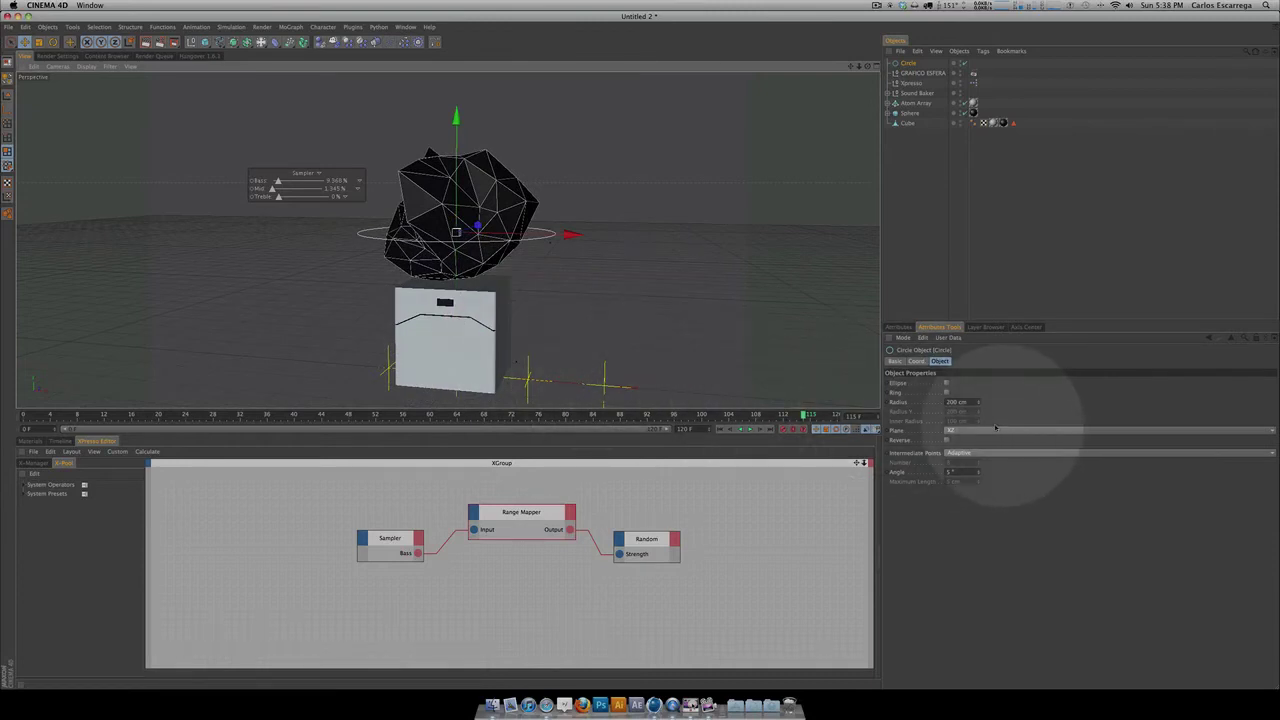
left_click_drag(980, 403, 980, 402, "shift")
type("800")
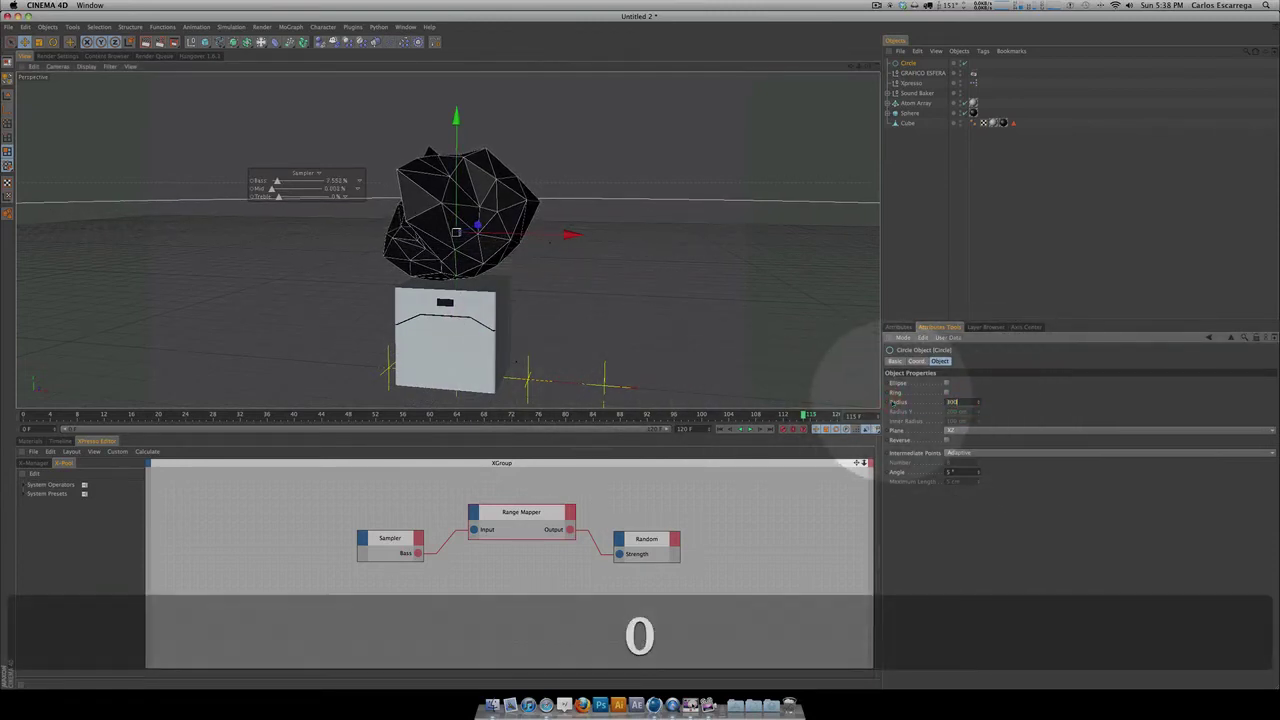
left_click(940, 270)
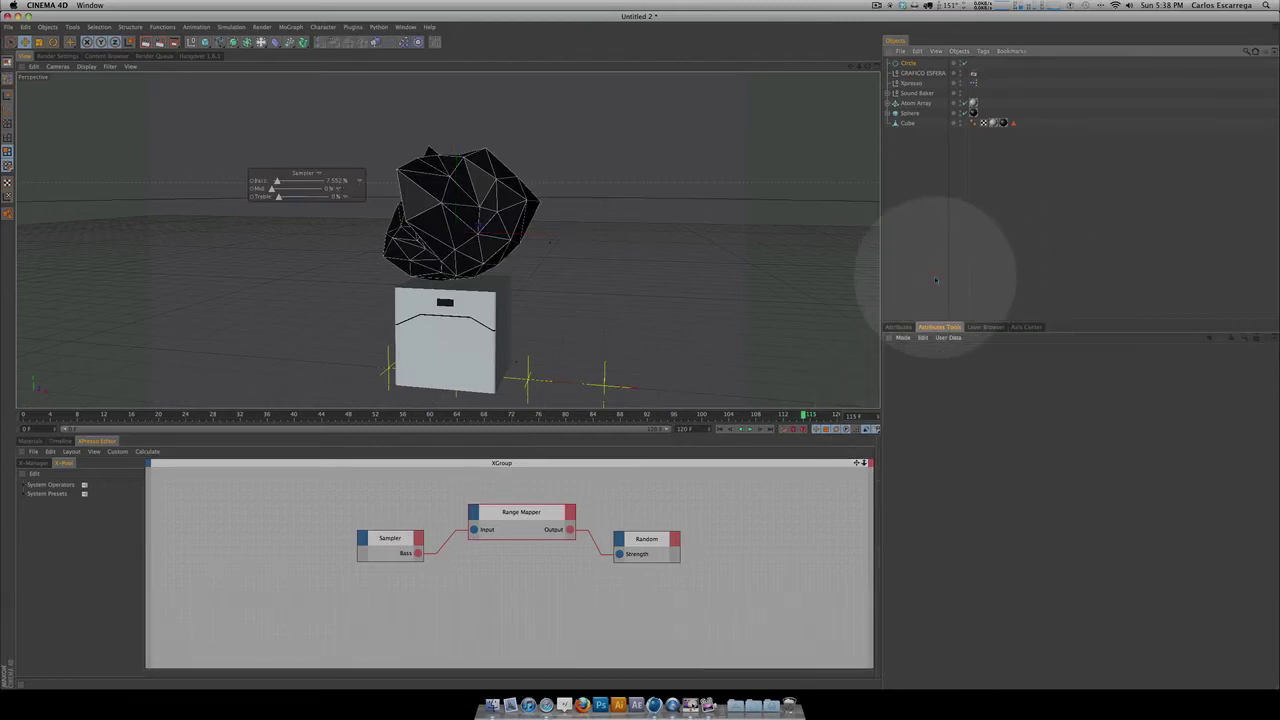
Step: Add a Cylinder oriented along +Z and raise it to the sphere's height
left_click_drag(205, 41, 418, 57)
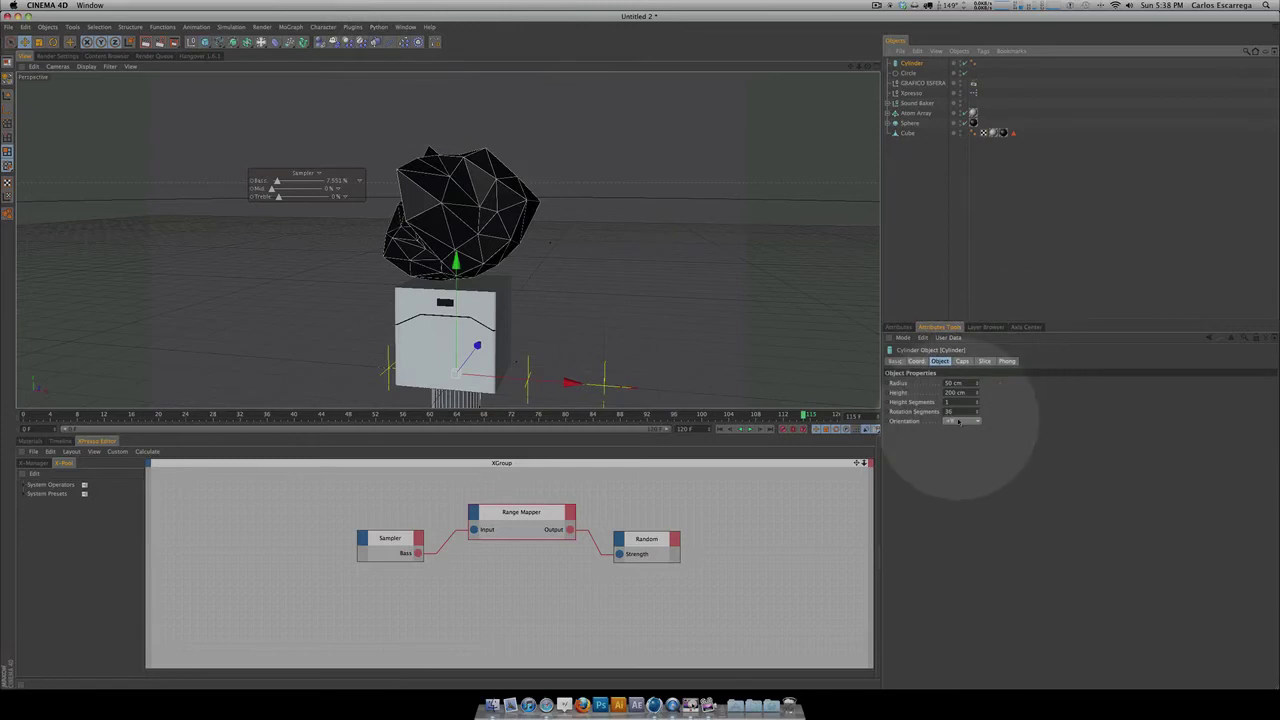
left_click_drag(957, 421, 961, 470)
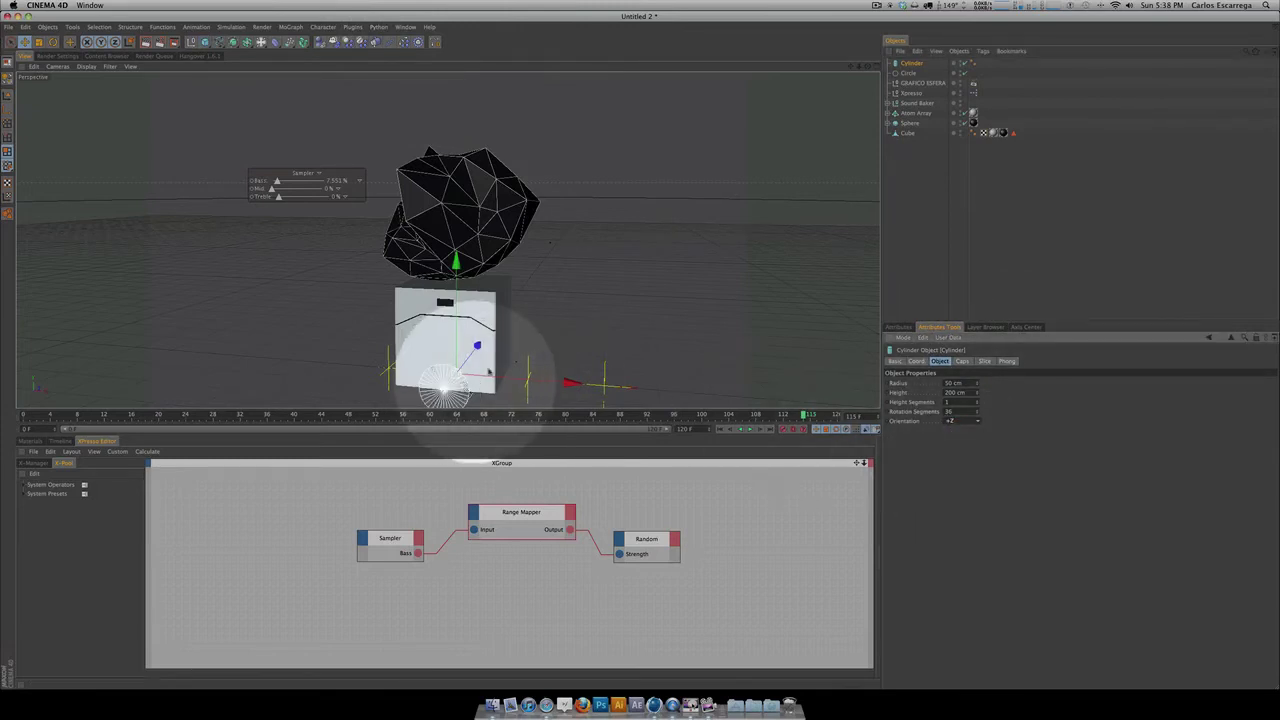
left_click(640, 351)
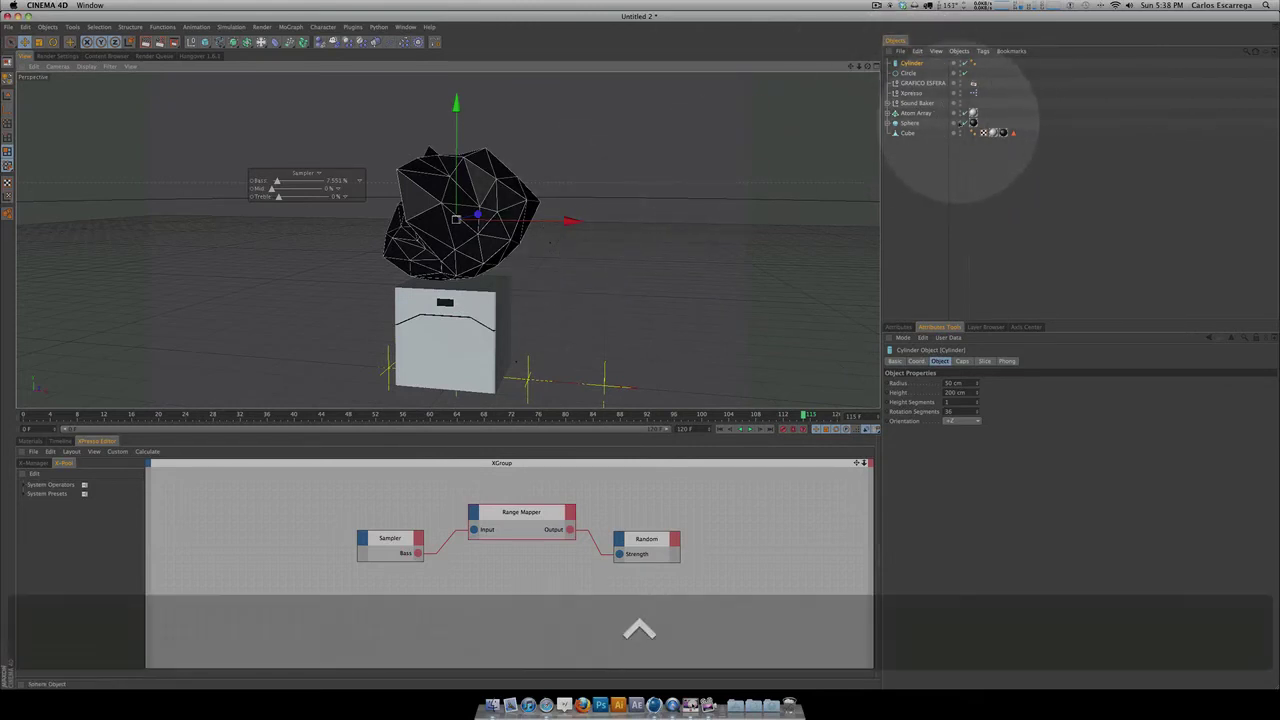
Step: Hide the Sphere, Atom Array and Cube in the viewport so only the cylinder remains
left_click(959, 124)
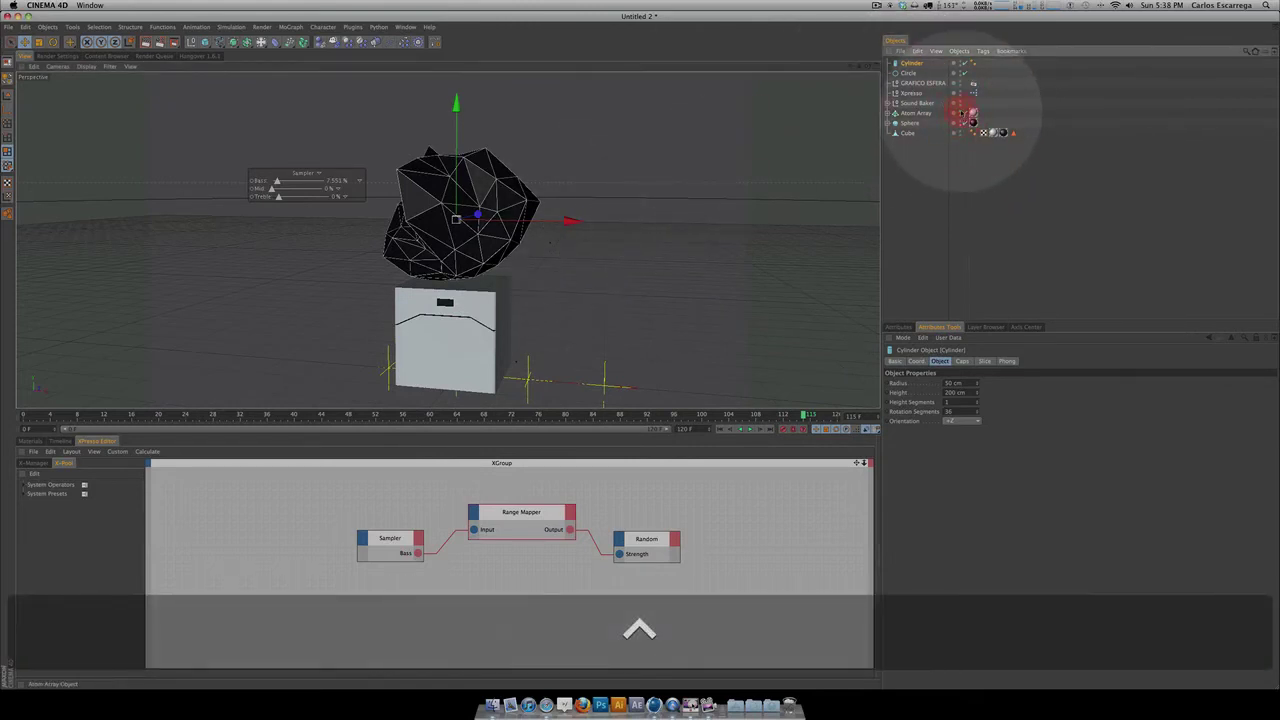
left_click(965, 113)
left_click(965, 113)
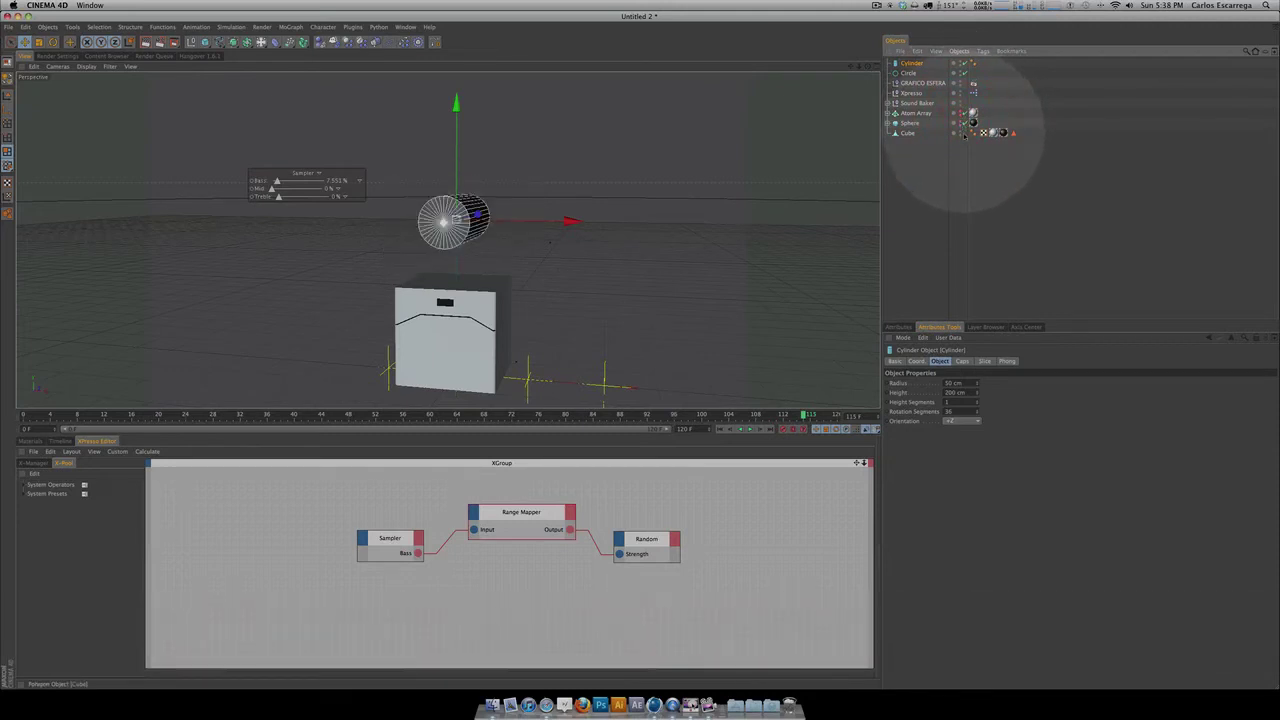
left_click(962, 133, "alt")
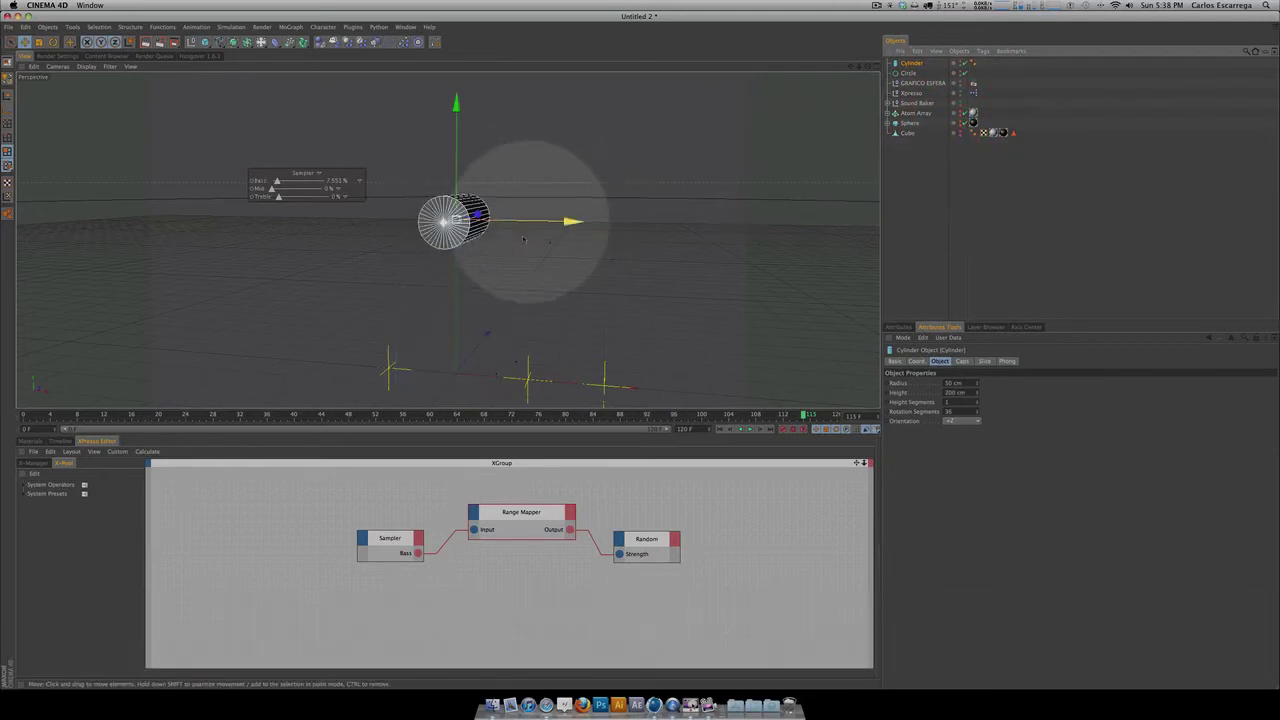
Step: Set the cylinder's height to 15 cm, making it a thin disc
key("3")
left_click_drag(643, 334, 629, 357)
key("3")
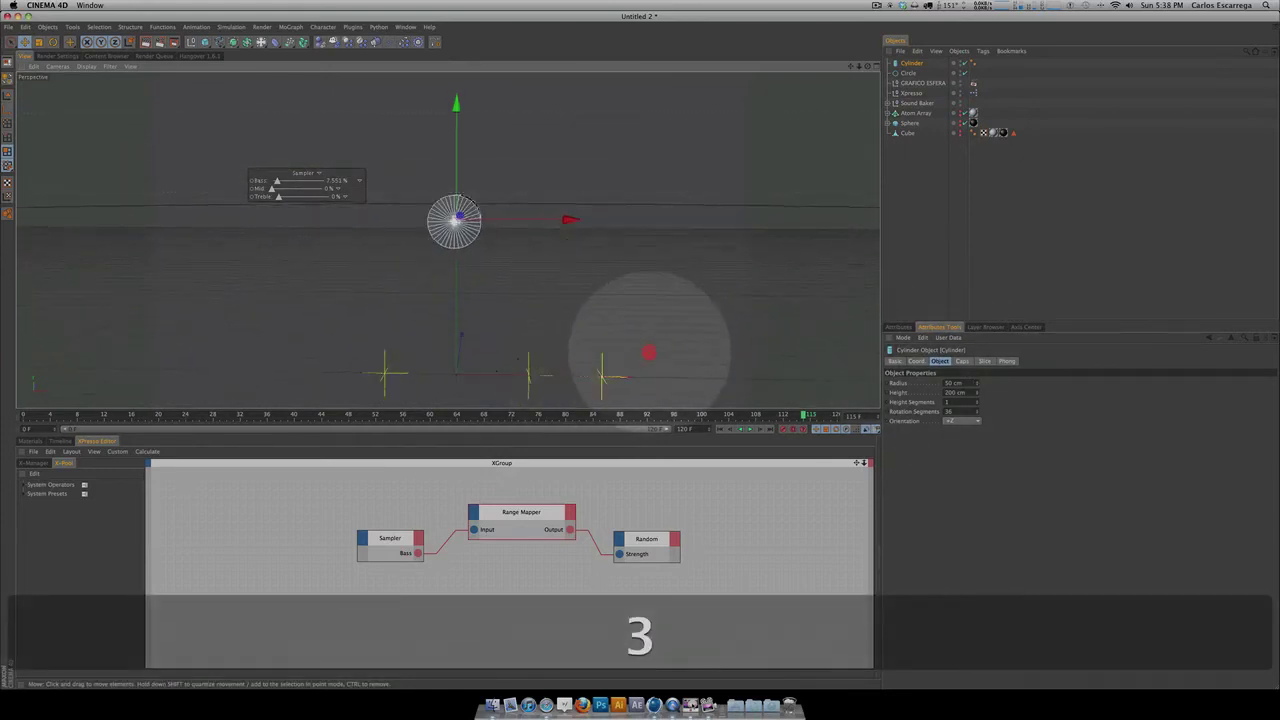
key("3")
left_click_drag(720, 385, 606, 263)
left_click(977, 391)
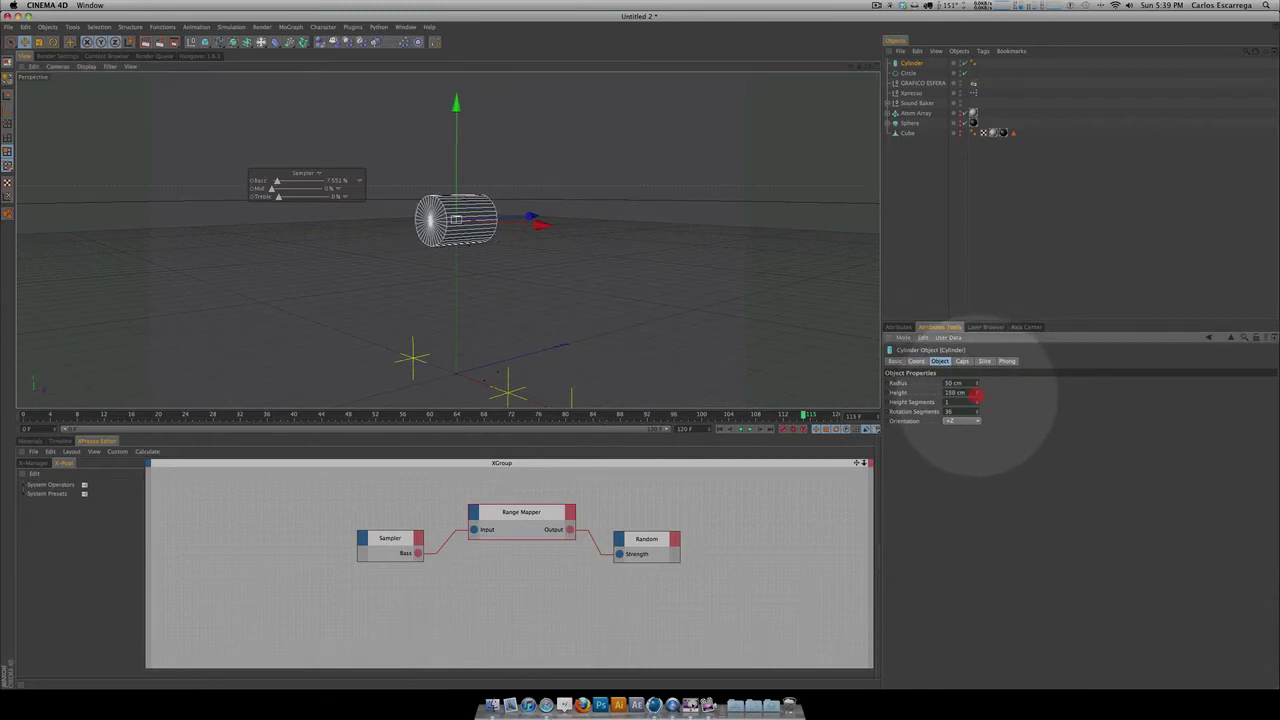
double_click(958, 392)
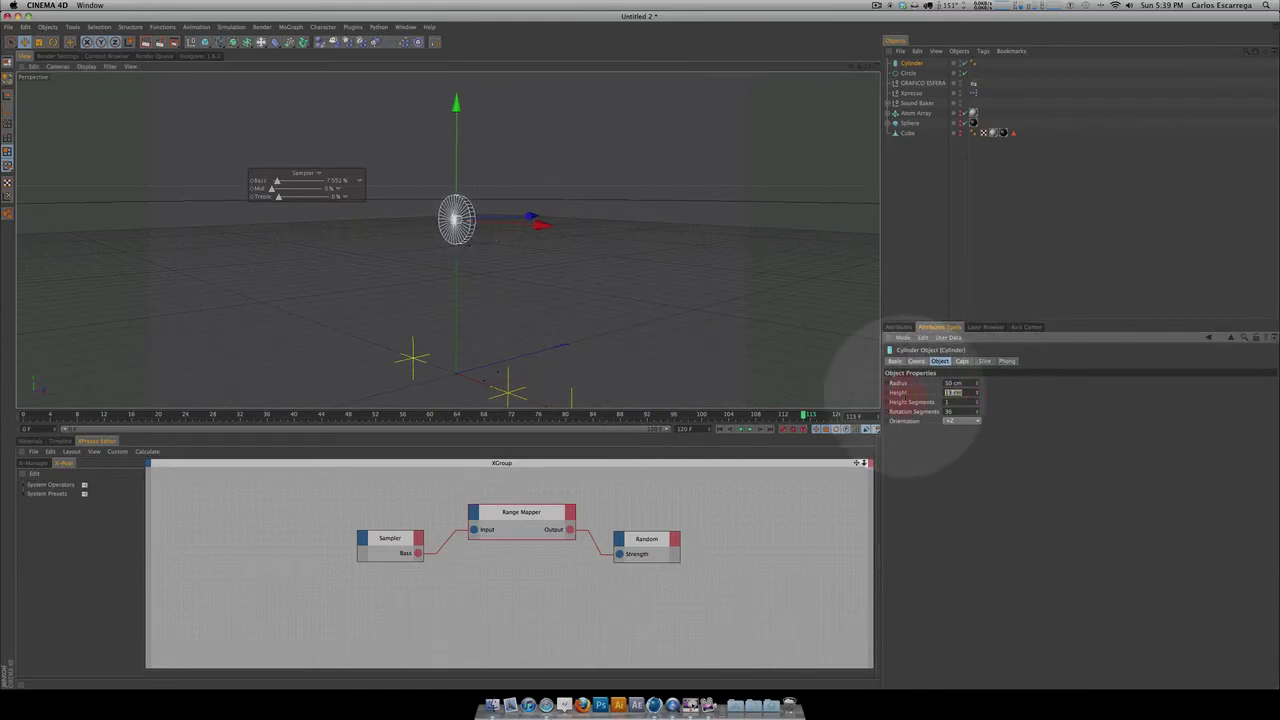
type("15")
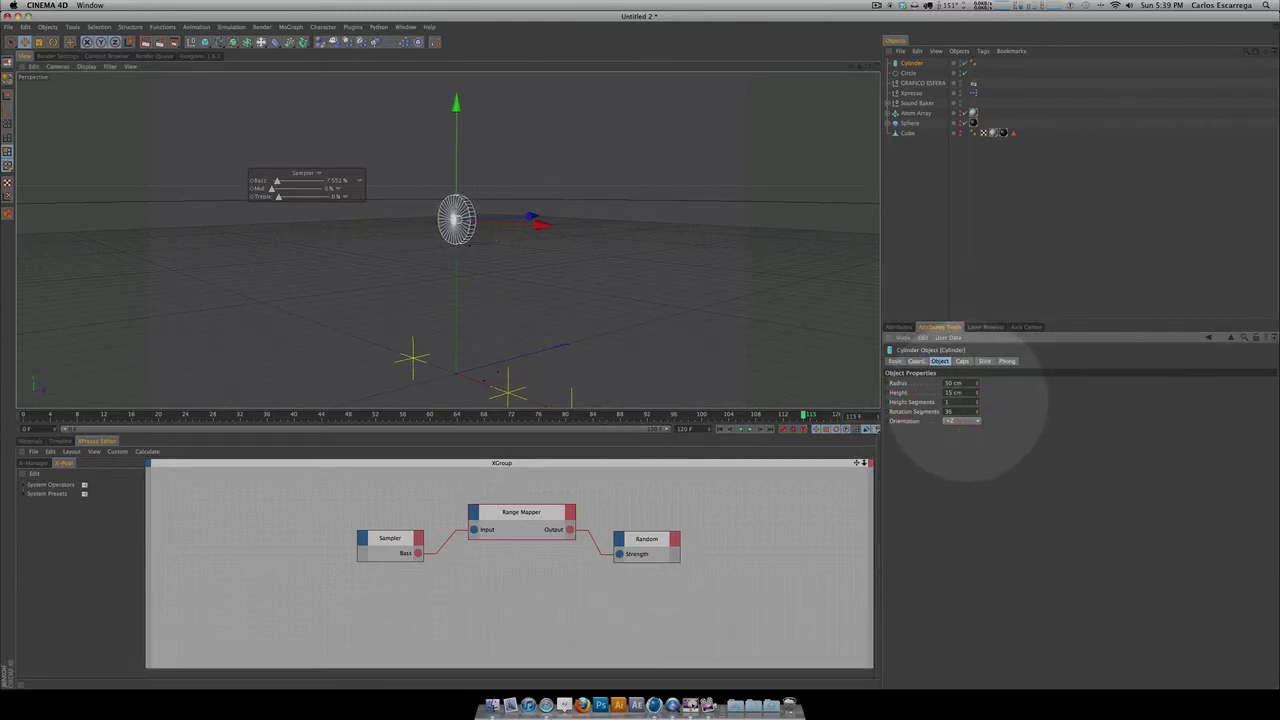
Step: Enable the fillet on the cylinder's caps and check the rounded disc from another angle
left_click(962, 361)
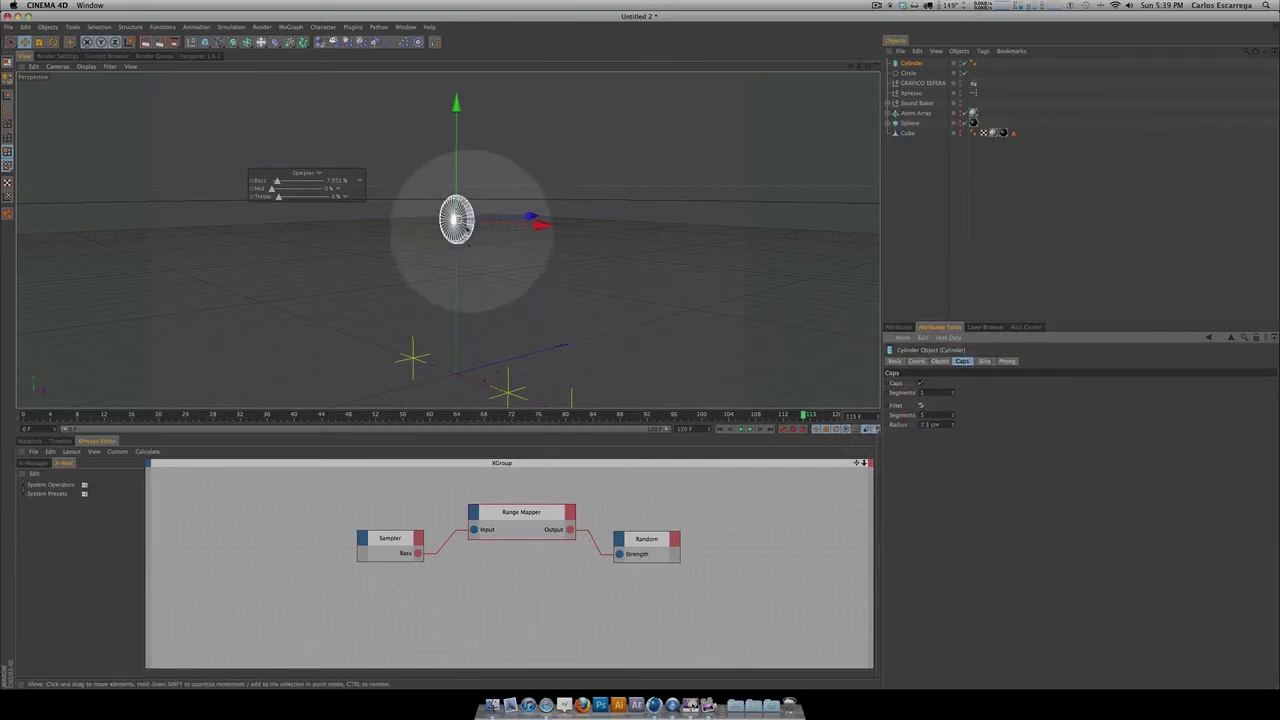
key("3")
mouse_move(486, 233)
left_mouse_down()
mouse_move(649, 351)
mouse_move(616, 340)
mouse_move(669, 351)
mouse_move(620, 351)
mouse_move(630, 348)
left_mouse_up()
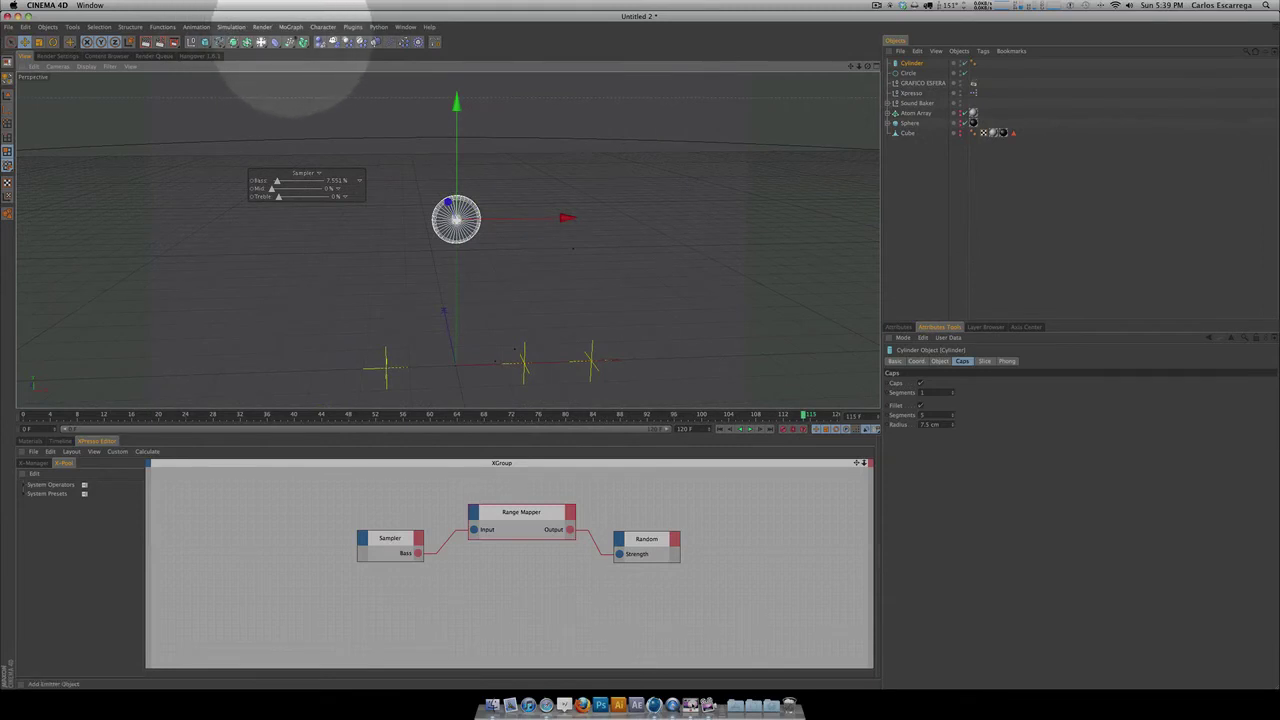
Step: Place the Cylinder inside a MoGraph Cloner, try the Grid Array mode and return the cloner to Linear mode
left_click_drag(304, 41, 327, 110)
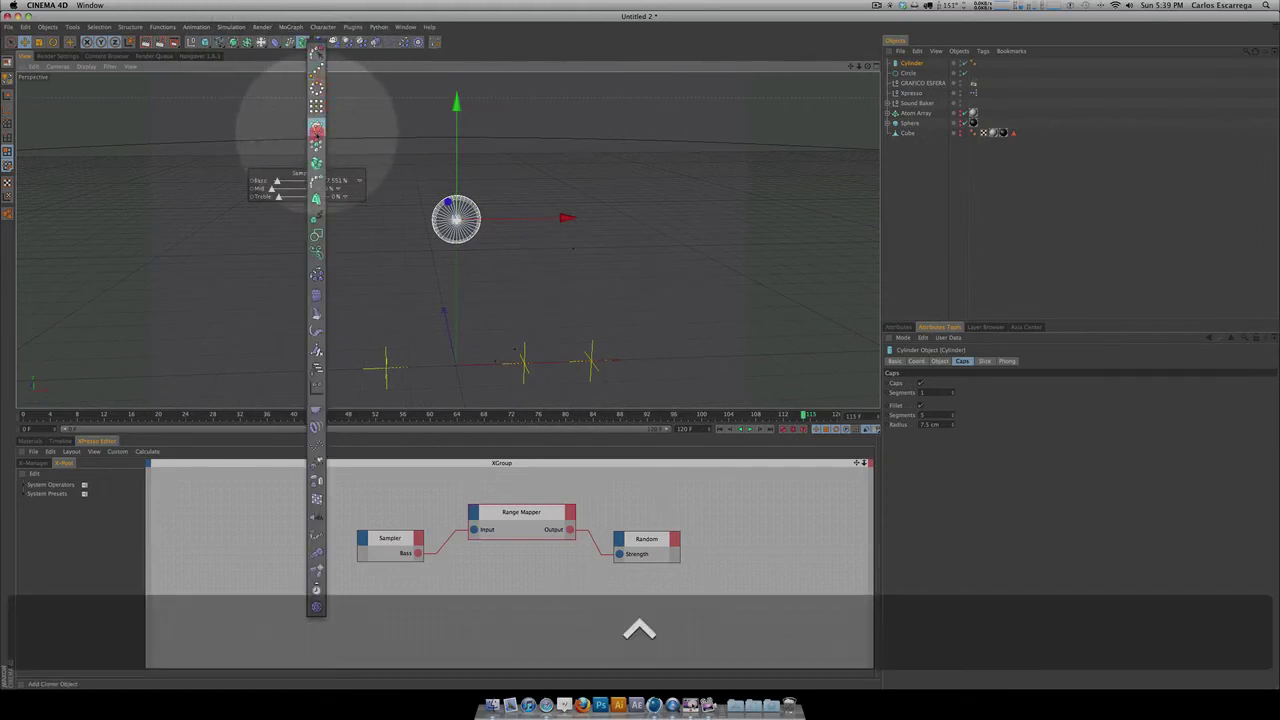
left_click(316, 130, "alt")
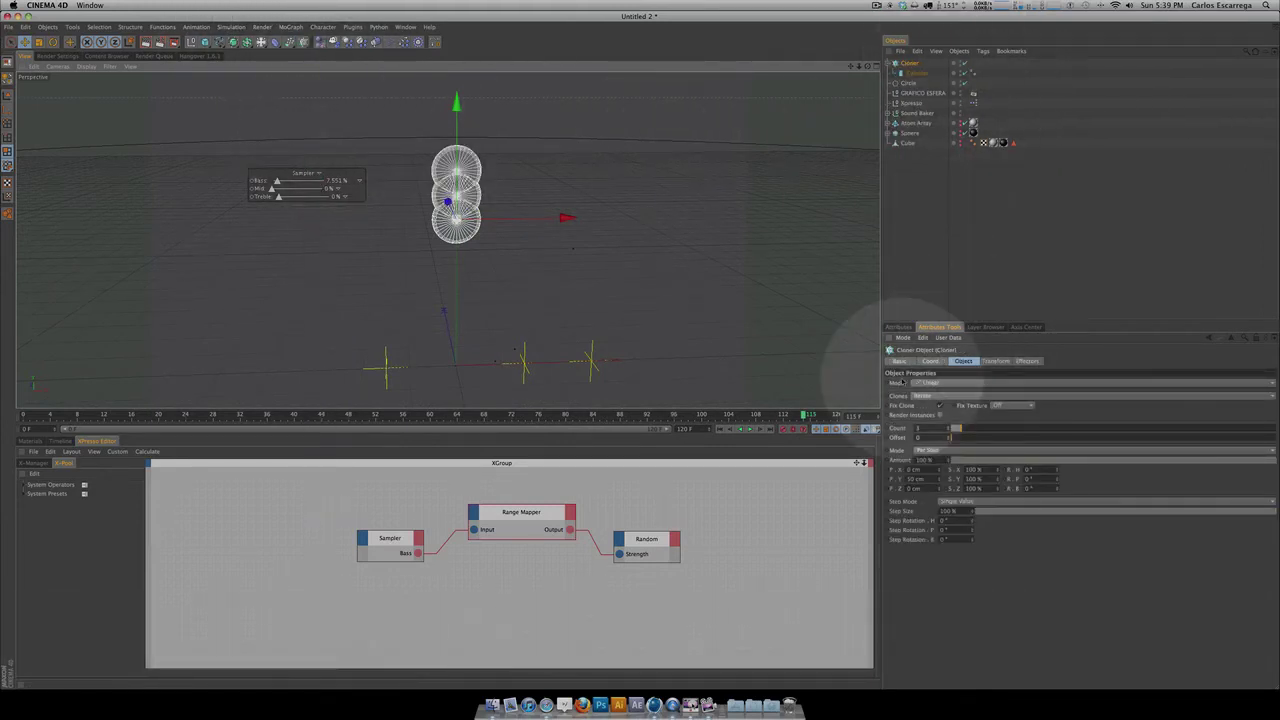
left_click(935, 383)
left_click(943, 440)
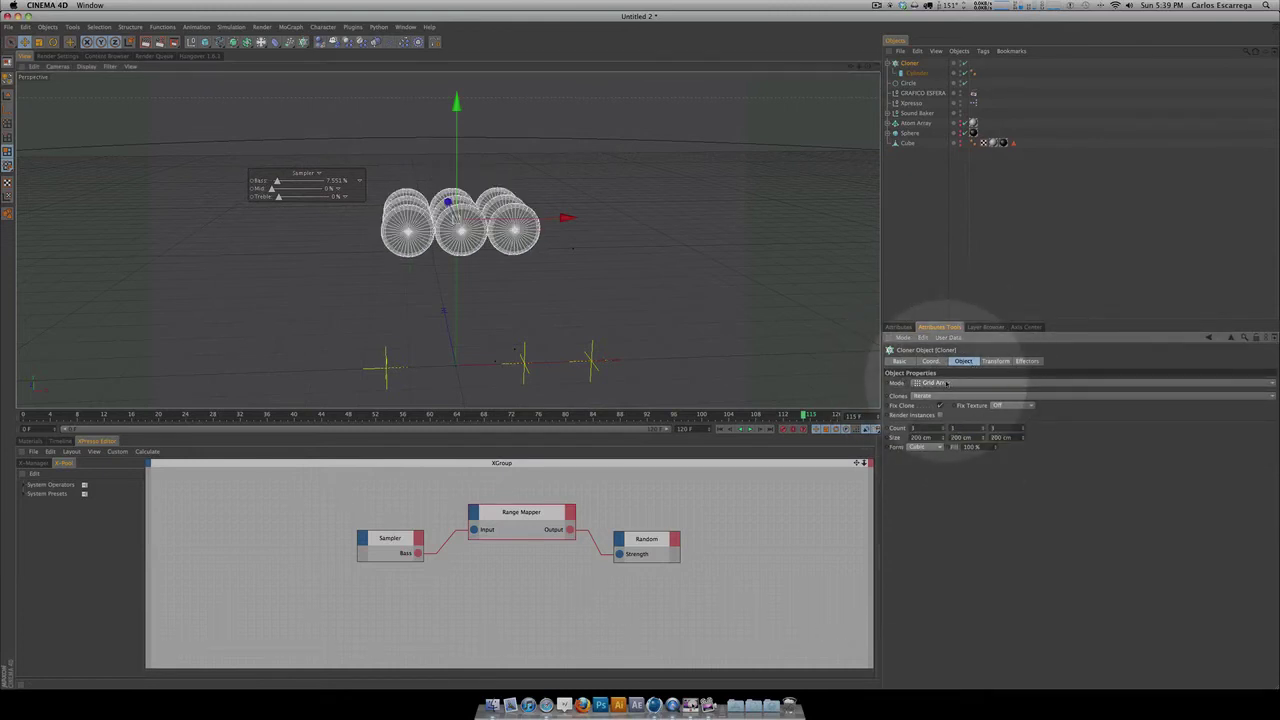
left_click(946, 383)
left_click(940, 404)
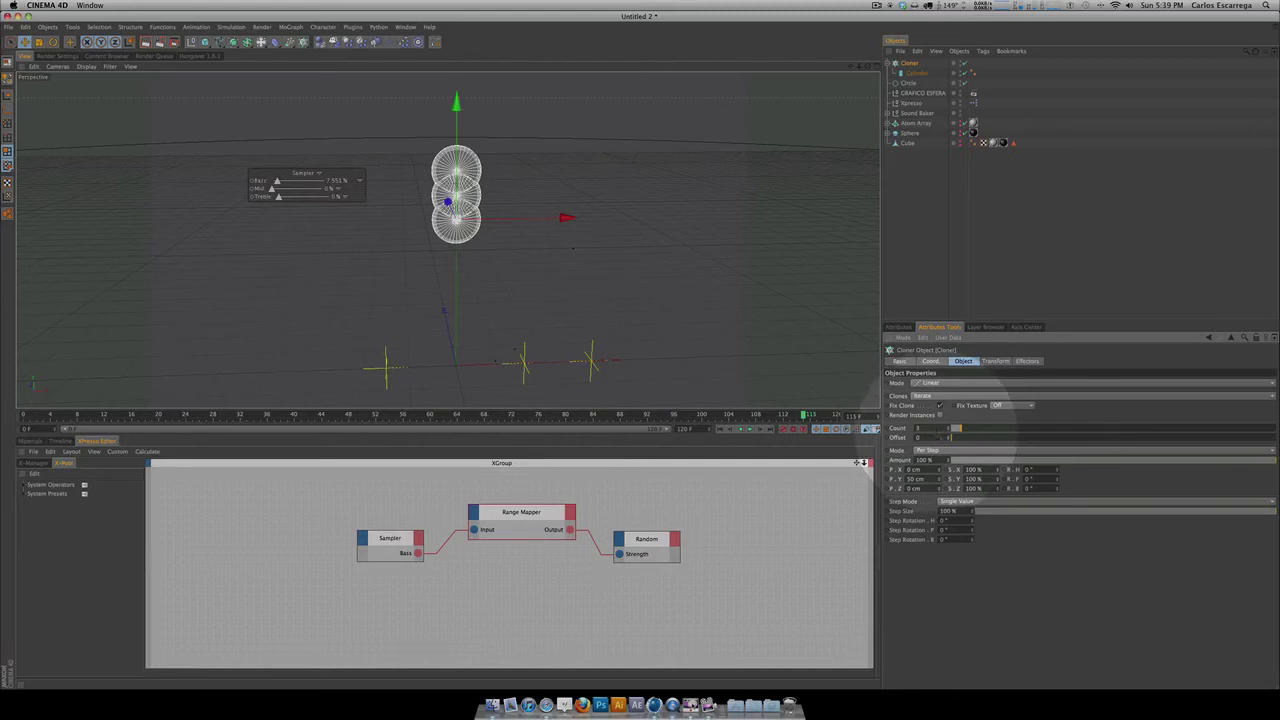
Step: Set the Cloner's Y position offset per step to 0 cm
left_click_drag(931, 480, 889, 480)
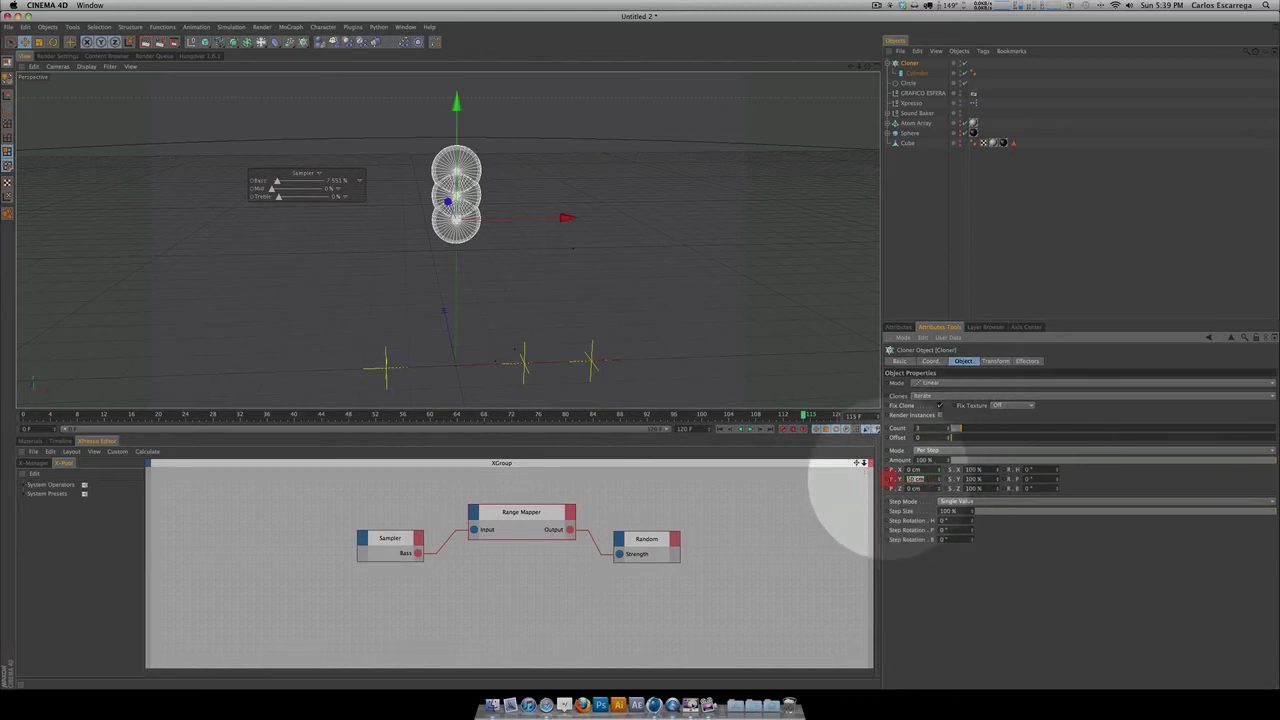
type("50")
key("Return")
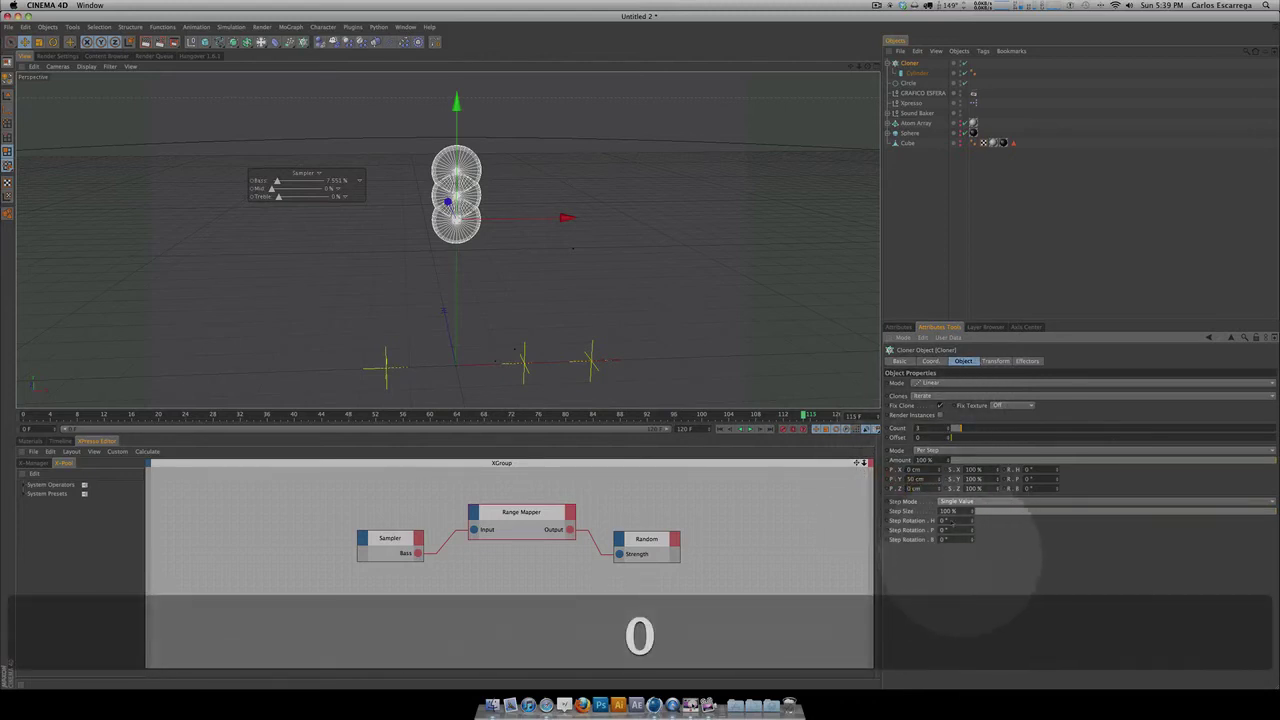
left_click_drag(935, 480, 834, 480)
type("0")
key("Return")
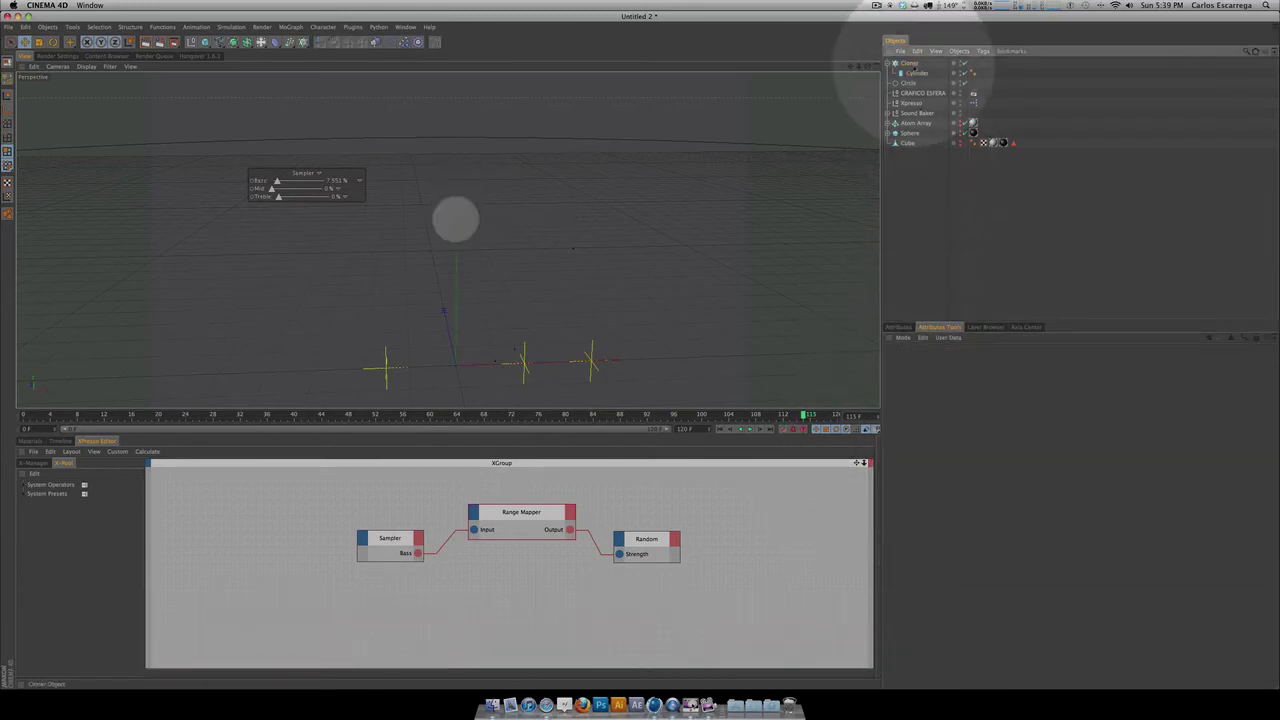
Step: Add a Spline effector to the Cloner and assign the Circle as its spline
left_click(289, 27)
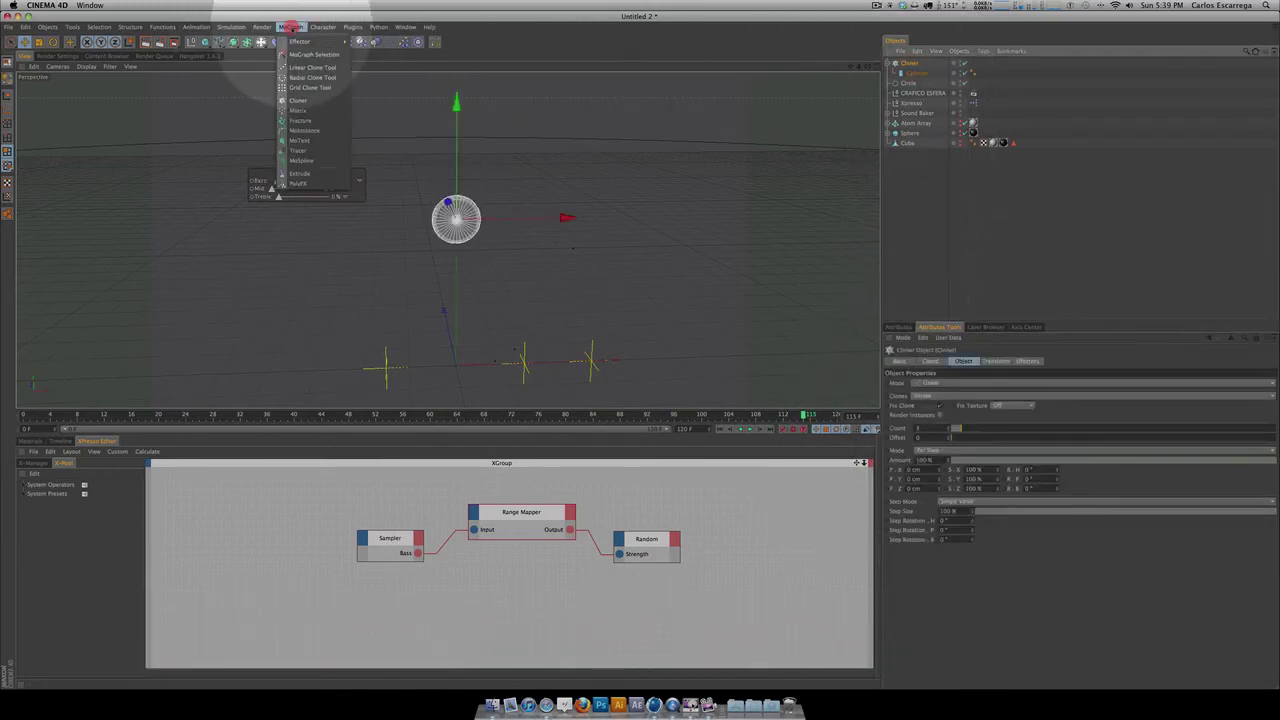
mouse_move(304, 43)
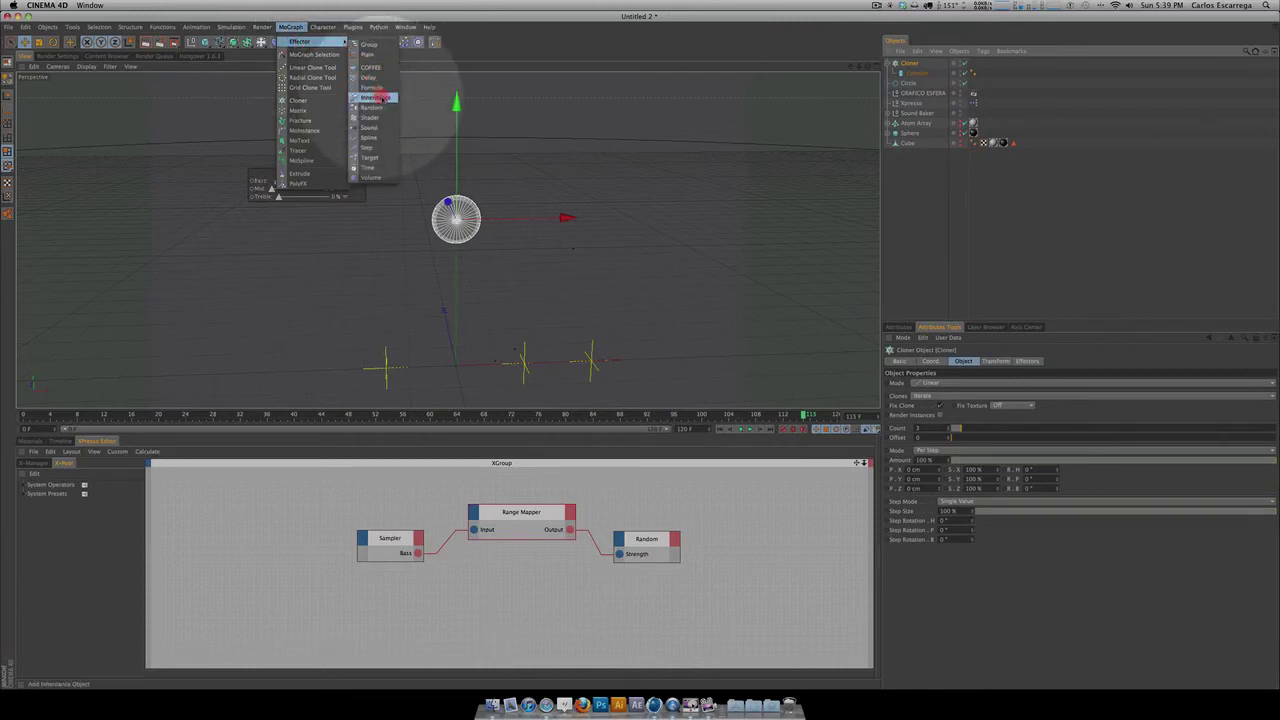
left_click(386, 139)
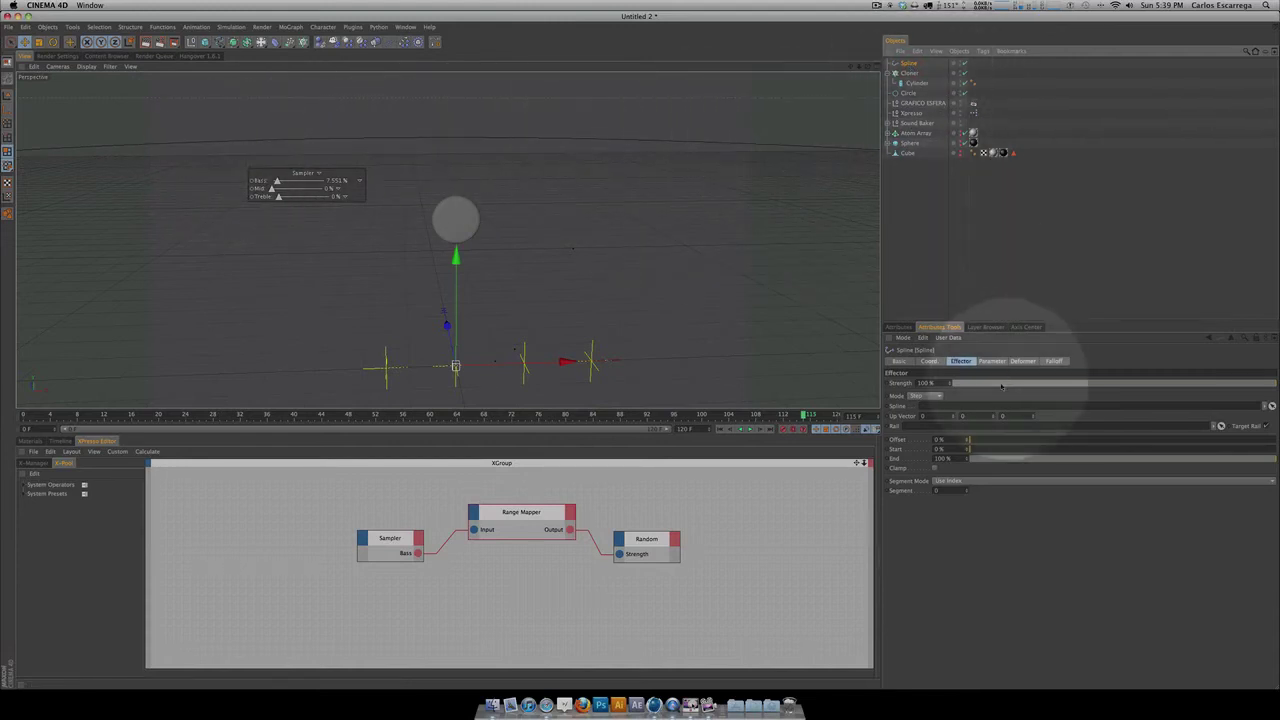
left_click_drag(914, 112, 961, 420)
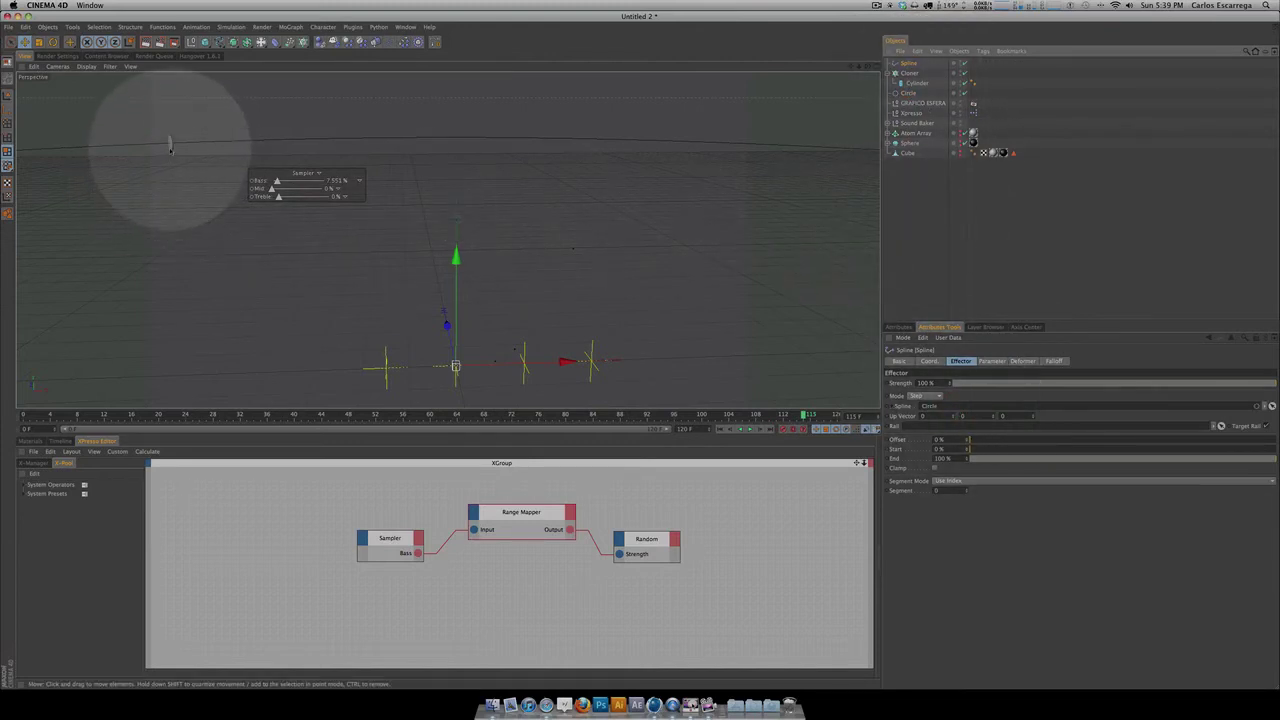
Step: Set the Cloner's count to 700 so the discs fill the whole circle
key("2")
left_click_drag(498, 218, 641, 352)
key("3")
key("2")
left_click_drag(462, 167, 616, 352)
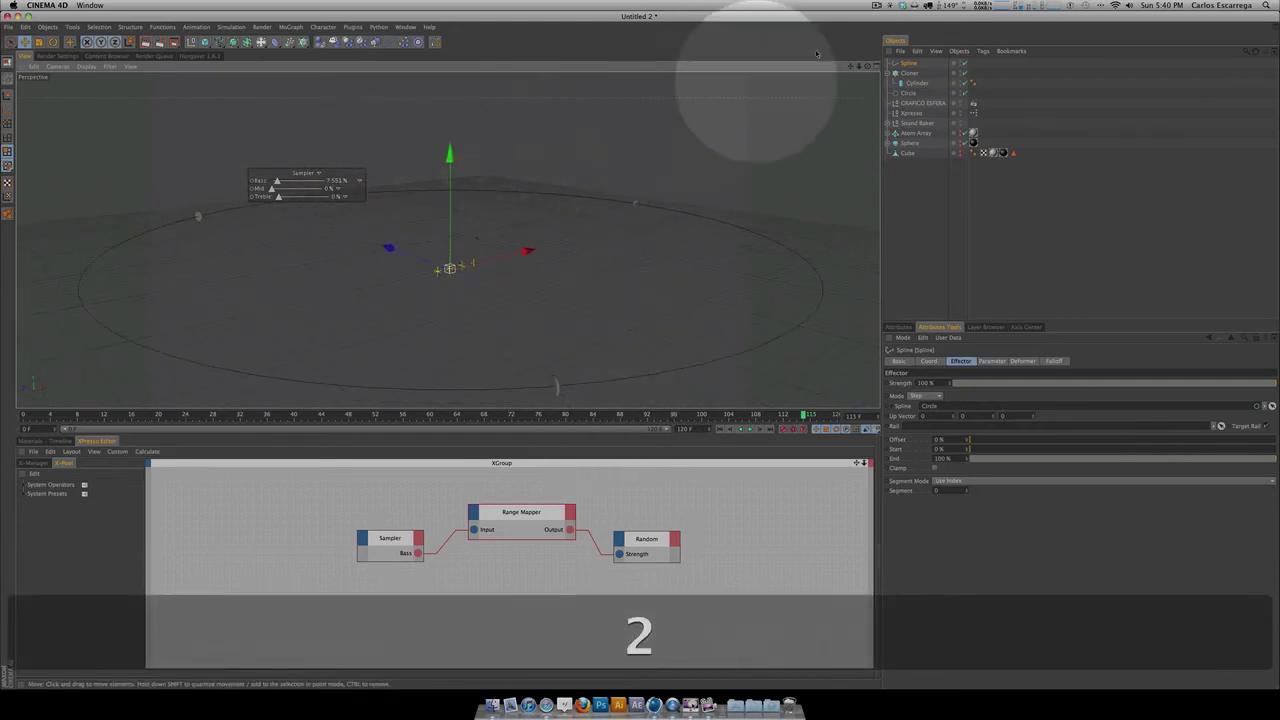
left_click(909, 73)
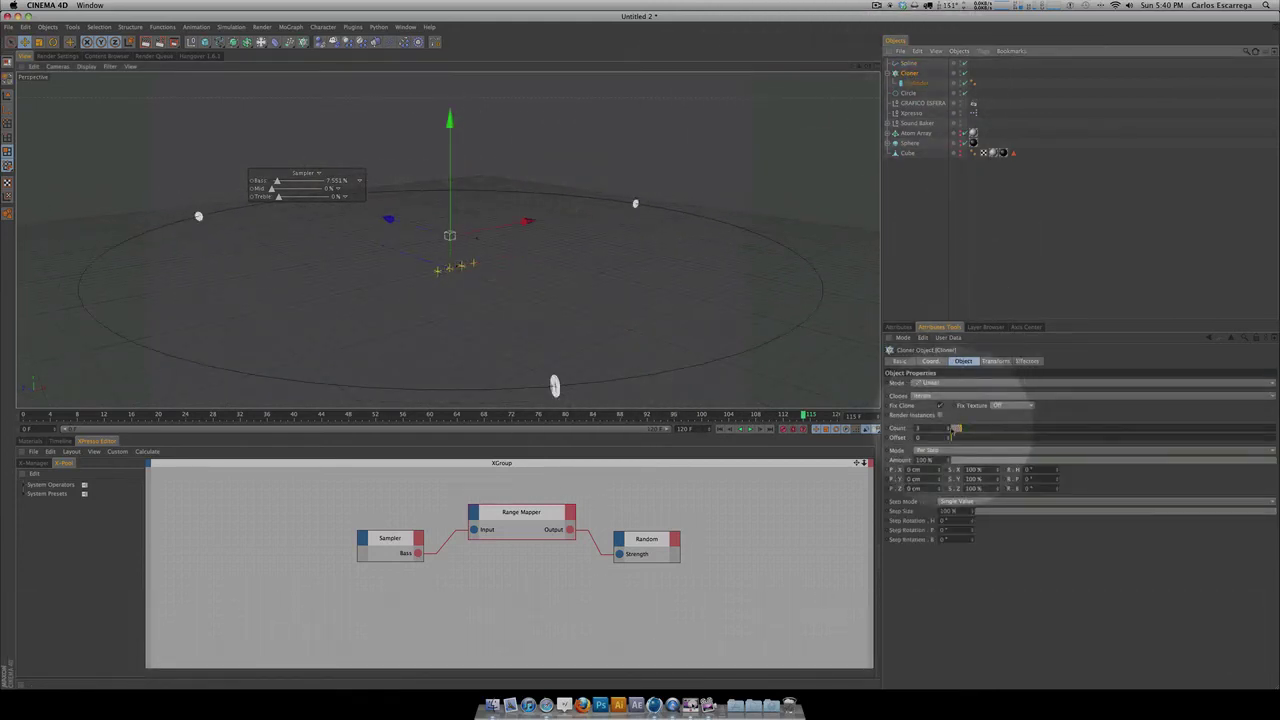
left_click_drag(952, 428, 949, 437)
double_click(920, 428)
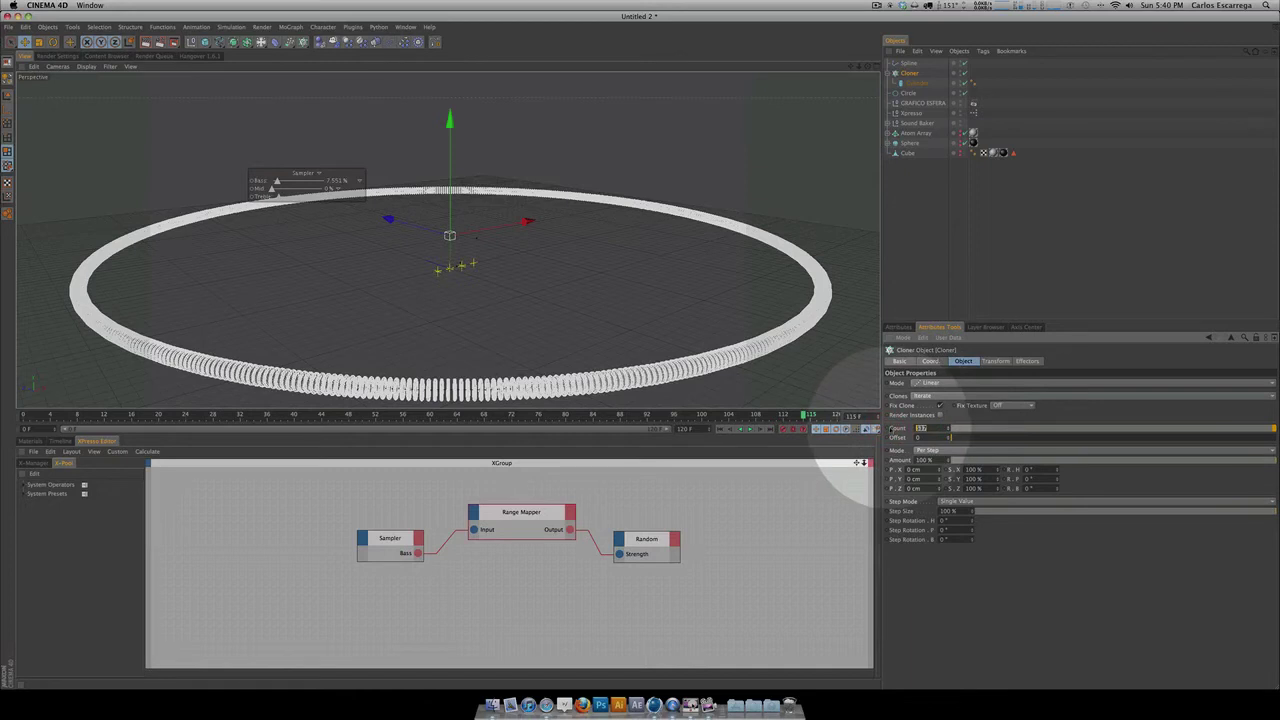
type("700")
key("Return")
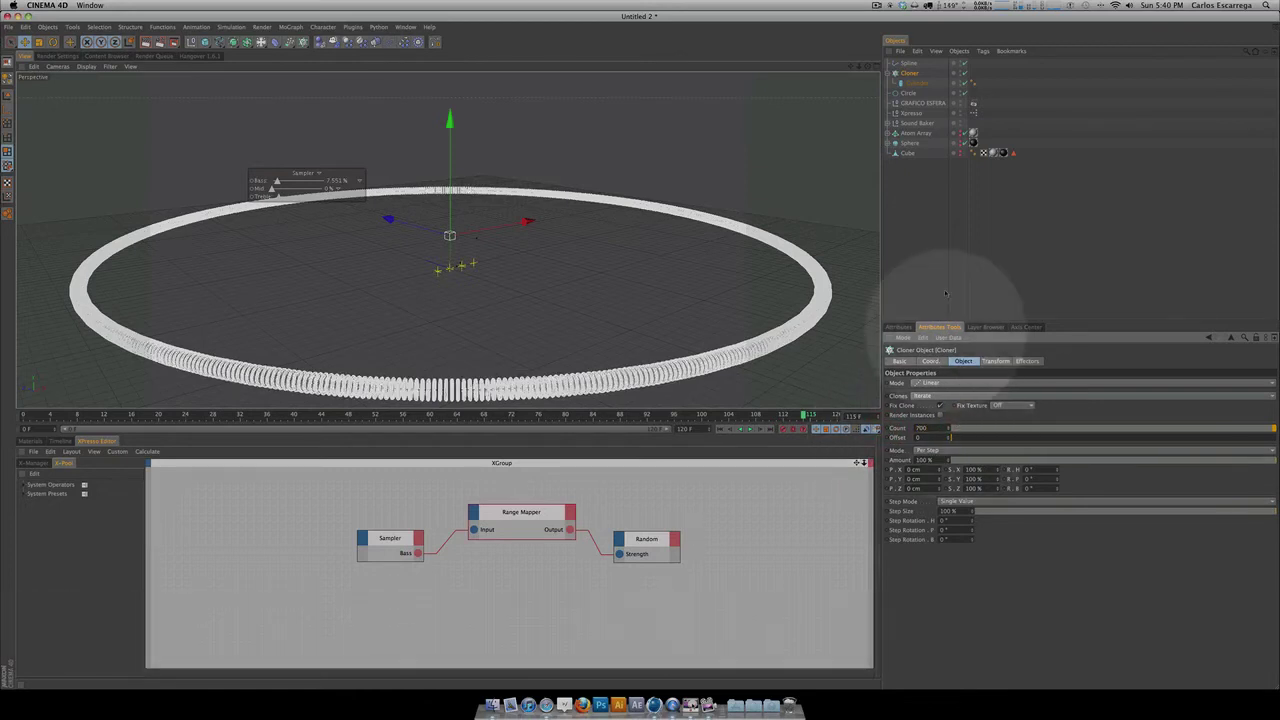
Step: Add the Sound Baker's BASS sound effector to the Cloner's effectors after the Spline effector
left_click(937, 258)
key("3")
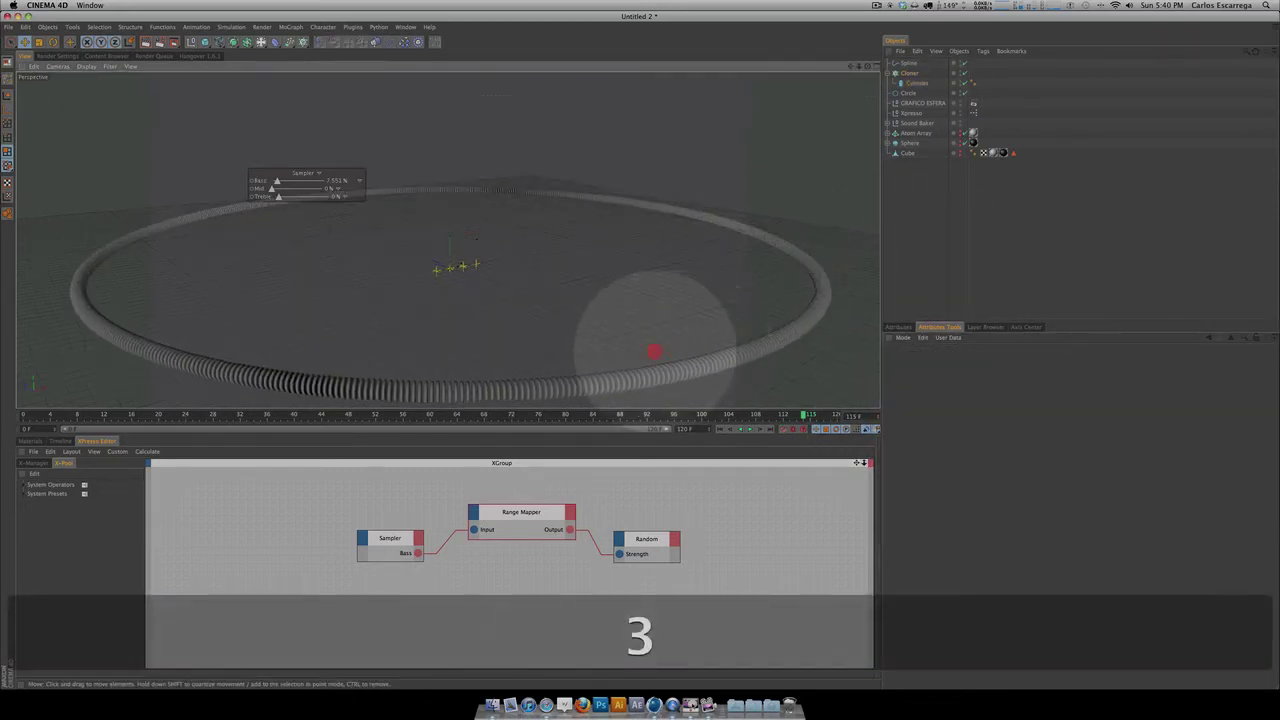
left_click_drag(654, 351, 614, 337)
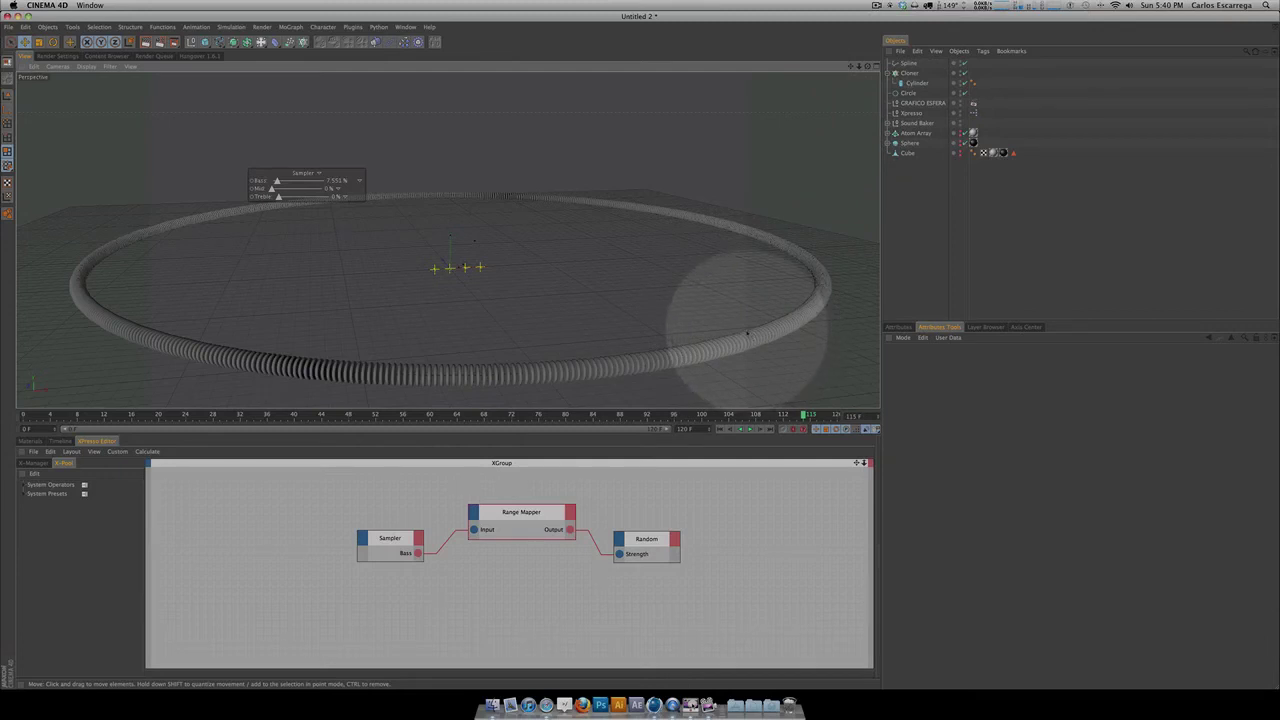
left_click(910, 73)
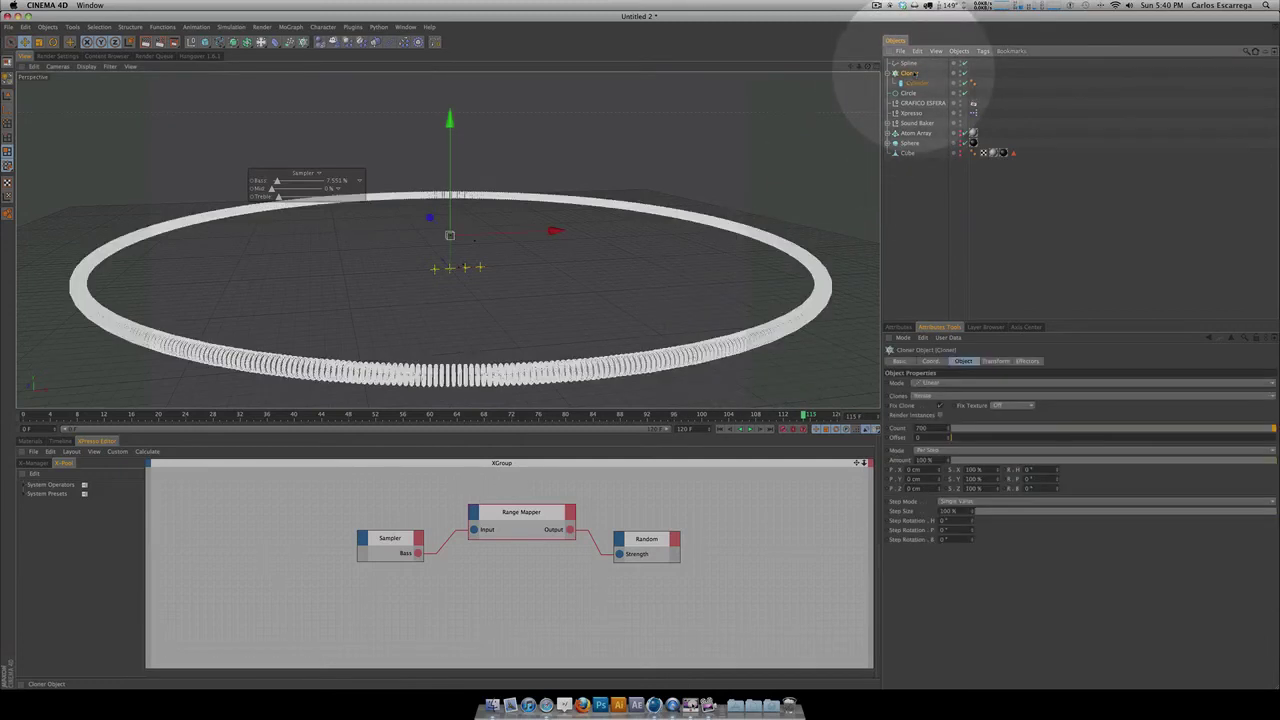
left_click(1027, 361)
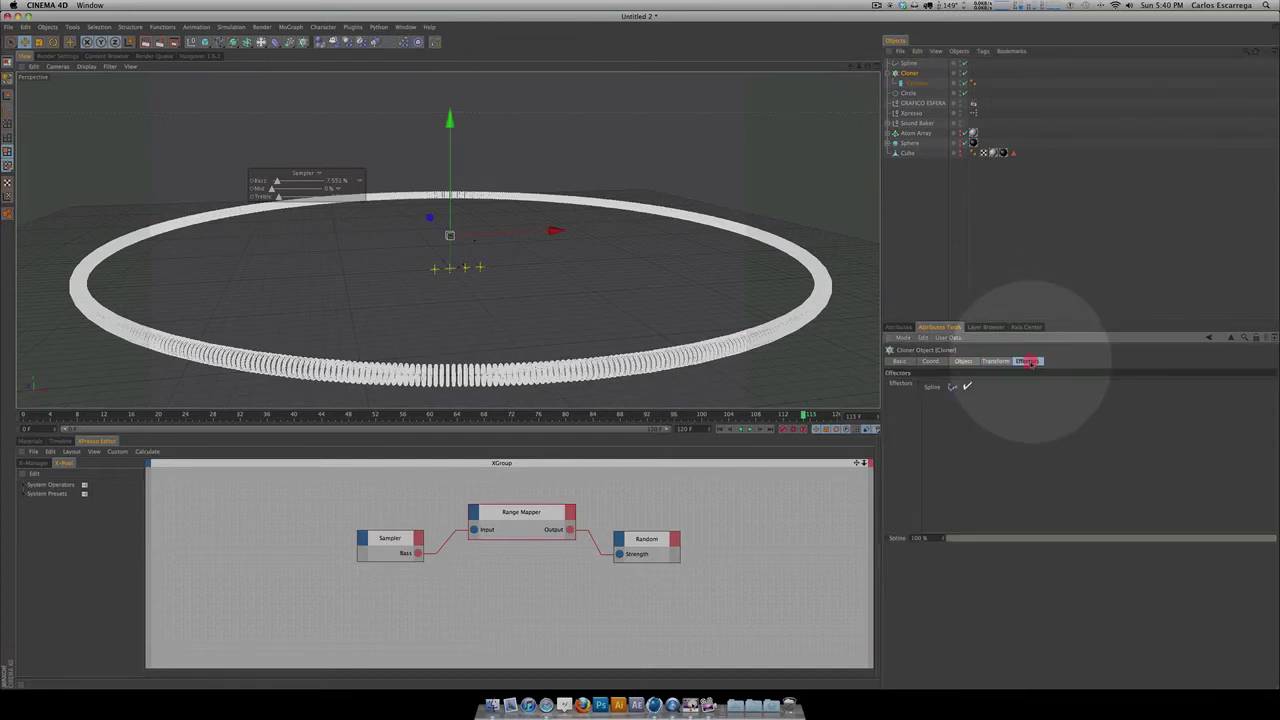
left_click(895, 123)
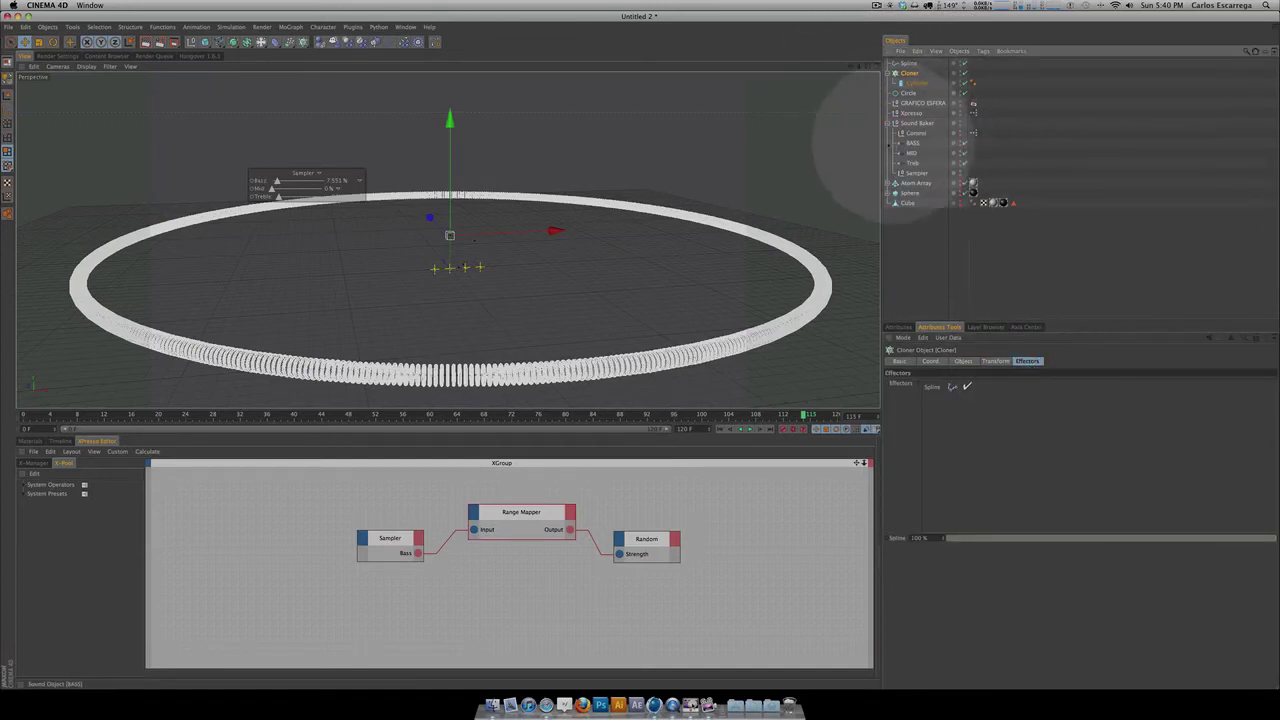
left_click_drag(913, 145, 931, 403)
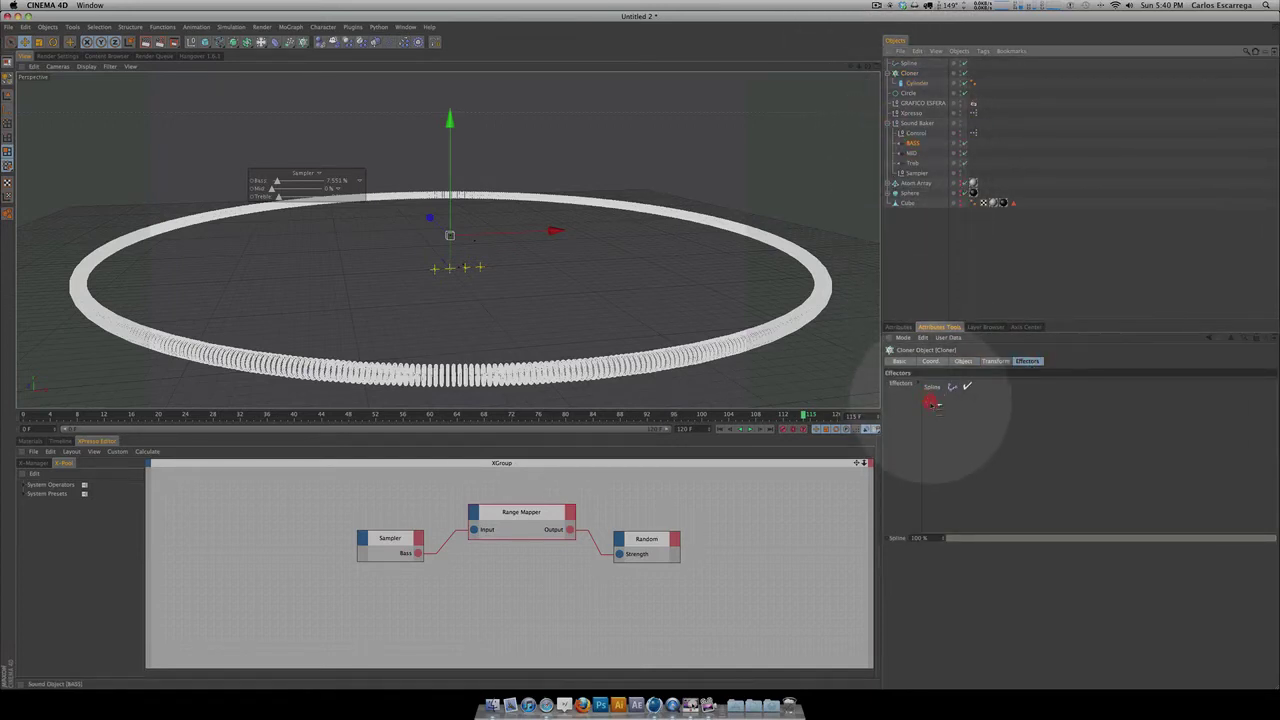
left_click(908, 274)
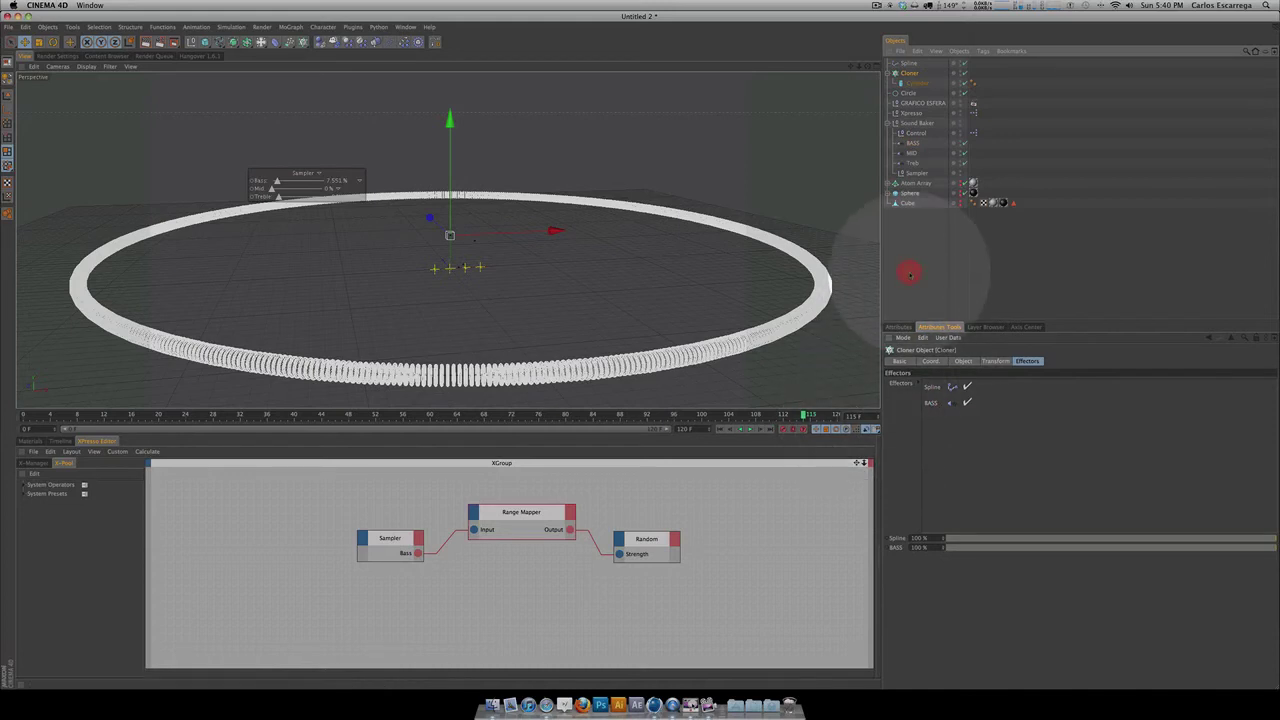
Step: Enable the Scale transform on the BASS effector, try Uniform Scale and return to separate axis scaling
left_click(912, 143)
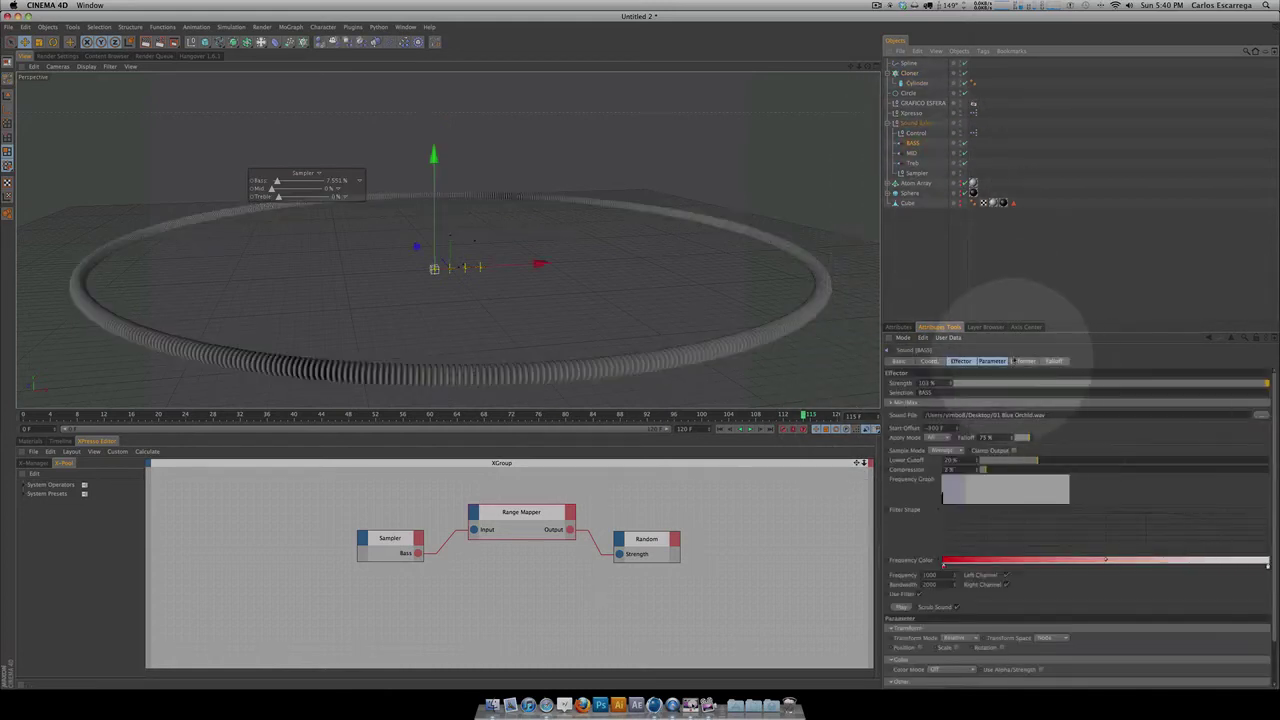
left_click(992, 361)
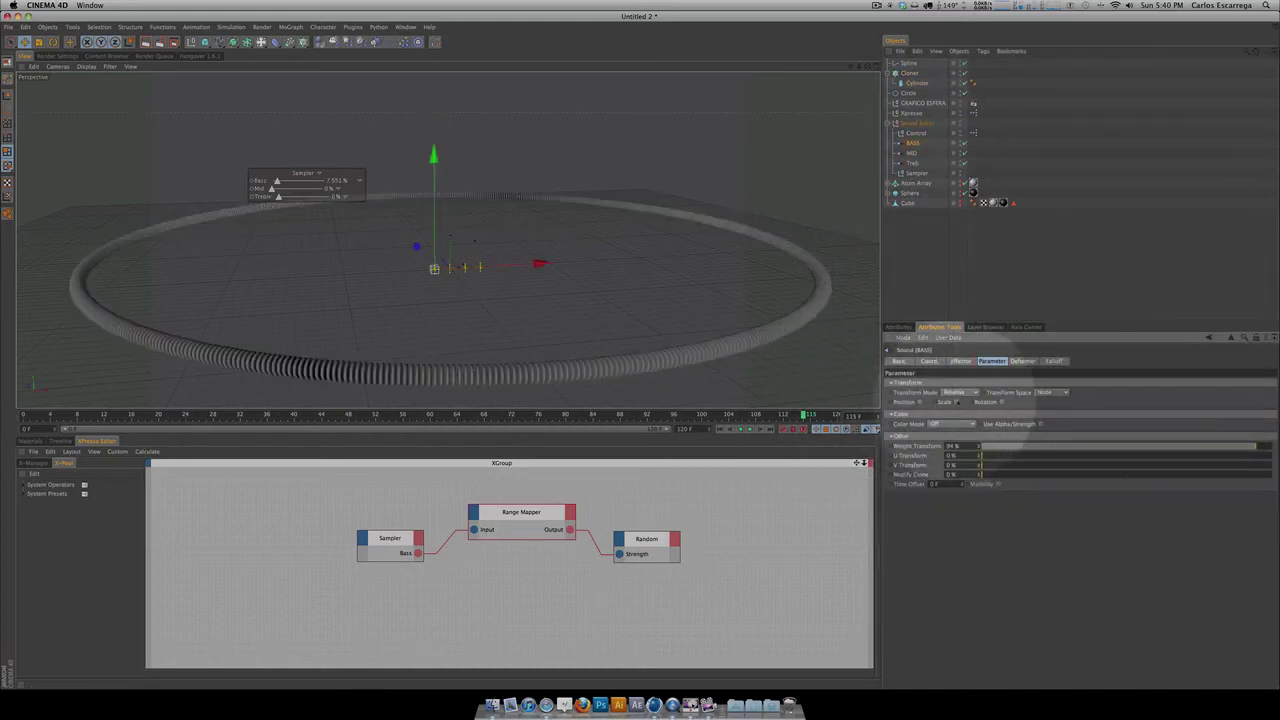
left_click(956, 401)
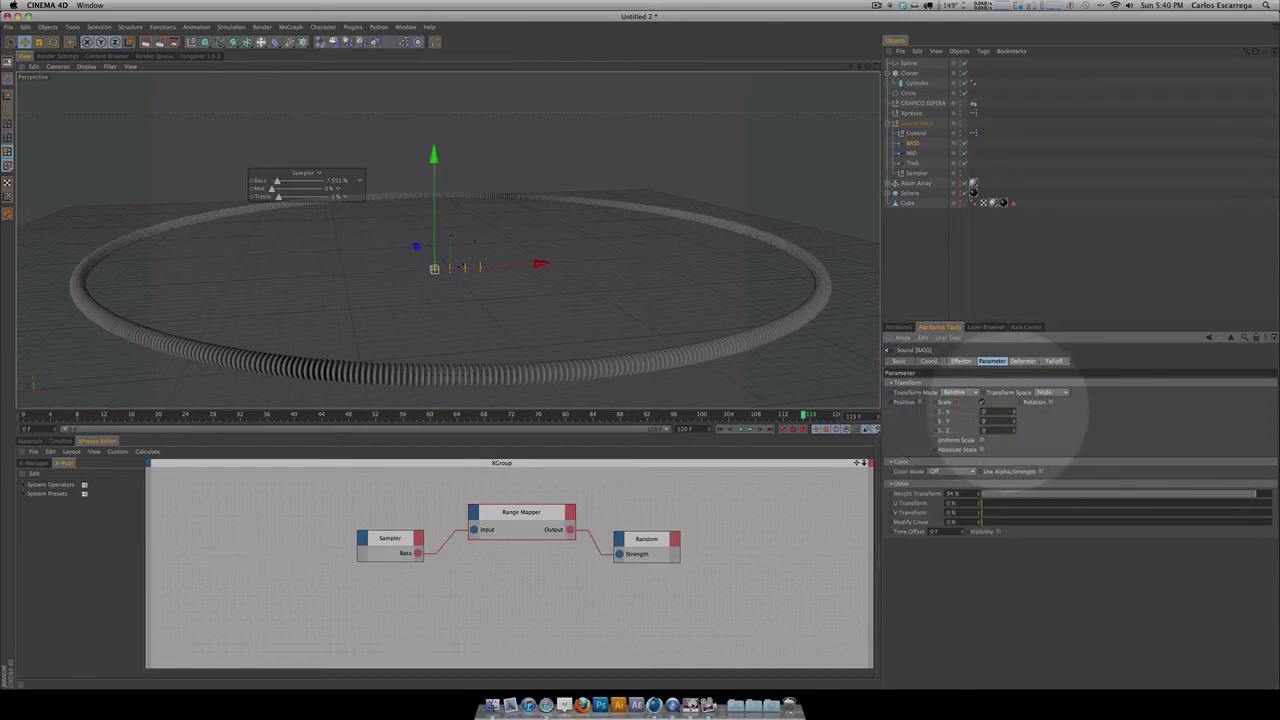
left_click(981, 440)
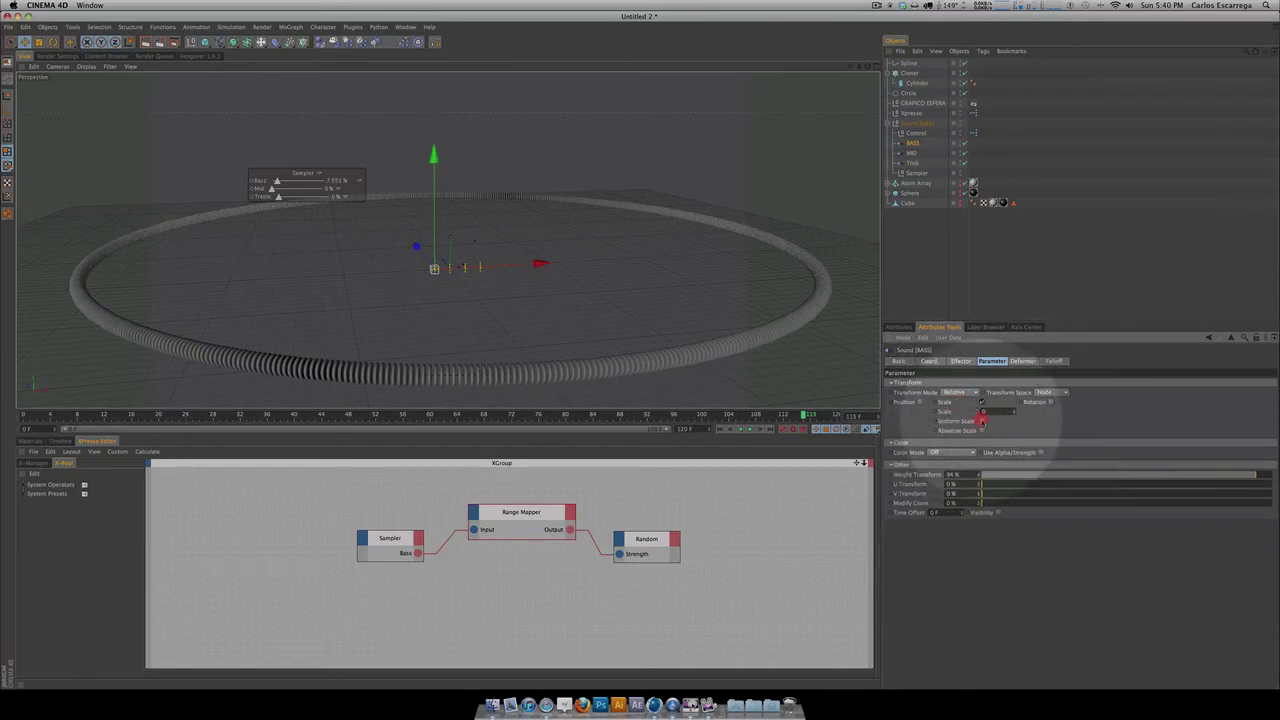
left_click(981, 421)
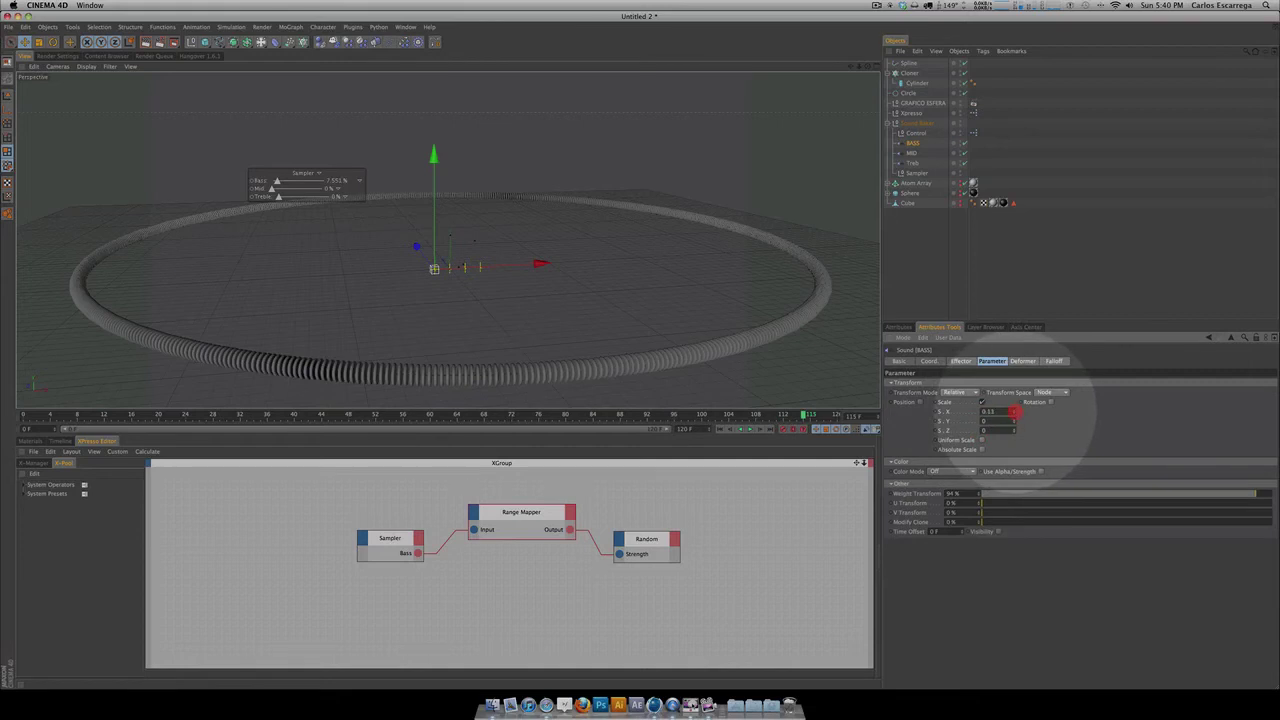
Step: Try an X scale of 0.46 on the BASS effector, play the animation, and reset the X scale to 0
left_click_drag(1010, 412, 722, 435)
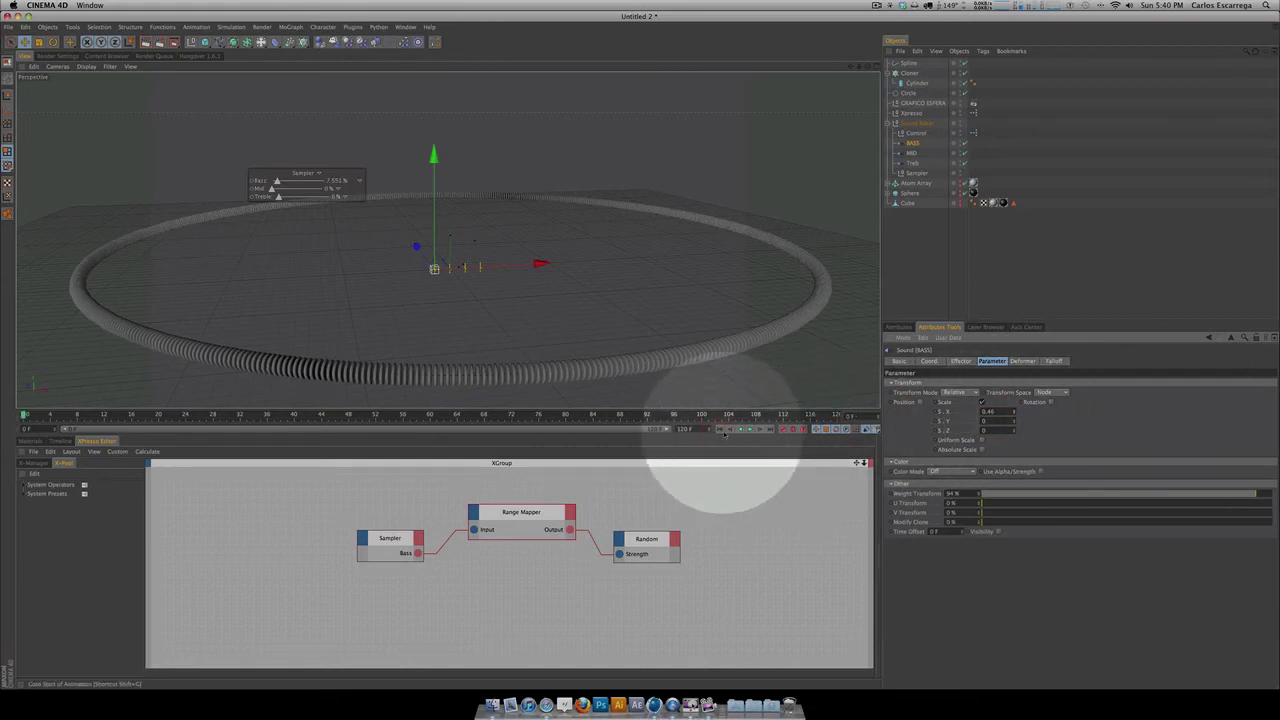
left_click(748, 429)
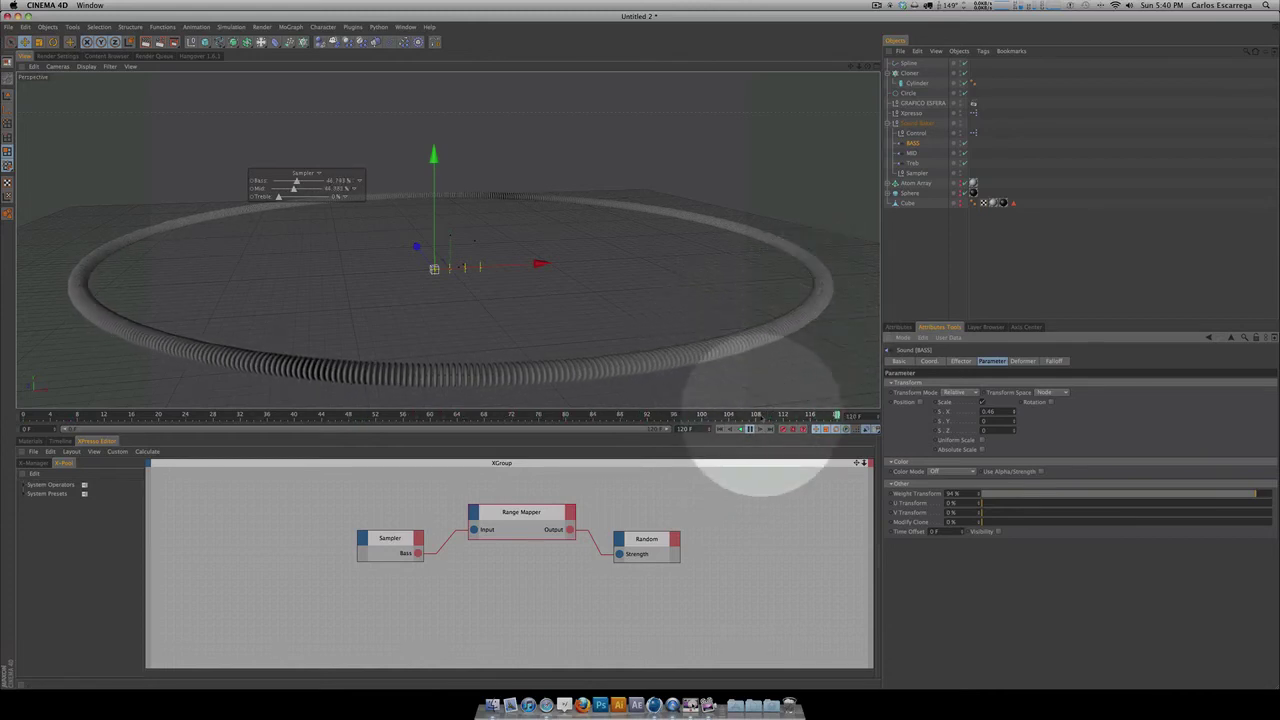
left_click(750, 429)
left_click(920, 410)
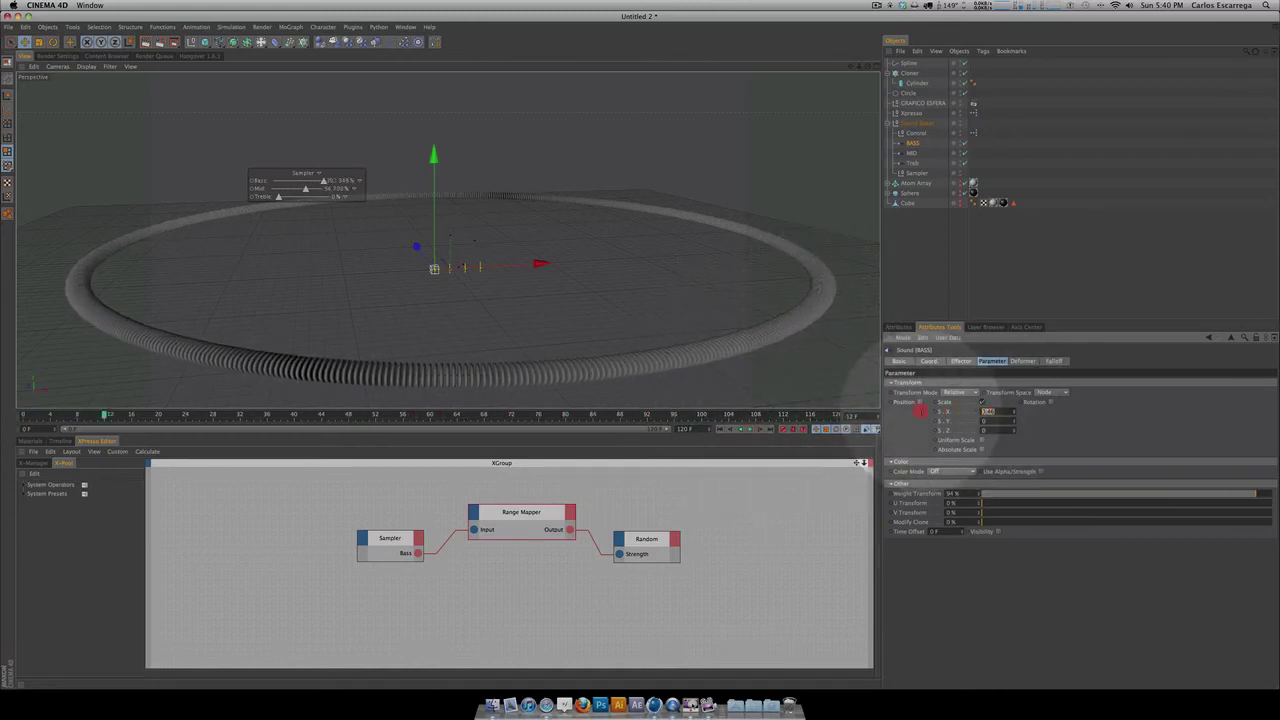
type("0")
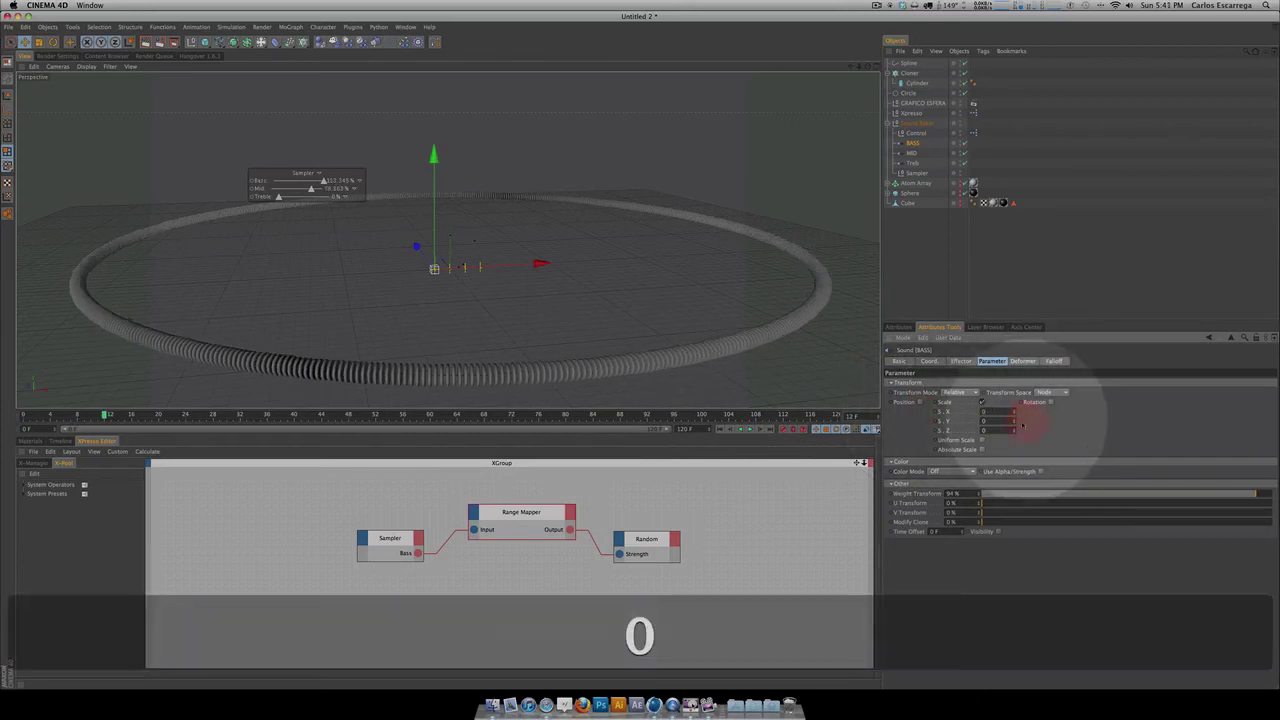
Step: Set the BASS effector's Y scale to 0.43 and Z scale to 0.83, and play the animation to check the discs
left_click(1015, 422)
mouse_move(1015, 422)
left_mouse_down()
mouse_move(1018, 447)
mouse_move(1013, 430)
left_mouse_up()
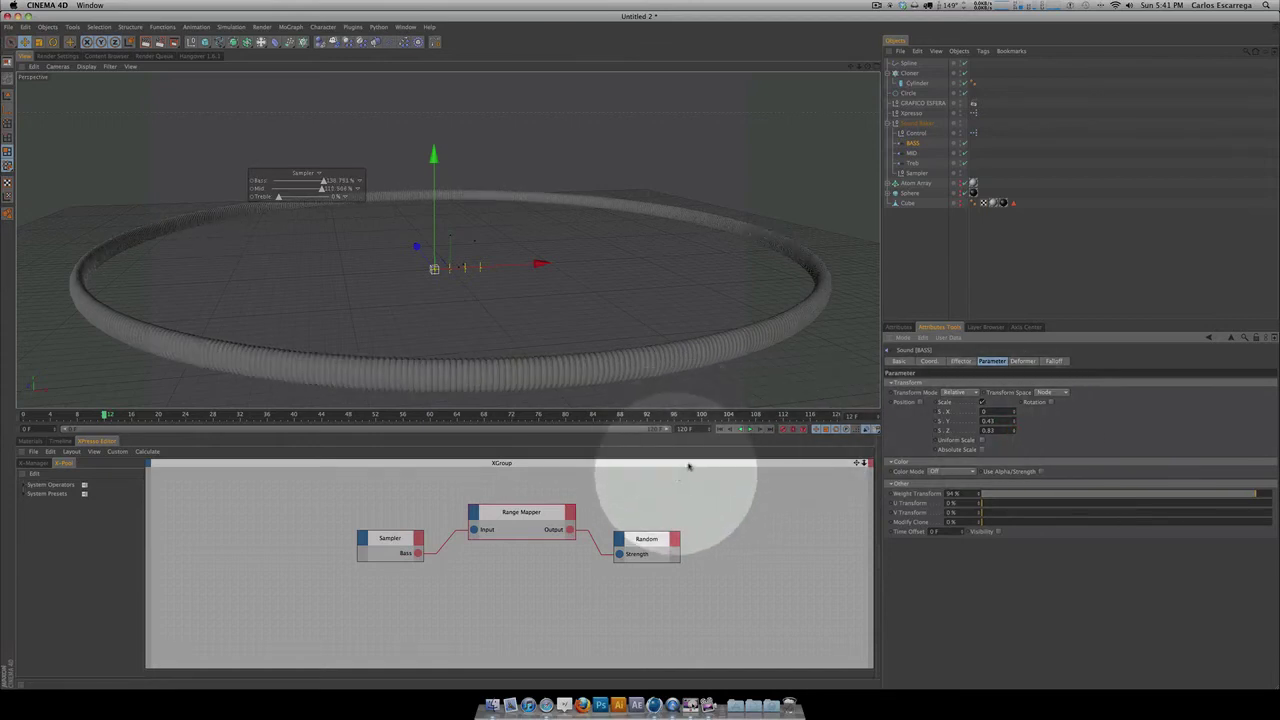
left_click(721, 429)
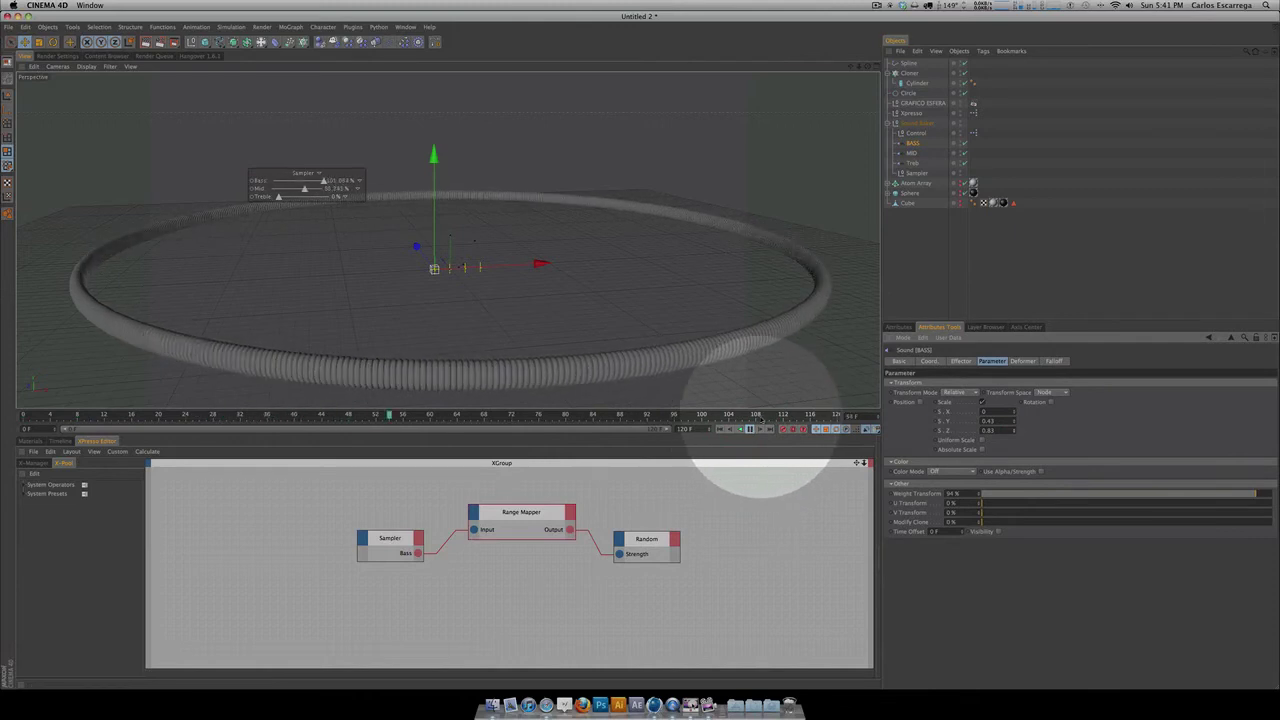
left_click(750, 429)
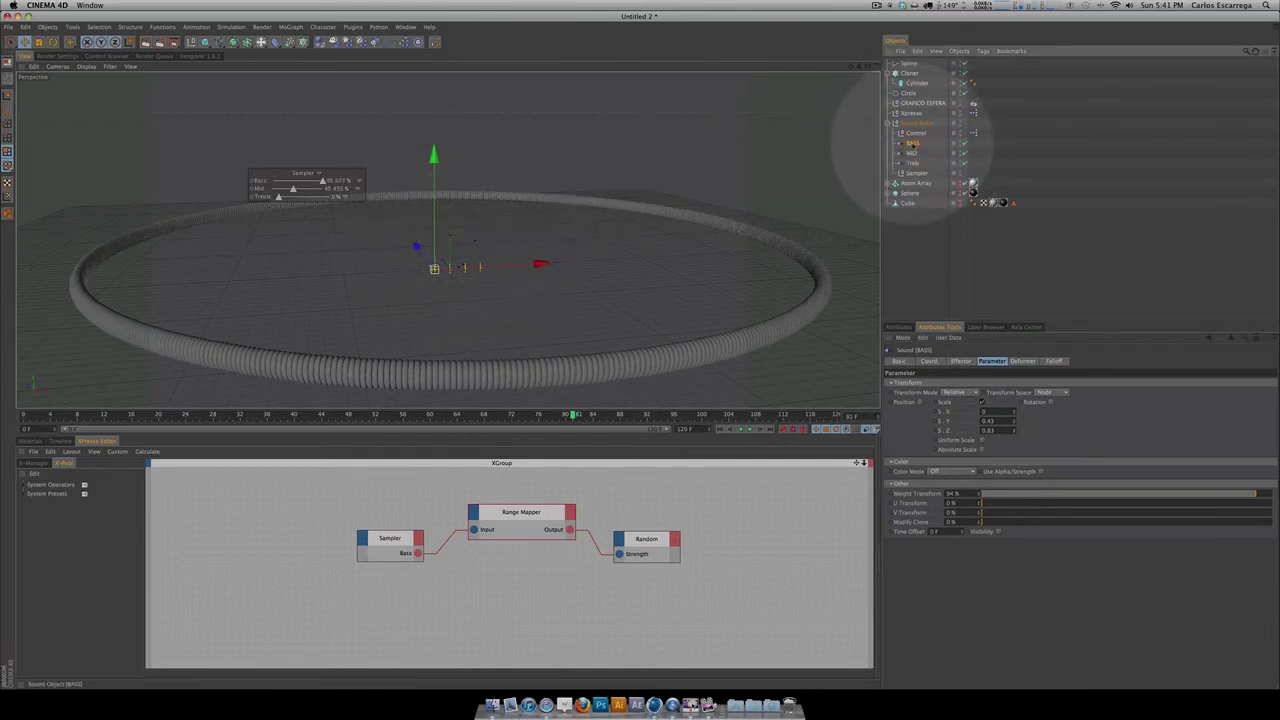
Step: Copy BASS out of the Sound Baker group to the top of the object hierarchy and replace the Cloner's BASS effector with the copy
left_click(903, 75, "ctrl")
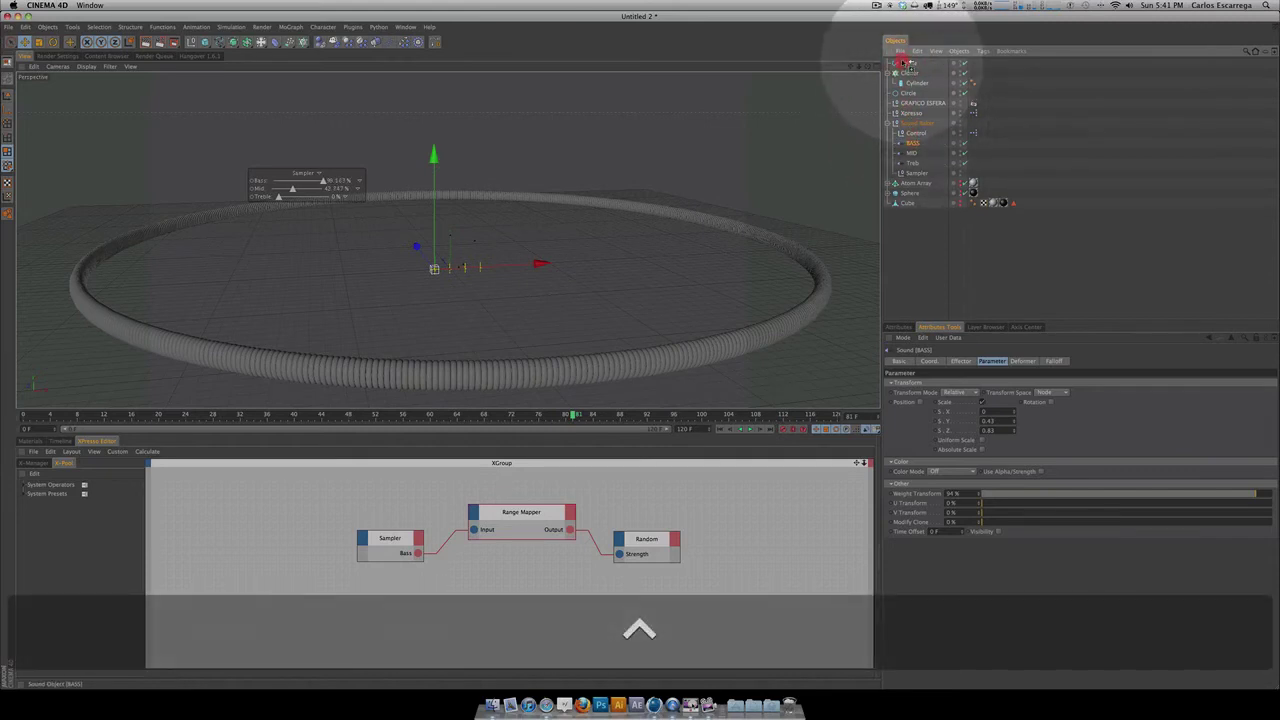
left_click_drag(903, 63, 904, 64, "ctrl")
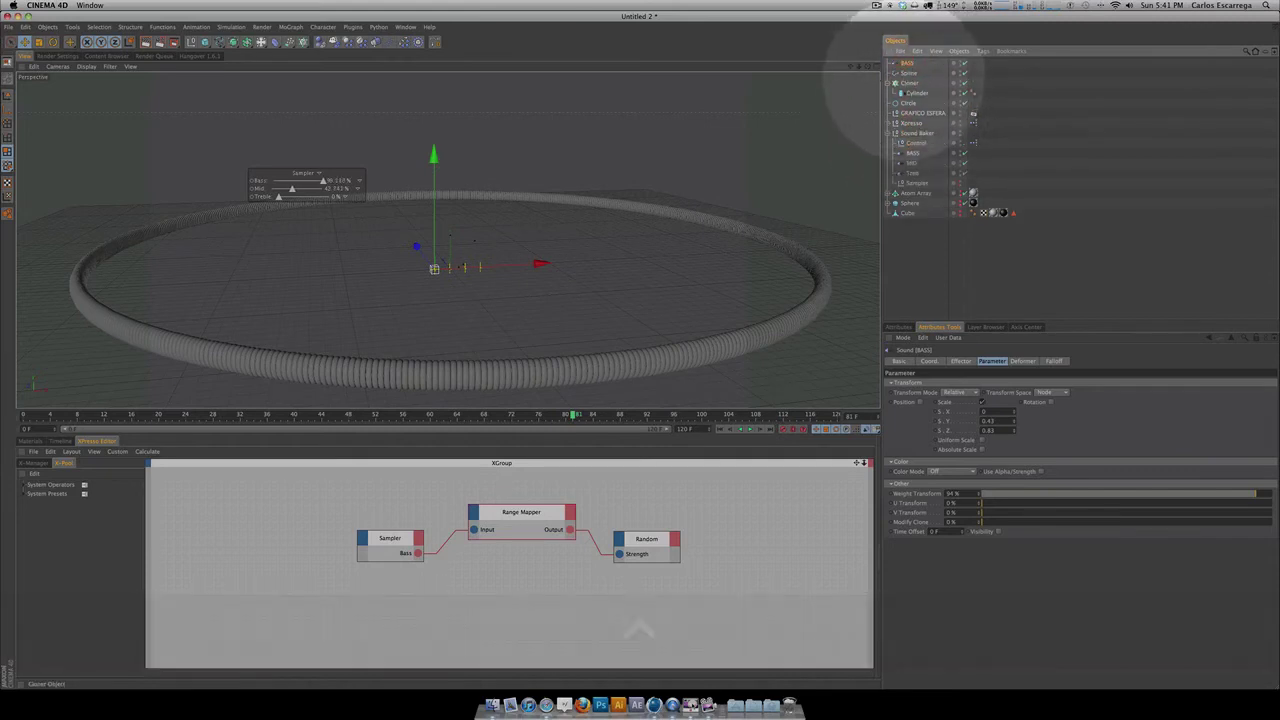
left_click(910, 83)
left_click(933, 390)
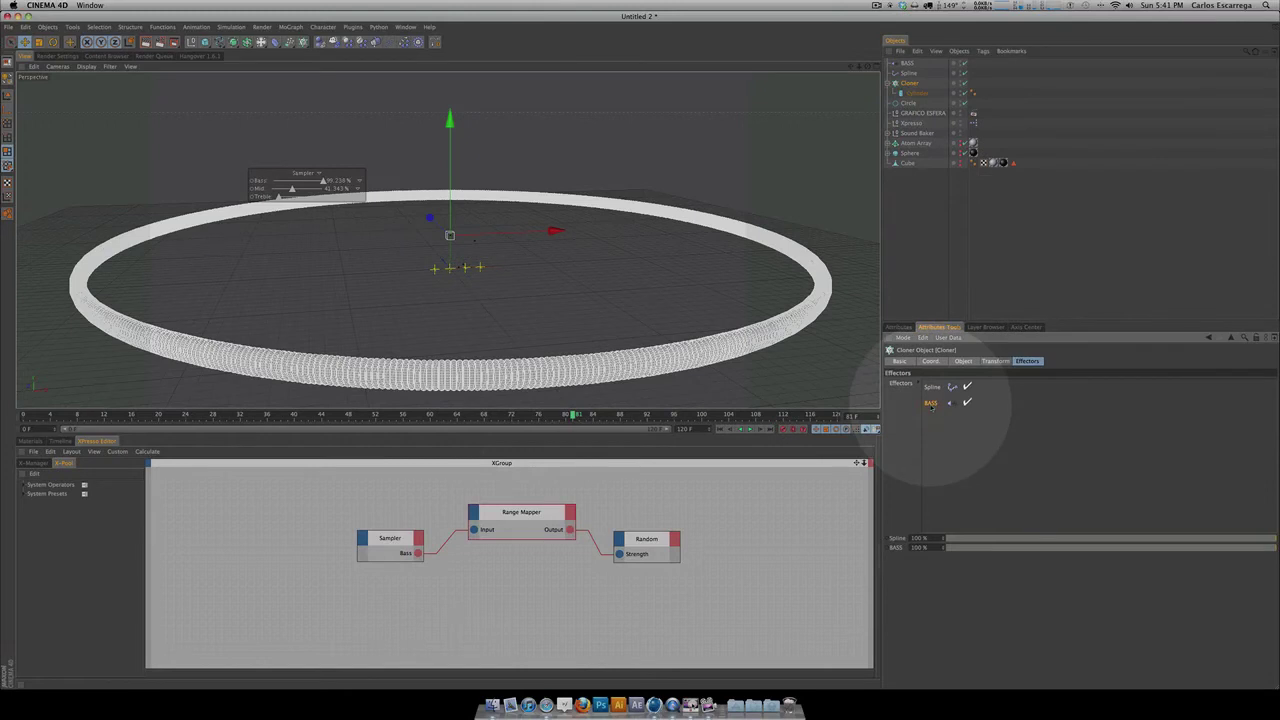
key("BackSpace")
left_click_drag(908, 63, 957, 400)
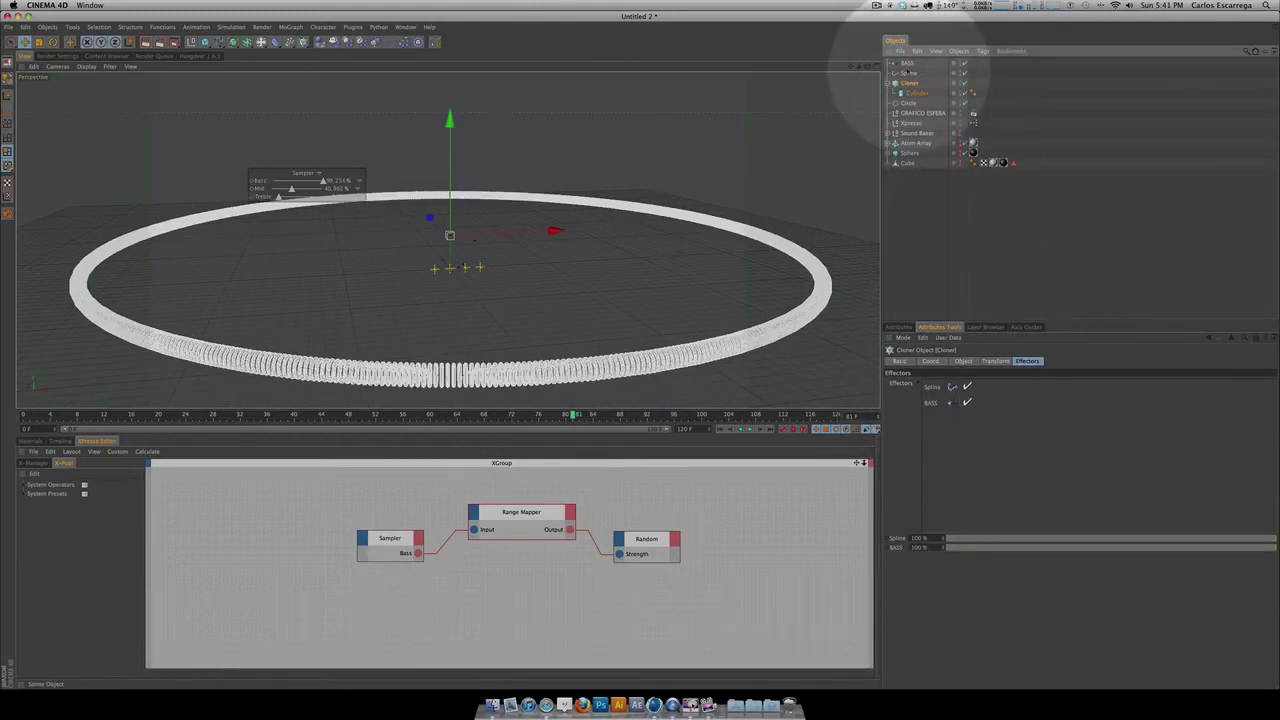
Step: Set the copied BASS effector's Apply Mode to Step and play the animation from the start to check the ring
left_click(910, 63)
left_click(960, 361)
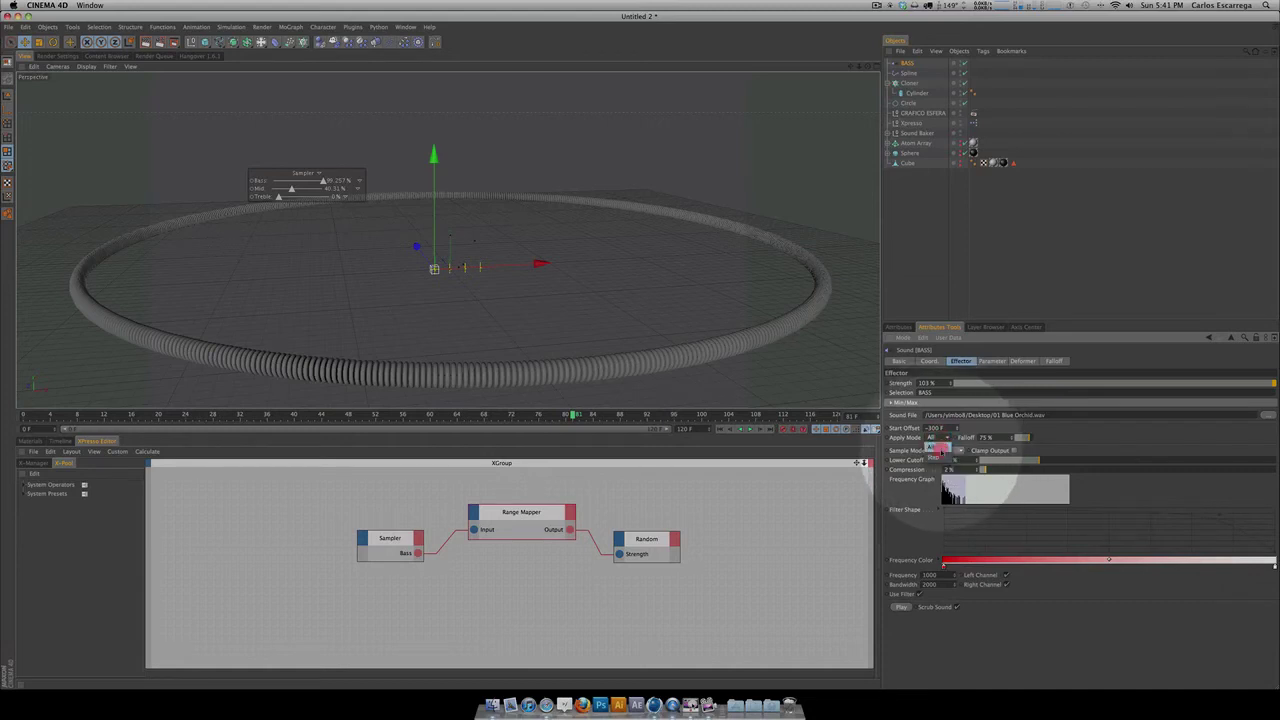
left_click(940, 455)
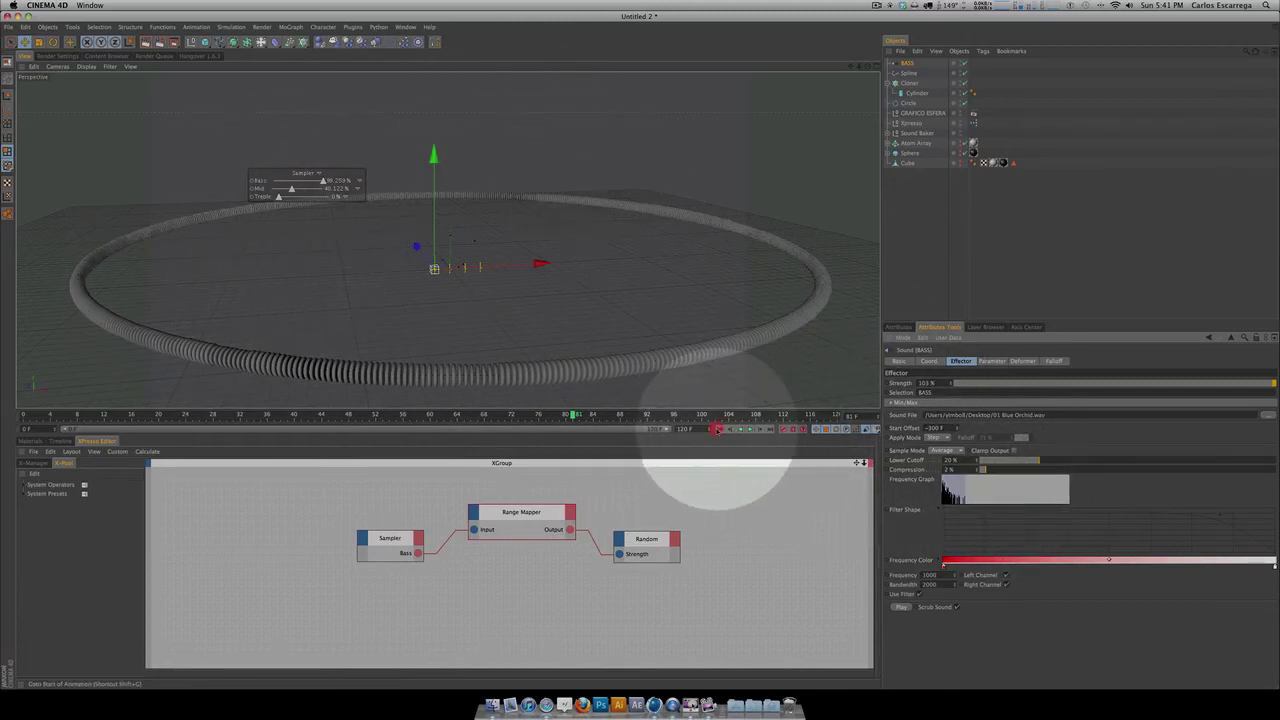
left_click(717, 429)
left_click(749, 429)
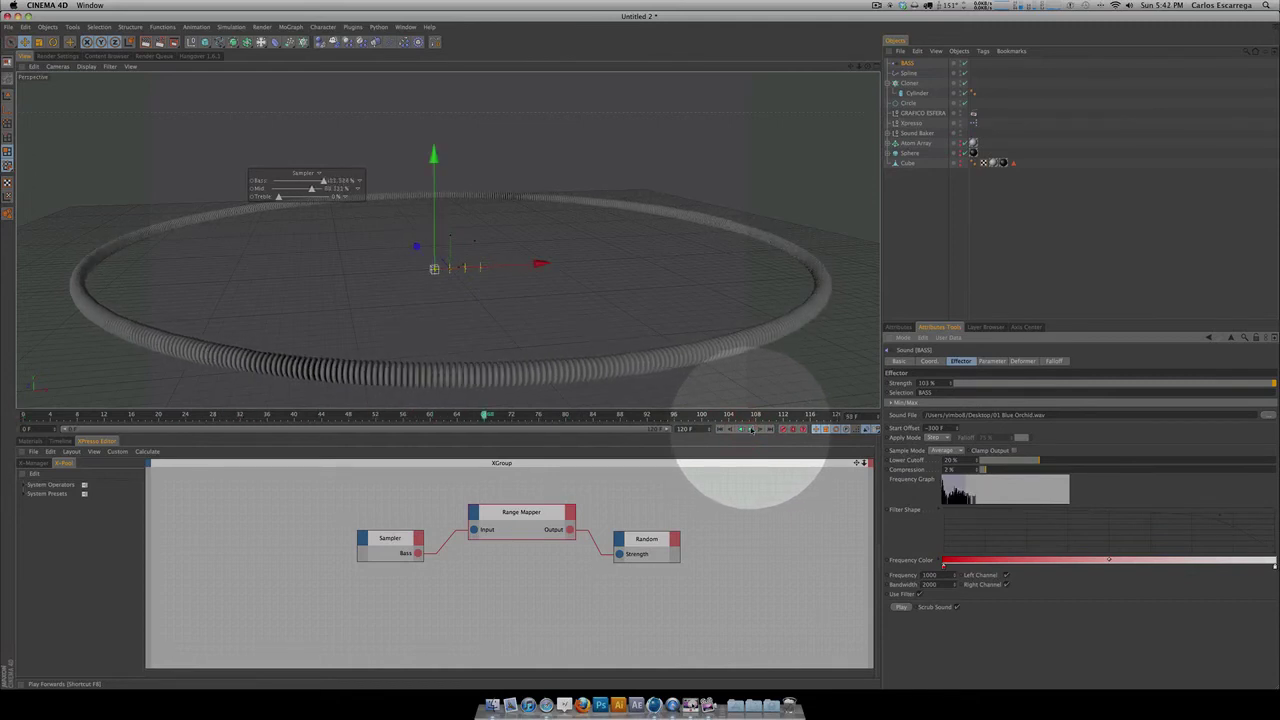
left_click(725, 429)
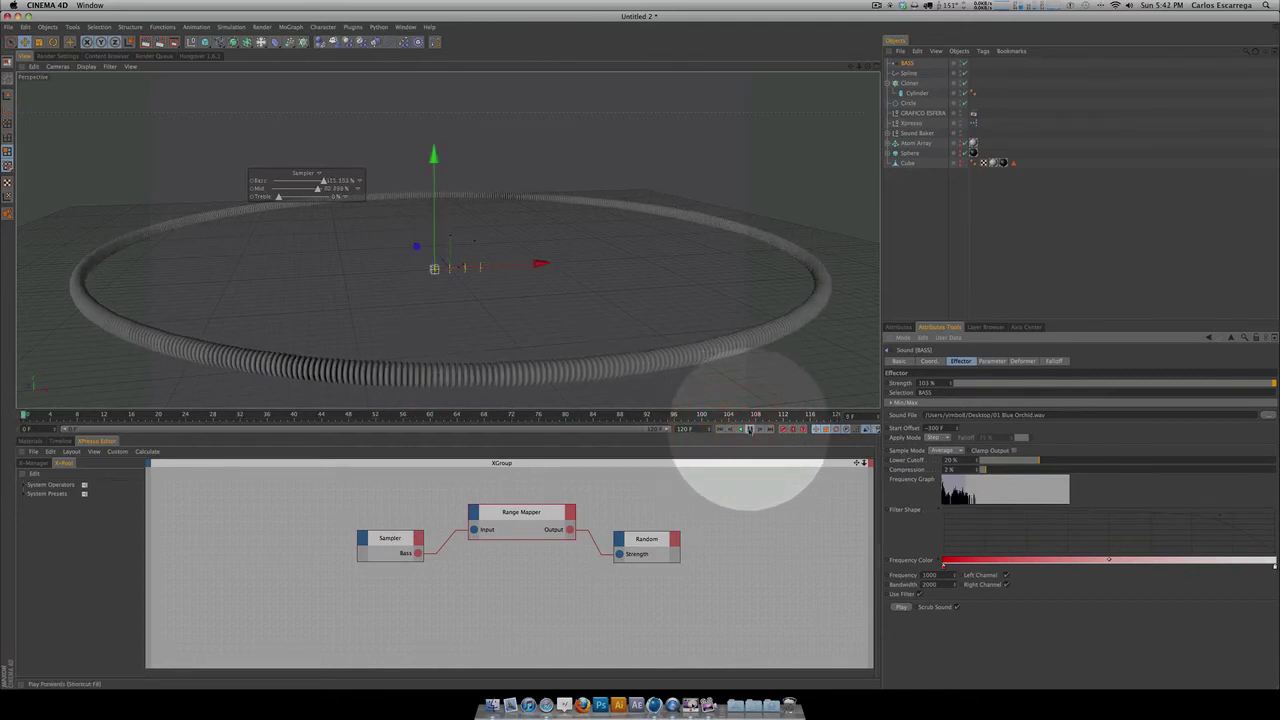
left_click(749, 429)
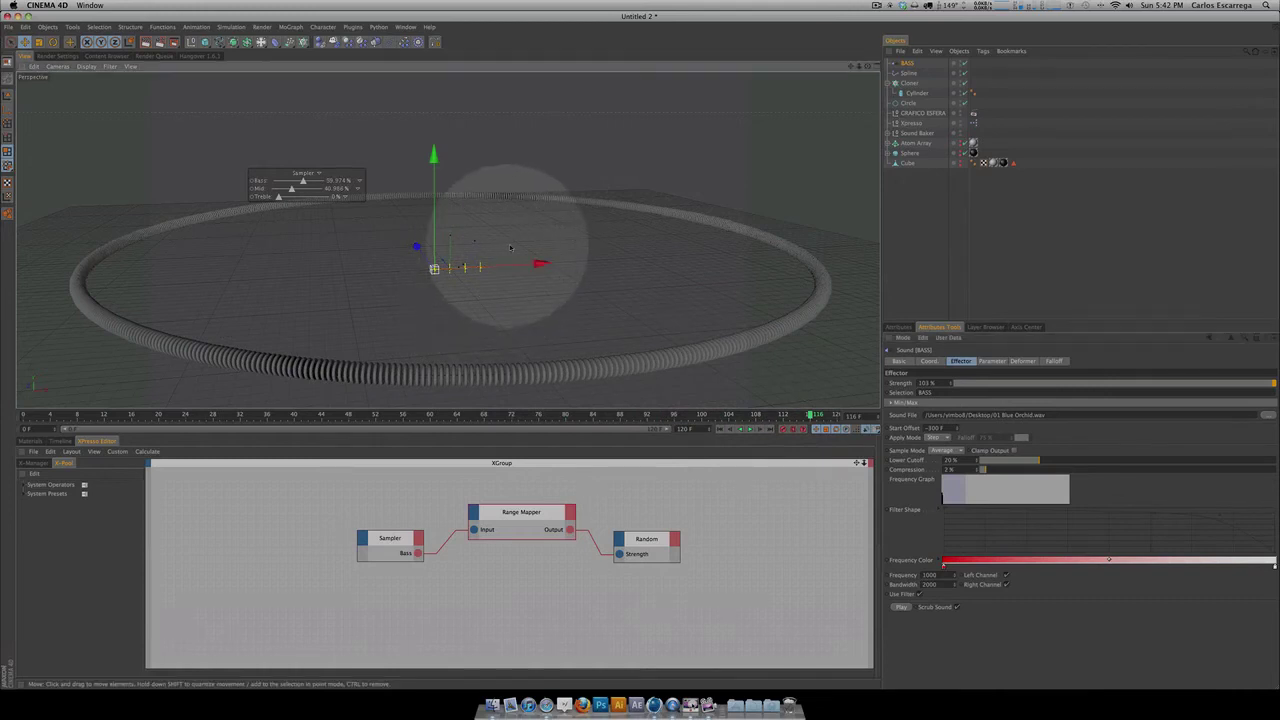
Step: Disable Use Filter on the BASS effector and try Lower Cutoff values of 12% and 56% while playing the animation
key("3")
mouse_move(776, 342)
left_mouse_down()
mouse_move(614, 349)
mouse_move(766, 349)
left_mouse_up()
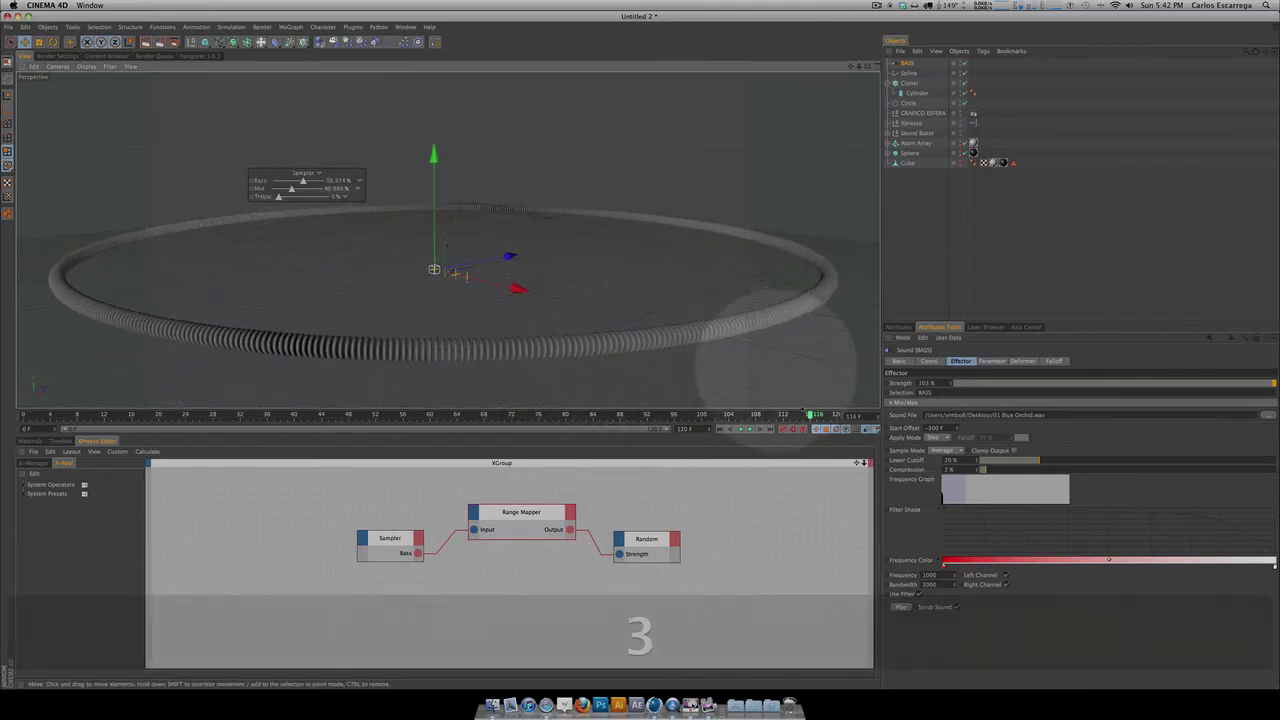
left_click(919, 594)
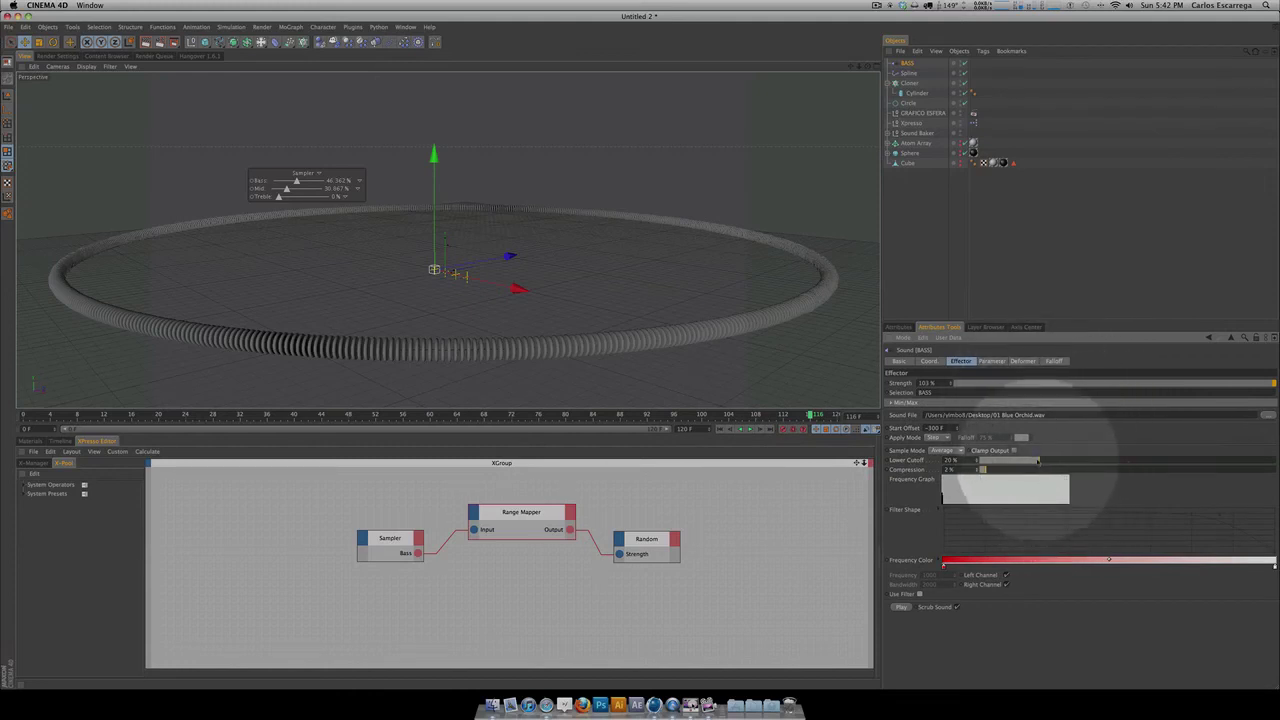
left_click_drag(1038, 461, 1015, 462)
left_click(719, 429)
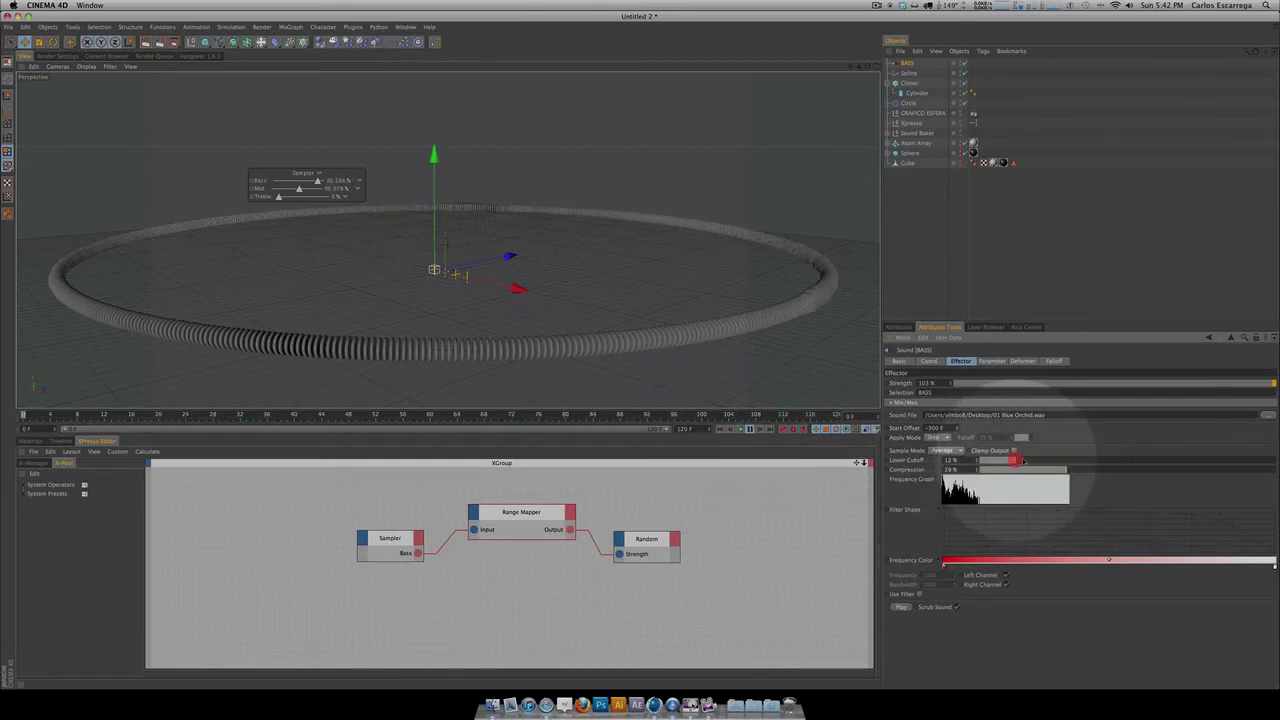
left_click_drag(1022, 461, 1148, 461)
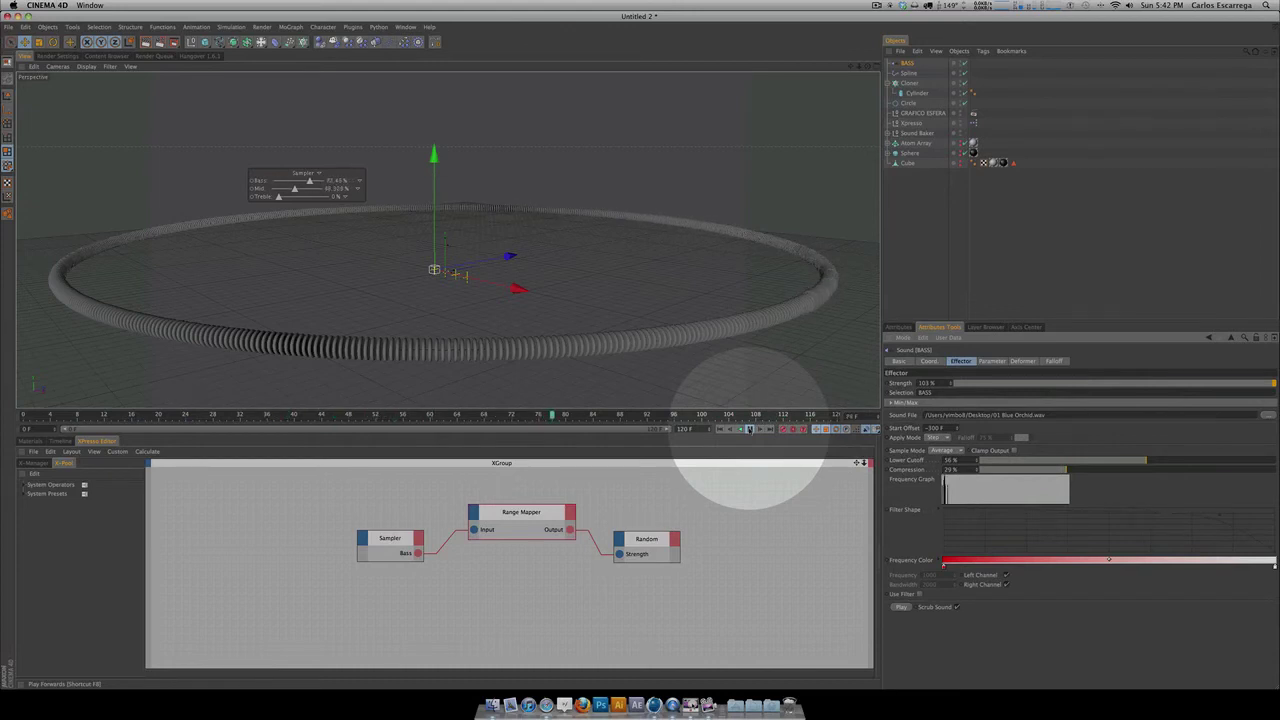
left_click(749, 428)
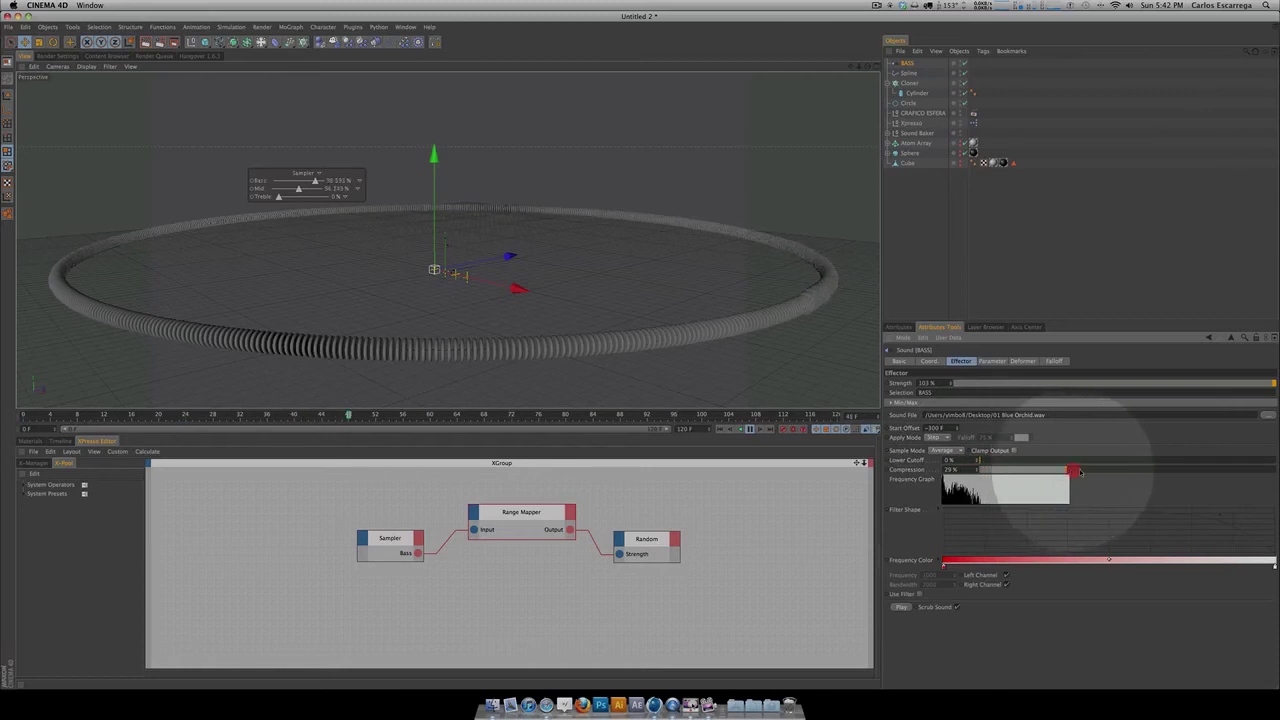
Step: Set the BASS effector's Lower Cutoff to 0% and Compression to 19%, and inspect the ring up close
left_click_drag(1080, 471, 1038, 470)
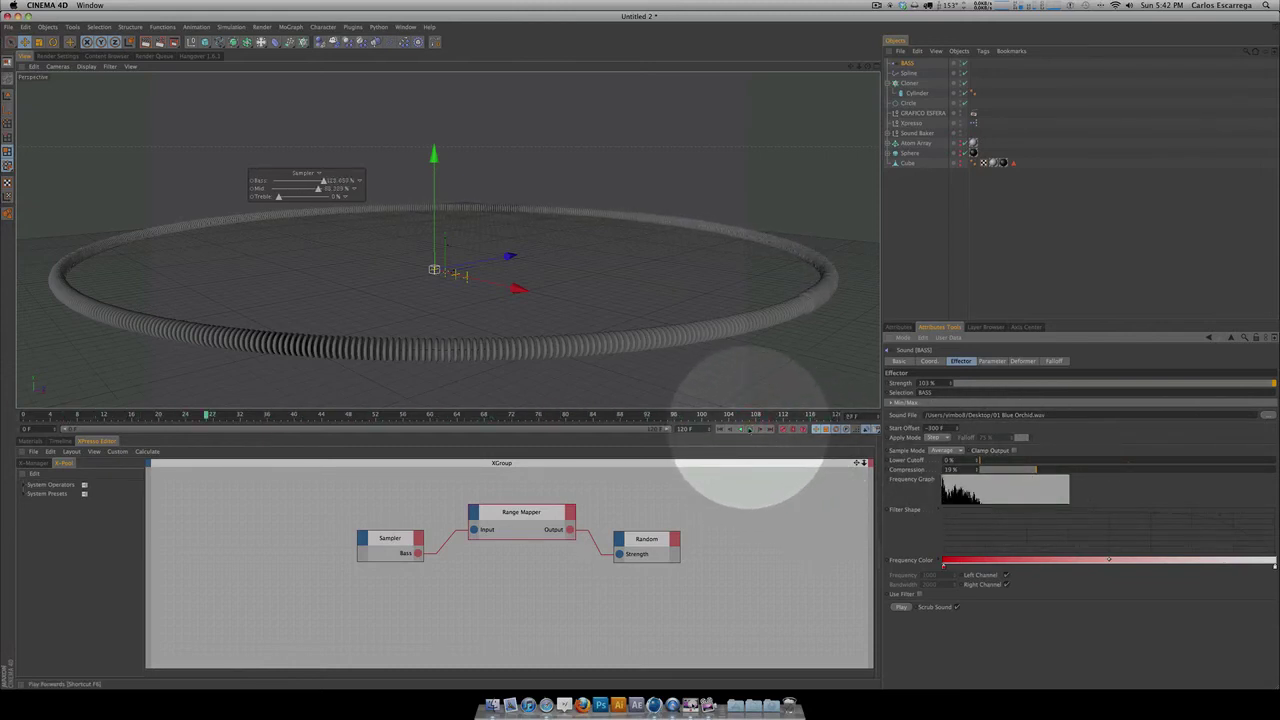
scroll(729, 351, "up", 5)
key("3")
left_click_drag(813, 356, 871, 309)
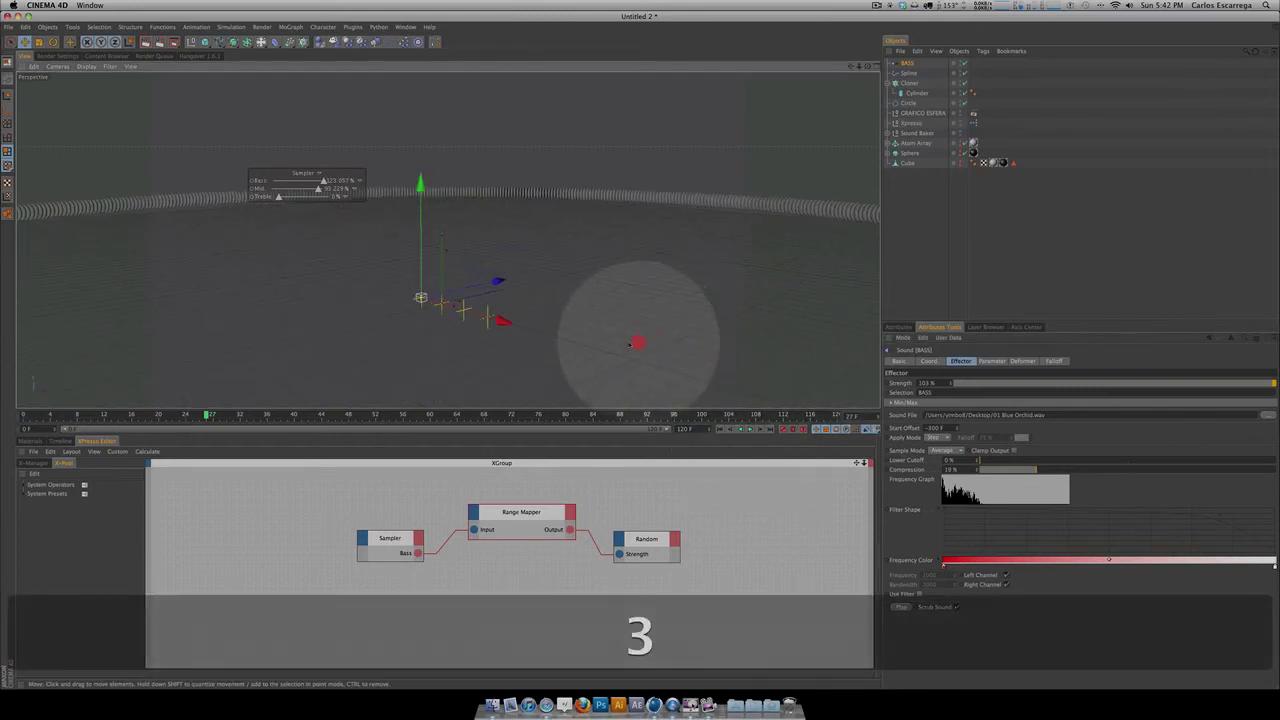
key("2")
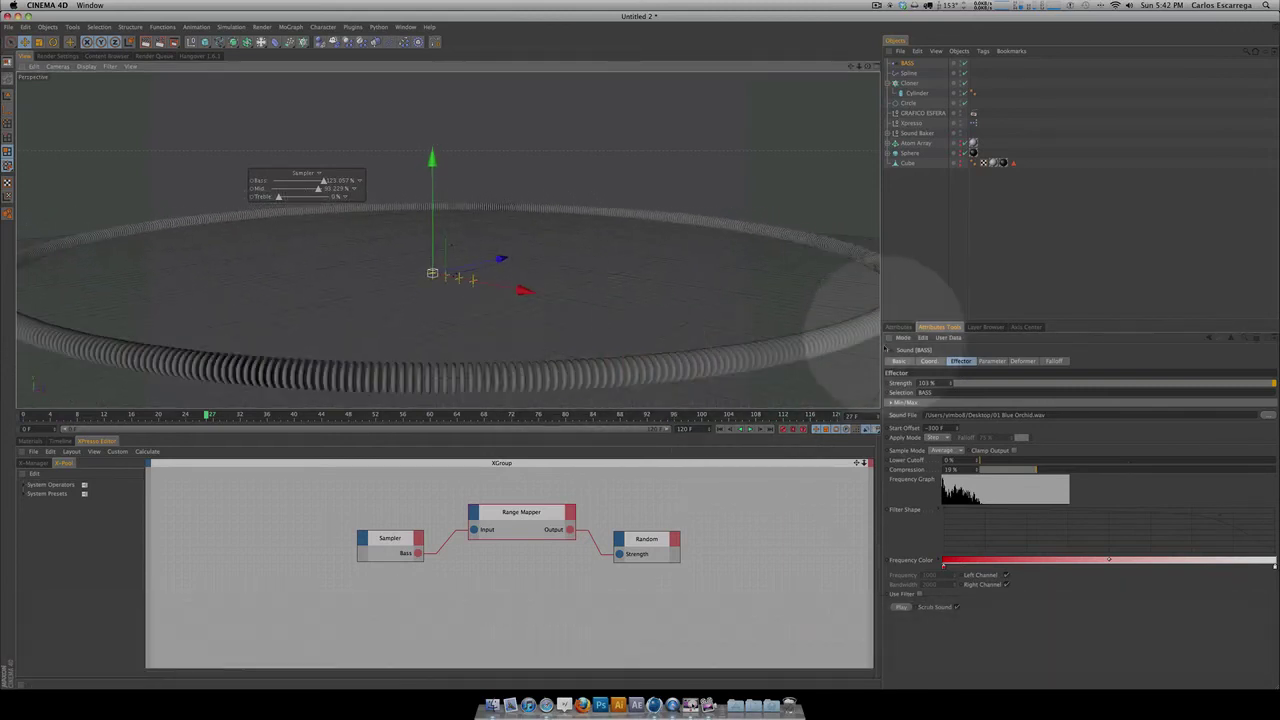
key("2")
left_click_drag(677, 266, 648, 347)
key("3")
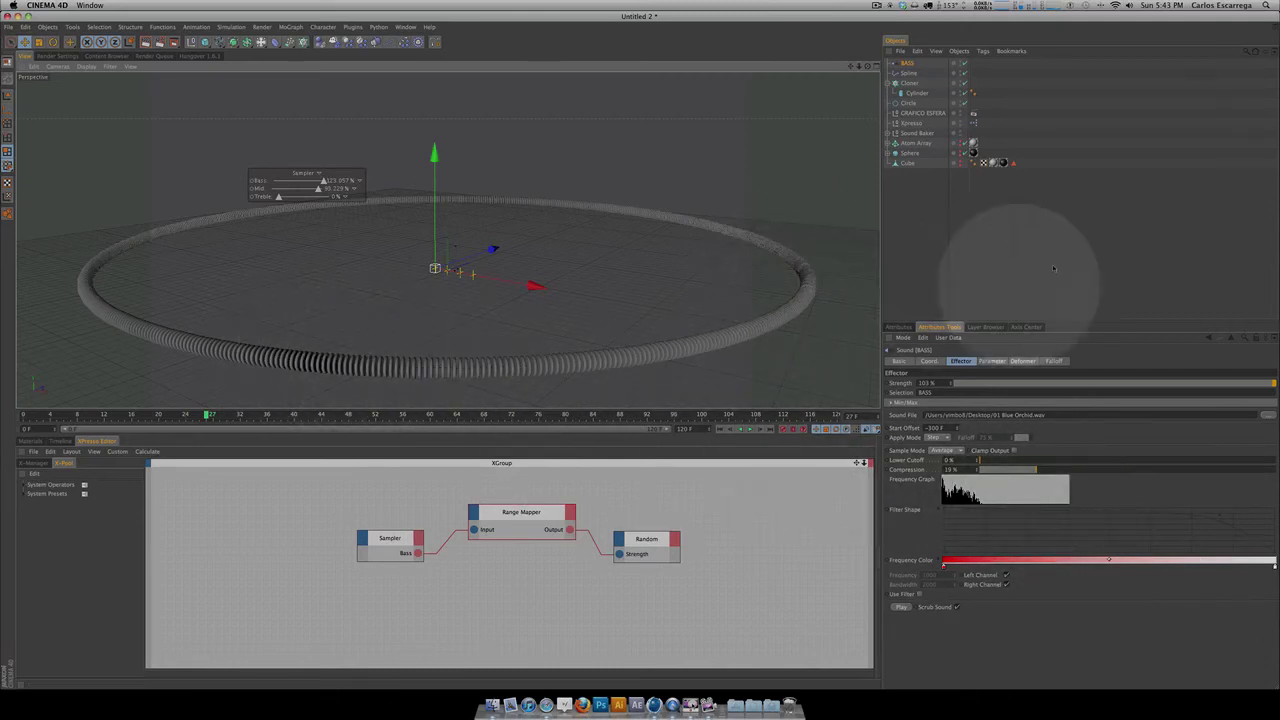
Step: Reduce the cloned Cylinder's radius to 22 cm and its height to 5 cm
left_click(915, 93)
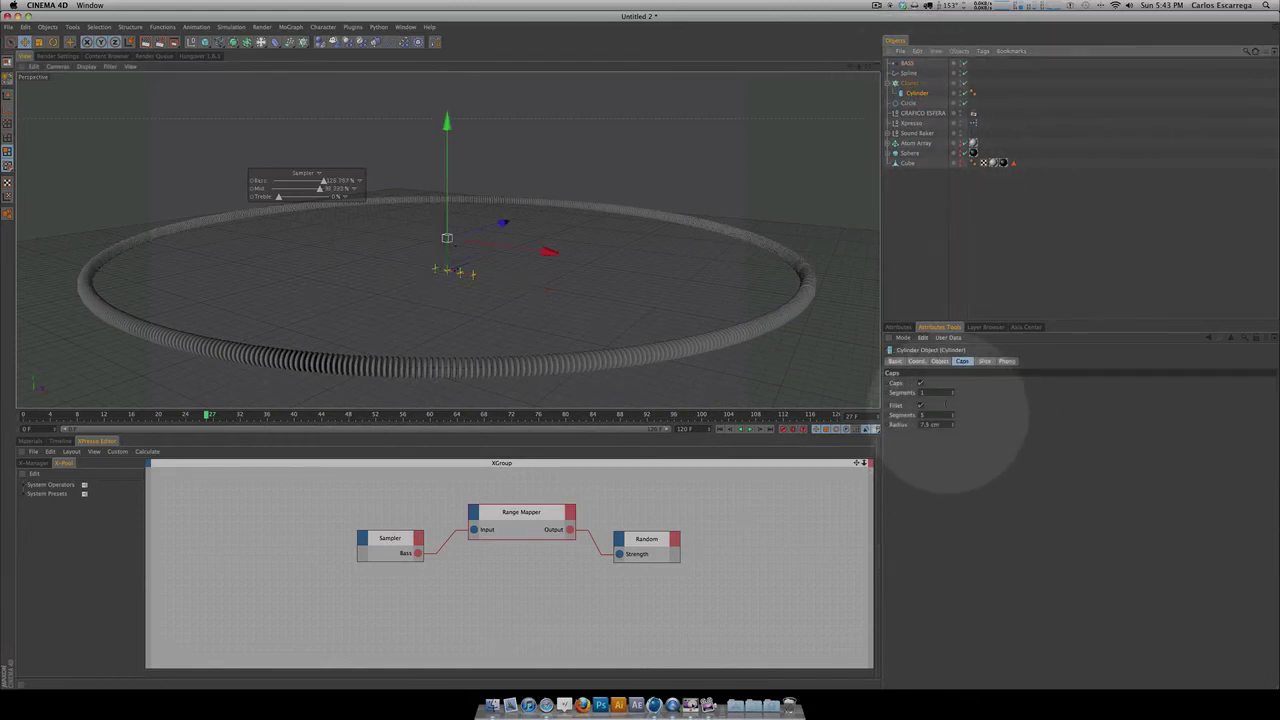
left_click(940, 361)
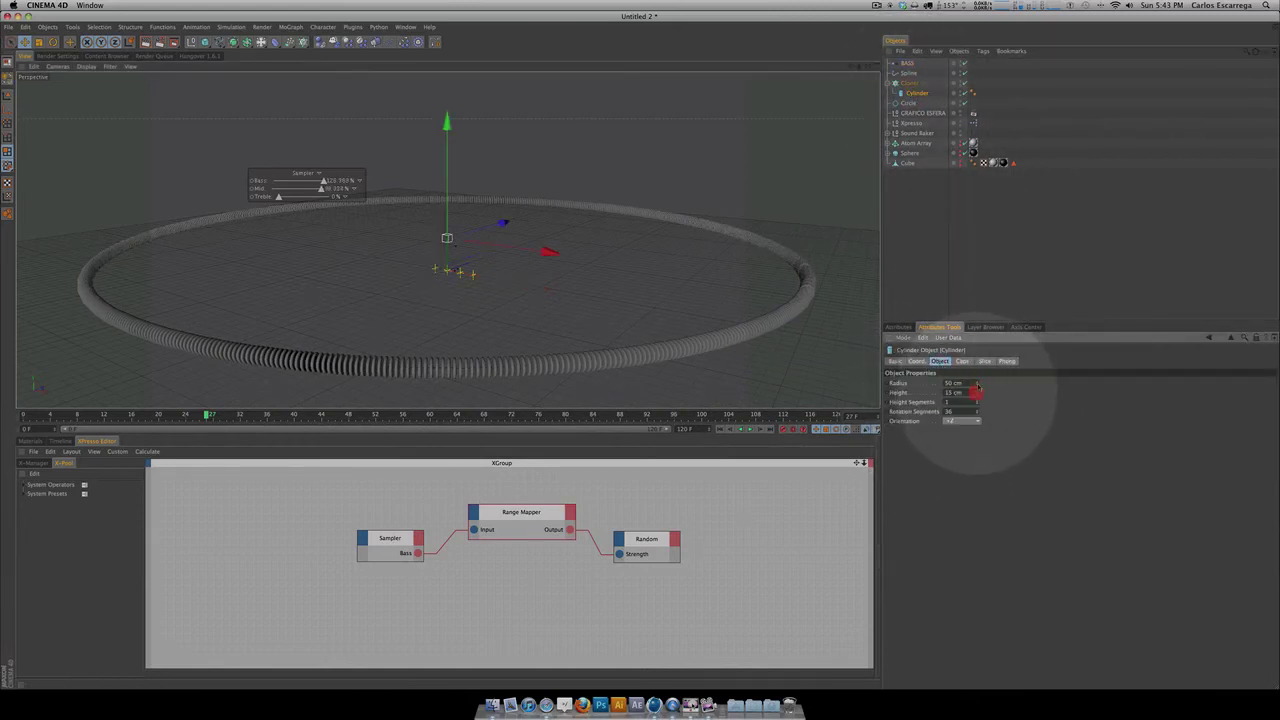
left_click_drag(975, 391, 977, 382)
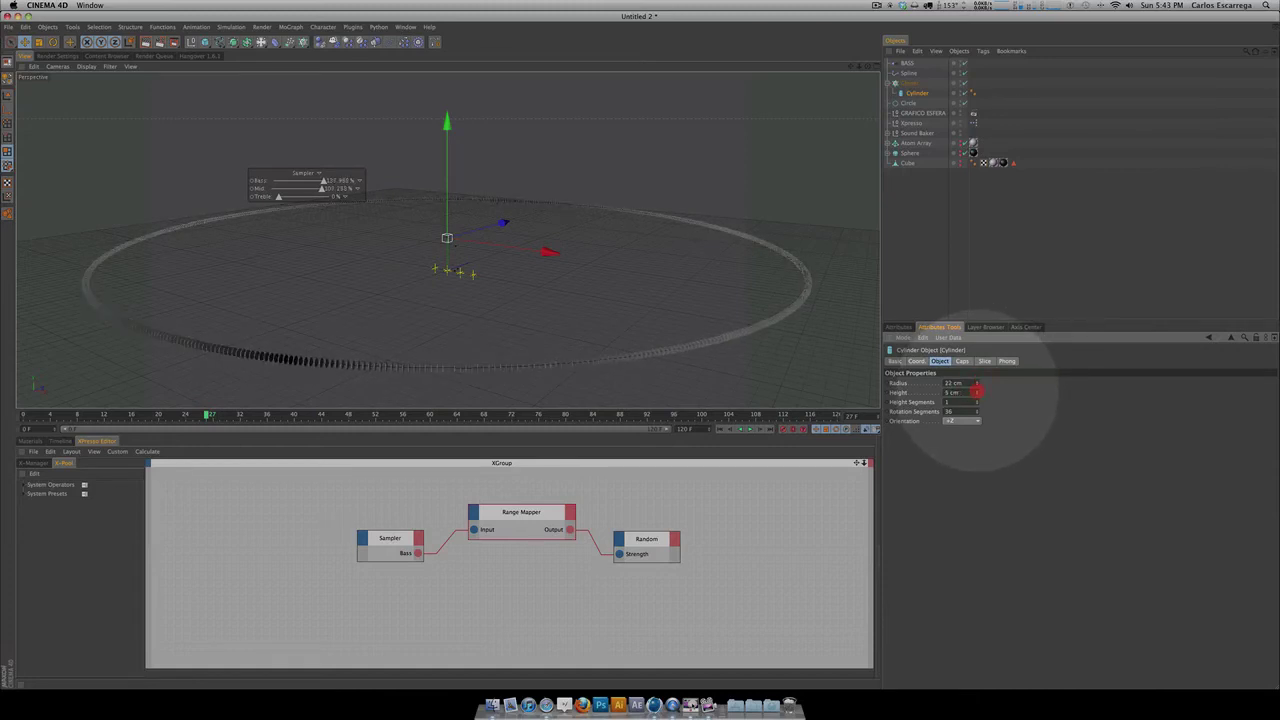
Step: Set the BASS effector's scale to X 2, Y 4 and Z 4, and play the animation to check the discs
left_click(908, 64)
left_click(992, 361)
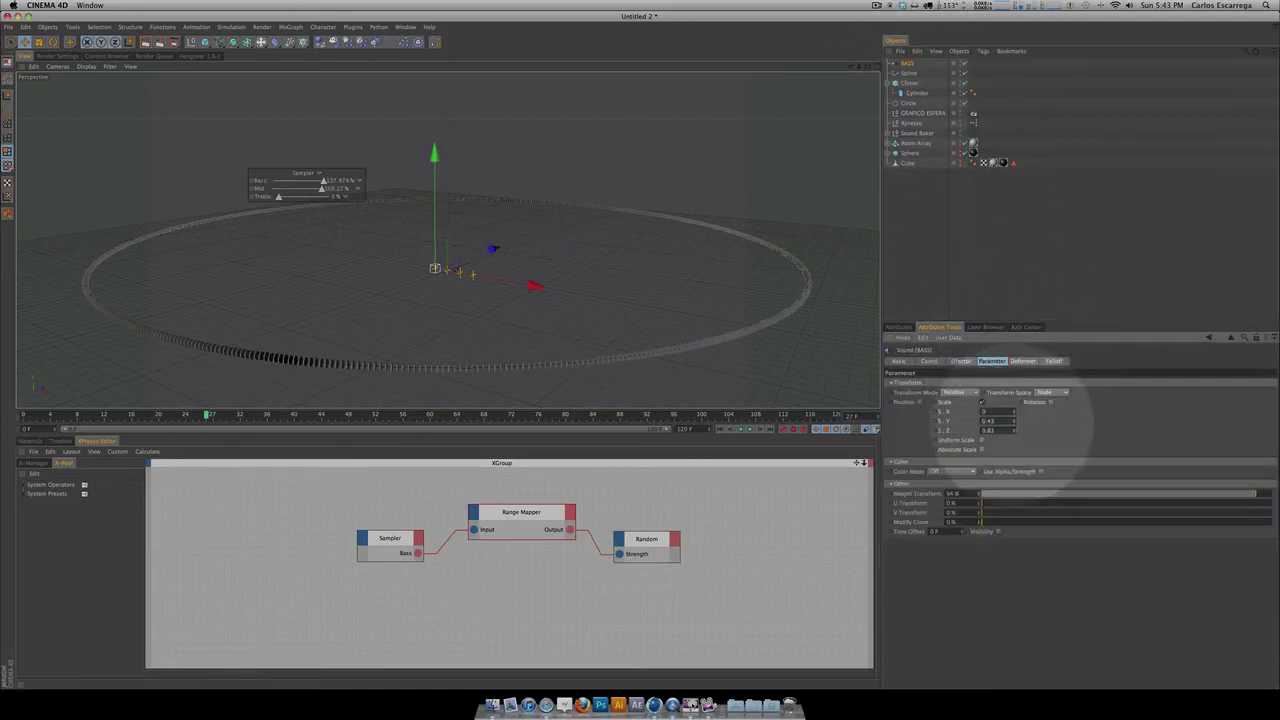
left_click_drag(1015, 419, 961, 421)
type("4")
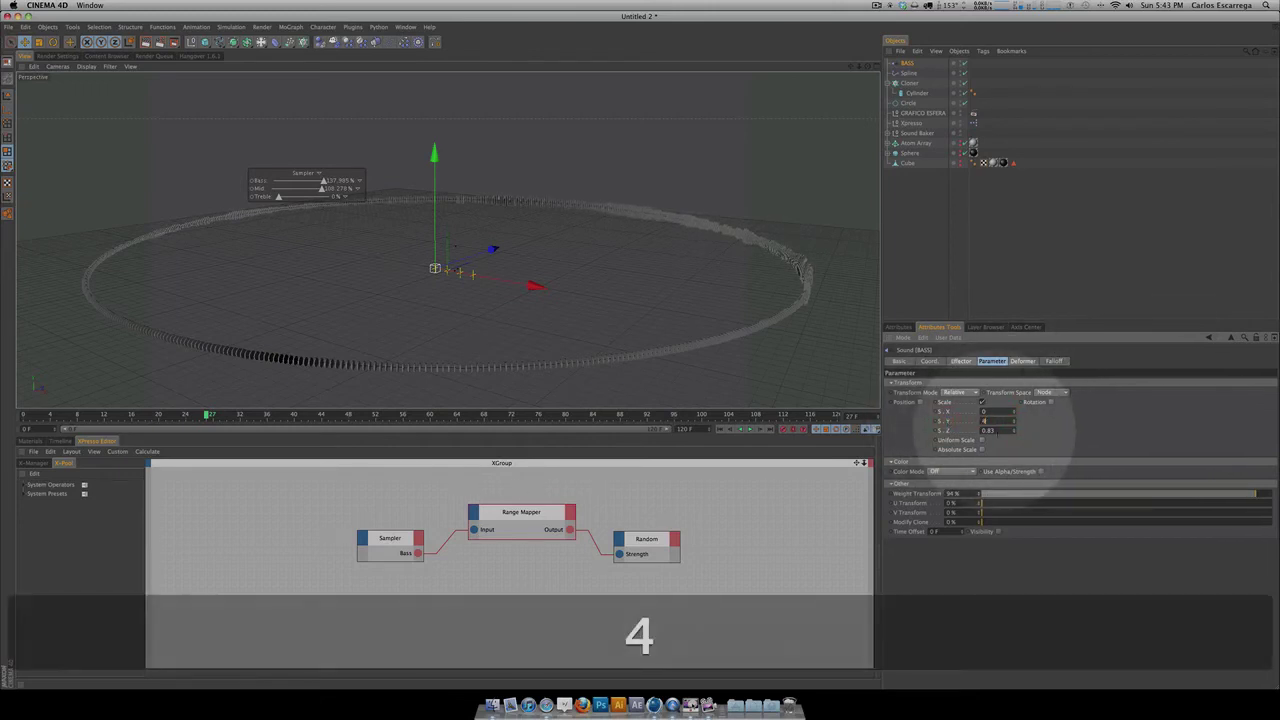
left_click(1057, 436)
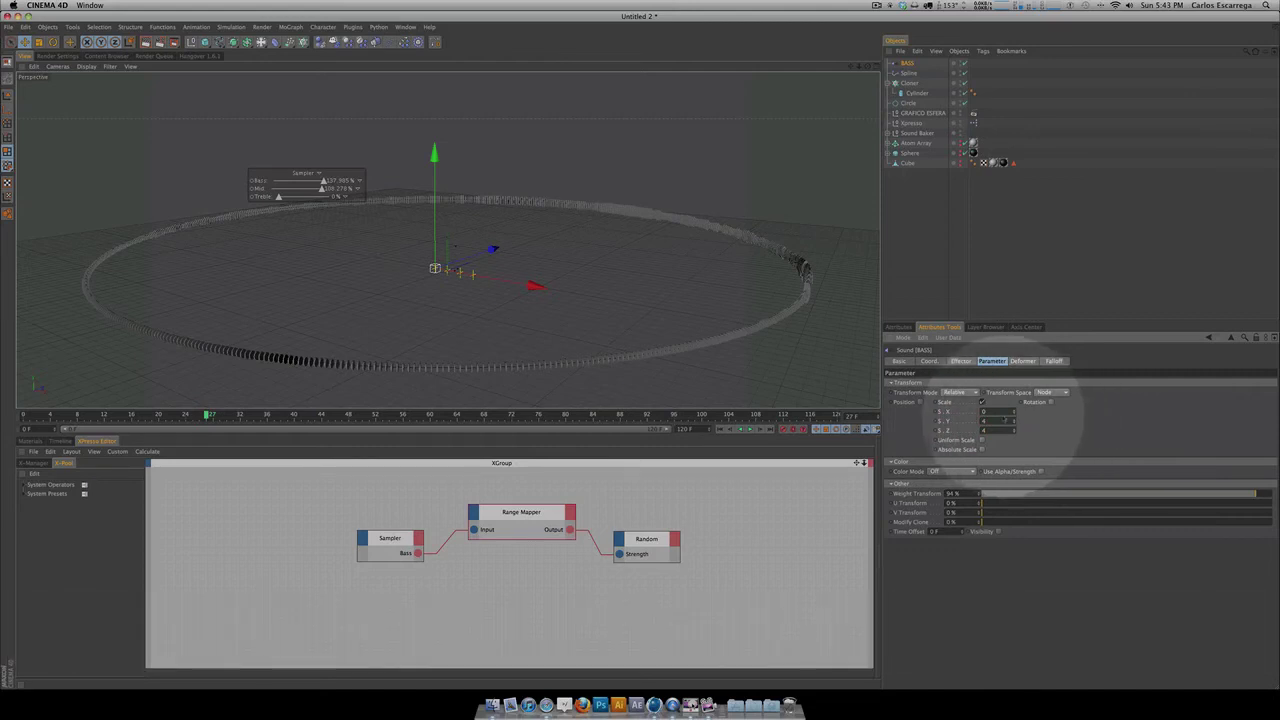
type("2")
left_click(1036, 428)
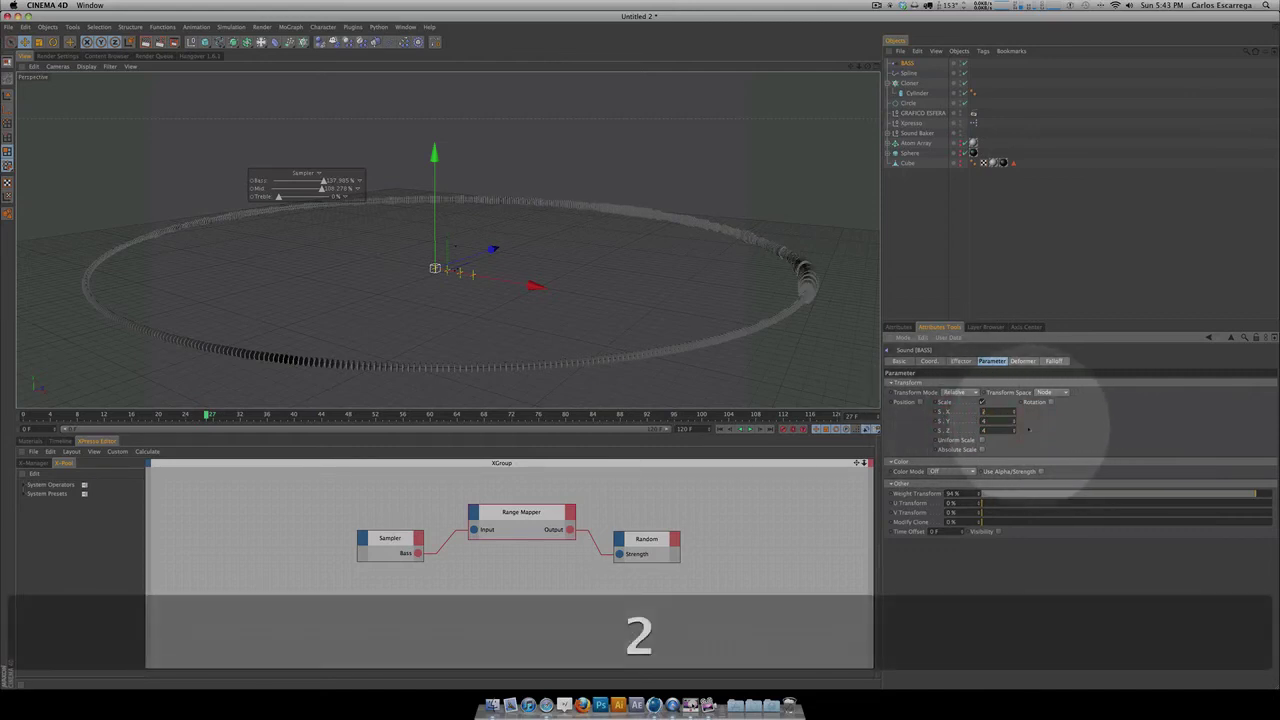
key("3")
left_click_drag(720, 306, 648, 356)
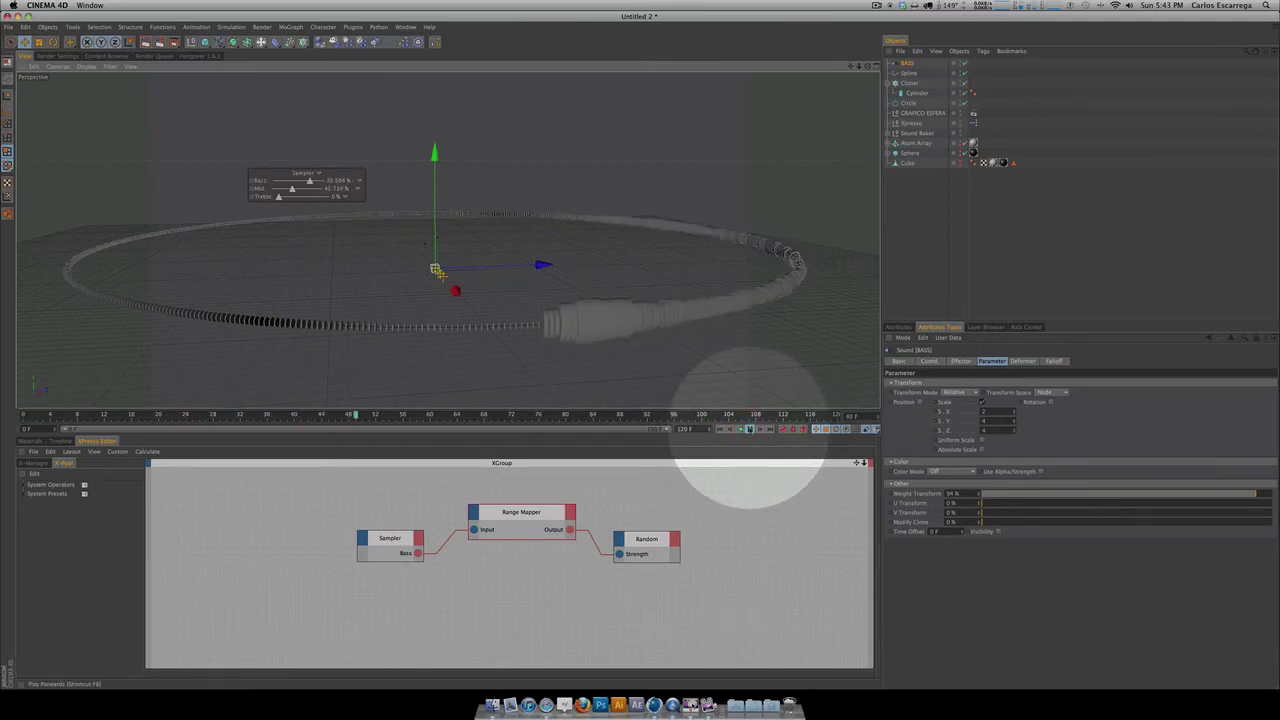
left_click(748, 428)
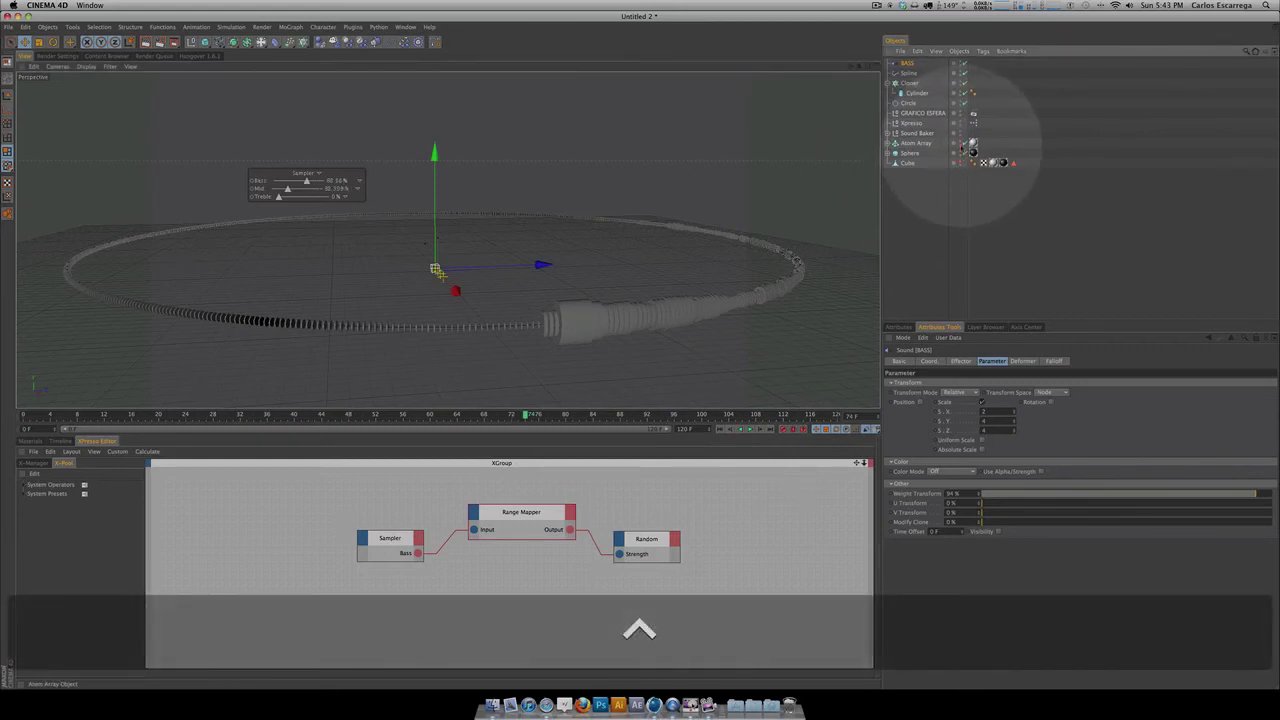
Step: Show the Atom Array, Sphere and Cube in the viewport and rotate the Circle spline horizontally until the largest discs sit behind the sphere
left_click(958, 153, "ctrl")
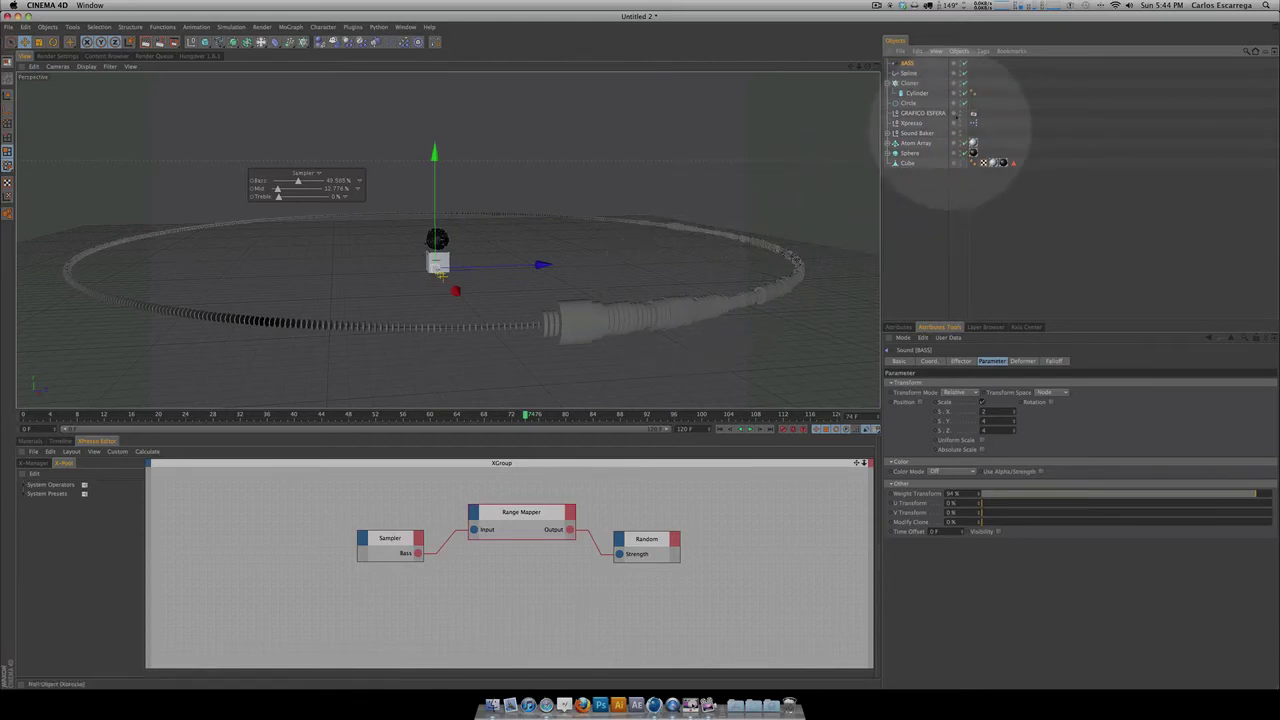
left_click(908, 103)
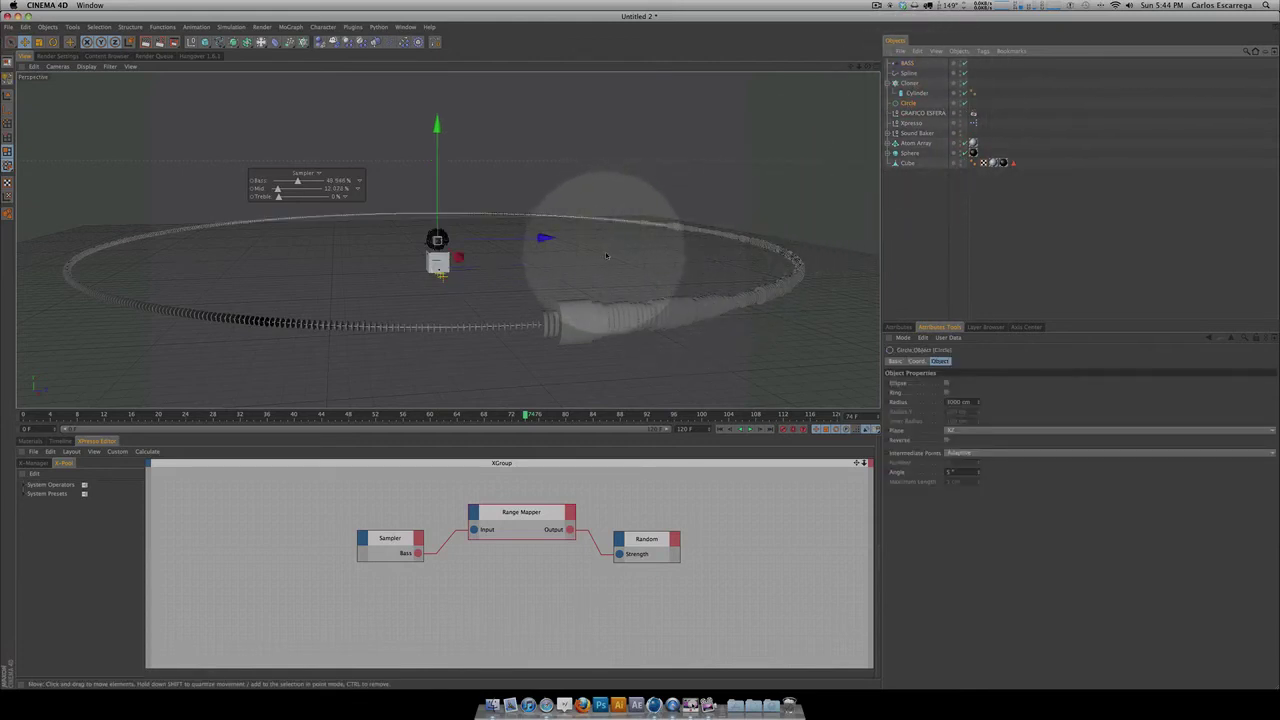
key("r")
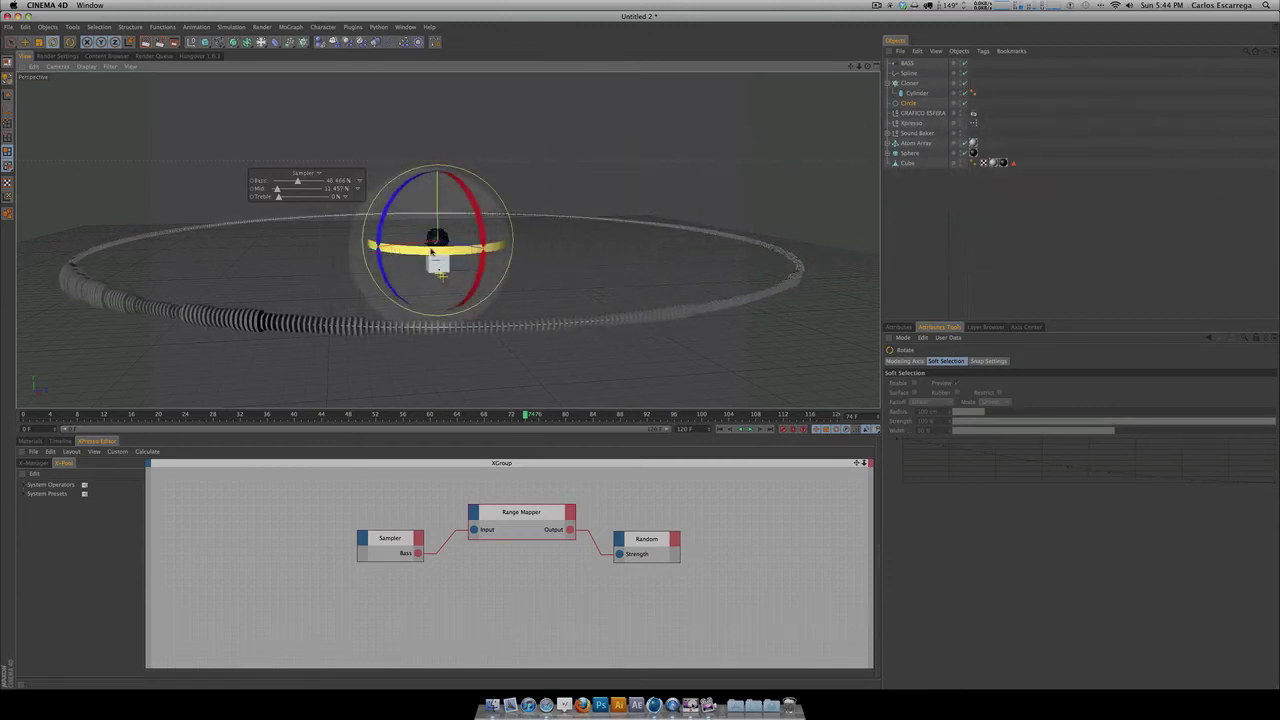
left_click_drag(432, 252, 343, 243)
key("2")
left_click_drag(653, 351, 680, 353)
left_click_drag(400, 252, 371, 143)
key("3")
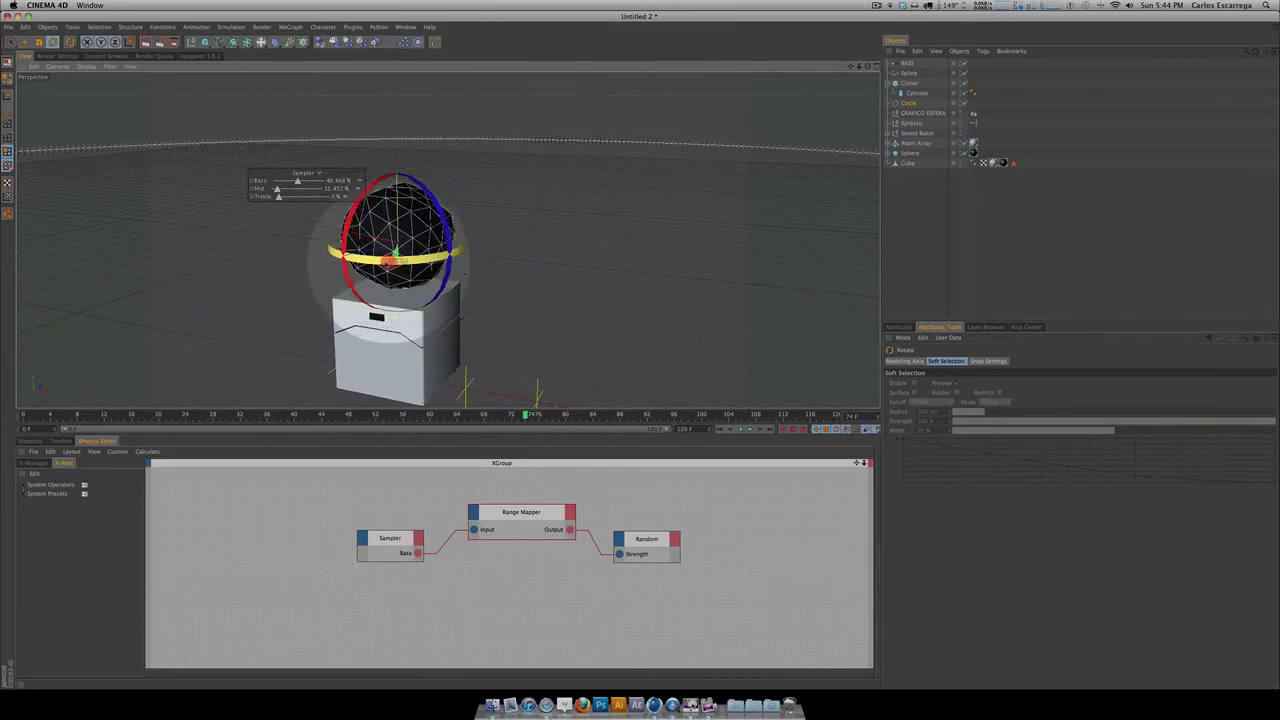
left_click_drag(389, 262, 215, 256)
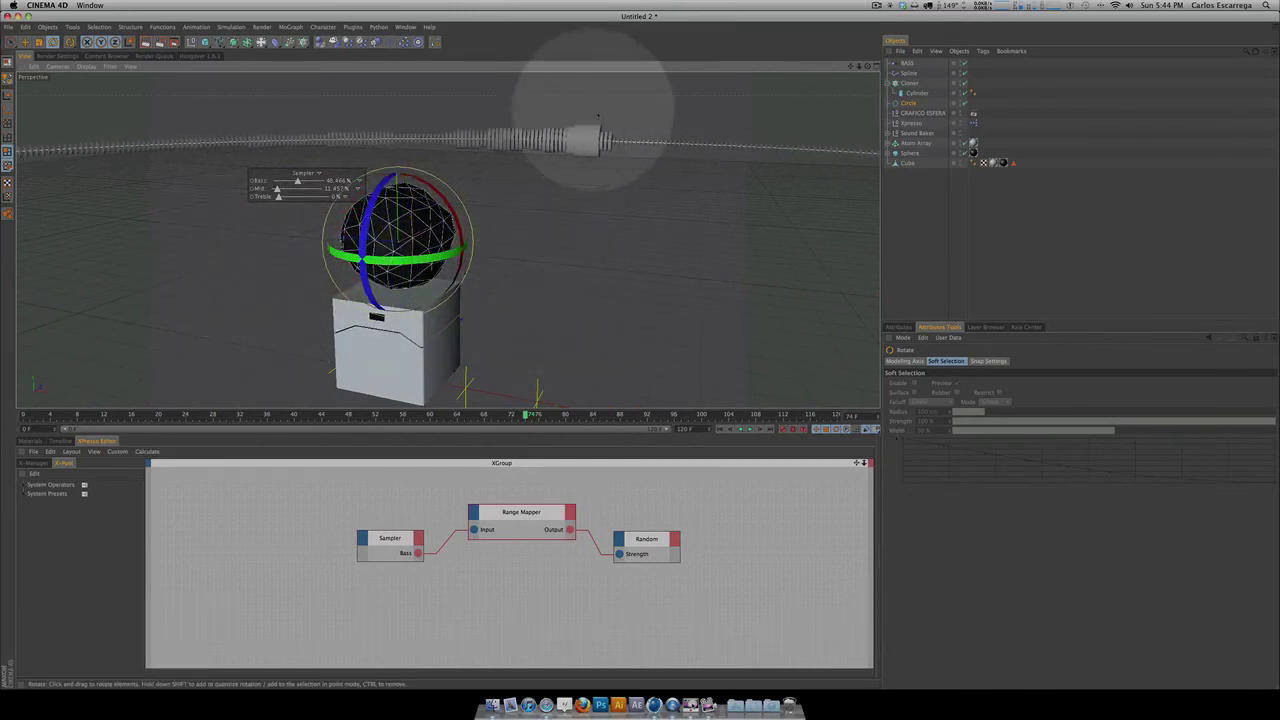
key("3")
left_click_drag(633, 204, 477, 213)
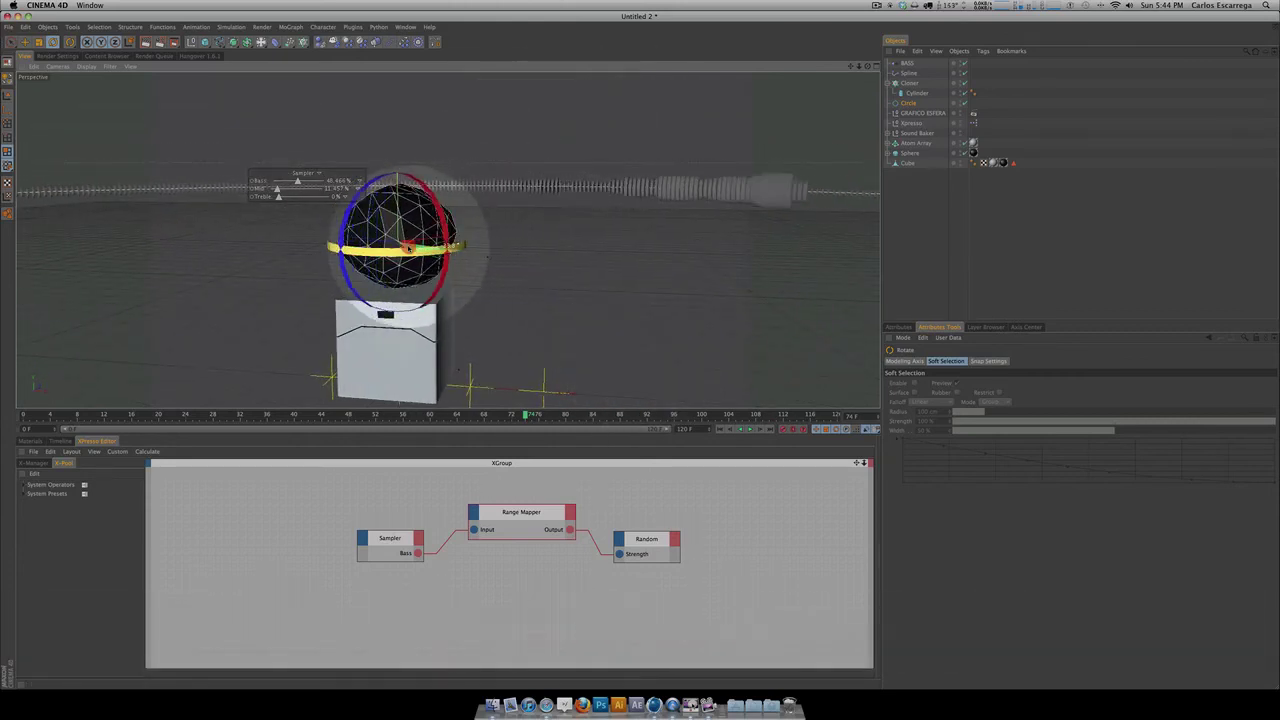
Step: Play the animation from the start and examine the sphere against the disc ring from several angles
left_click(720, 429)
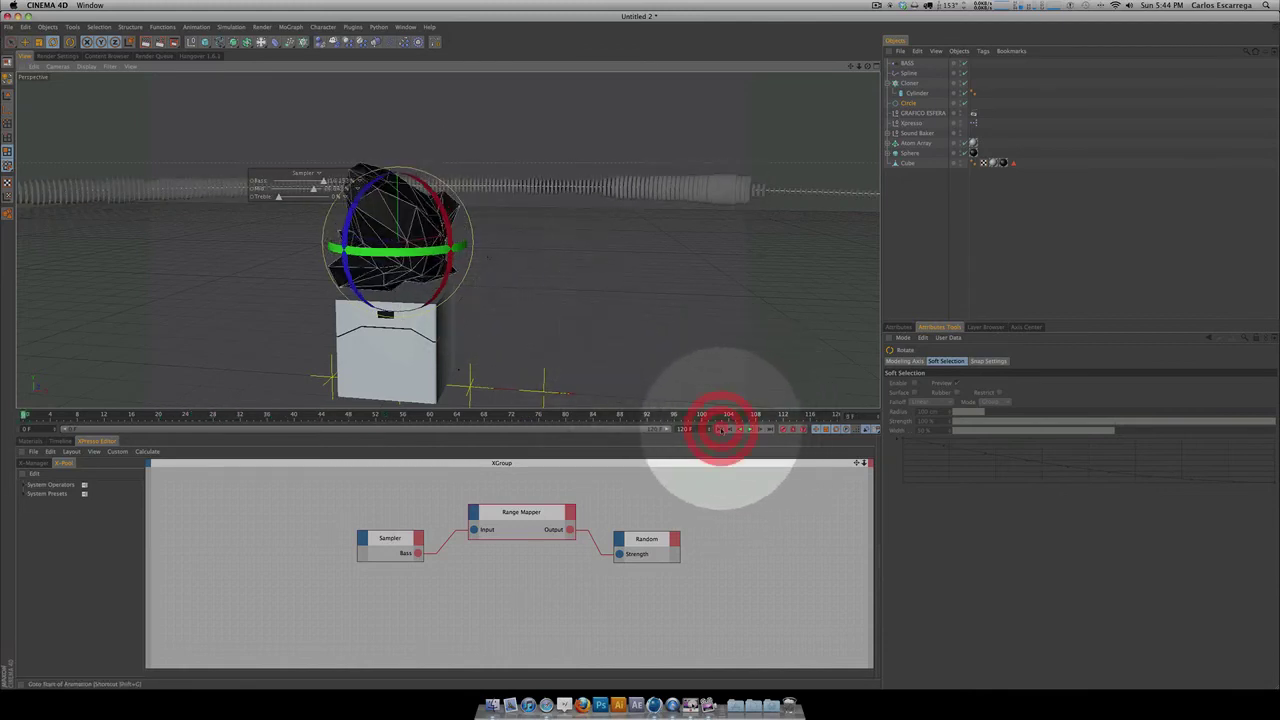
left_click(748, 429)
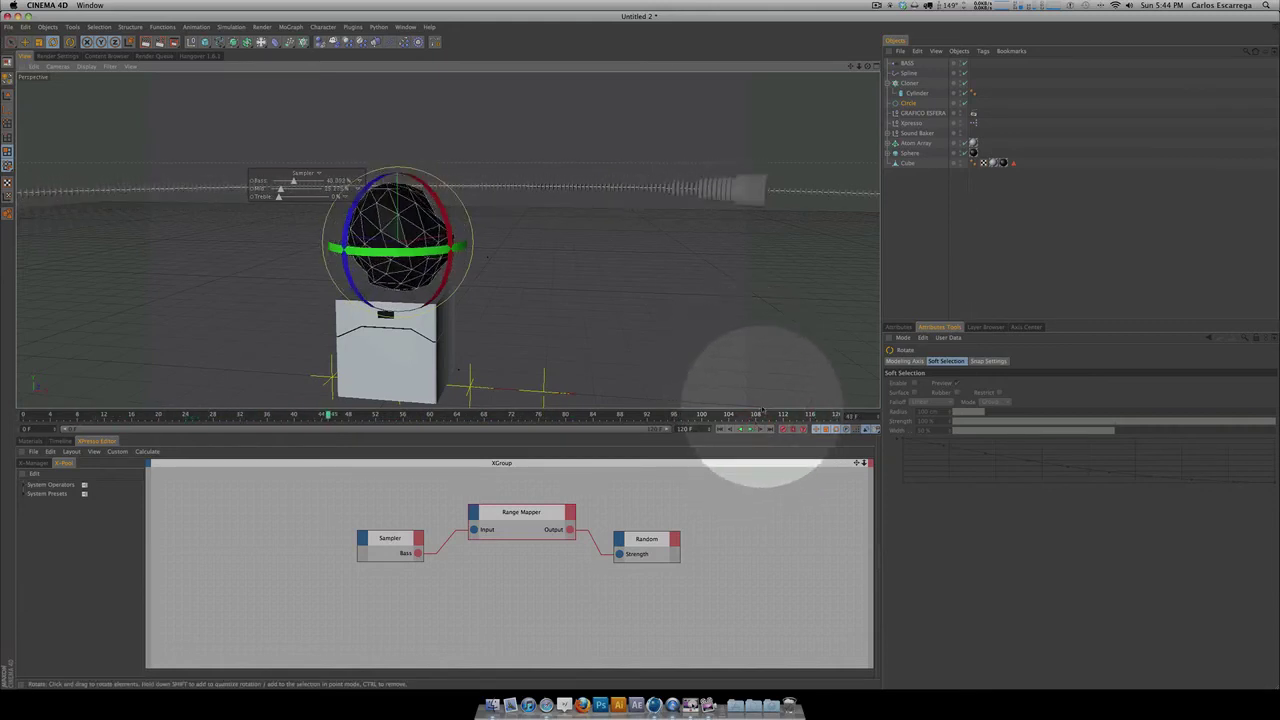
key("3")
left_click_drag(651, 354, 507, 250)
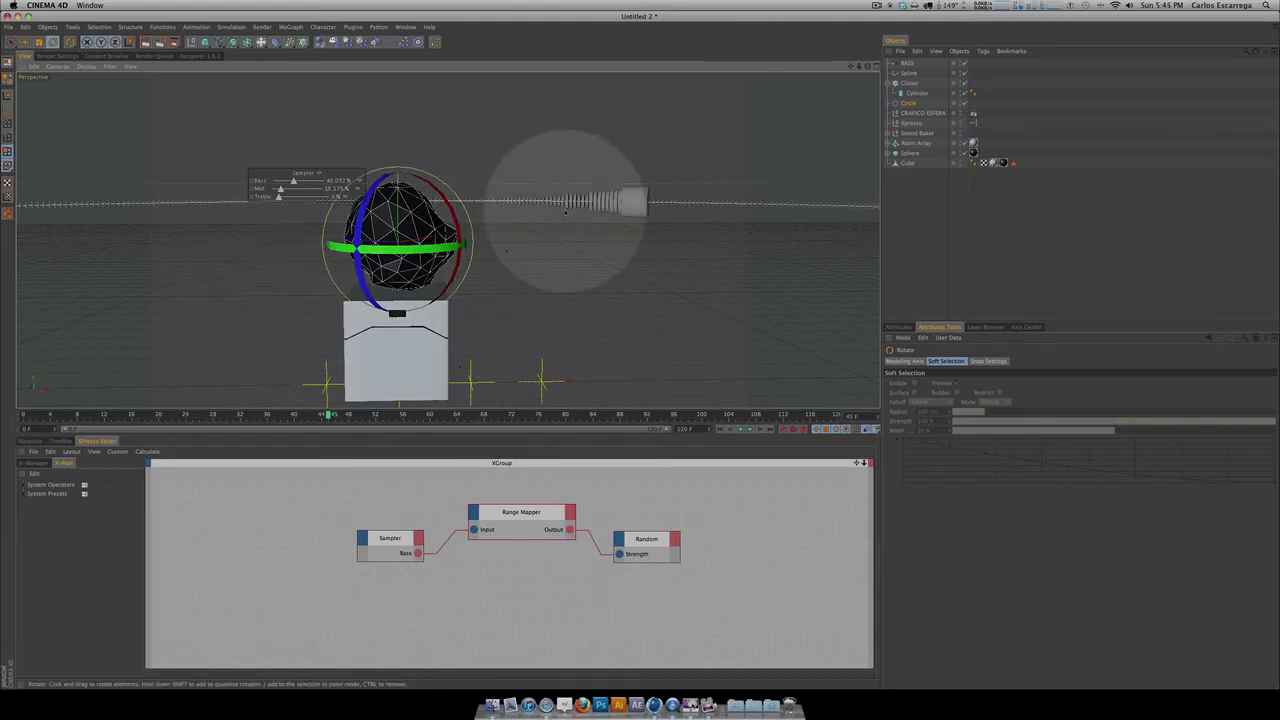
mouse_move(648, 352)
left_mouse_down()
mouse_move(600, 353)
mouse_move(677, 354)
mouse_move(640, 354)
left_mouse_up()
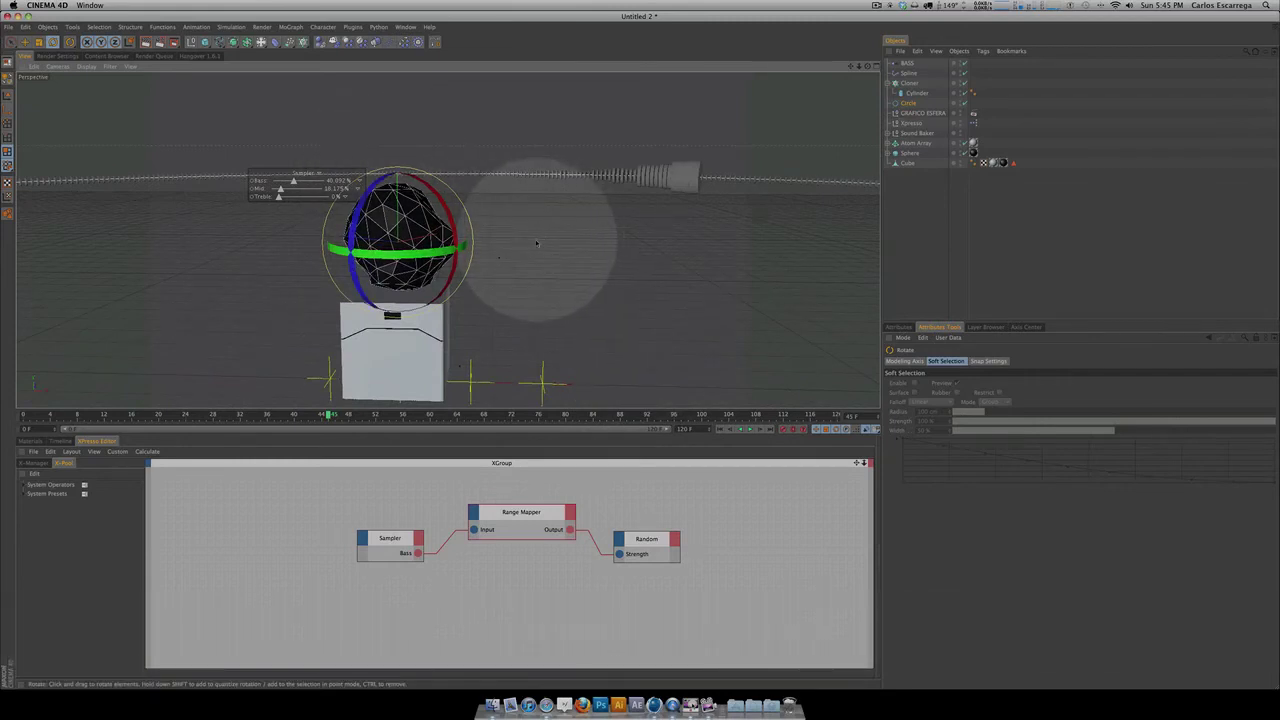
left_click_drag(646, 354, 620, 346)
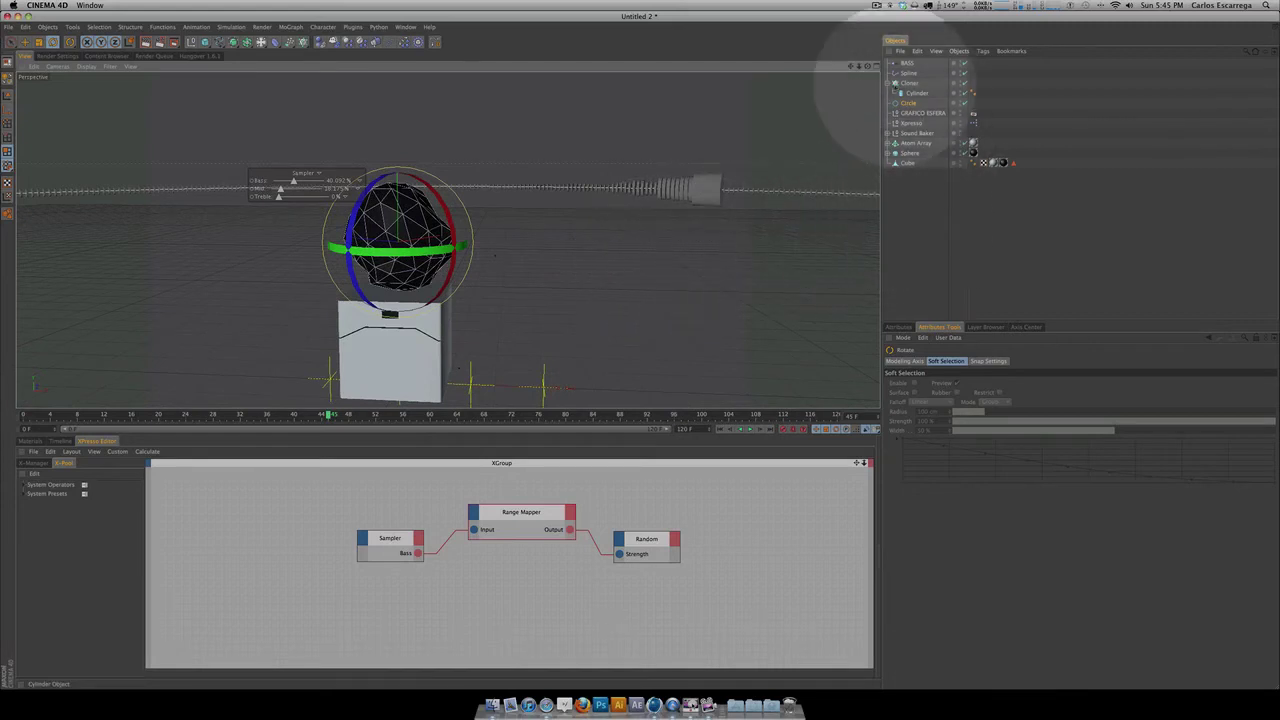
Step: Collapse the Cloner's hierarchy, select GRAFICO ESFERA and examine how the disc ring sits behind the sphere
left_click(895, 83)
left_click(920, 103)
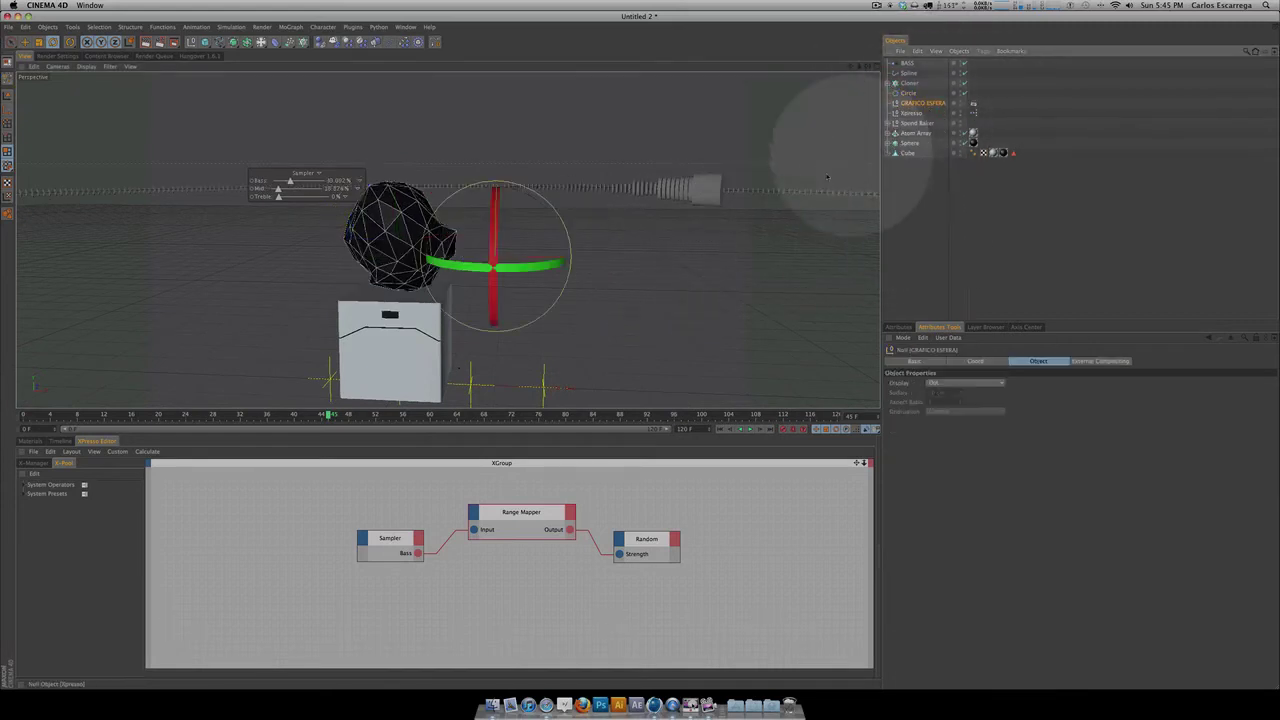
key("3")
left_click_drag(674, 323, 643, 349)
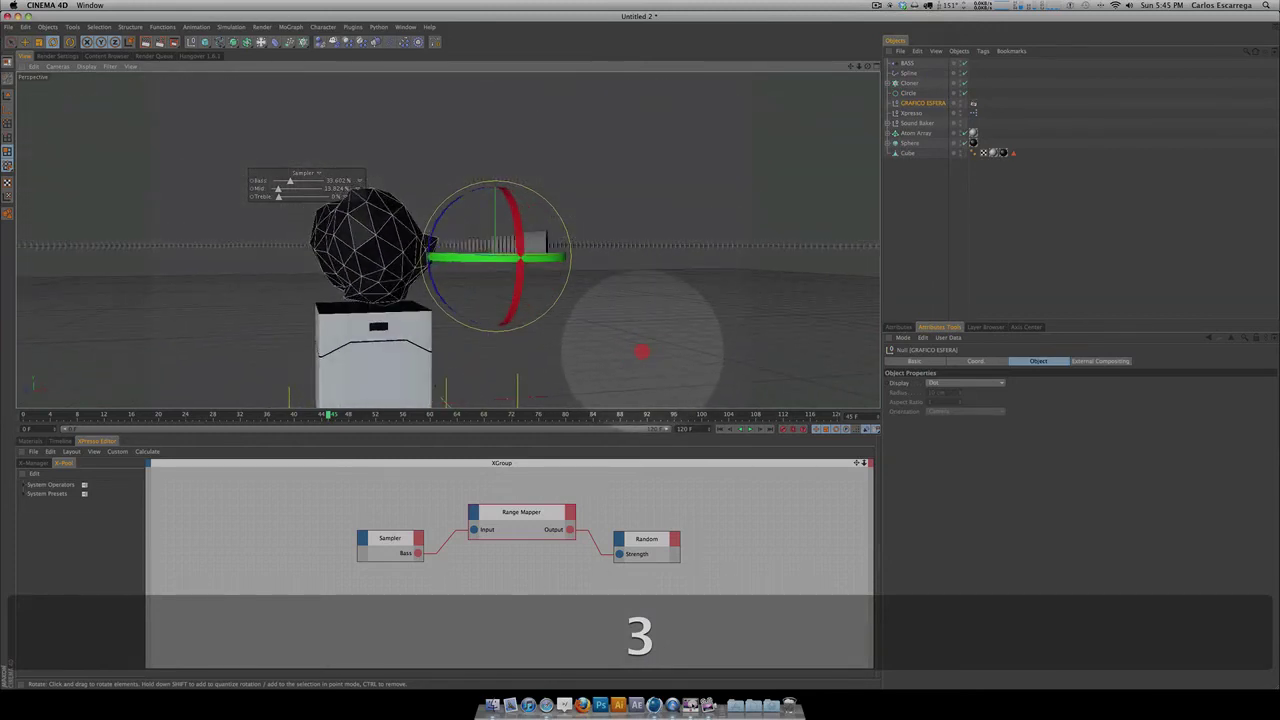
key("3")
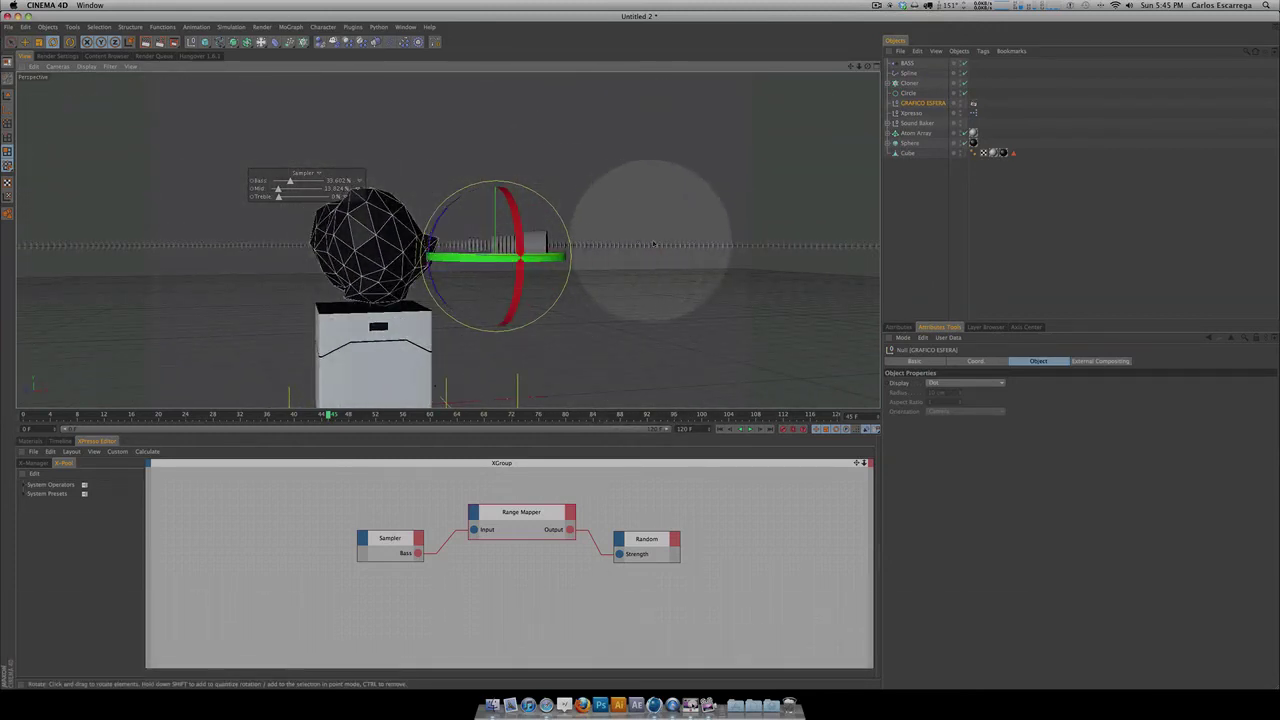
left_click_drag(606, 225, 651, 246)
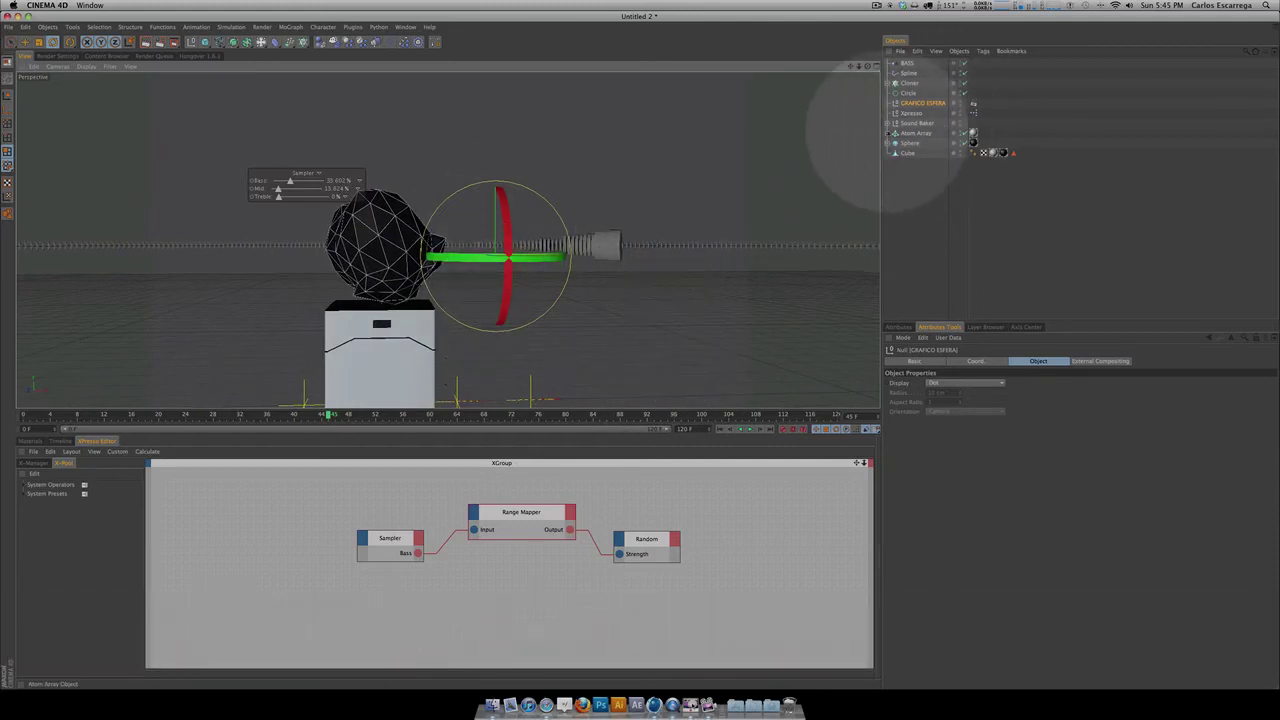
Step: Add Compositing tags to the Sphere and Cube and enable object buffer 1 for both
left_click(909, 143)
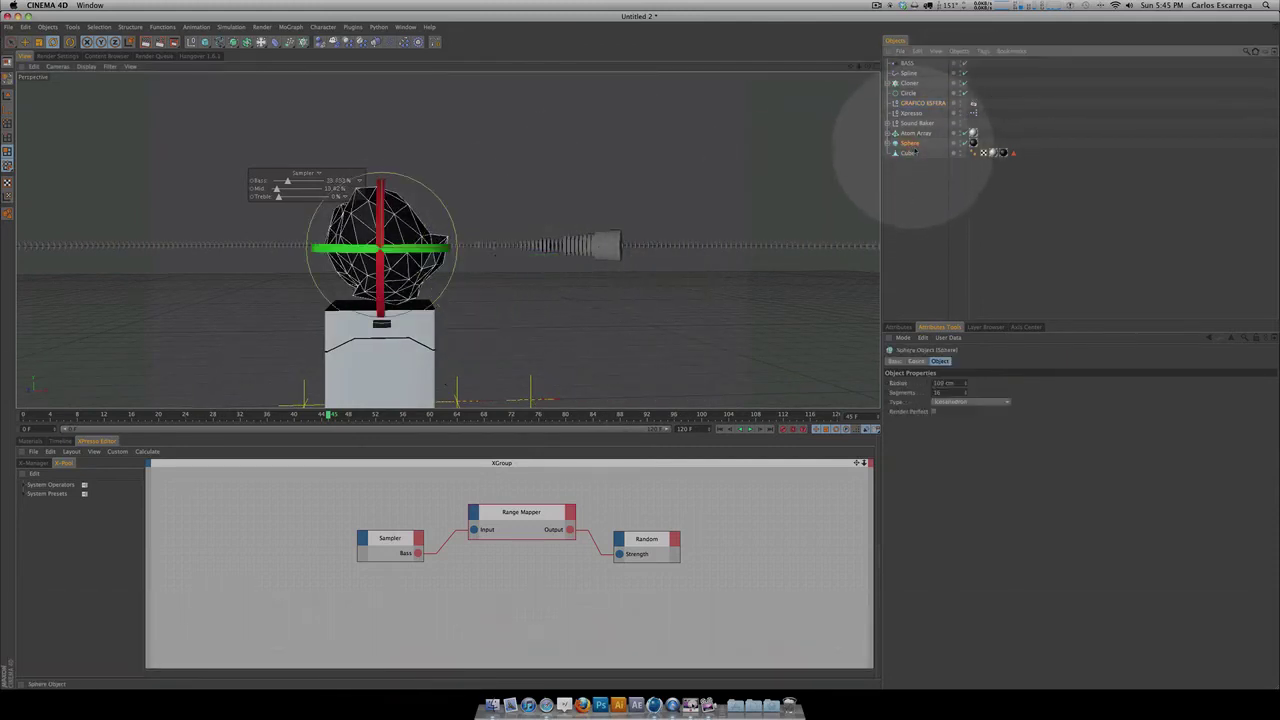
left_click(907, 153, "shift")
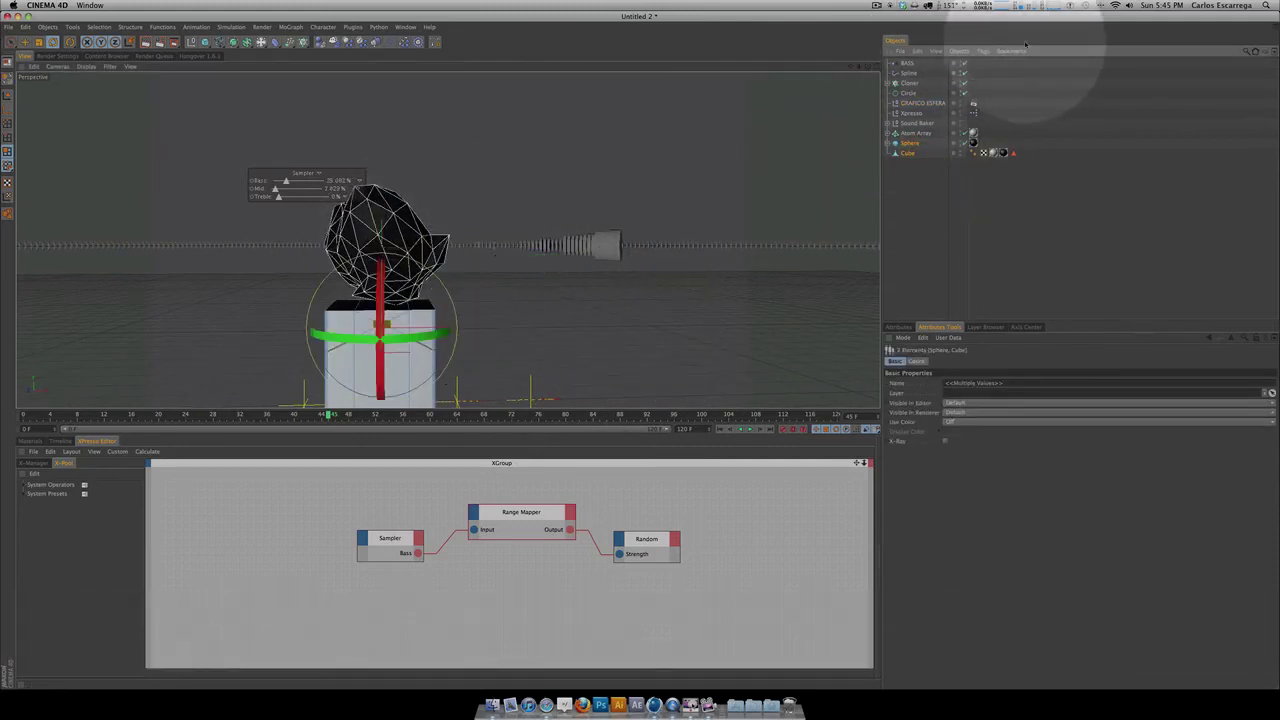
left_click(983, 50)
mouse_move(1012, 65)
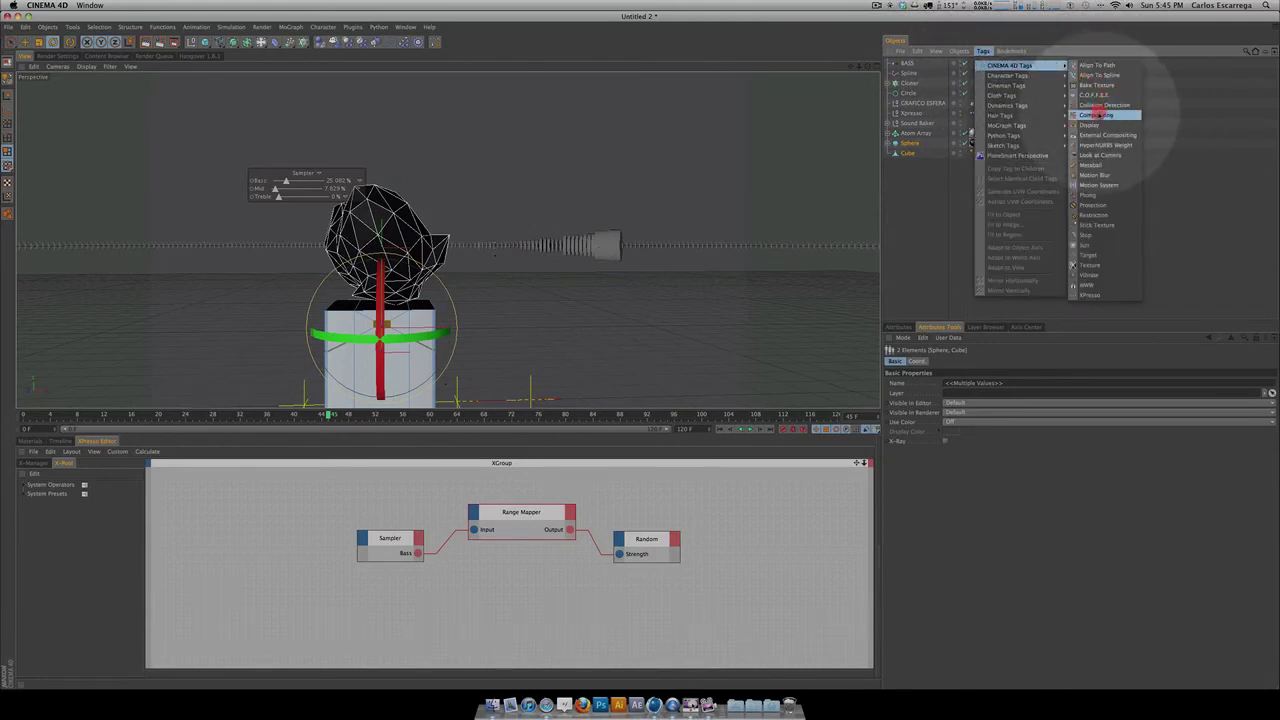
left_click(1095, 115)
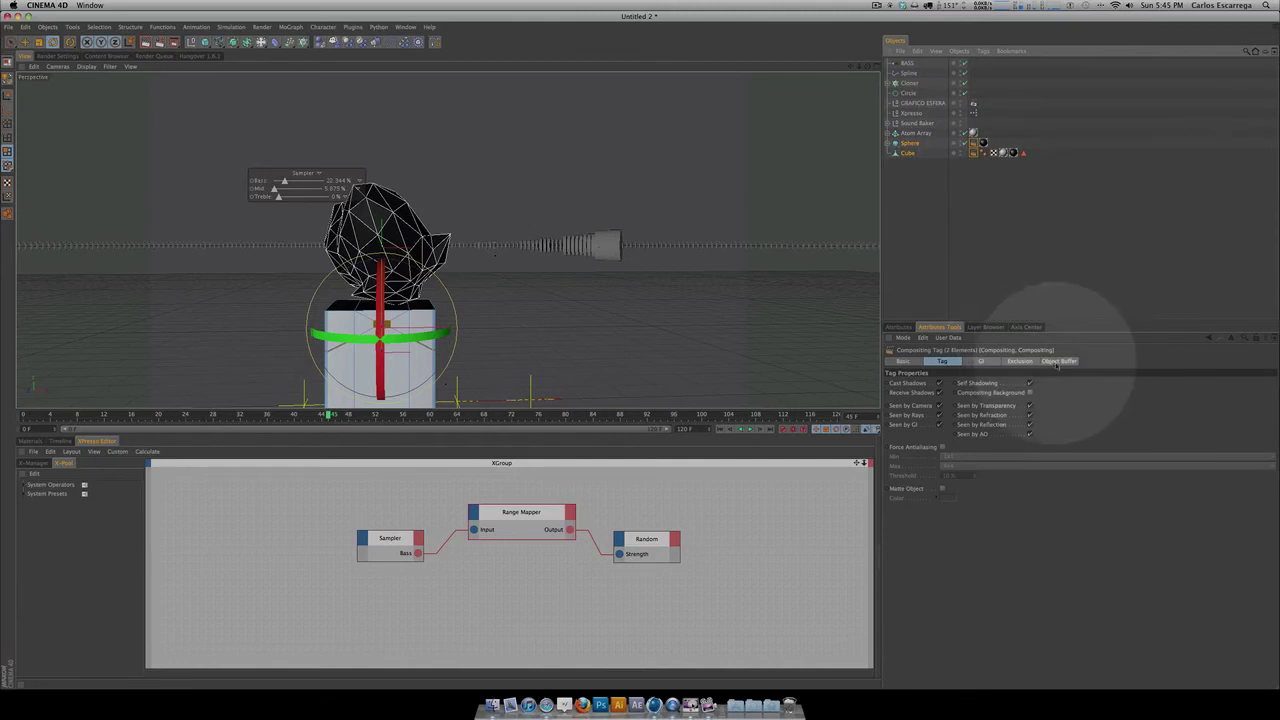
left_click(1058, 361)
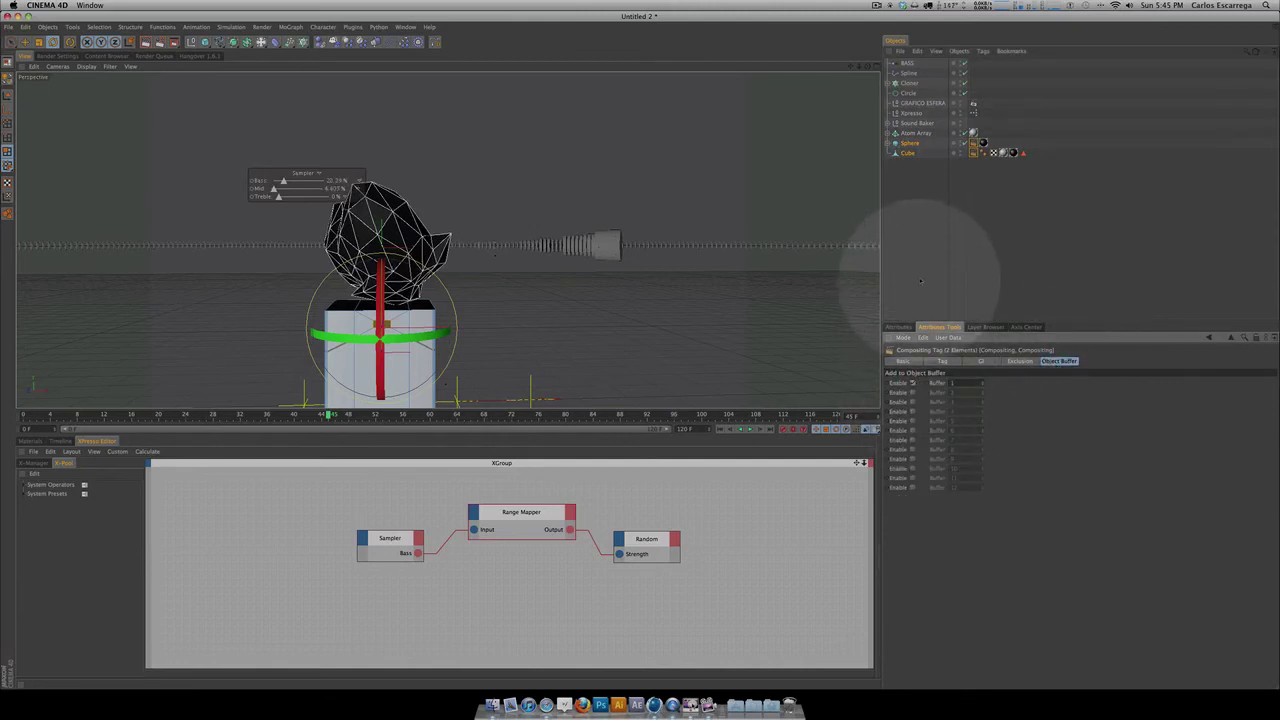
left_click(940, 225)
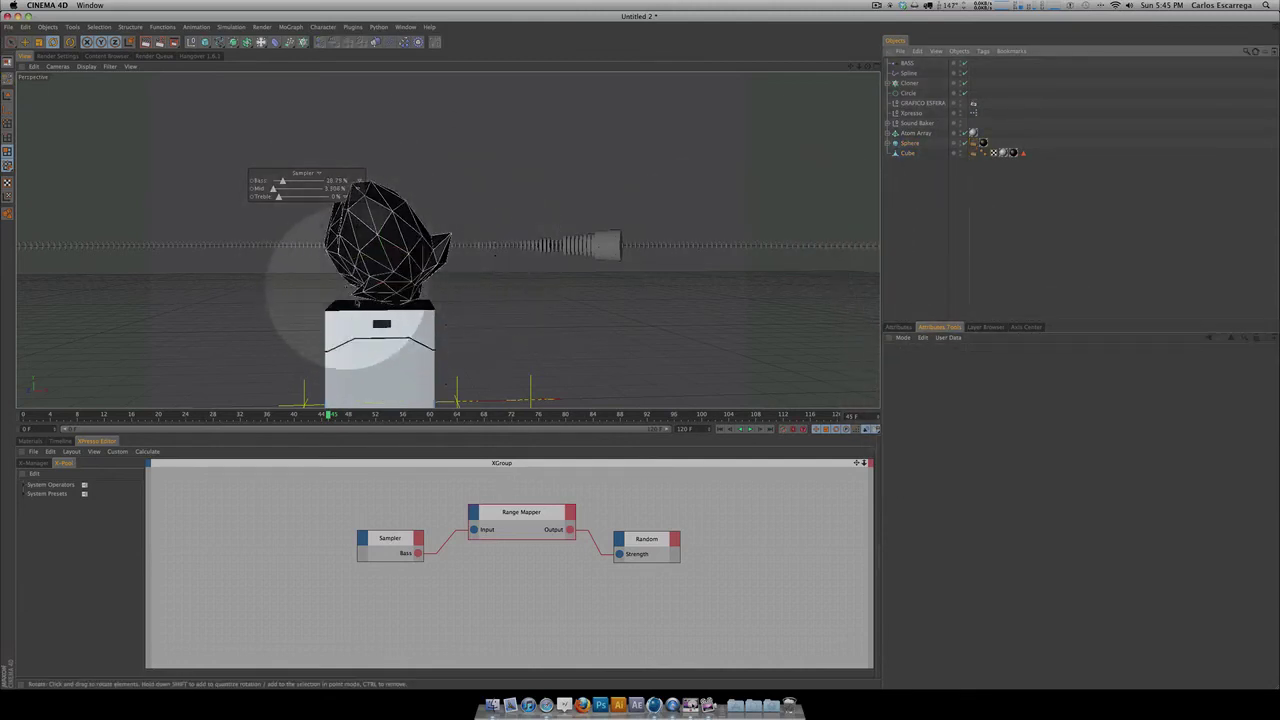
Step: Examine the sphere and its cube base against the background discs from several viewpoints
key("1")
left_click_drag(435, 306, 640, 351)
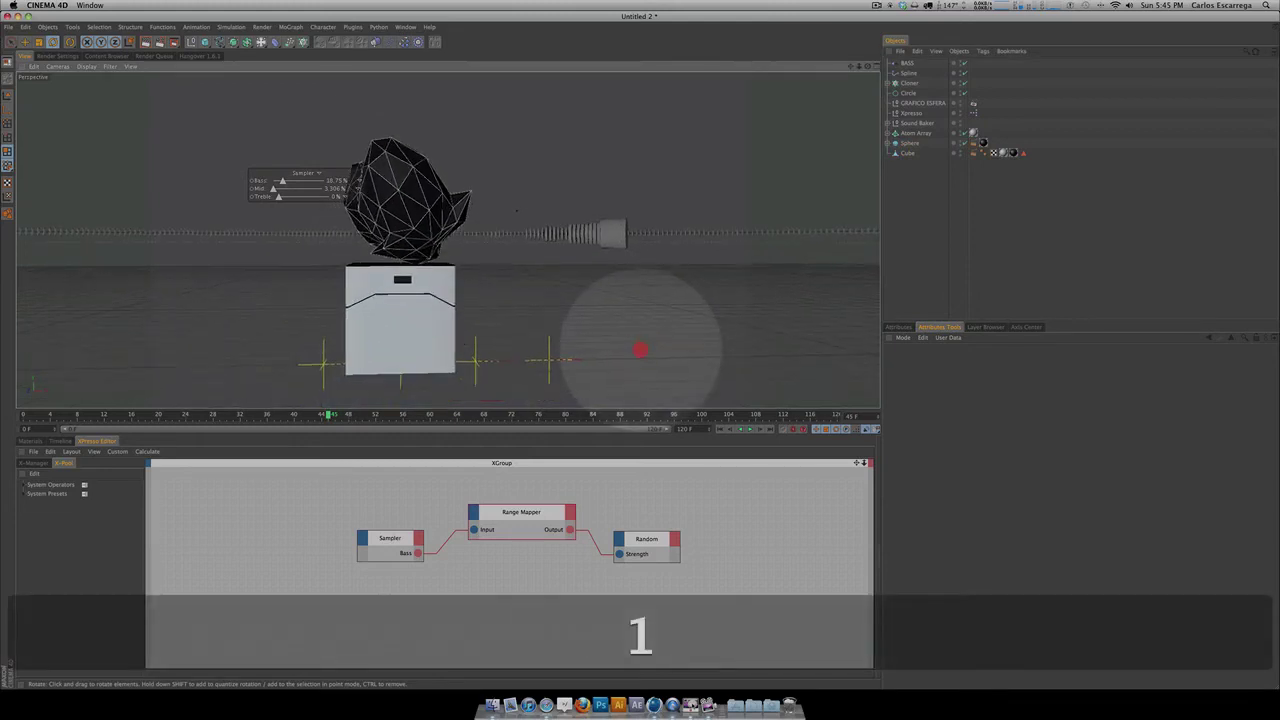
key("3")
left_click_drag(446, 262, 637, 351)
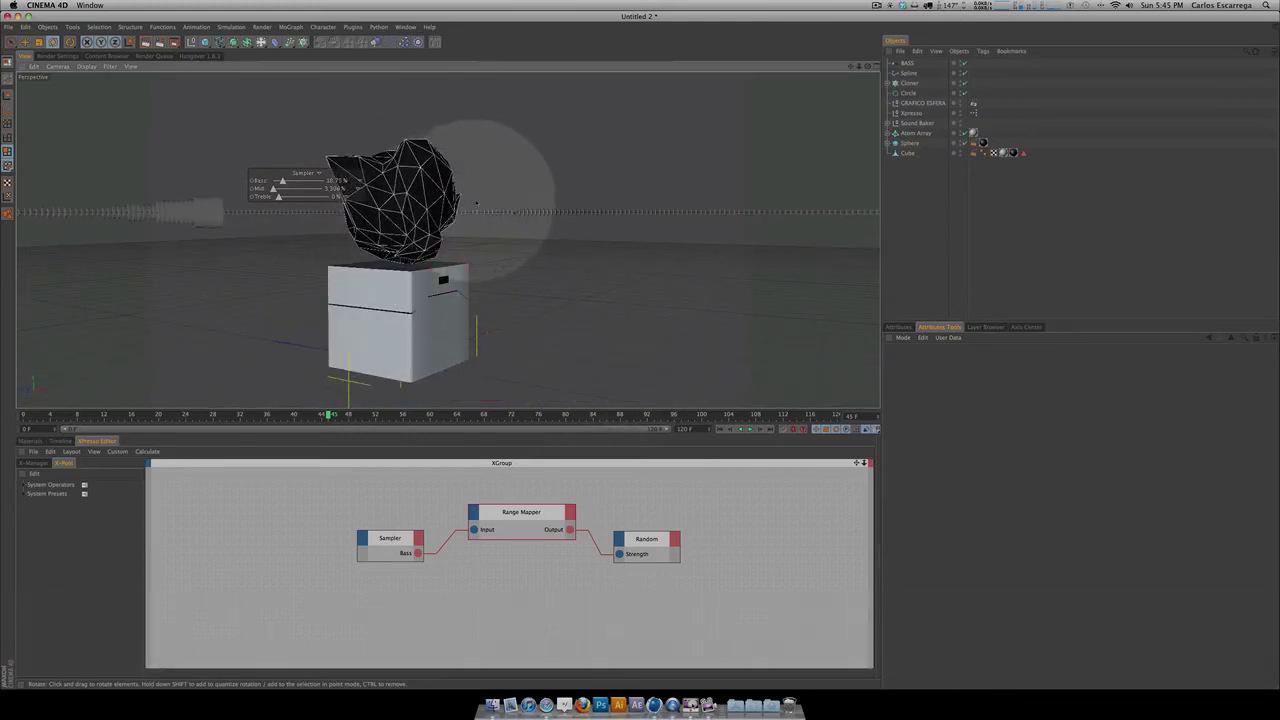
key("3")
left_click_drag(641, 351, 471, 157)
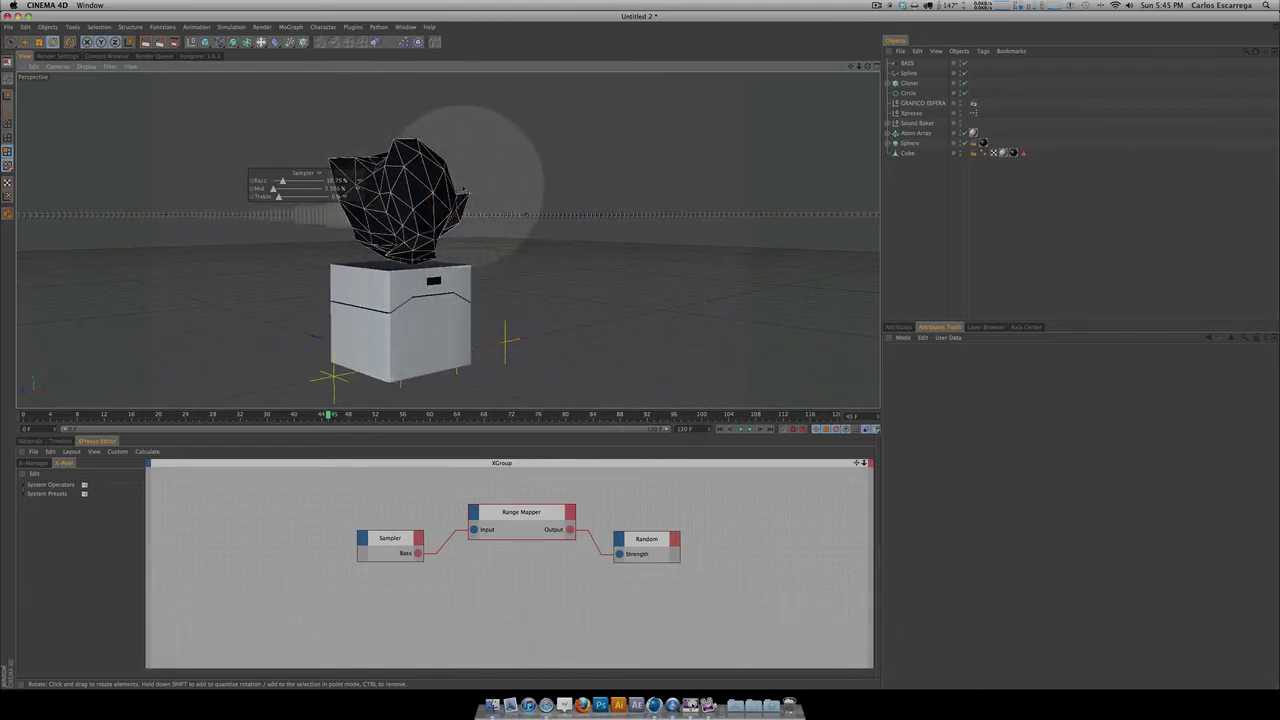
key("3")
left_click_drag(643, 351, 463, 174)
Step: Enable Multi-Pass in the render settings, add an Object Buffer pass with Group ID 1, and check it against the Sphere's Compositing tag
left_click(58, 56)
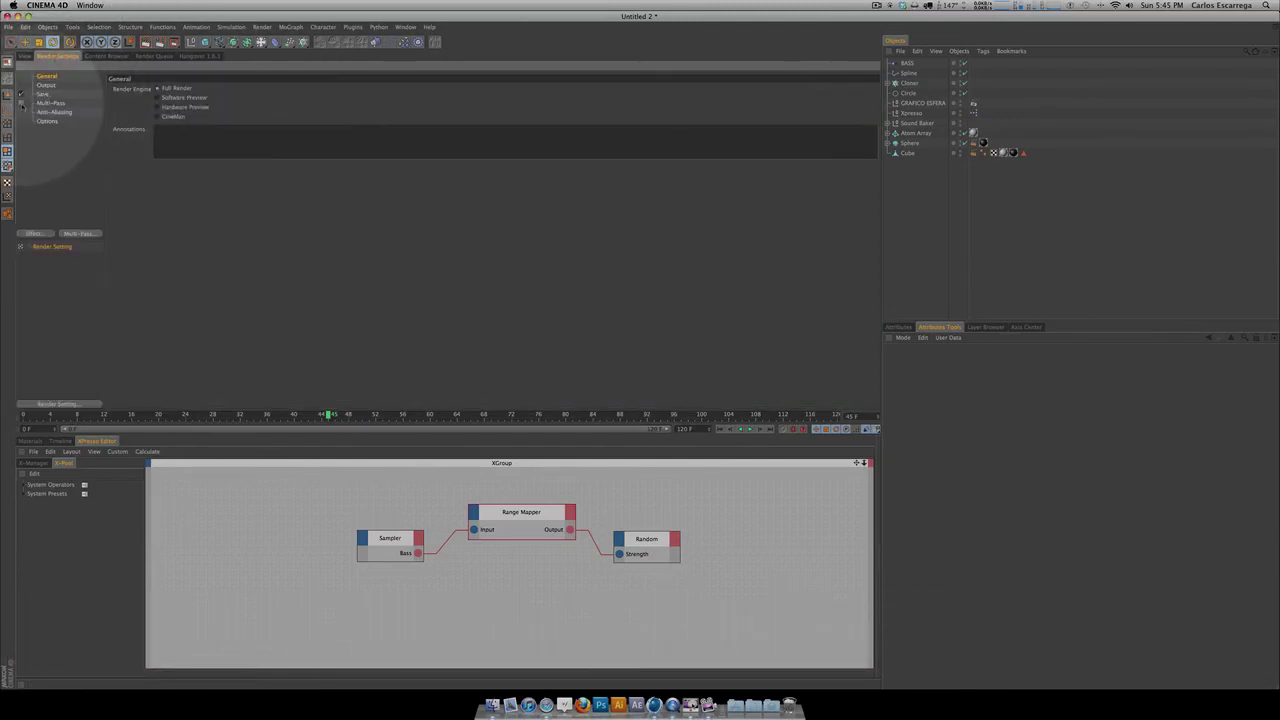
left_click(77, 234)
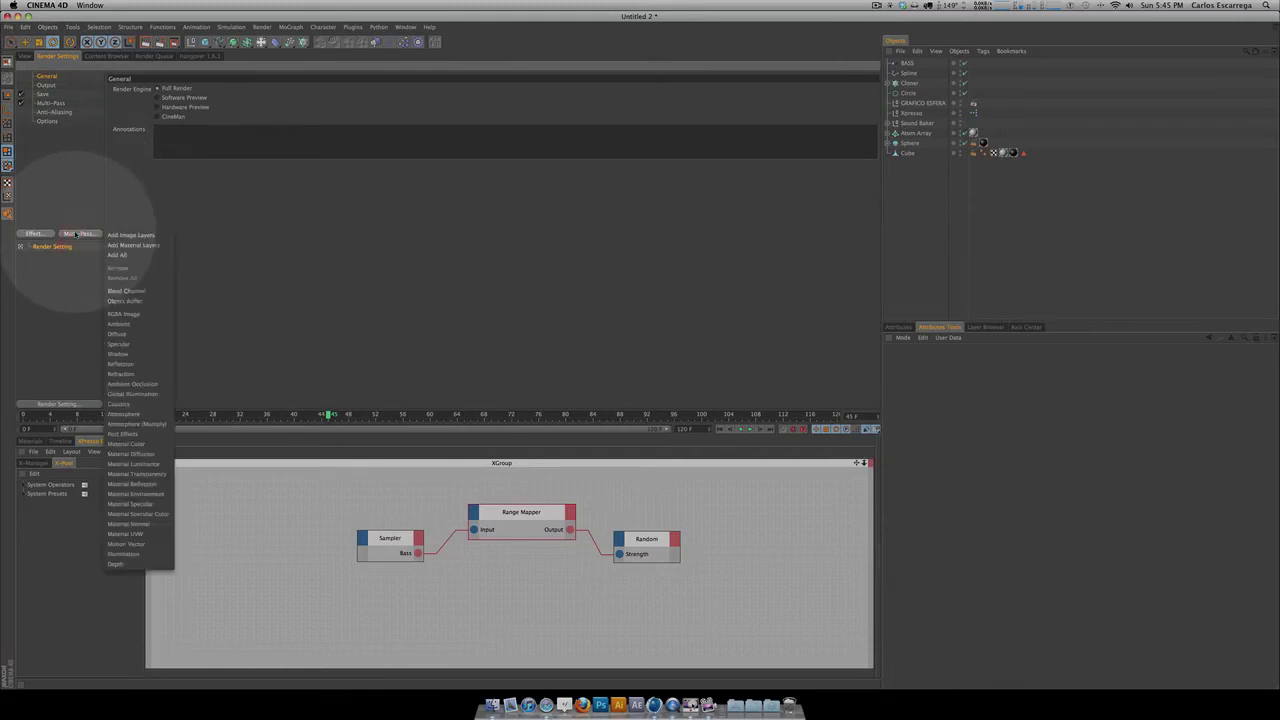
left_click(146, 303)
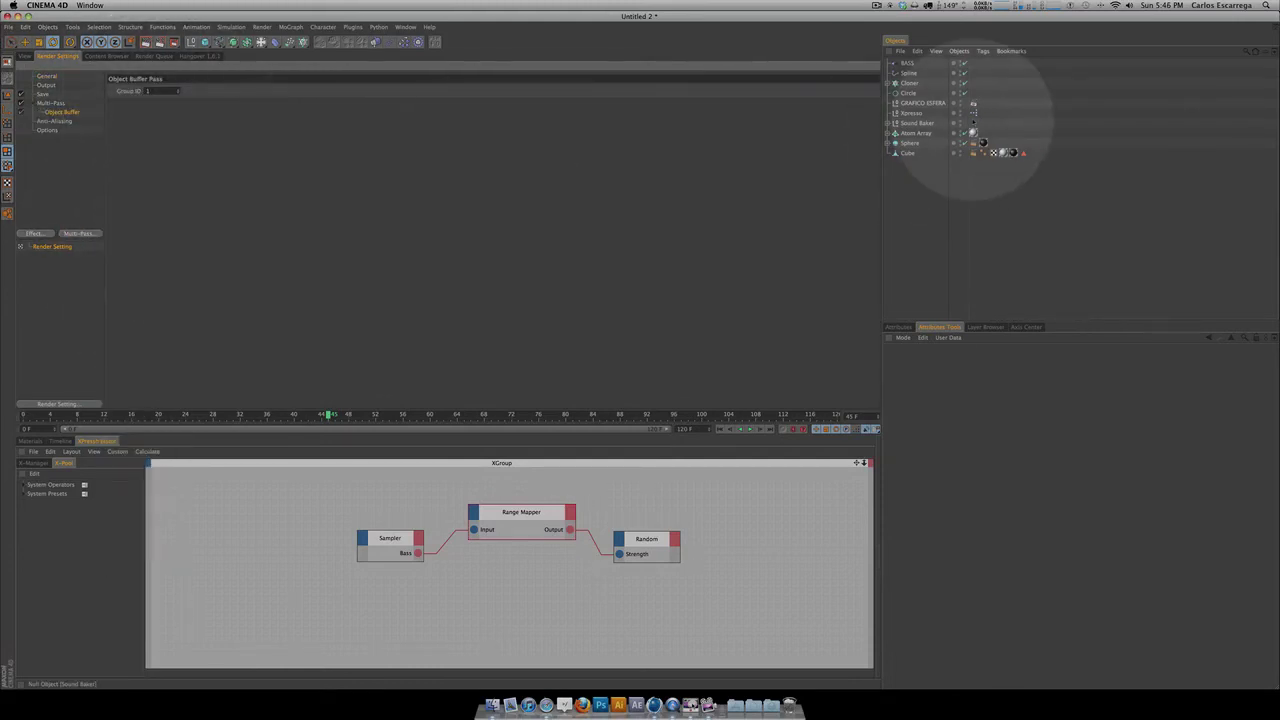
left_click(974, 144)
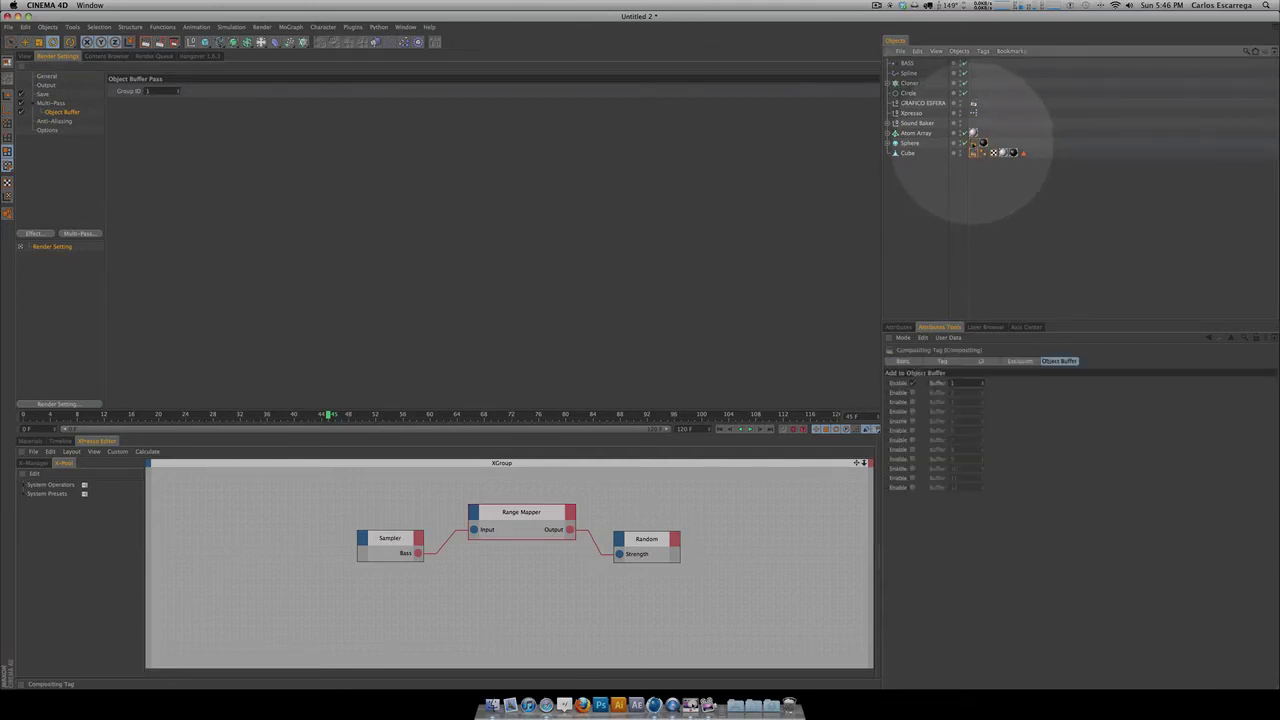
Step: Turn off Multi-Layer File for the multi-pass image and enable saving an After Effects compositing project with Relative and Include 3D Data
left_click(50, 95)
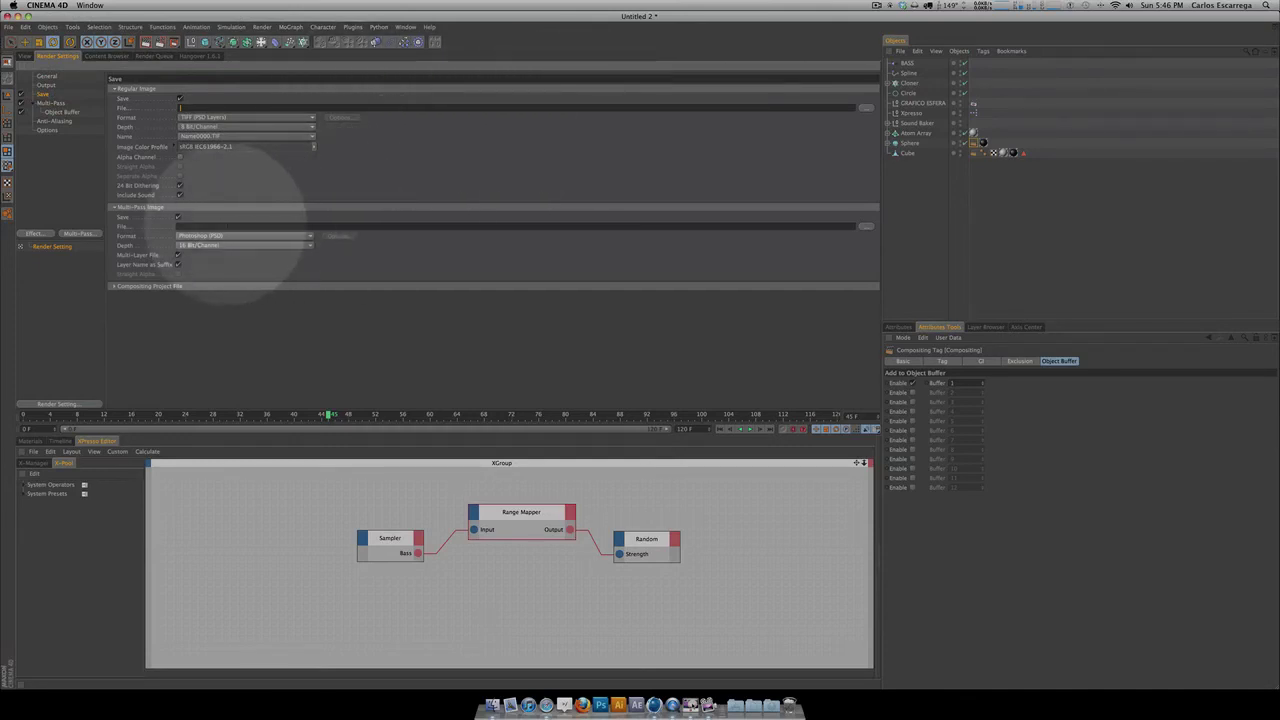
left_click(196, 226)
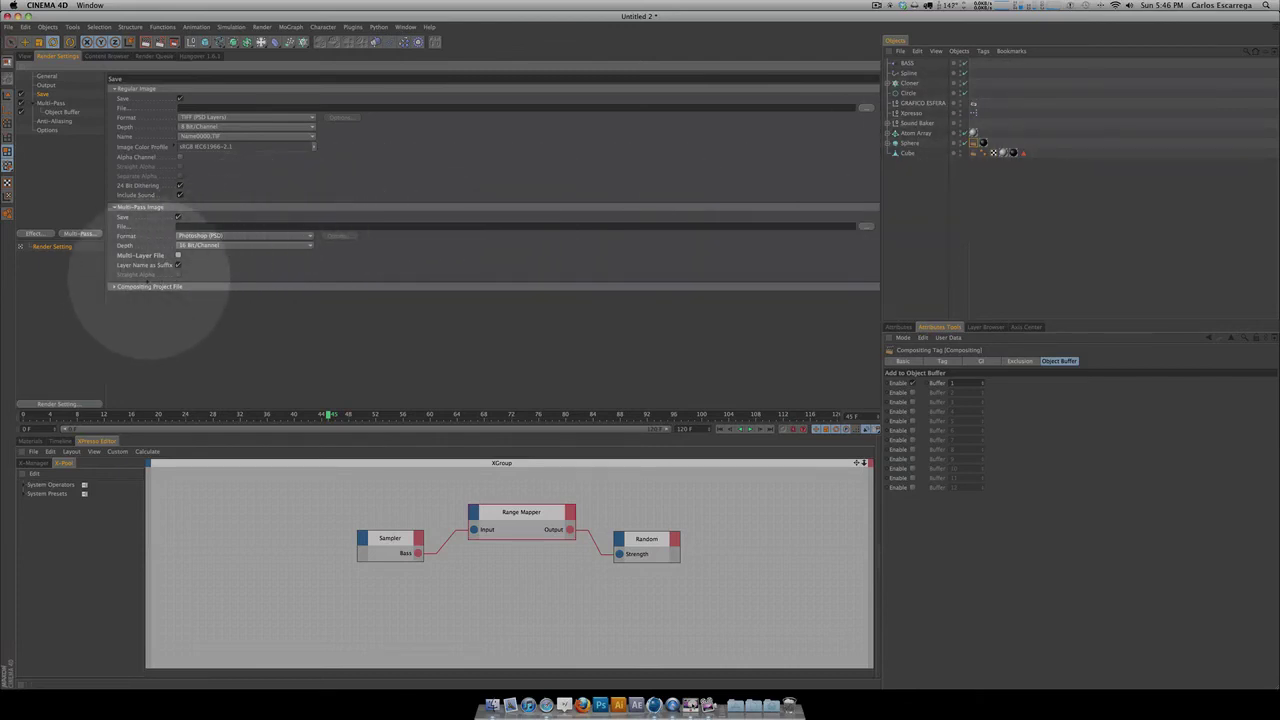
left_click(115, 286)
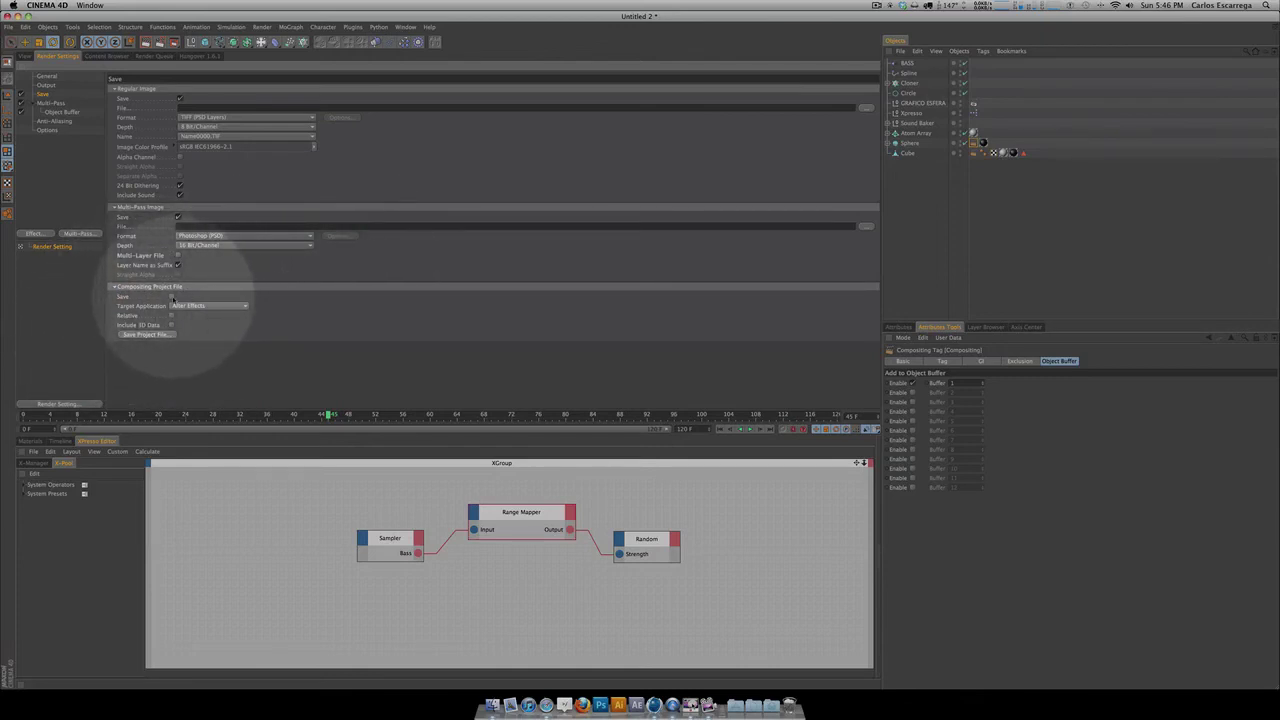
left_click(172, 317)
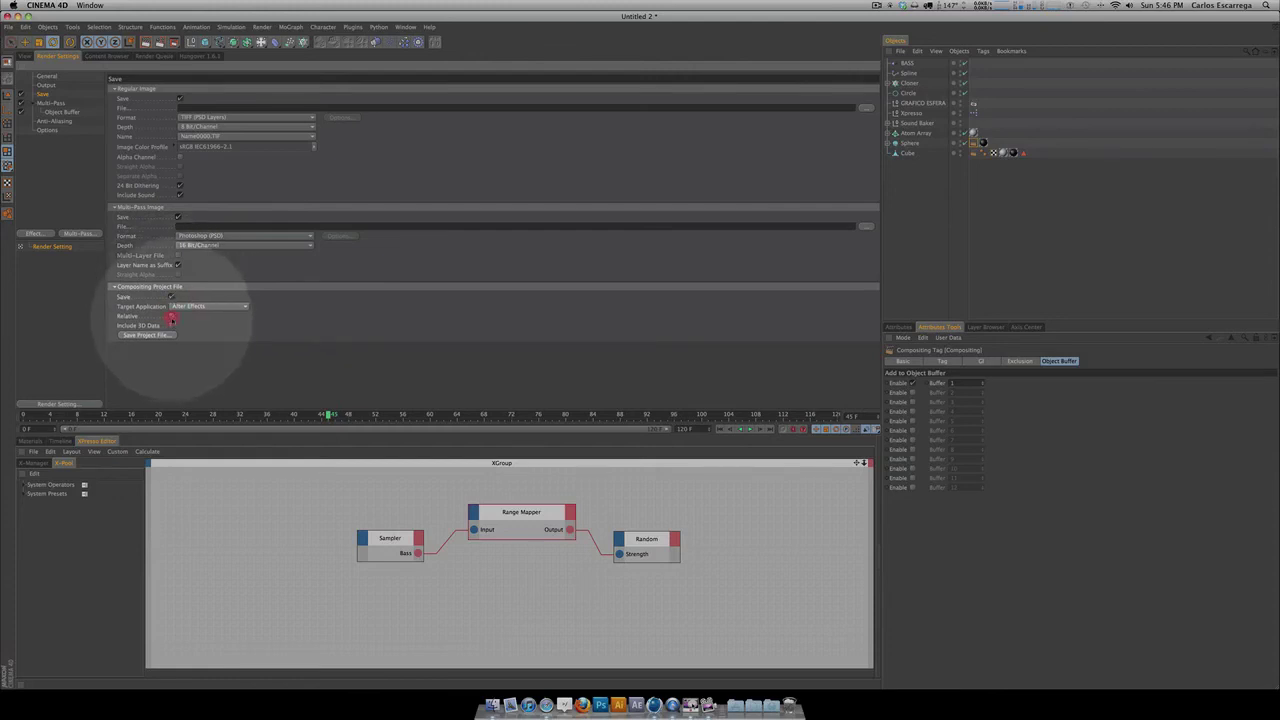
left_click(172, 326)
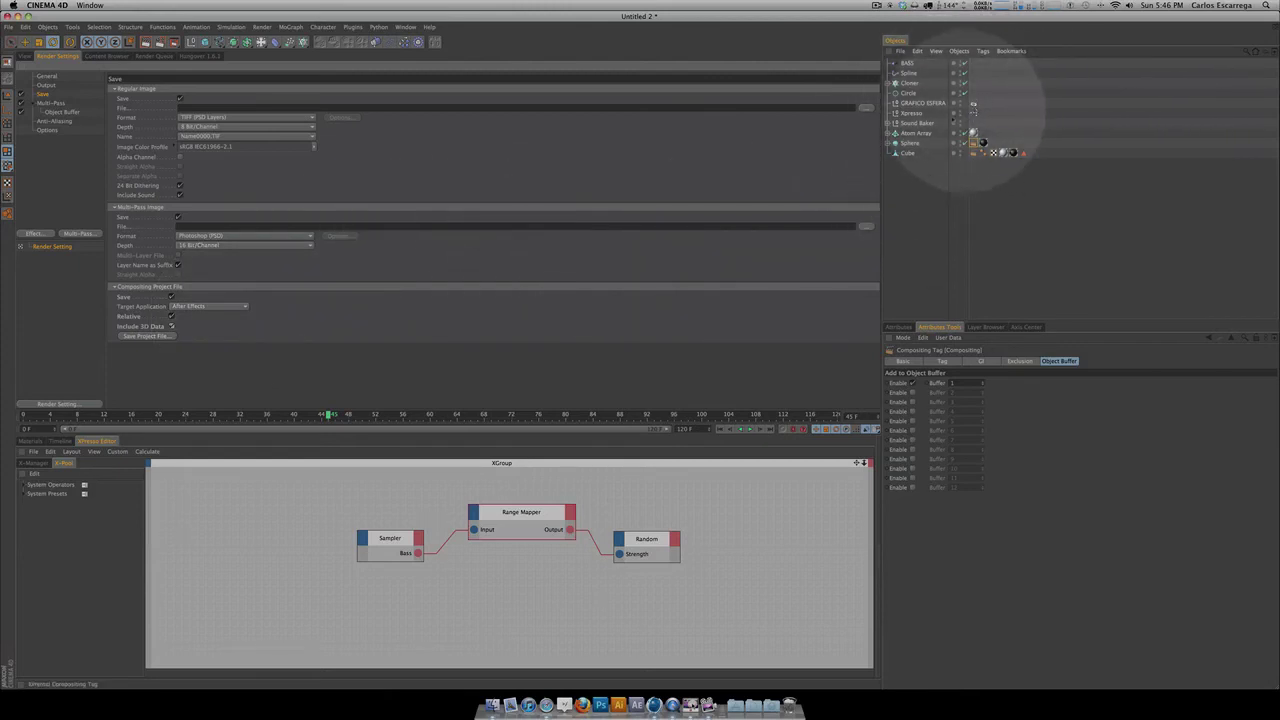
left_click(194, 308)
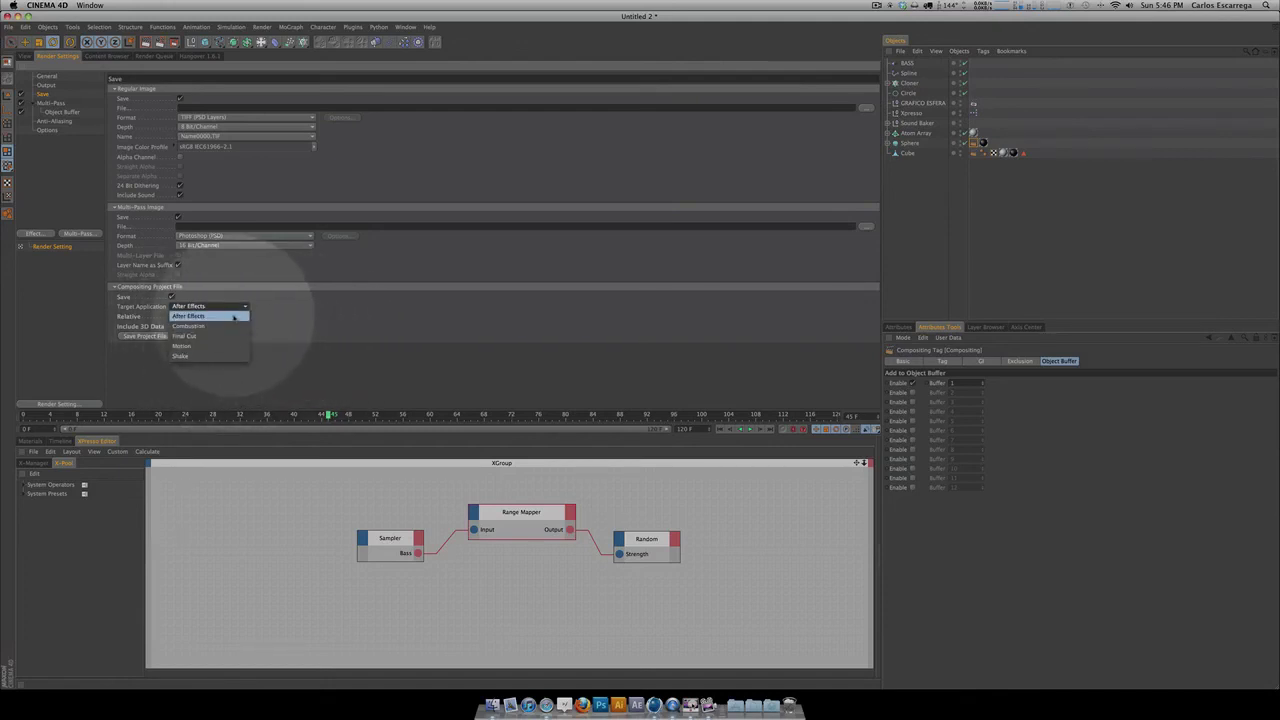
left_click(234, 317)
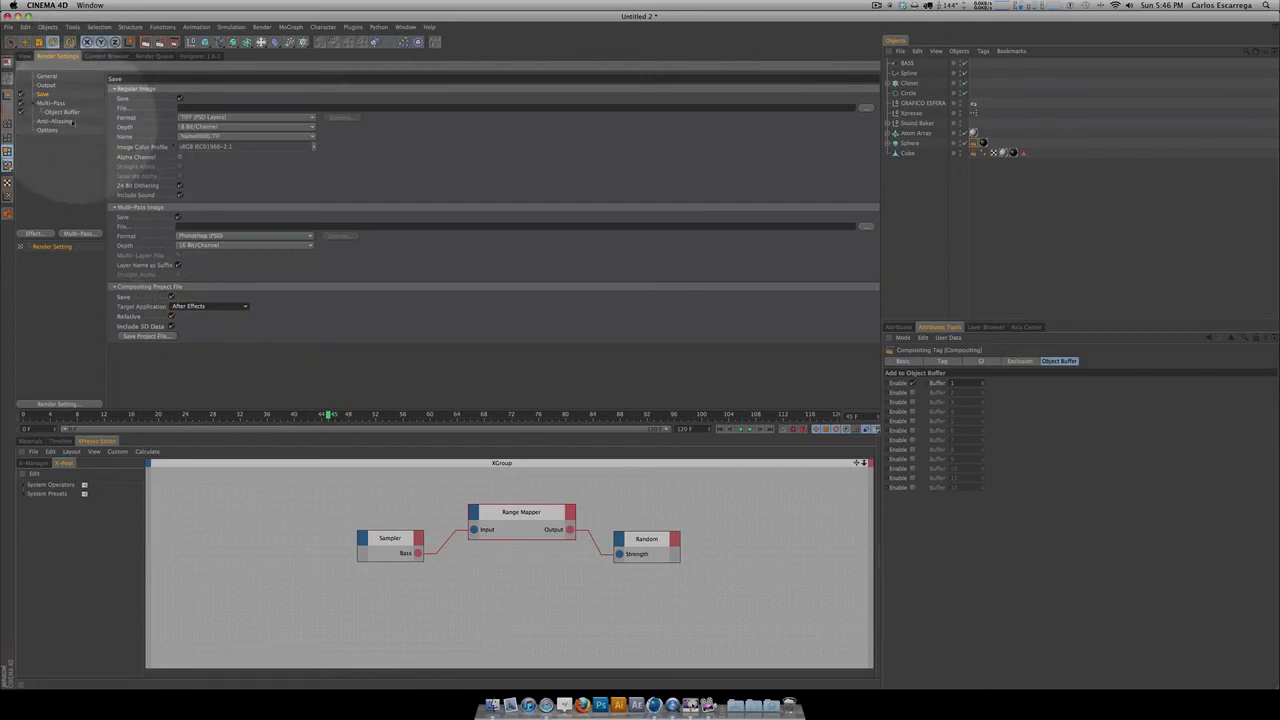
Step: Set the render output's frame range to All Frames
left_click(46, 85)
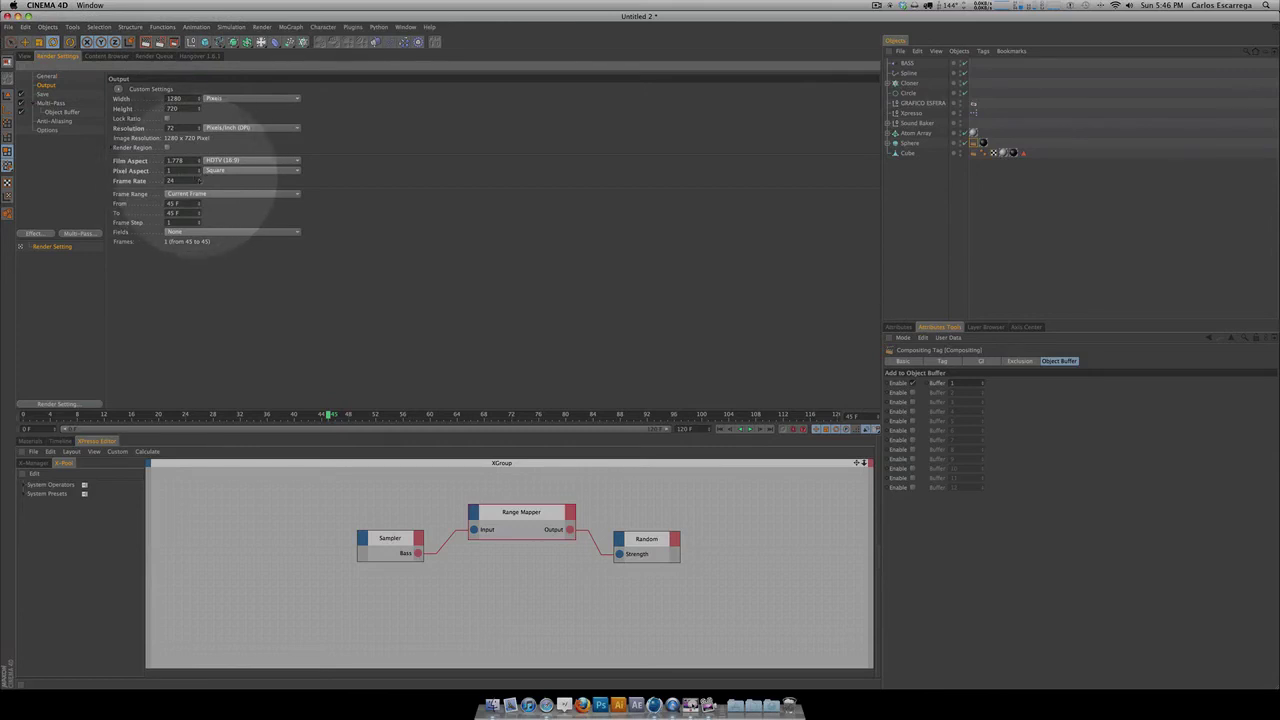
left_click(204, 193)
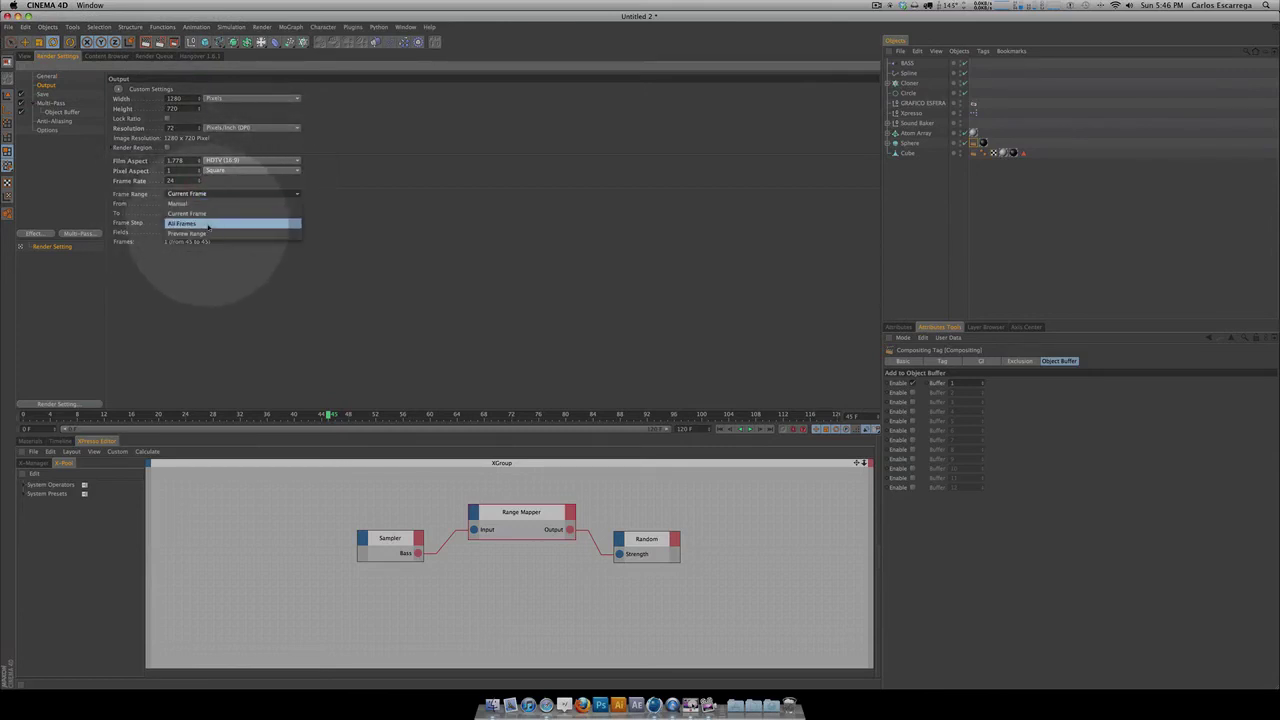
left_click(196, 204)
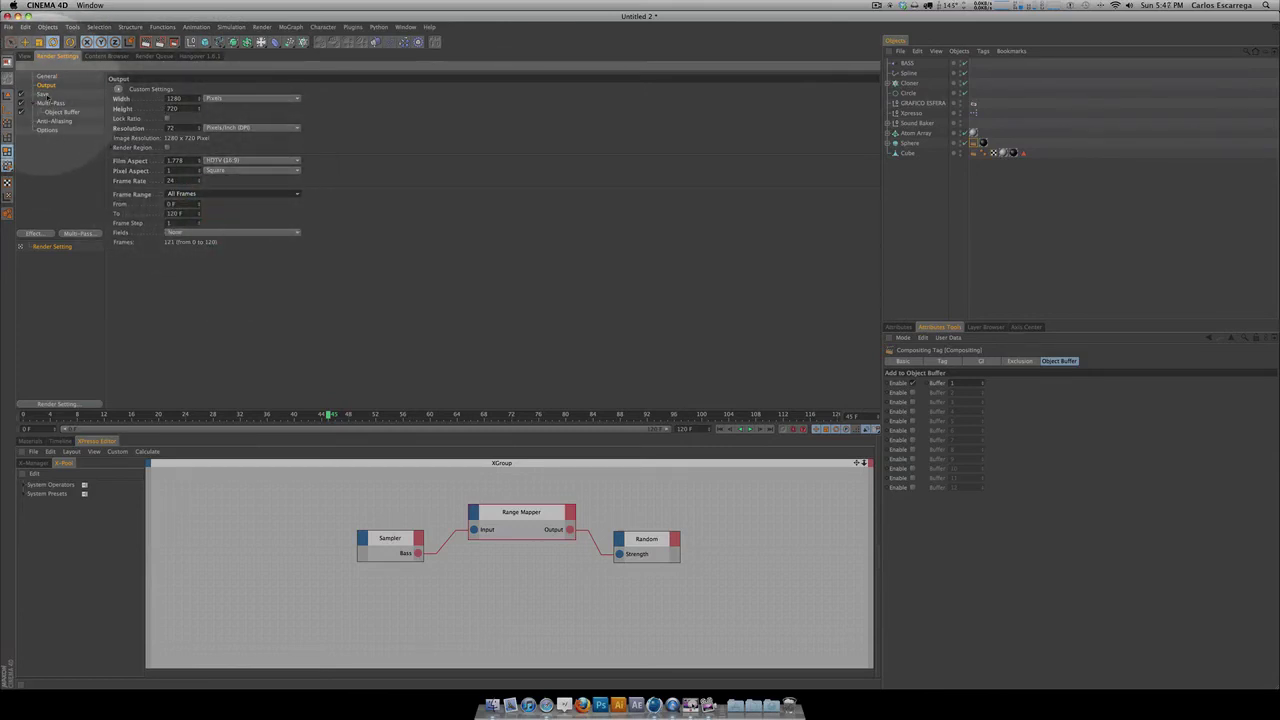
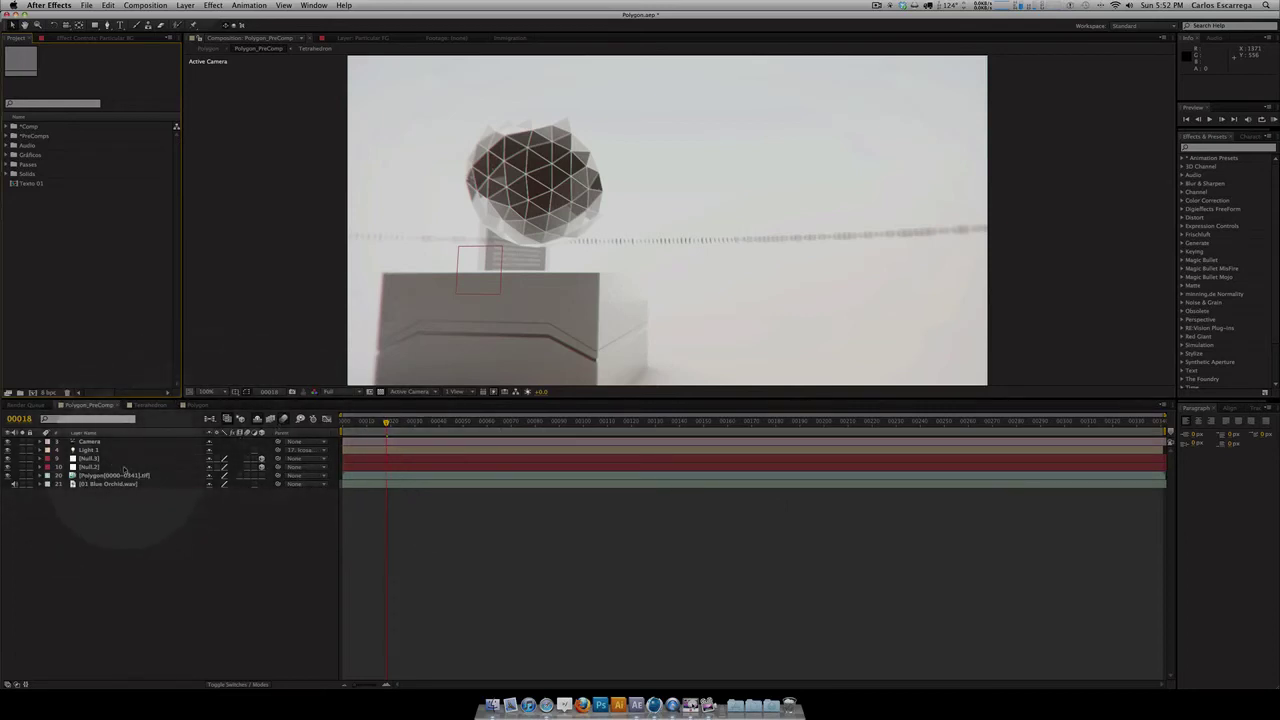
Step: Switch to After Effects and examine the Camera, Light 1, Null.3 and Null.2 layers in the Polygon_PreComp composition
left_click(120, 466)
left_click(112, 458)
left_click(104, 441)
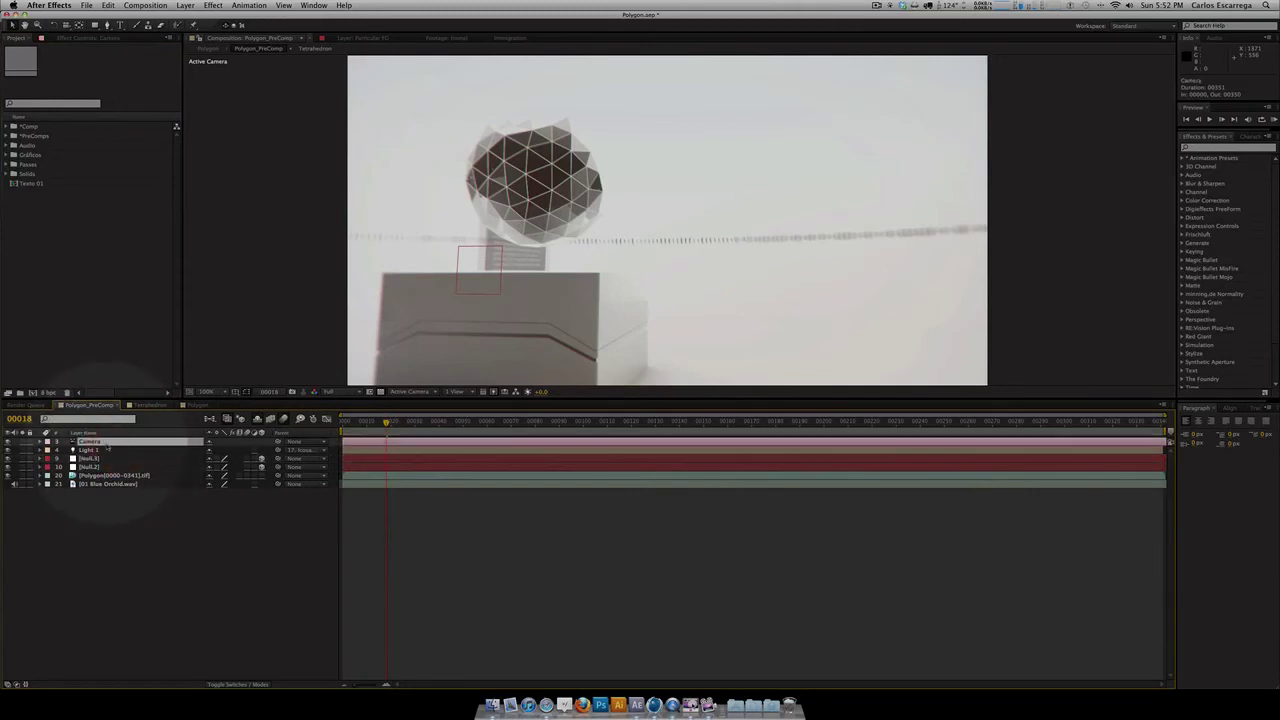
left_click(100, 451)
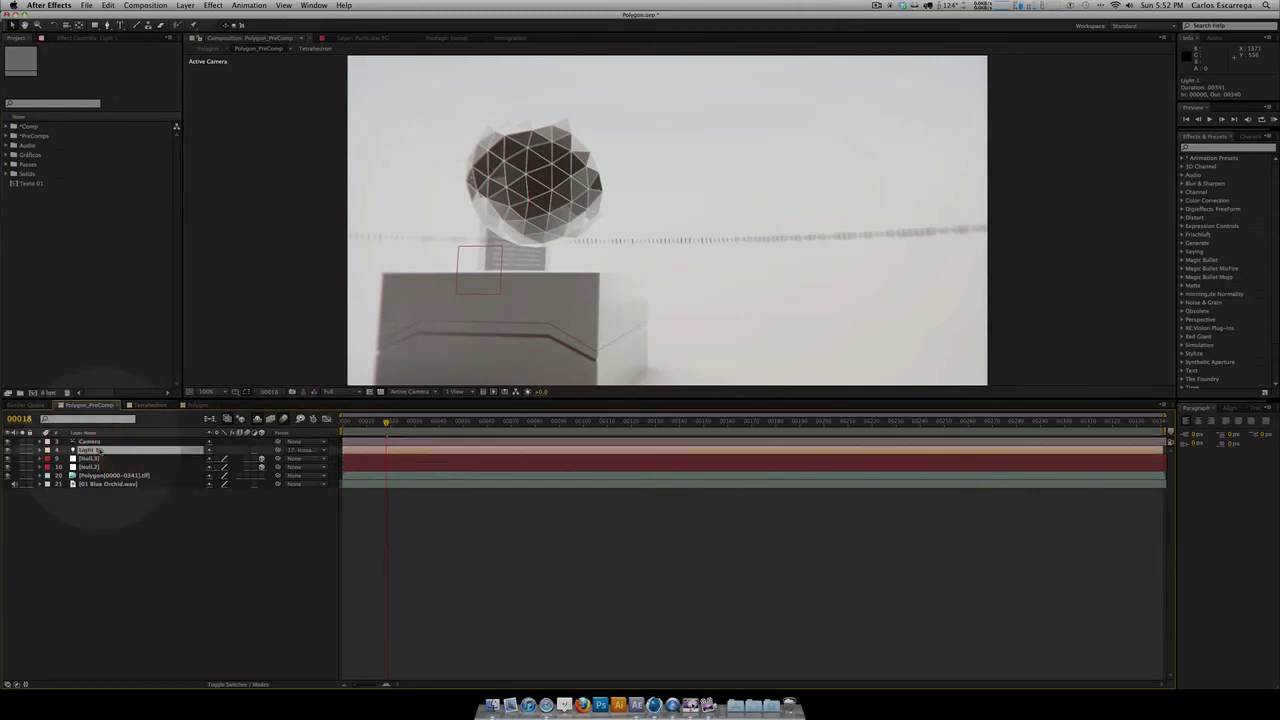
left_click(103, 459)
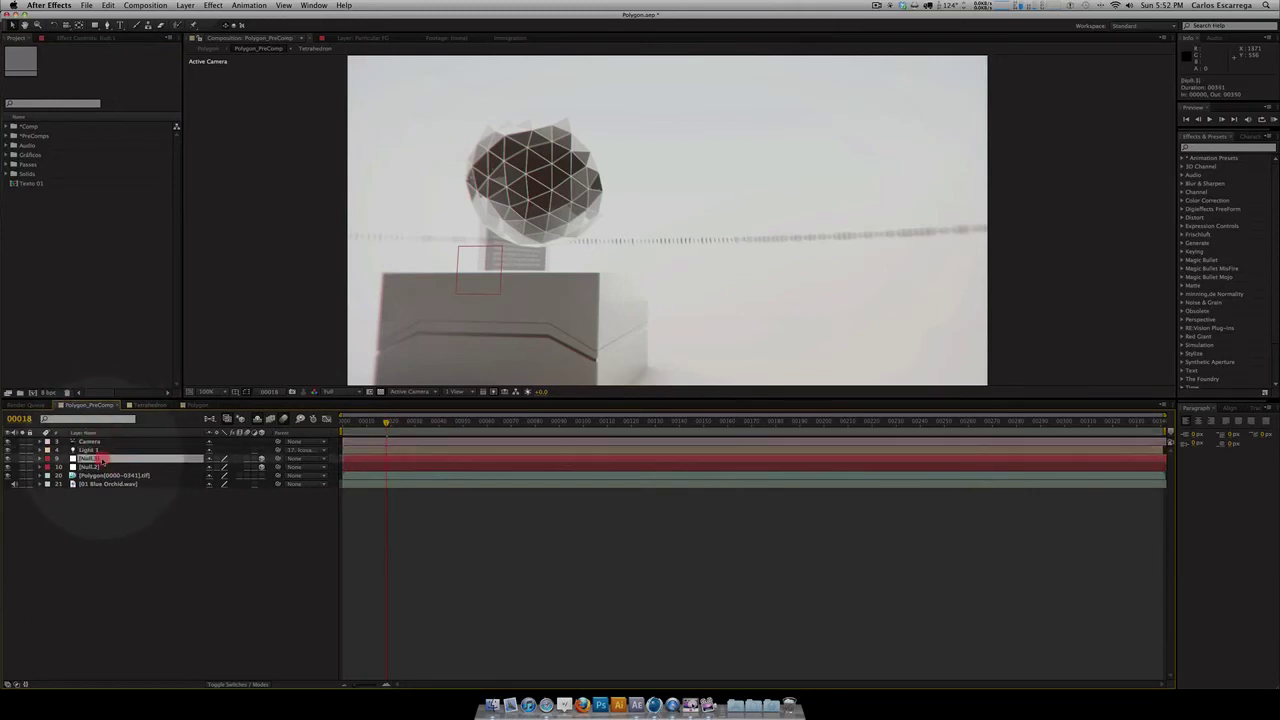
left_click(104, 467)
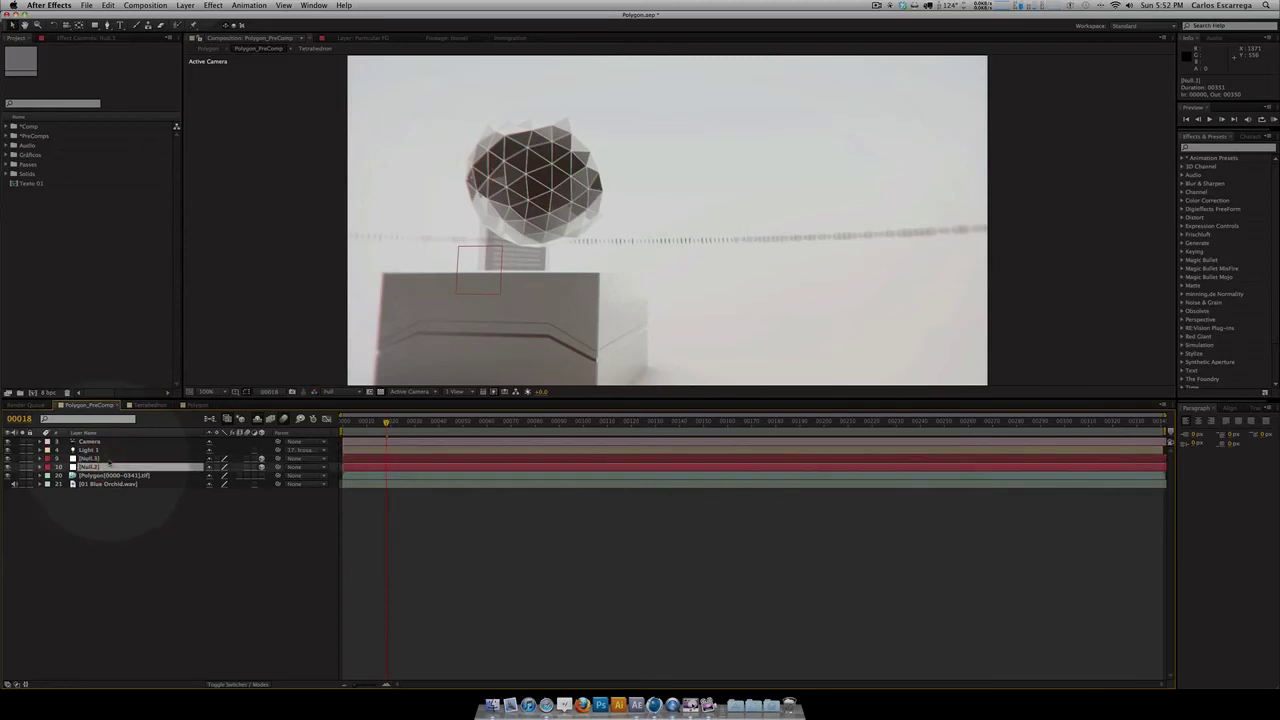
left_click(109, 459)
left_click(104, 467)
left_click(104, 459)
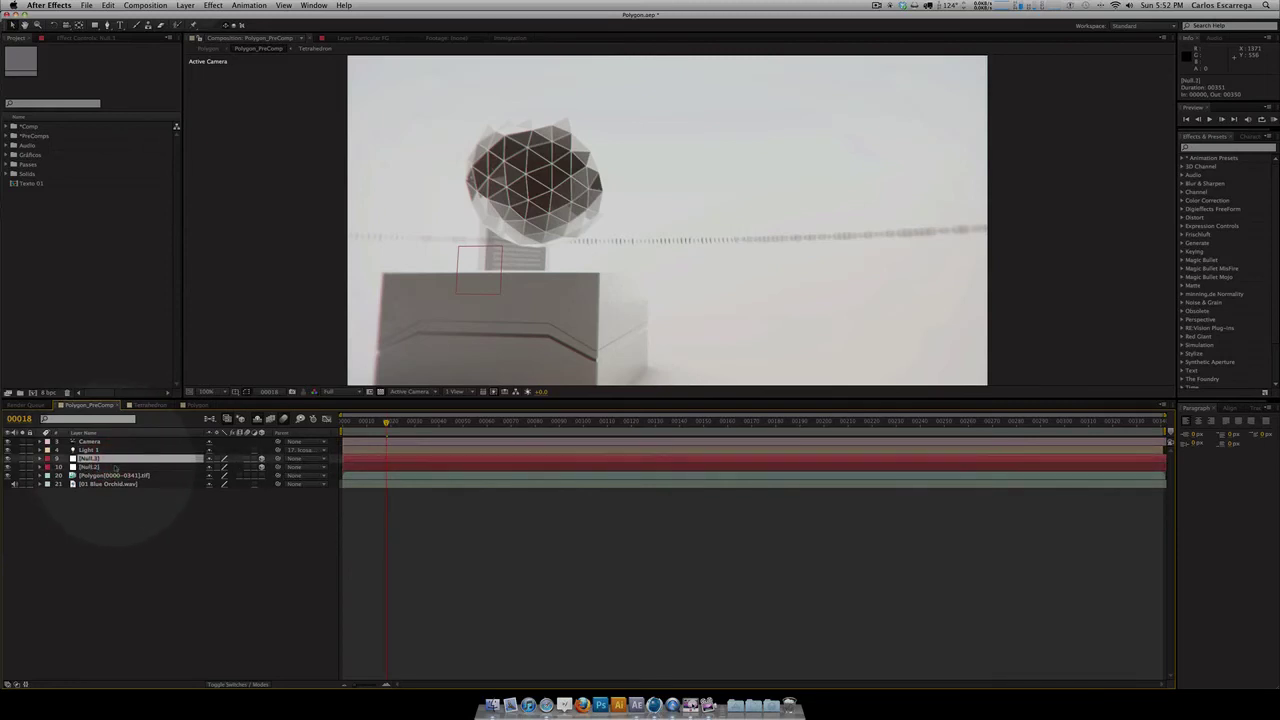
left_click(104, 467)
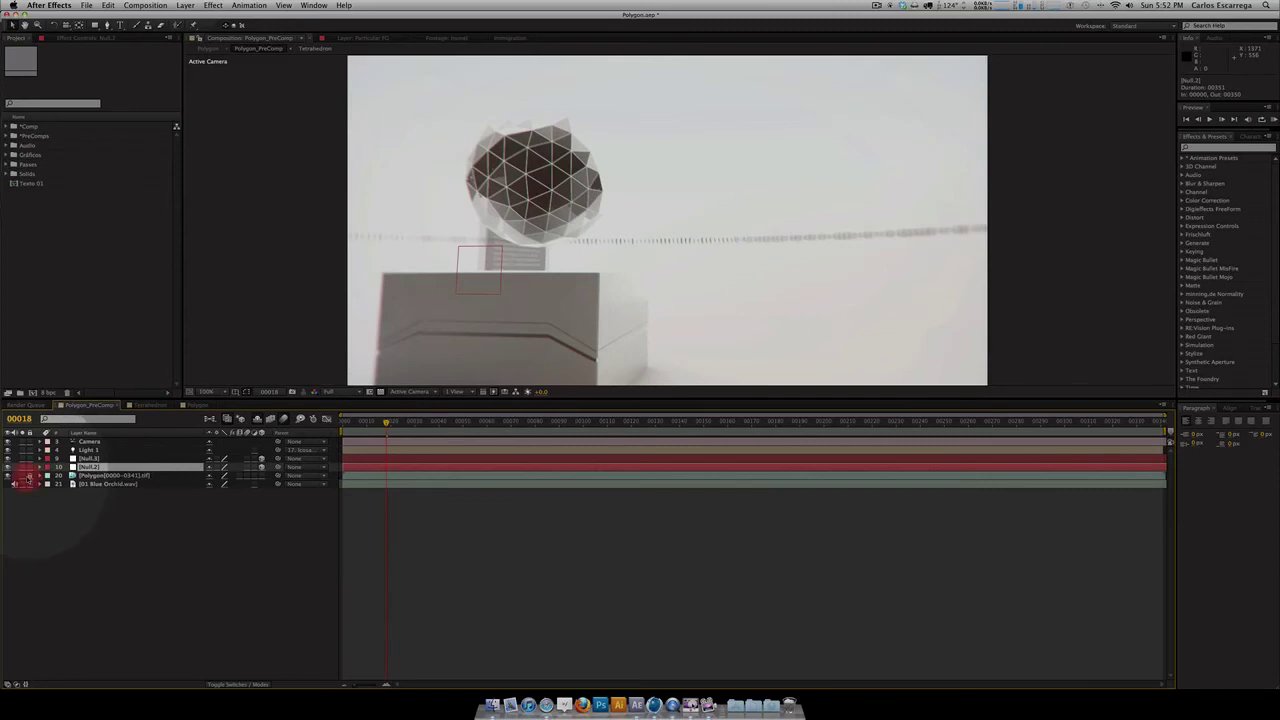
Step: Solo the Polygon TIFF sequence layer in the Polygon_PreComp composition
left_click(22, 475)
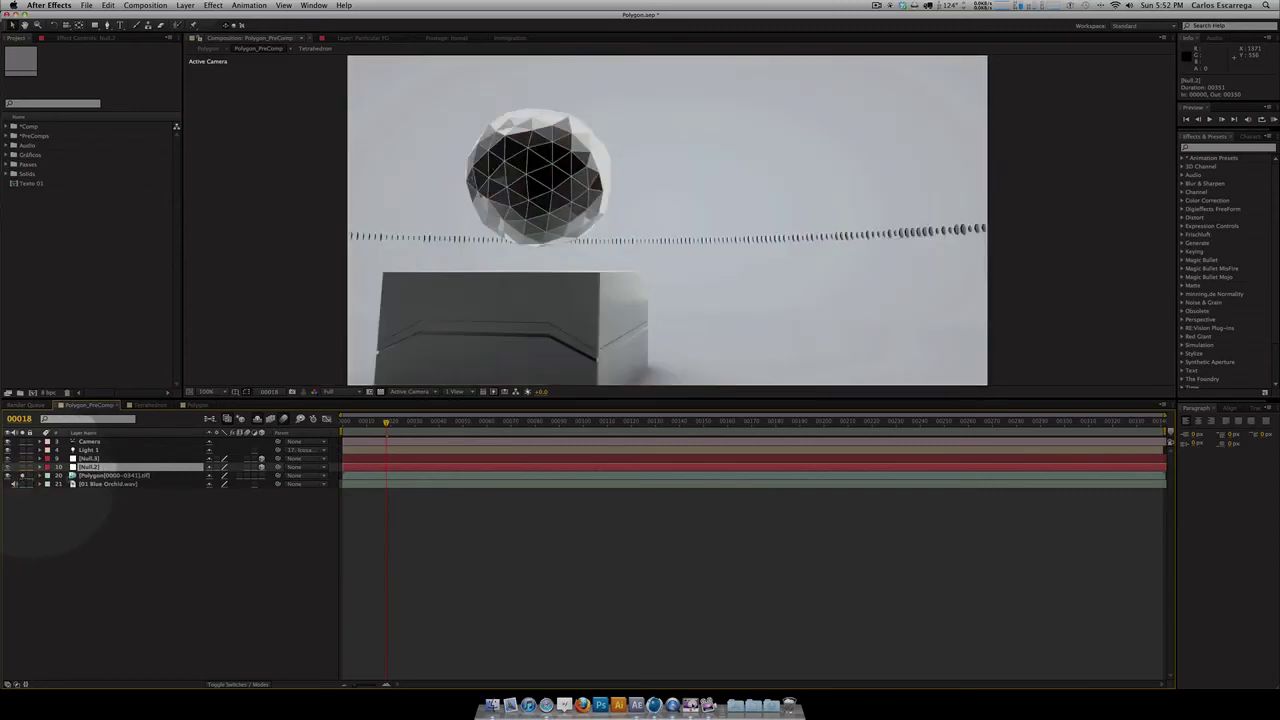
Step: Scrub through the Polygon_PreComp timeline to review the soloed render sequence at several different frames
left_click_drag(386, 421, 676, 421)
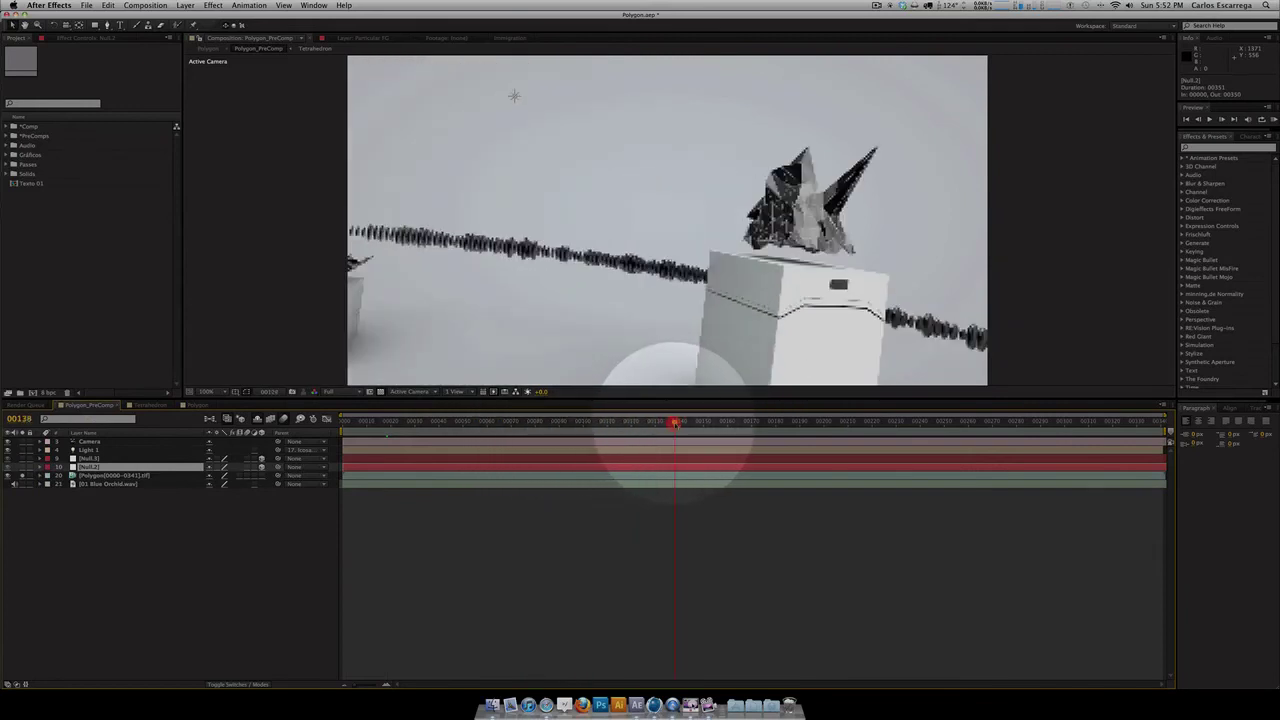
left_click(22, 476)
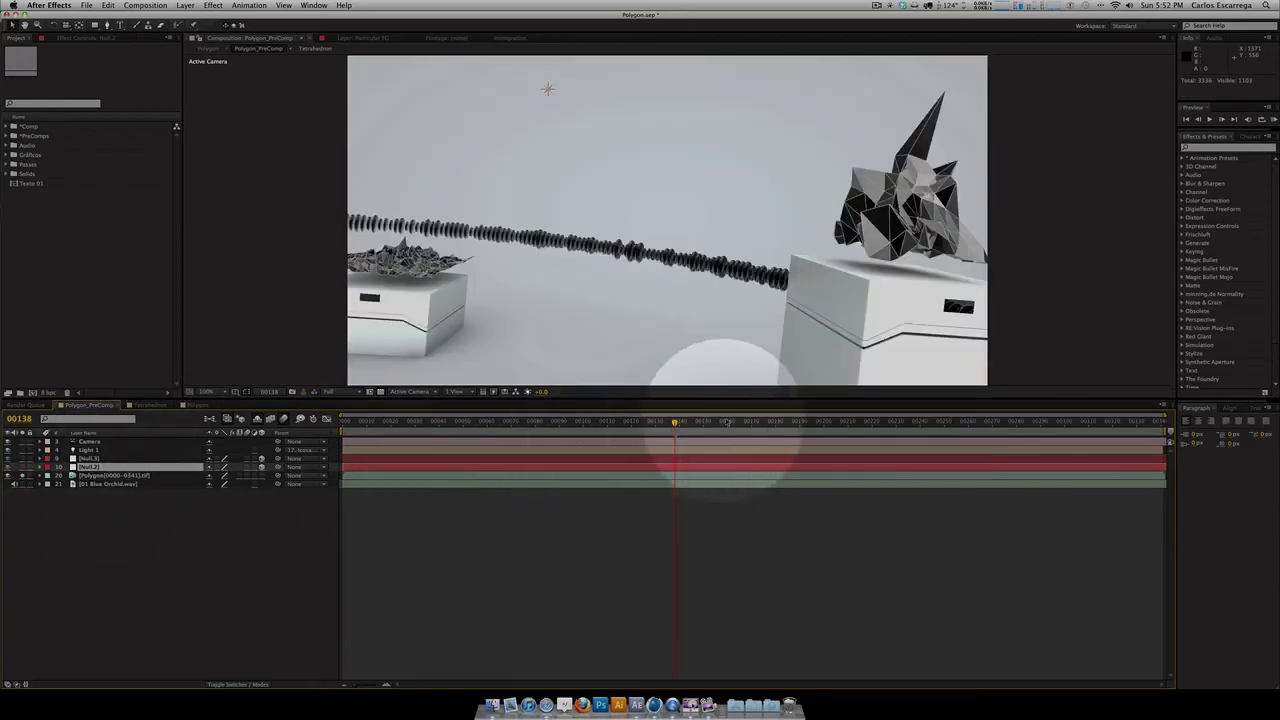
left_click_drag(676, 421, 937, 421)
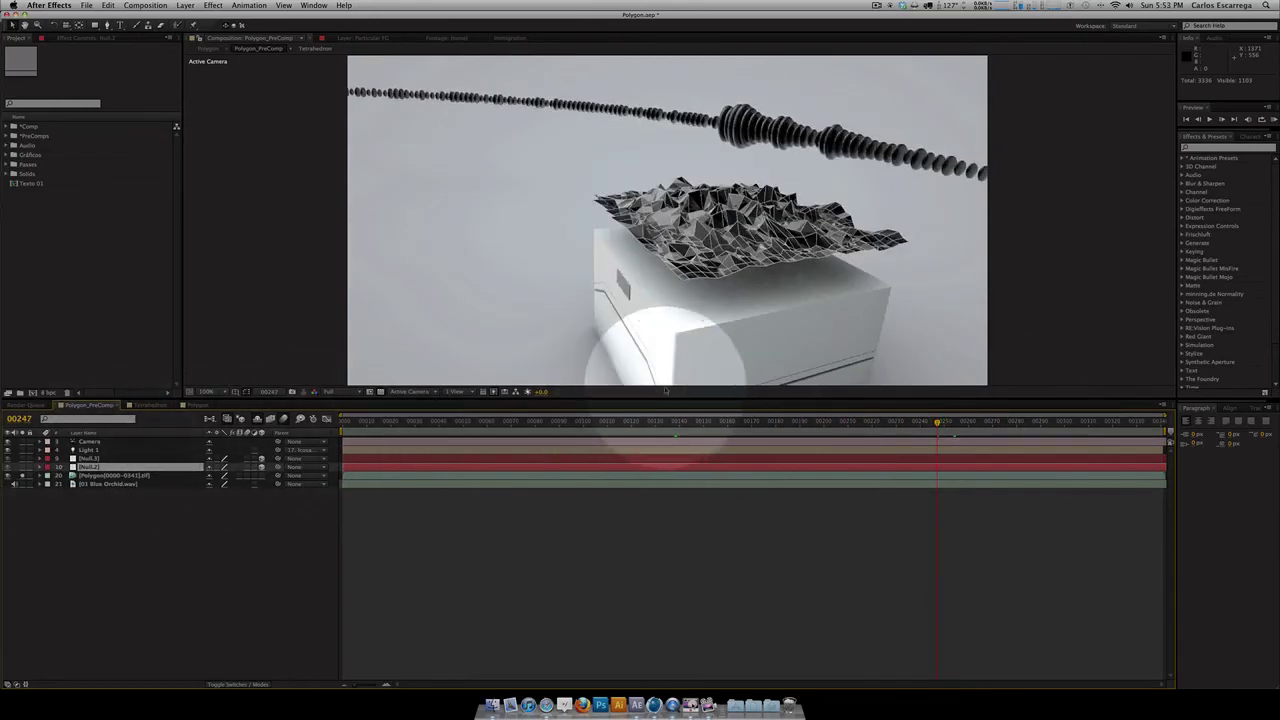
left_click(509, 421)
left_click_drag(509, 421, 615, 421)
left_click(88, 458)
left_click(594, 421)
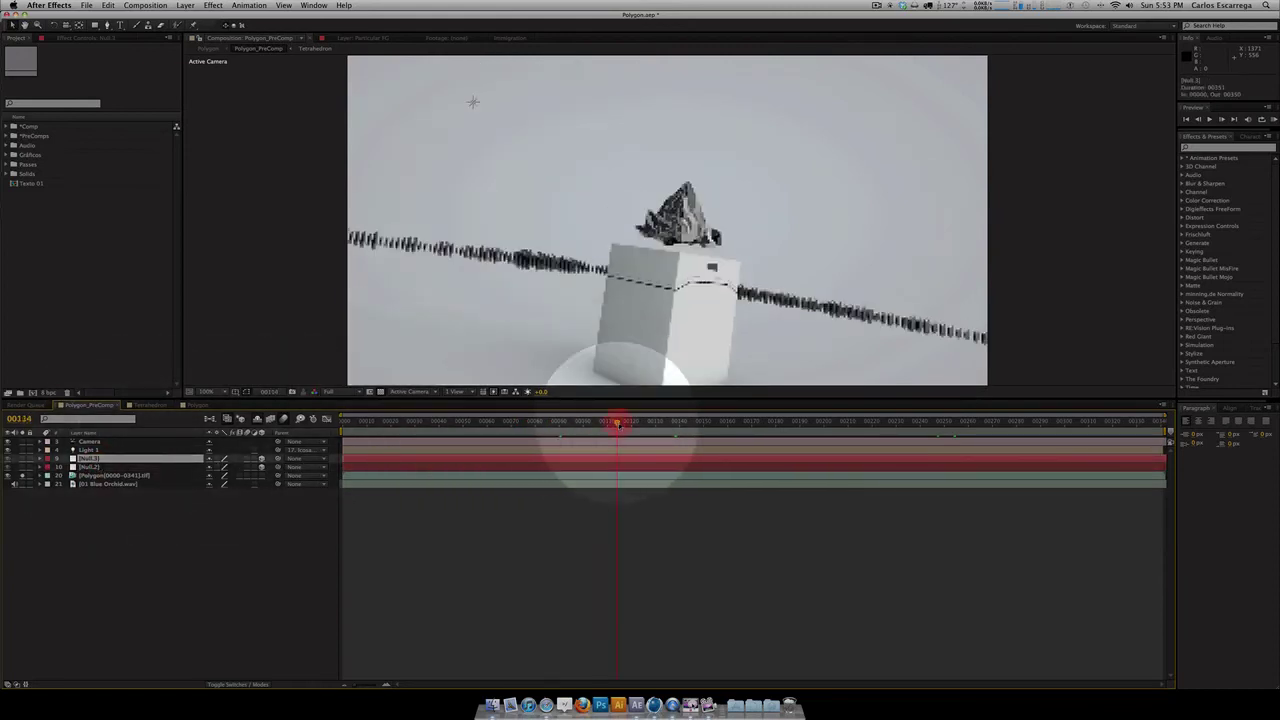
left_click(672, 296)
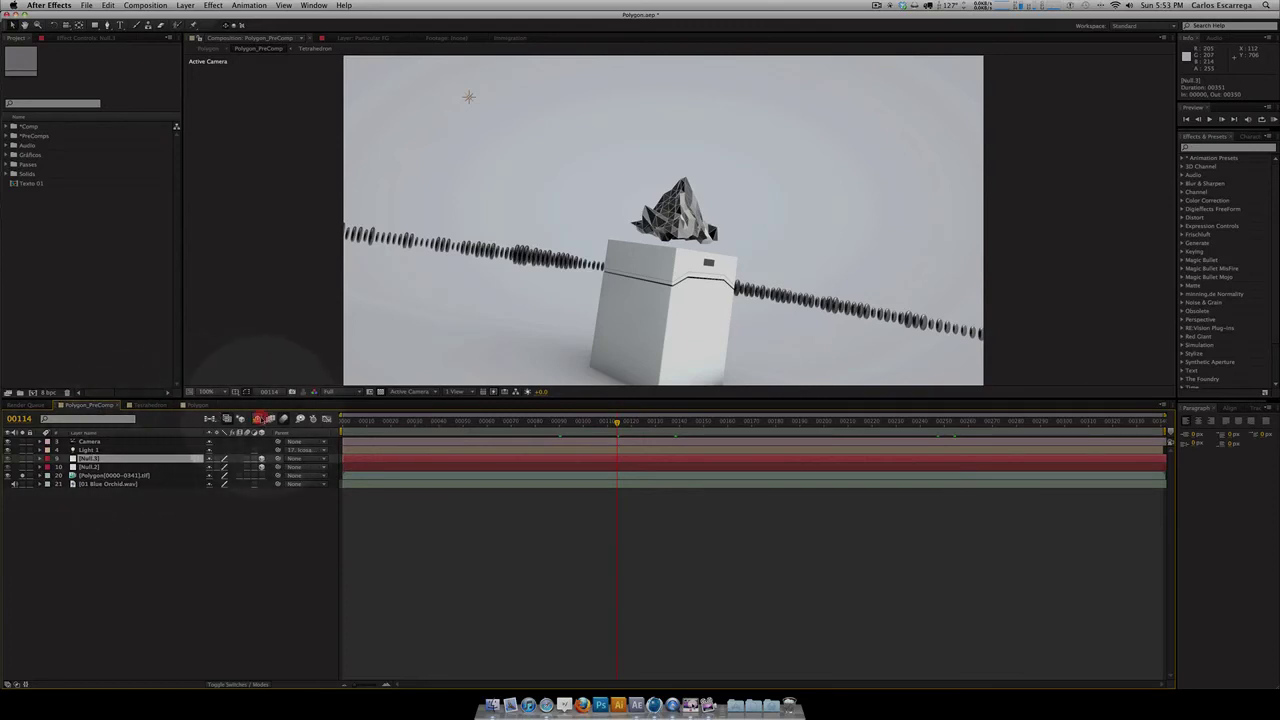
Step: Show the hidden shy layers and move the Camera and Light 1 layers to the top of the layer stack
left_click(258, 418)
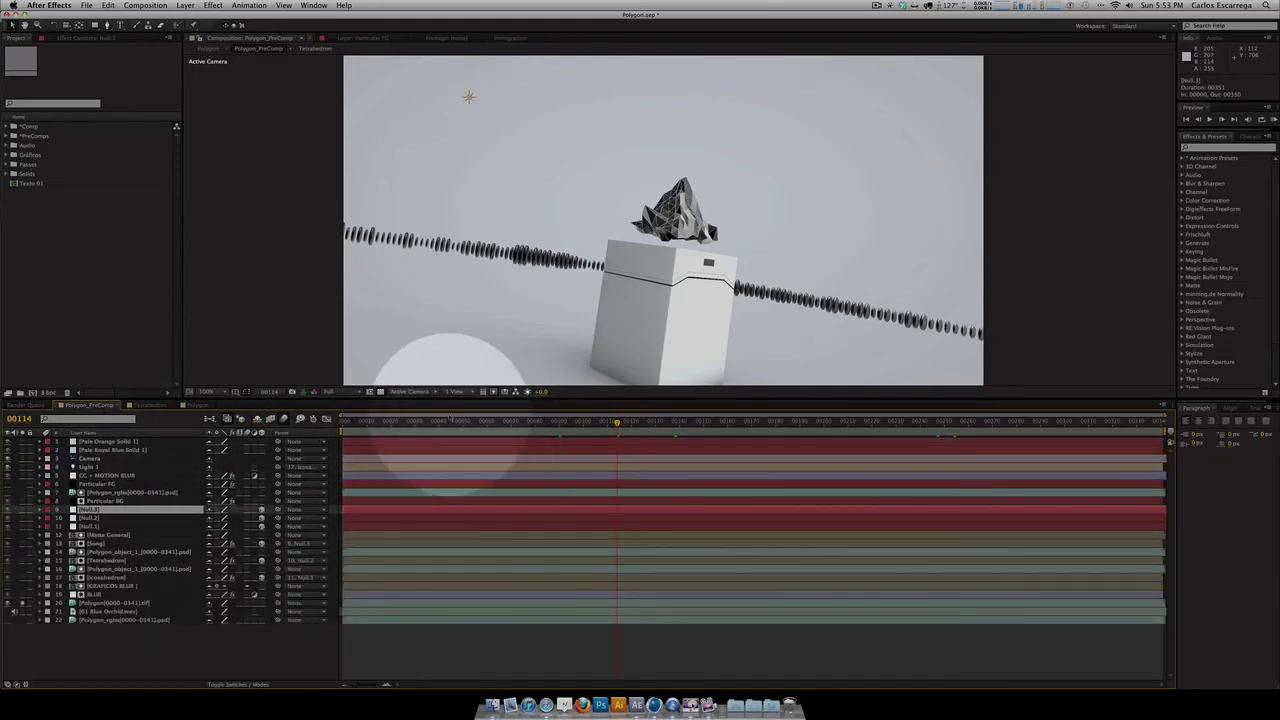
left_click(88, 458)
left_click(88, 466, "shift")
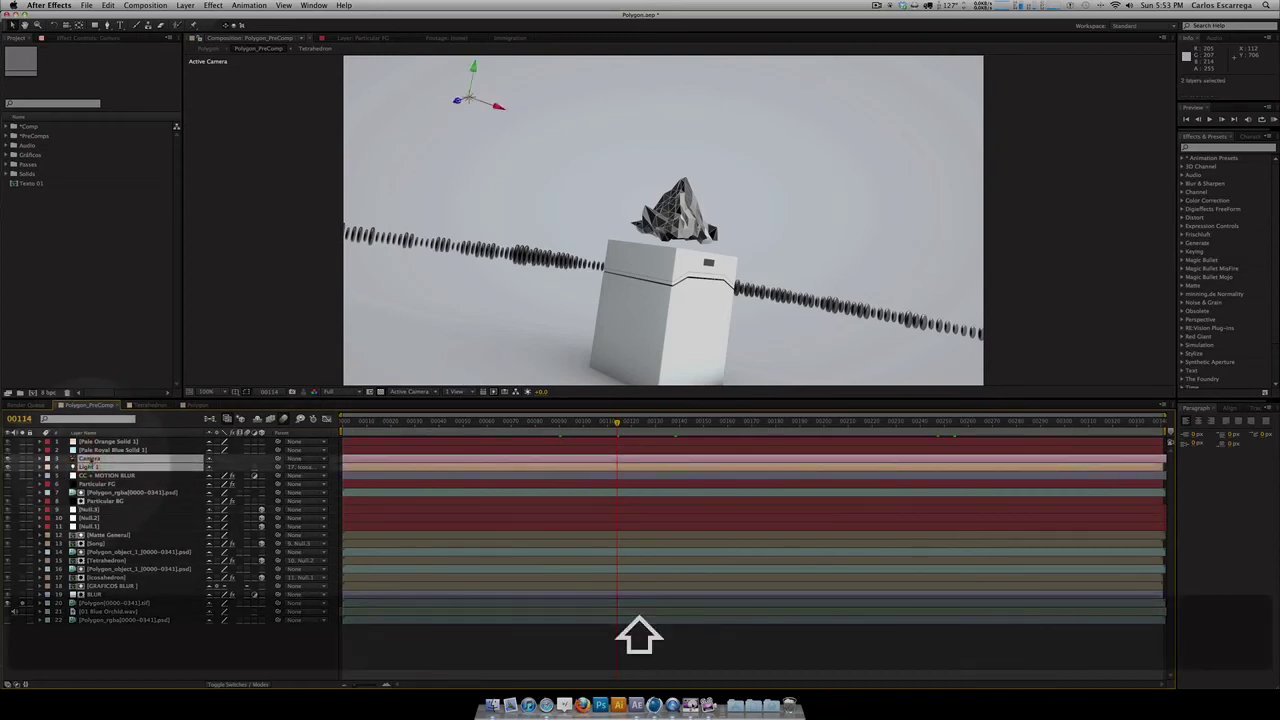
left_click_drag(88, 466, 90, 438)
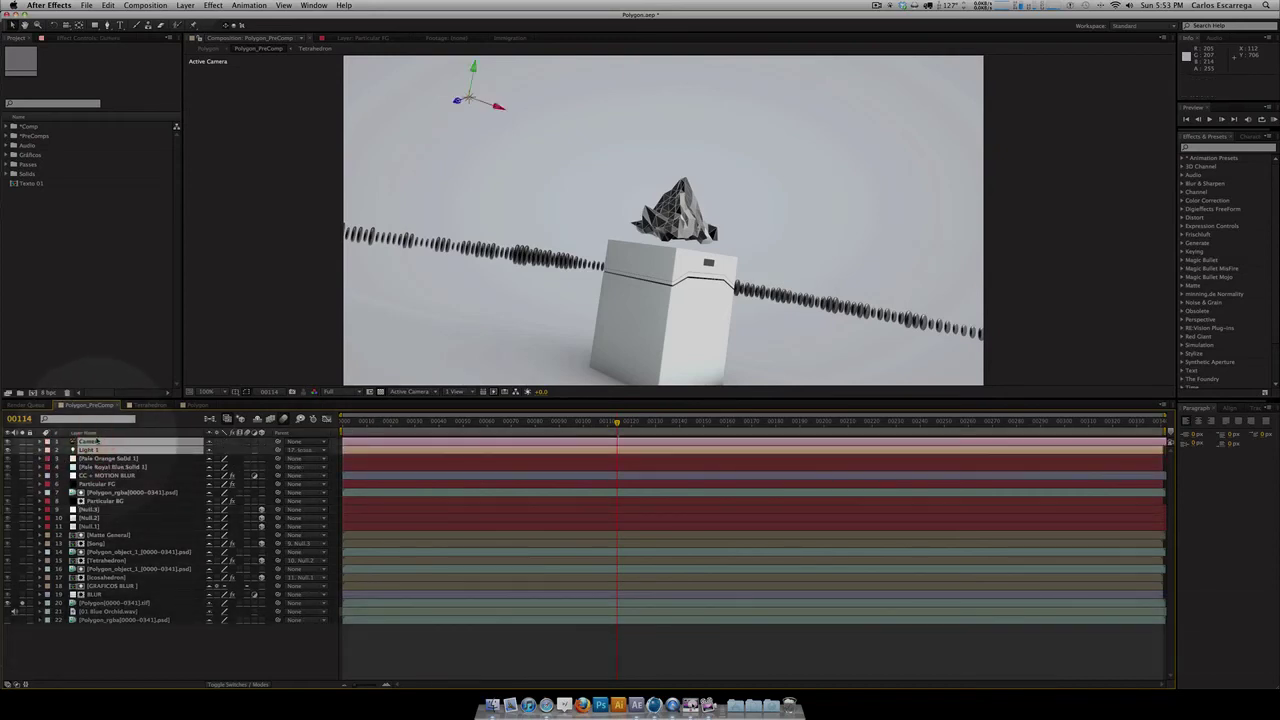
left_click(153, 648)
Step: Go to frame 23 in Polygon_PreComp and open the Icosahedron composition from the Gráficos folder
left_click(108, 604)
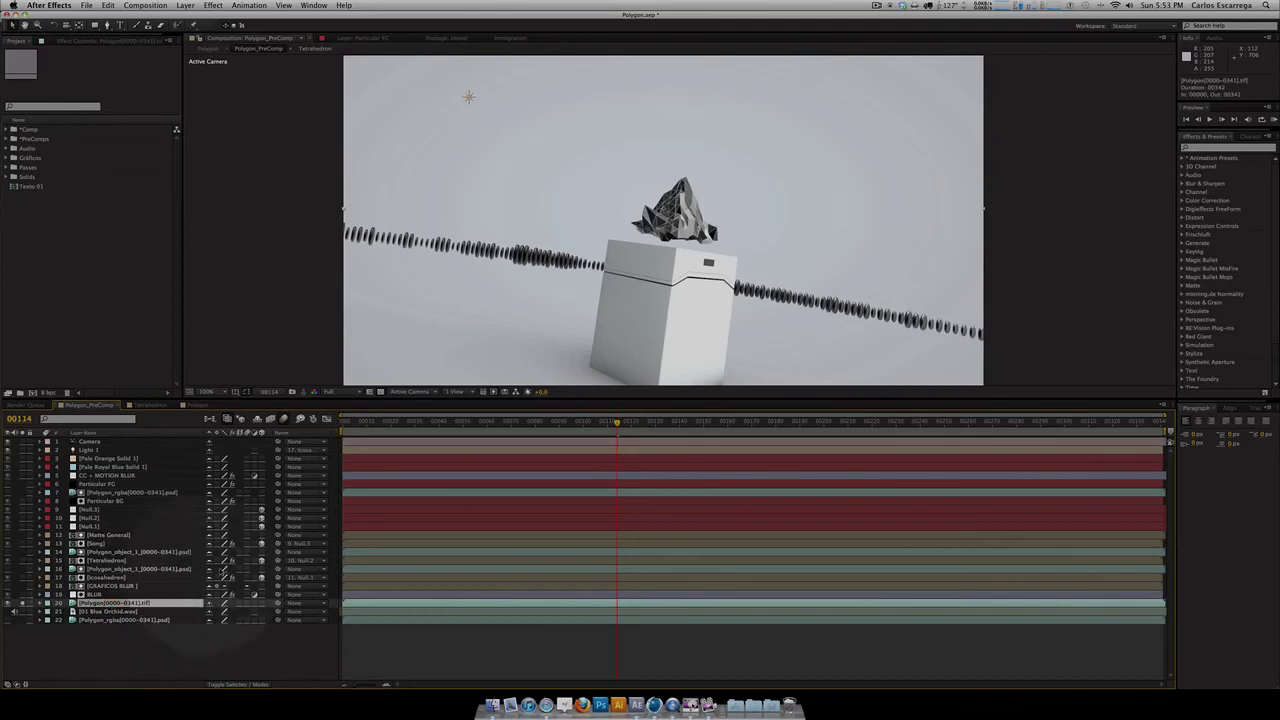
left_click(397, 422)
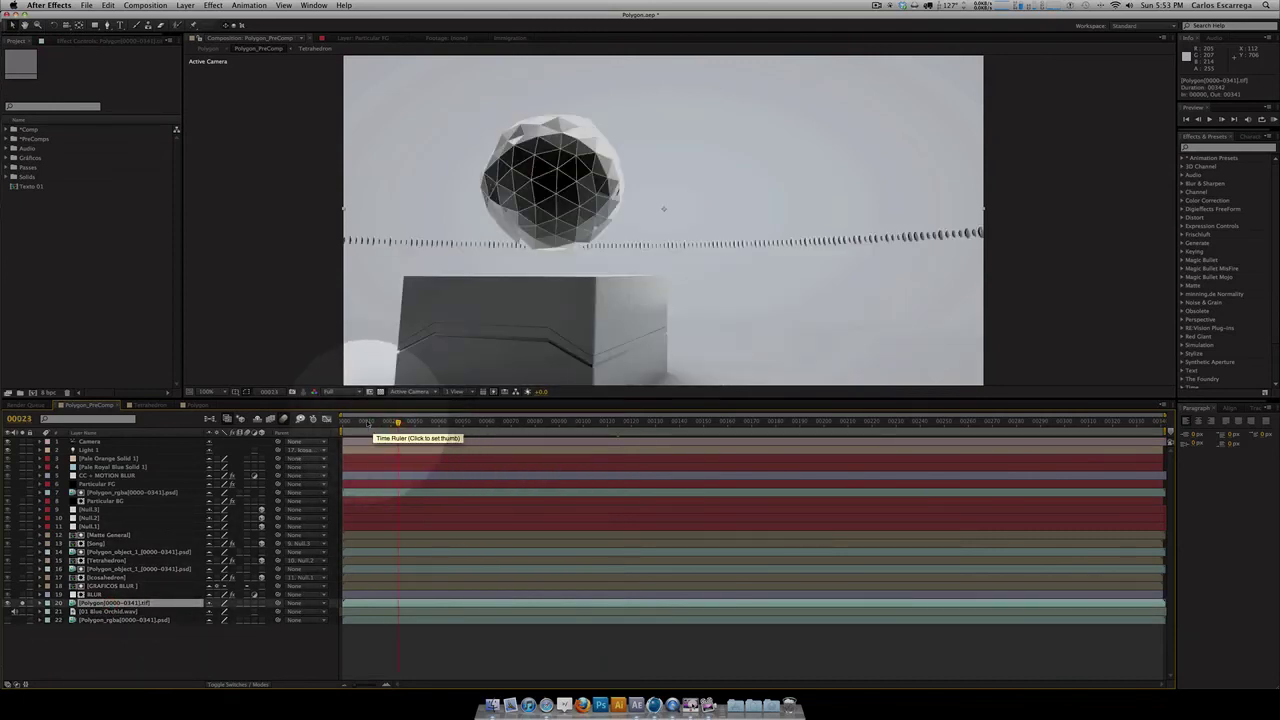
mouse_move(397, 422)
left_mouse_down()
mouse_move(366, 422)
mouse_move(397, 422)
left_mouse_up()
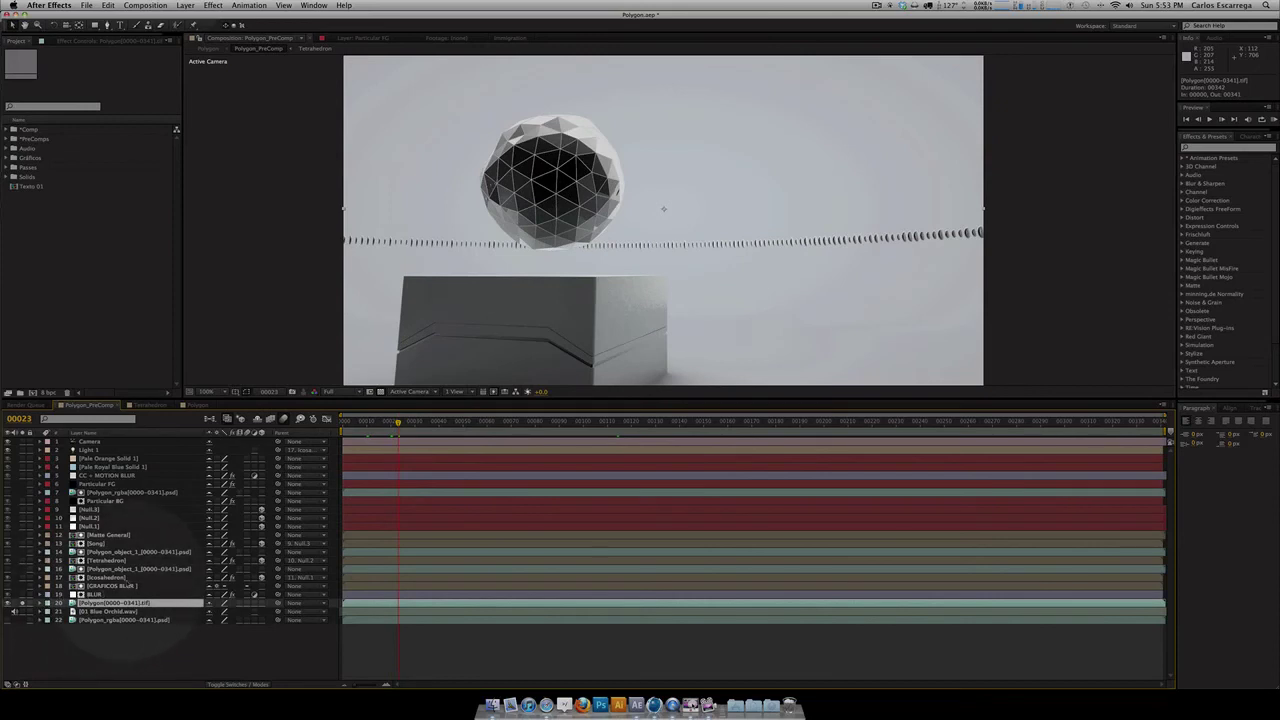
left_click(112, 586)
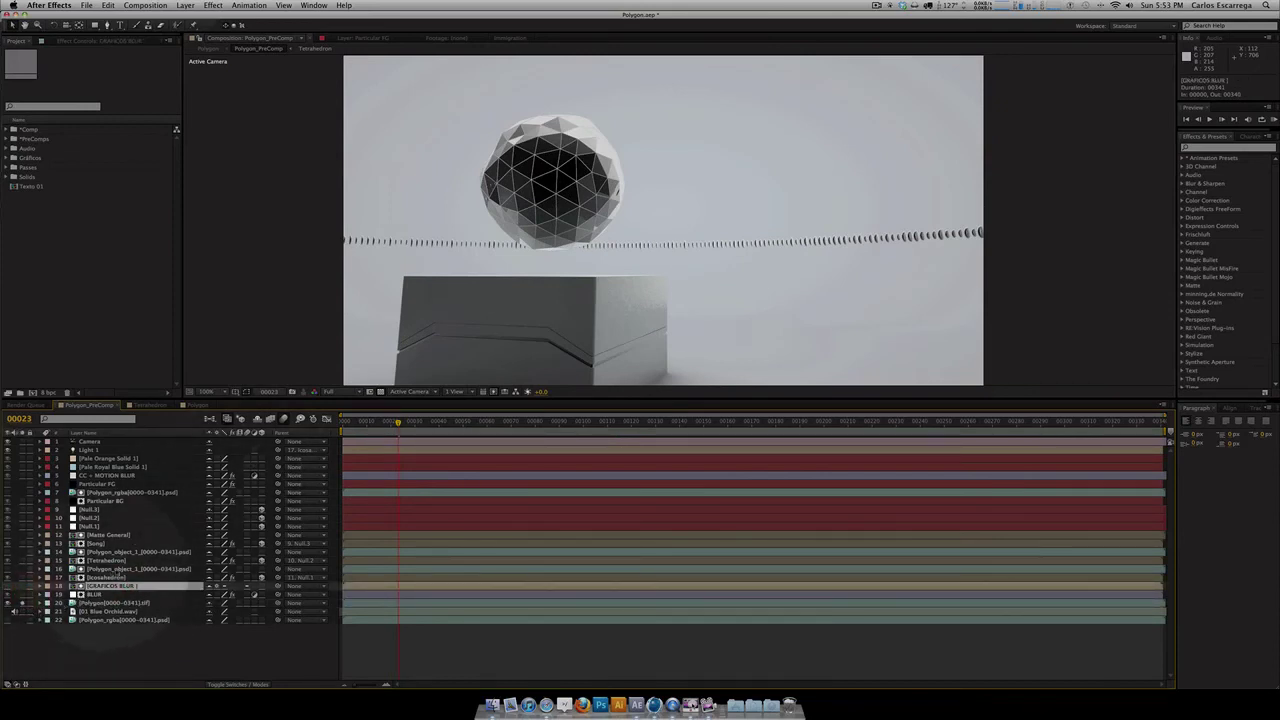
left_click(7, 157)
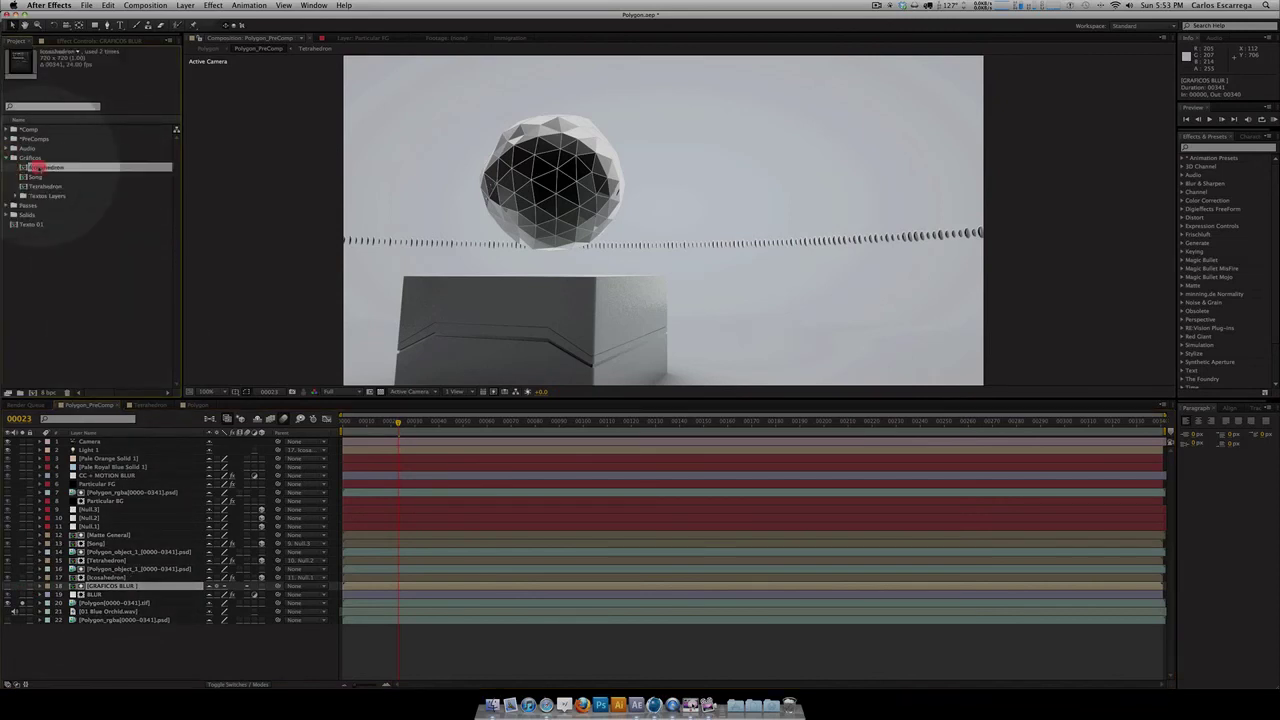
double_click(44, 167)
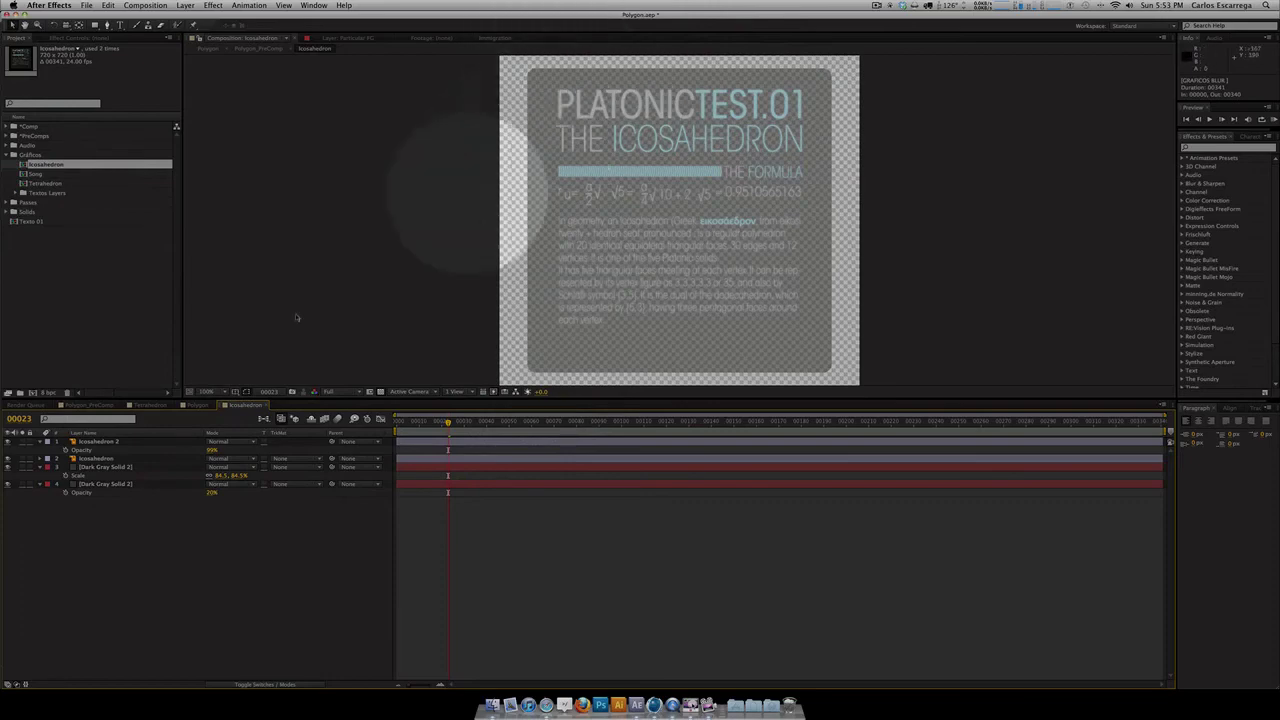
Step: Toggle the visibility of the two dark gray solids in Icosahedron and reveal the upper solid's opacity
left_click(8, 484)
left_click(8, 484)
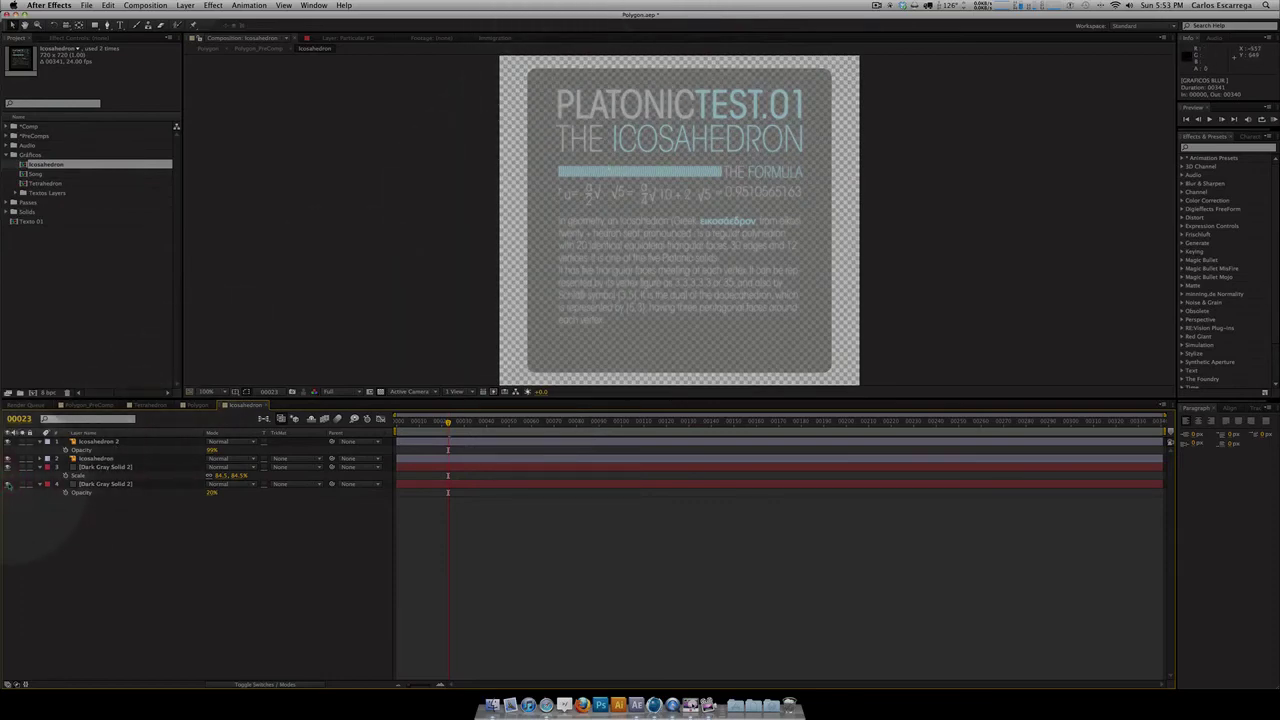
left_click(8, 467)
left_click(8, 467)
left_click(8, 467)
left_click(8, 467)
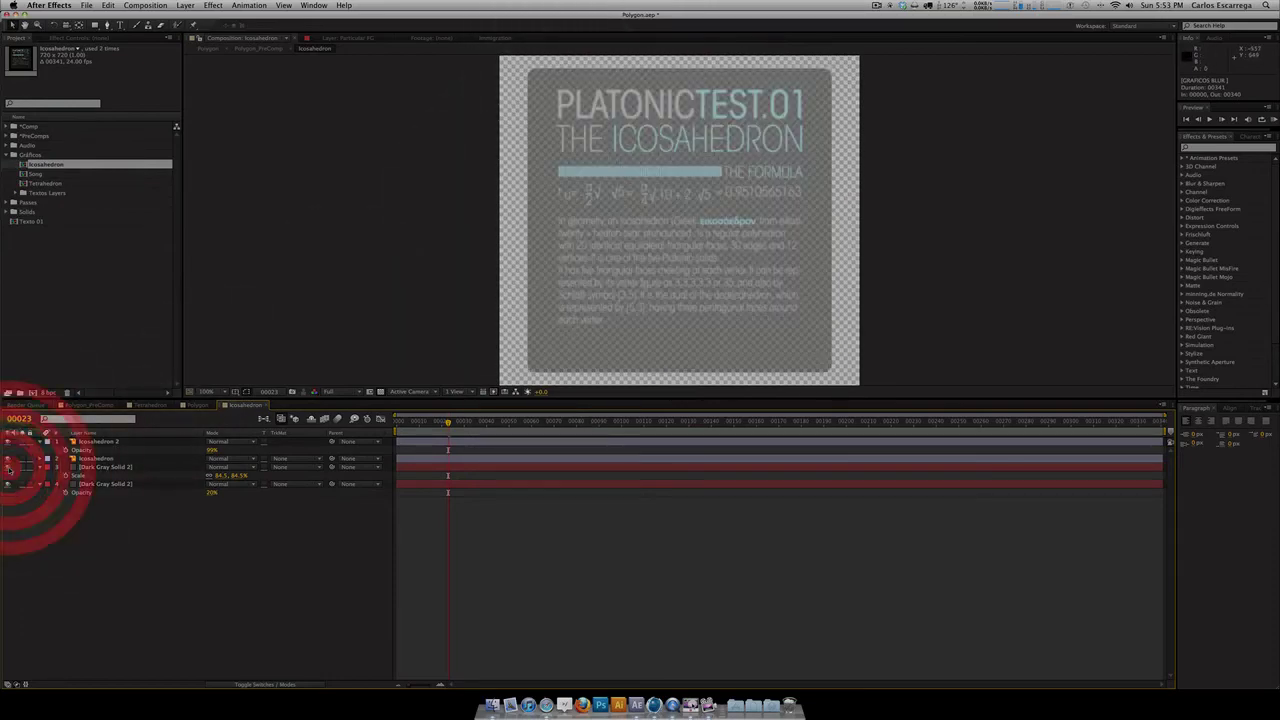
left_click(102, 467)
key("t")
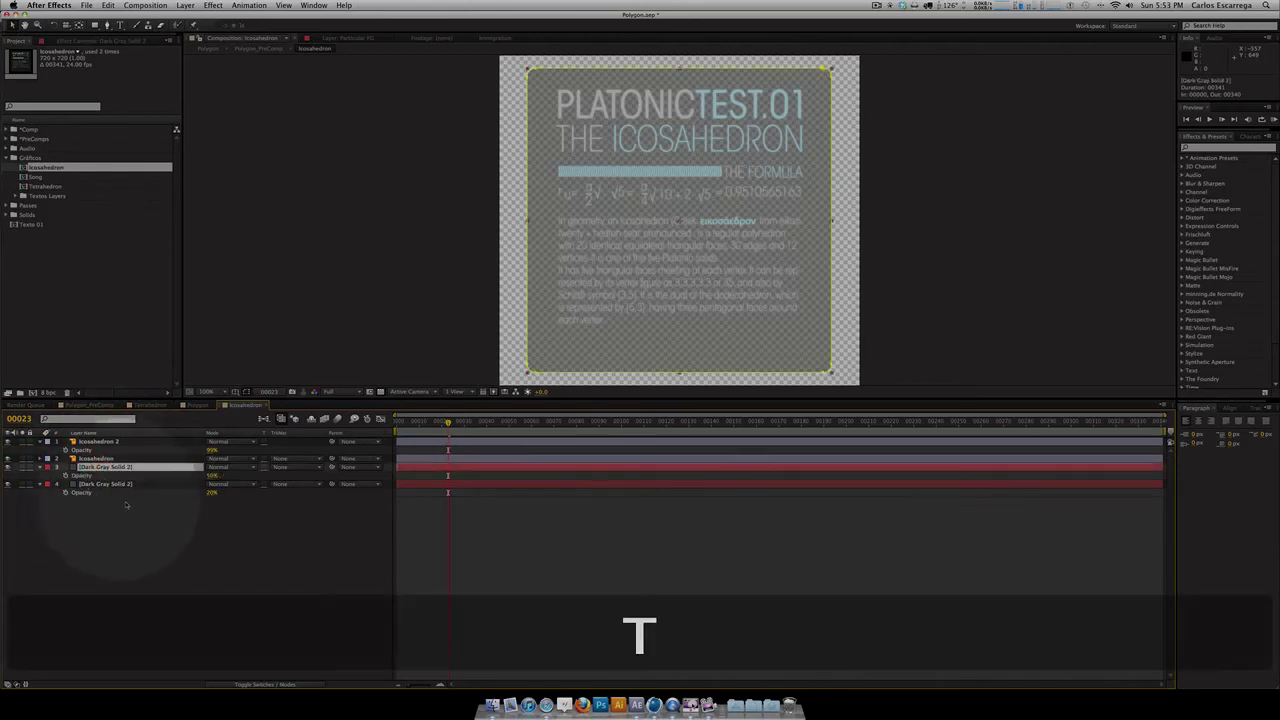
left_click(131, 474)
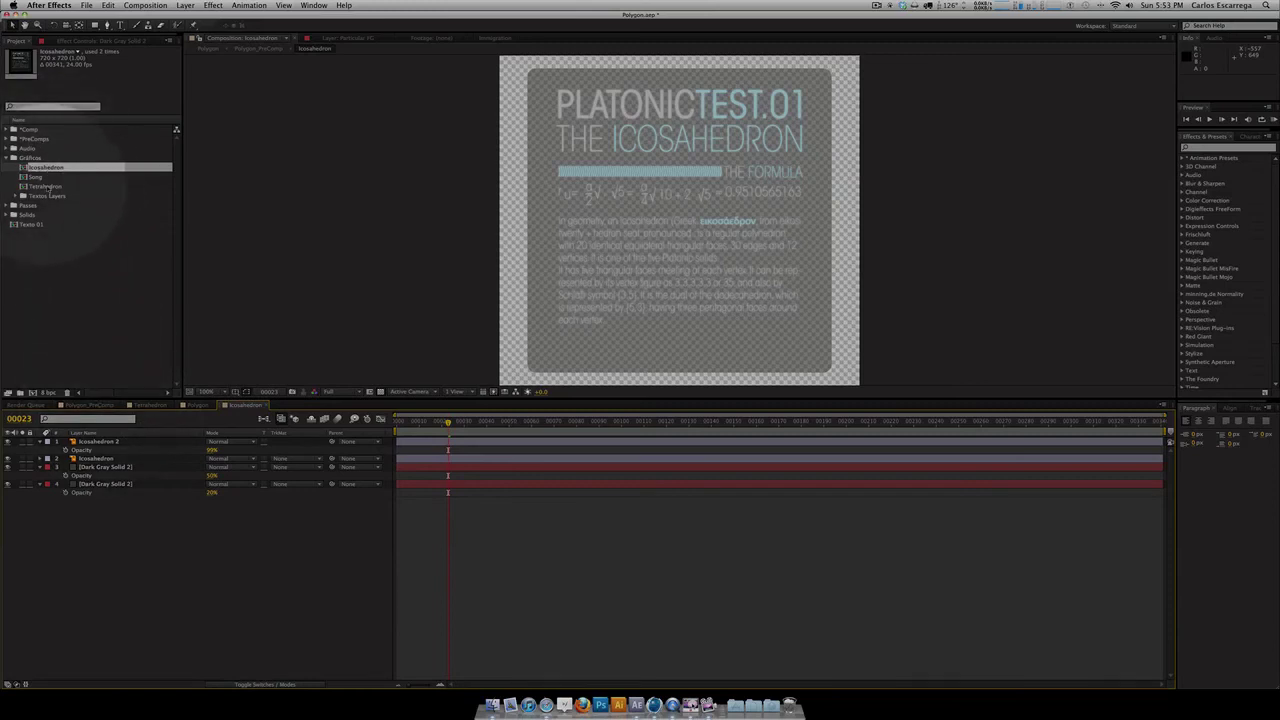
Step: Review the Tetrahedron and Song compositions and close the extra compositions to return to Polygon_PreComp
double_click(45, 186)
double_click(36, 174)
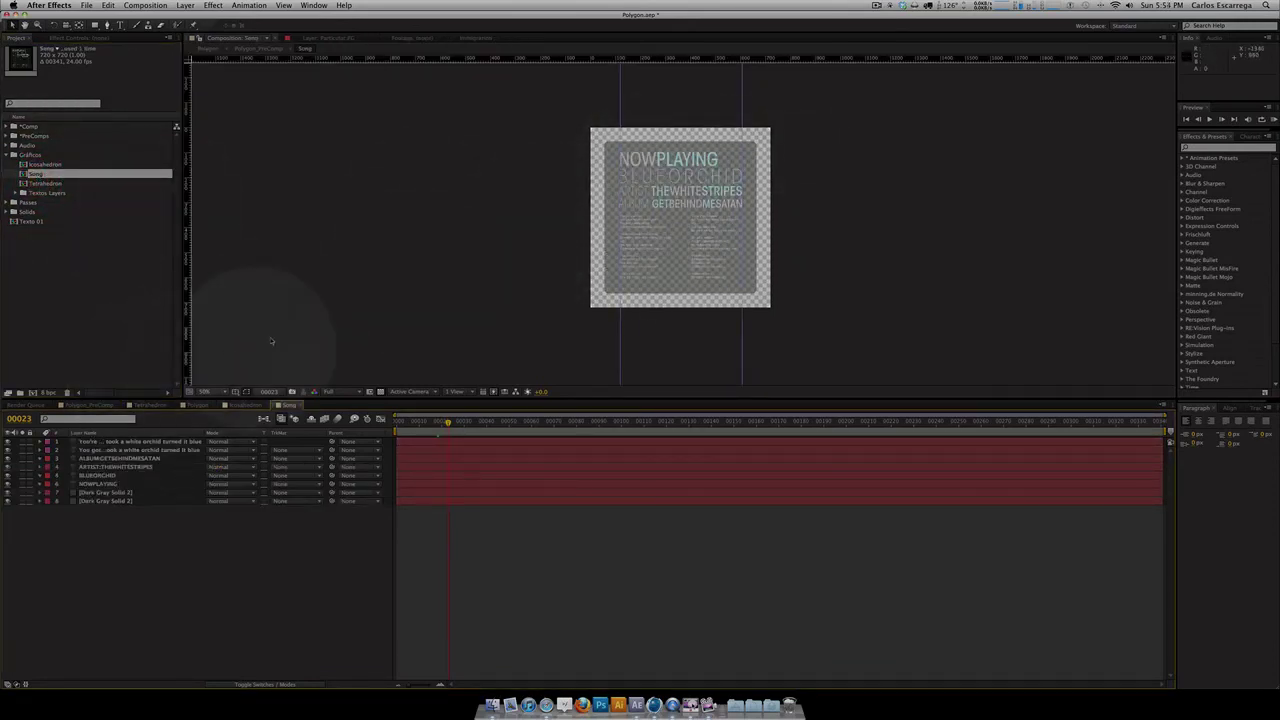
key("super+w")
key("super+w")
key("super+w")
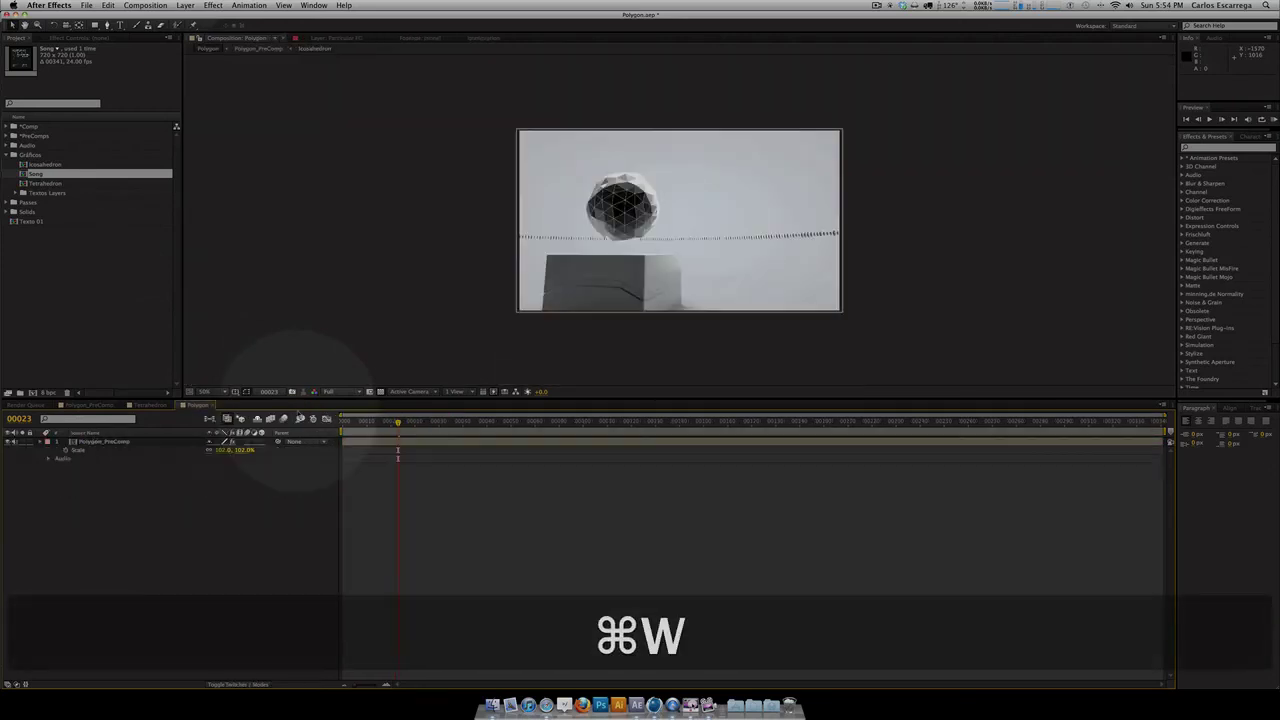
key("super+w")
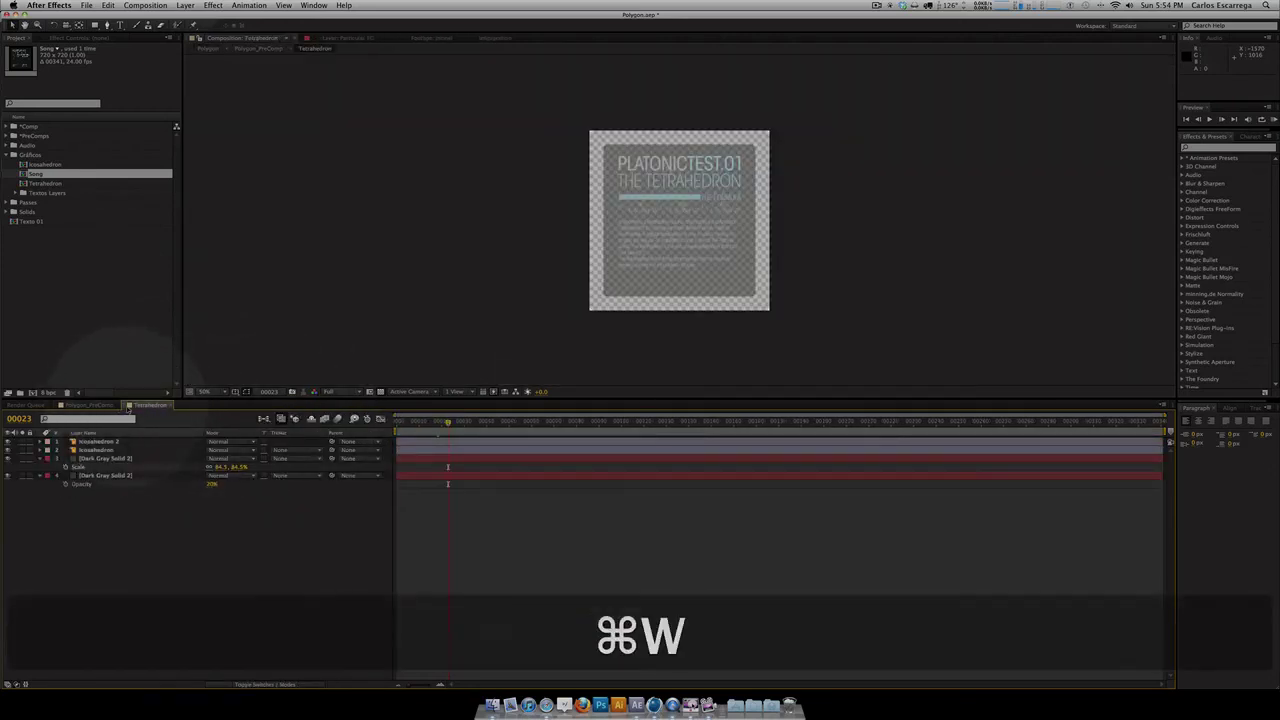
Step: Solo the Icosahedron layer together with the Polygon TIFF sequence and go to frame 12
left_click(105, 586)
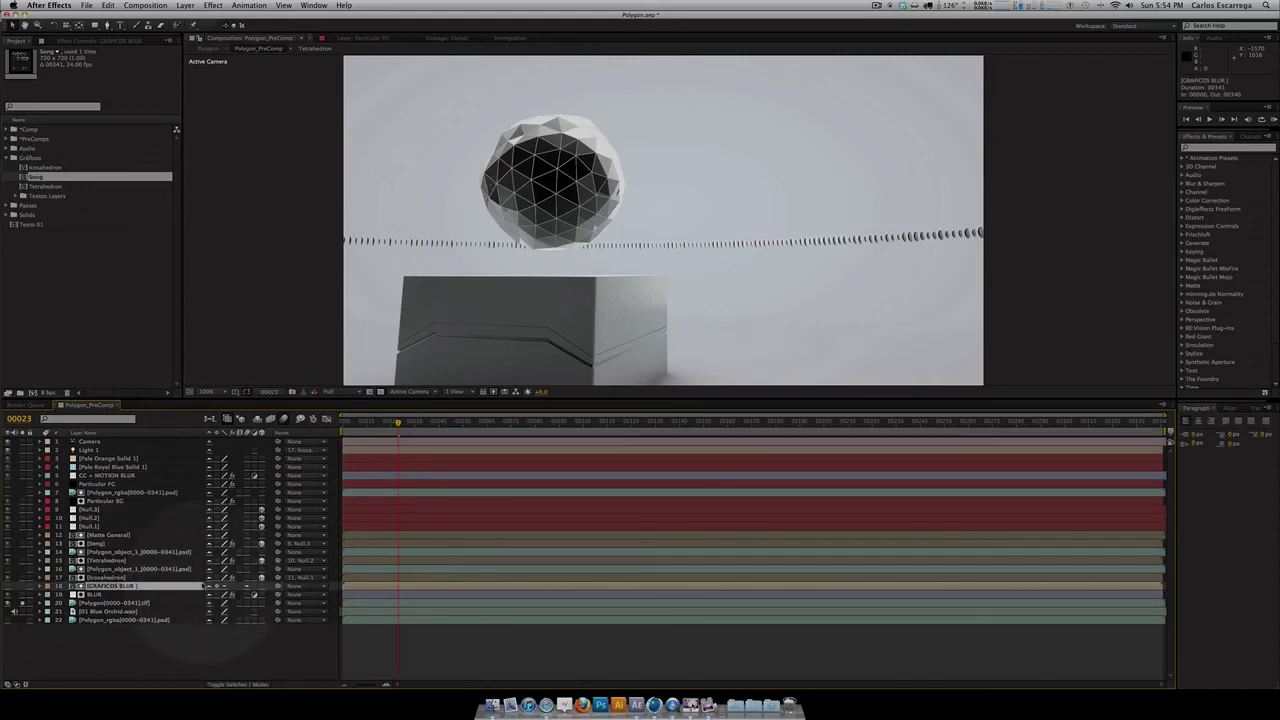
left_click(114, 578)
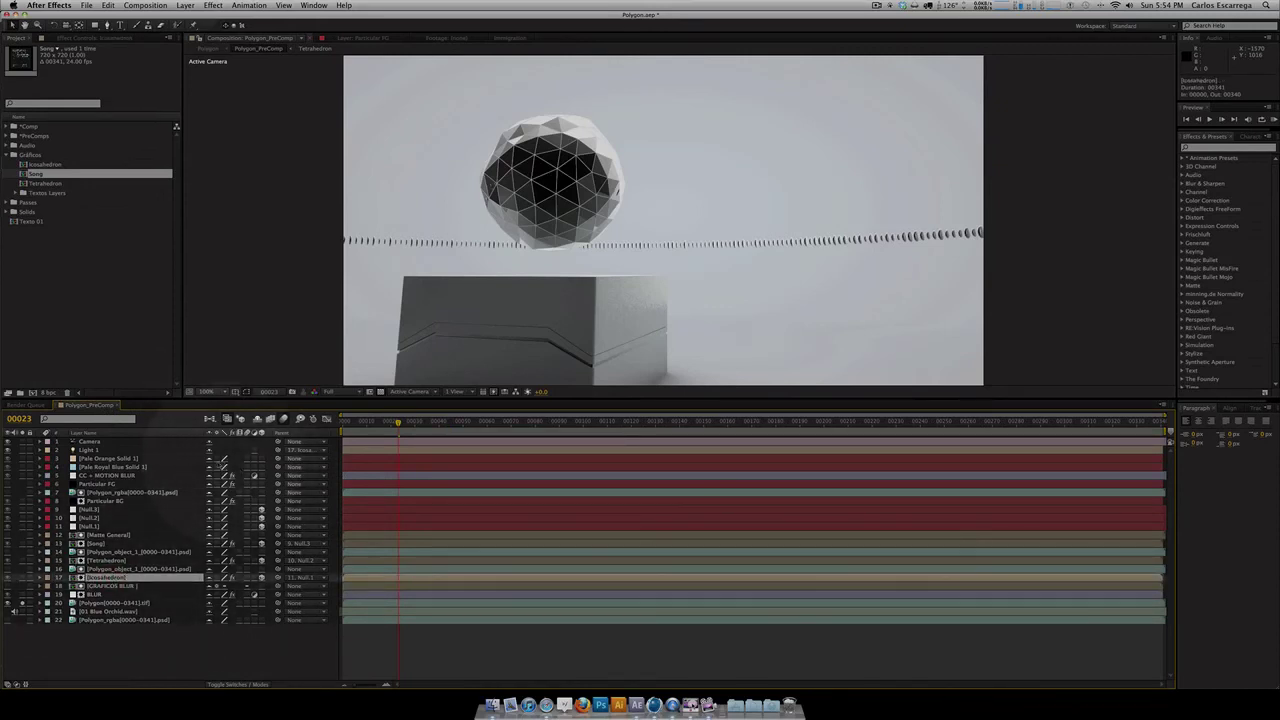
left_click_drag(210, 492, 211, 586)
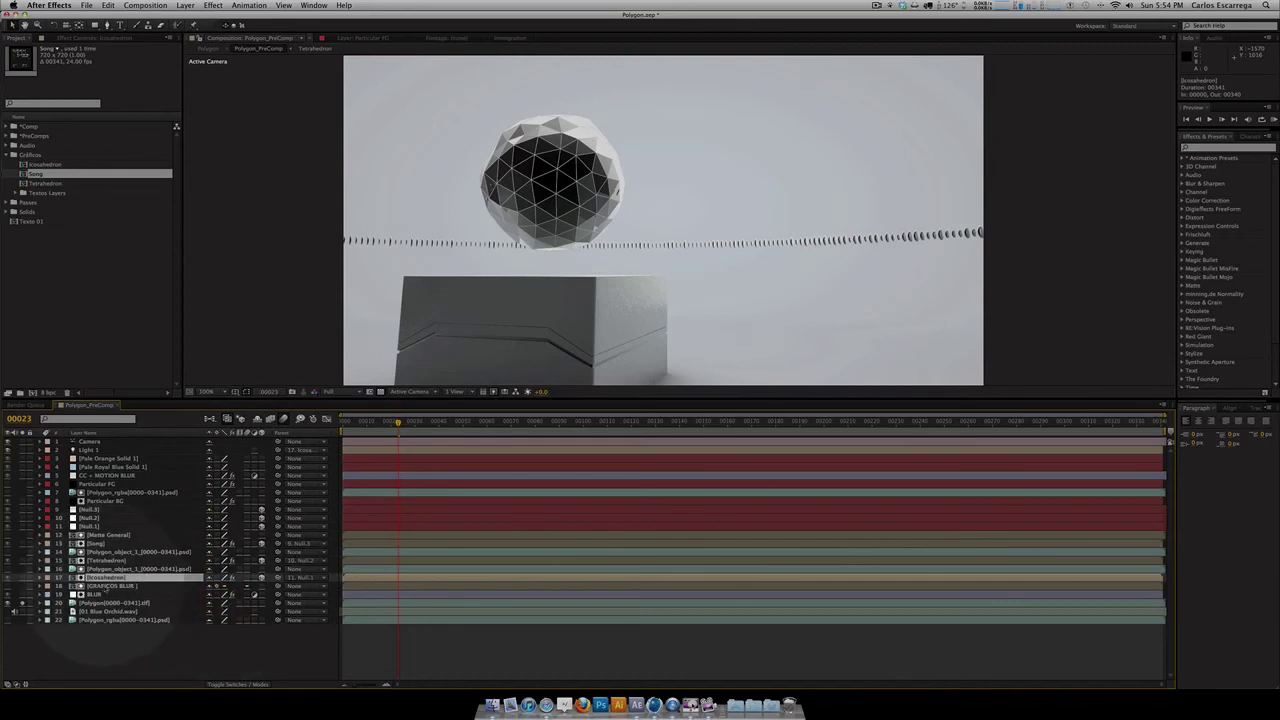
left_click(110, 561)
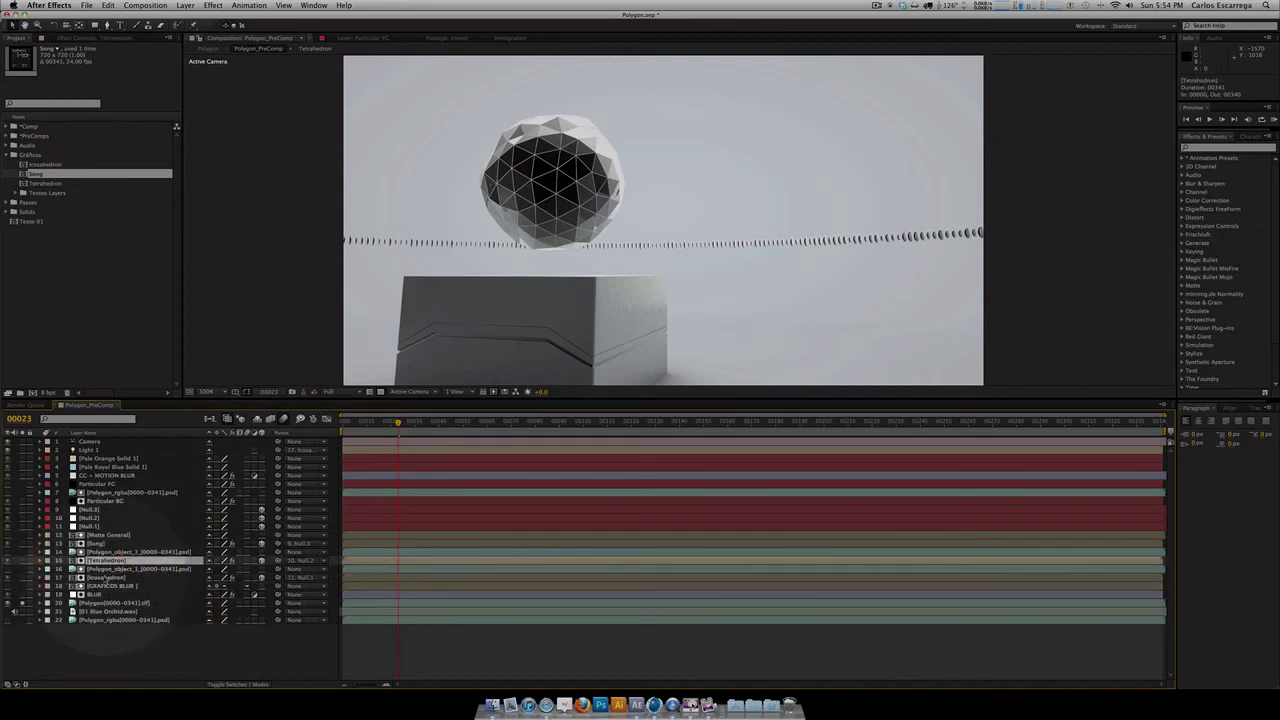
left_click(109, 577)
left_click(20, 564)
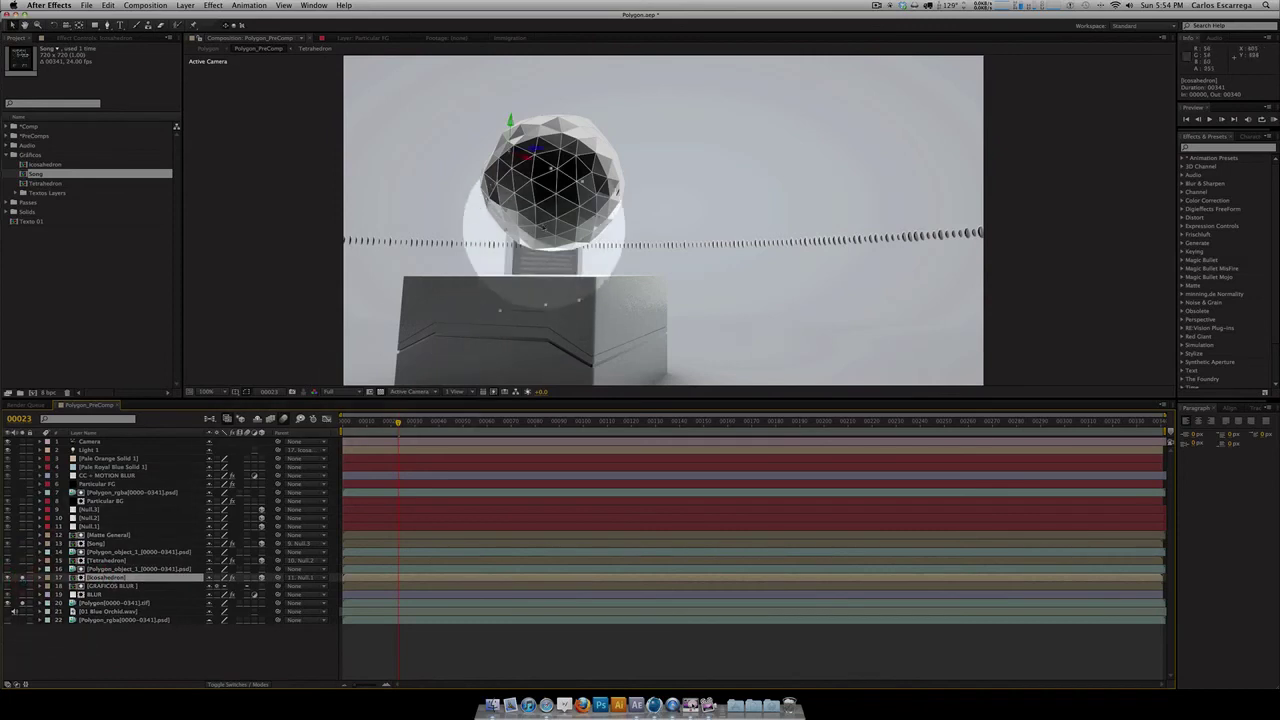
left_click(406, 422)
left_click_drag(406, 422, 372, 422)
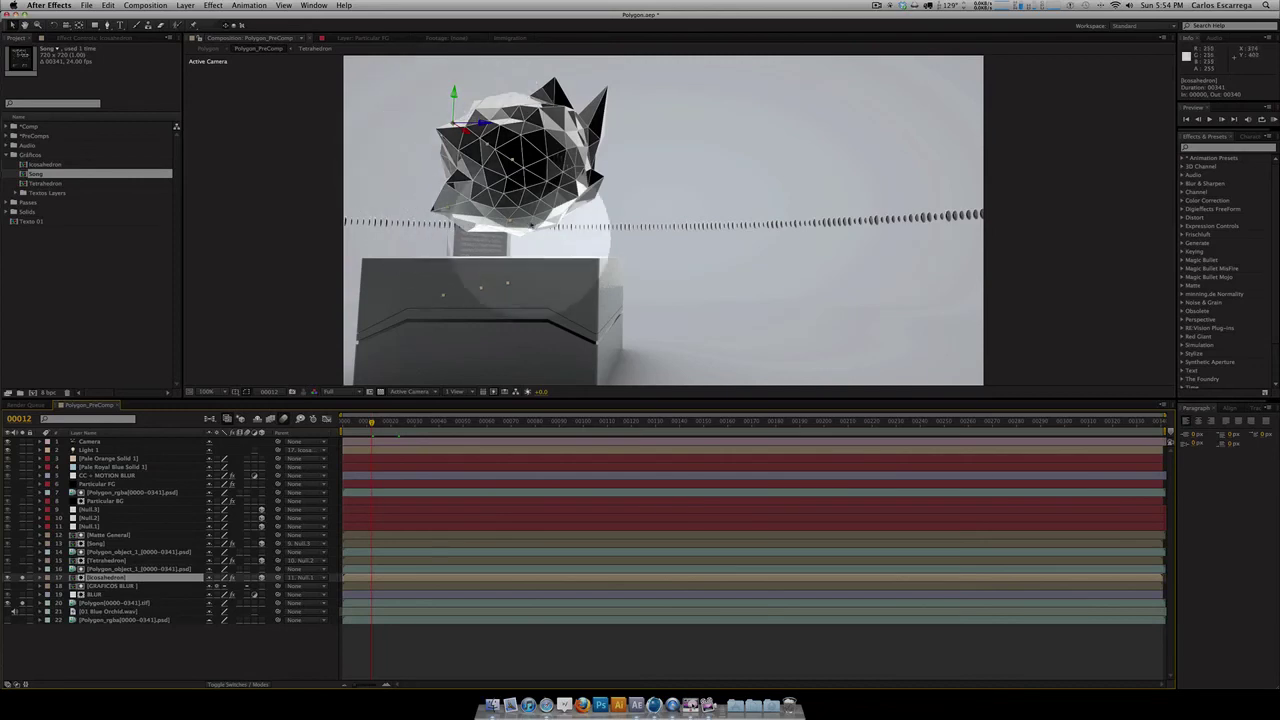
Step: Solo the Polygon_object_1 layer directly above Icosahedron and use it as Icosahedron's track matte with Luma Inverted Matte
left_click(130, 568)
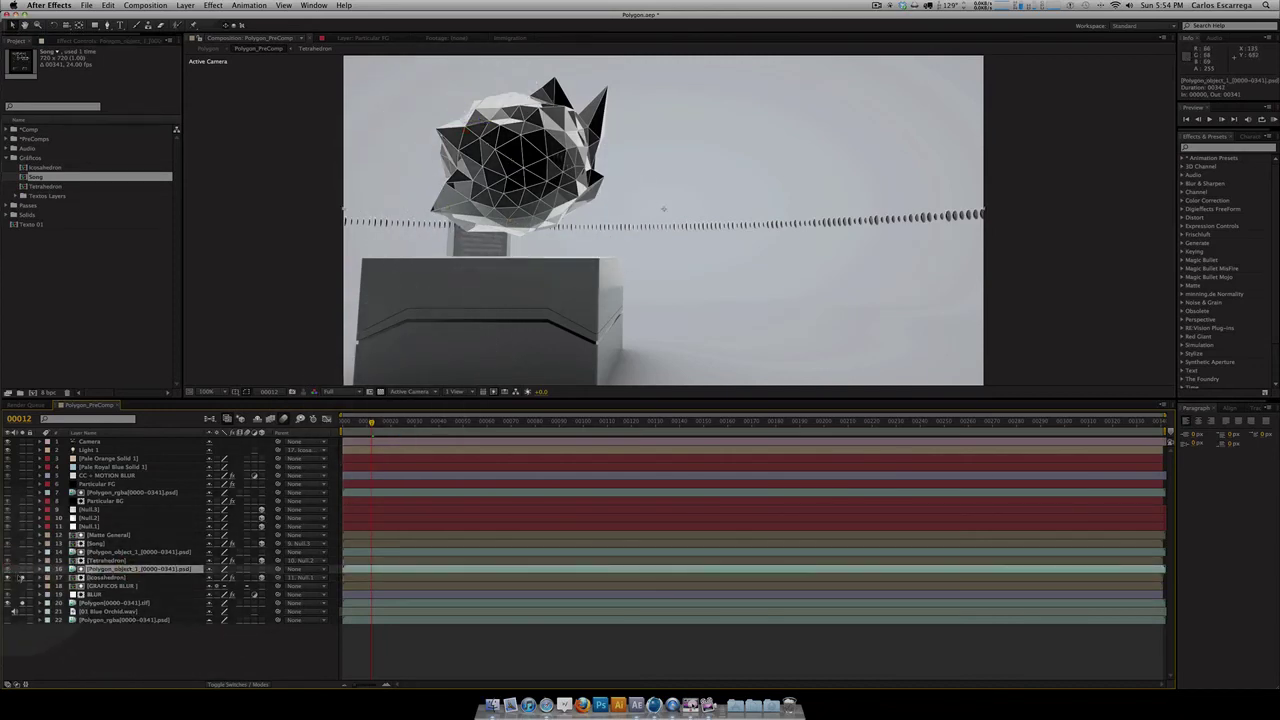
left_click(21, 577)
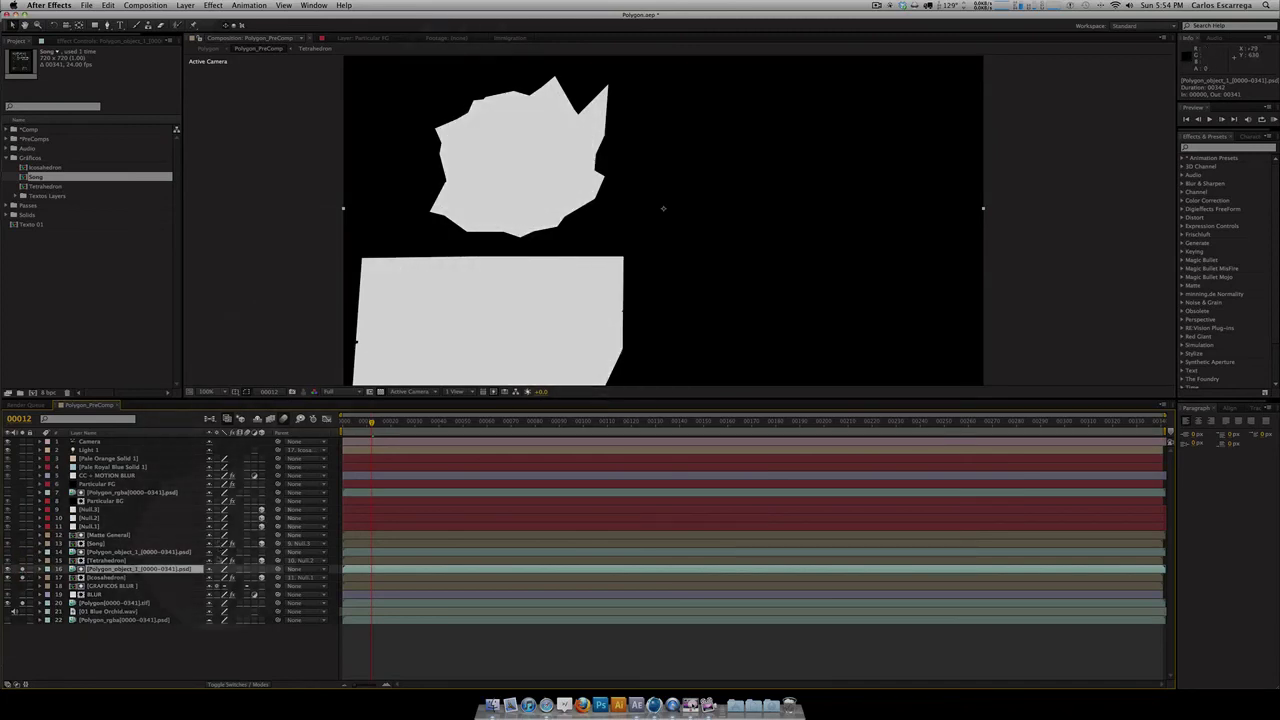
left_click(100, 578)
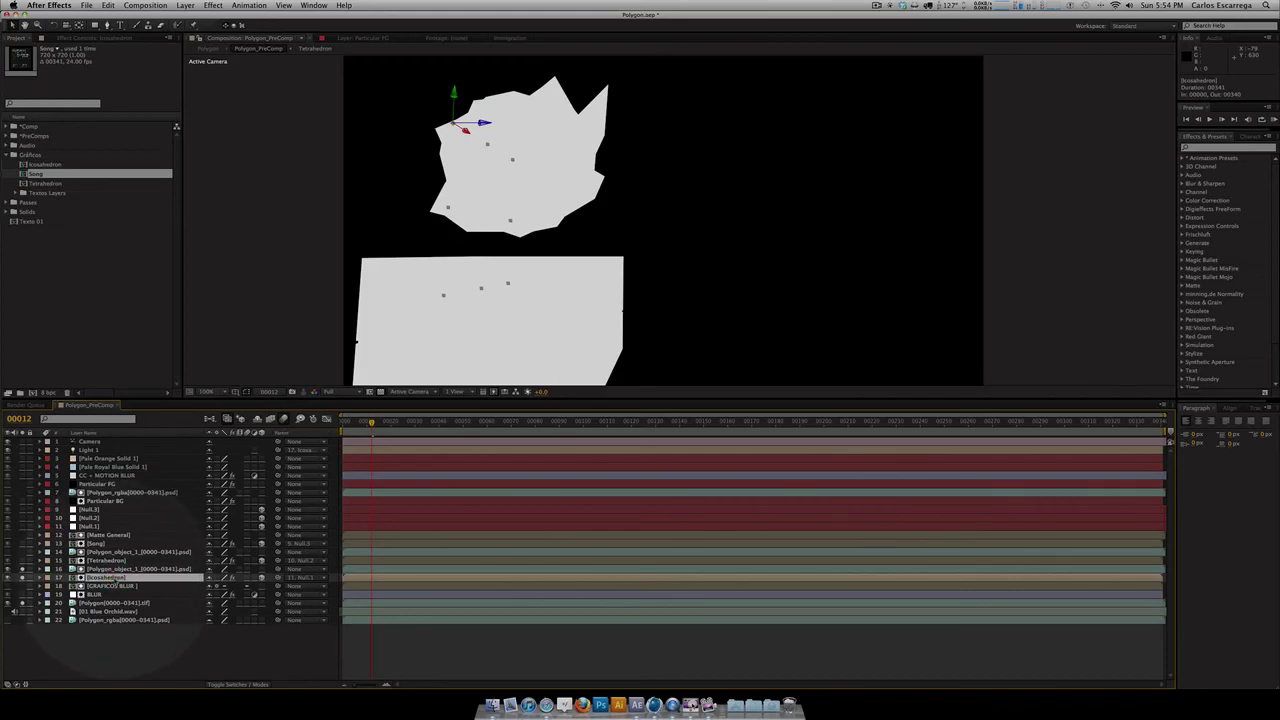
left_click(219, 685)
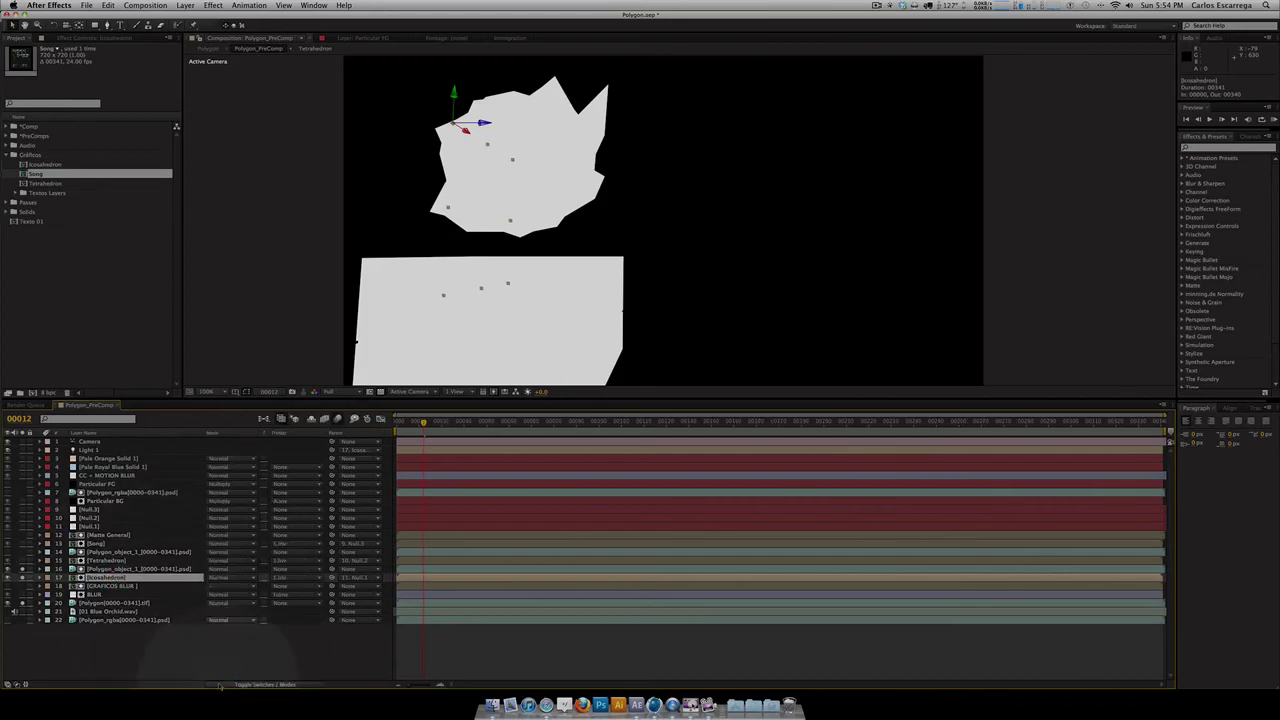
left_click(284, 578)
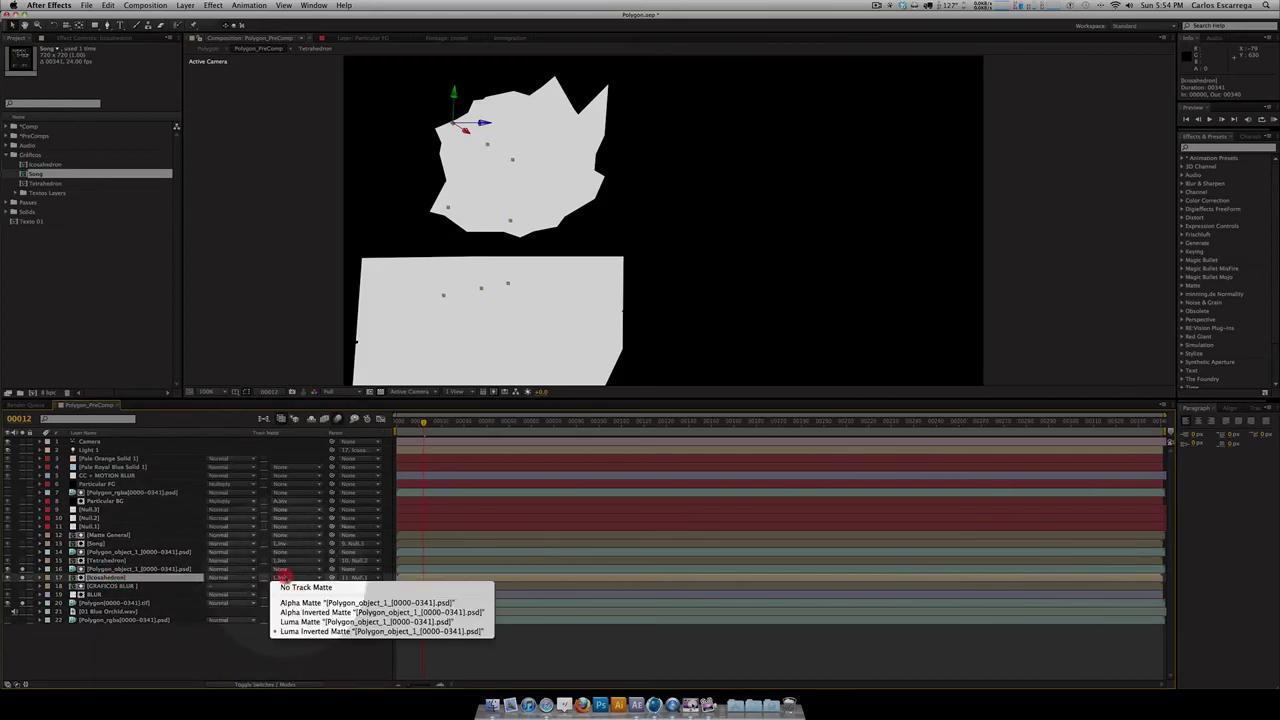
left_click(325, 632)
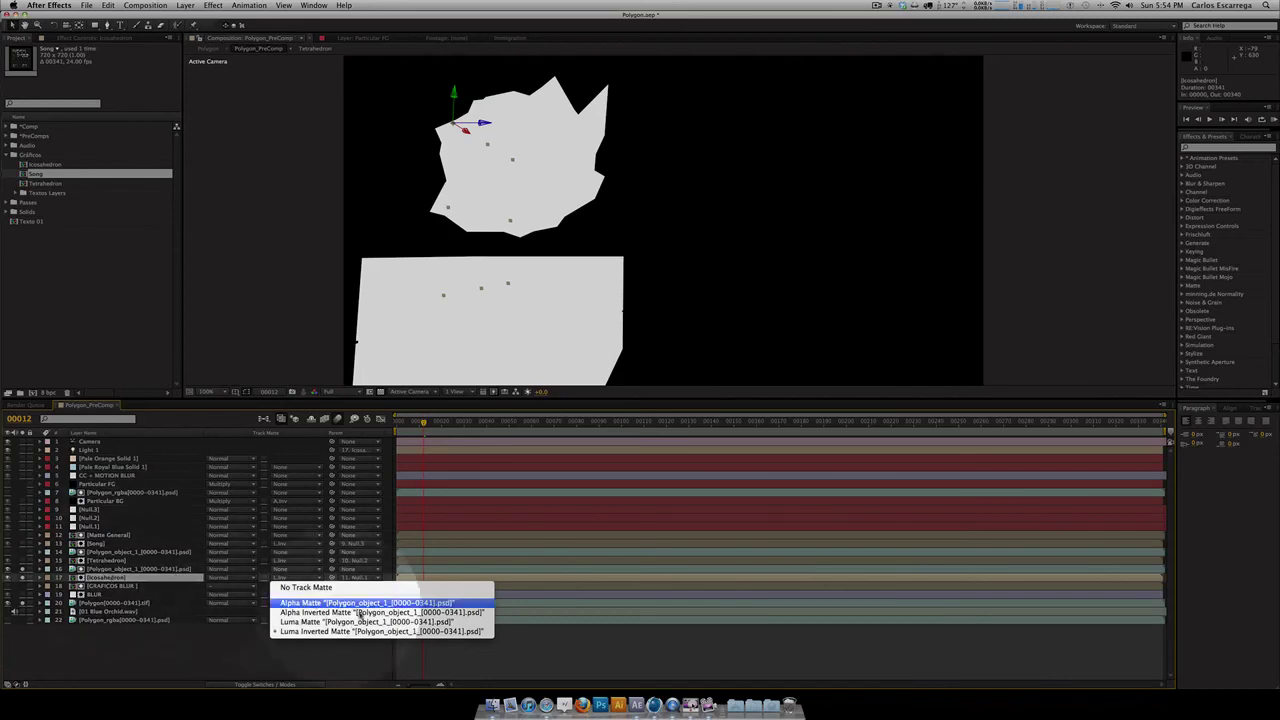
left_click(343, 633)
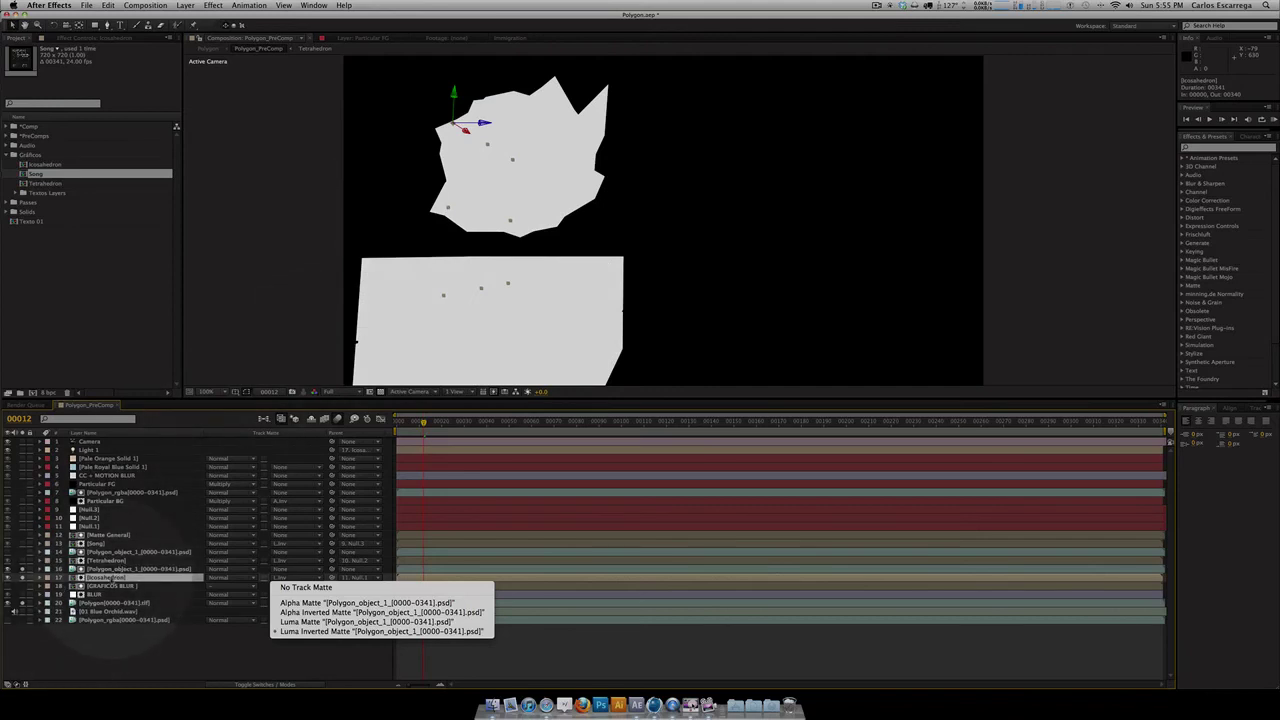
left_click(112, 580)
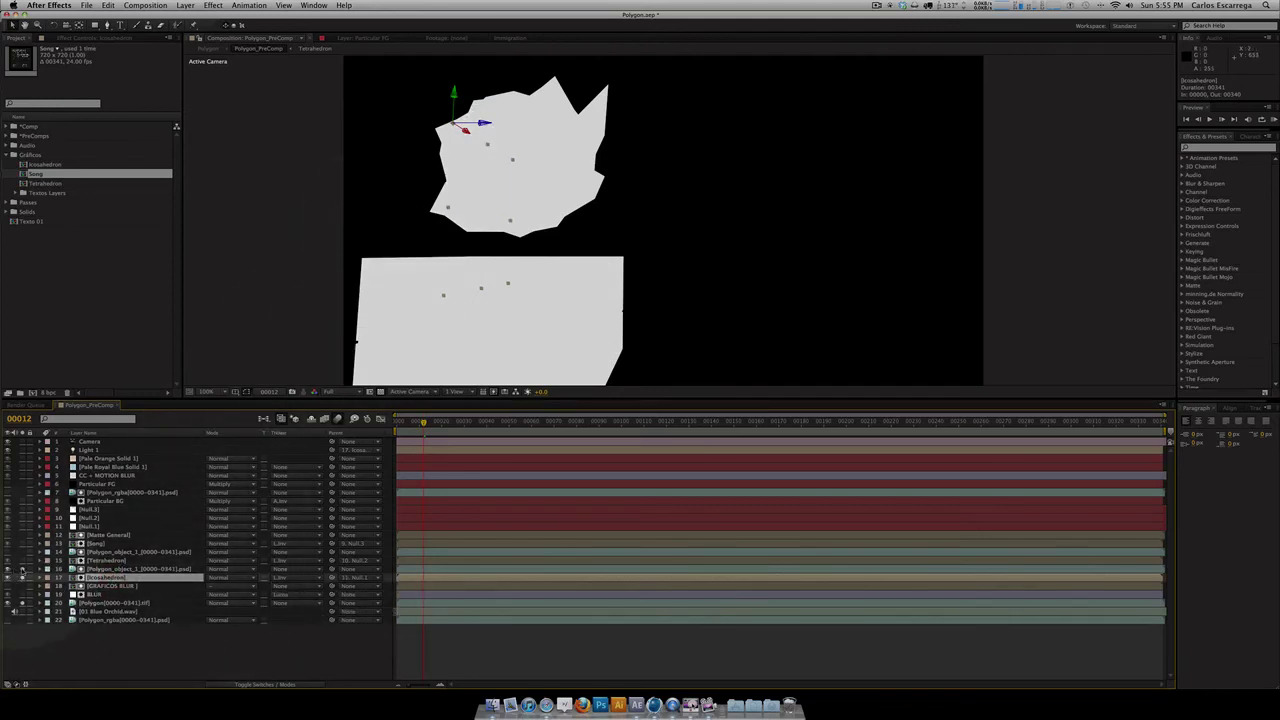
Step: Unsolo the Polygon_object_1 matte above Icosahedron, solo Null.1 and scrub to frame 107 to check the graphic behind the sphere
left_click(22, 577)
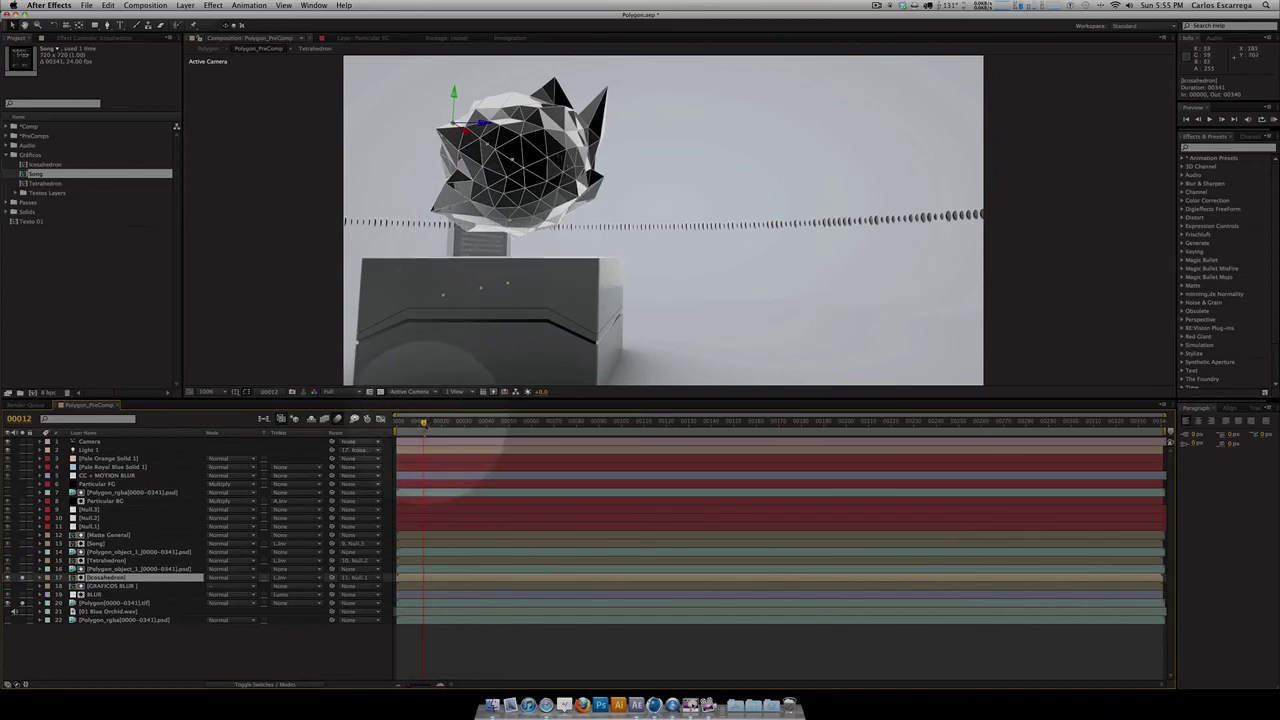
left_click_drag(437, 421, 524, 422)
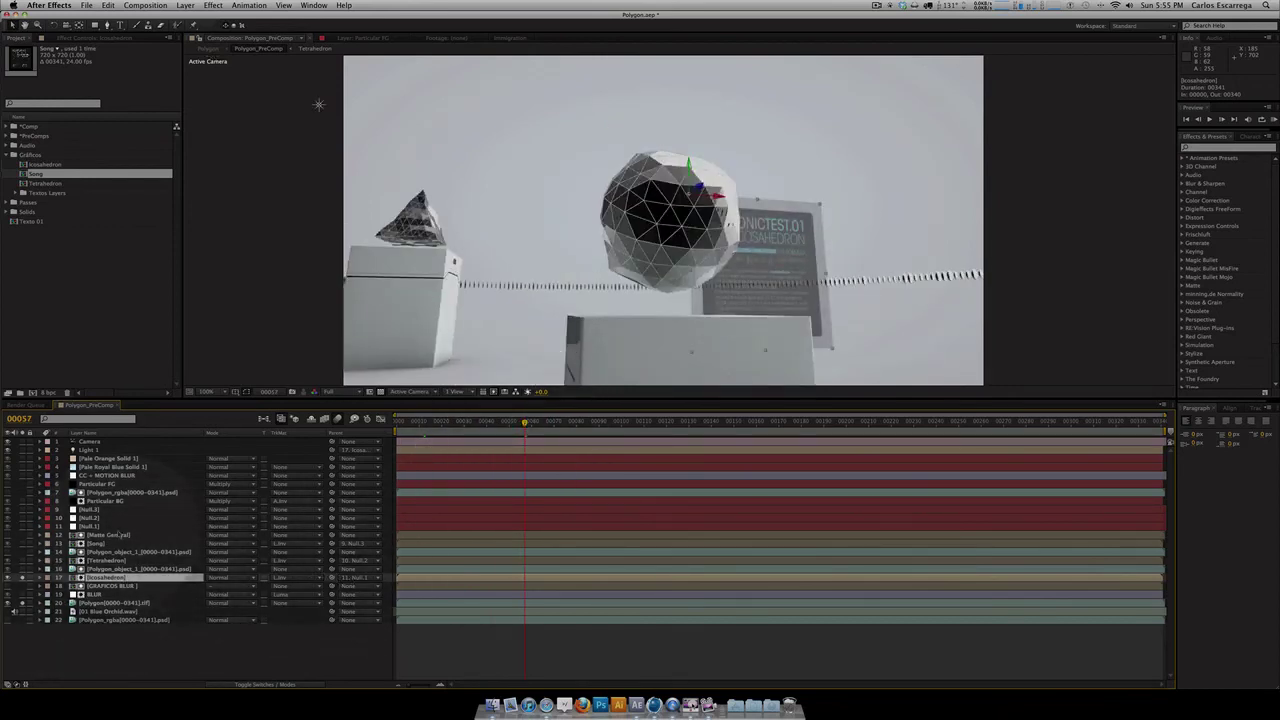
left_click(88, 526)
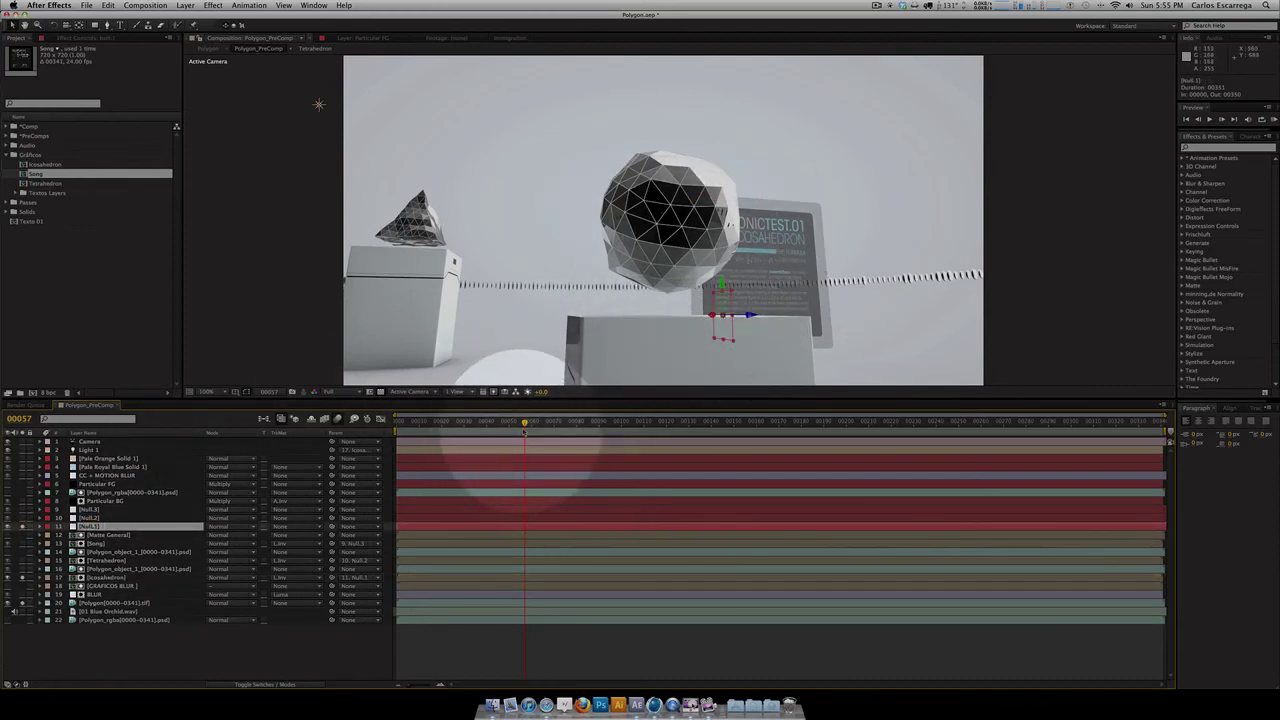
left_click_drag(524, 426, 603, 426)
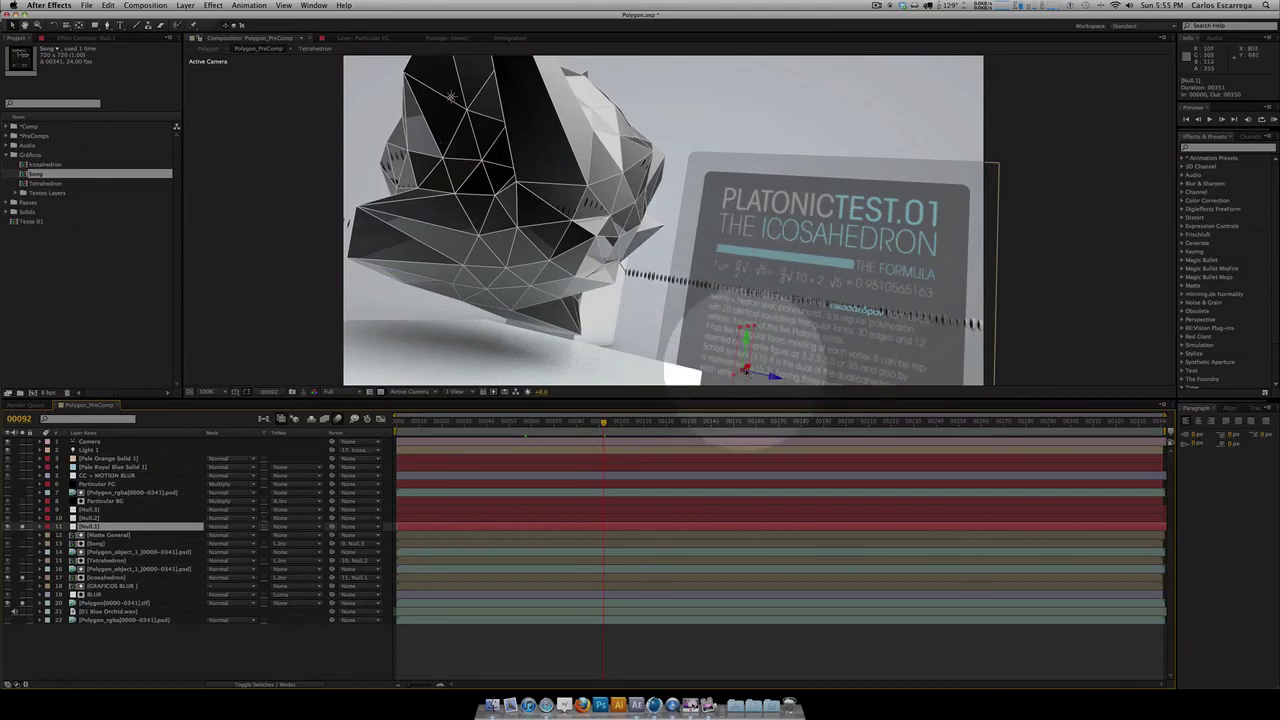
left_click_drag(604, 421, 637, 421)
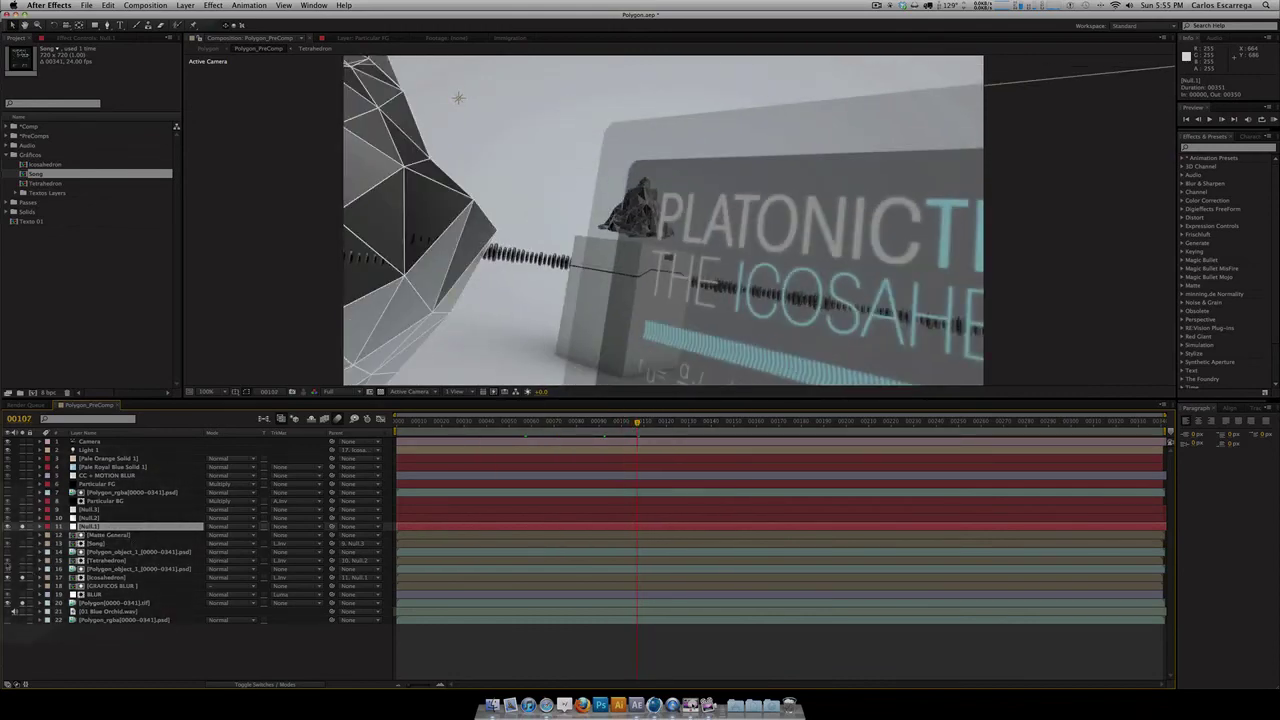
Step: Solo the Song, Tetrahedron and BLUR layers and inspect the BLUR layer's Box Blur effect
left_click(152, 561)
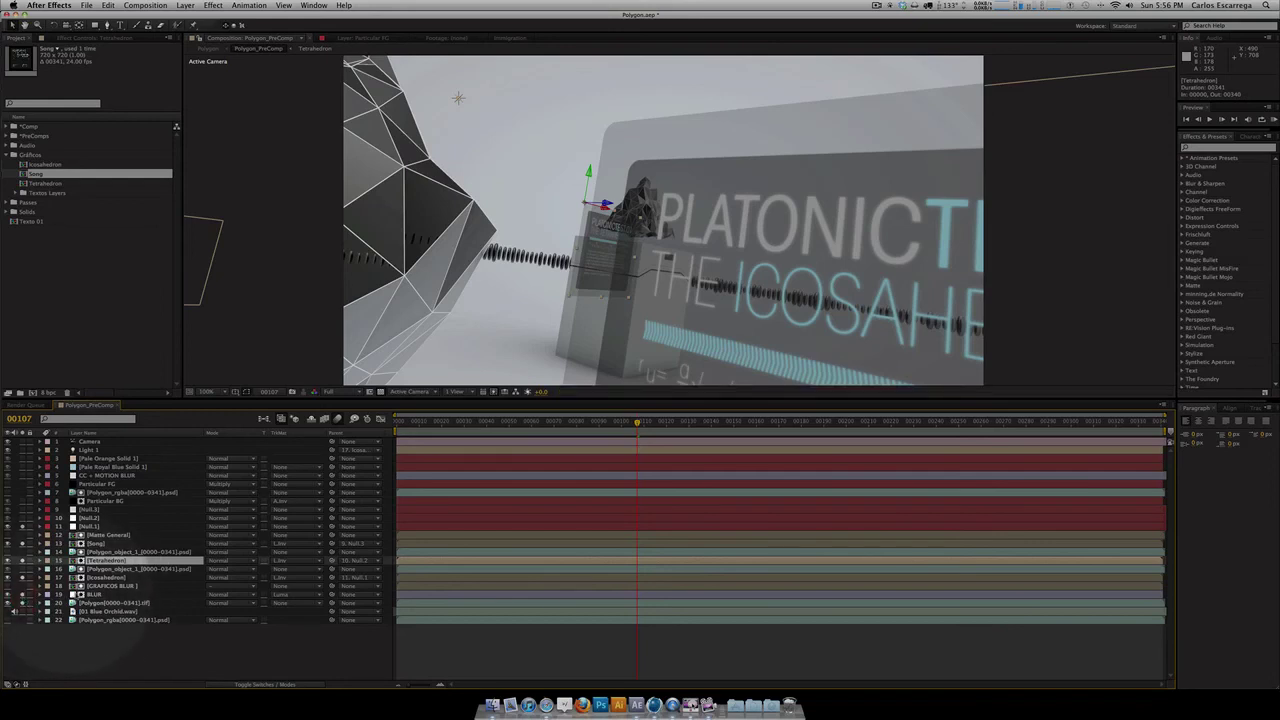
left_click(95, 594)
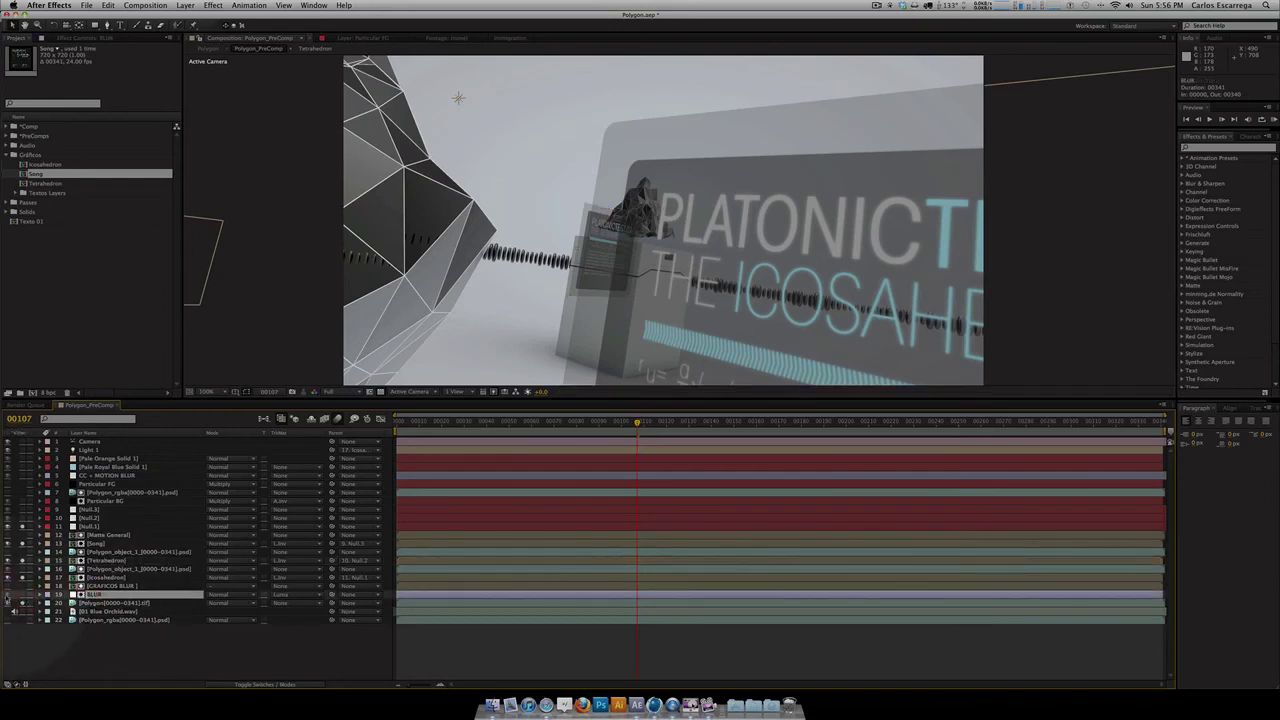
key("Return")
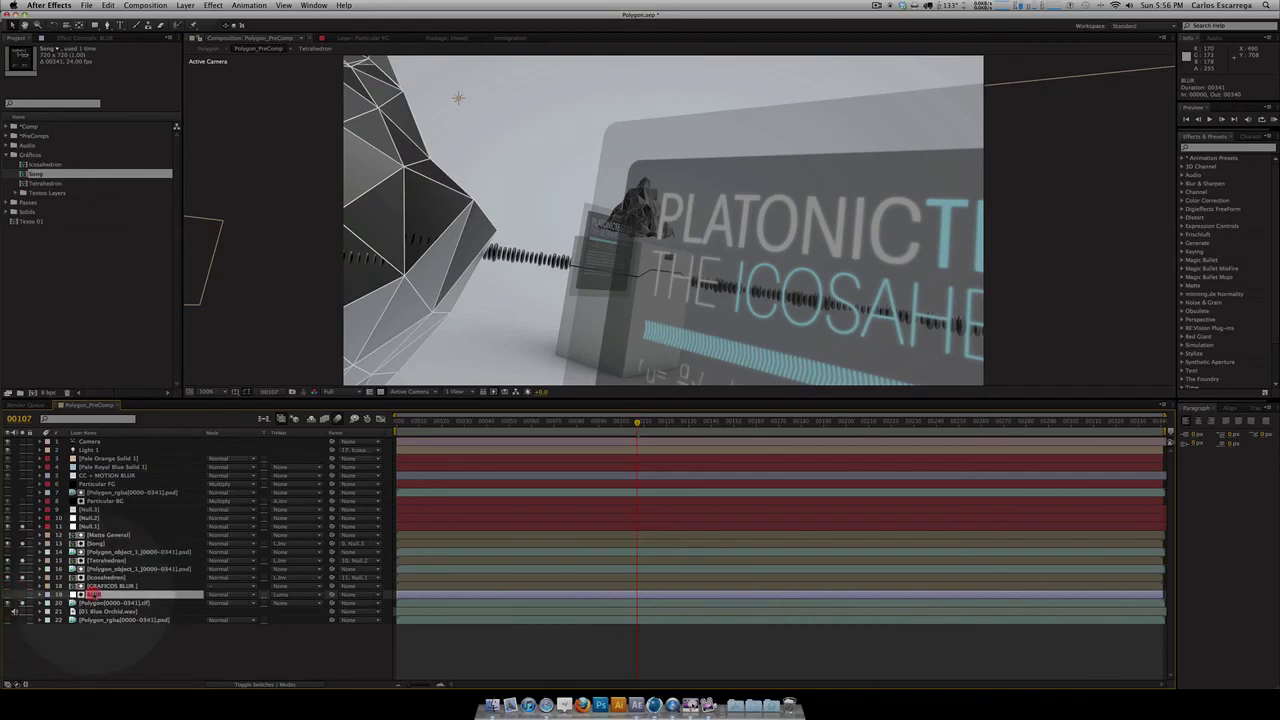
key("Return")
left_click(85, 37)
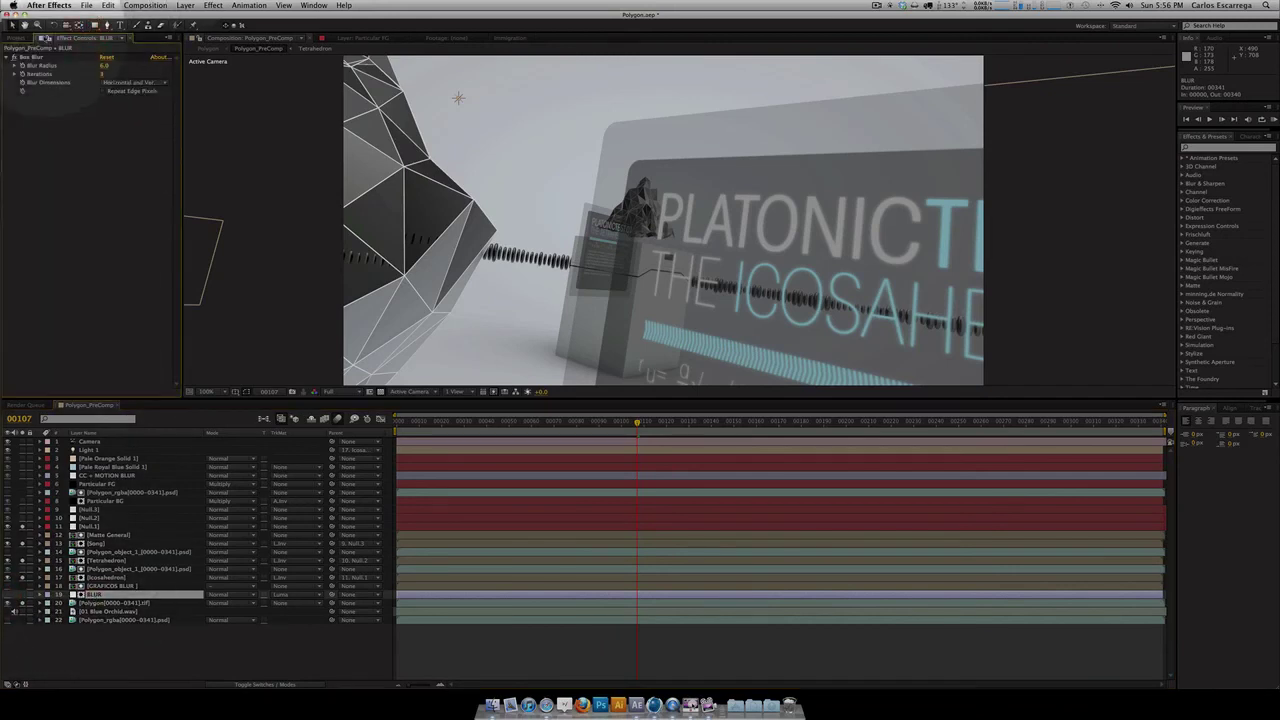
left_click(17, 38)
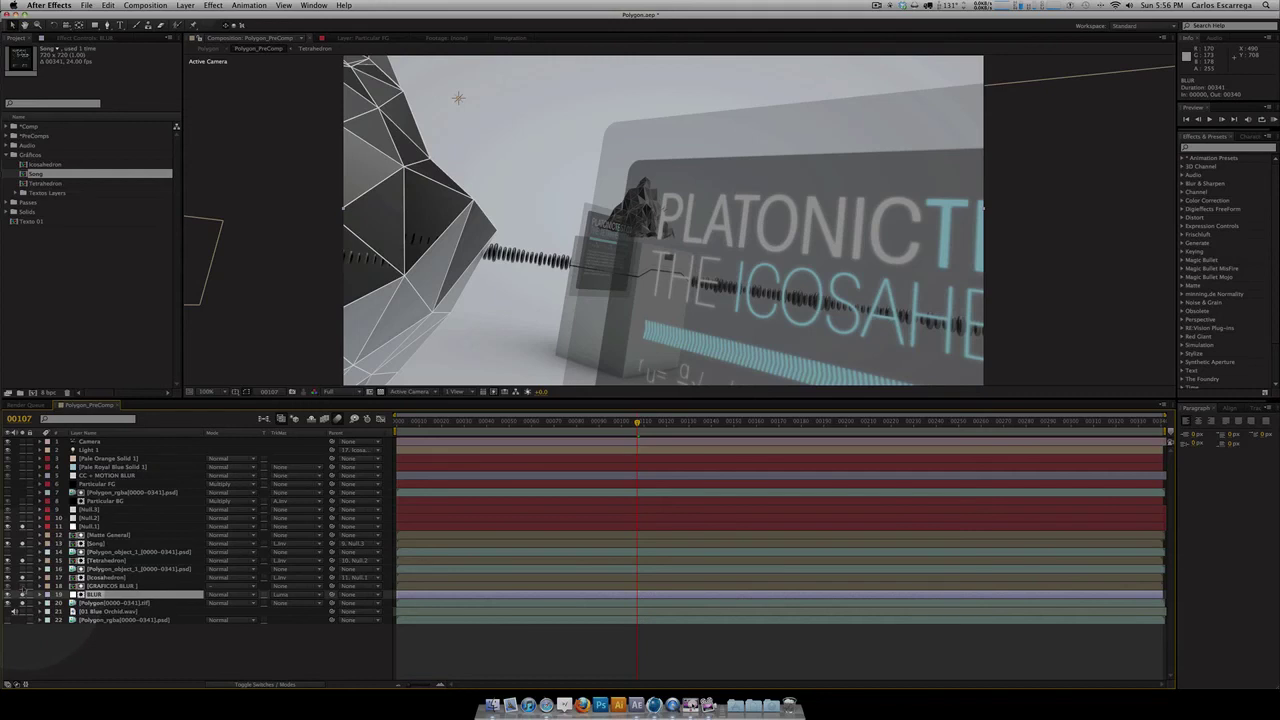
Step: Solo the GRAFICOS BLUR layer briefly to preview the matte that drives the blur, and unsolo it again
left_click(112, 585)
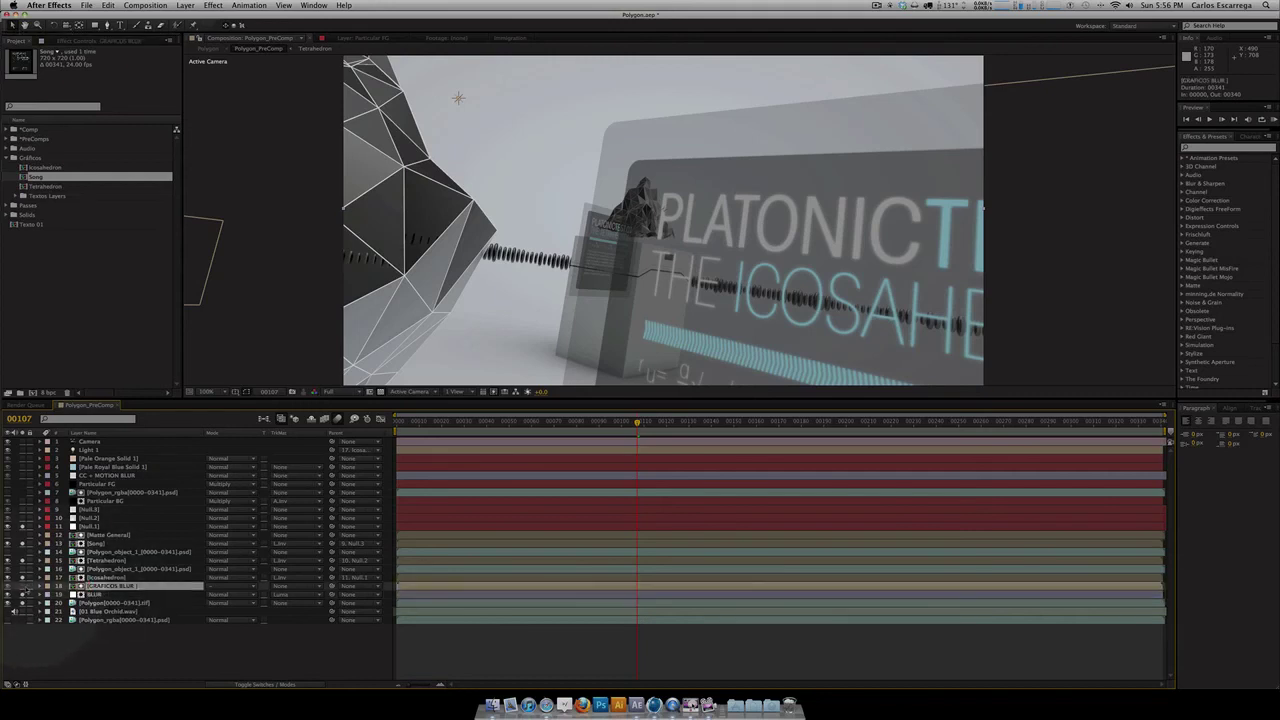
left_click(14, 585)
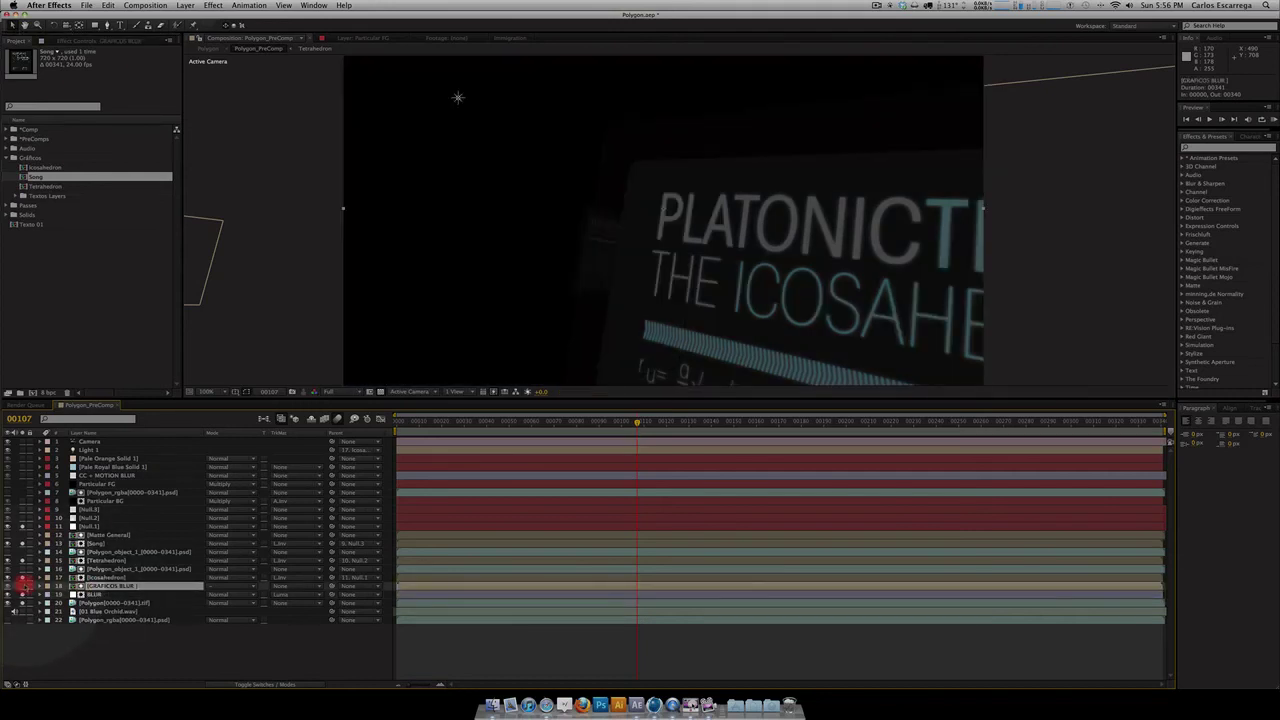
left_click(22, 586)
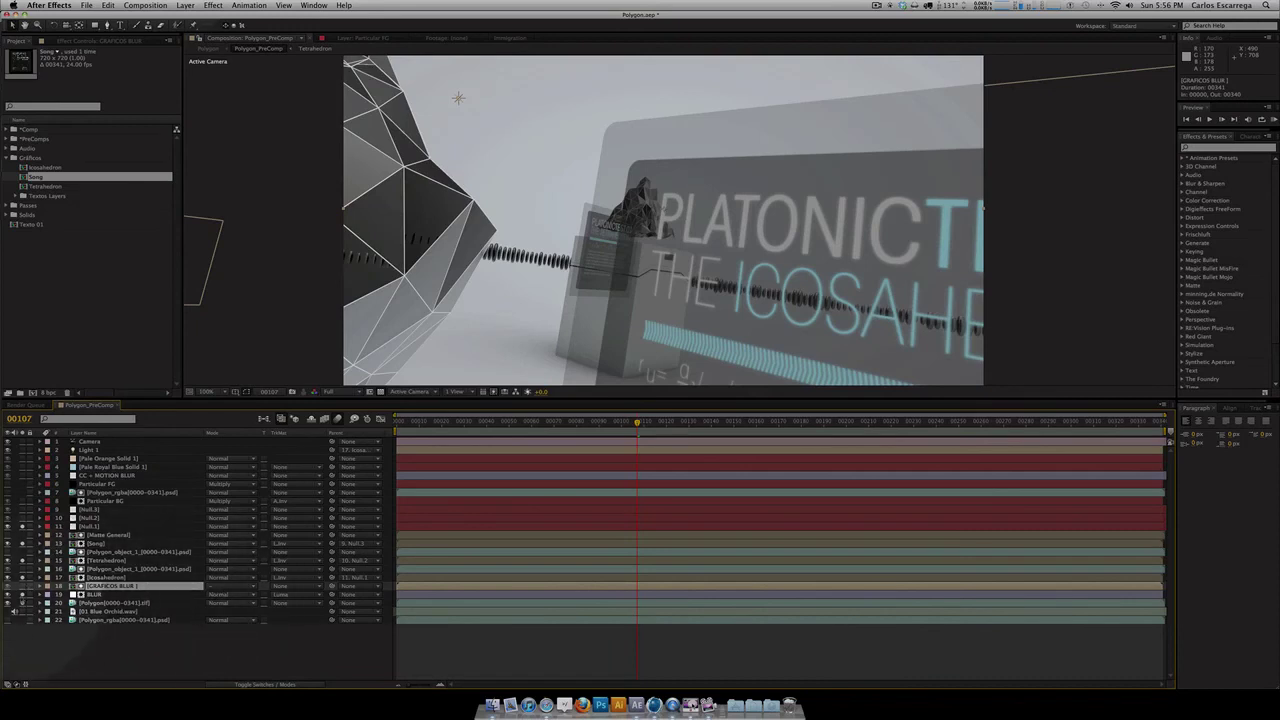
Step: Select the BLUR layer and check the blur behind the graphics at frames 114 and 84
left_click(100, 594)
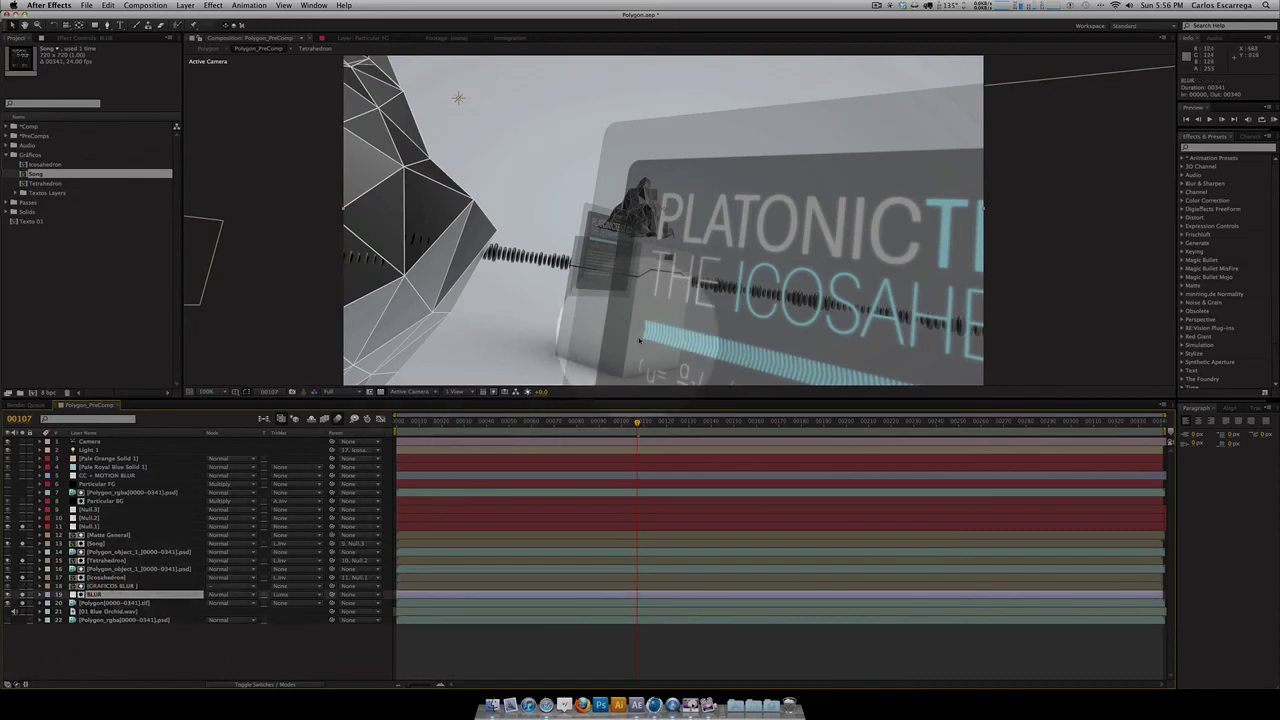
left_click(664, 424)
left_click_drag(665, 428, 652, 424)
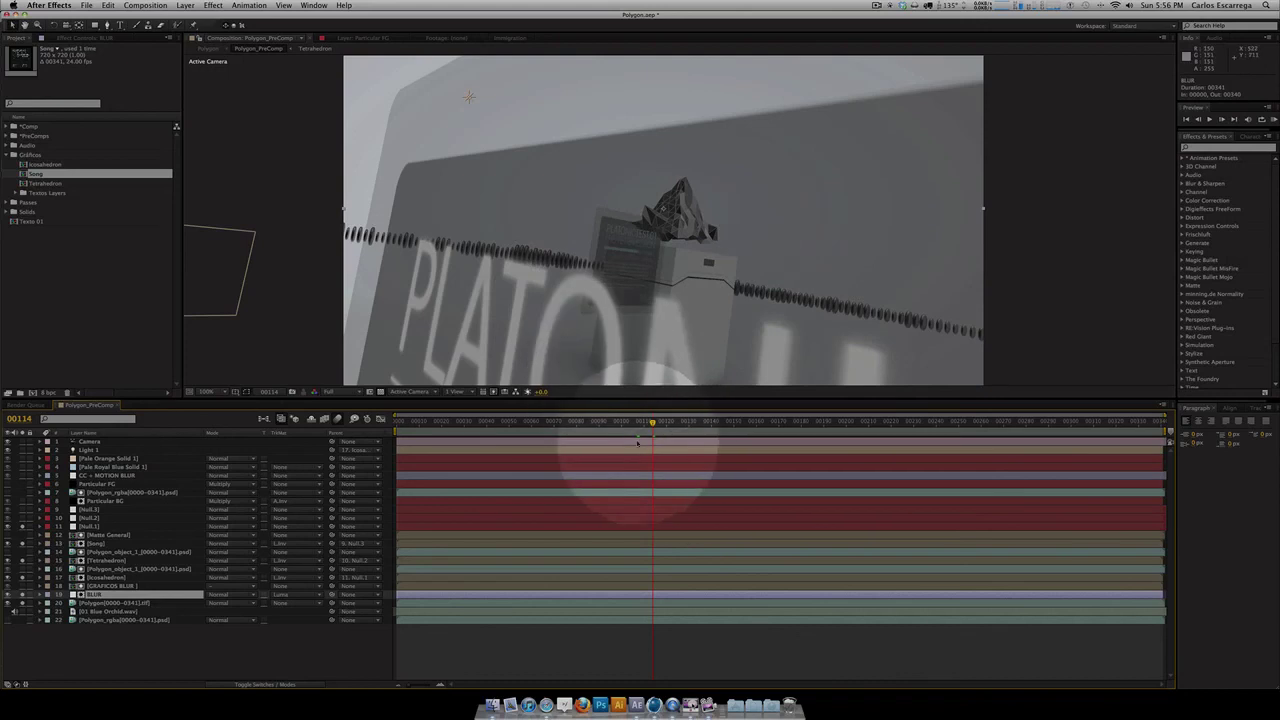
left_click(586, 421)
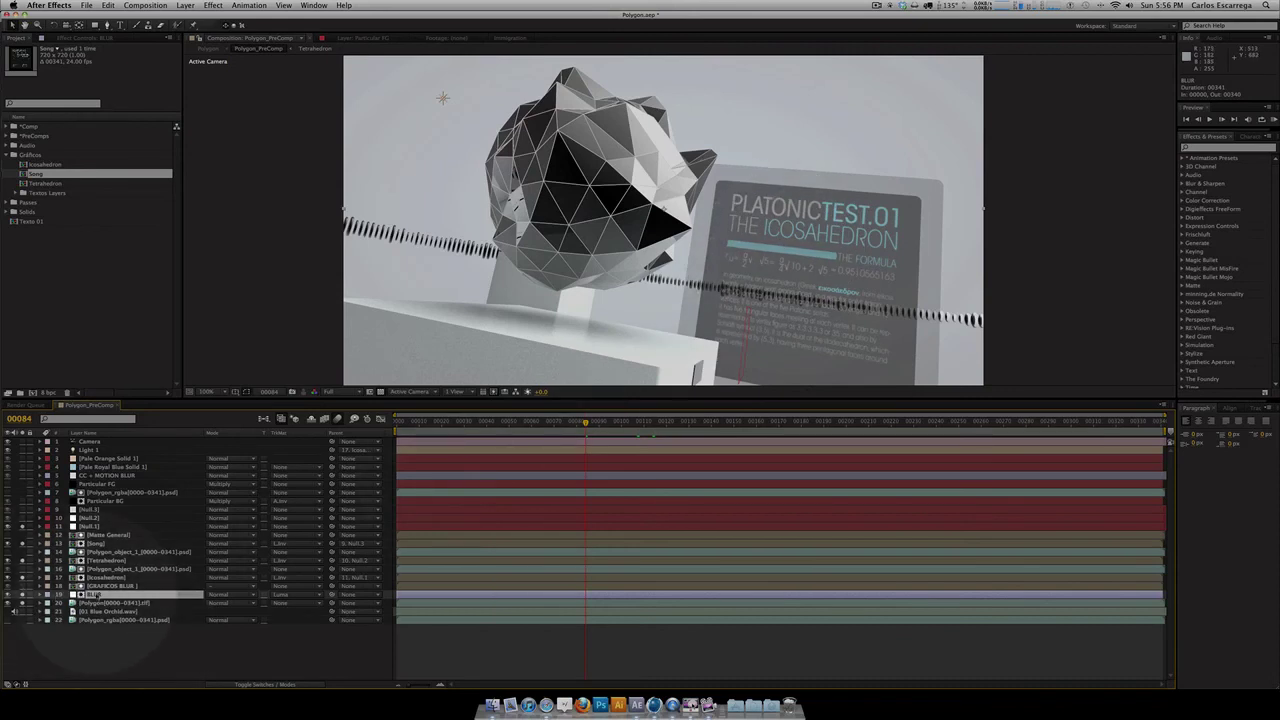
Step: Open the GRAFICOS BLUR composition to view its contents and return to Polygon_PreComp
left_click(112, 586)
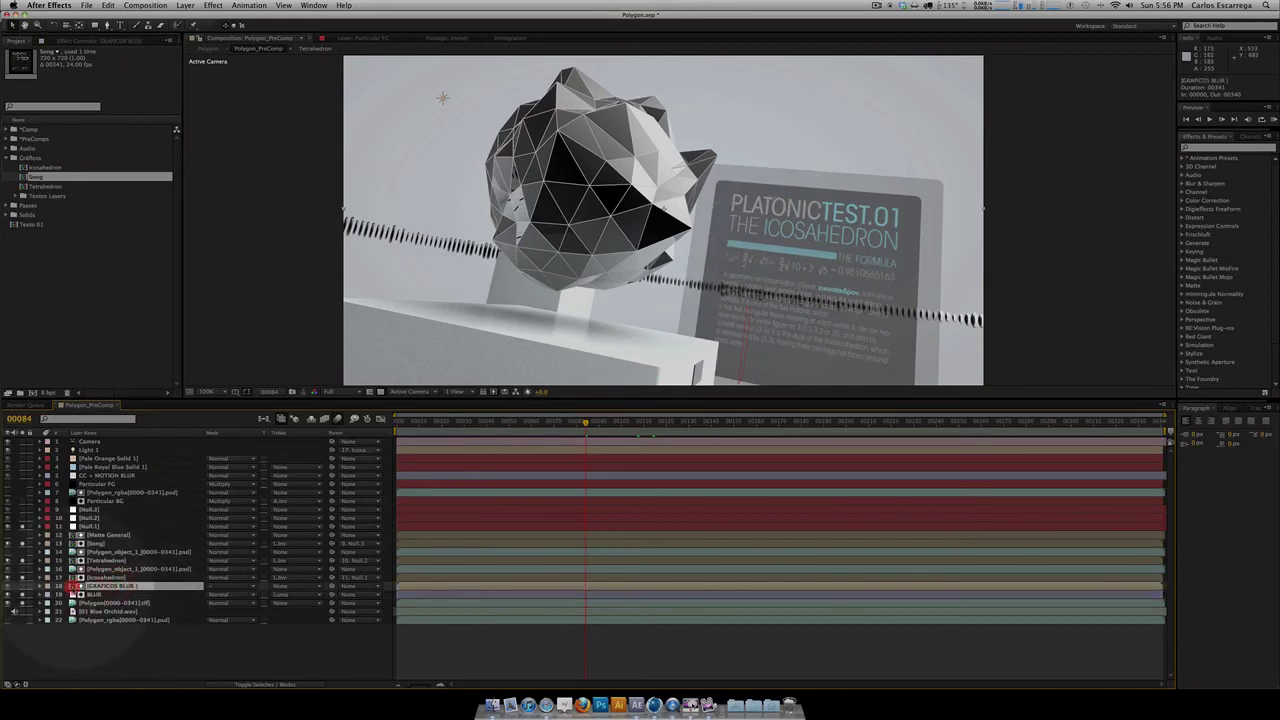
double_click(92, 588)
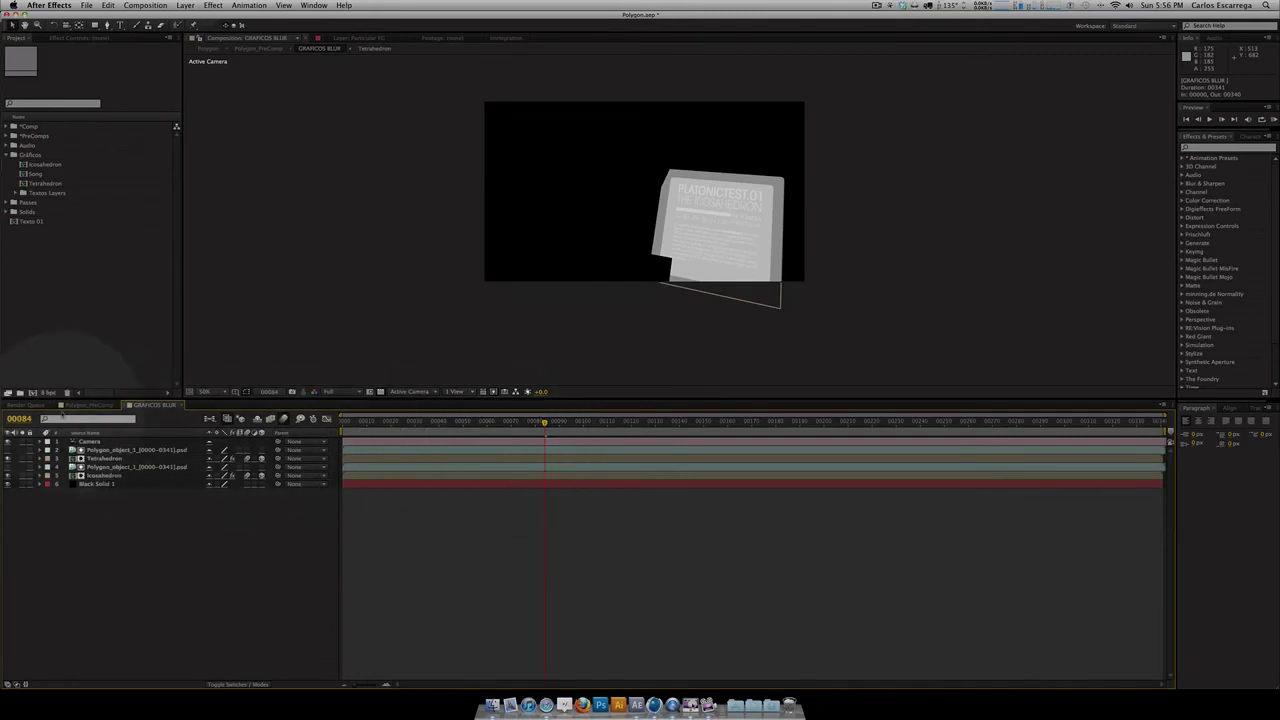
left_click(88, 405)
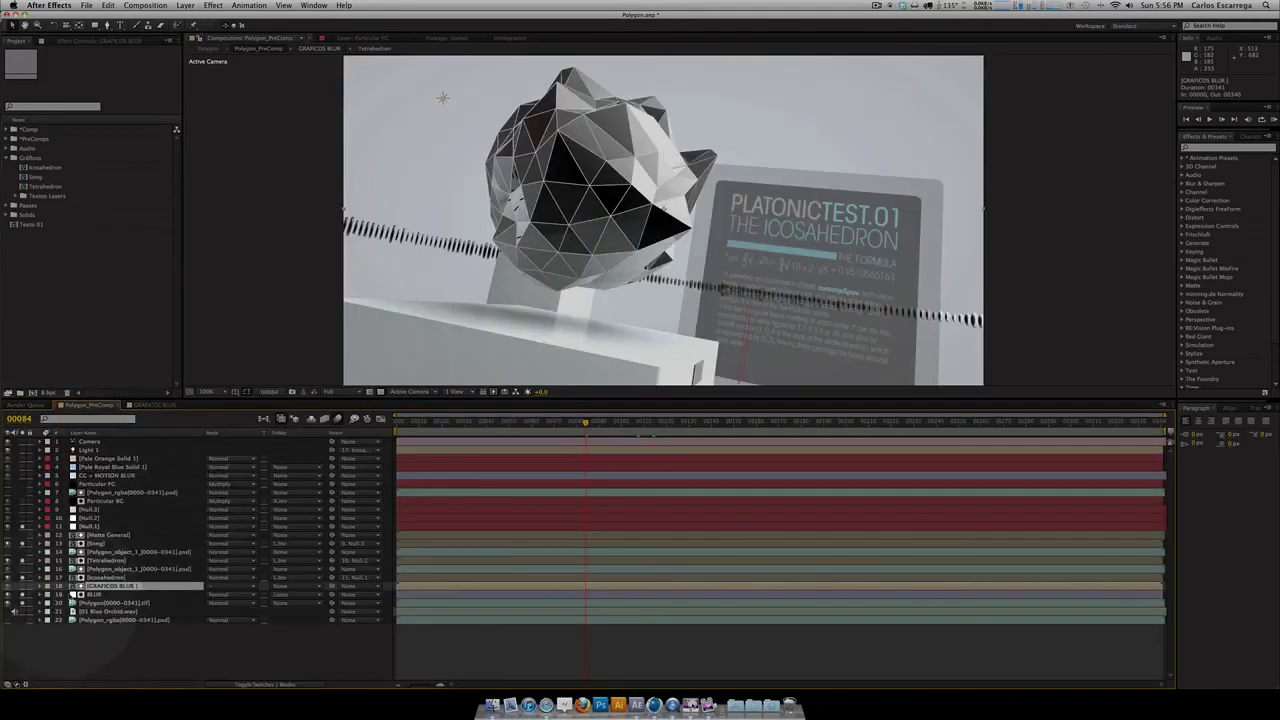
Step: Show the BLUR layer's Box Blur settings and display the layer switches in the timeline
left_click(90, 594)
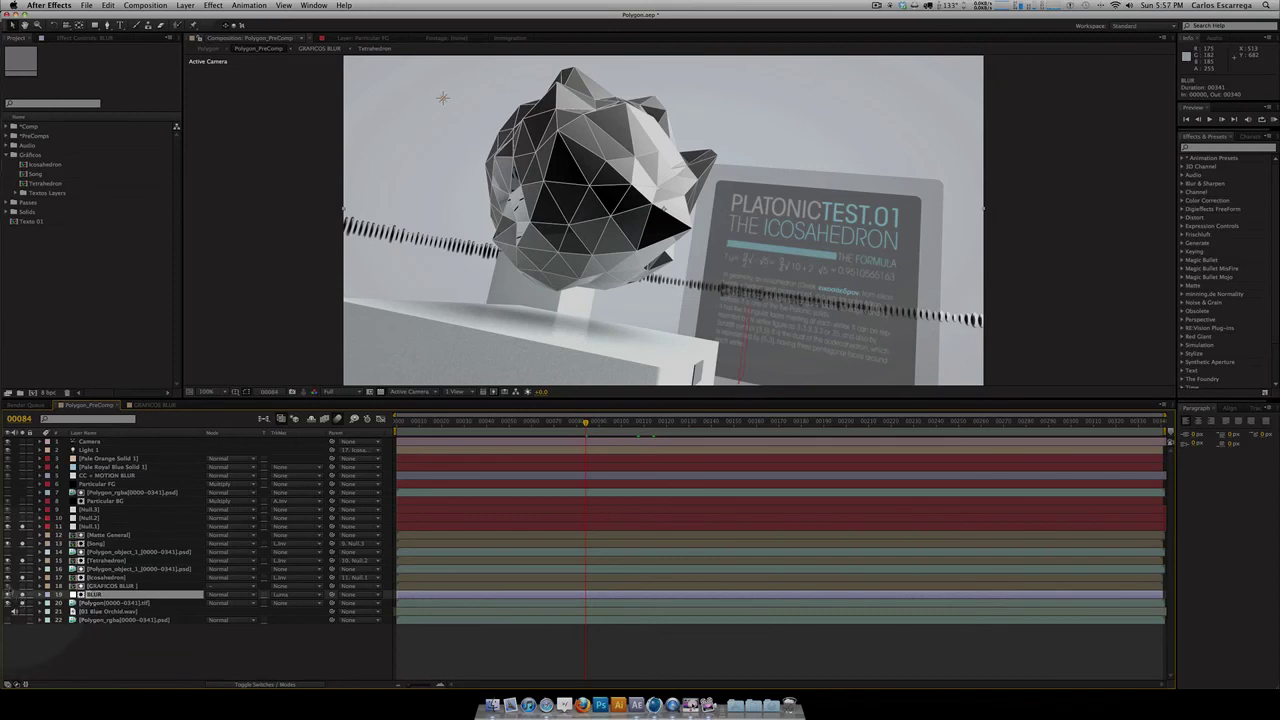
left_click(101, 38)
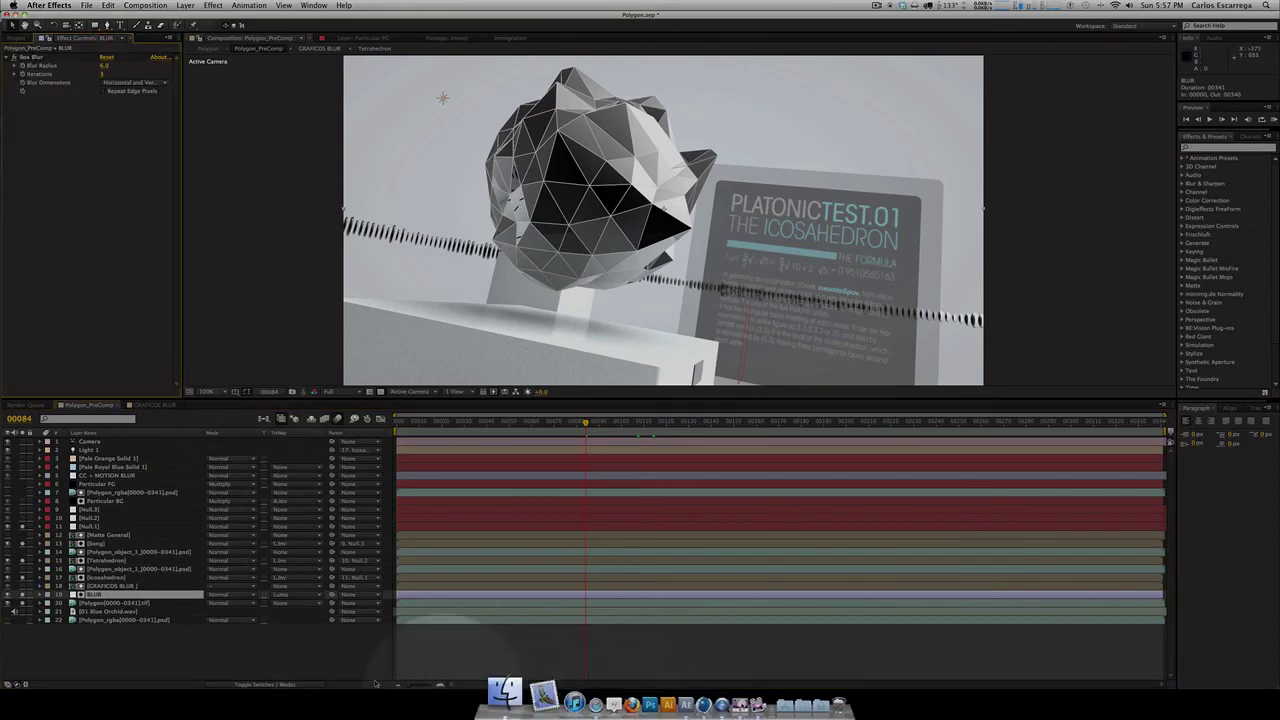
left_click(288, 684)
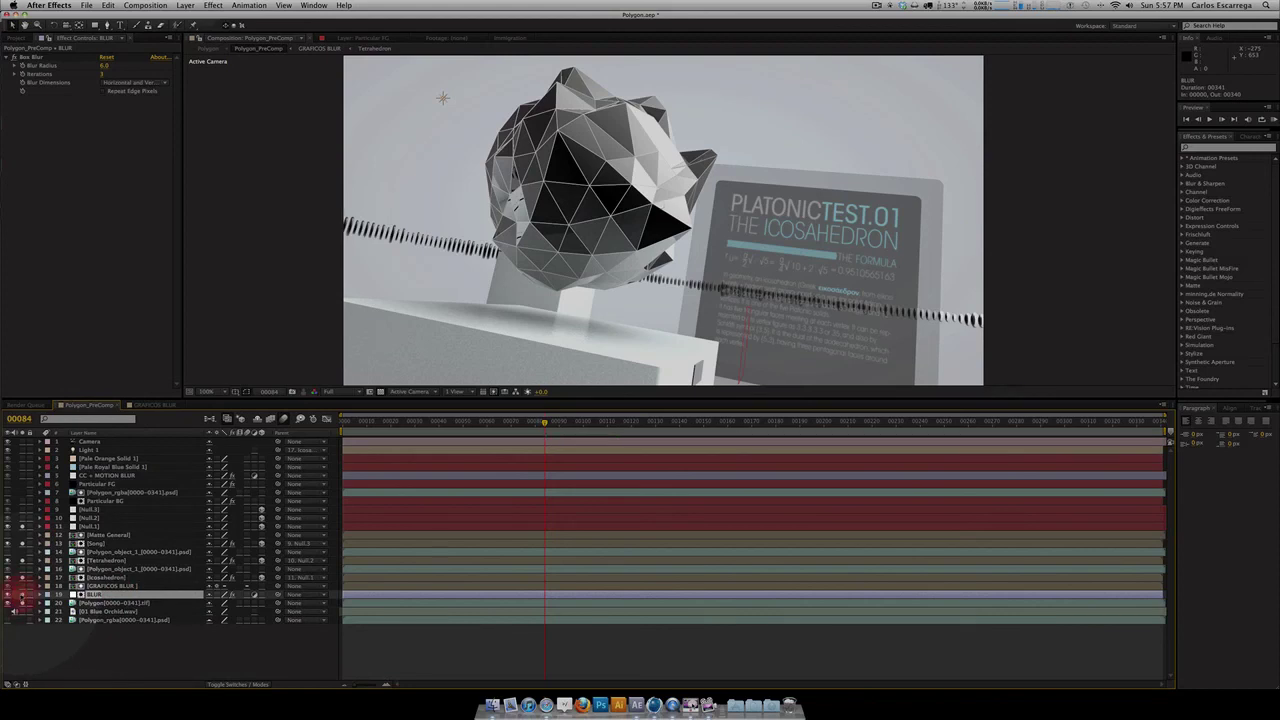
Step: Solo the Particular BG layer and scrub to frame 122 to examine its background particles
left_click(105, 535)
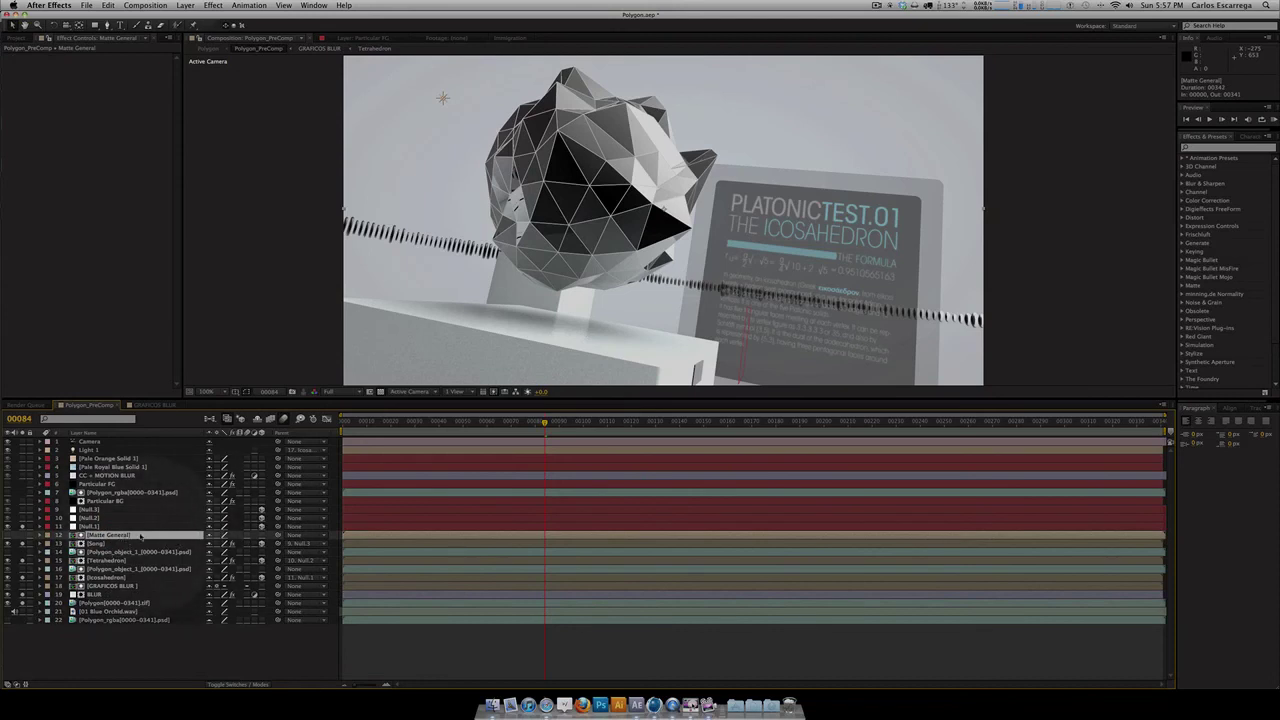
left_click(105, 500)
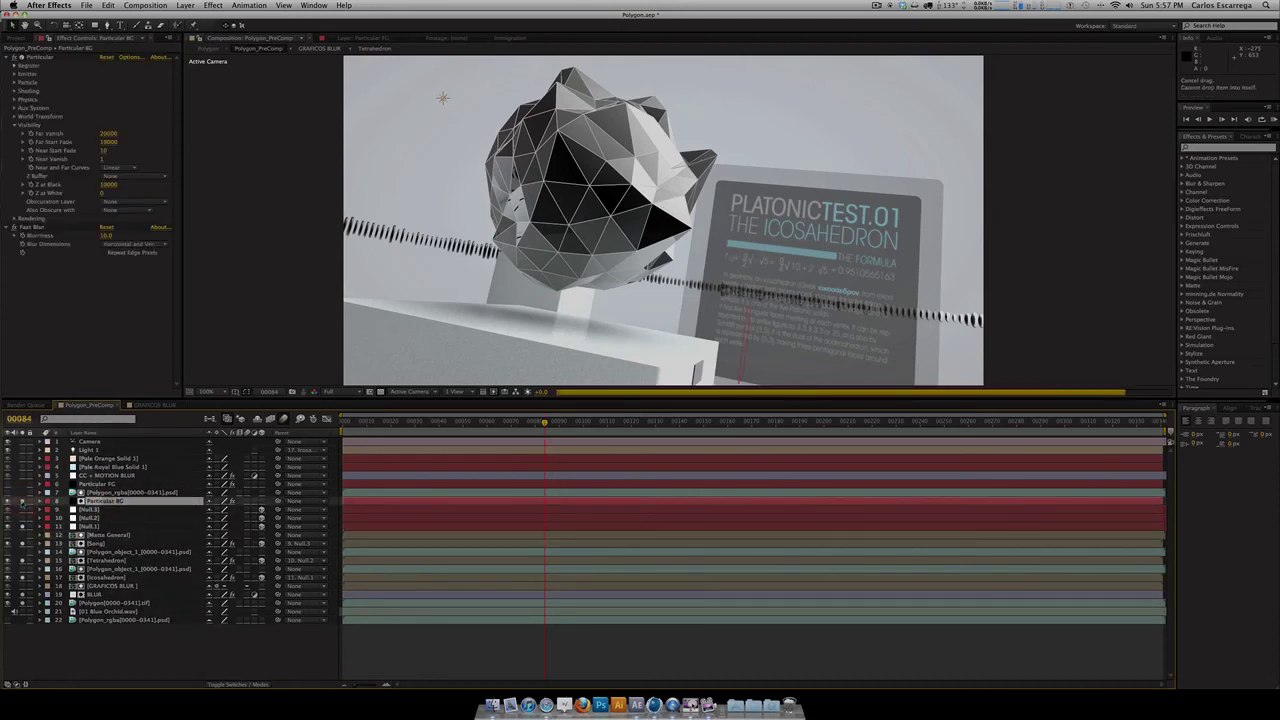
left_click_drag(967, 84, 960, 149)
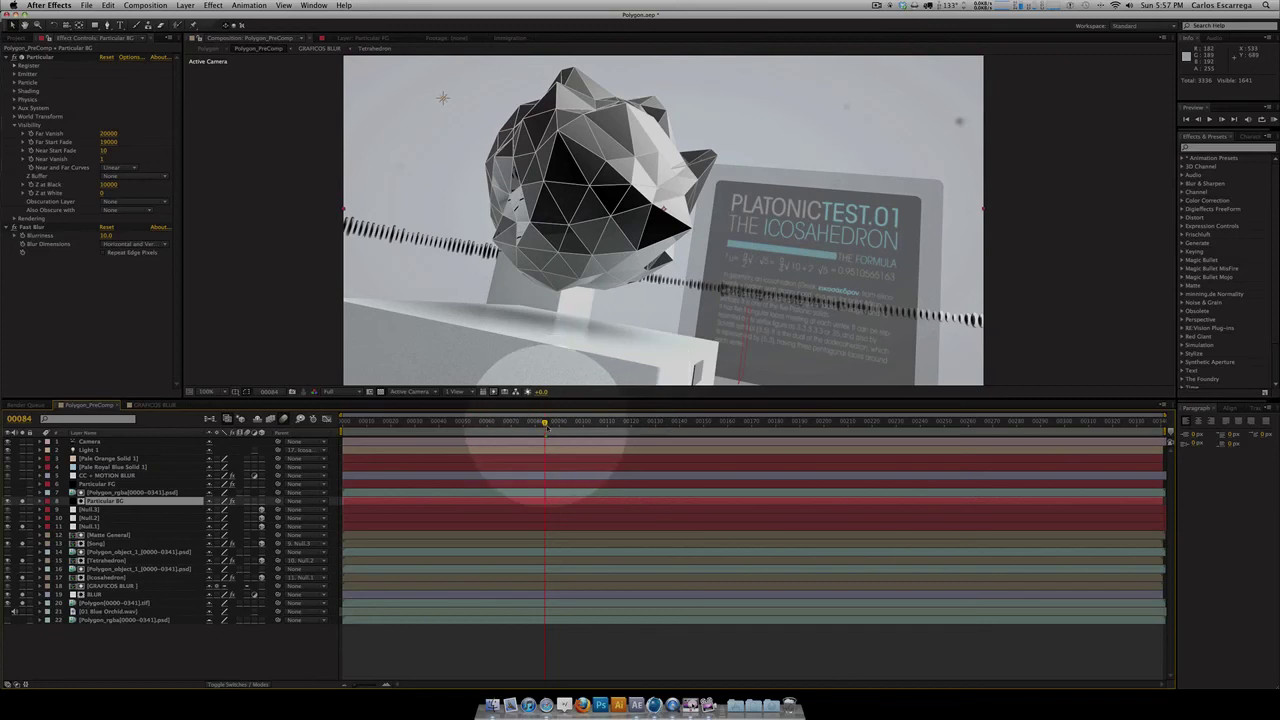
left_click_drag(545, 421, 635, 421)
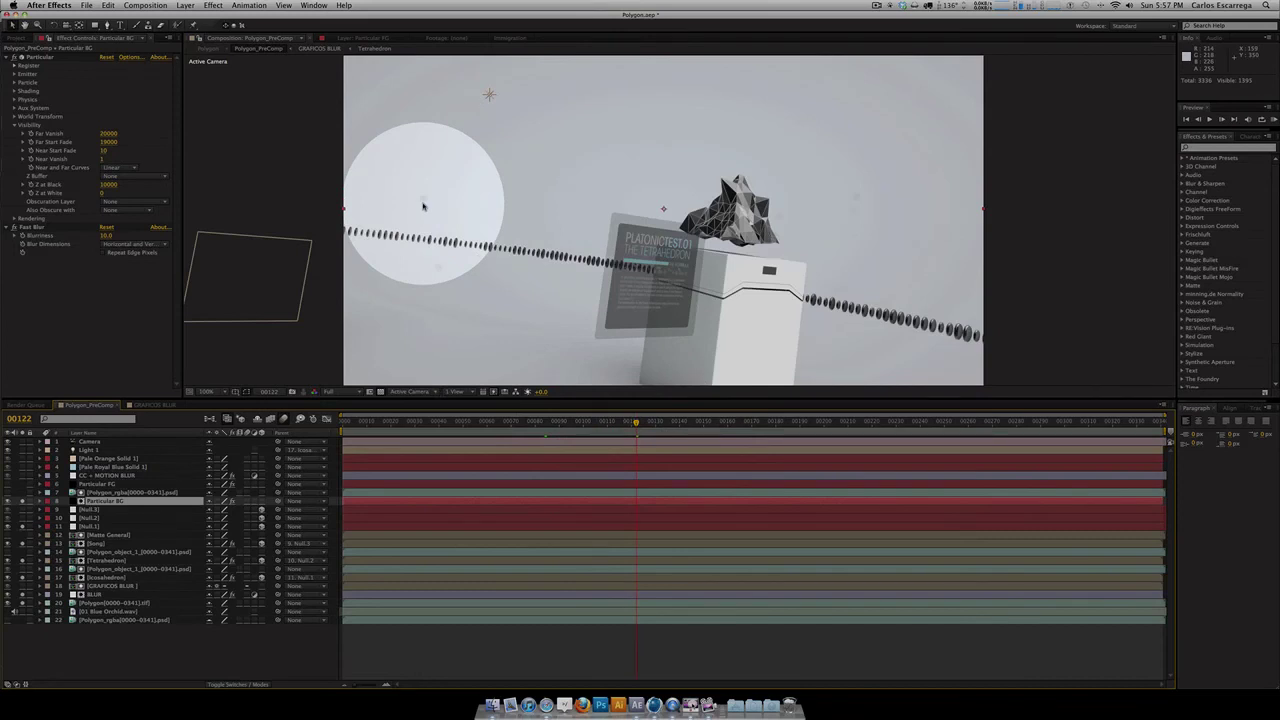
left_click_drag(423, 206, 460, 197)
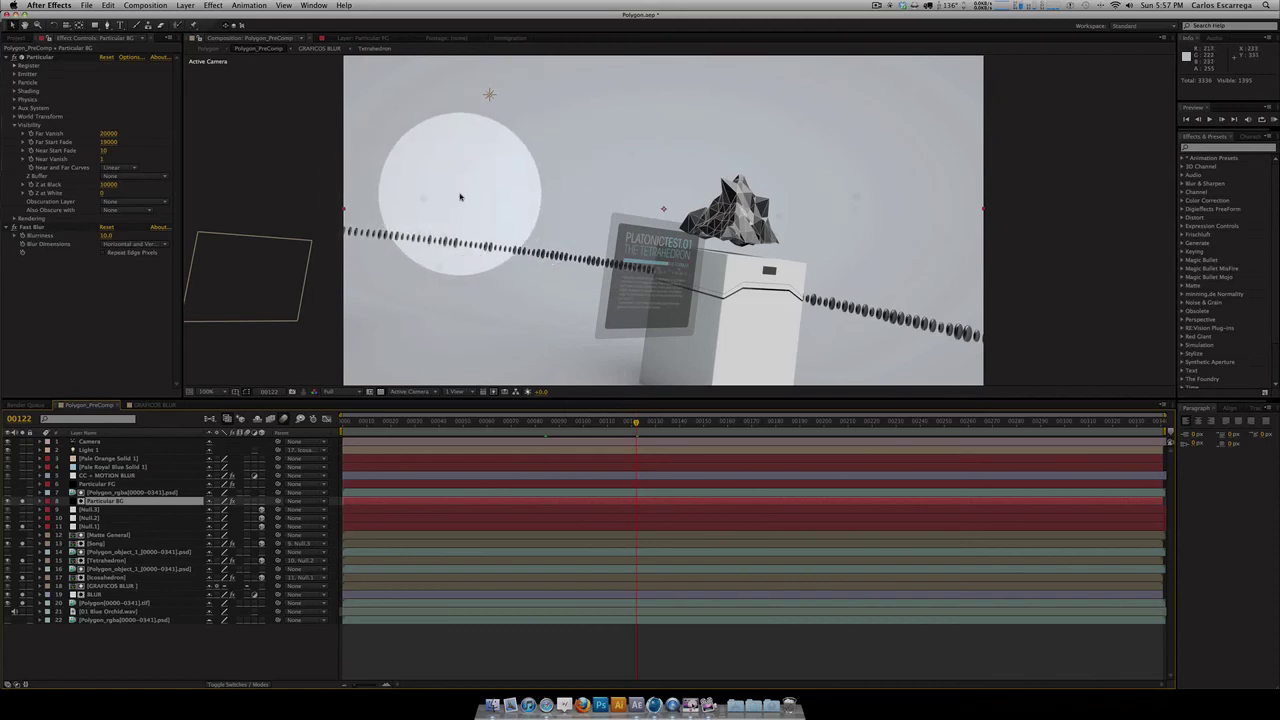
Step: Make the Particular FG layer visible and solo it to examine the foreground particles together with Particular BG
left_click(110, 492)
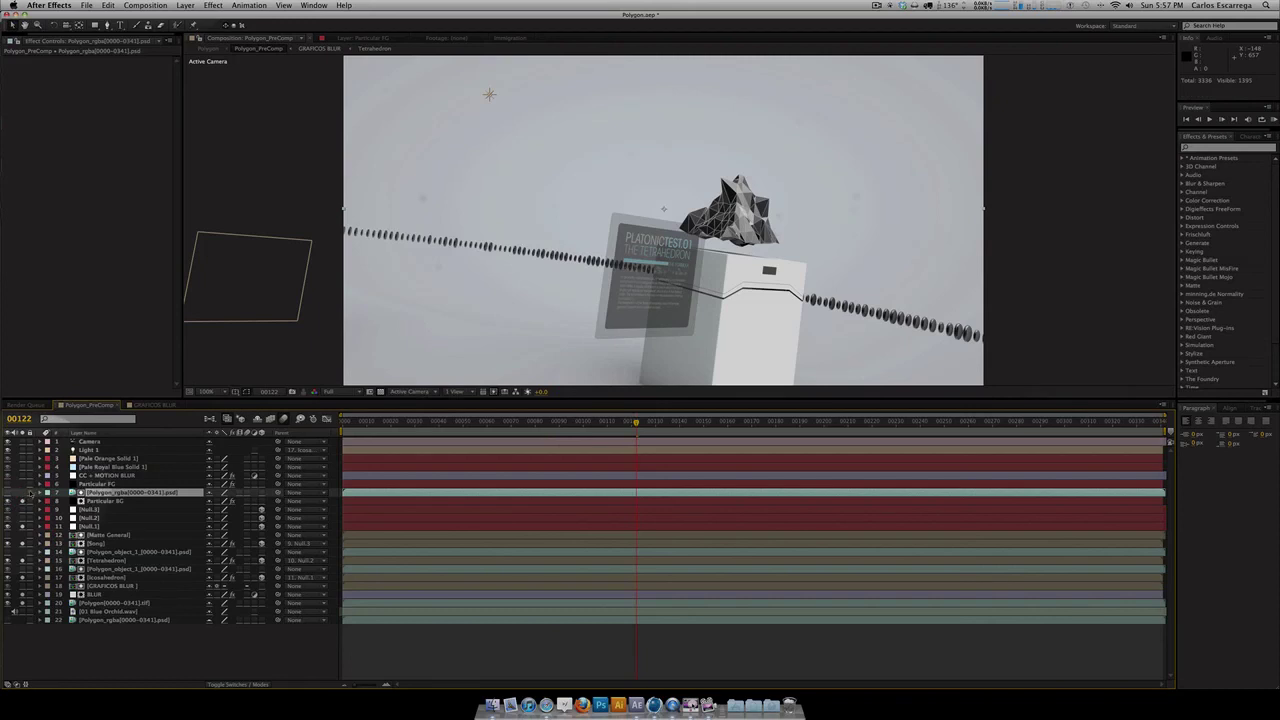
left_click(98, 483)
left_click(103, 501)
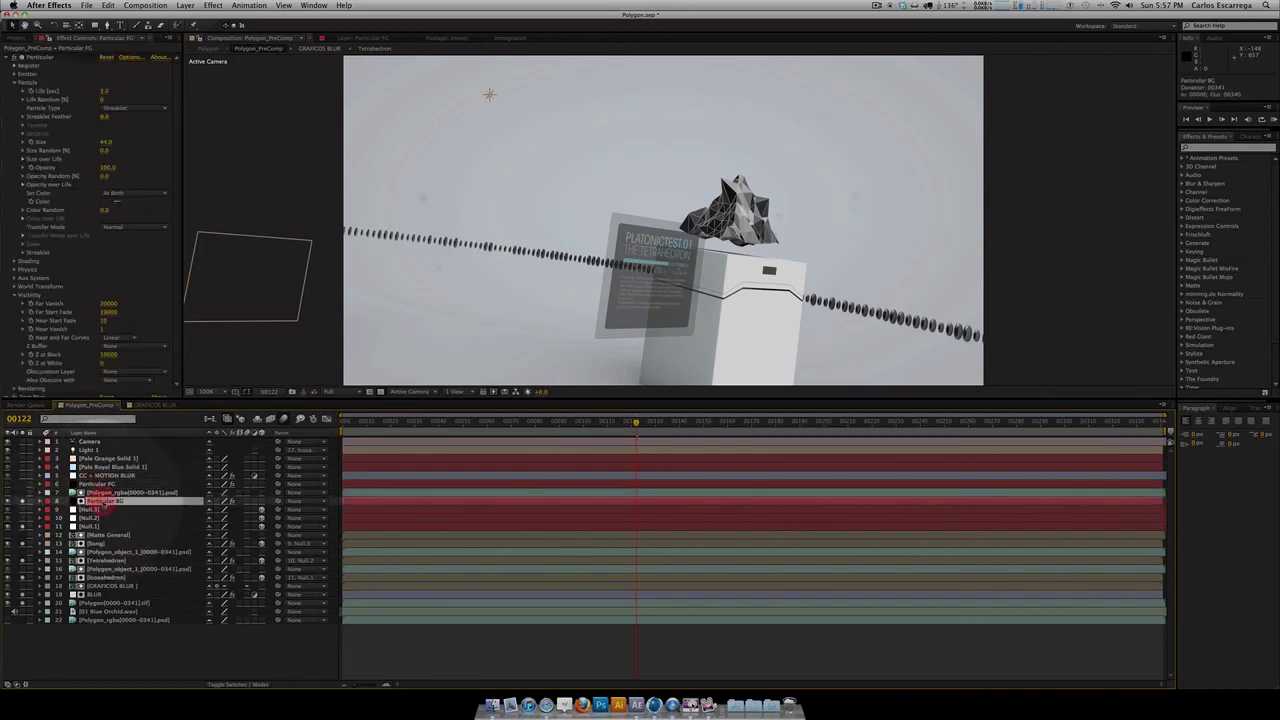
left_click_drag(103, 503, 663, 209)
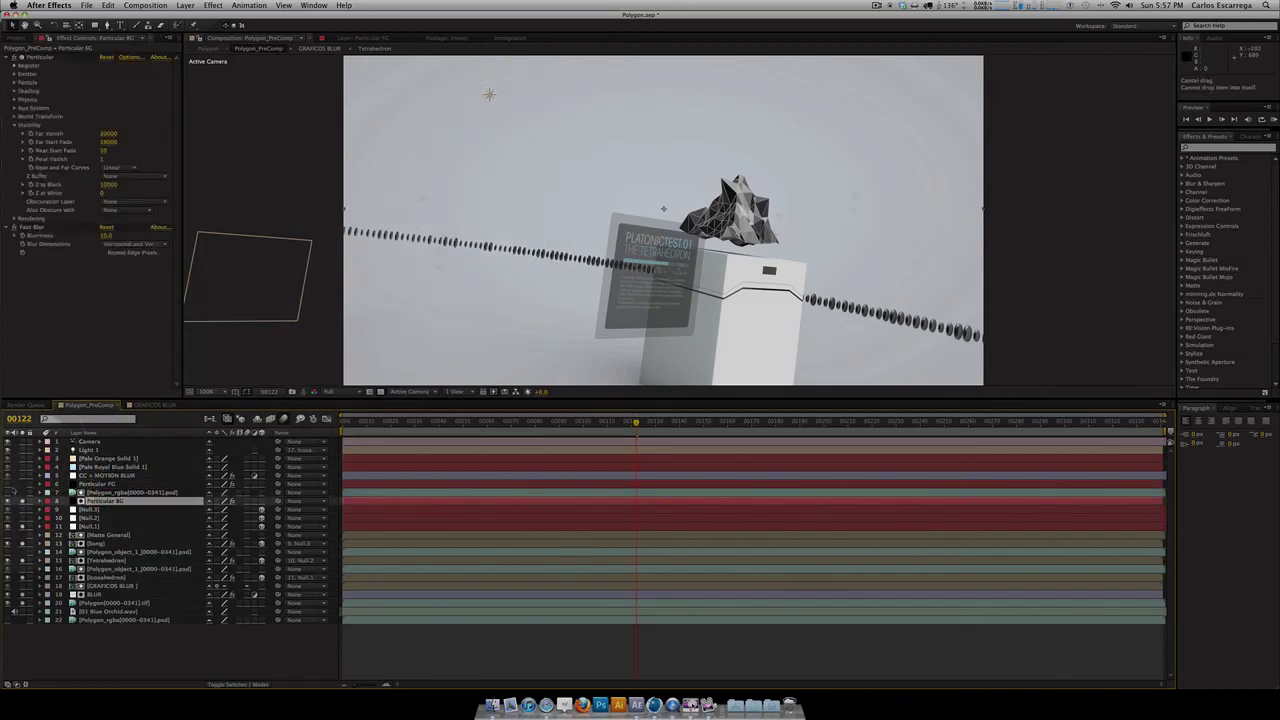
left_click(8, 484)
left_click(22, 484)
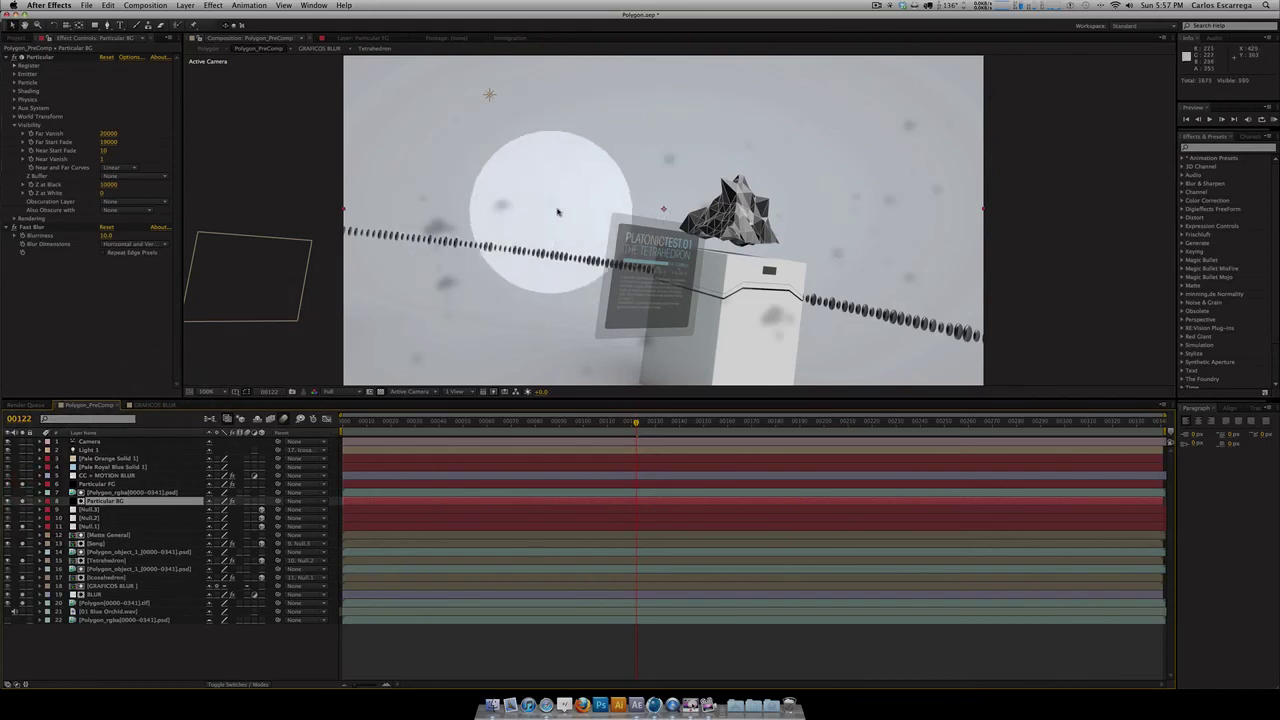
left_click_drag(558, 212, 790, 280)
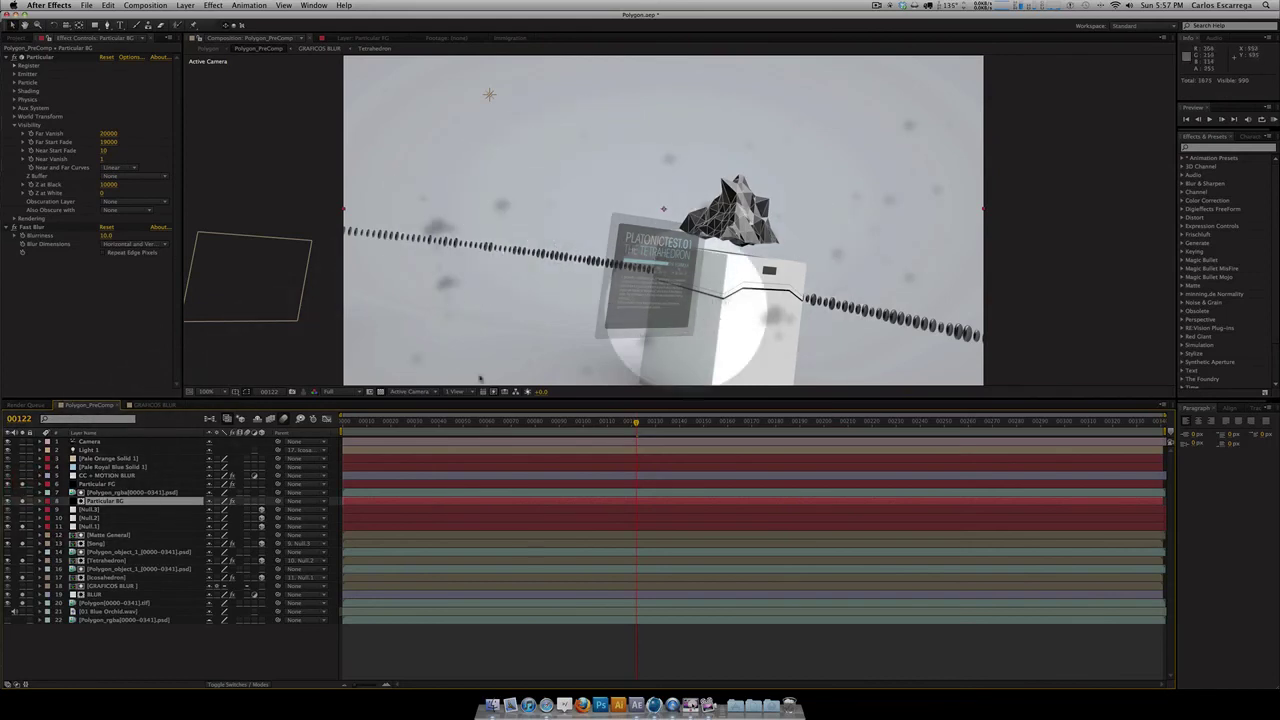
Step: Solo the CC + MOTION BLUR adjustment layer and disable its Looks effect to preview only the RSMB motion blur
left_click(97, 484)
left_click(107, 475)
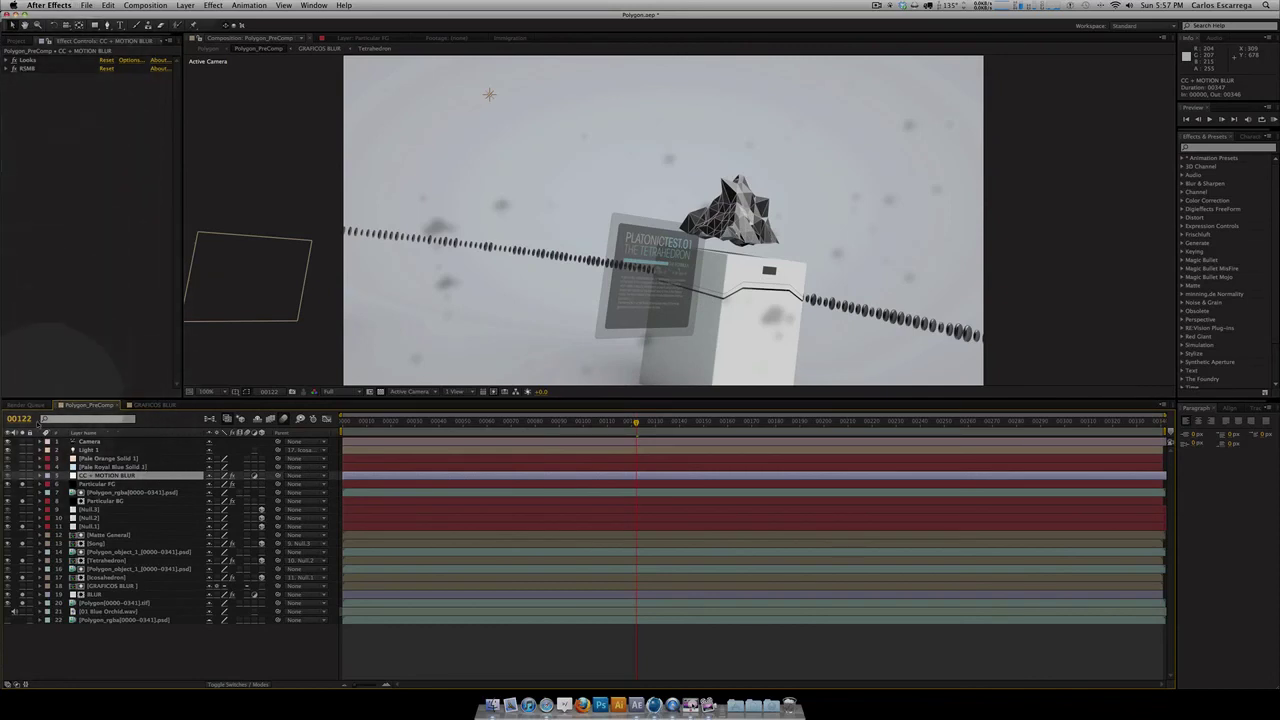
left_click(23, 476)
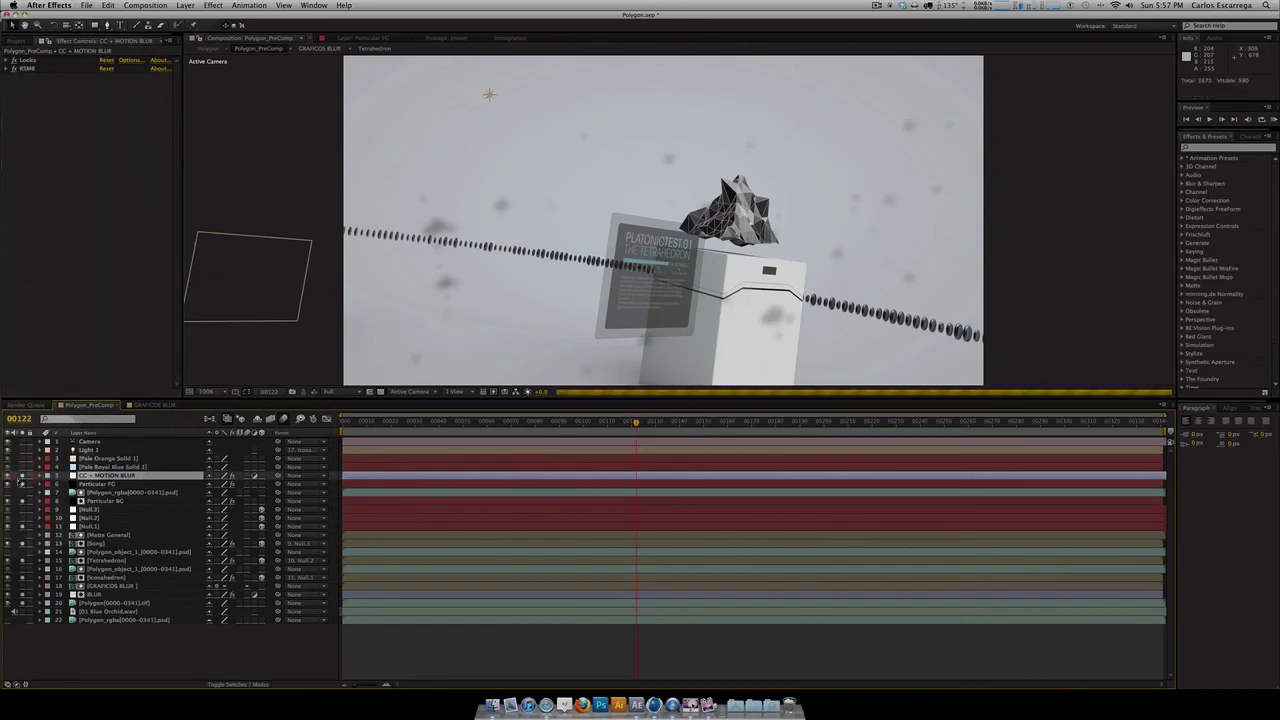
left_click(14, 60)
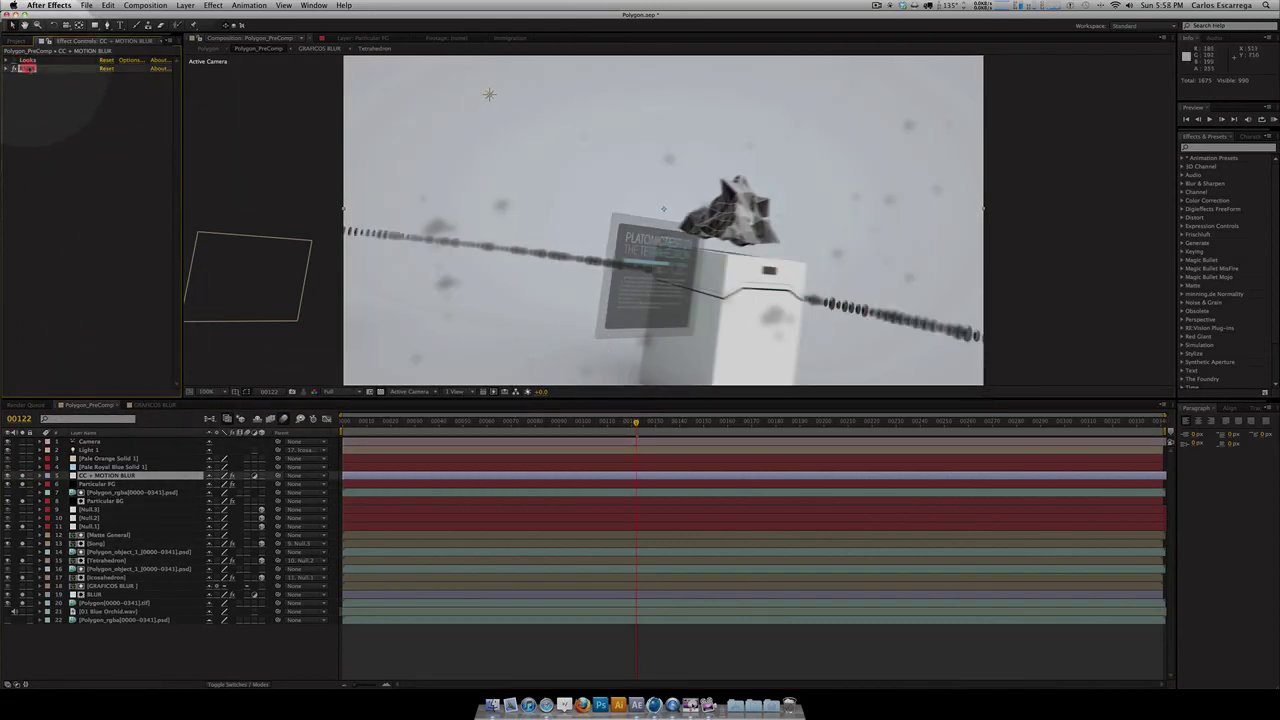
Step: Show the RSMB settings on the CC + MOTION BLUR layer and choose 20. Polygon[0000-0341].tif as its alternate motion source
left_click(24, 68)
left_click(8, 68)
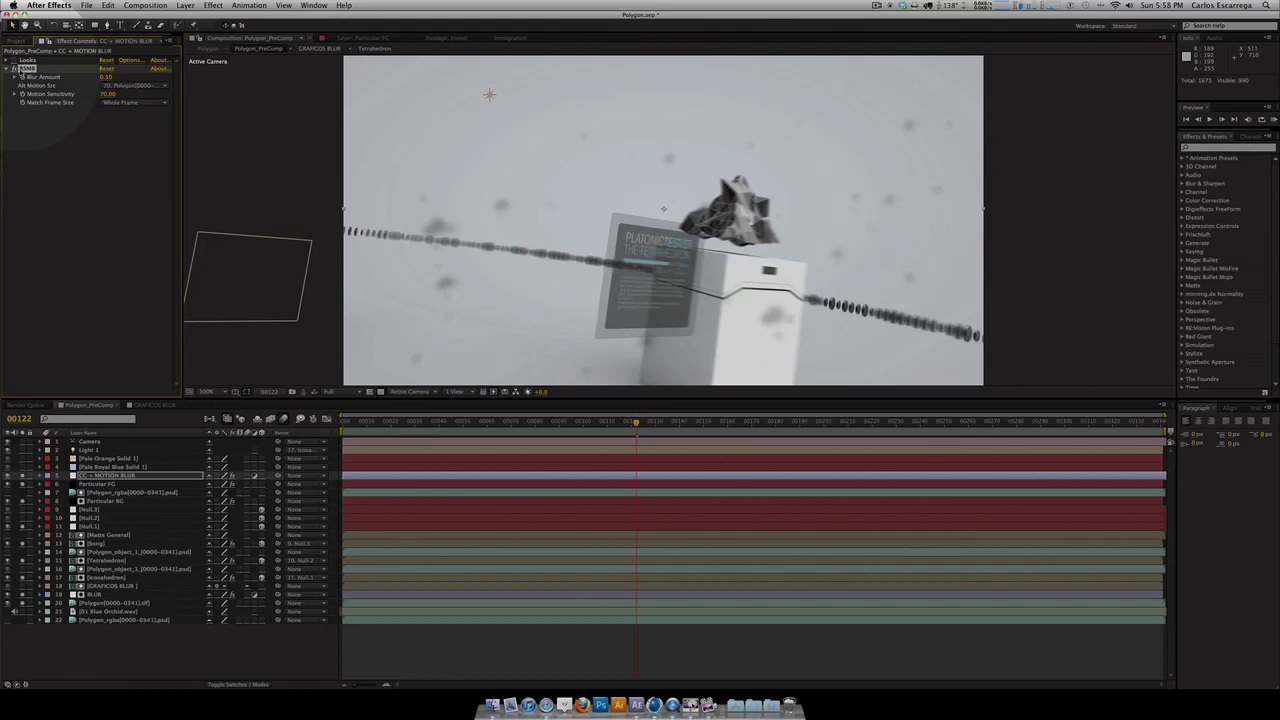
left_click(133, 85)
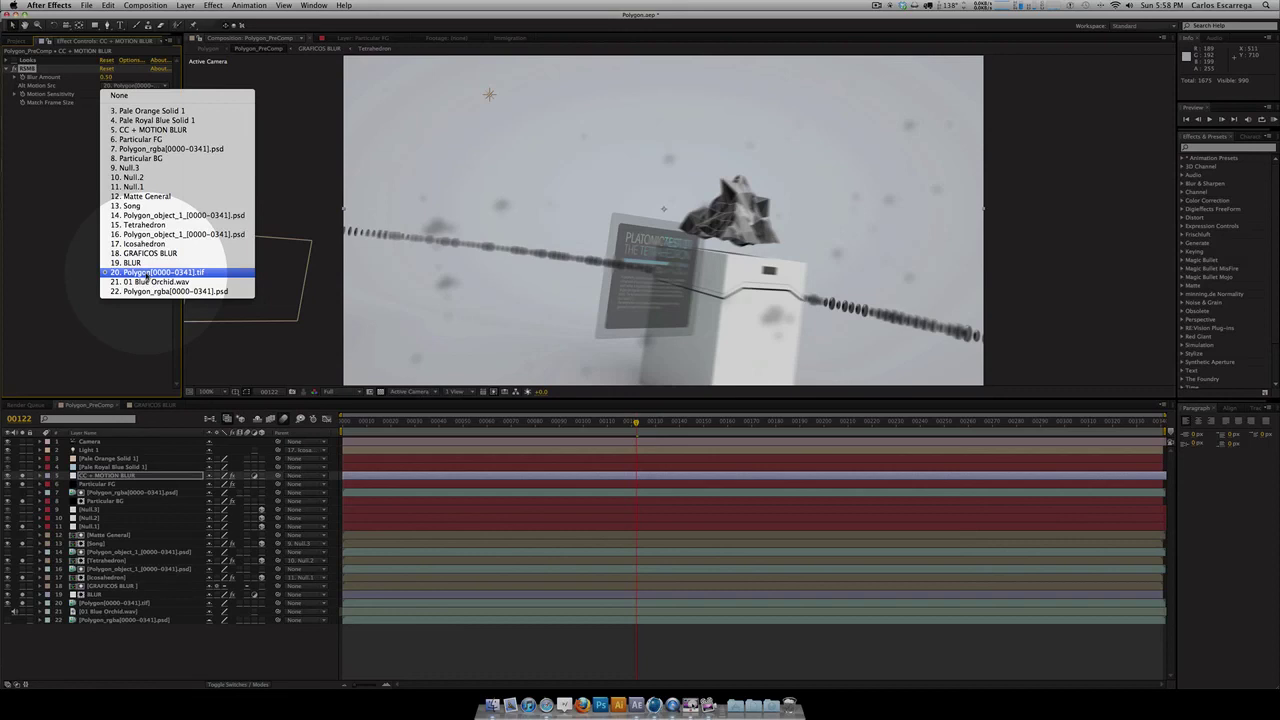
left_click(146, 272)
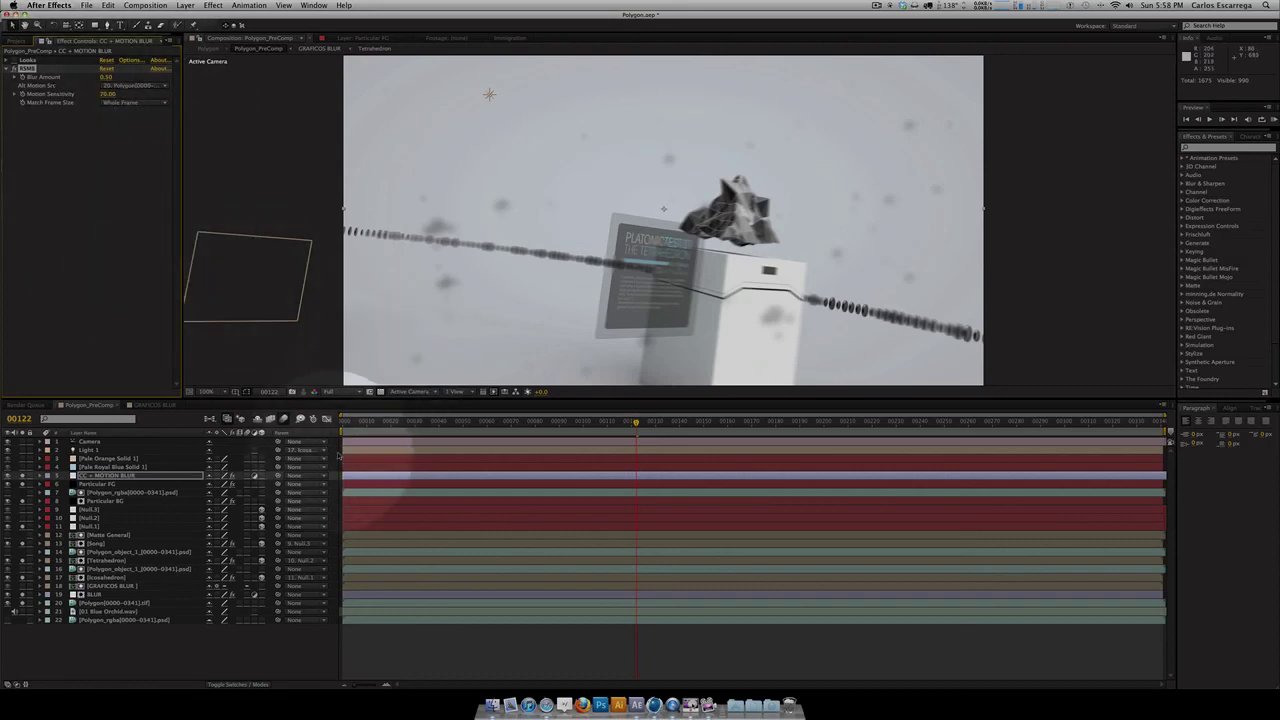
Step: Turn RSMB off and back on to compare the frame with and without motion blur
left_click(14, 69)
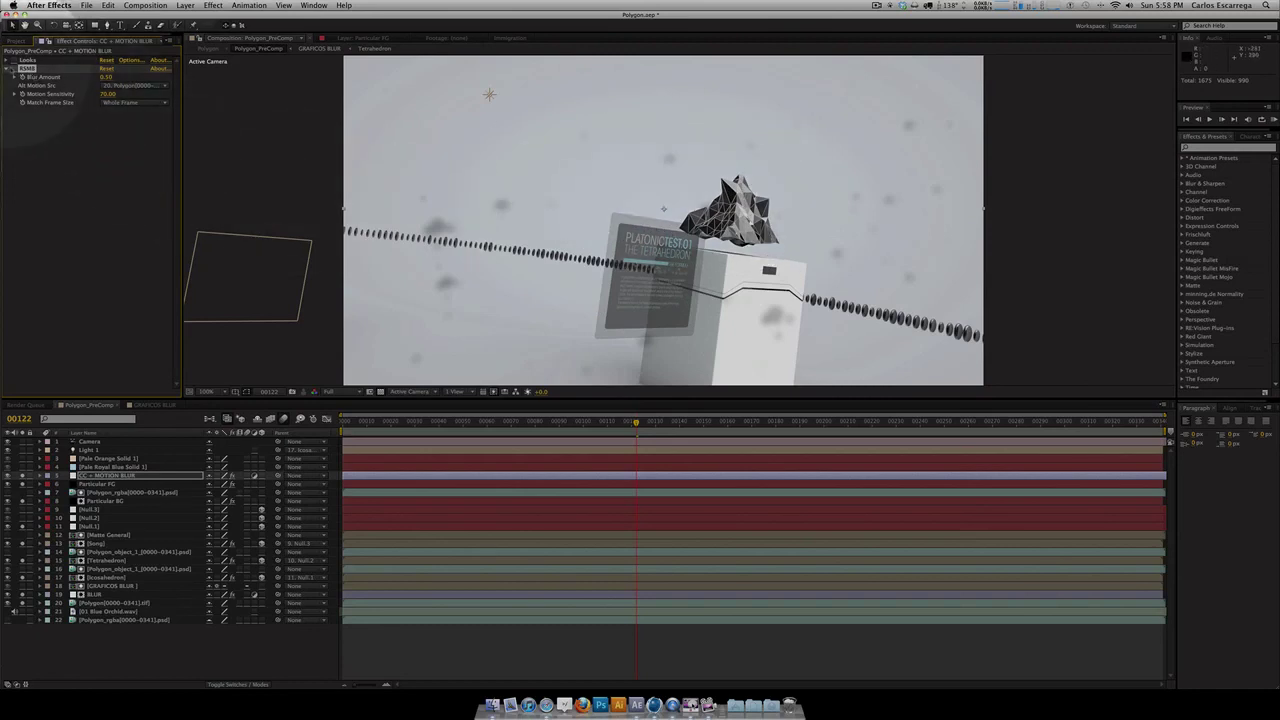
left_click(14, 68)
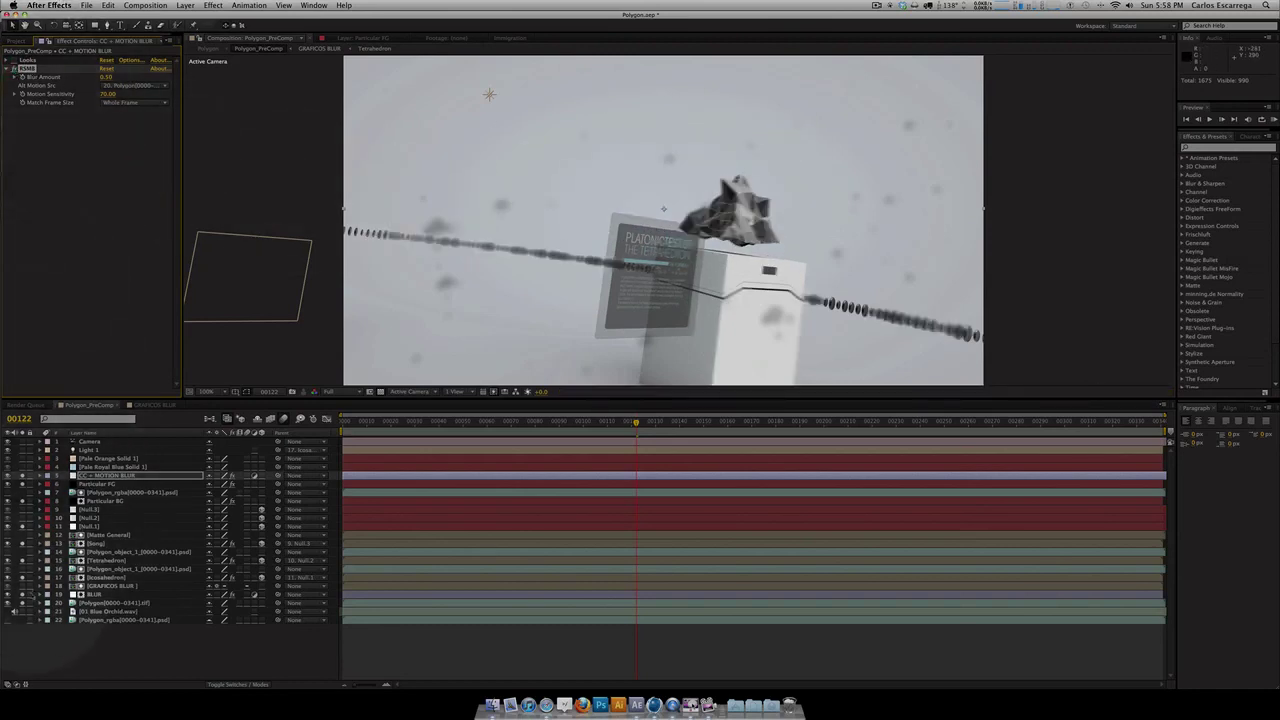
left_click(22, 595)
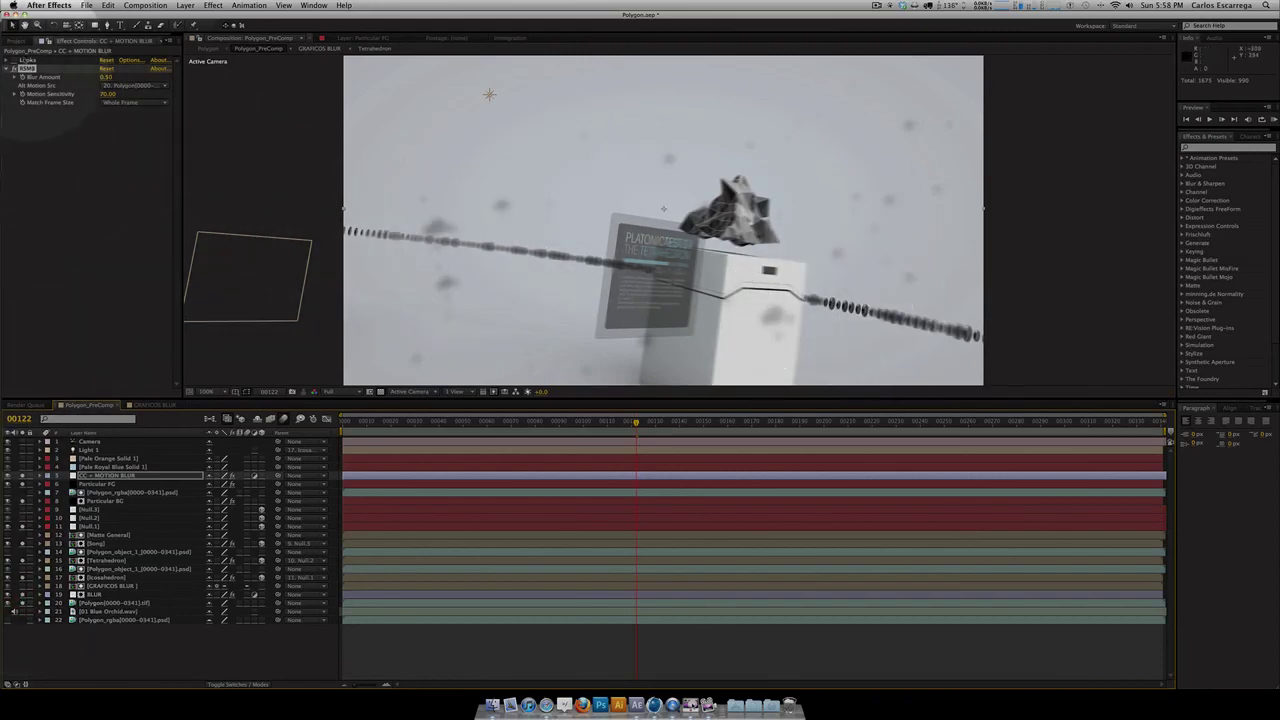
Step: Enable the Looks effect on CC + MOTION BLUR, show its settings and open the look for editing in LooksBuilder
left_click(26, 60)
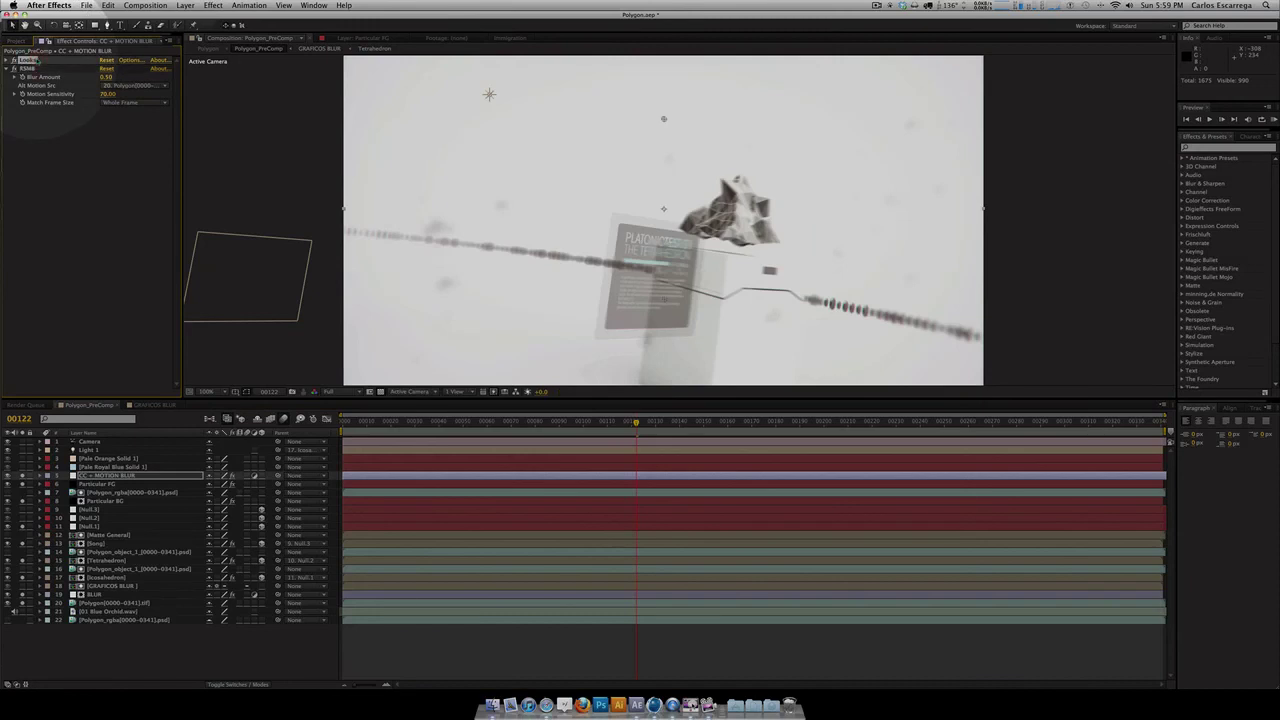
left_click(8, 60)
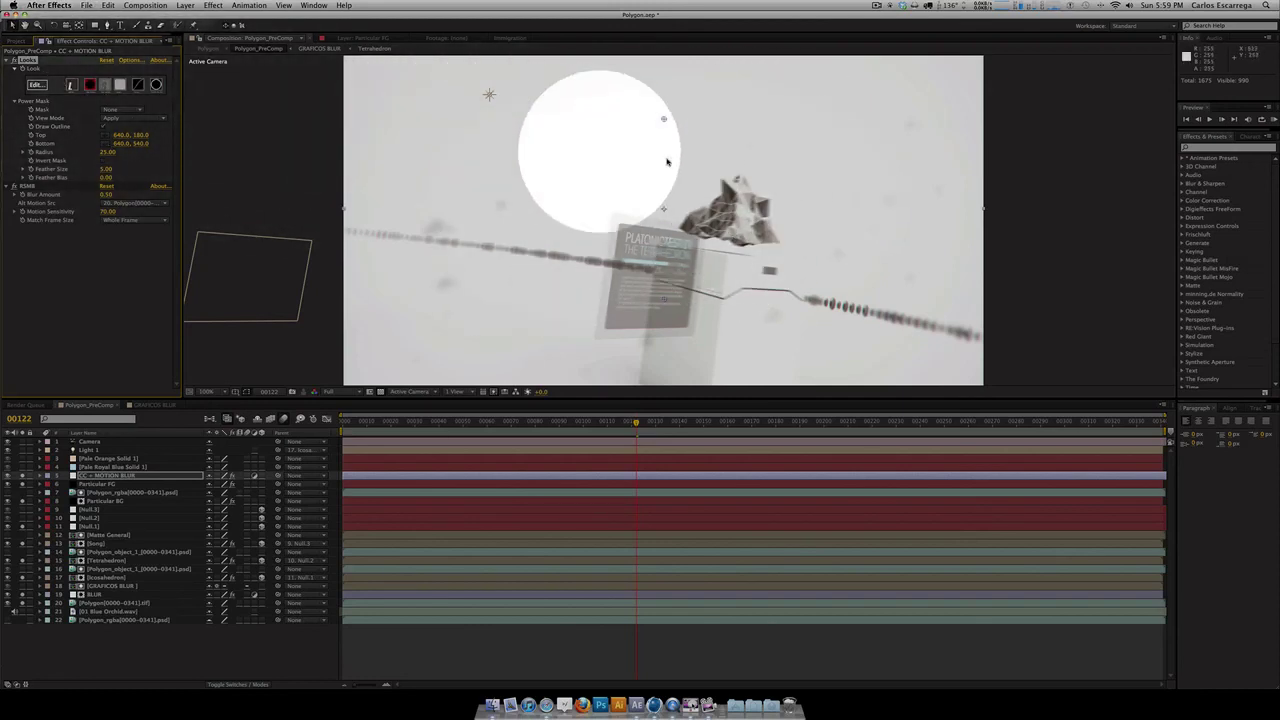
left_click(37, 86)
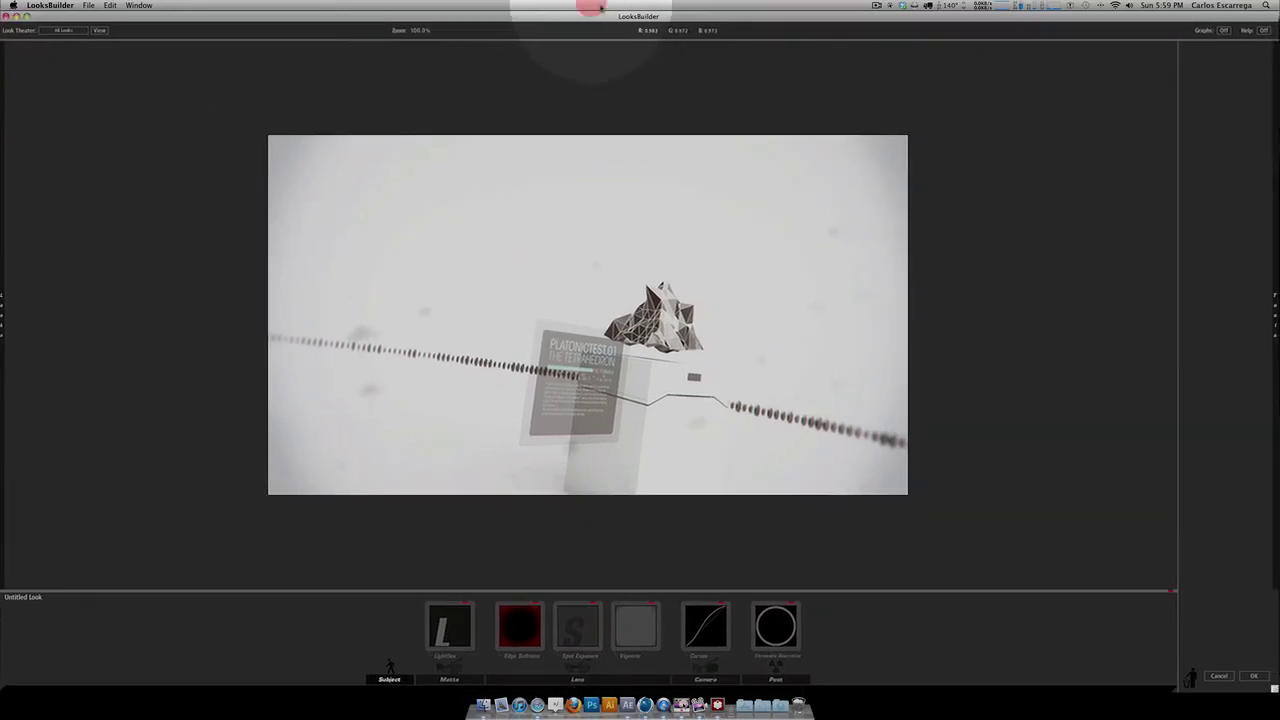
Step: Select the Lightflex tool in the look and toggle it off and on to compare its effect on the frame
left_click(460, 645)
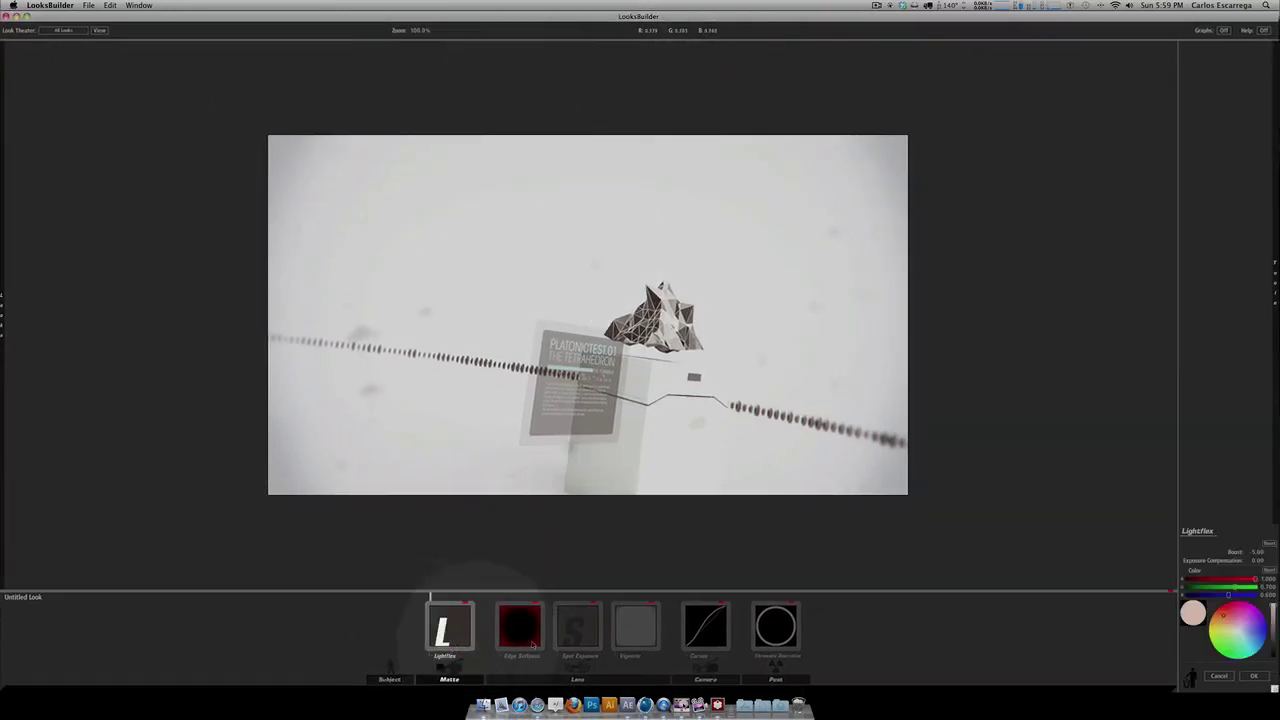
mouse_move(1272, 420)
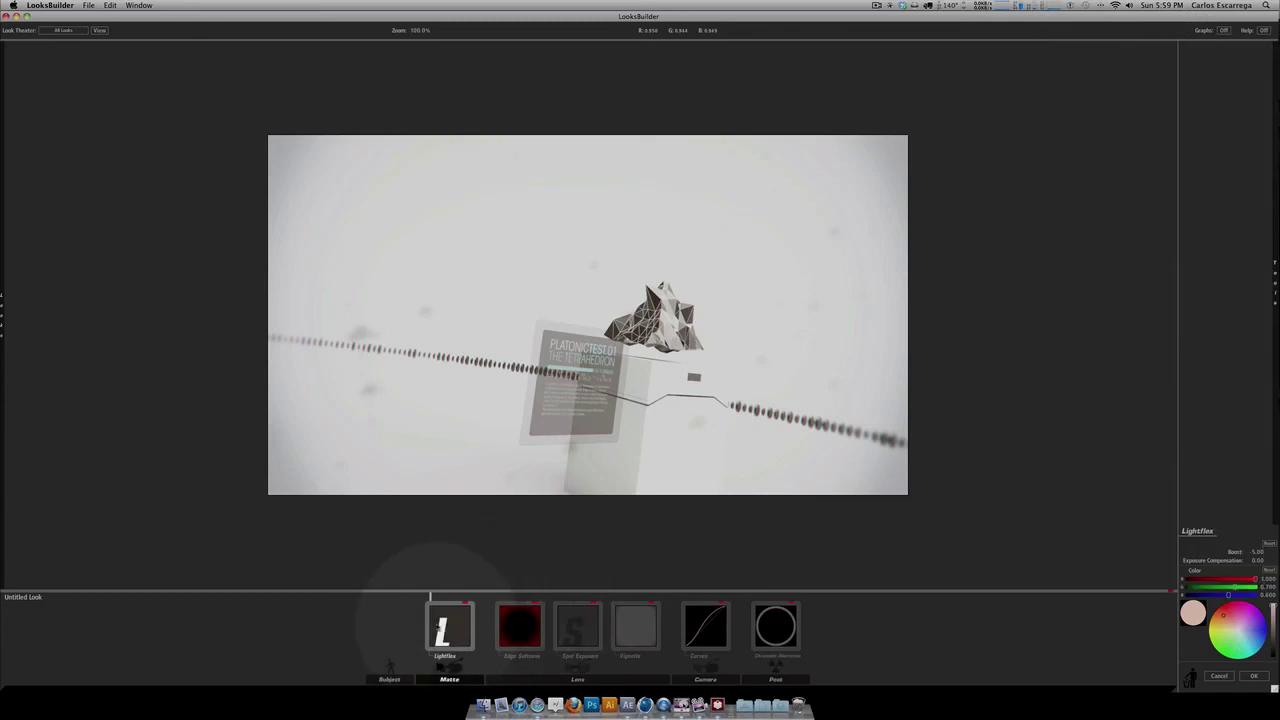
left_click(465, 605)
left_click(465, 605)
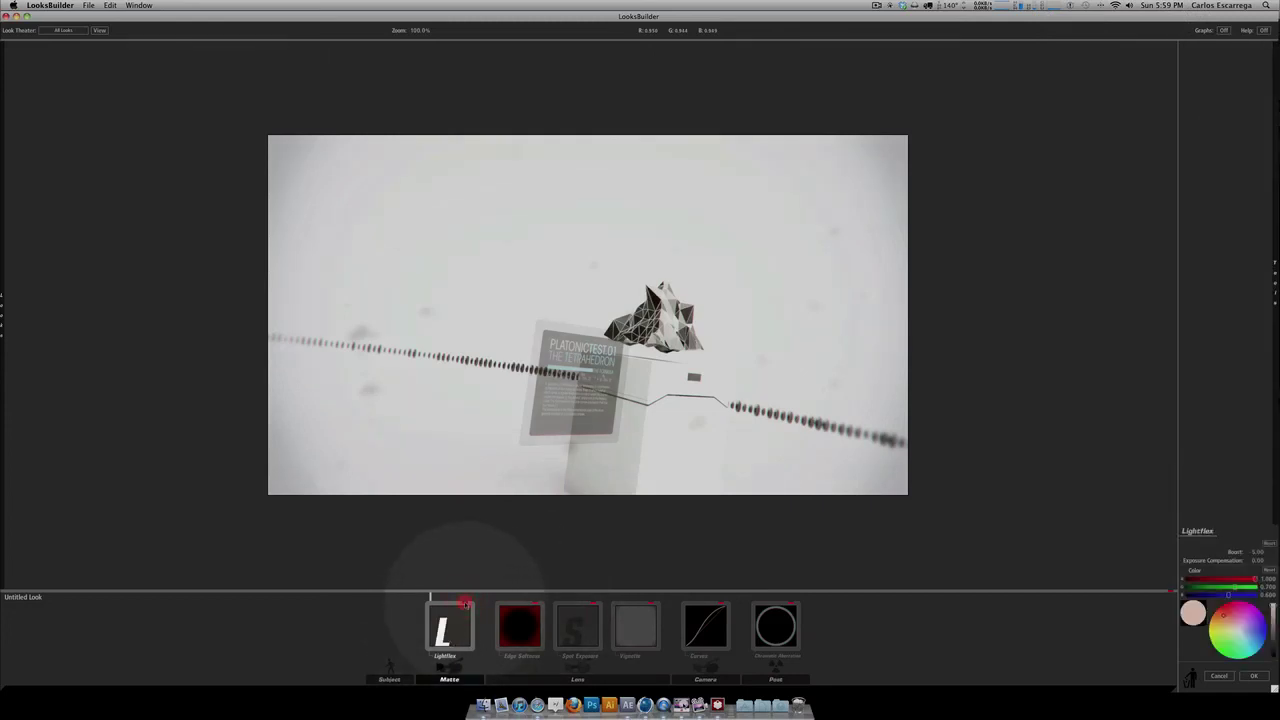
left_click(465, 605)
left_click(465, 605)
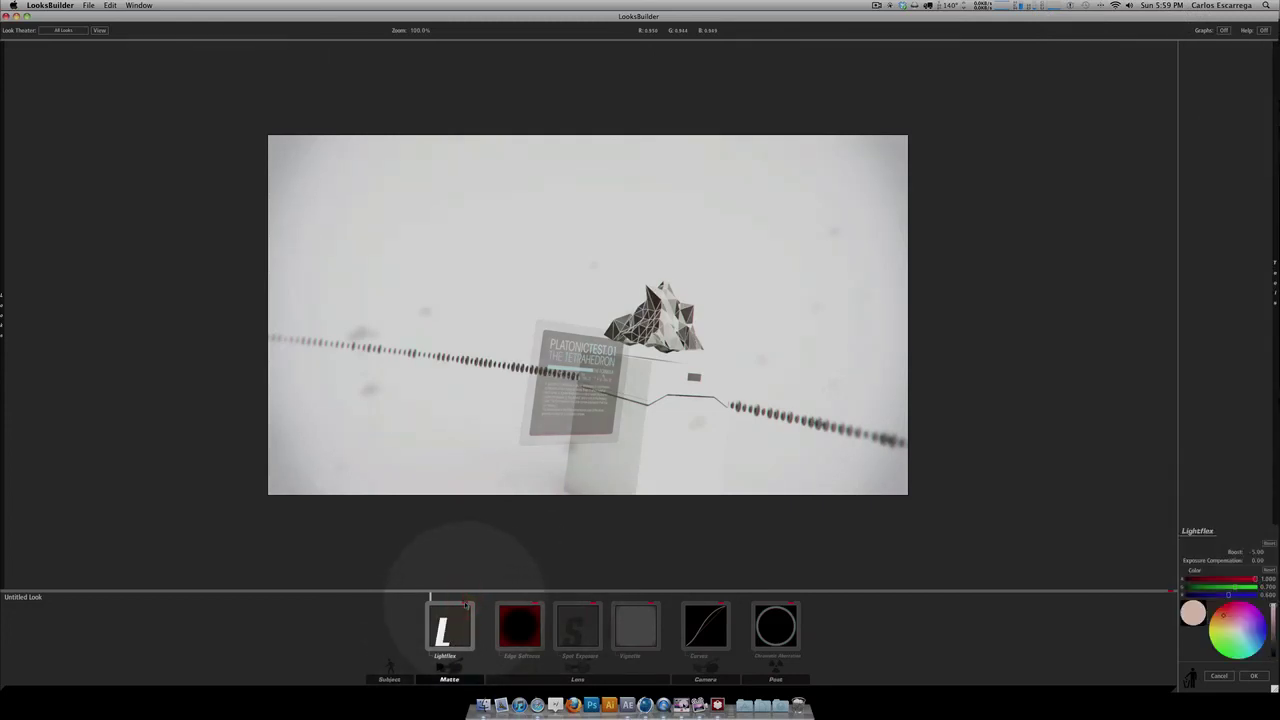
left_click(465, 605)
left_click(465, 605)
left_click(465, 605)
left_click(465, 605)
Step: Toggle Edge Softness off and on to examine how it blurs the outer edges of the frame
left_click(533, 617)
left_click(538, 606)
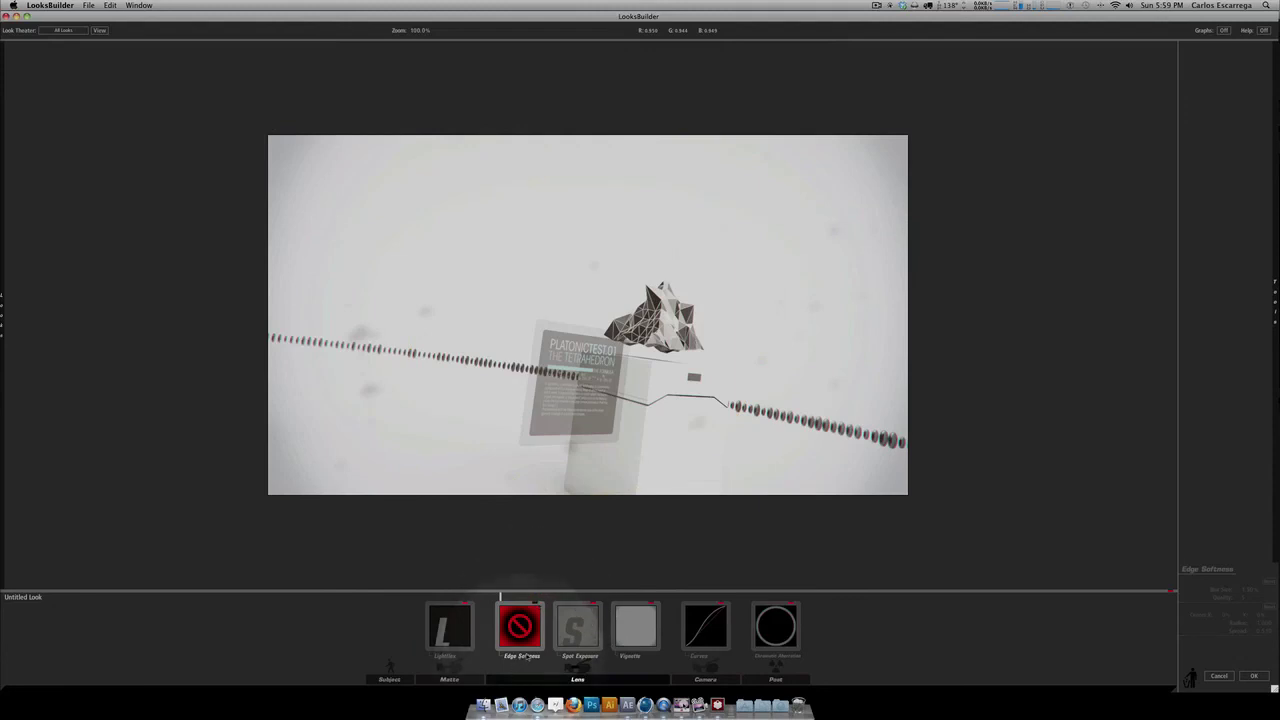
mouse_move(1274, 300)
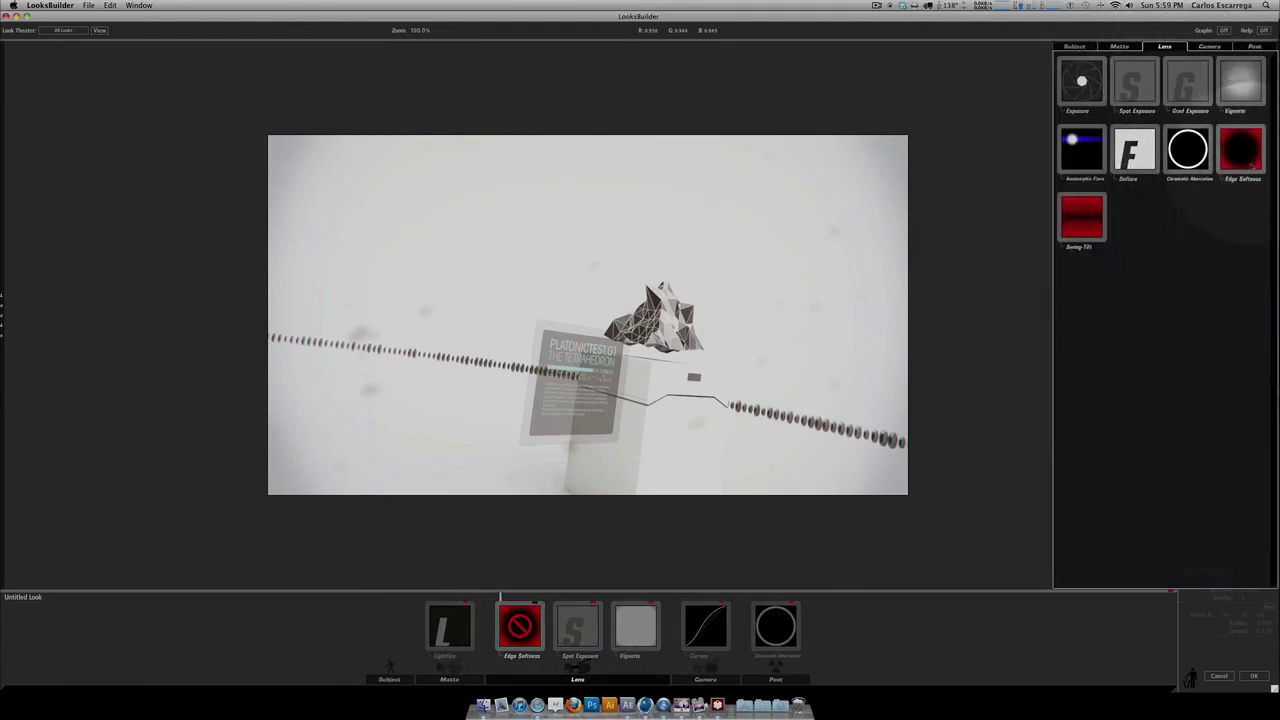
left_click(537, 605)
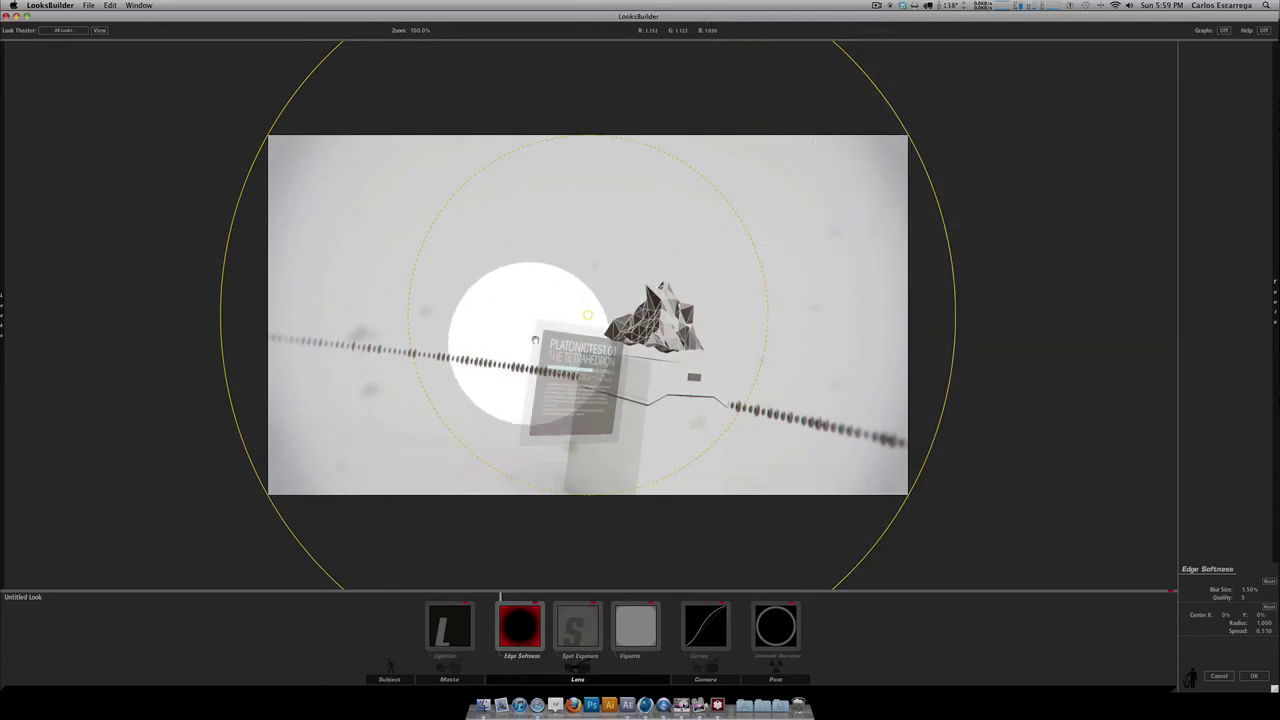
mouse_move(586, 312)
left_mouse_down()
mouse_move(480, 315)
mouse_move(612, 300)
mouse_move(707, 320)
mouse_move(584, 334)
left_mouse_up()
Step: Select Spot Exposure and toggle it off and on to compare the brightness around the centre of the frame
left_click(595, 610)
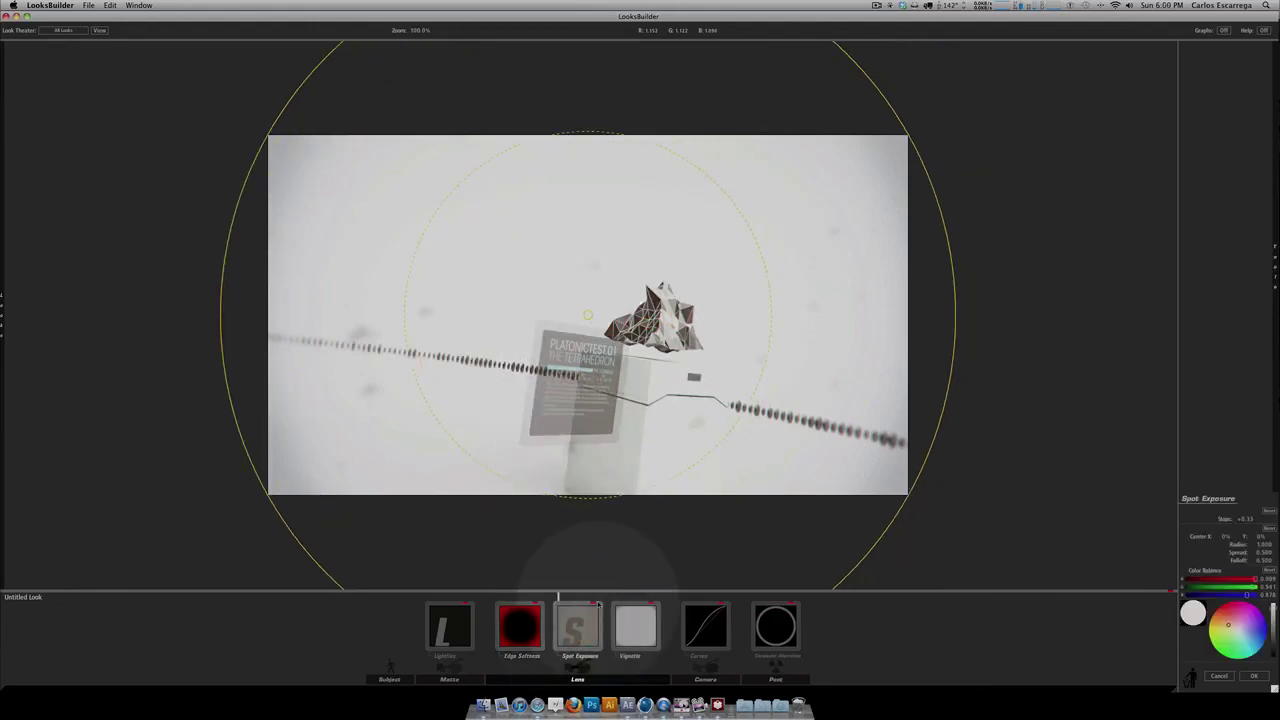
left_click(592, 604)
left_click(593, 605)
left_click(593, 605)
left_click(593, 605)
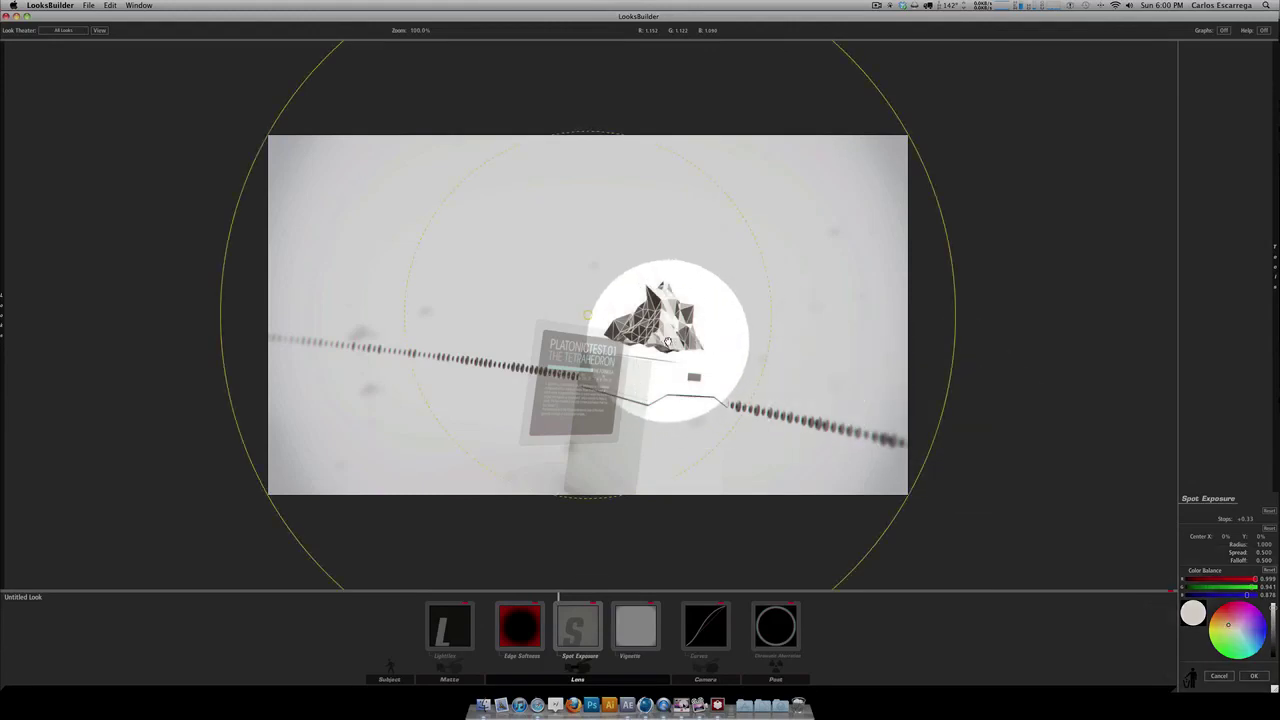
Step: Select Vignette and toggle it off and on repeatedly to compare the darkening in the frame corners
left_click(636, 622)
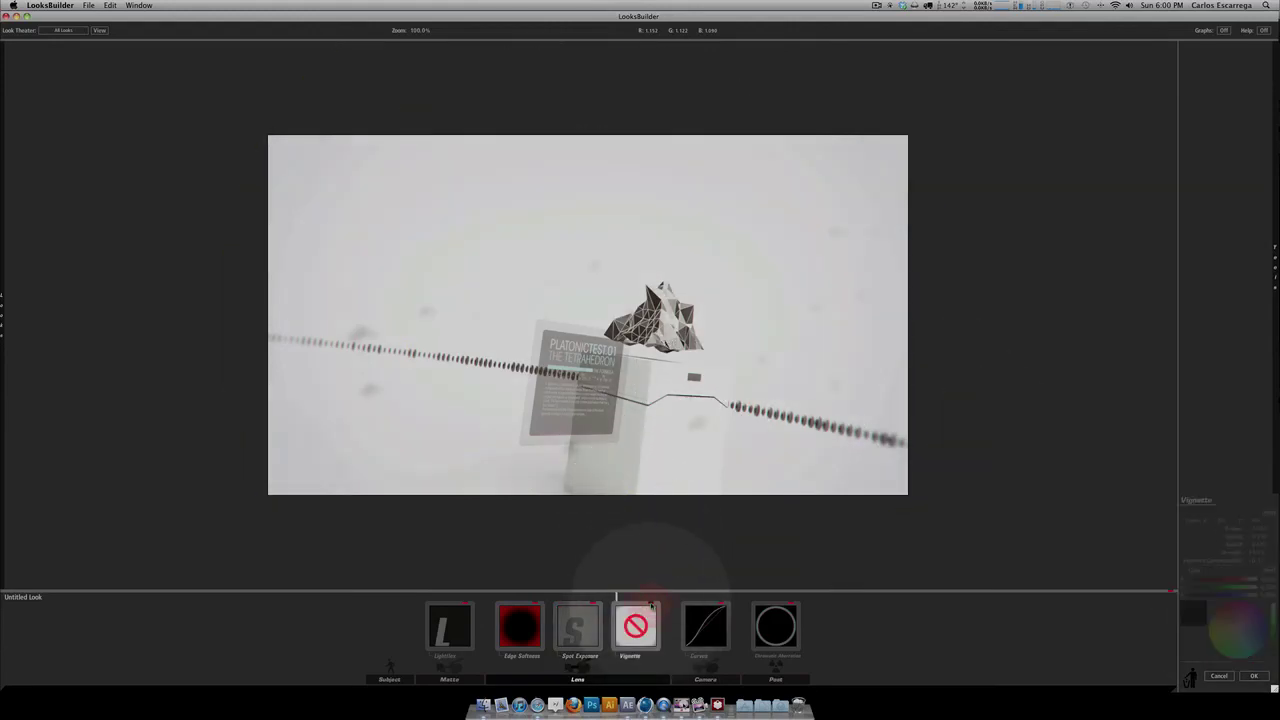
left_click(651, 606)
left_click(651, 606)
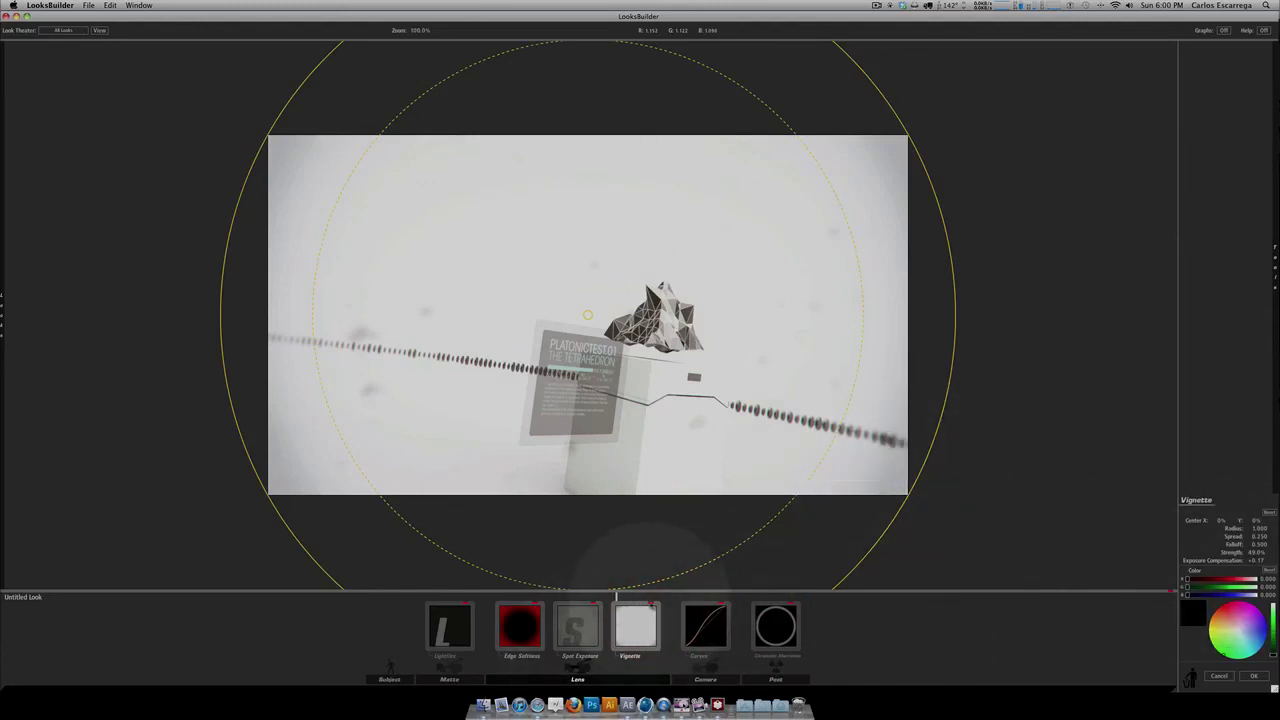
left_click(649, 606)
left_click(649, 606)
left_click(649, 606)
left_click(649, 606)
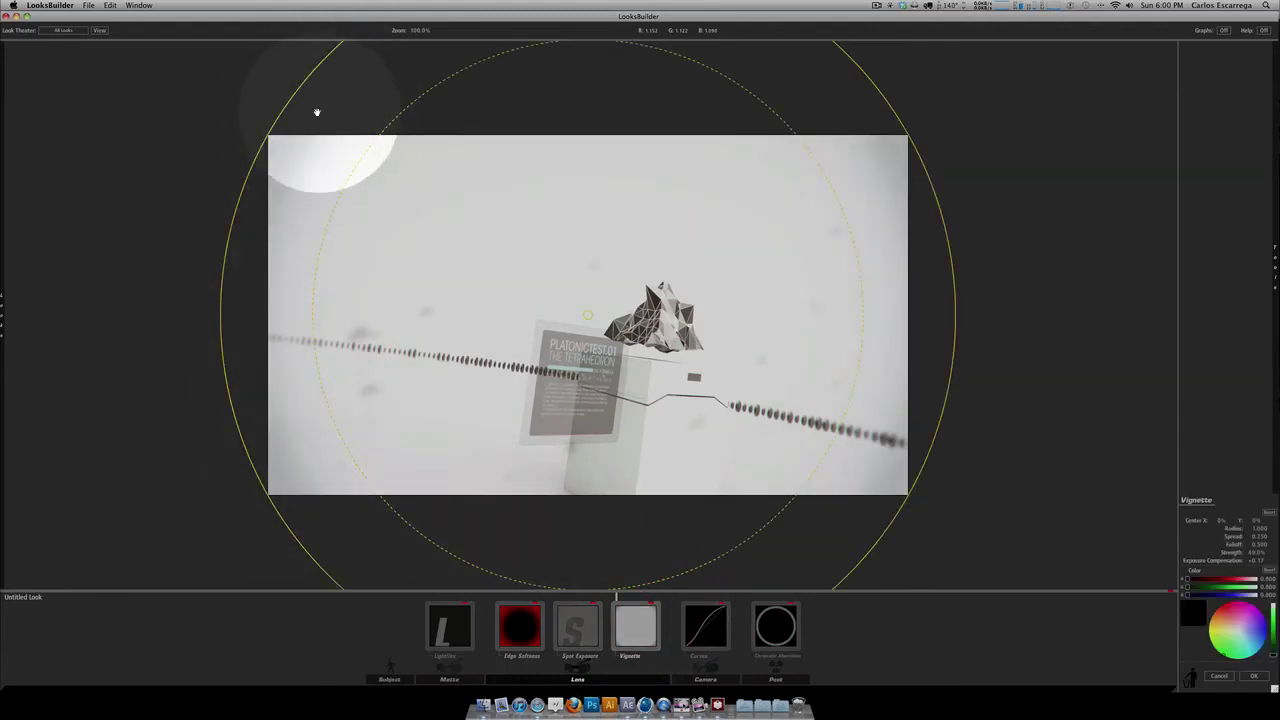
left_click(649, 606)
left_click(649, 606)
left_click(649, 606)
left_click(649, 606)
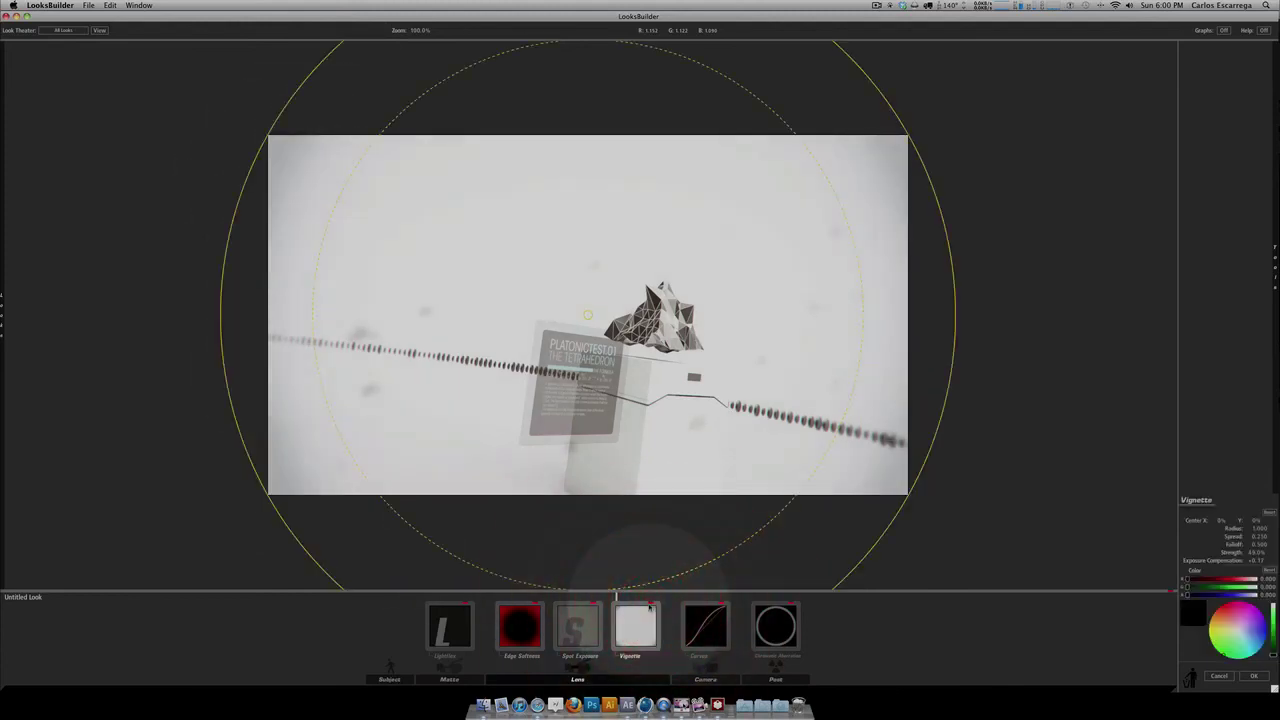
left_click(649, 606)
left_click(649, 606)
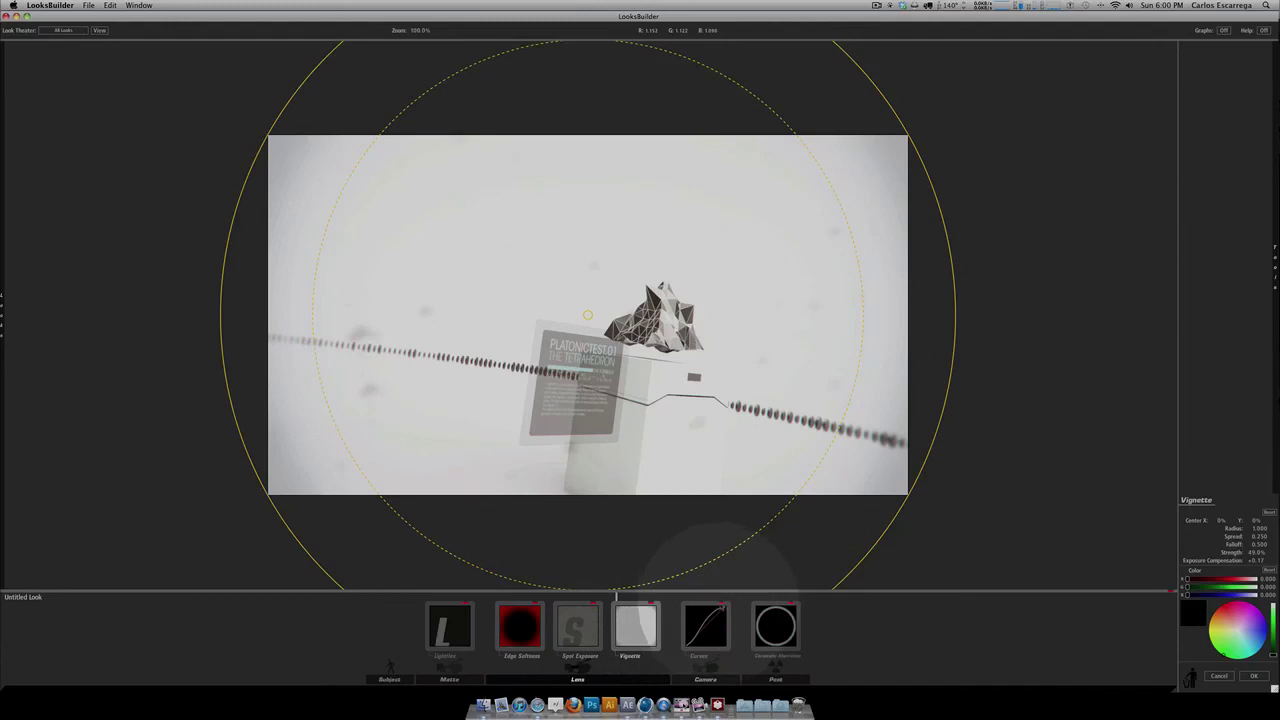
Step: Toggle Curves off and on repeatedly to compare the contrast of the image
left_click(718, 606)
left_click(720, 606)
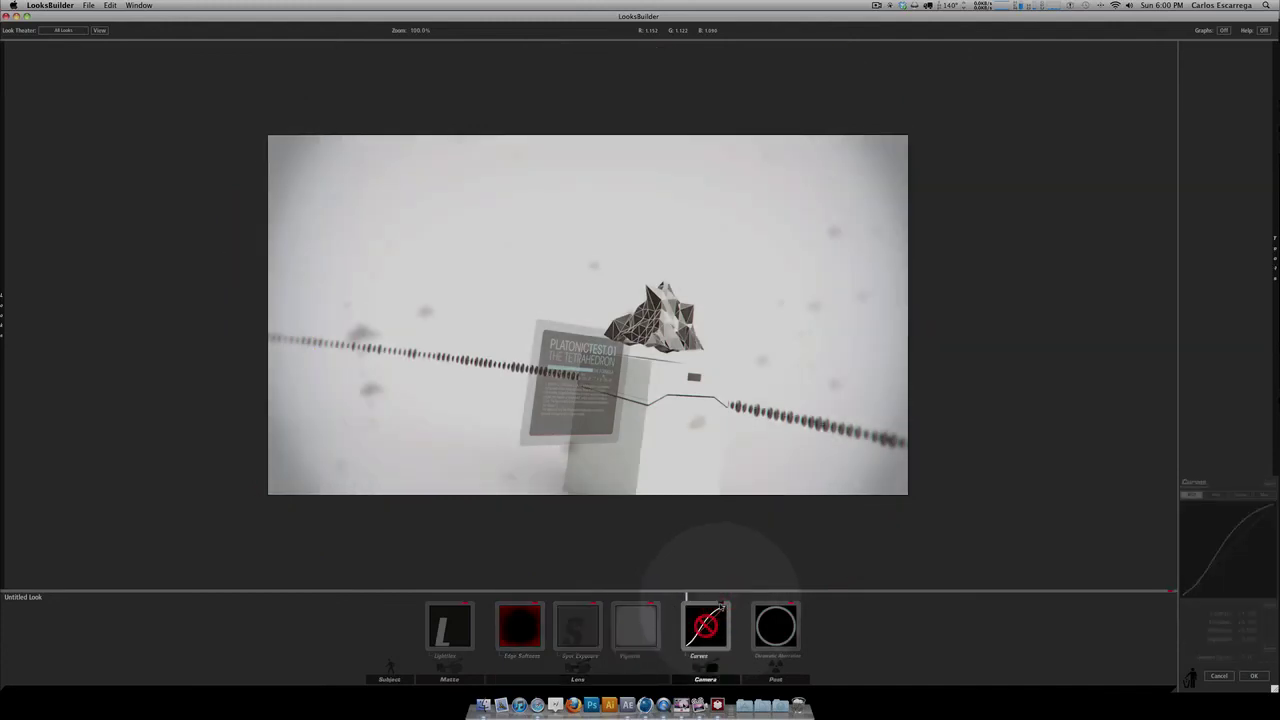
left_click(720, 606)
left_click(720, 606)
left_click(720, 606)
left_click(720, 606)
left_click(720, 606)
Step: Toggle Chromatic Aberration off and on to examine the color fringing up close, then accept the look and return to After Effects
left_click(786, 606)
left_click(786, 606)
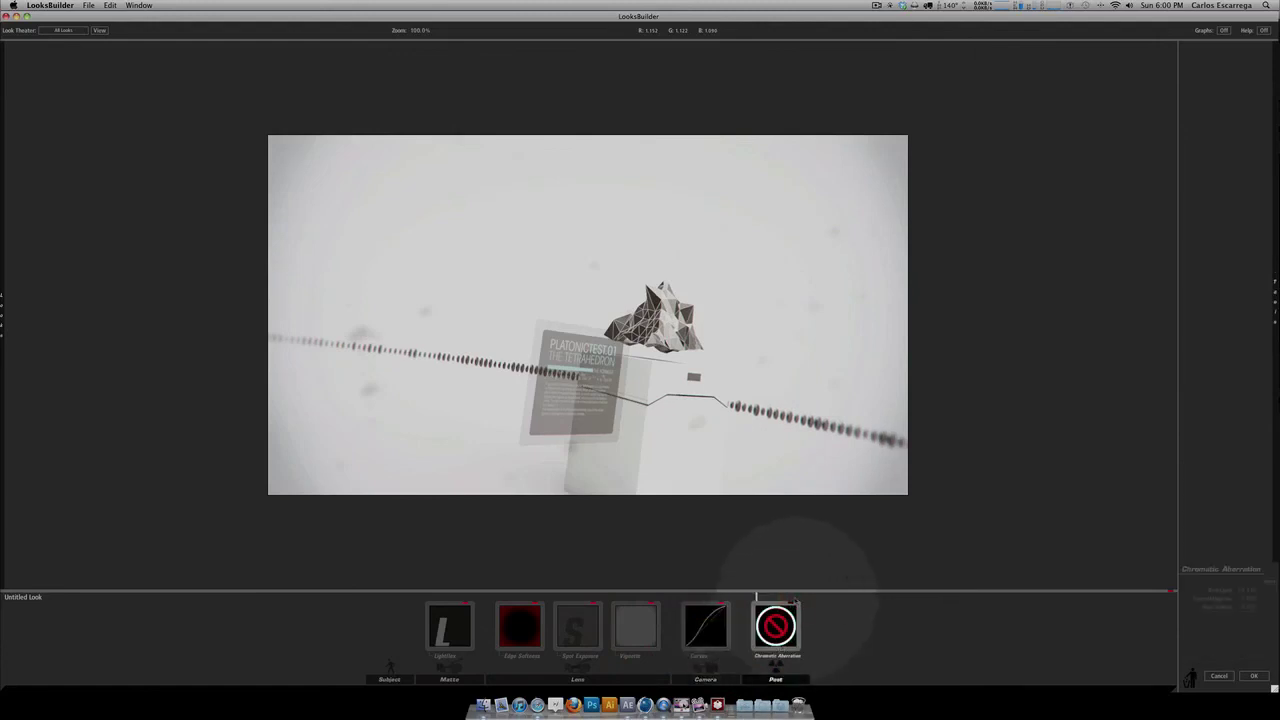
left_click(789, 605)
left_click(789, 605)
left_click(790, 604)
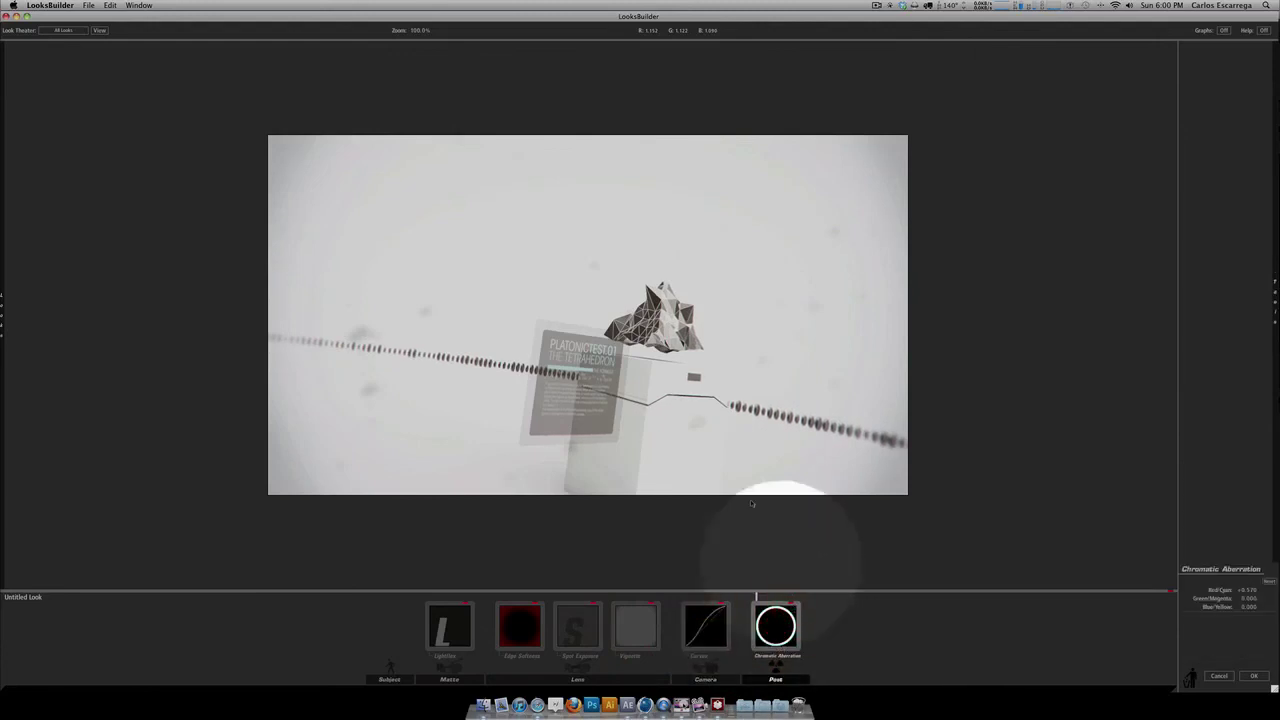
scroll(720, 400, "up", 1)
scroll(699, 320, "up", 5)
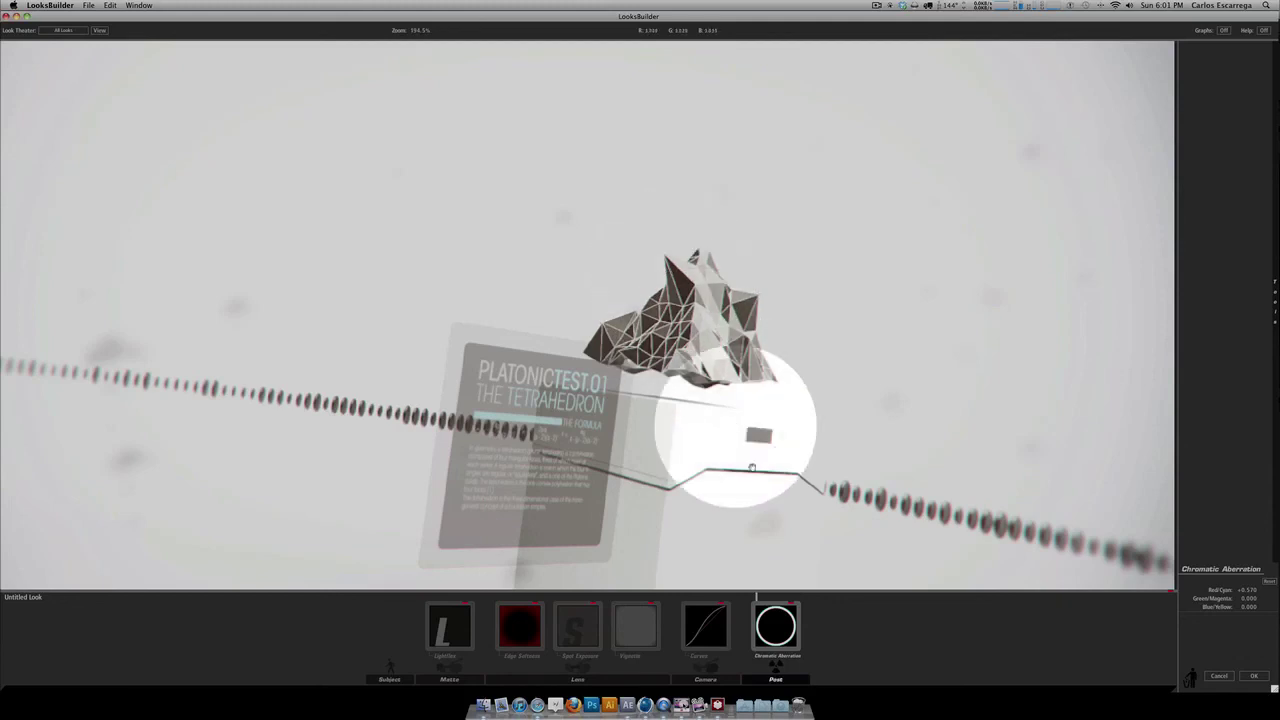
left_click(790, 608)
left_click(790, 606)
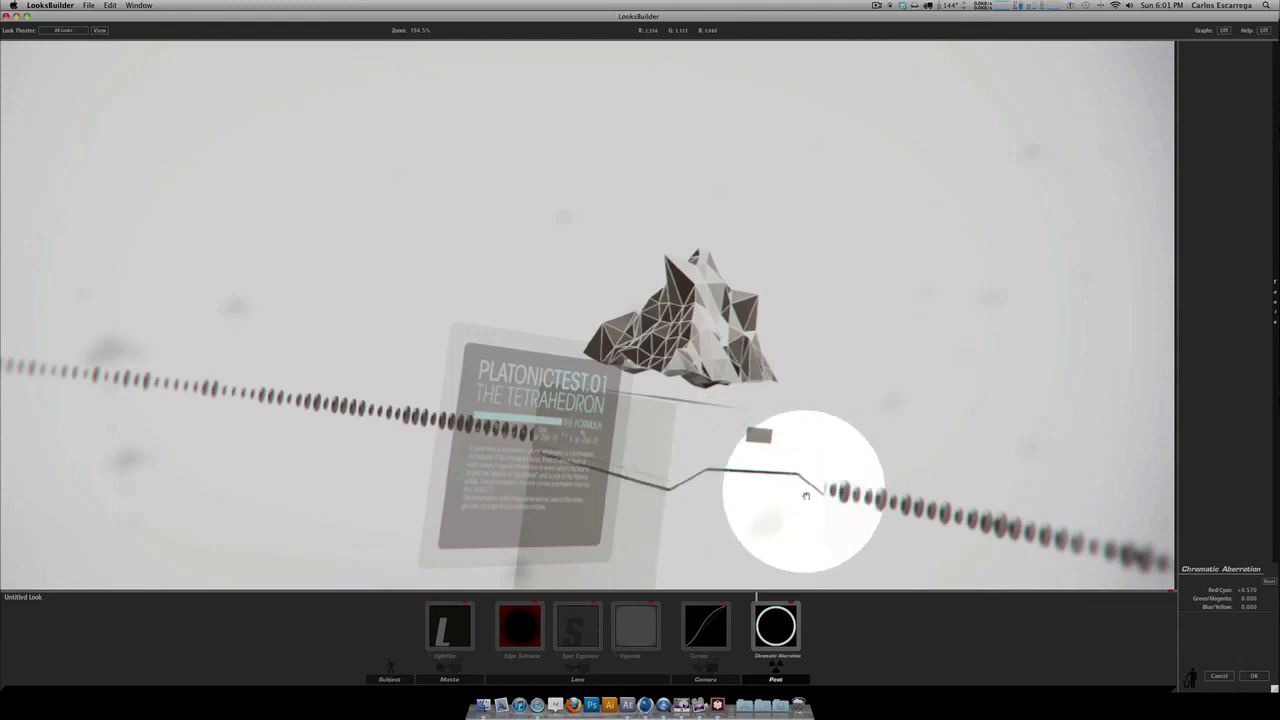
left_click(1255, 677)
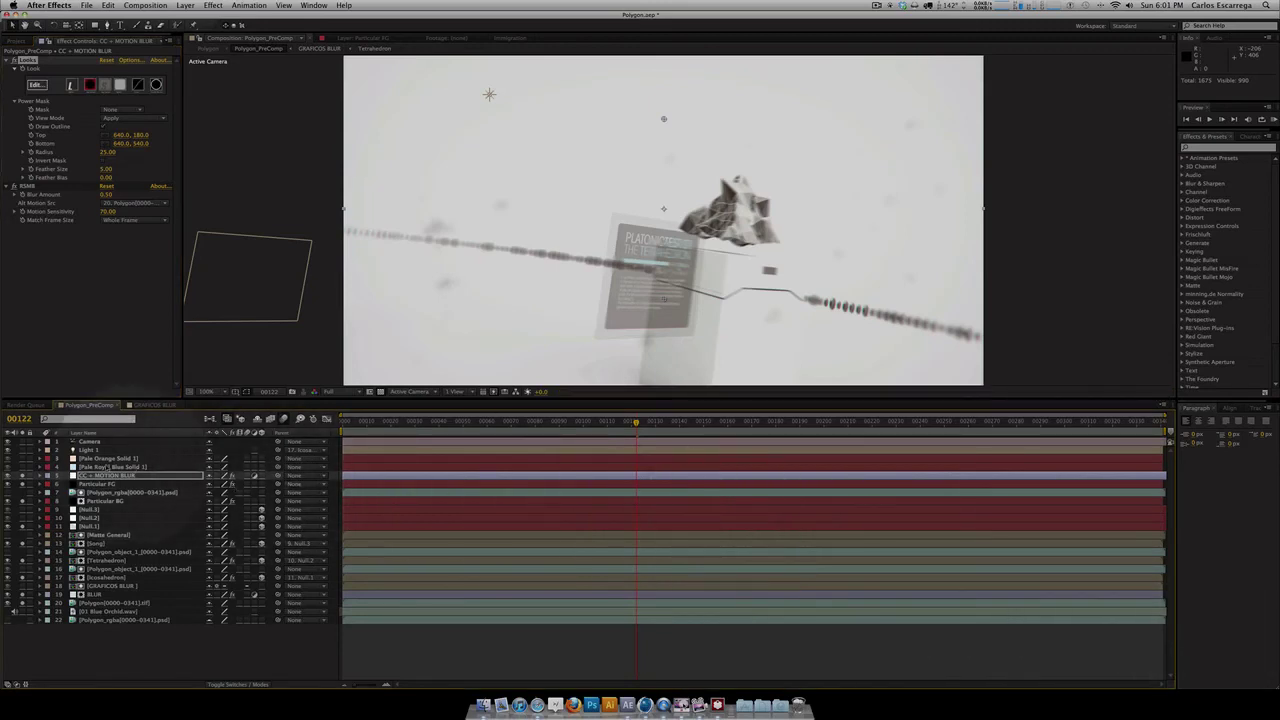
Step: Solo the Pale Royal Blue Solid 1 layer and show its opacity and its Mask 1 settings
left_click(112, 467)
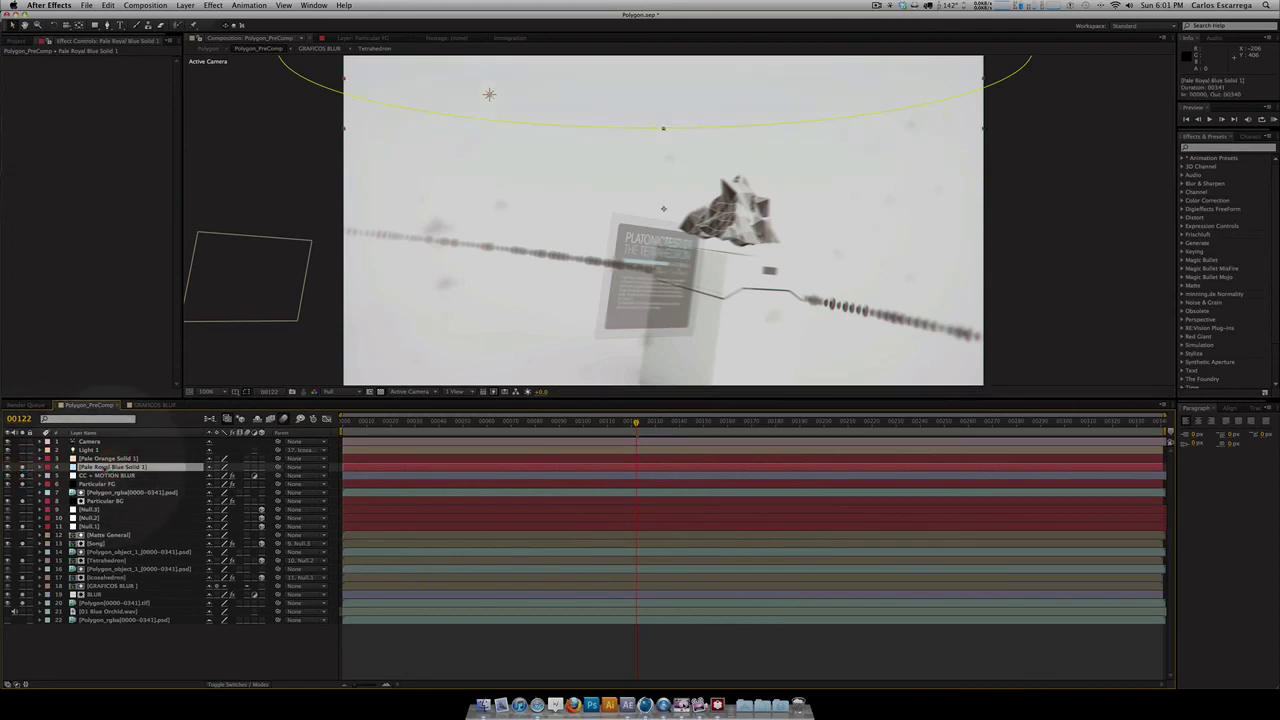
left_click_drag(620, 128, 816, 75)
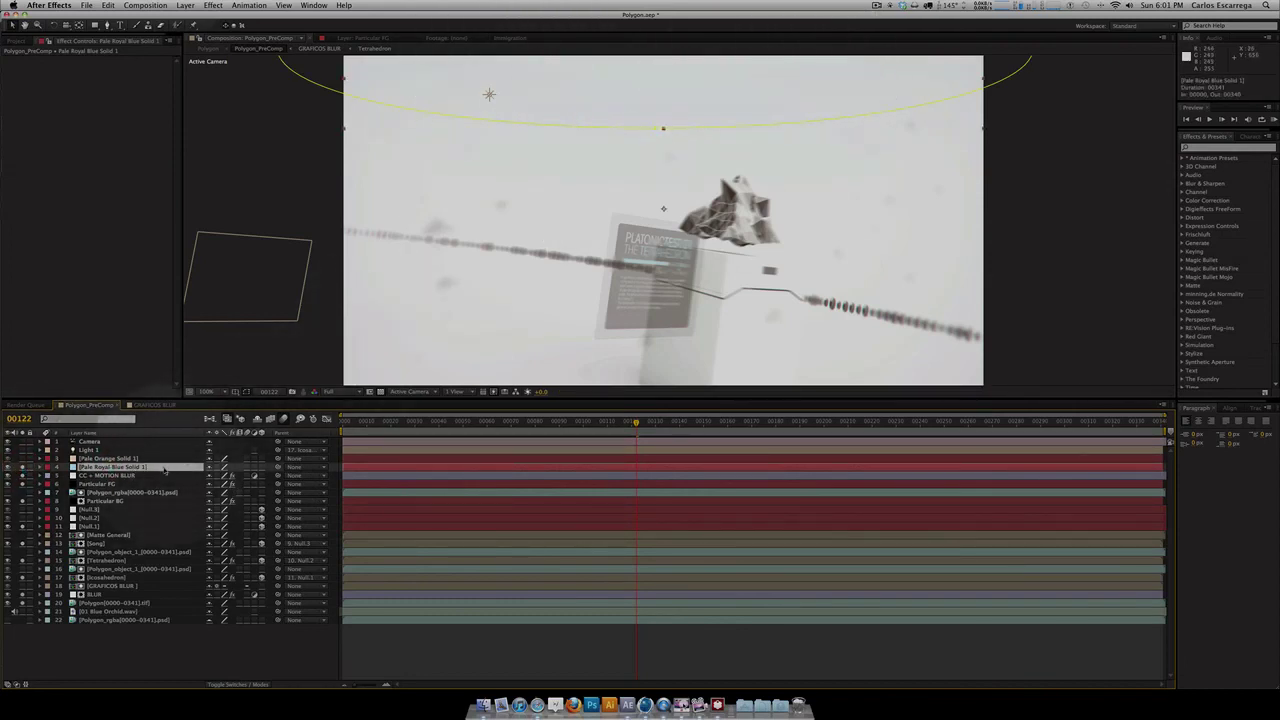
key("t")
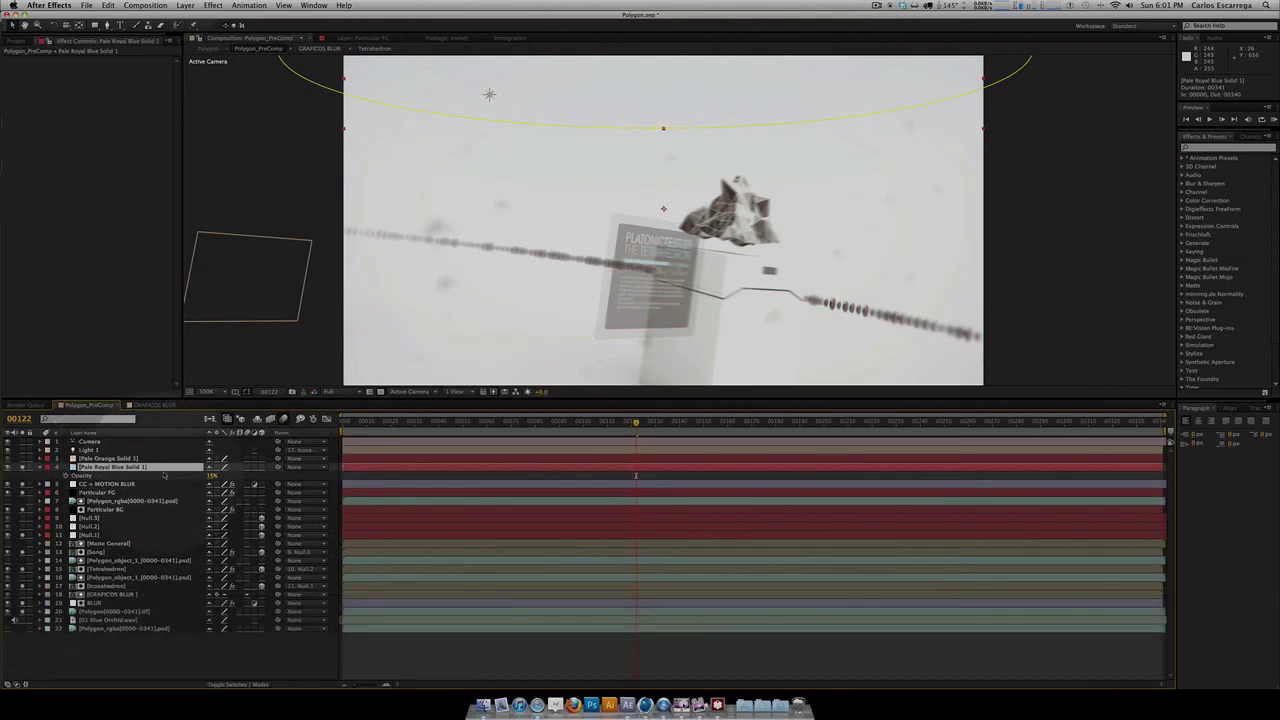
key("m")
key("m")
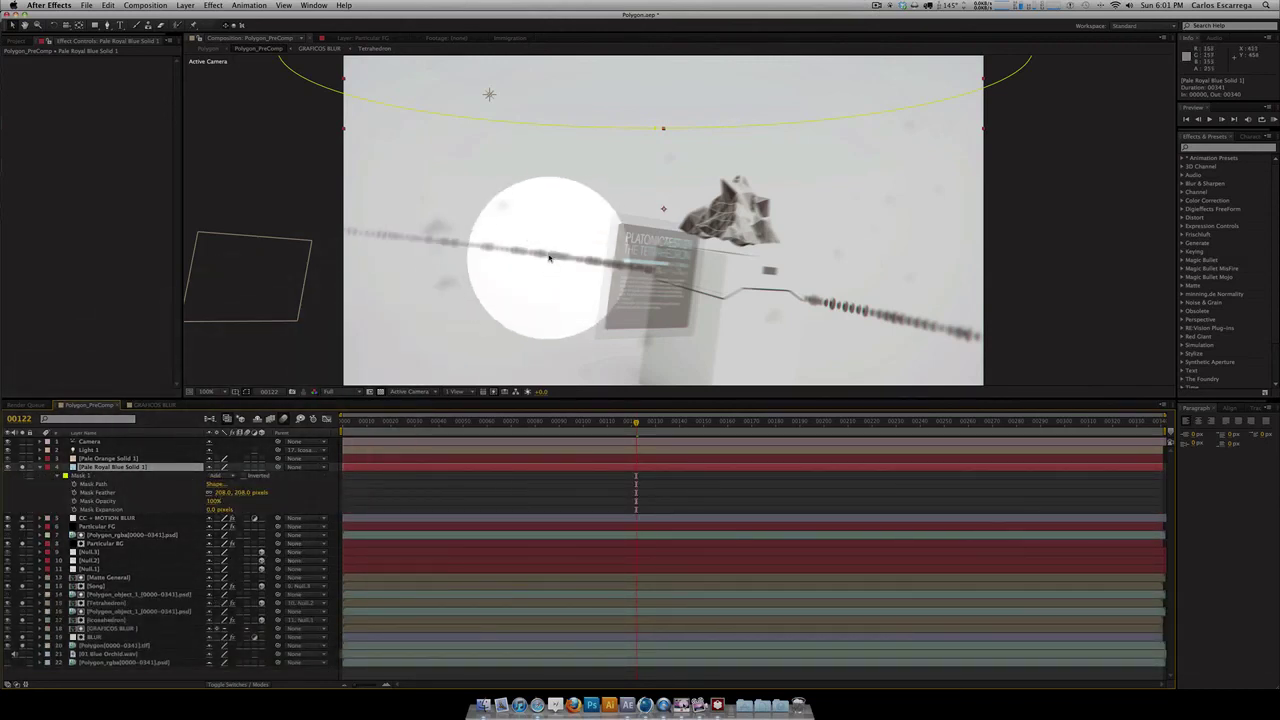
Step: Toggle the solo of Pale Royal Blue Solid 1 to compare the upper frame with and without its masked tint
key("space")
left_click_drag(598, 206, 595, 264)
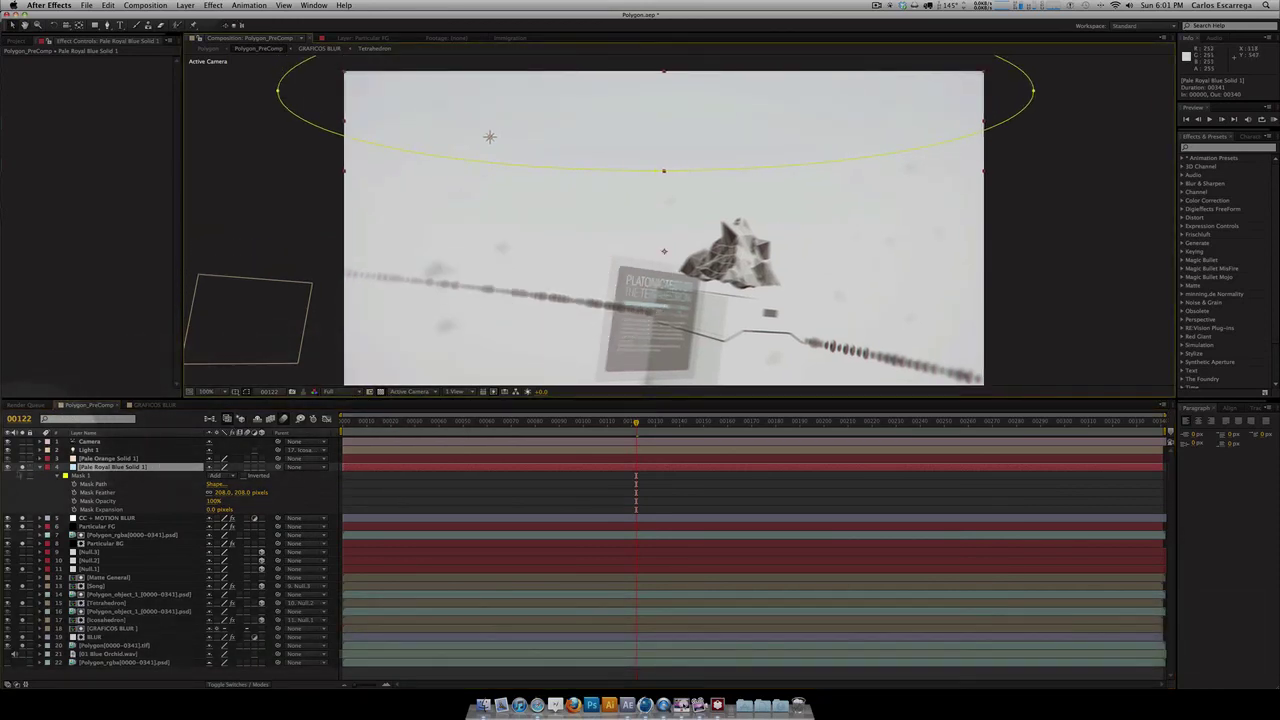
left_click(23, 467)
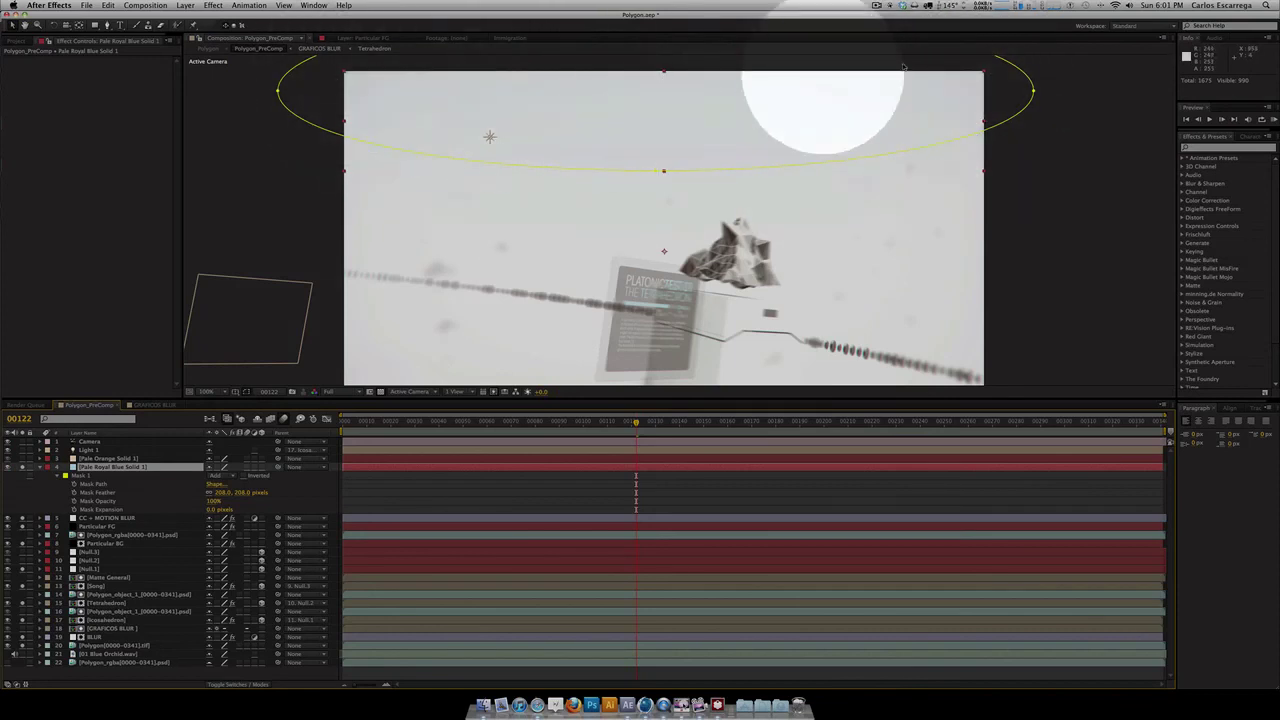
Step: Compare the mask outlines of Pale Orange Solid 1 and Pale Royal Blue Solid 1 against the full composition frame
key("space")
left_click_drag(786, 157, 777, 50)
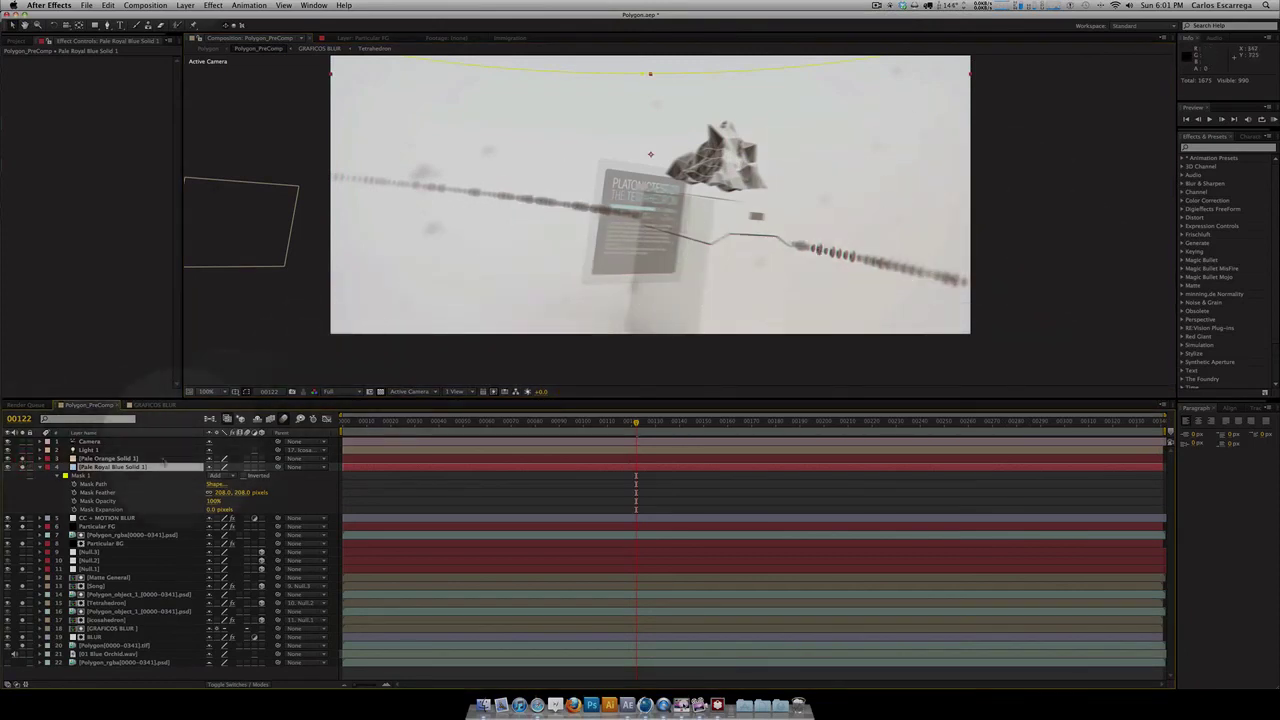
left_click(110, 458)
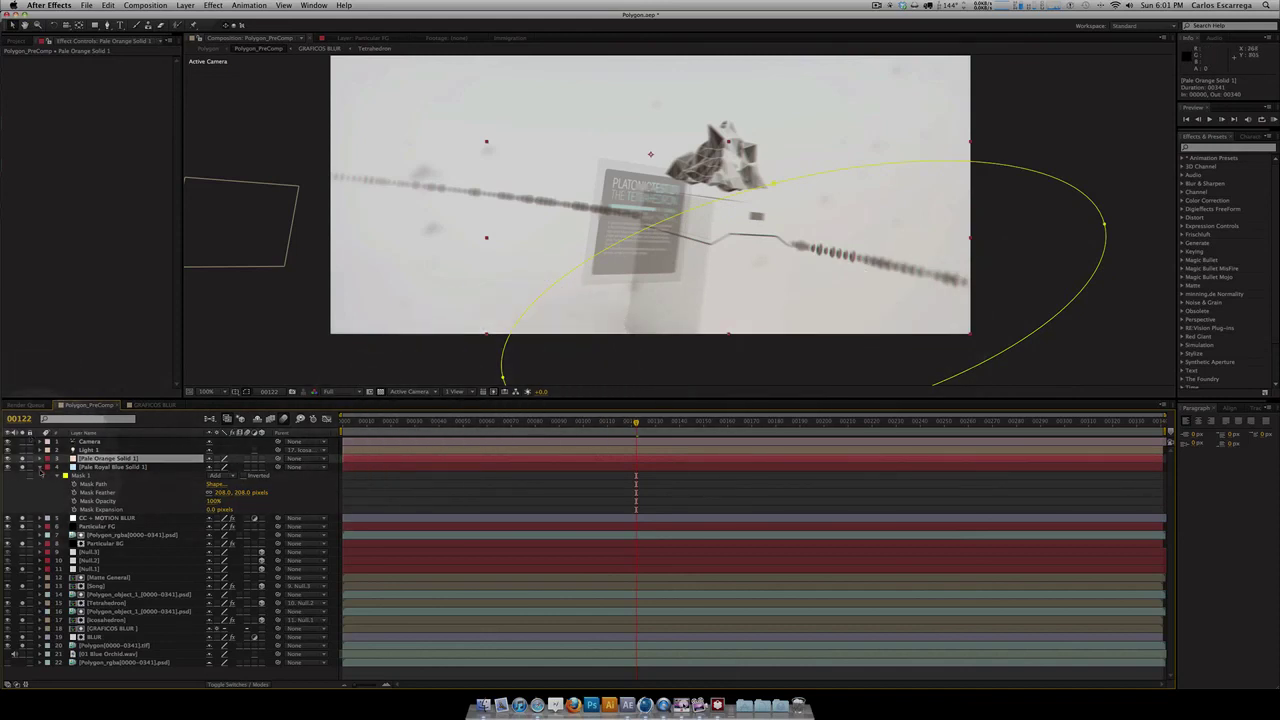
left_click(112, 467)
scroll(577, 295, "down", 1)
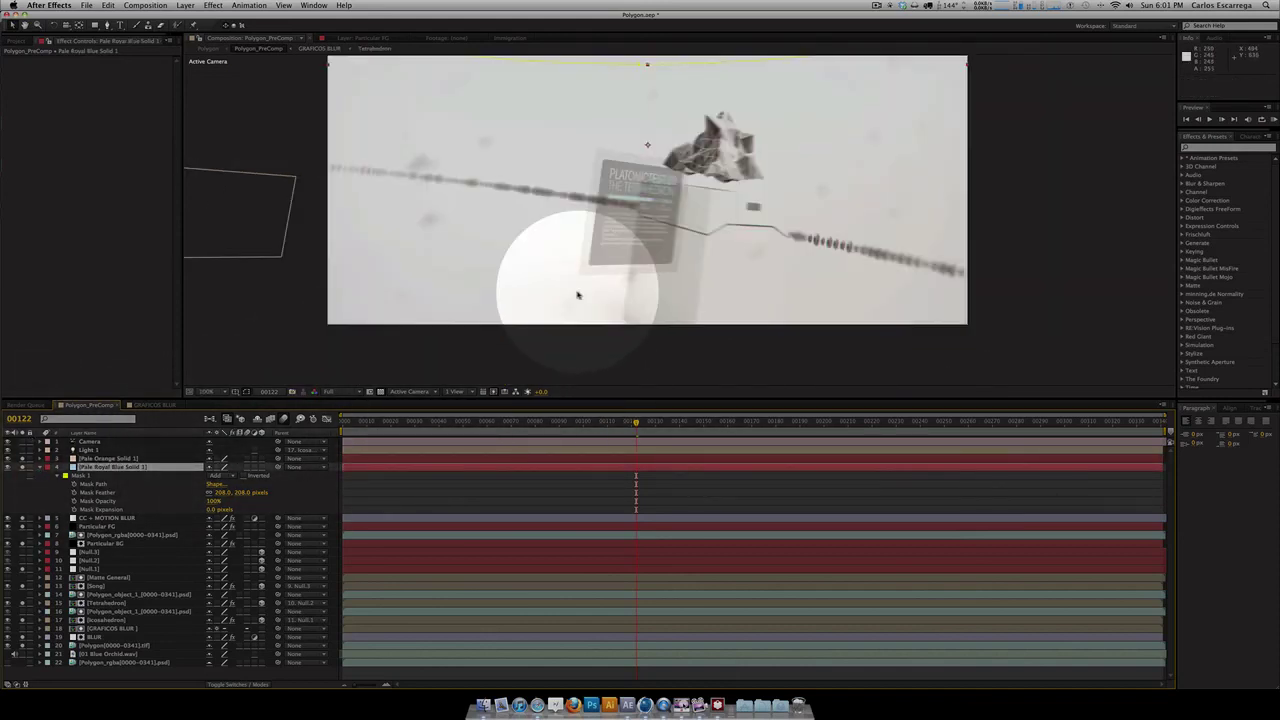
scroll(577, 295, "down", 2)
key("space")
left_click_drag(578, 292, 581, 365)
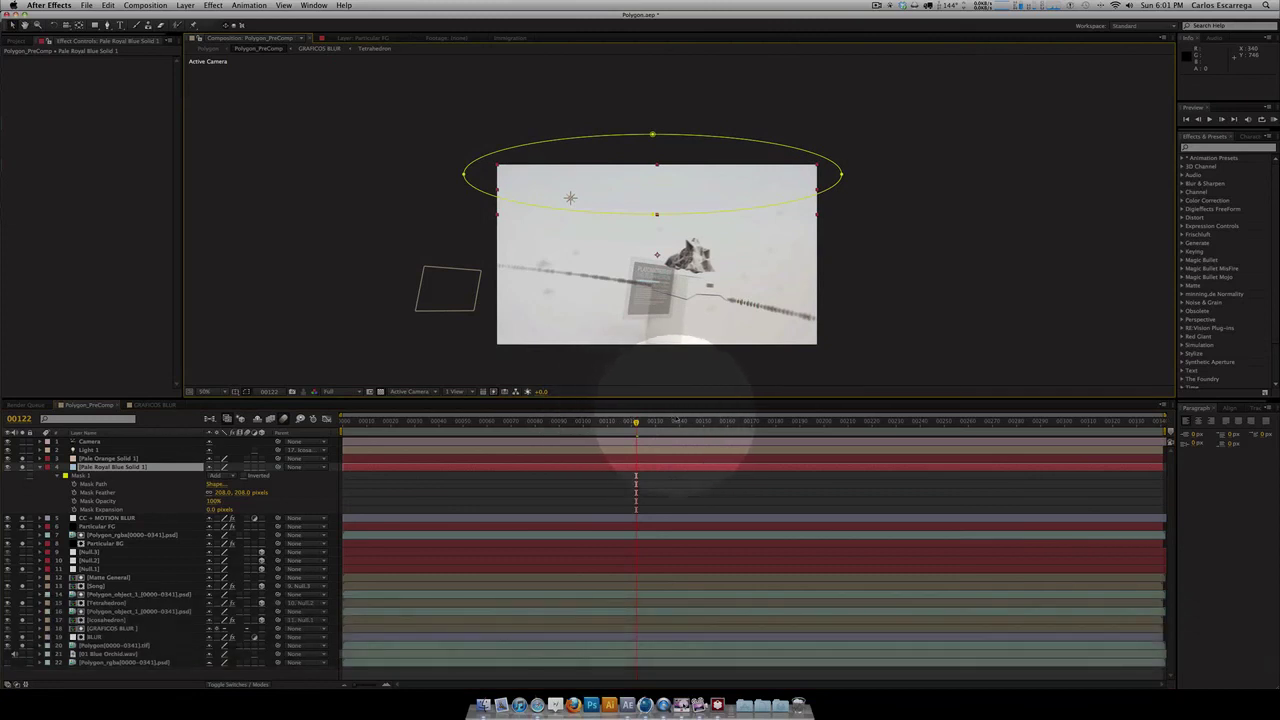
Step: Review the composite at frames 148 and 208 and select the 01 Blue Orchid.wav audio layer
left_click(700, 421)
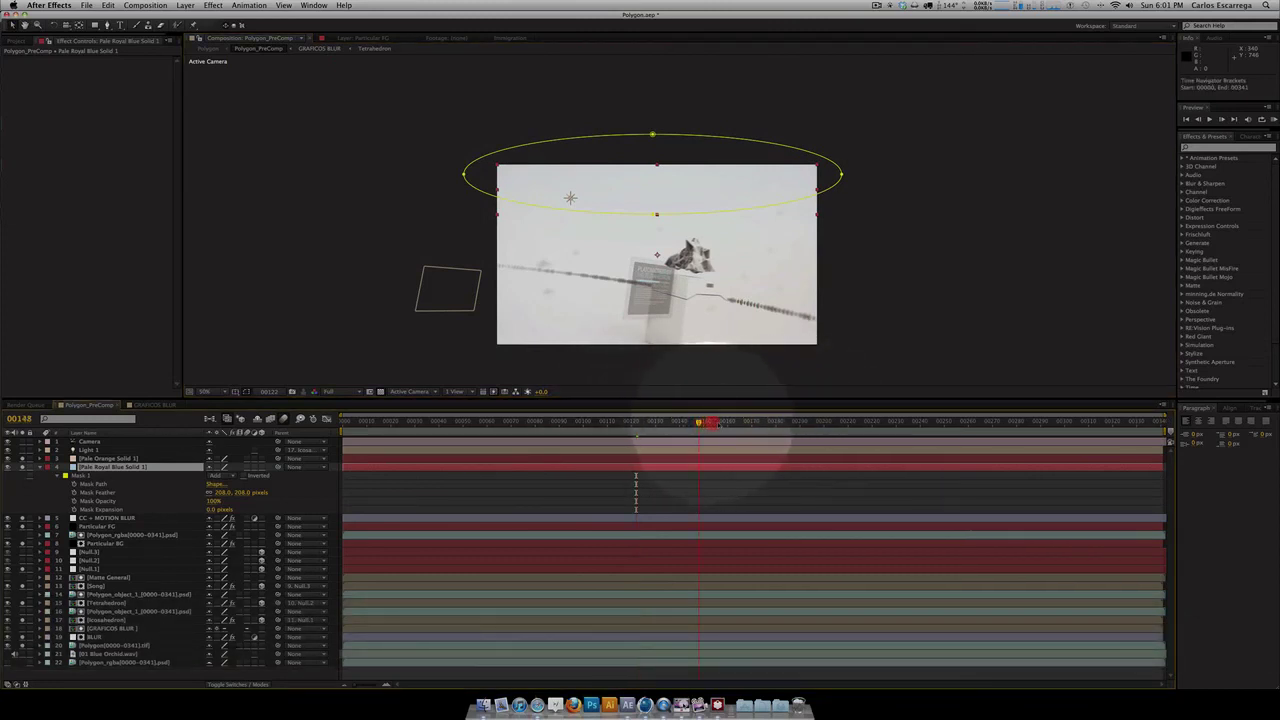
left_click_drag(709, 421, 843, 421)
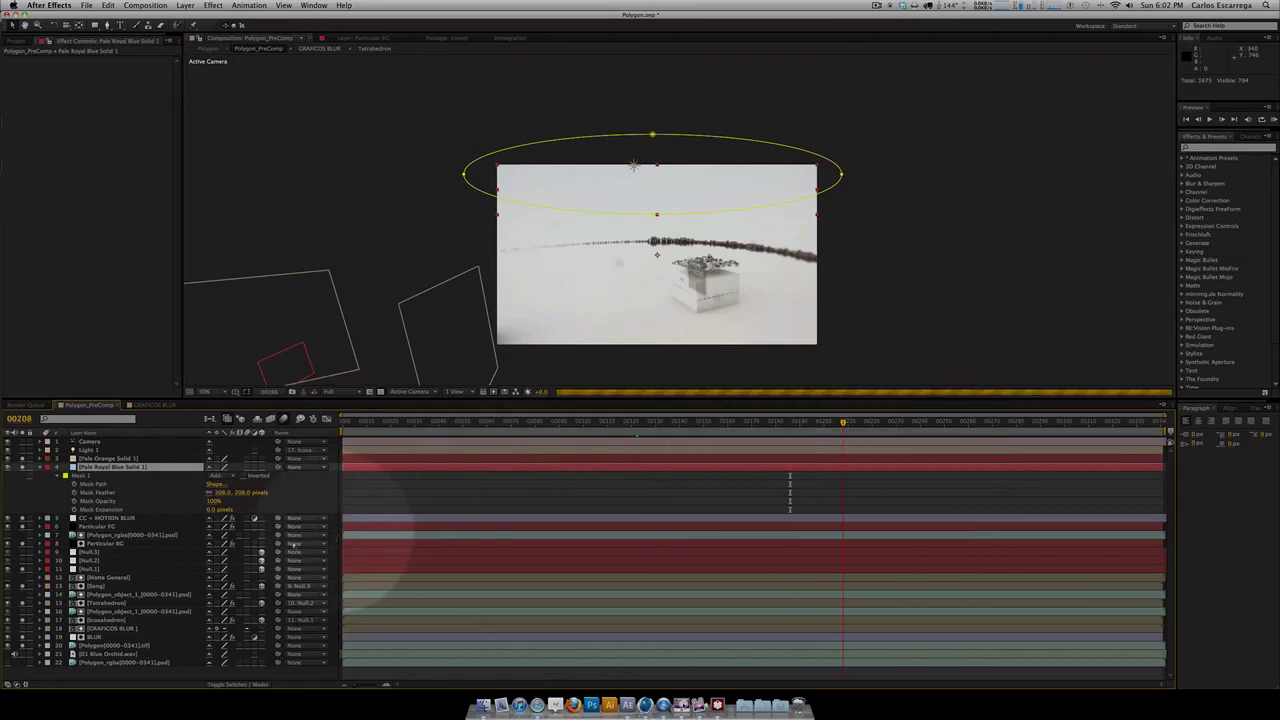
left_click(108, 654)
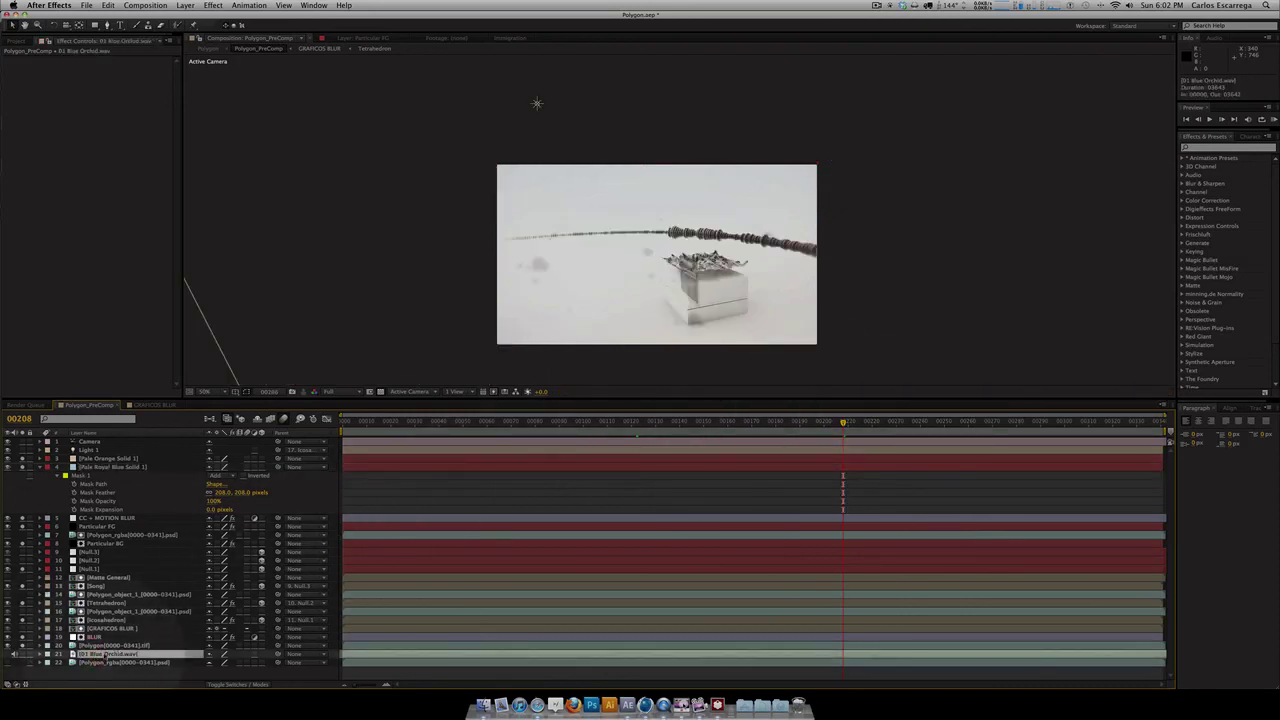
key("l")
key("l")
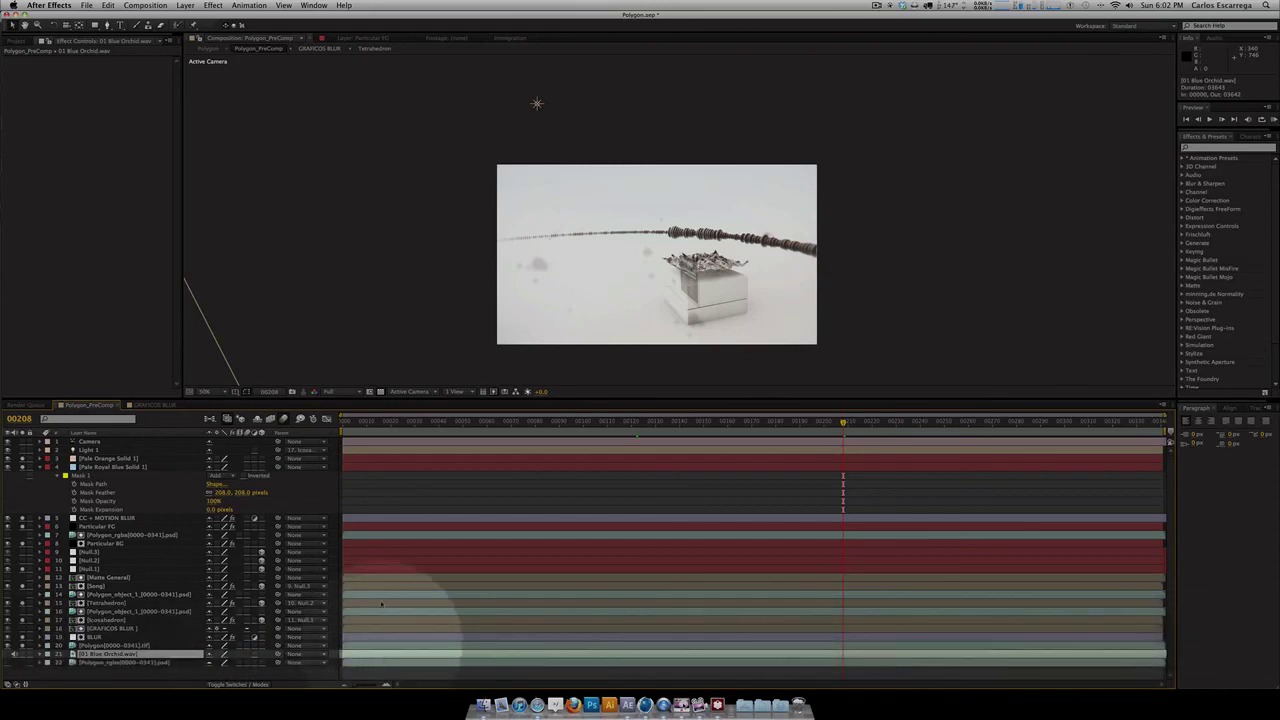
Step: Examine the finished composite across the shot, from its opening frames through frames 80, 196, 224 and 240 to frame 283
left_click_drag(363, 421, 330, 421)
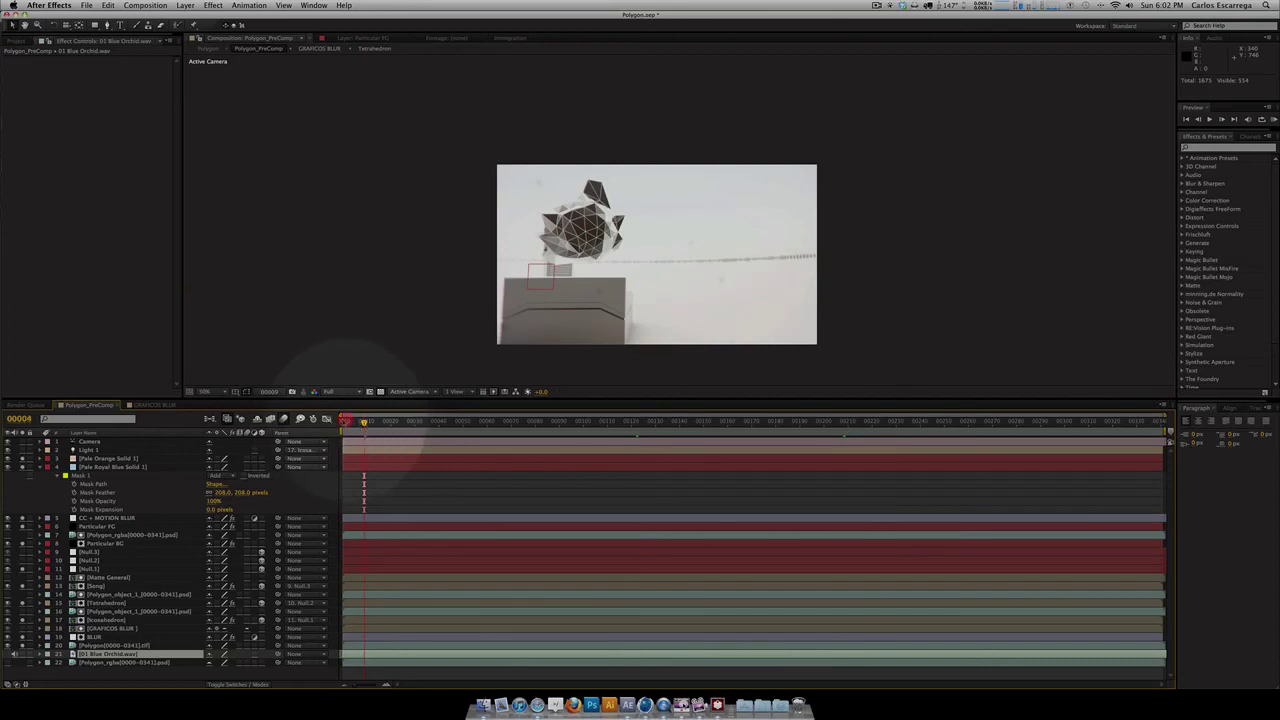
left_click(535, 421)
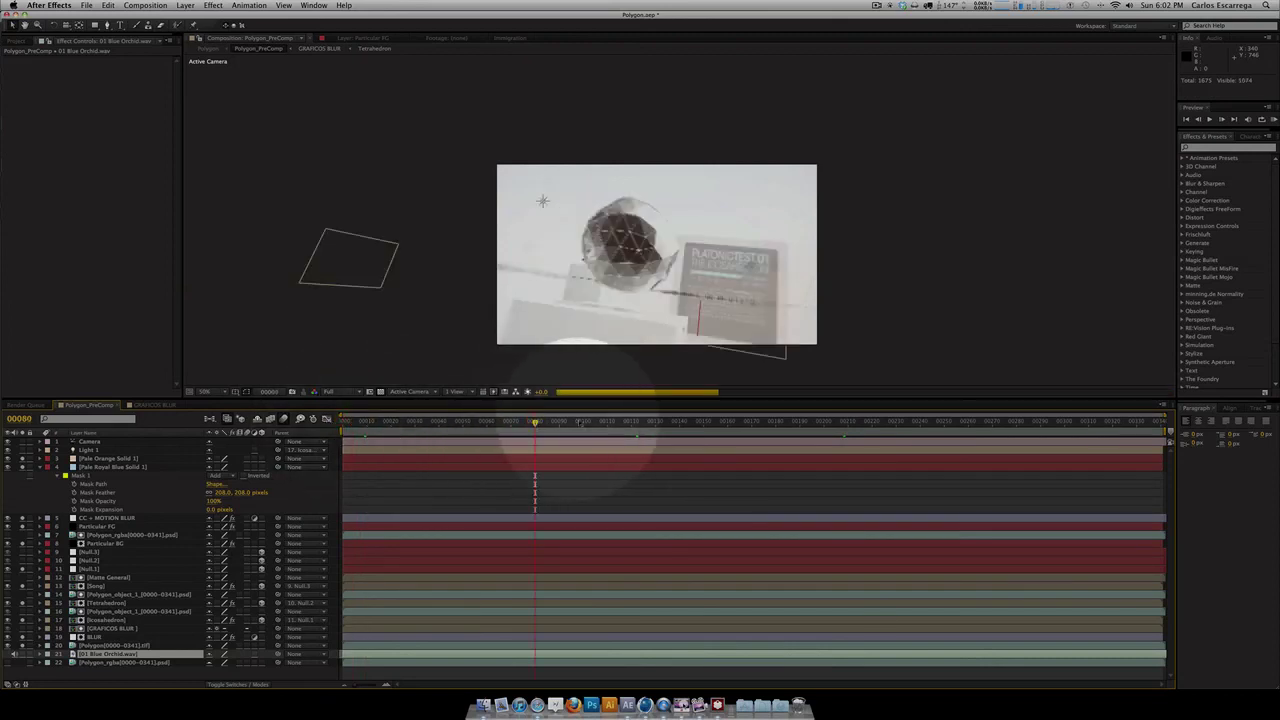
left_click(580, 421)
left_click_drag(716, 418, 814, 421)
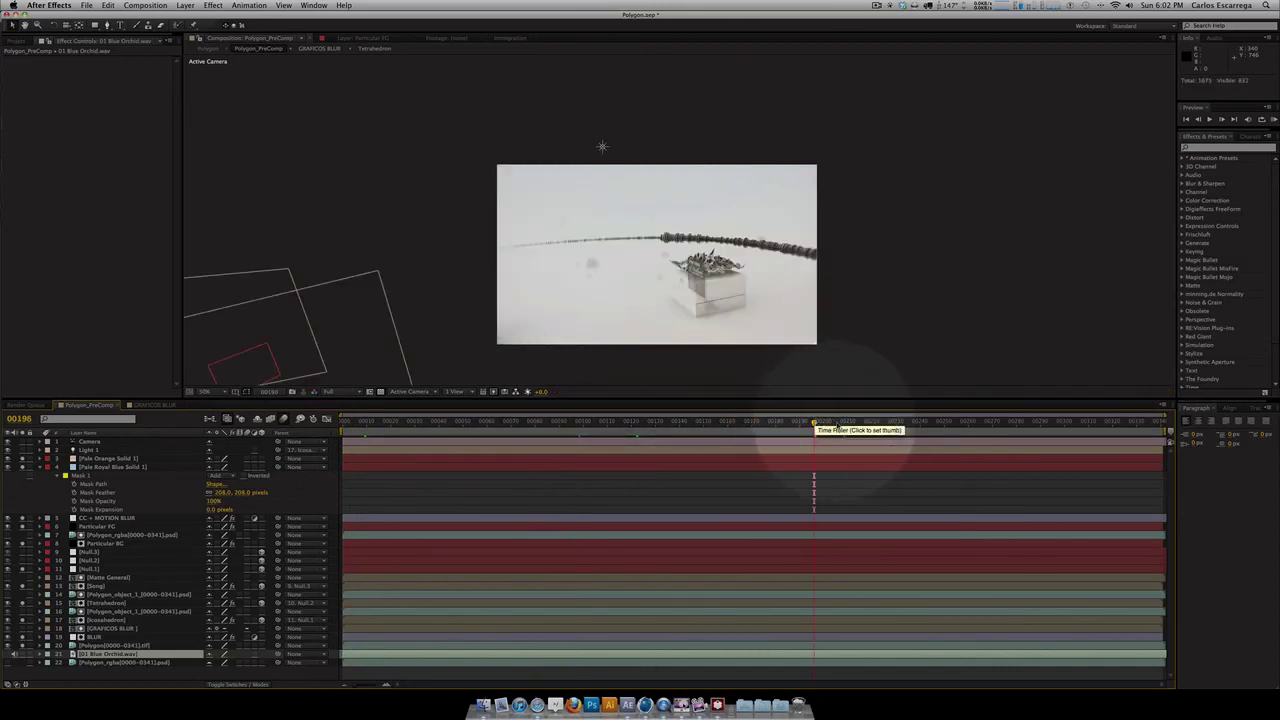
left_click(882, 420)
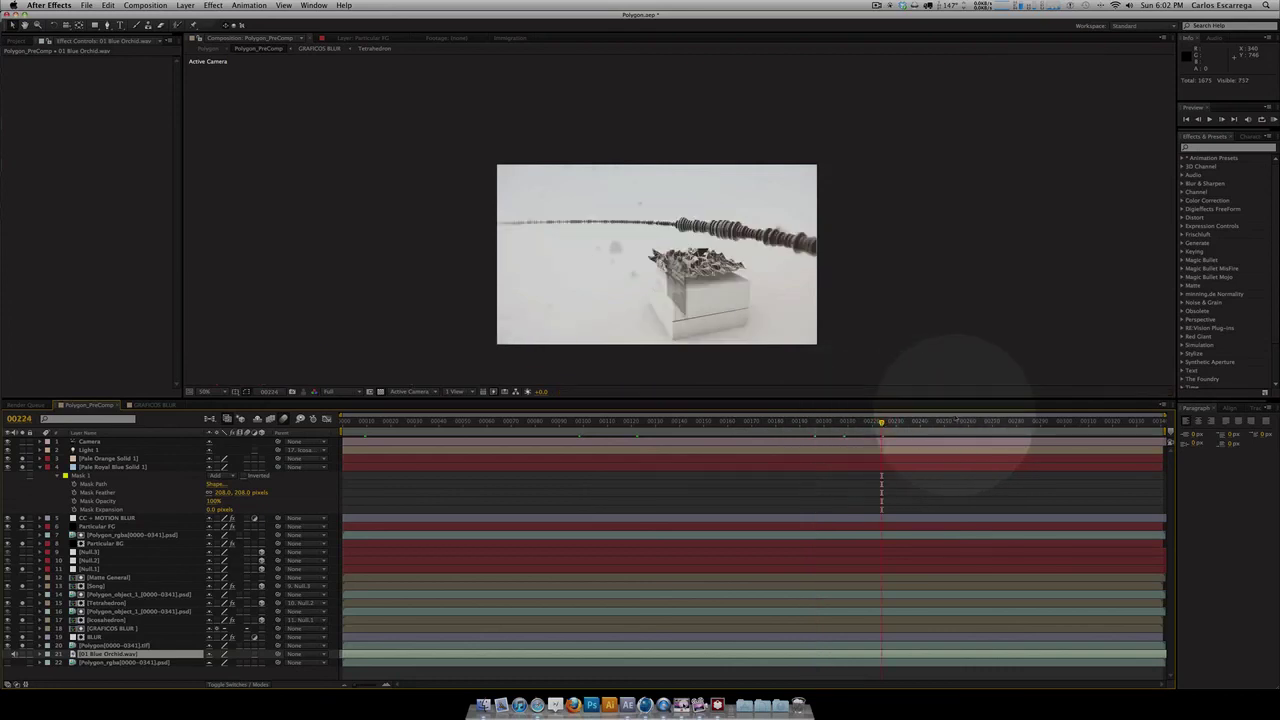
left_click(920, 421)
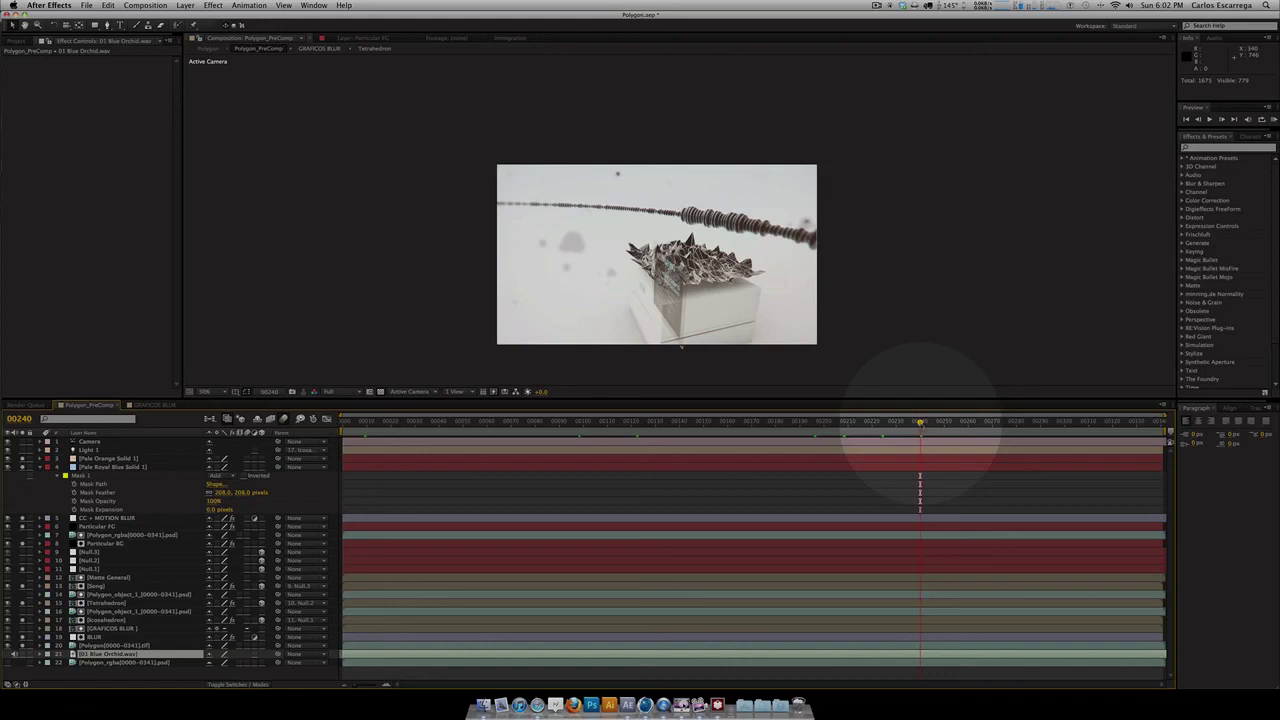
left_click_drag(921, 424, 848, 424)
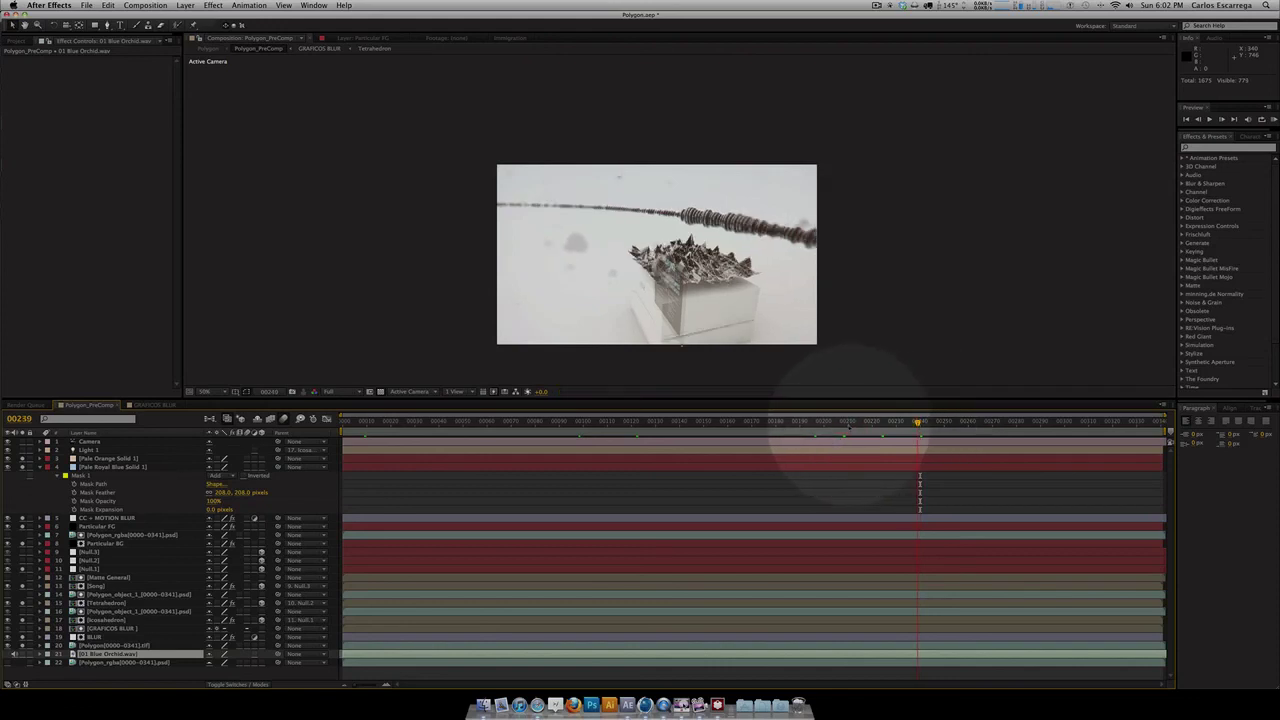
left_click(1023, 423)
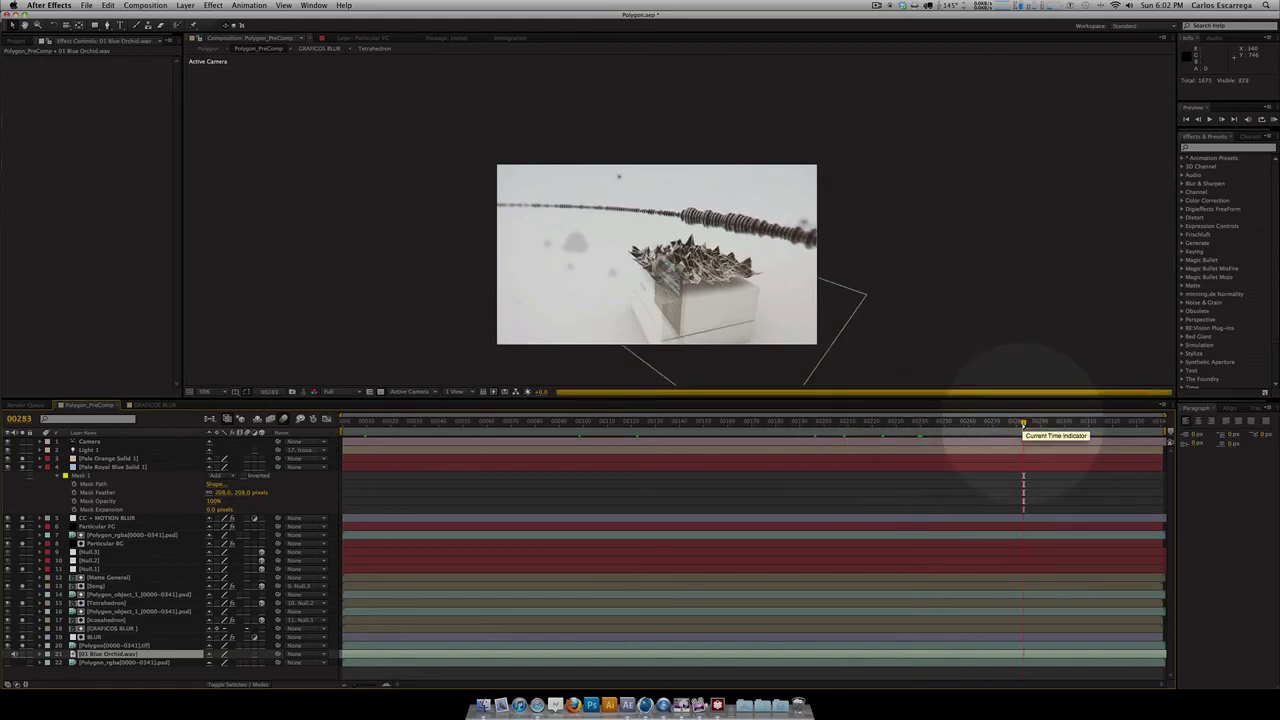